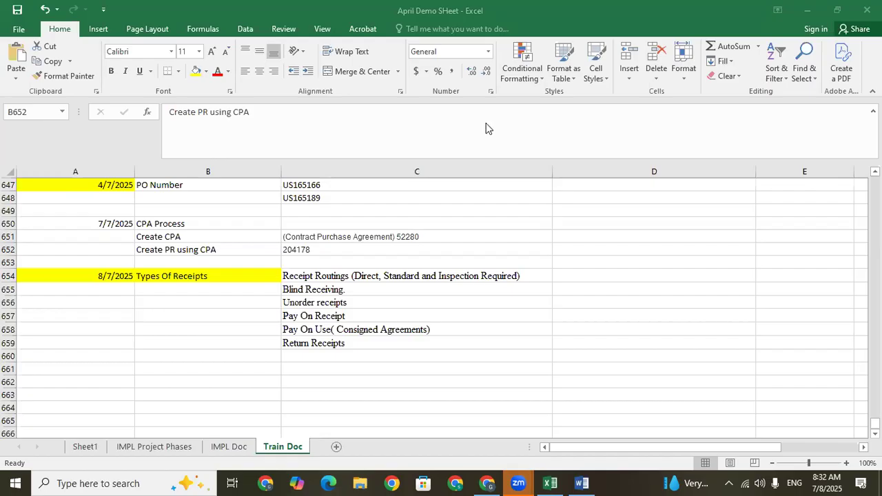
click(242, 368)
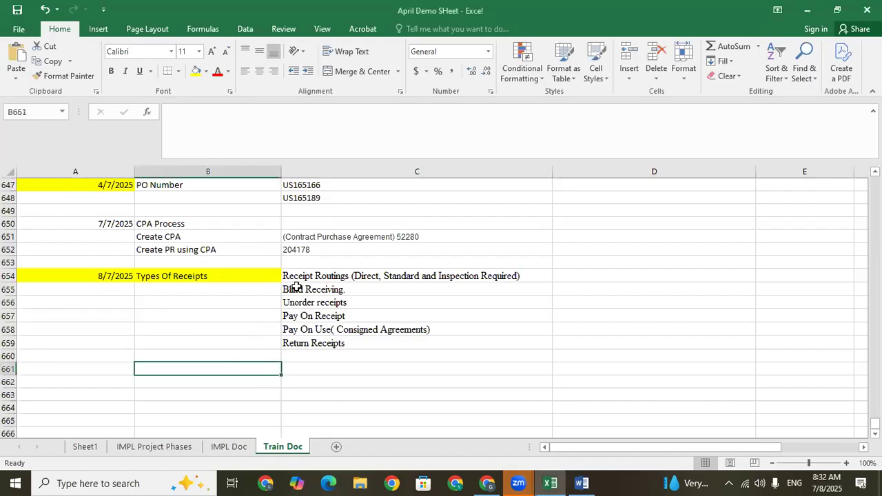
click(296, 282)
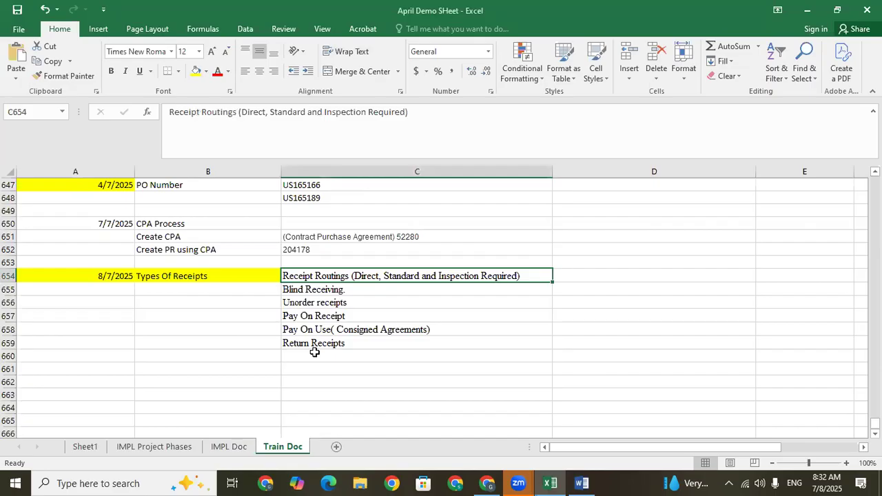
key(ctrl+c)
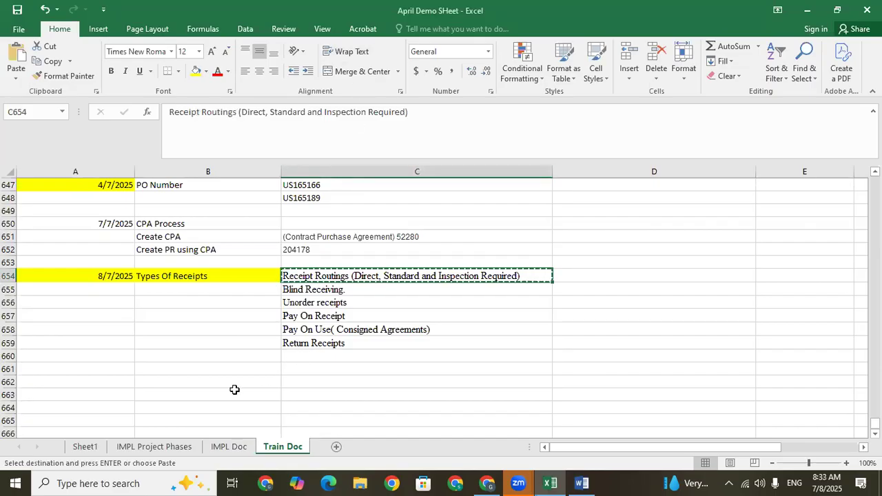
click(223, 368)
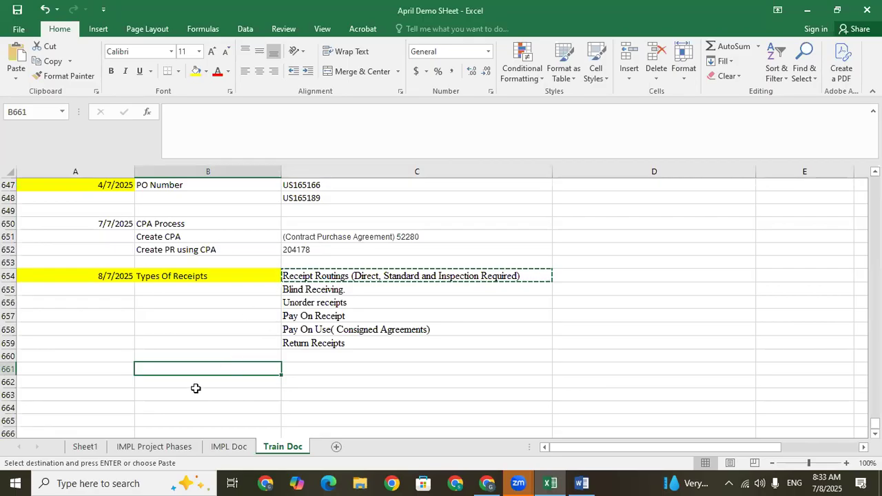
Reload the Oracle Fusion home page in Chrome and return to the Excel workbook.
click(487, 483)
click(312, 41)
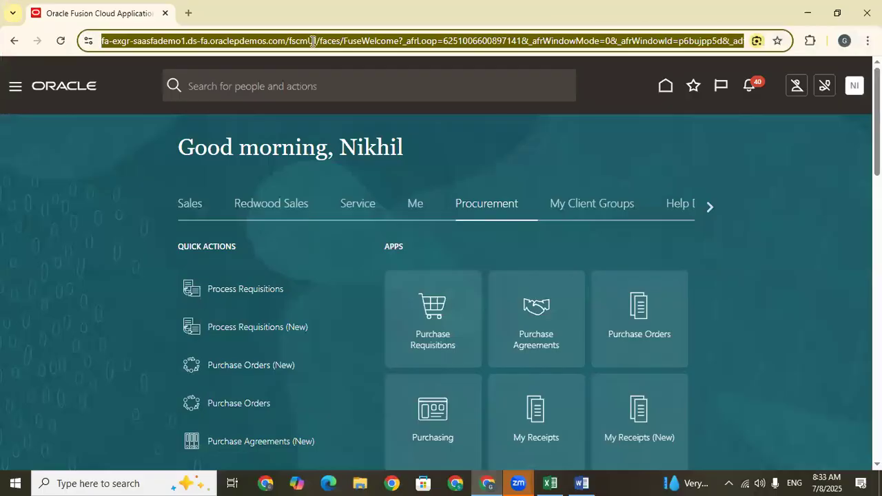
key(Return)
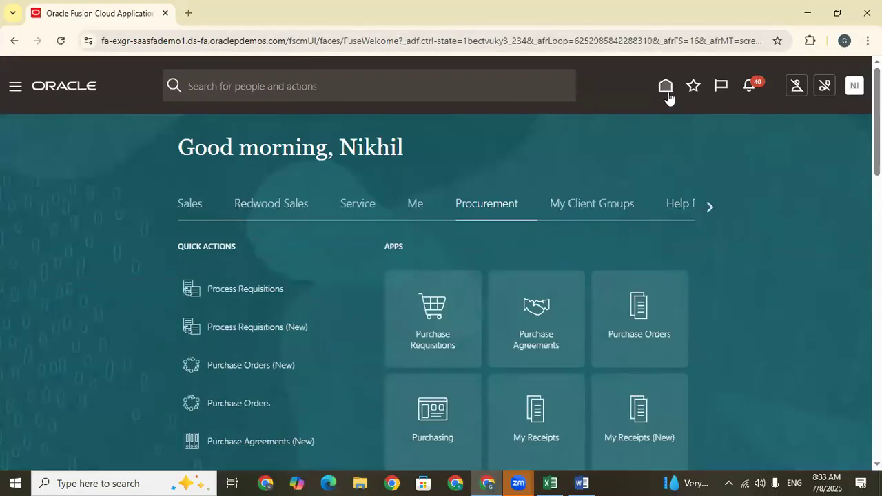
click(551, 483)
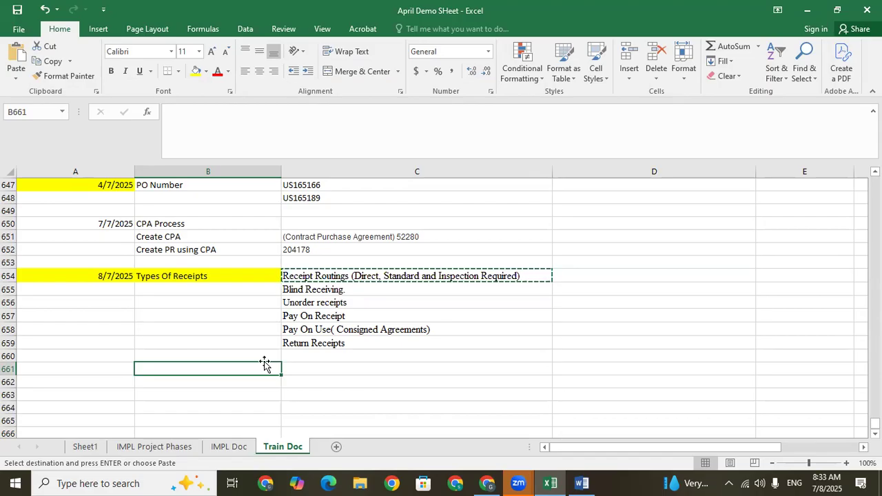
Enter the label "Steps" in cell B661, below the Types Of Receipts section.
click(325, 278)
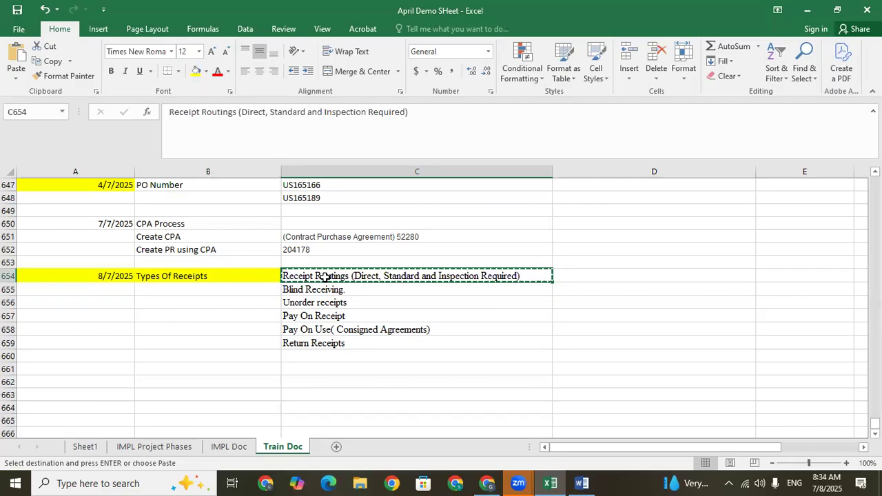
click(249, 368)
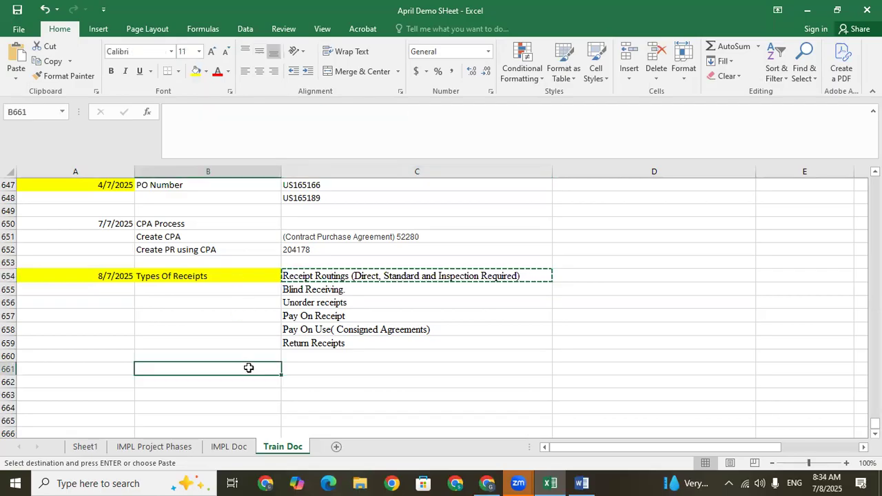
text(S)
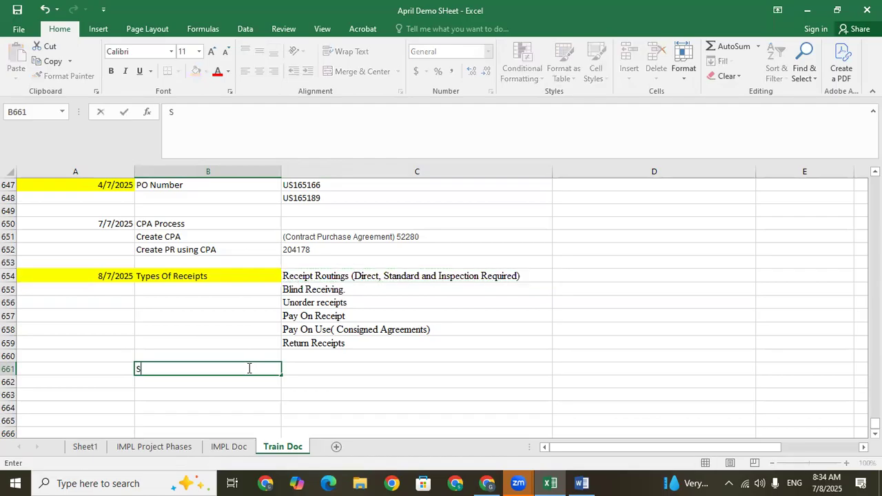
text(e)
key(BackSpace)
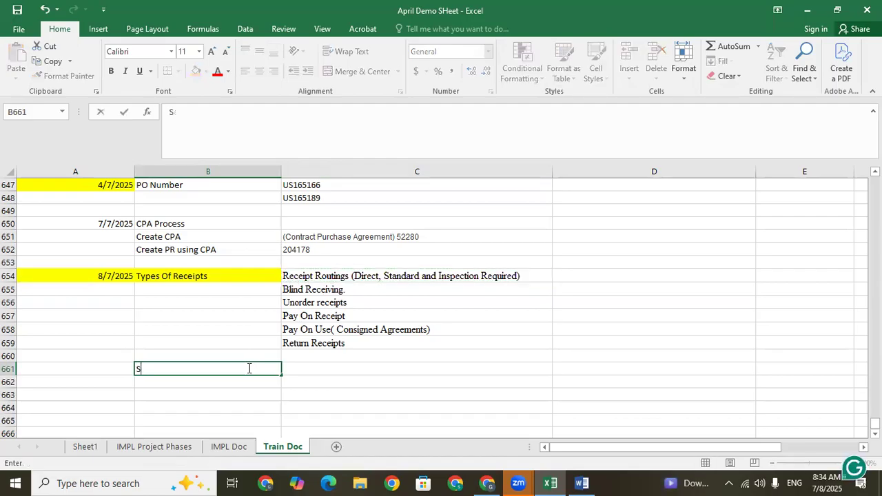
key(BackSpace)
text(St)
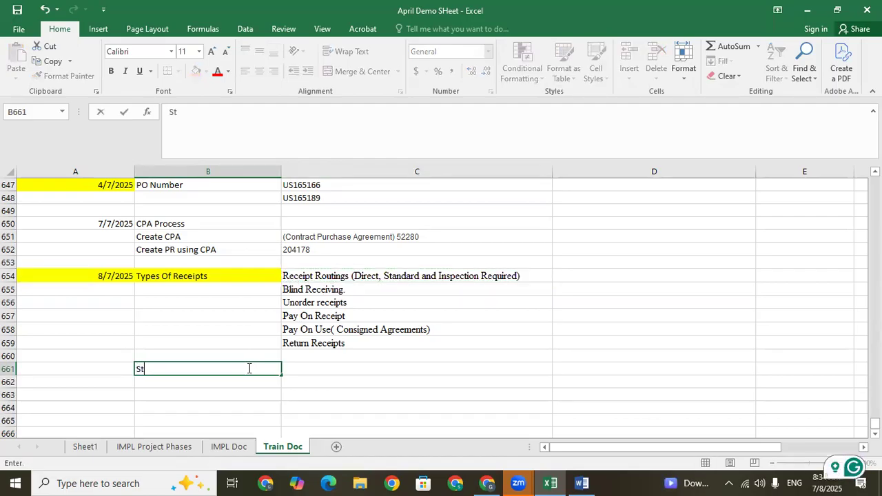
text(eps)
key(Tab)
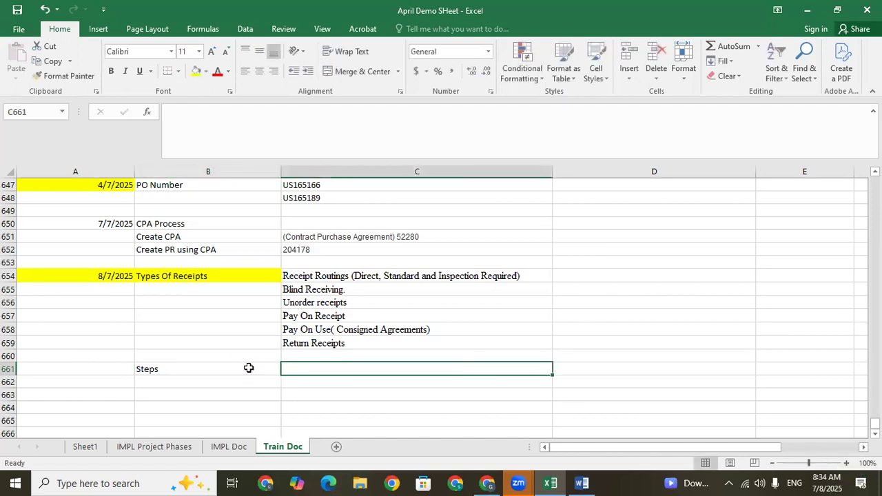
Enter "Receipt Routing" in cell C661 beside the Steps label.
text(T)
key(BackSpace)
text(Rec)
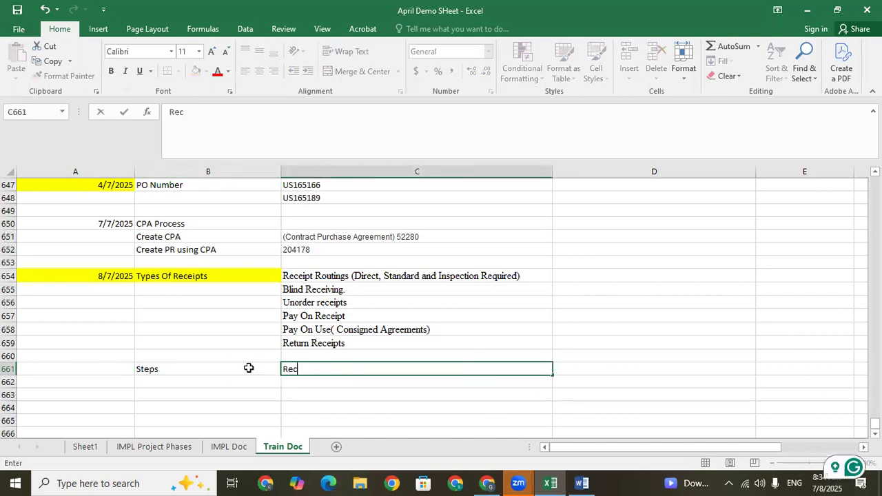
text(eipt Rout)
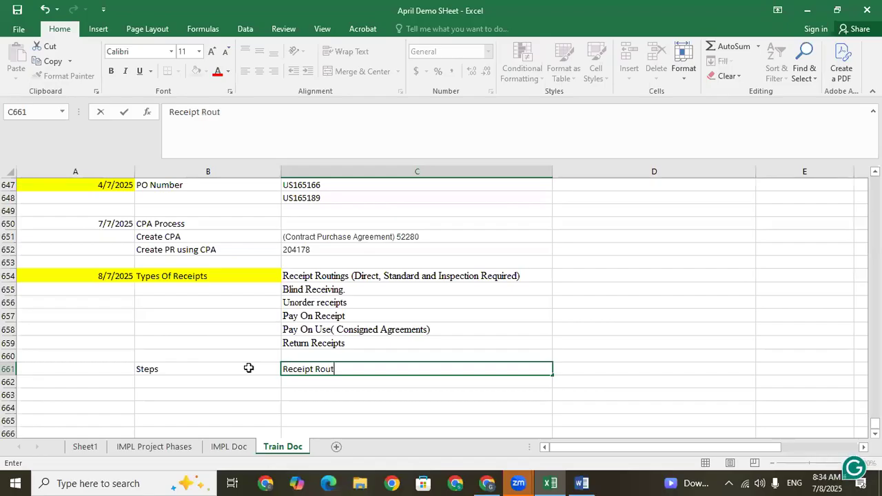
text(ing)
key(Return)
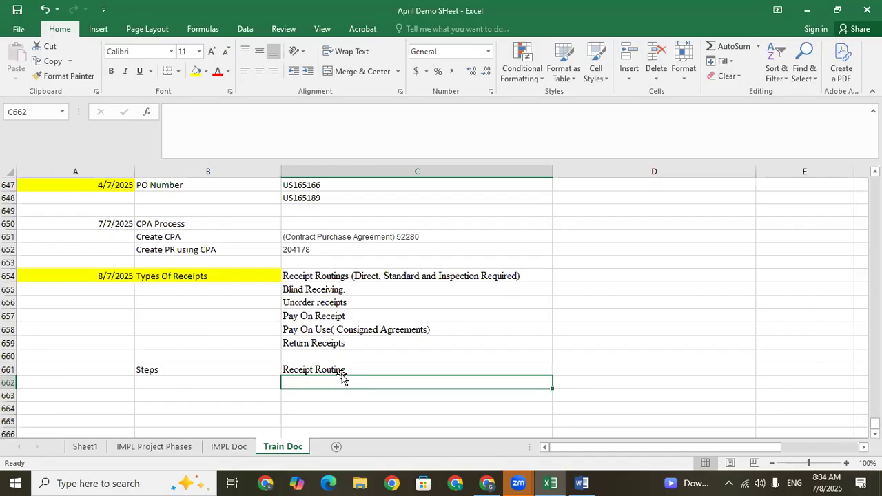
Fill cell D661, beside Receipt Routing, with the first routing type, "Direct Delivery".
click(344, 369)
click(578, 370)
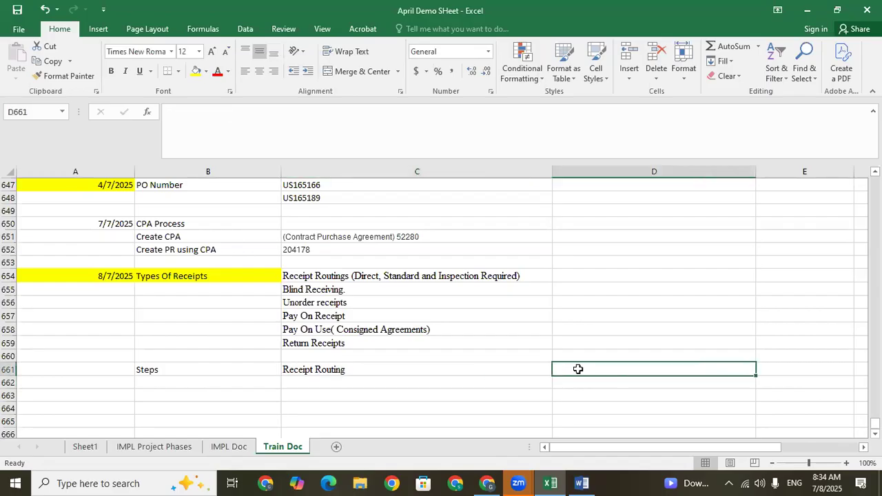
text(Direc)
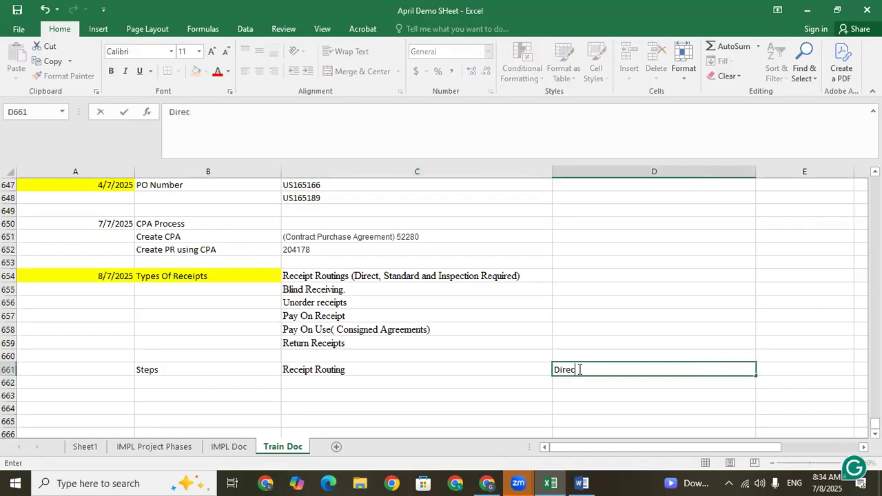
text(t Delivery)
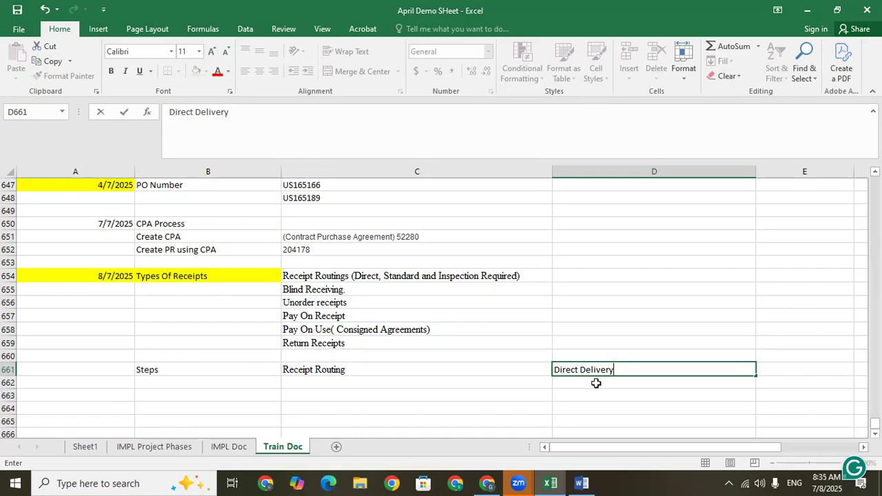
Add "Standard Delivery" as the second routing type in cell D662, directly below Direct Delivery.
click(583, 383)
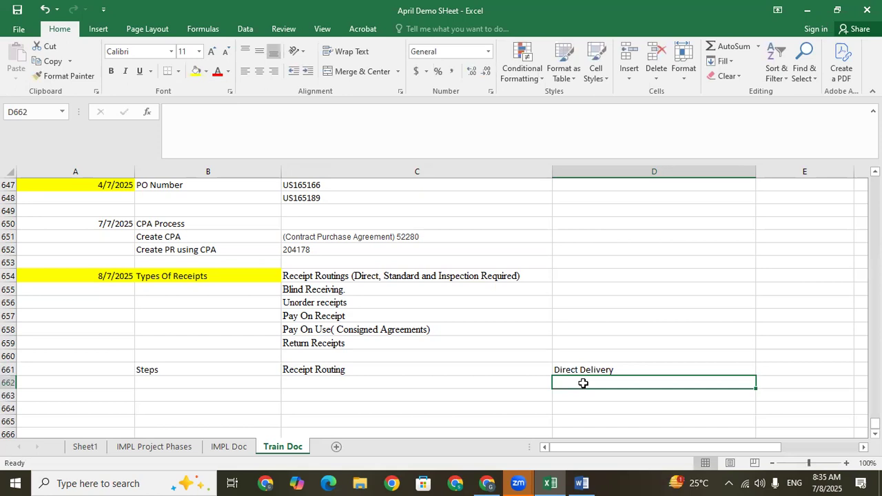
text(Stand)
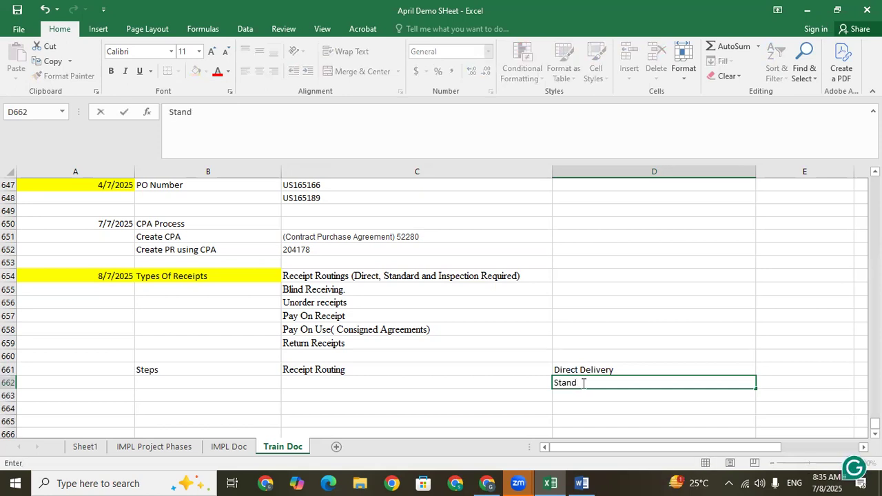
text(ard Delivery)
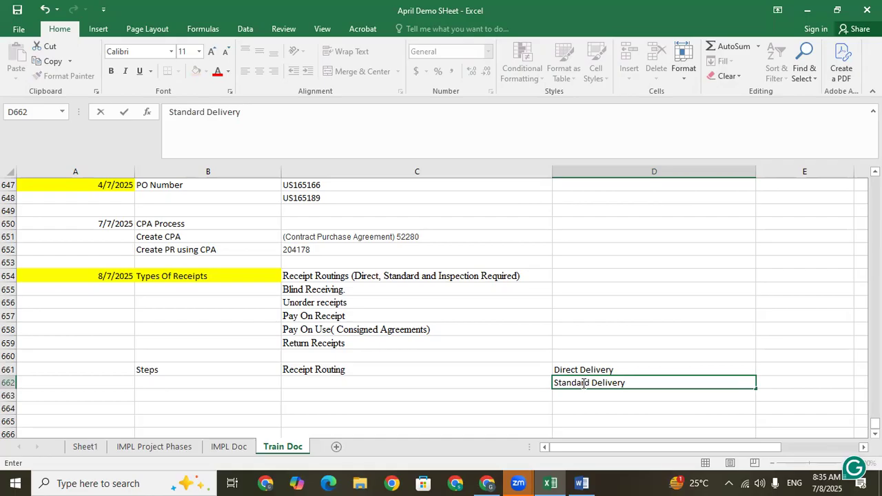
click(607, 396)
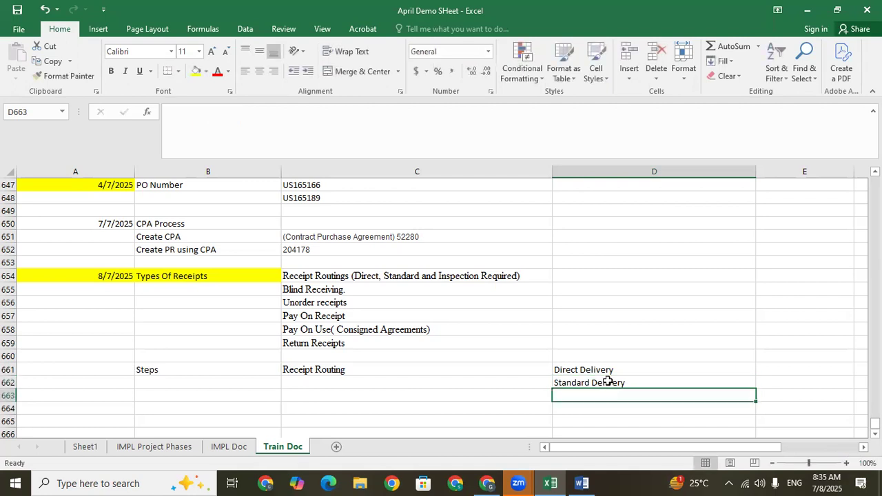
Describe Standard Delivery in cell E662 as "Receiving-->Delivery in Subinv".
click(613, 381)
key(Right)
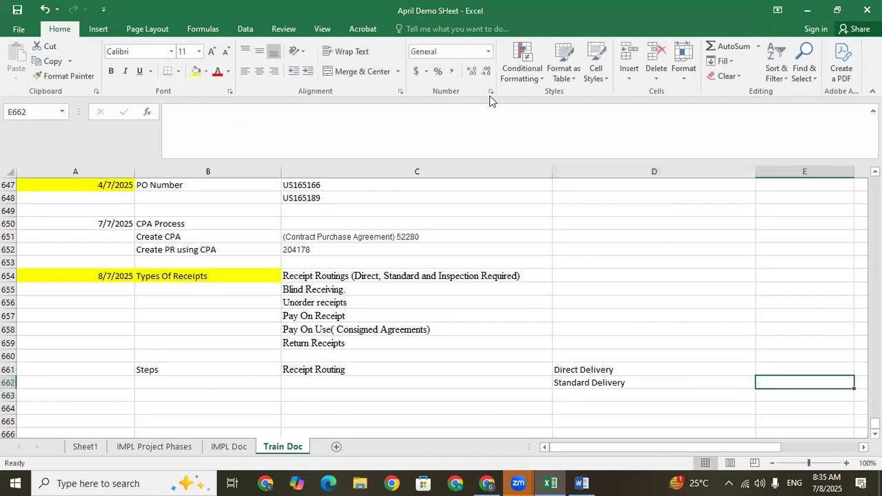
text(Receiving)
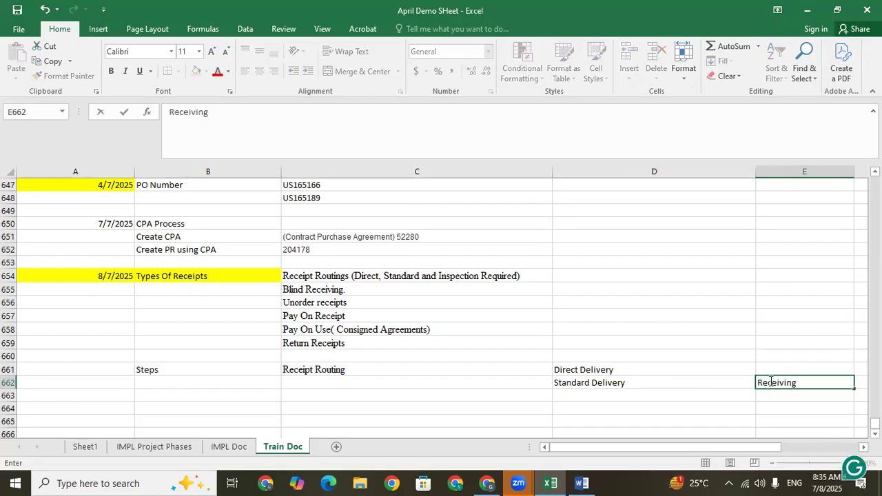
text(-->)
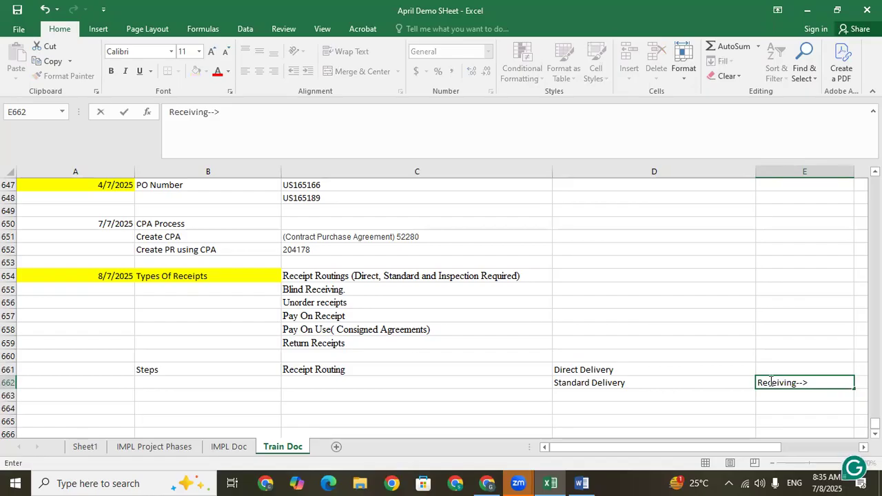
text(Del)
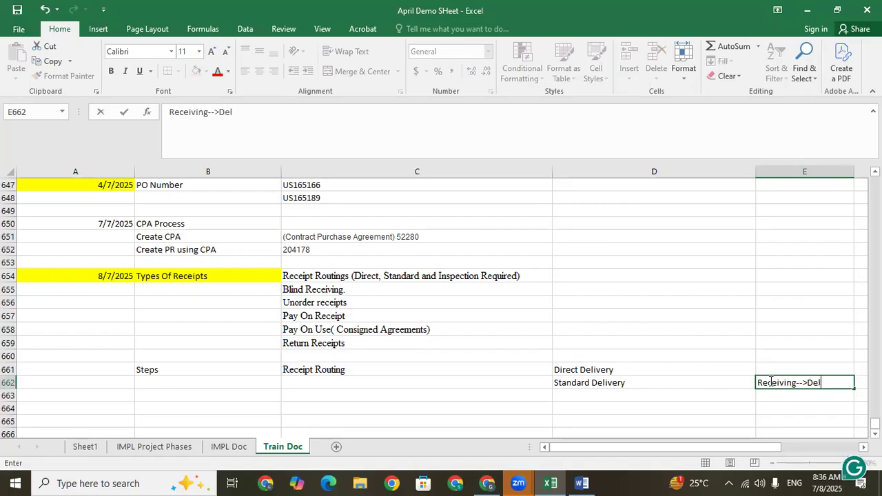
text(ivery in)
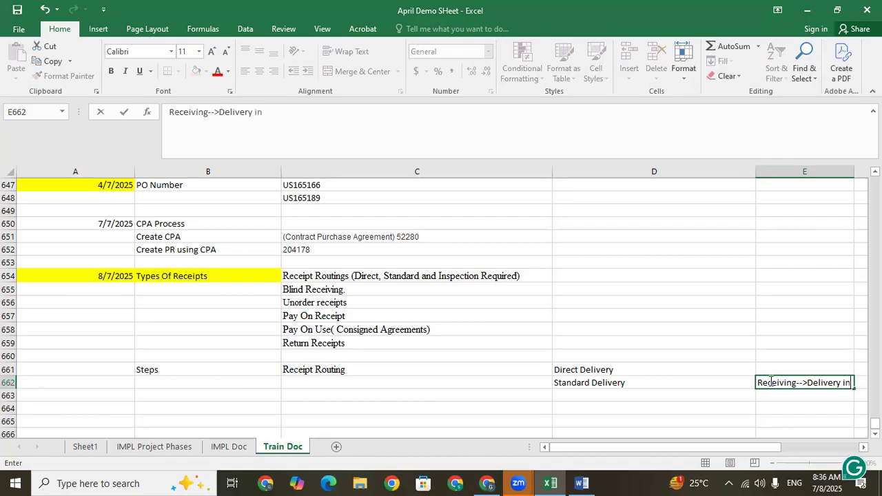
text( Subinv)
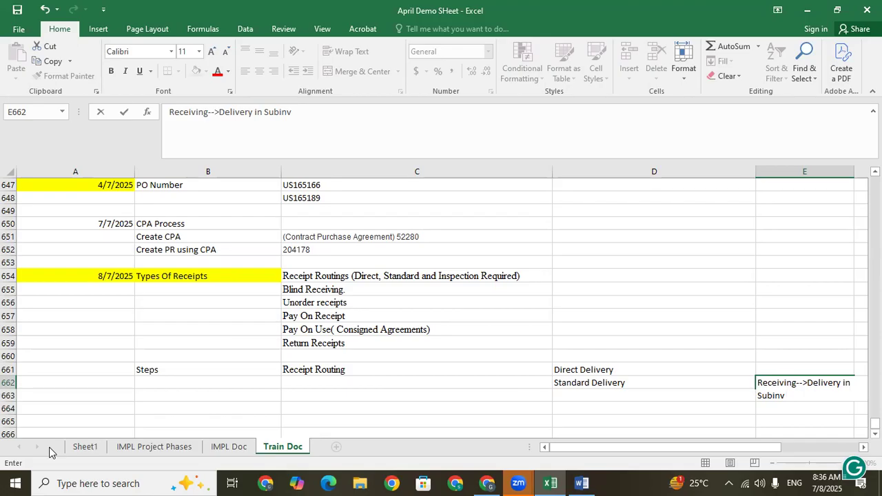
Describe Direct Delivery in cell E661 as "Received Material Directly on Subinv".
click(775, 370)
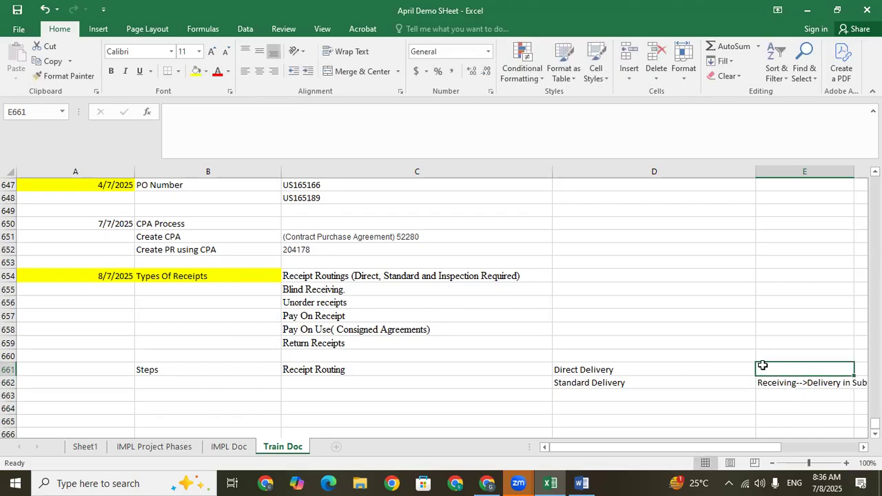
text(D)
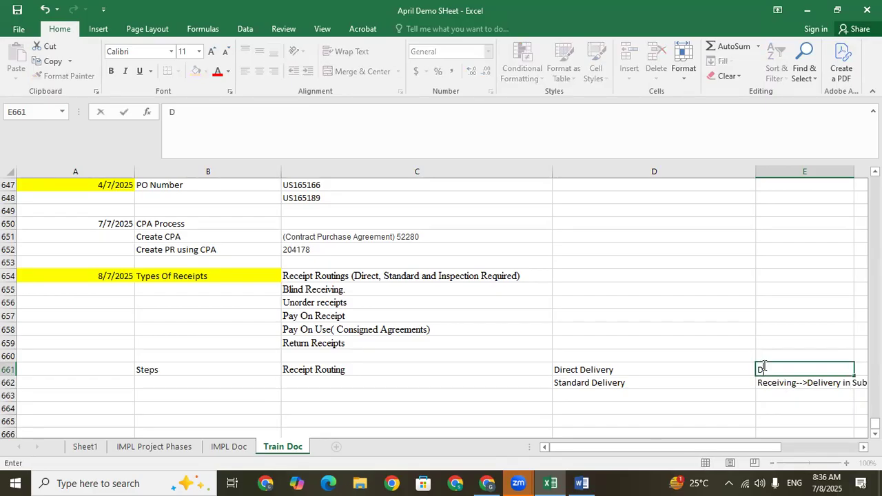
key(BackSpace)
text(Received )
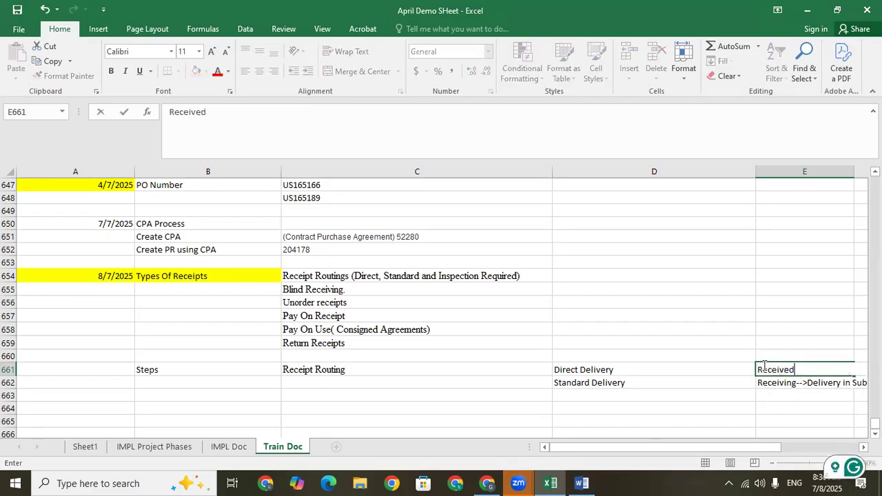
text(Material)
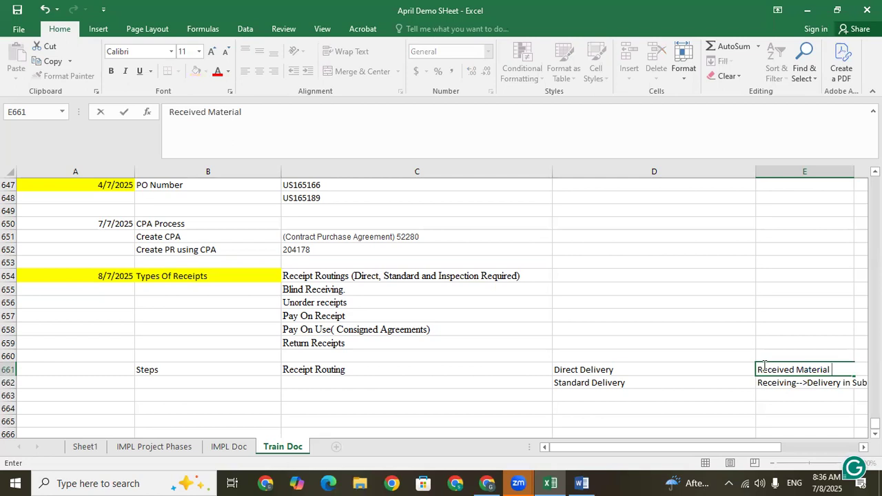
text(Directly on Subinv)
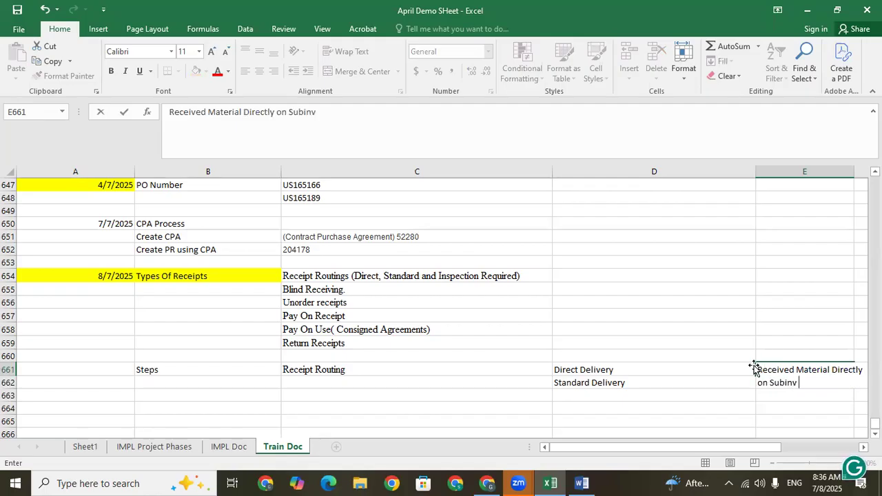
click(600, 396)
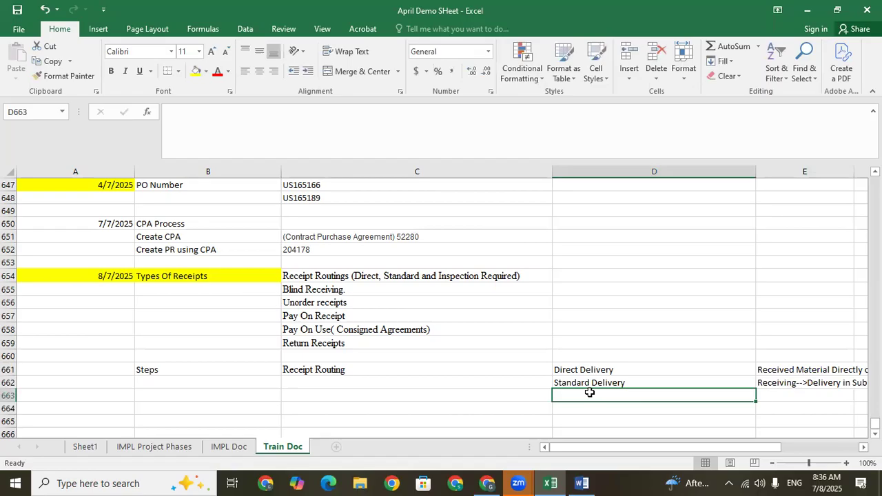
Add "Inspection" as the third routing type in cell D663, below Standard Delivery.
text(Inspection)
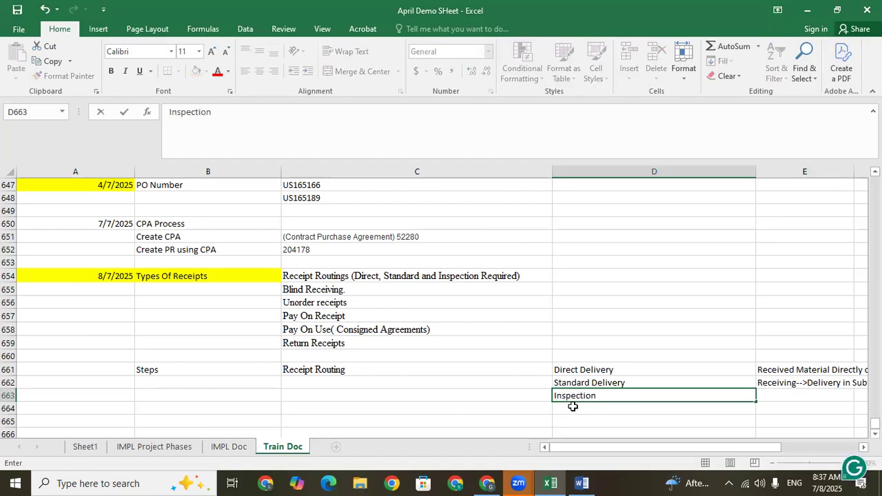
click(573, 407)
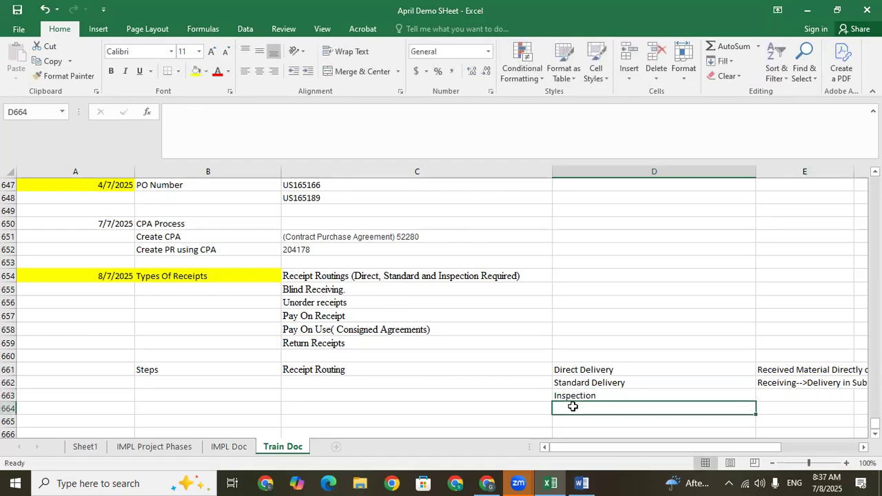
Start the Inspection description in cell E663 with "Receiving-->Inspection", replacing the autocompleted delivery text.
click(777, 397)
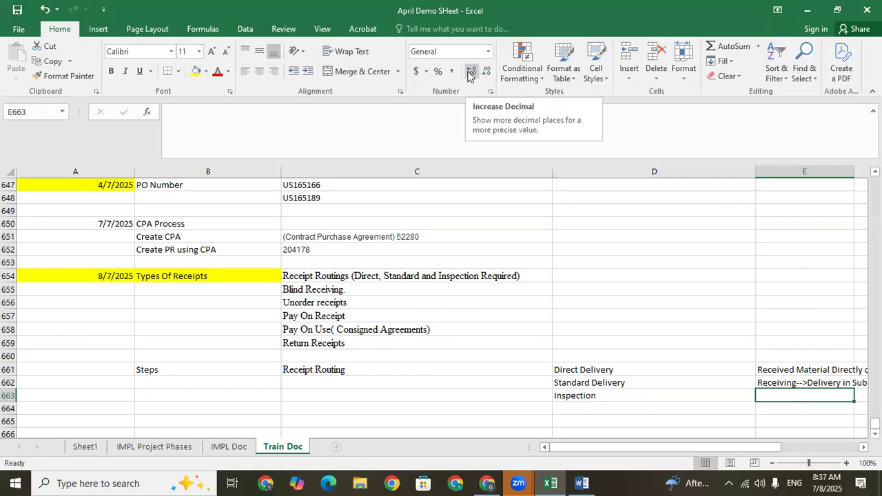
key(Right)
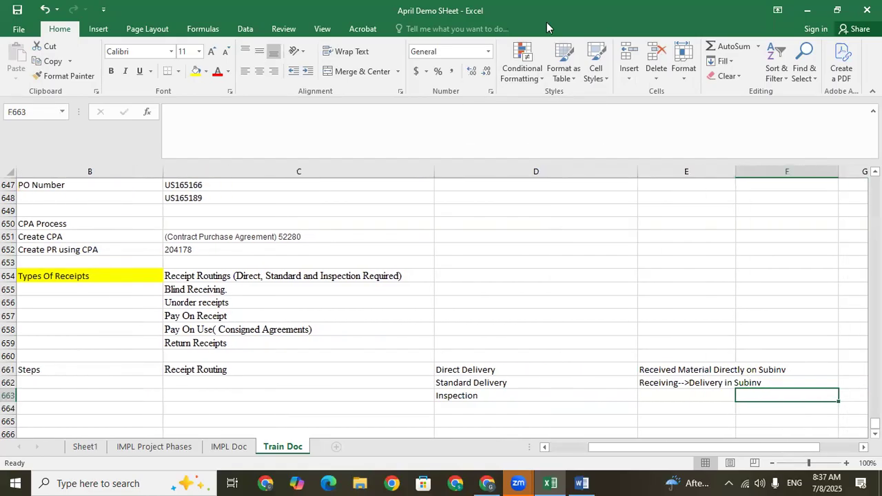
click(564, 394)
click(679, 397)
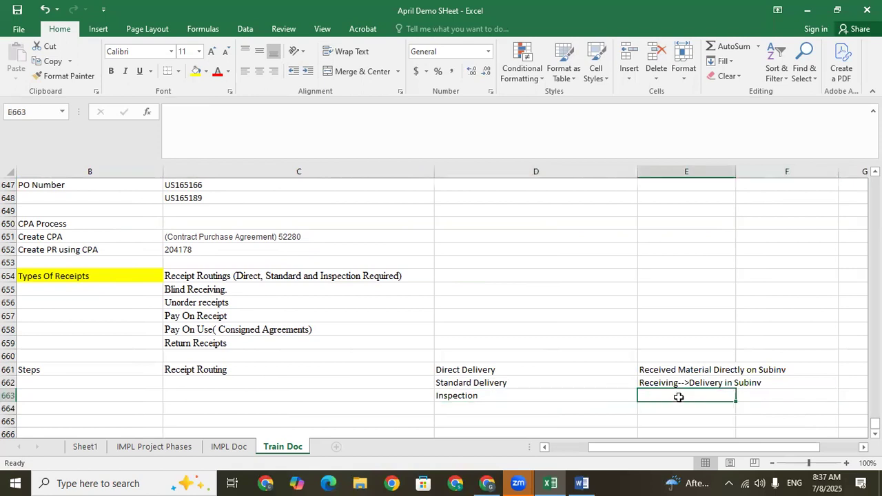
text(Receivi)
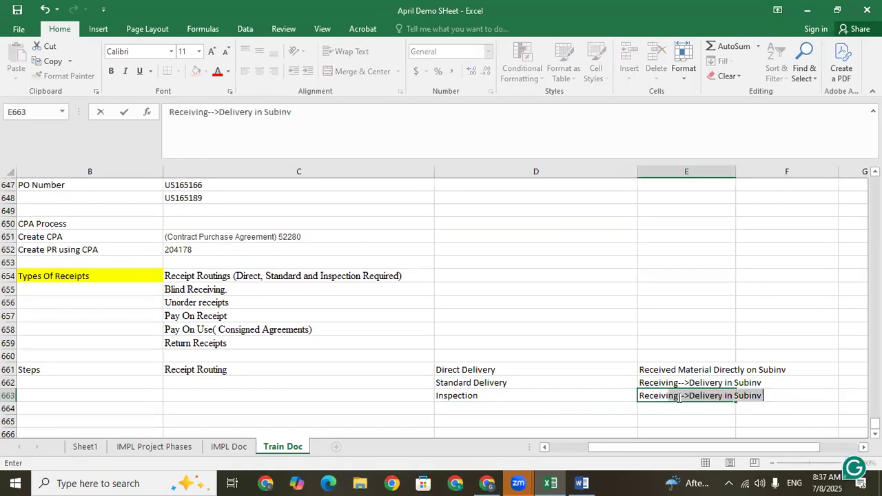
text(ing)
key(BackSpace)
key(BackSpace)
key(BackSpace)
text(ng--)
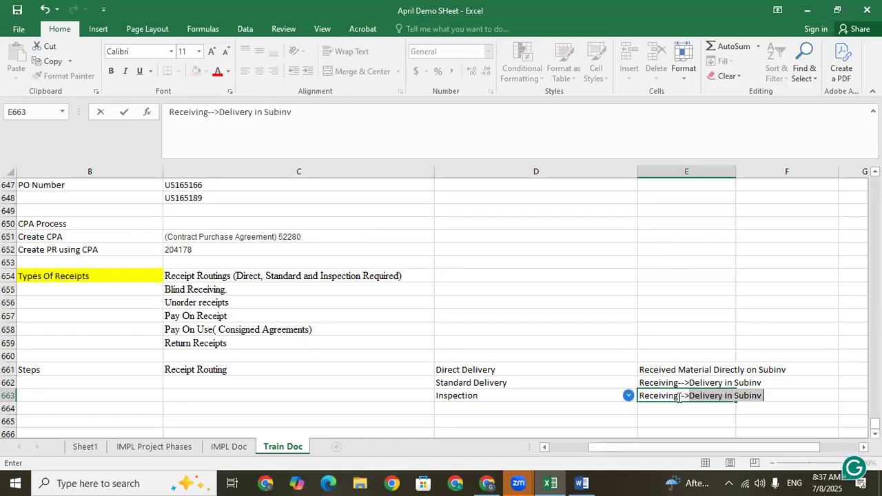
key(Delete)
text(>Inspection)
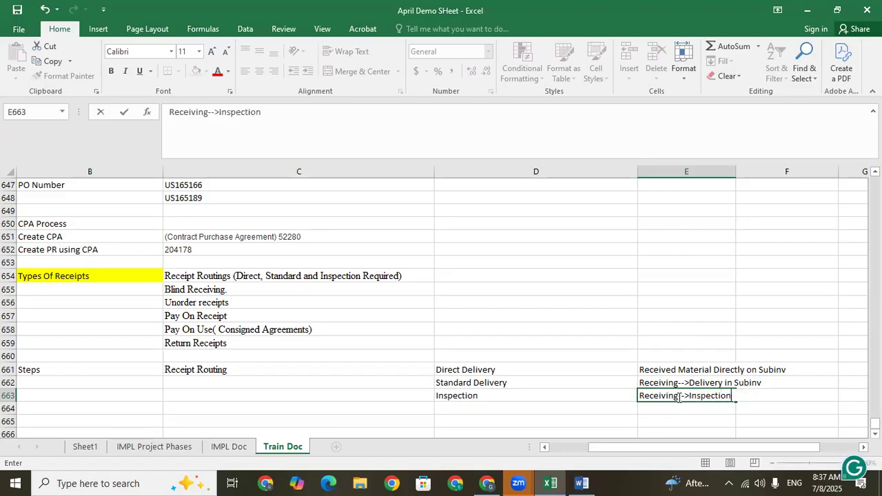
text(-->Put away Process)
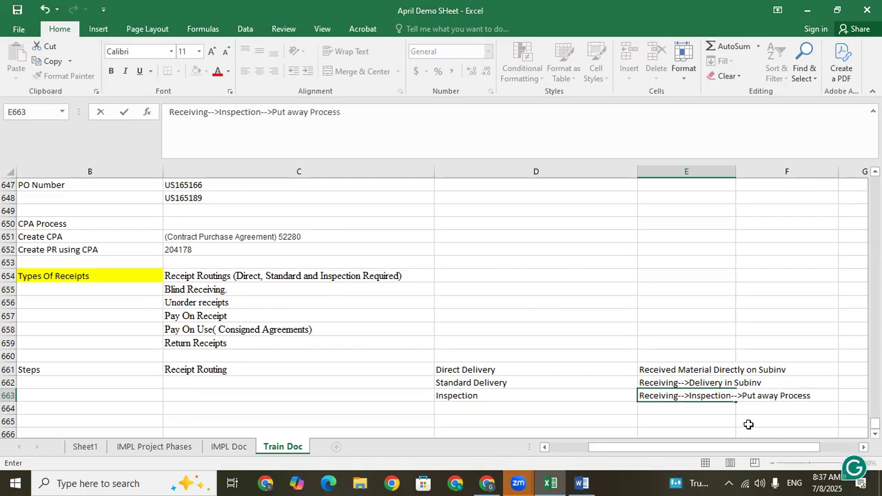
Complete the Inspection description in cell E663 by appending "-->Put away Process".
key(Return)
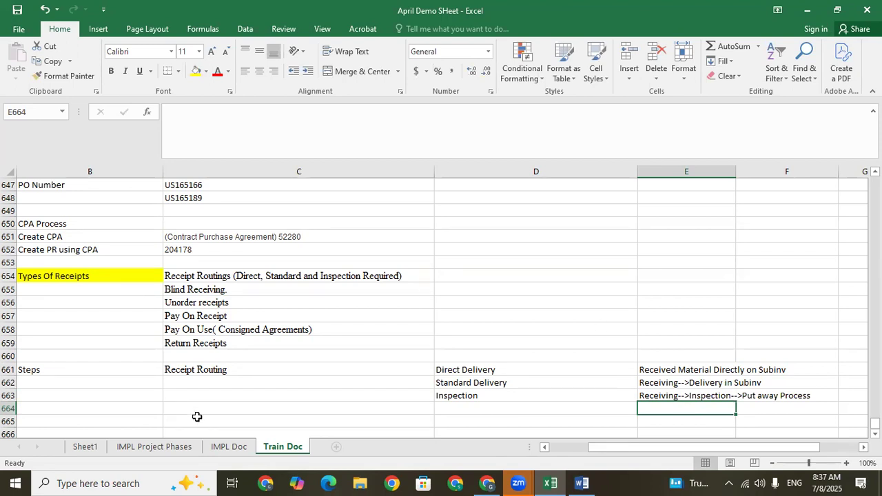
click(212, 372)
key(Left)
key(Left)
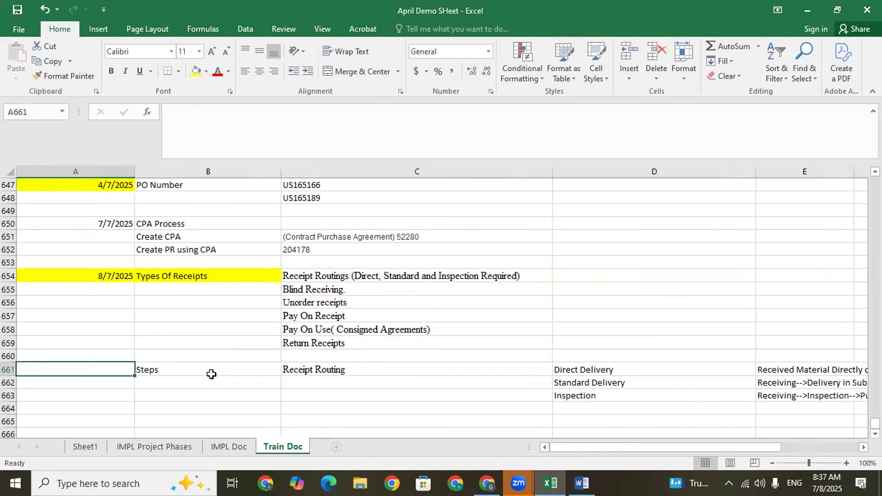
key(Right)
key(Down)
key(Down)
key(Down)
key(Down)
key(Down)
key(Down)
key(Down)
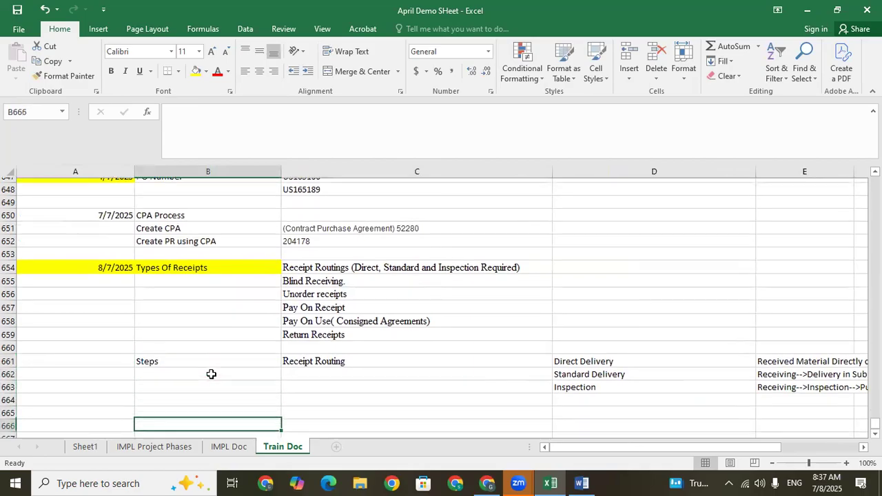
click(154, 353)
Switch to Oracle Fusion in Chrome and open Setup and Maintenance from the home page.
click(487, 483)
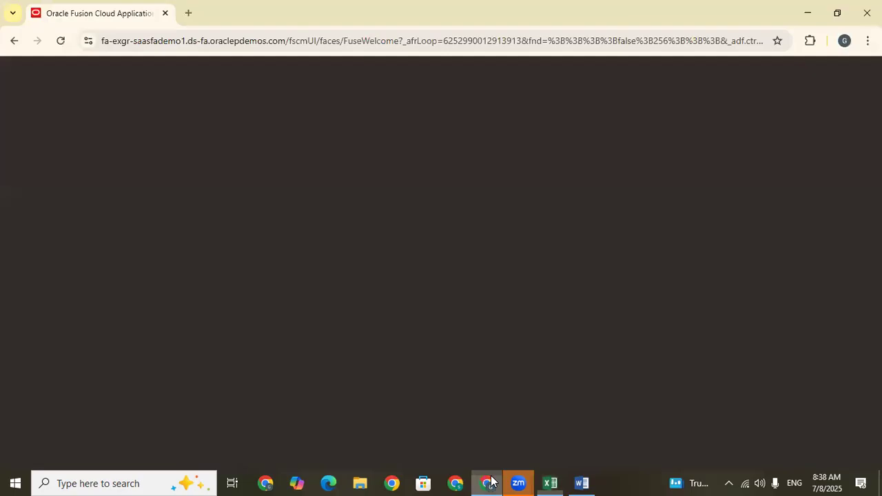
click(710, 206)
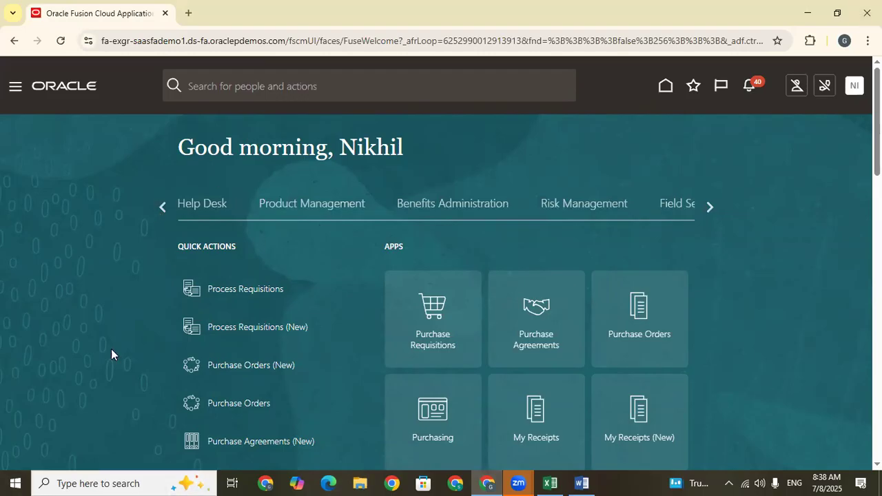
click(711, 205)
click(709, 204)
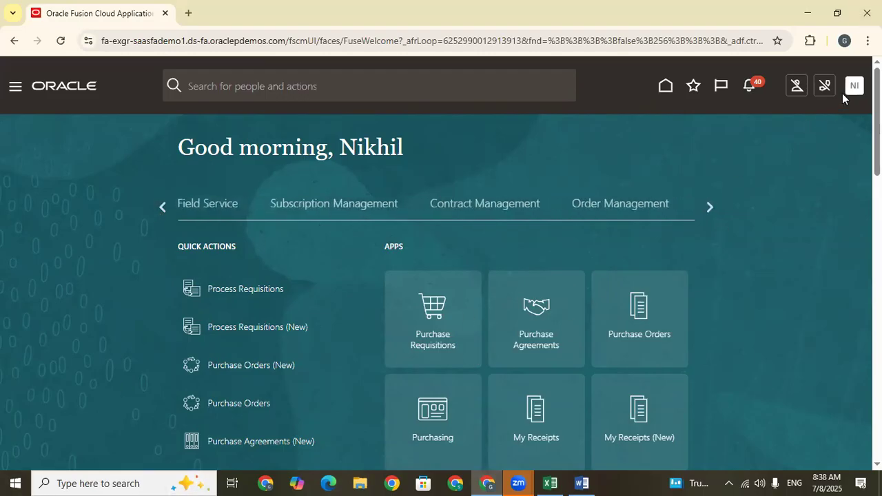
click(634, 282)
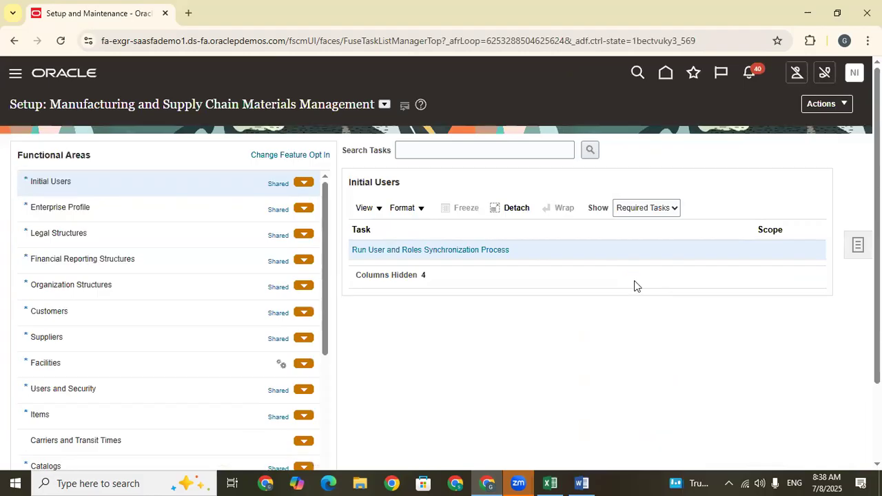
Display all tasks of the Inventory Management functional area and look through the task list.
scroll(634, 286, down, 2)
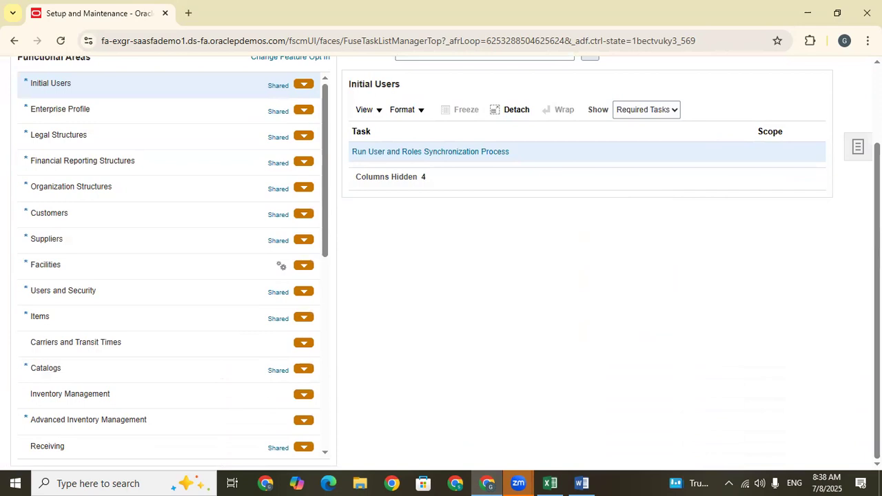
scroll(326, 70, up, 1)
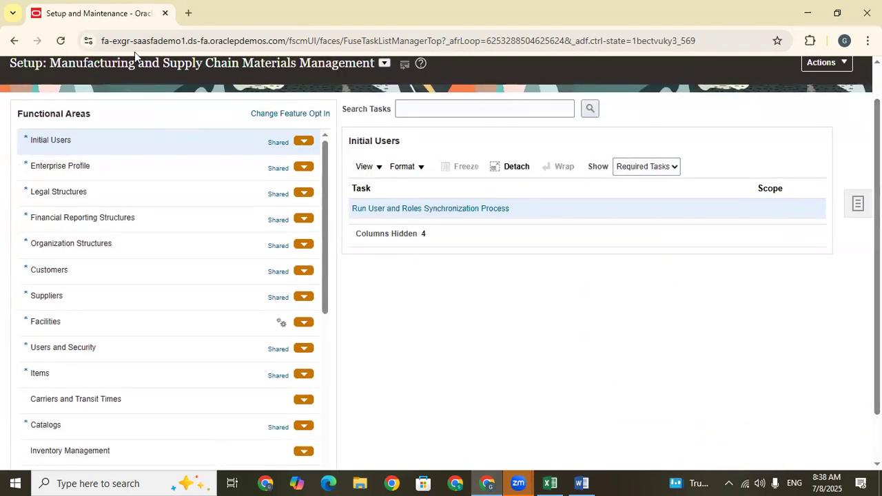
drag(328, 190, 328, 264)
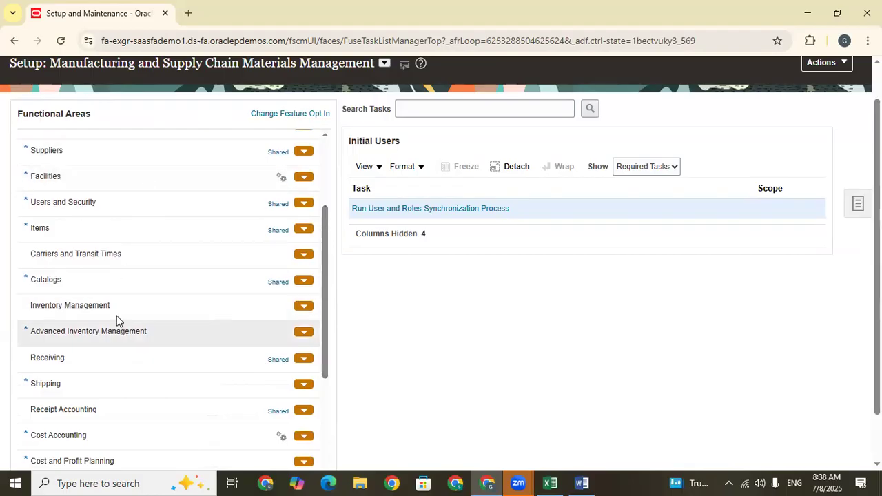
click(89, 306)
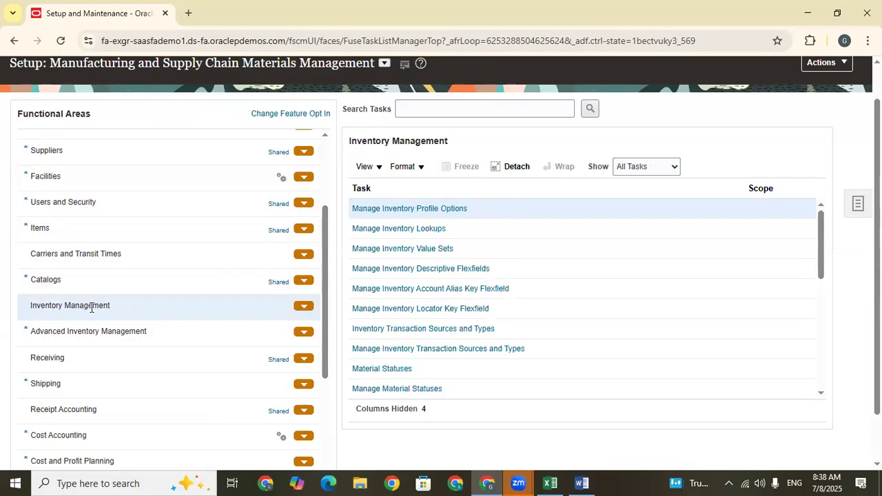
drag(327, 233, 326, 244)
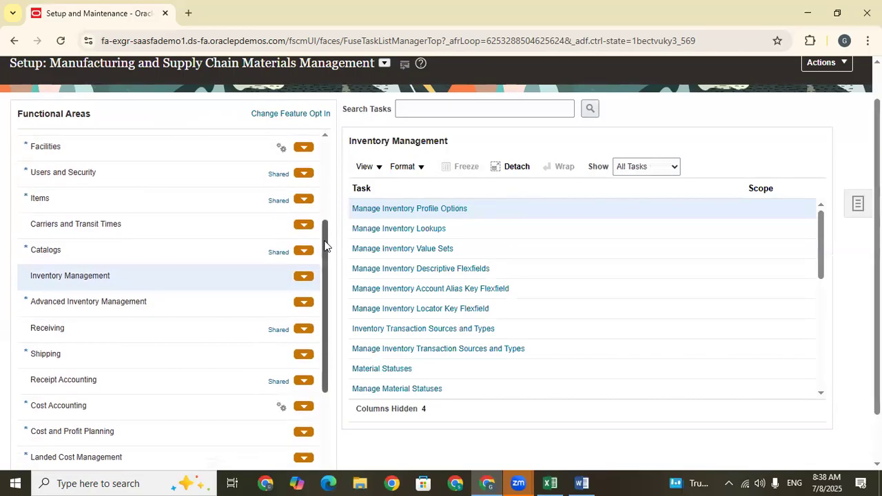
drag(823, 222, 829, 287)
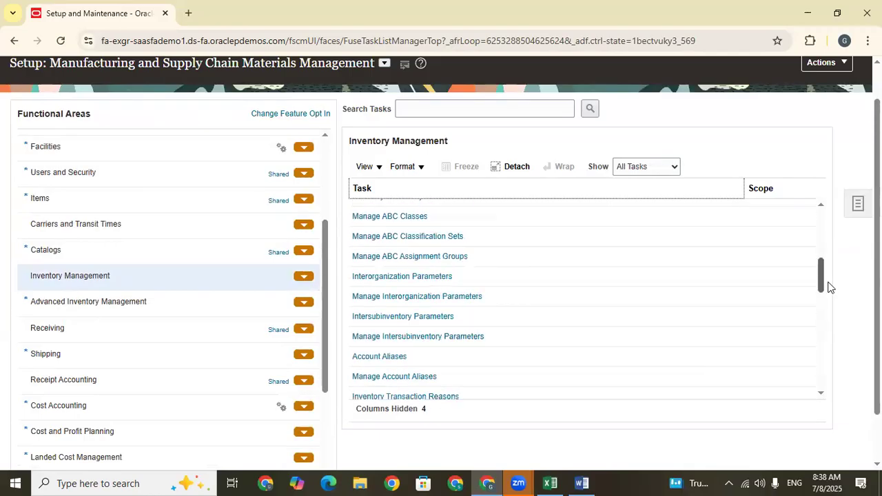
Open the Manage Receiving Parameters task in the Receiving functional area.
drag(326, 232, 326, 252)
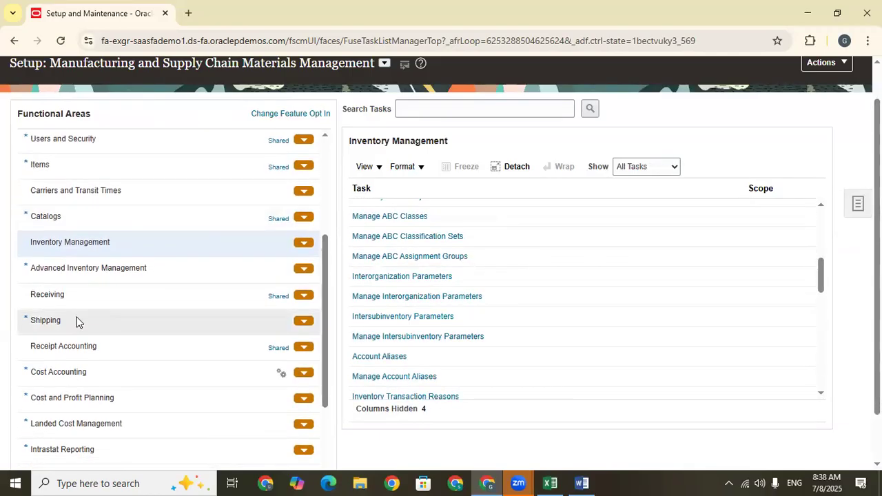
click(80, 294)
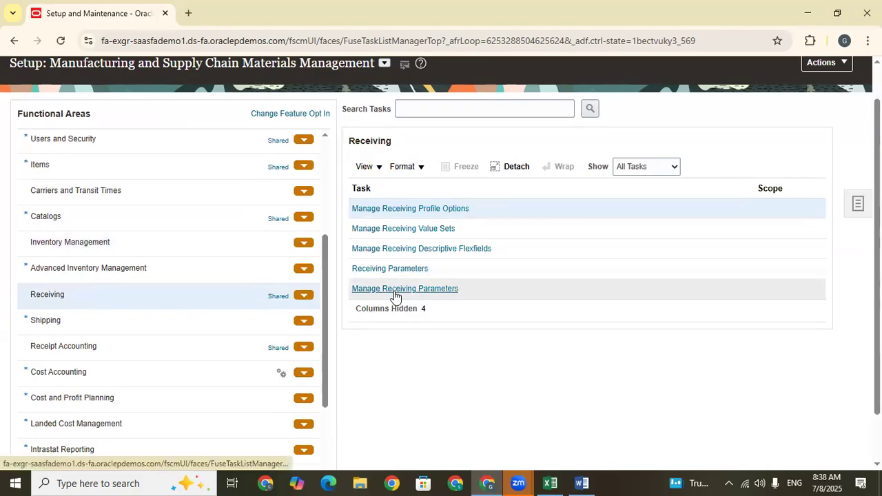
click(427, 290)
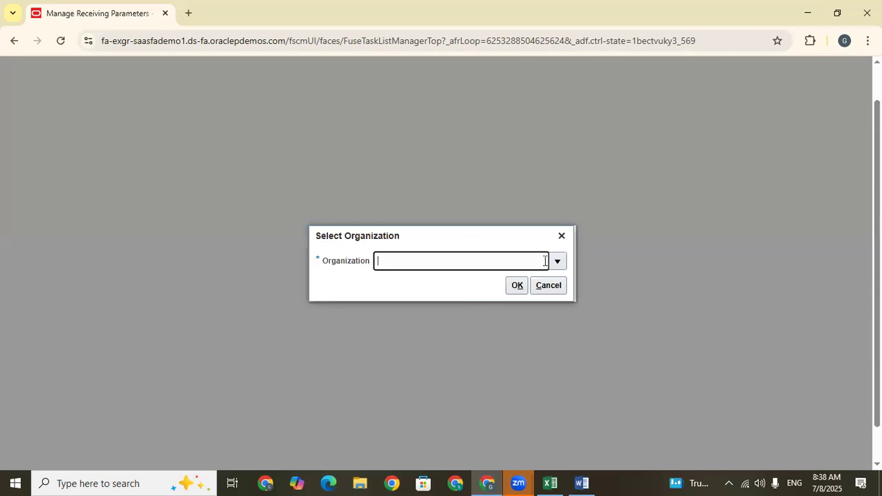
Select organization 001 (Seattle) and open its receiving parameters.
click(558, 265)
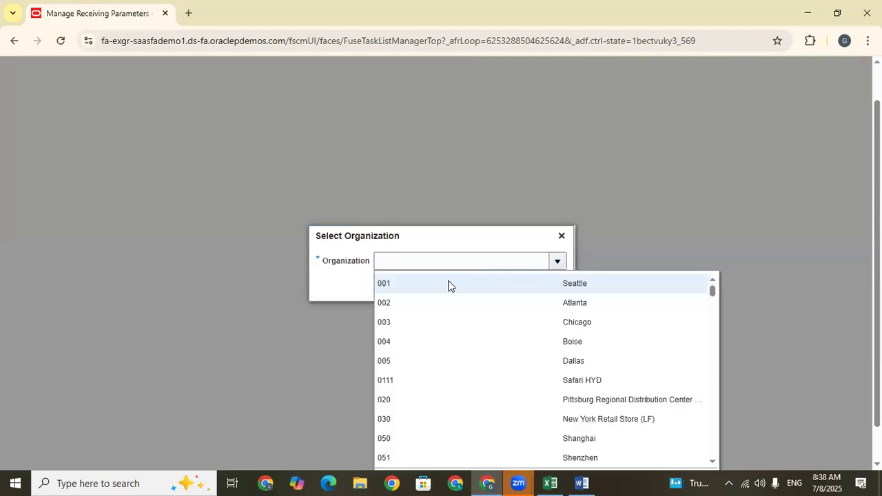
click(448, 284)
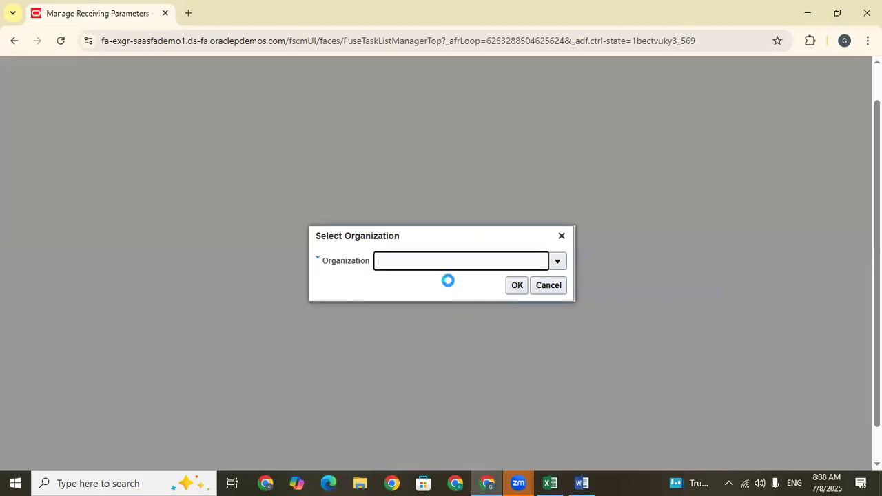
click(516, 286)
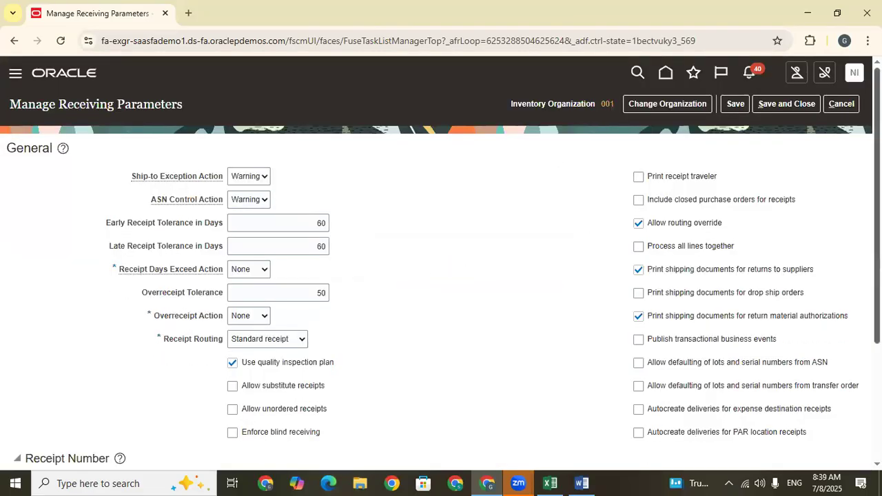
Review the general receiving parameters and examine the available choices for Ship-to Exception Action.
scroll(469, 198, down, 1)
scroll(441, 262, down, 1)
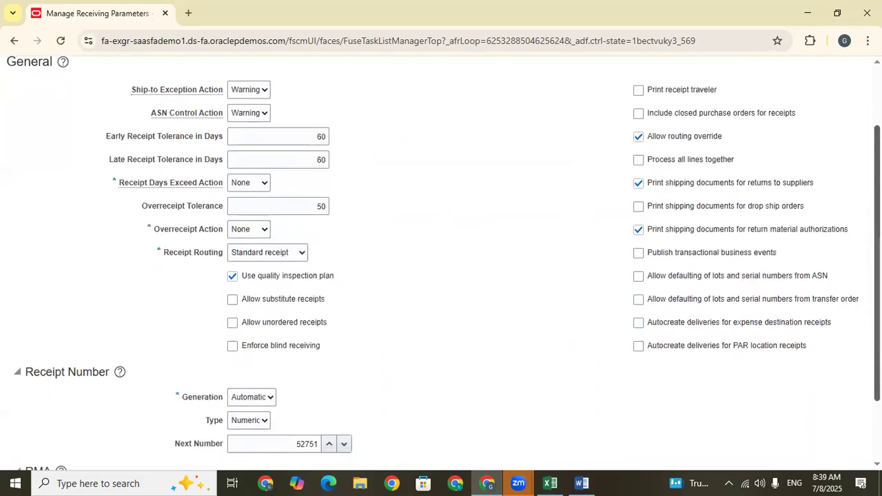
click(248, 92)
click(248, 92)
click(247, 92)
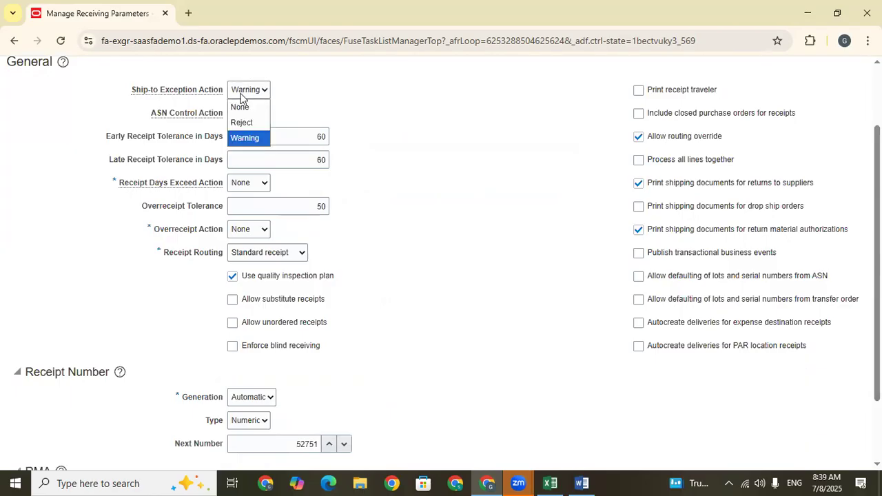
click(242, 96)
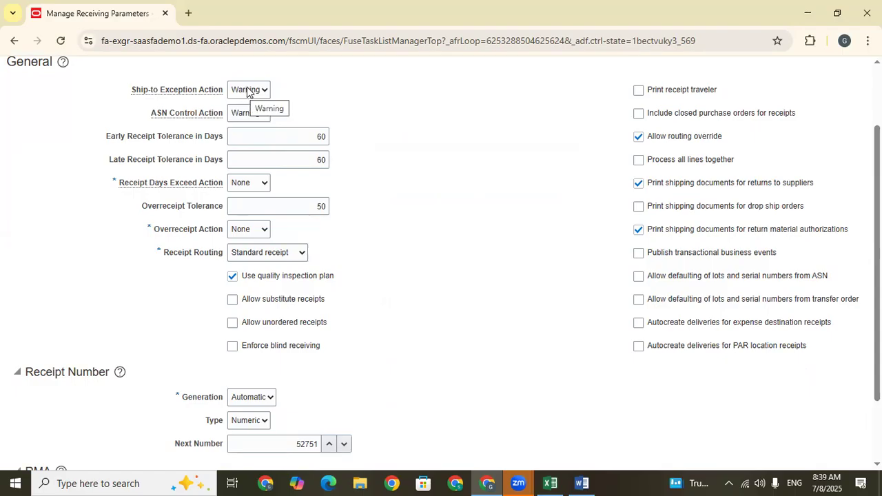
click(247, 92)
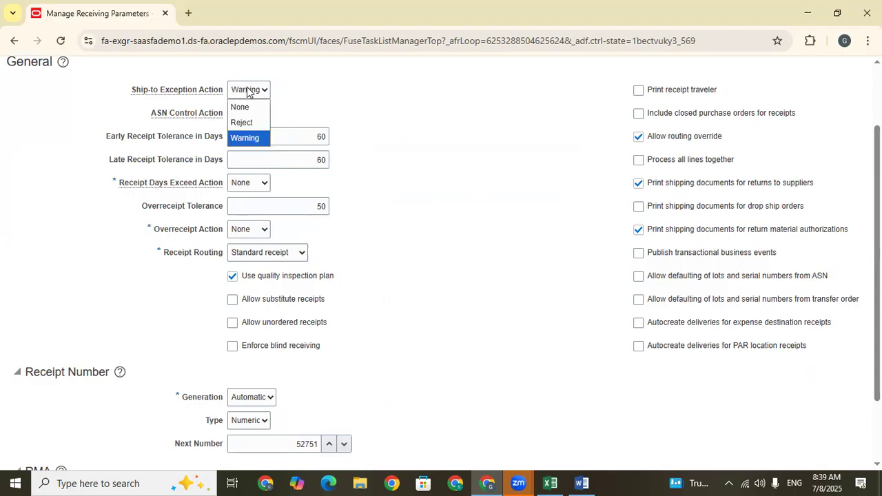
click(138, 116)
Examine the available choices for ASN Control Action without changing the setting.
drag(151, 113, 198, 116)
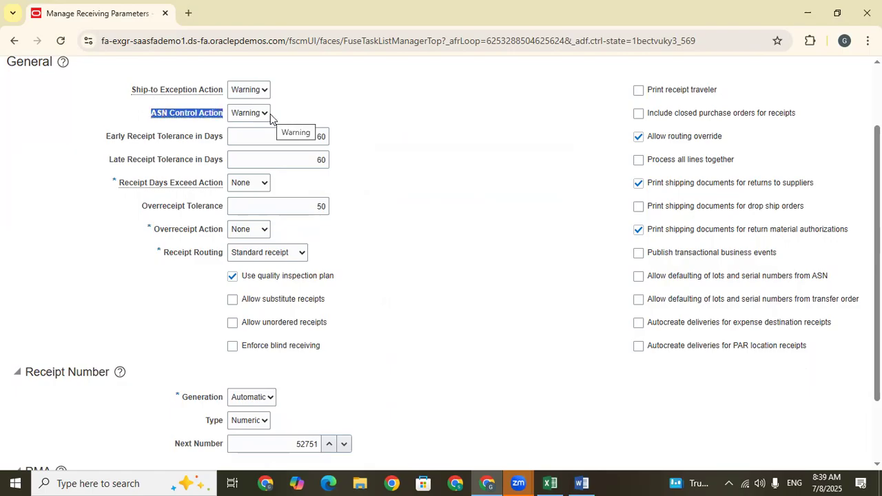
click(265, 113)
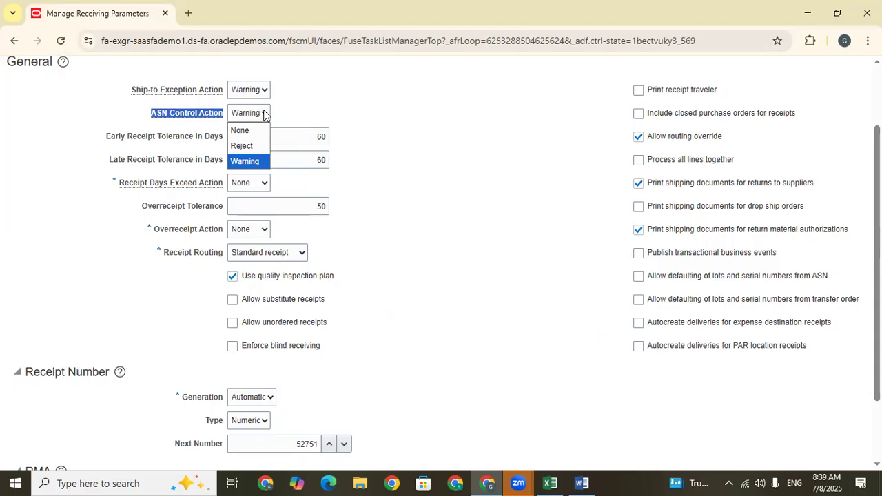
click(311, 91)
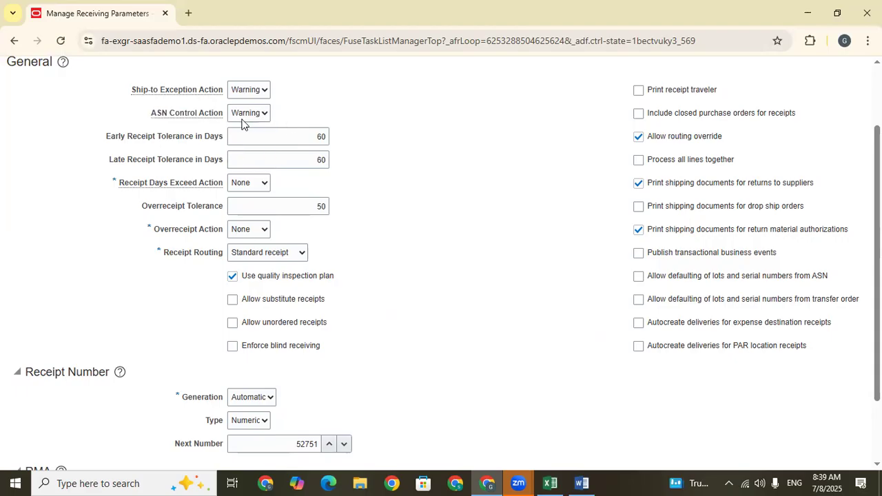
Review the ASN Control Action choices and the early and late receipt tolerance parameters.
click(249, 114)
click(317, 106)
drag(106, 136, 226, 139)
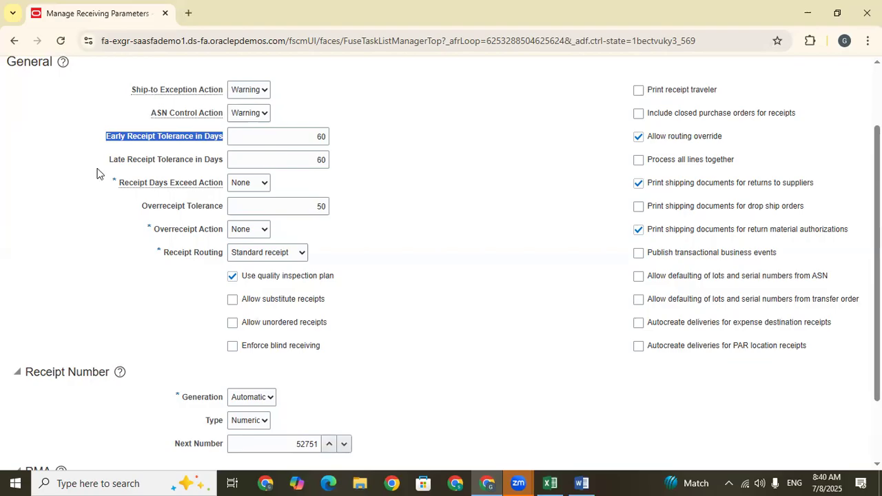
drag(105, 163, 215, 173)
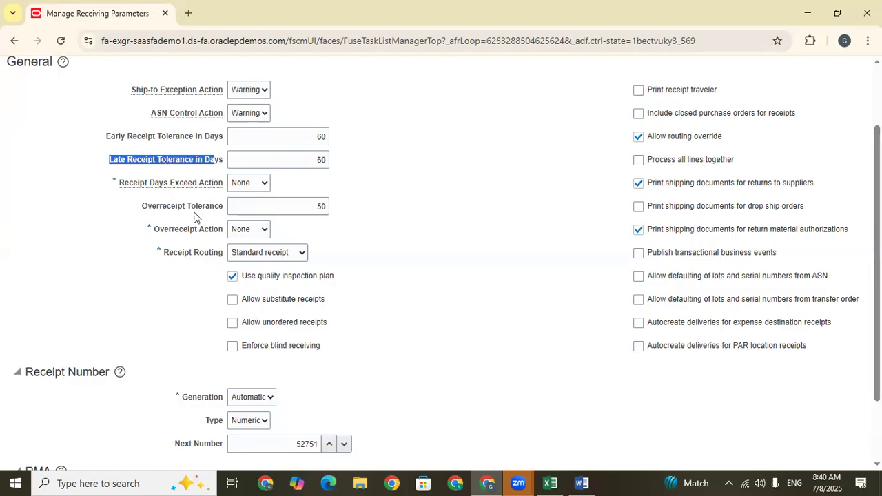
click(118, 212)
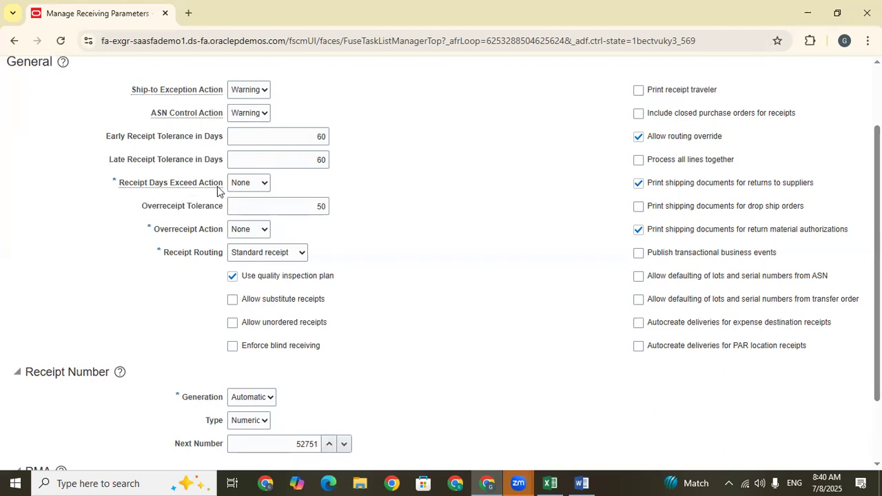
Examine the meaning of Receipt Days Exceed Action and its available choices without changing the setting.
mouse_move(218, 191)
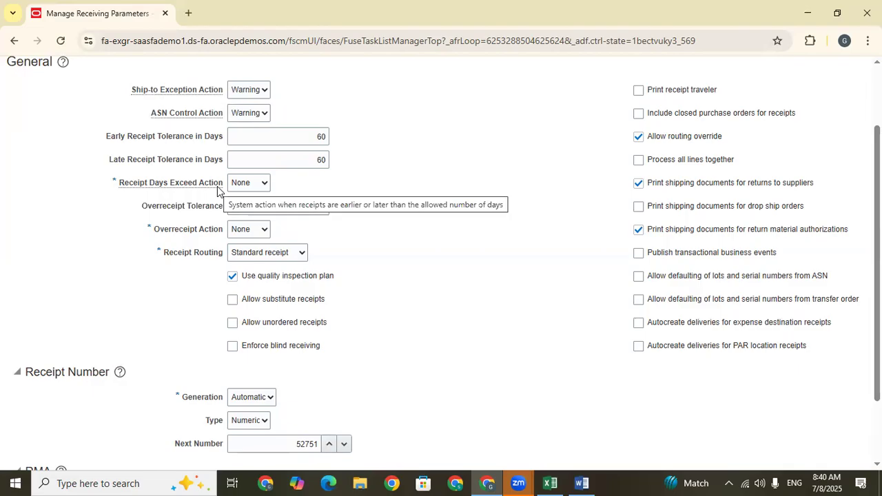
click(246, 183)
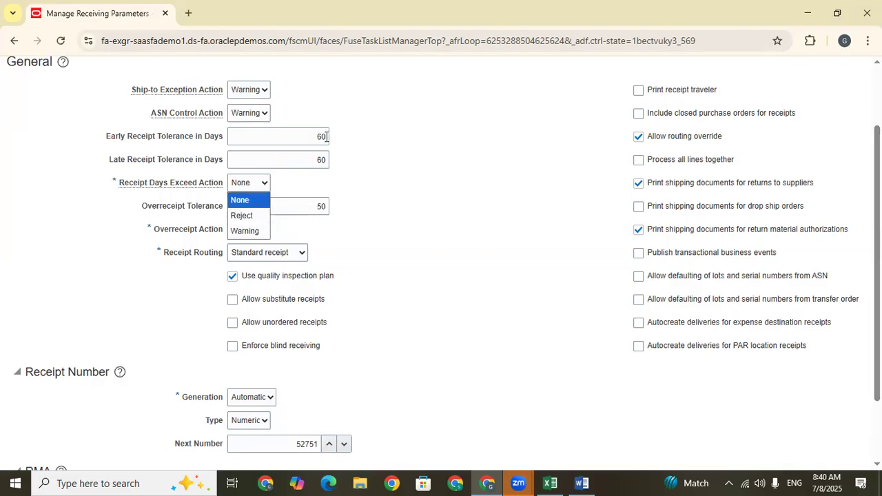
click(326, 136)
click(260, 186)
click(491, 194)
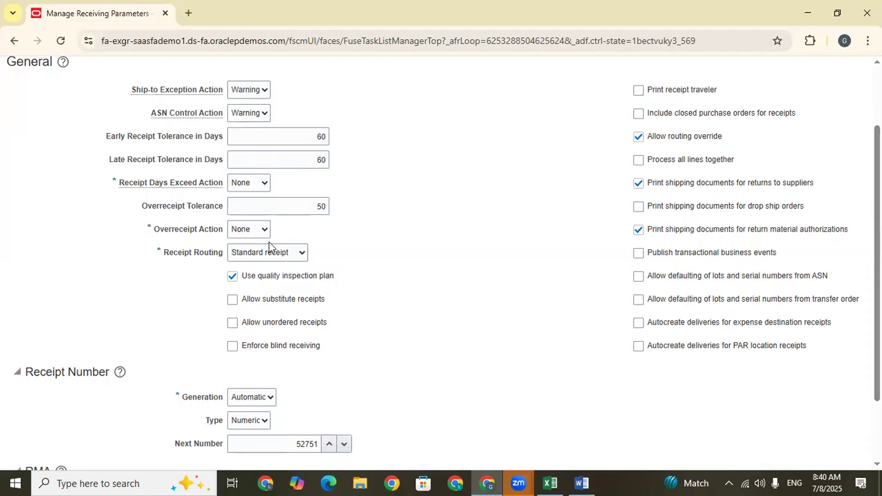
click(249, 184)
click(376, 224)
Review the Overreceipt Tolerance and Overreceipt Action parameters.
scroll(441, 262, down, 1)
drag(878, 248, 878, 259)
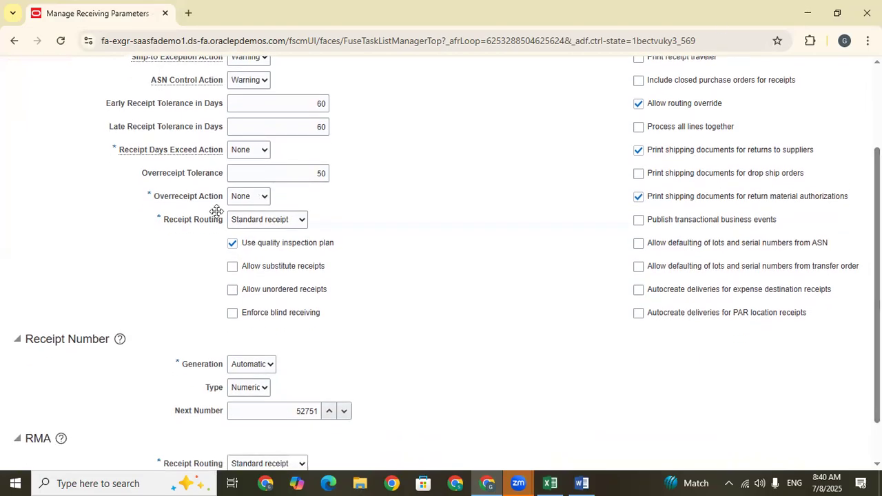
drag(139, 179, 232, 176)
click(155, 196)
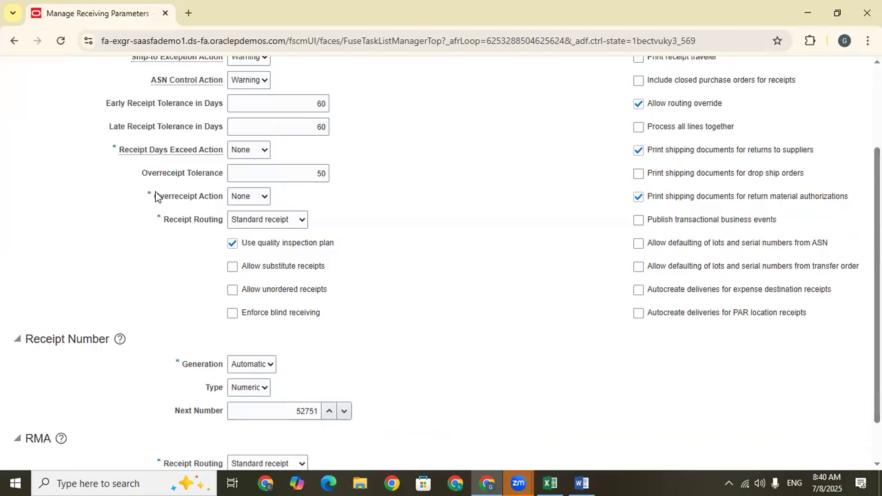
drag(154, 197, 218, 200)
mouse_move(253, 201)
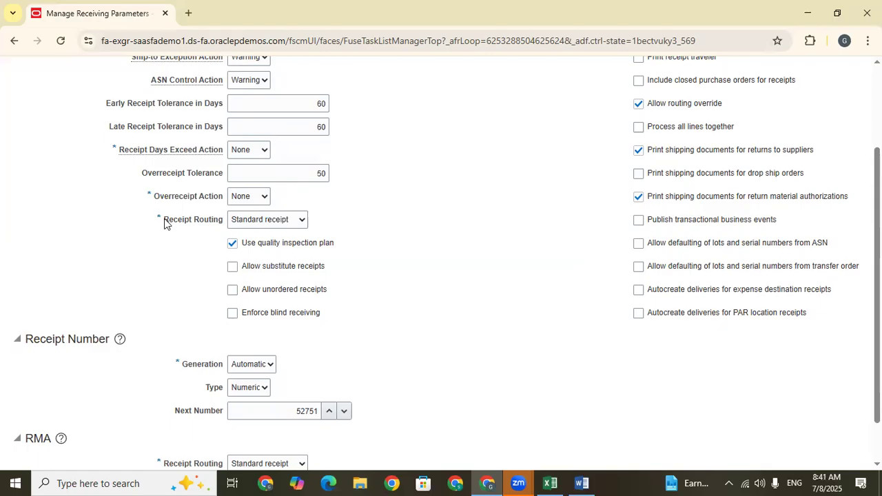
Set the general Receipt Routing parameter to Direct delivery.
drag(217, 224, 223, 227)
click(295, 224)
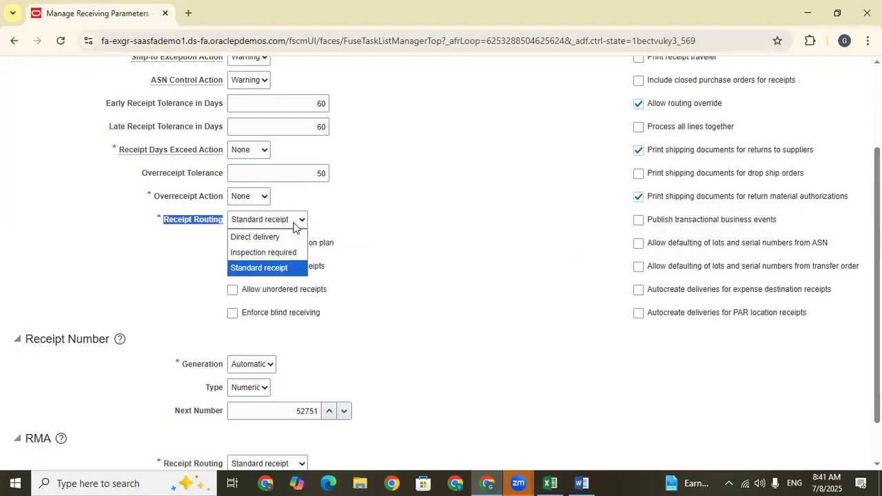
click(273, 238)
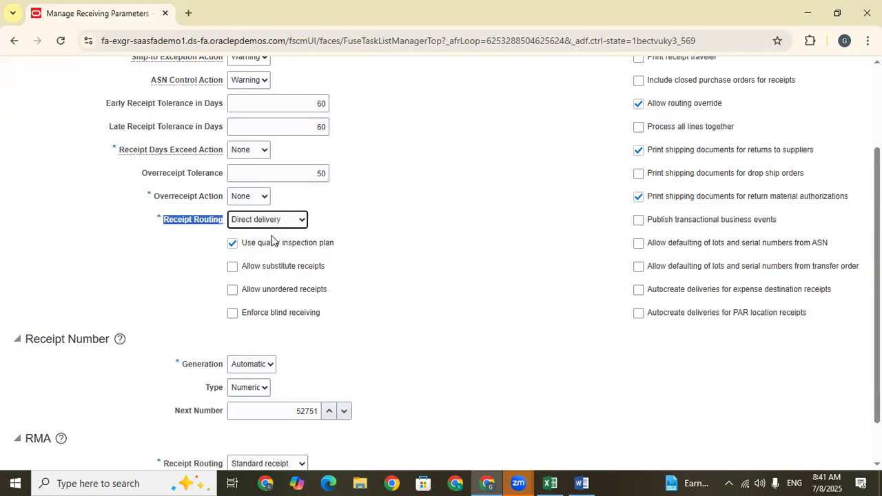
scroll(238, 200, down, 1)
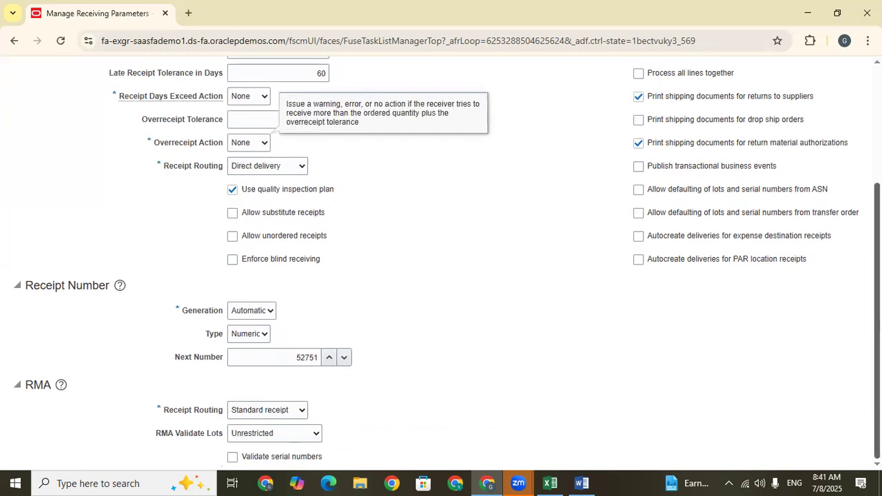
key(Tab)
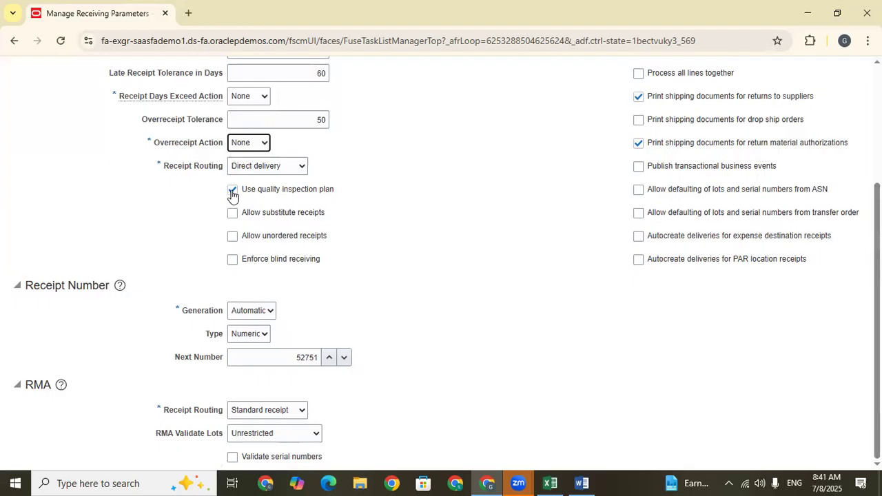
Disable the use of the quality inspection plan in the general receiving parameters.
click(232, 195)
drag(344, 191, 239, 191)
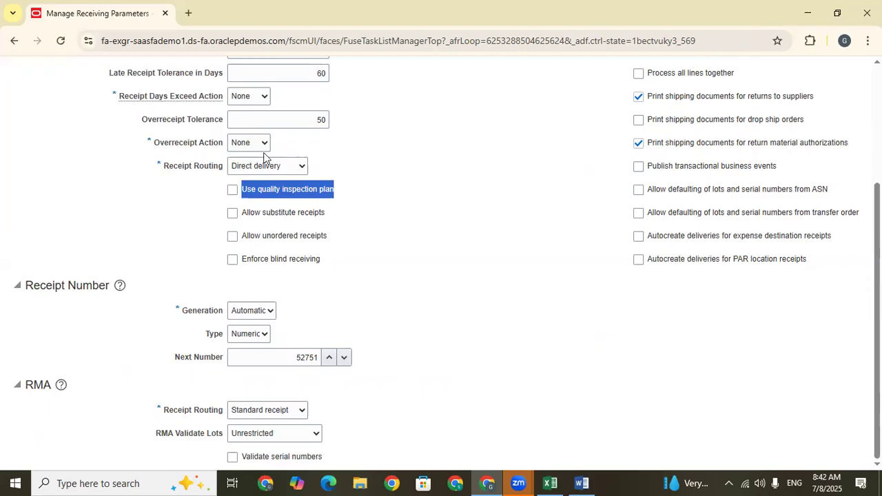
click(350, 220)
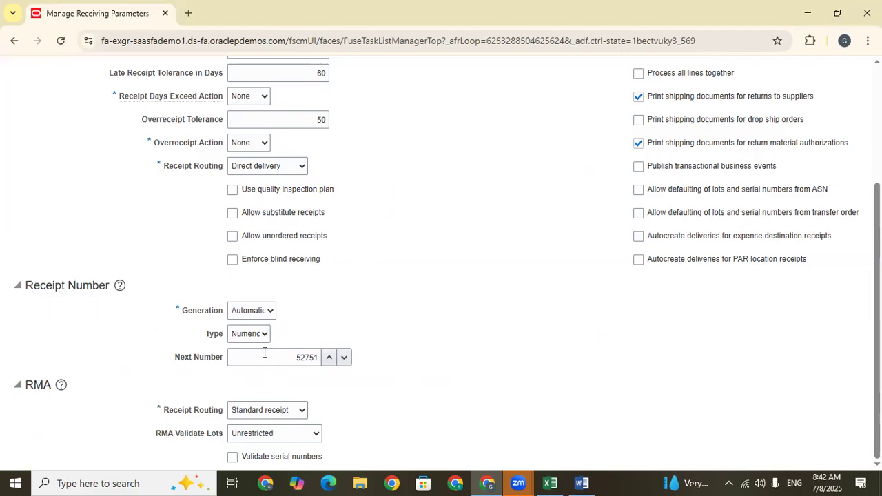
Set the receipt number generation to Manual and its type to Alphanumeric, leaving the next number as it is.
click(257, 311)
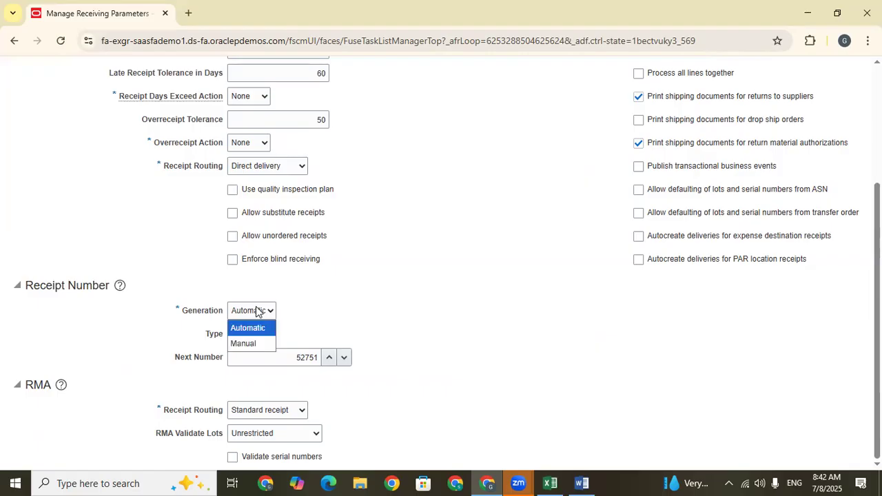
click(248, 343)
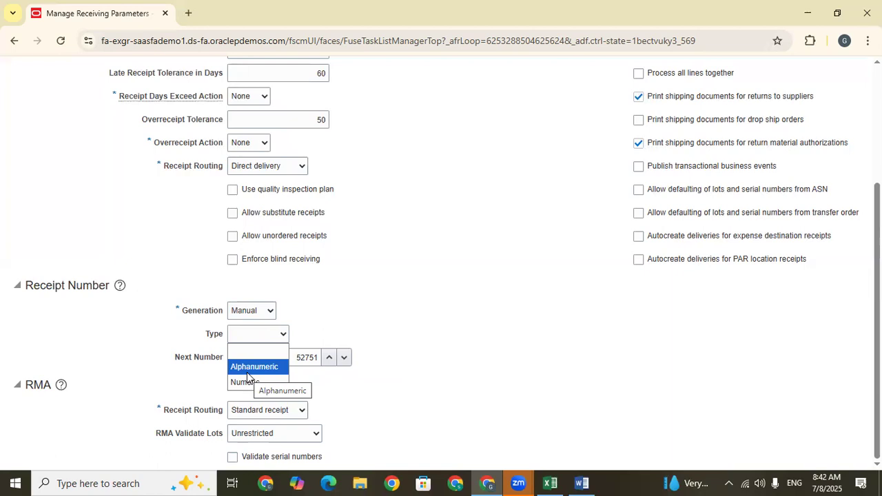
click(246, 372)
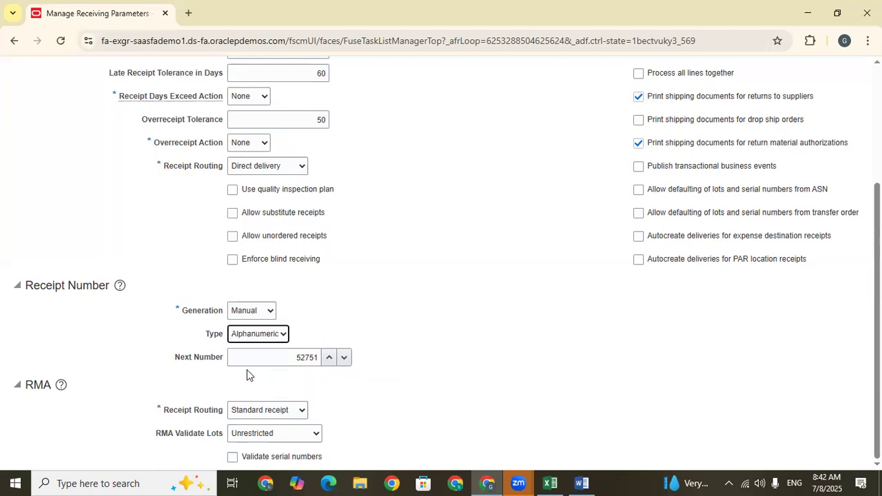
click(255, 357)
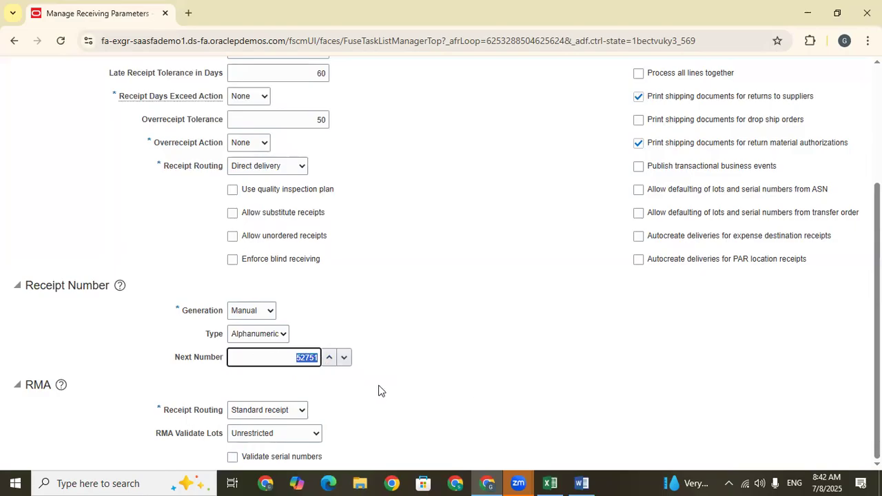
click(417, 385)
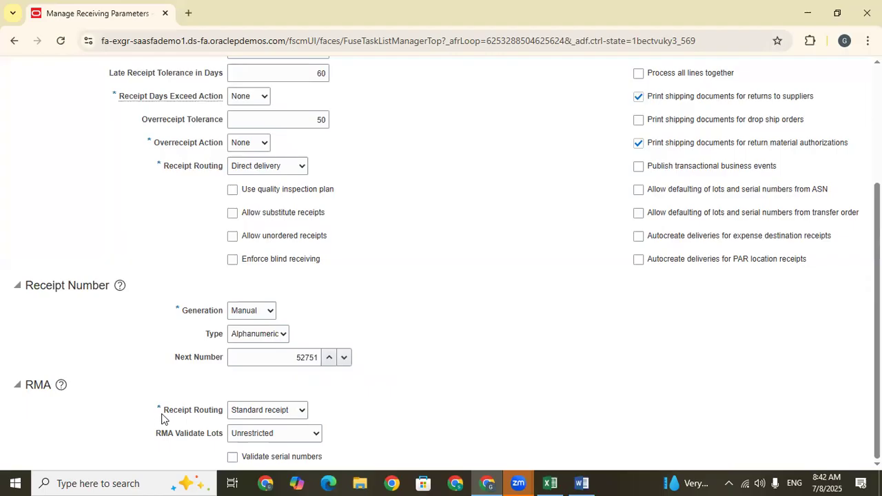
Check the RMA Receipt Routing parameter against the Train Doc sheet in Excel and return to the receiving parameters in the browser.
drag(165, 410, 229, 415)
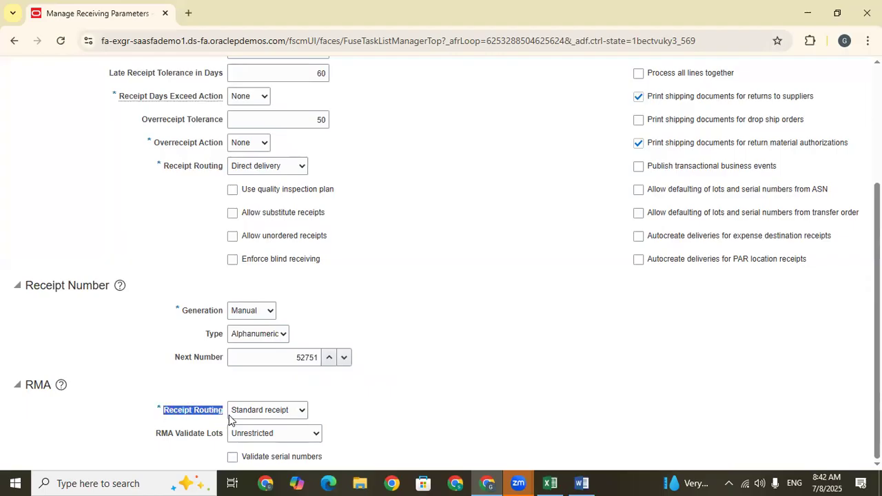
click(50, 412)
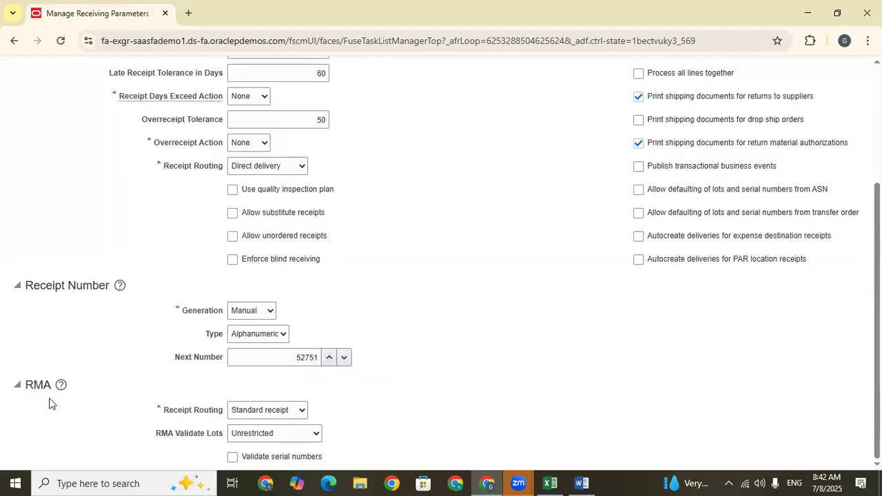
click(557, 481)
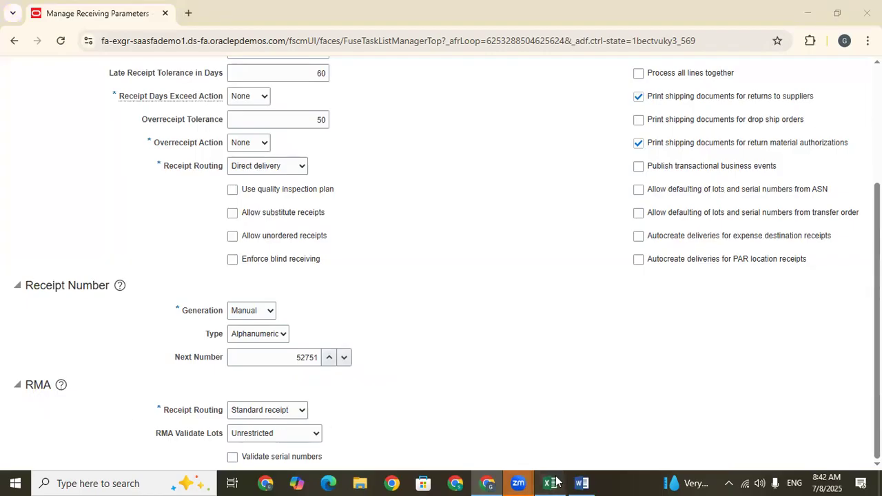
click(311, 305)
click(315, 339)
click(487, 483)
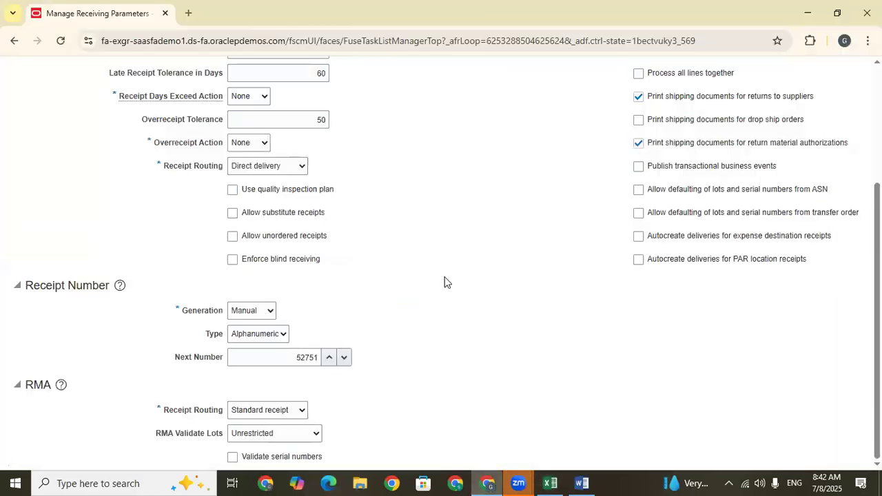
Examine the Allow routing override option in the general parameters, keeping it enabled.
scroll(627, 163, up, 3)
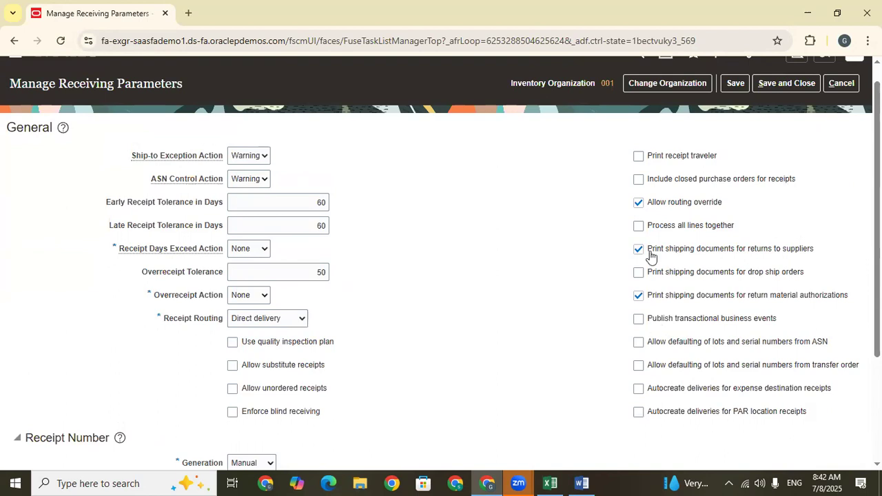
drag(736, 207, 647, 205)
click(541, 242)
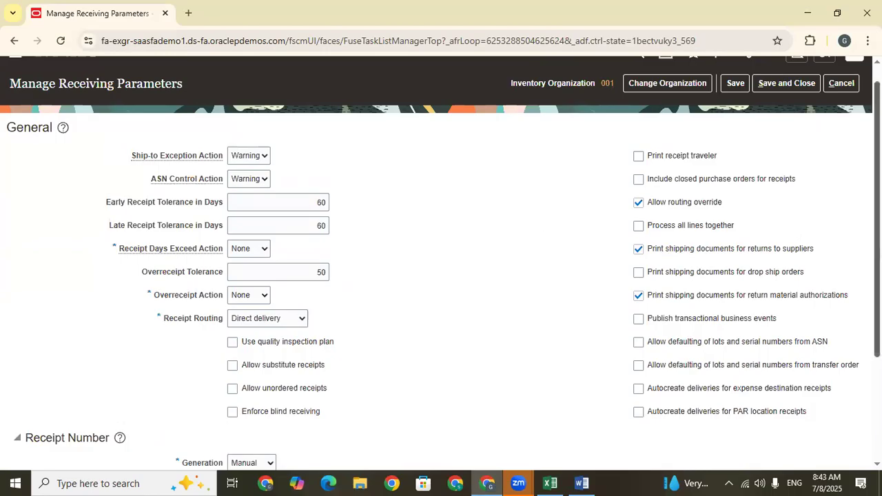
scroll(600, 214, down, 1)
drag(649, 181, 725, 187)
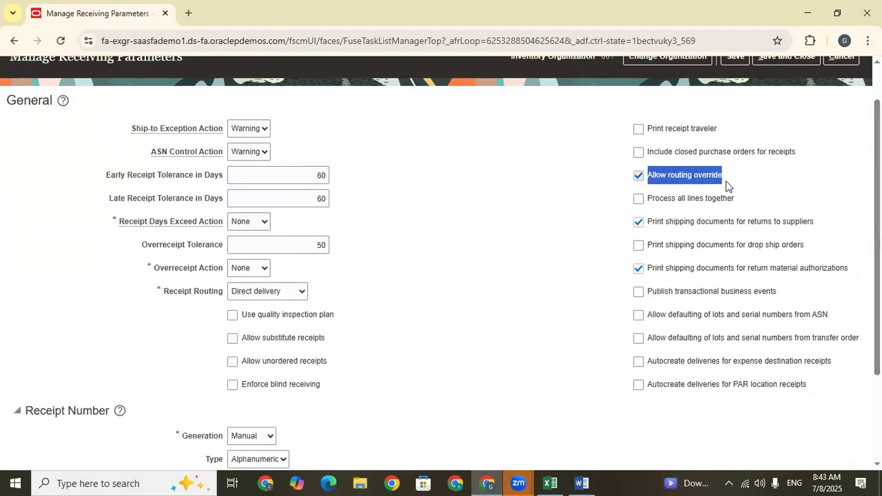
click(638, 176)
click(639, 175)
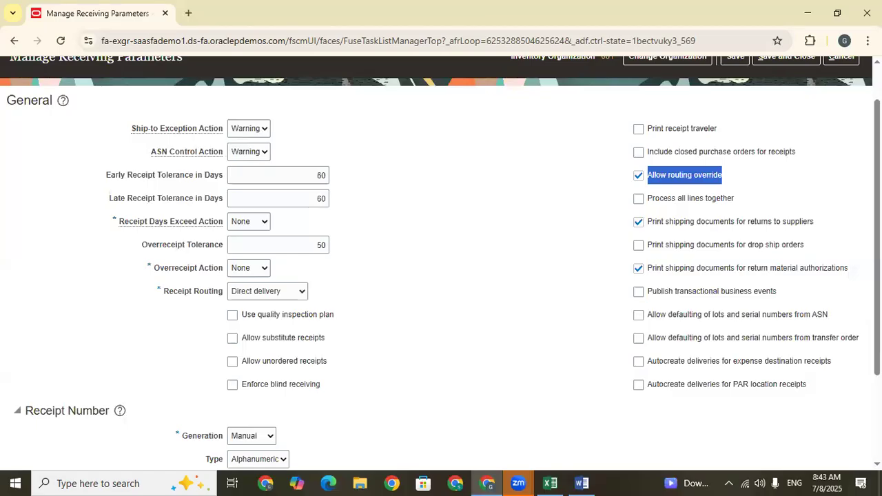
scroll(441, 262, up, 1)
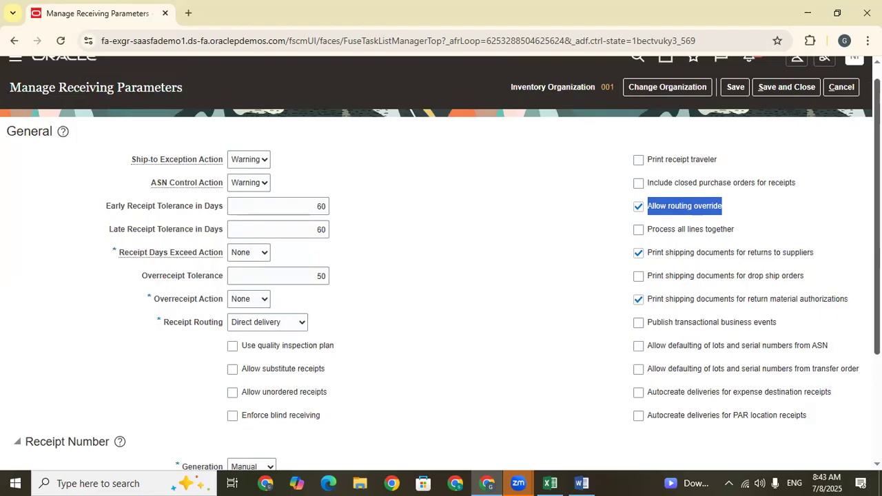
scroll(666, 295, down, 2)
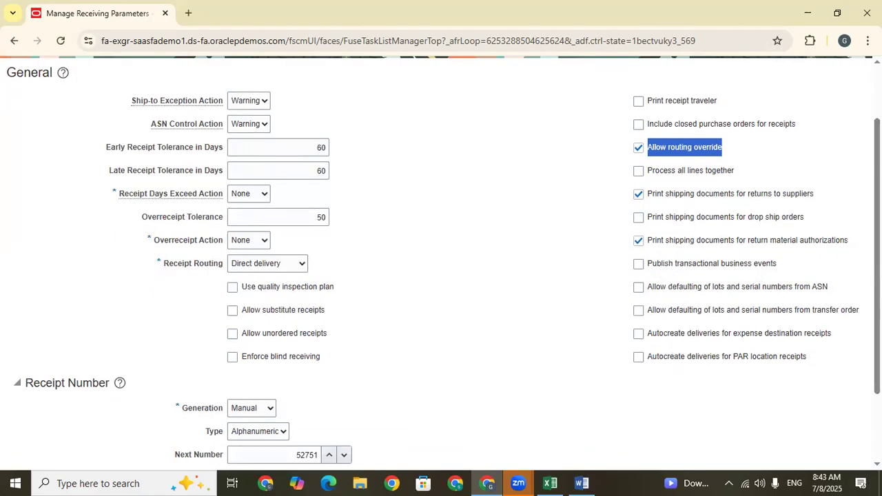
scroll(441, 262, up, 1)
drag(778, 205, 638, 200)
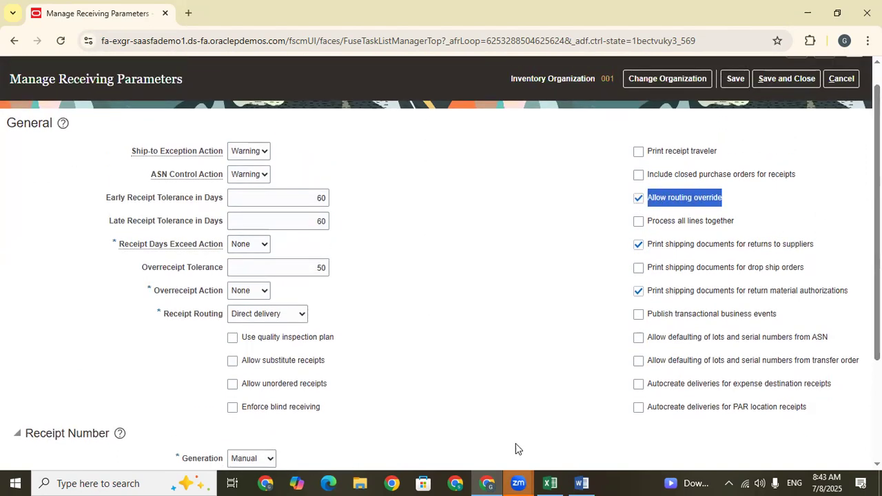
Examine the available choices for the general Receipt Routing, keeping Direct delivery.
drag(159, 316, 226, 316)
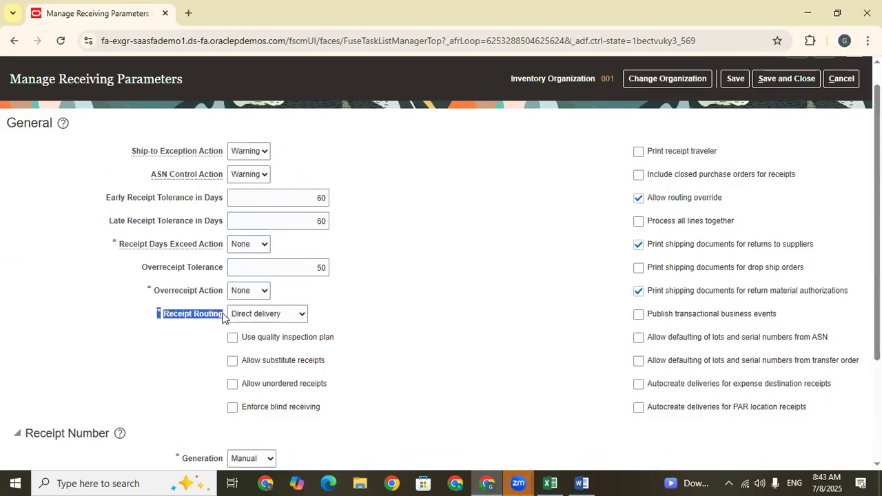
click(291, 317)
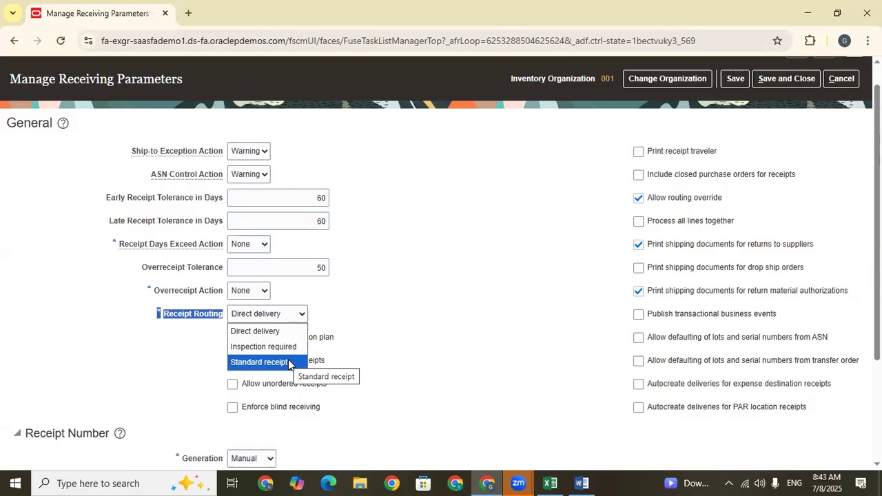
click(521, 240)
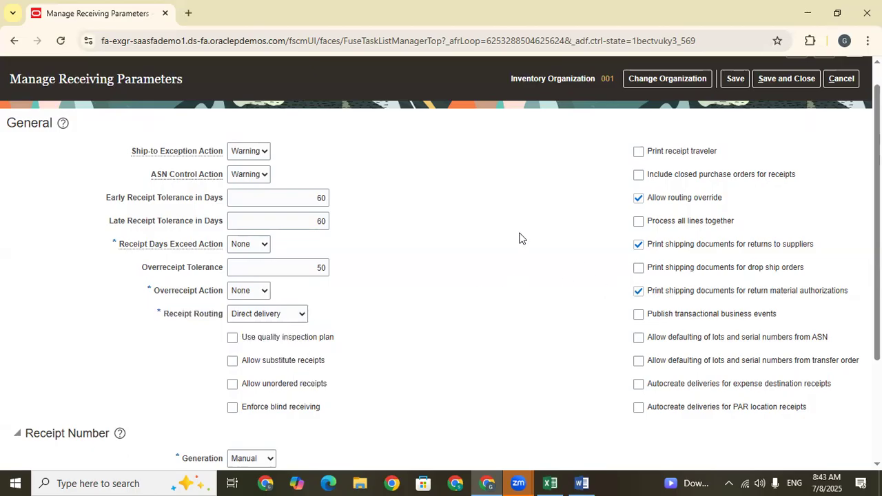
drag(165, 314, 219, 314)
click(602, 280)
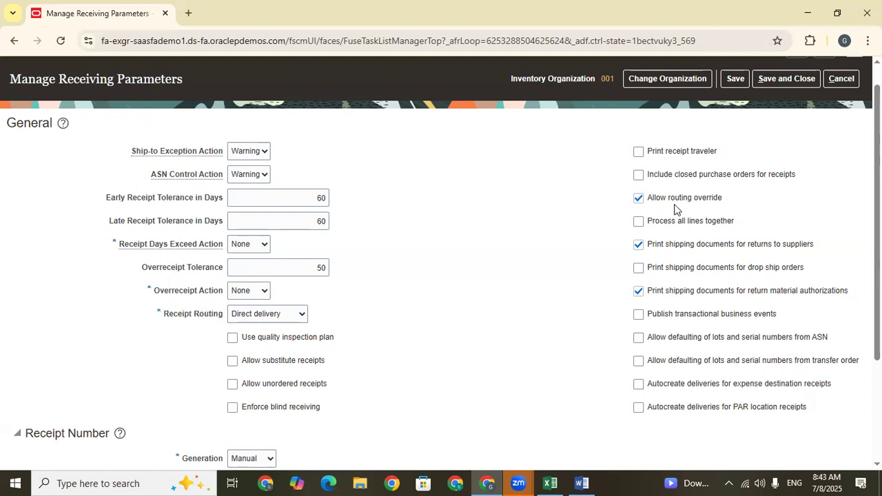
Disable Allow routing override in the general receiving parameters.
click(639, 199)
drag(725, 202, 652, 204)
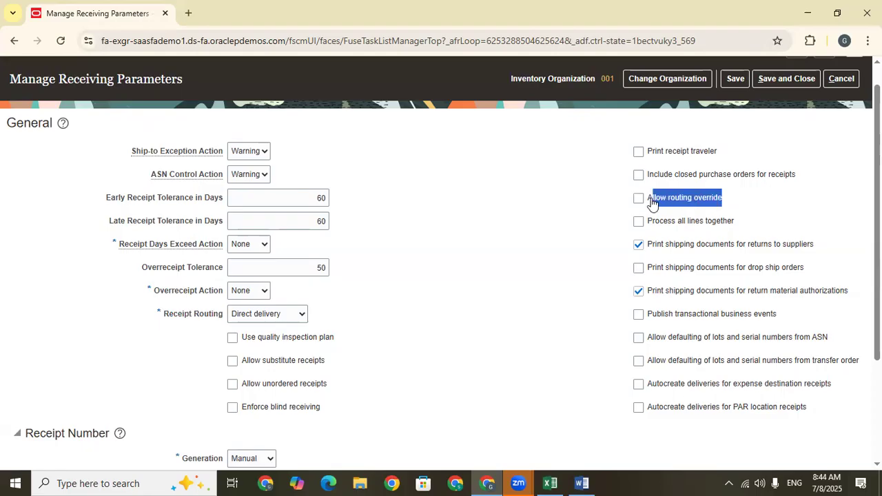
scroll(652, 203, down, 3)
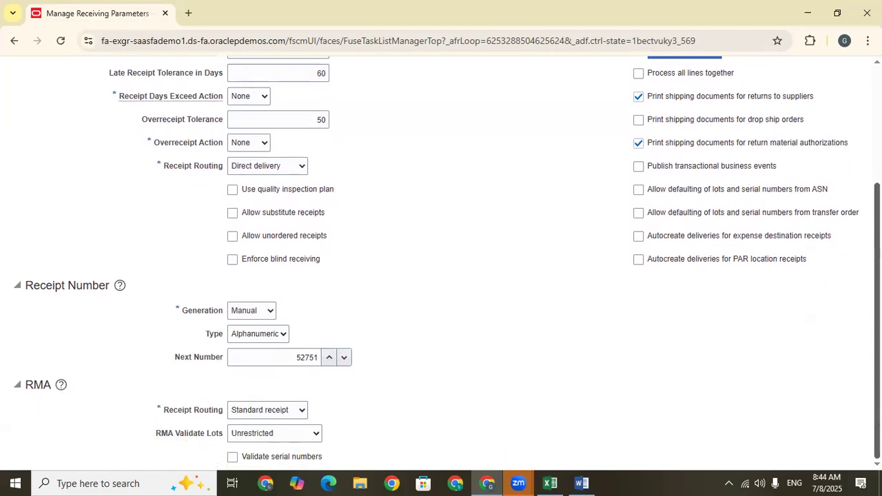
scroll(652, 203, up, 3)
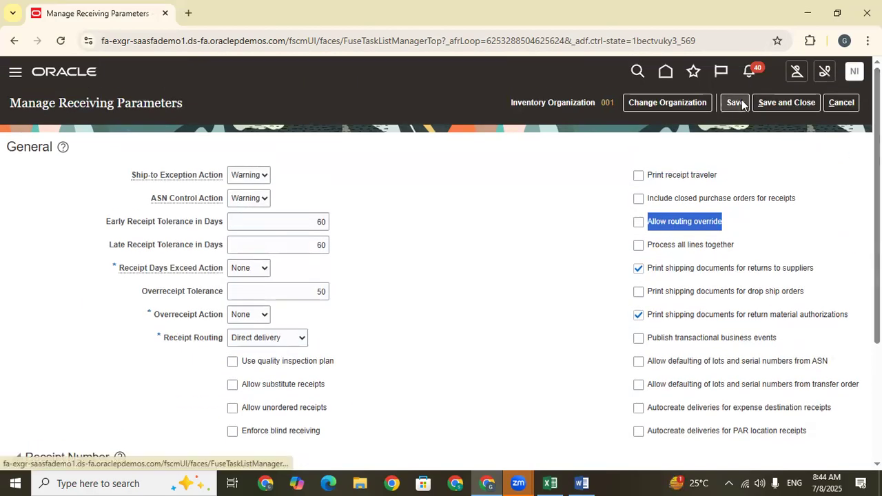
Save and close the receiving parameters, then switch to the Train Doc sheet in Excel and enter Setup in B664.
click(776, 102)
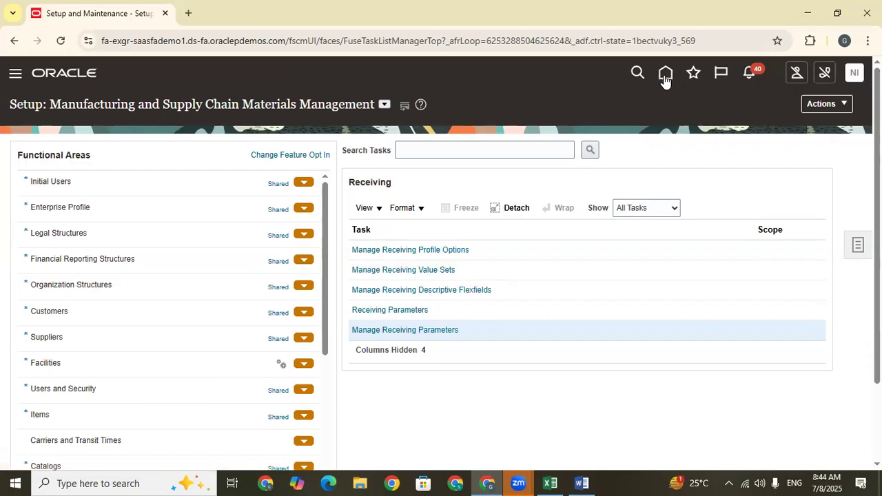
click(550, 483)
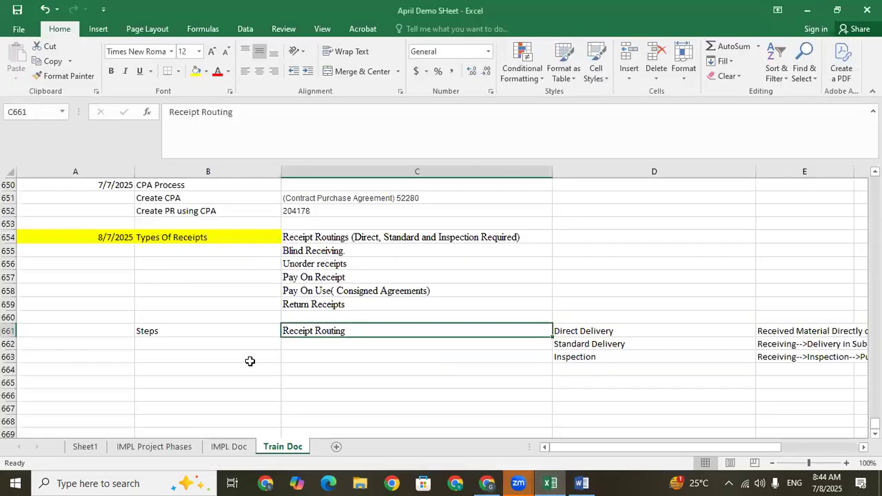
click(199, 344)
click(207, 382)
click(229, 372)
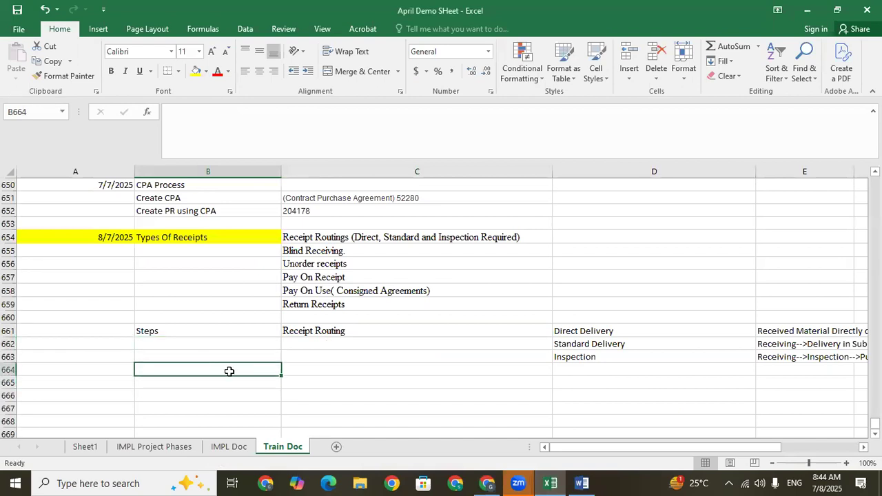
drag(229, 372, 301, 370)
click(239, 368)
text(Setup)
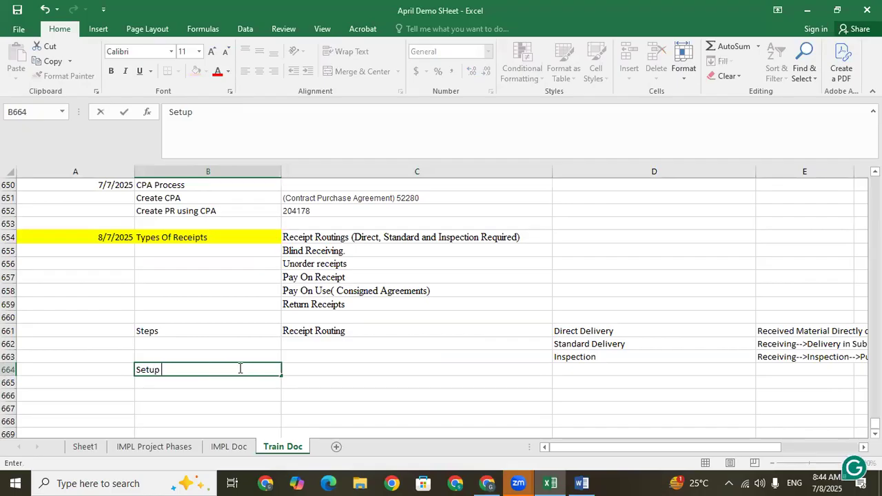
Enter Manage Receiving Parameters in C664, beside the Setup label.
key(Tab)
text(I)
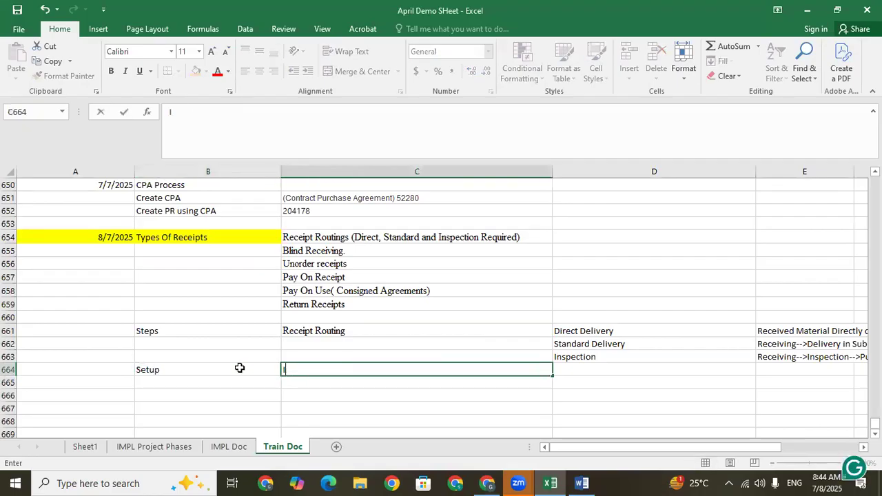
text(Manage )
text(Receiving)
text( Pyr)
key(BackSpace)
key(BackSpace)
text(ara)
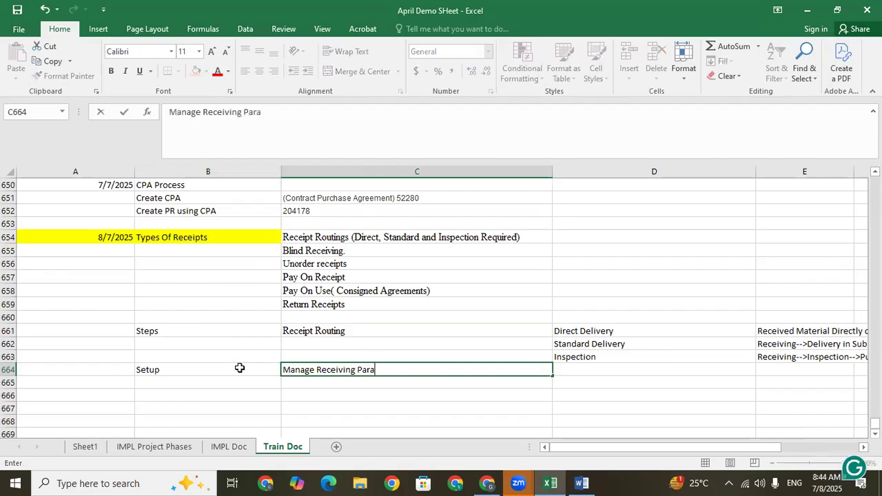
text(meters)
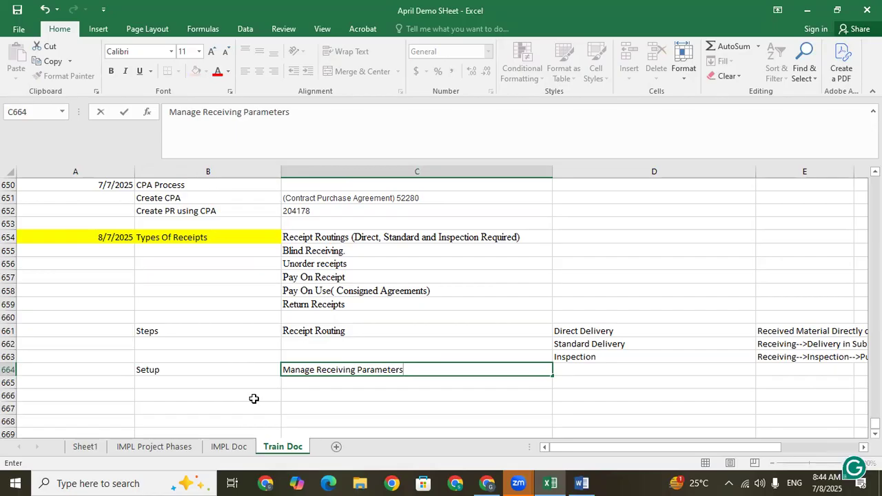
key(Return)
Switch to Oracle Fusion in the browser and open the Suppliers page from the Procurement quick actions.
click(551, 482)
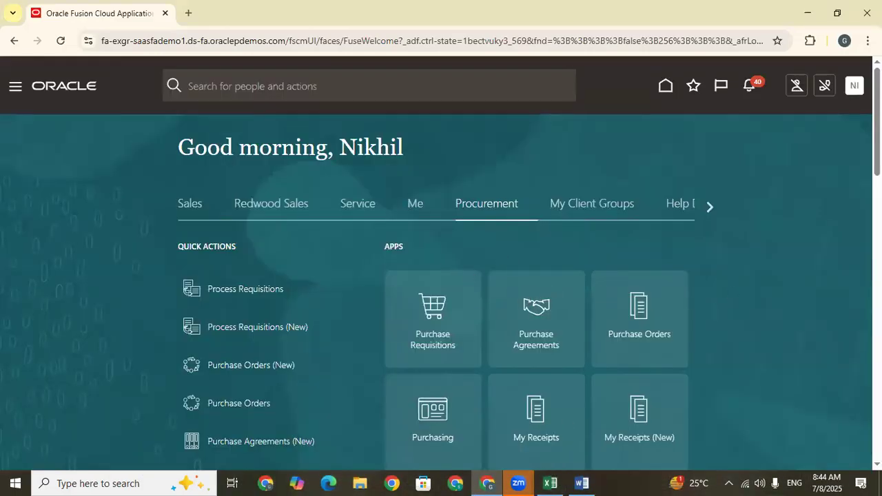
scroll(431, 447, down, 2)
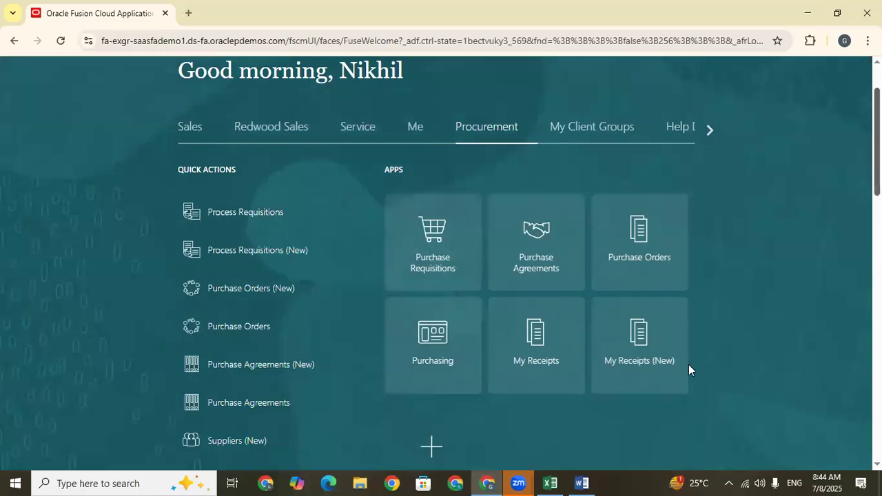
scroll(689, 364, up, 1)
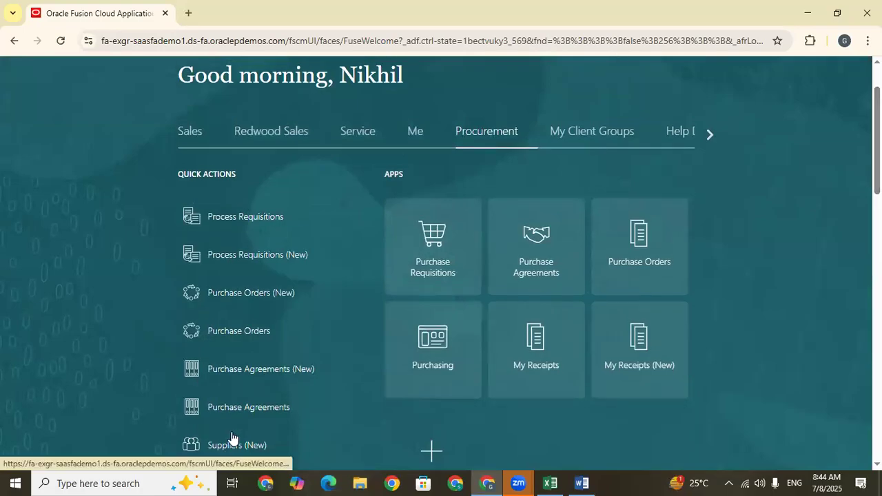
scroll(529, 263, down, 1)
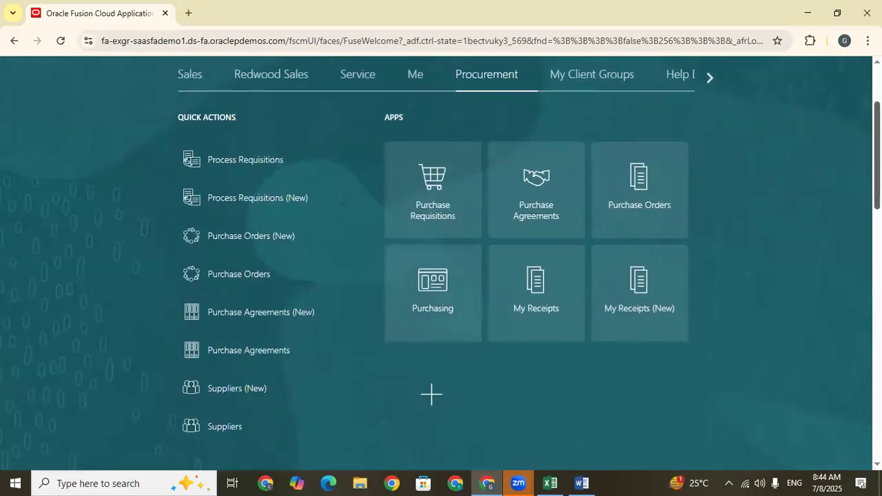
click(225, 429)
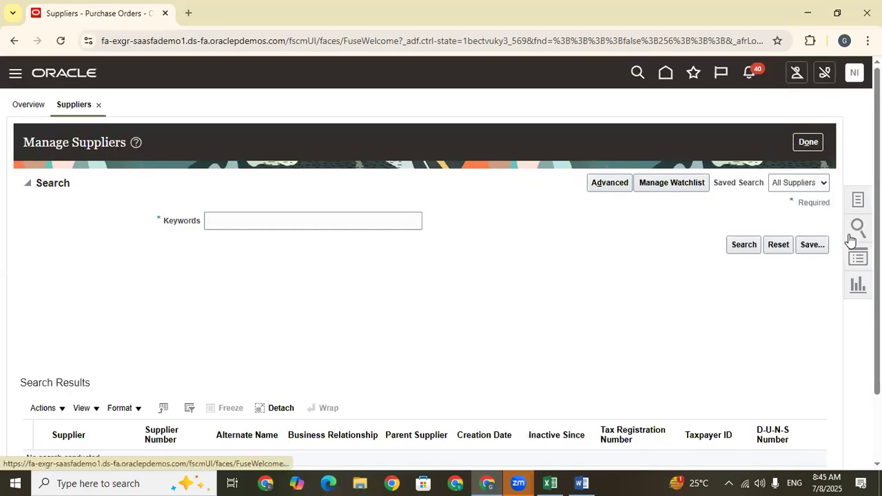
Search the suppliers for Dell and open the Dell Inc. record.
click(327, 223)
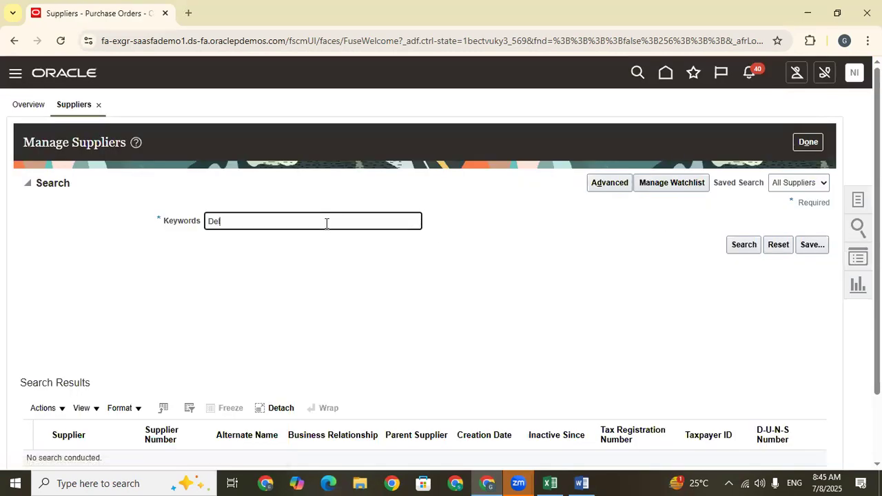
key(Return)
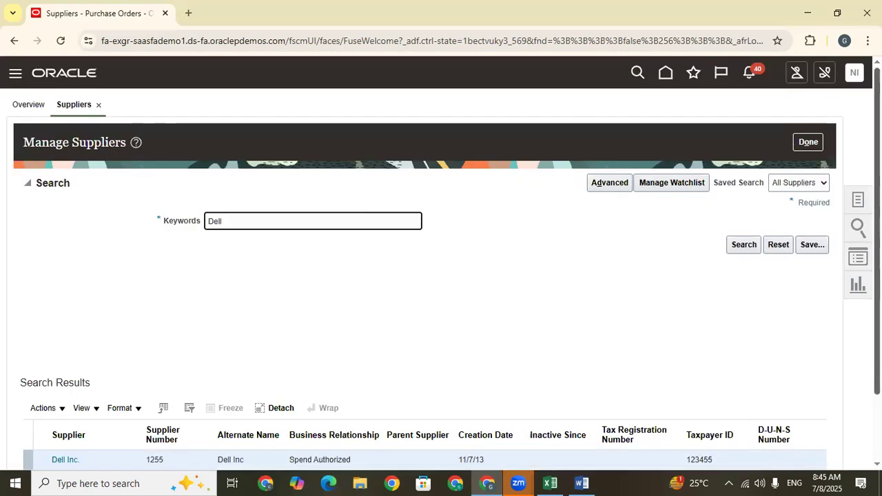
scroll(287, 221, down, 2)
click(67, 379)
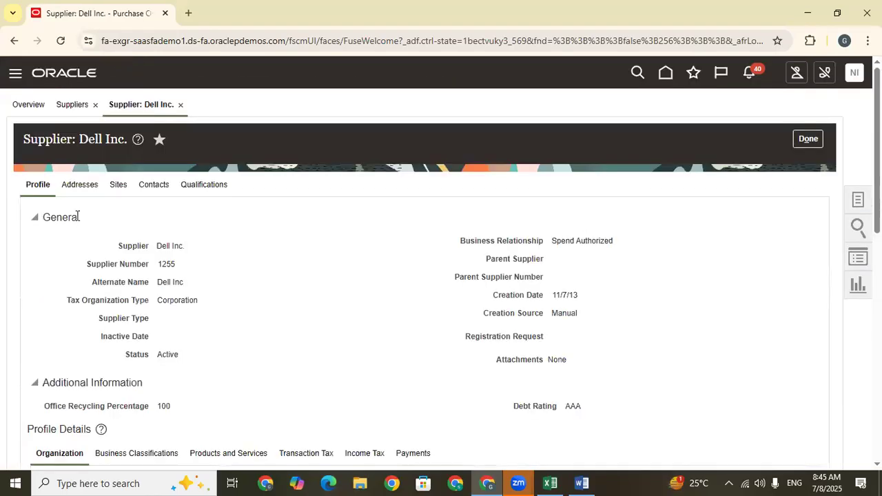
Look through the Dell Inc. supplier's profile, addresses and list of sites.
scroll(441, 276, down, 4)
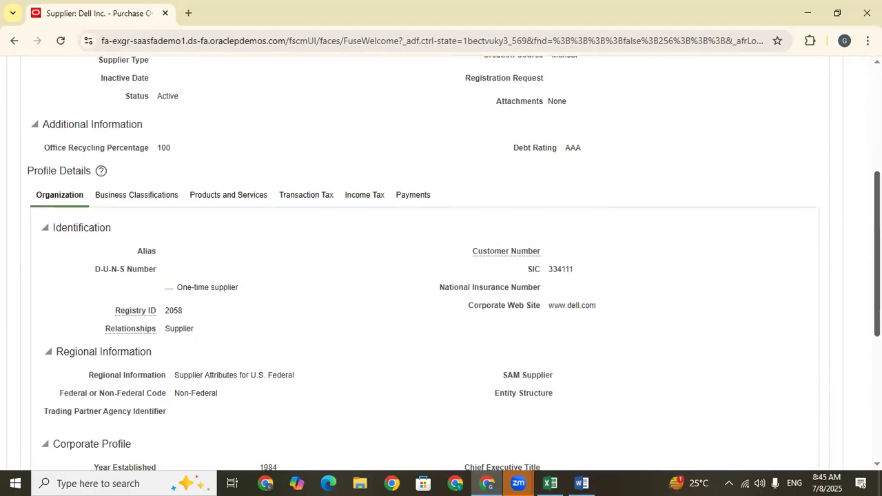
scroll(441, 276, up, 3)
click(81, 122)
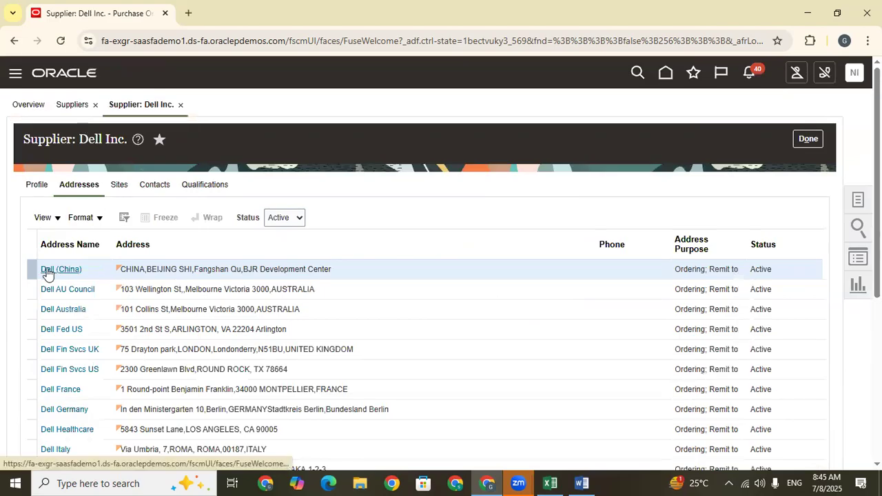
click(118, 186)
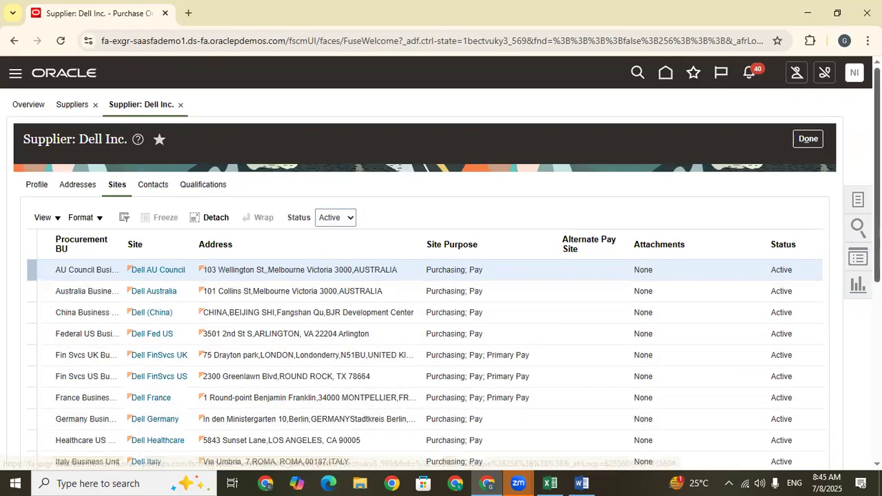
scroll(441, 276, down, 3)
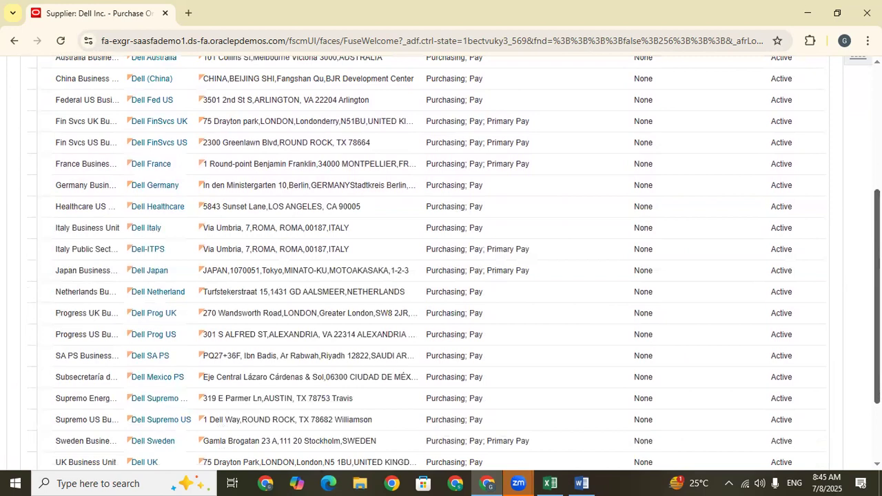
scroll(441, 276, down, 2)
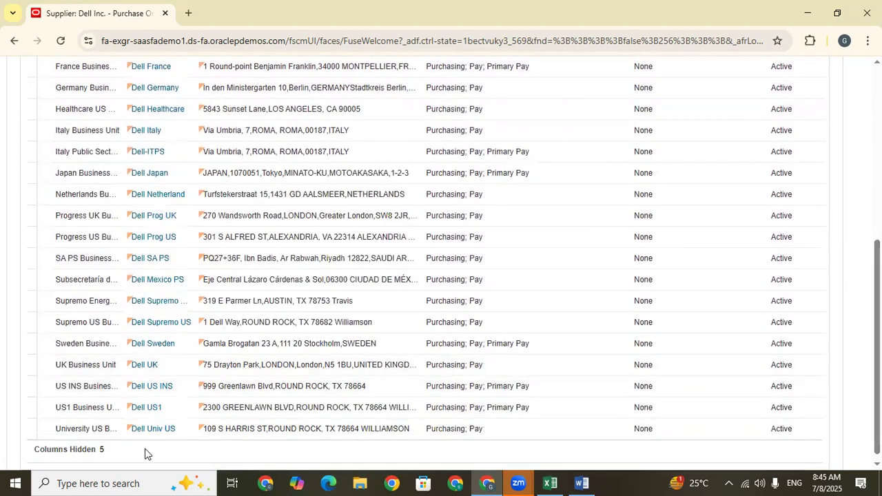
Open the Dell US1 site and display its receiving settings.
click(146, 408)
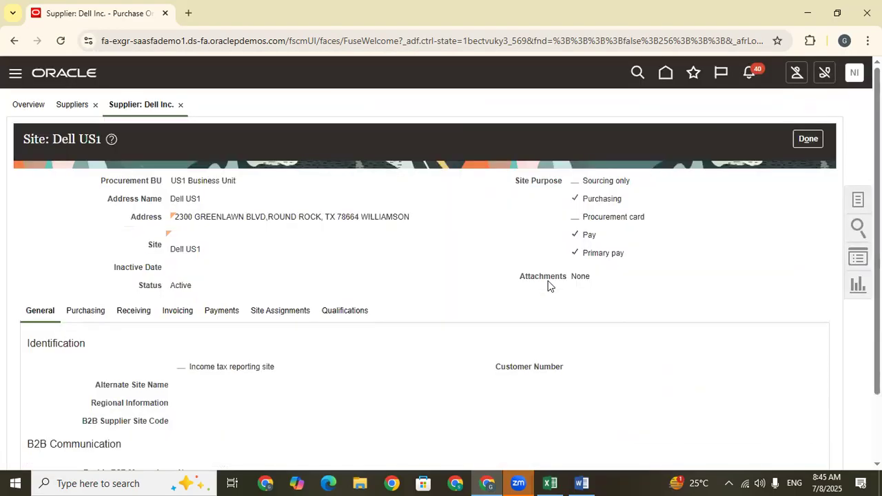
scroll(442, 276, down, 2)
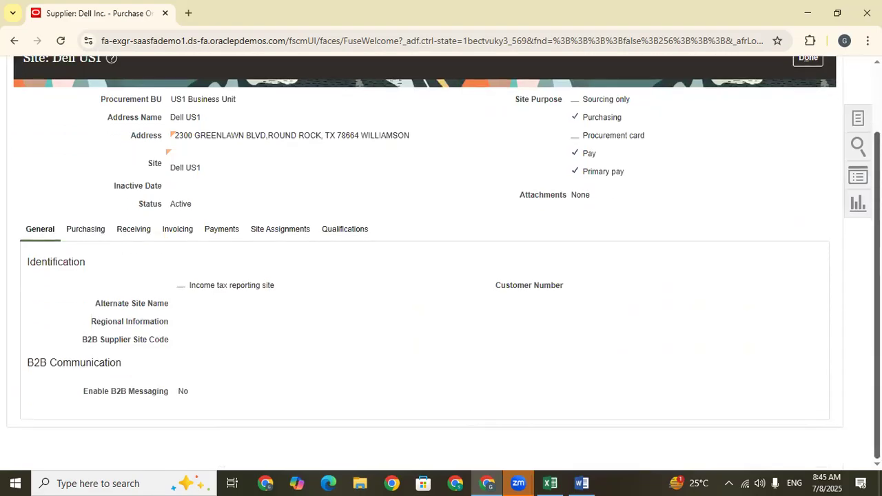
click(133, 234)
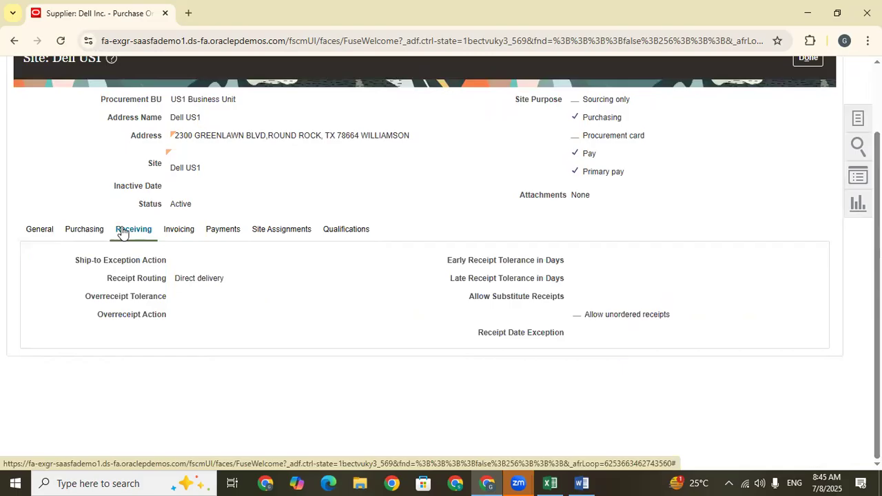
Examine the Receipt Routing setting of the Dell US1 site and close the site.
drag(233, 282, 107, 282)
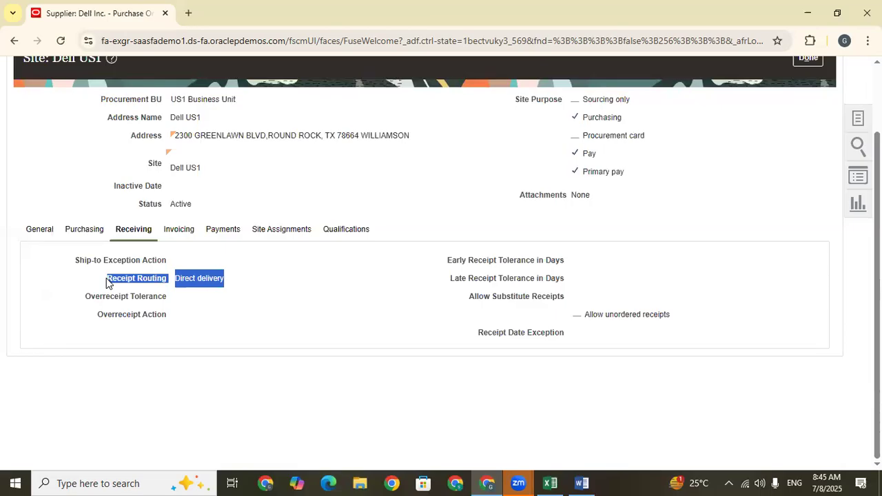
click(208, 315)
drag(239, 279, 98, 278)
click(244, 319)
drag(237, 279, 106, 279)
click(235, 307)
drag(235, 288, 98, 281)
click(224, 304)
drag(232, 283, 105, 283)
click(246, 287)
drag(246, 288, 90, 288)
scroll(90, 288, up, 2)
click(816, 138)
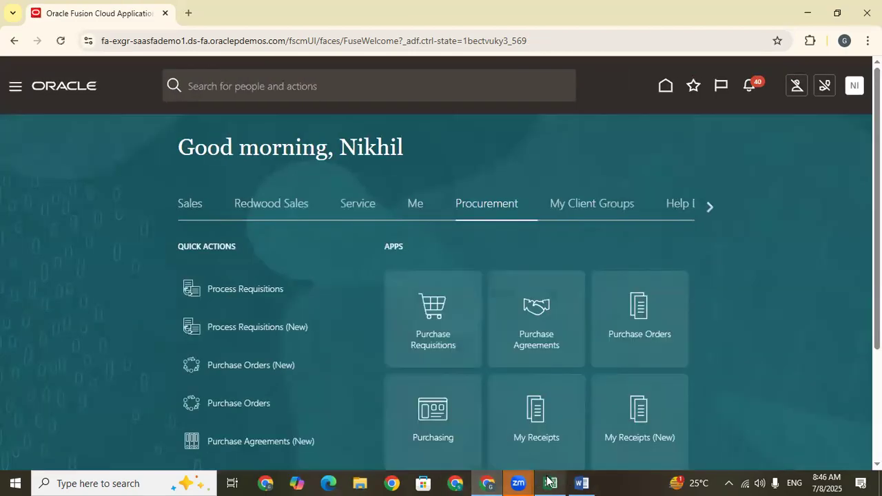
Switch to the Train Doc sheet in Excel and enter Manage Suppliers in C665.
click(549, 483)
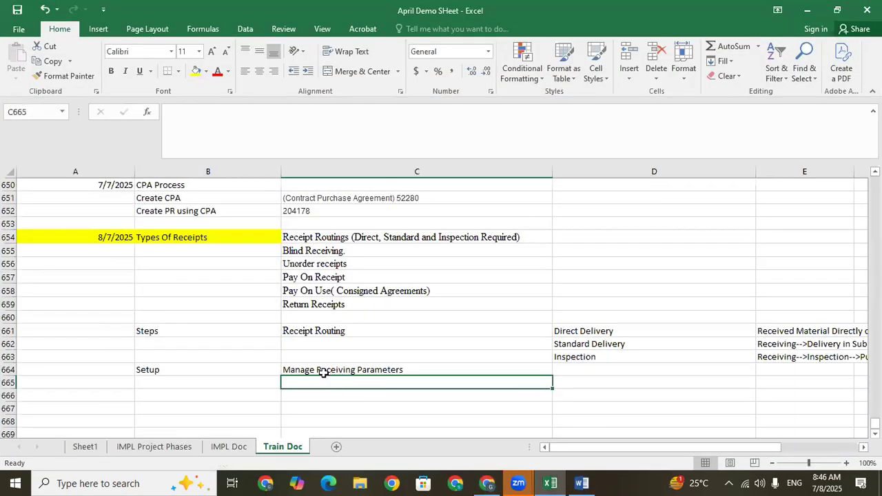
text(Manage )
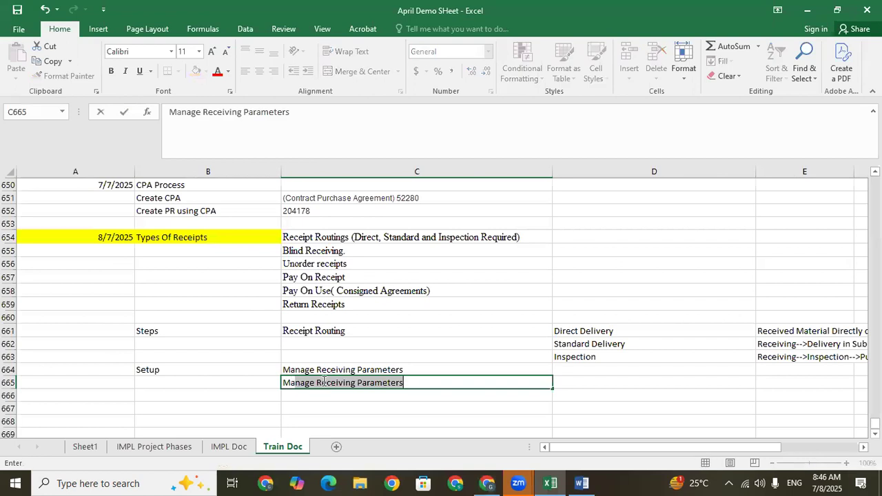
text(Suppliers)
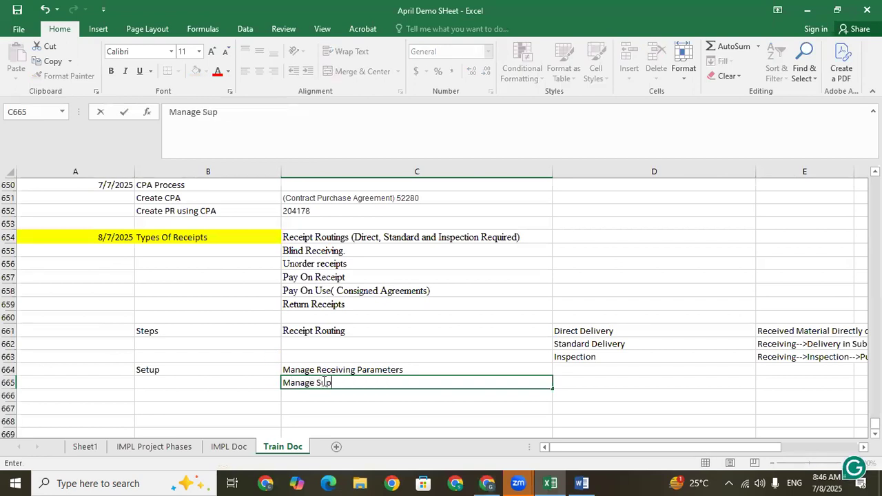
key(Return)
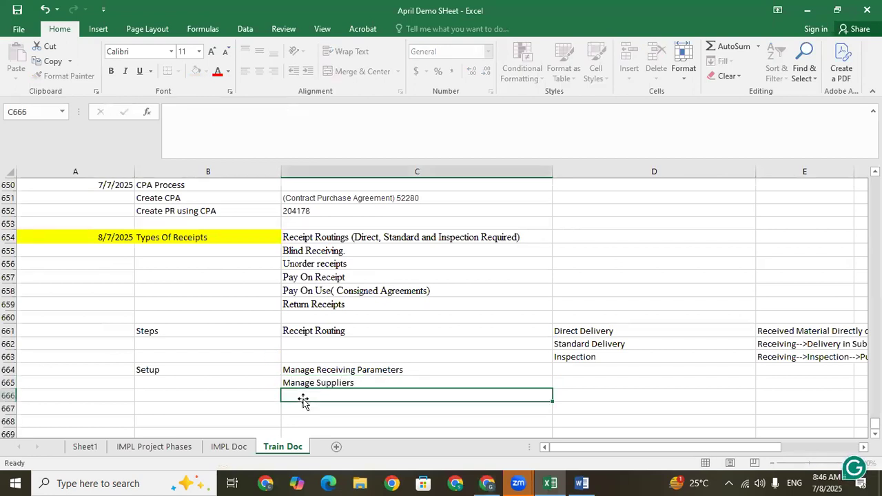
click(185, 408)
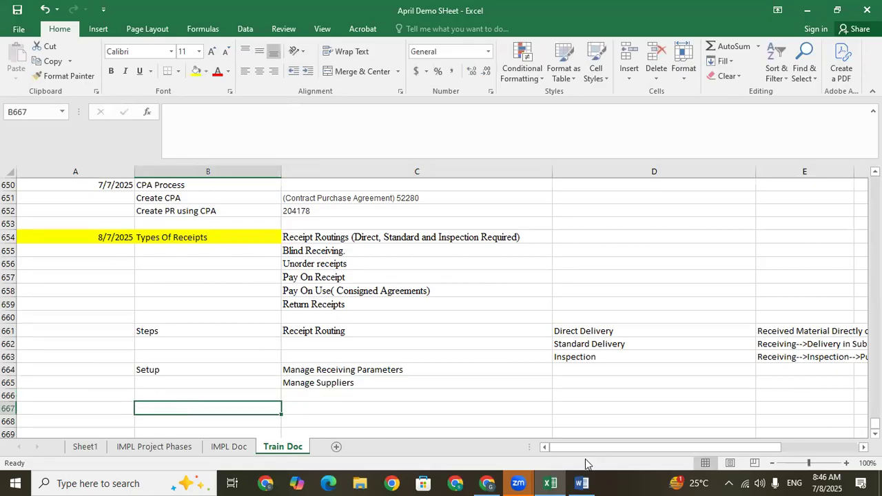
Switch back to Oracle Fusion in the browser and start a new purchase order with Dell Inc. as the supplier.
click(487, 484)
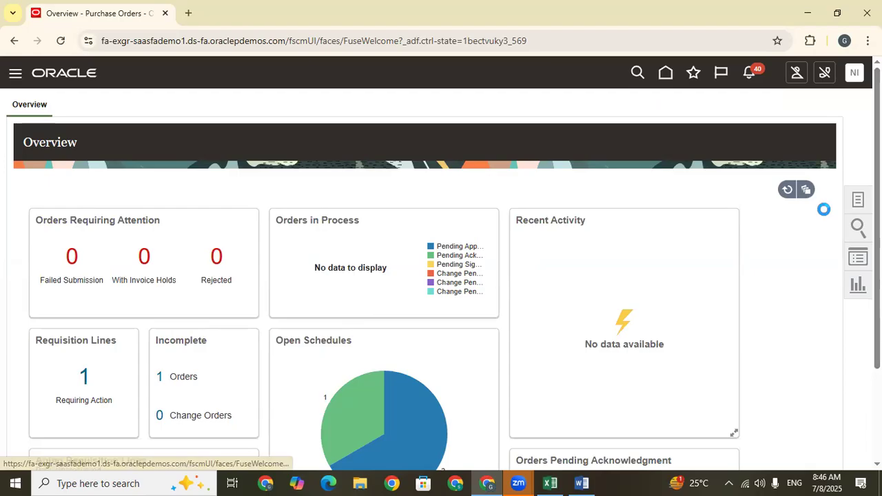
click(816, 251)
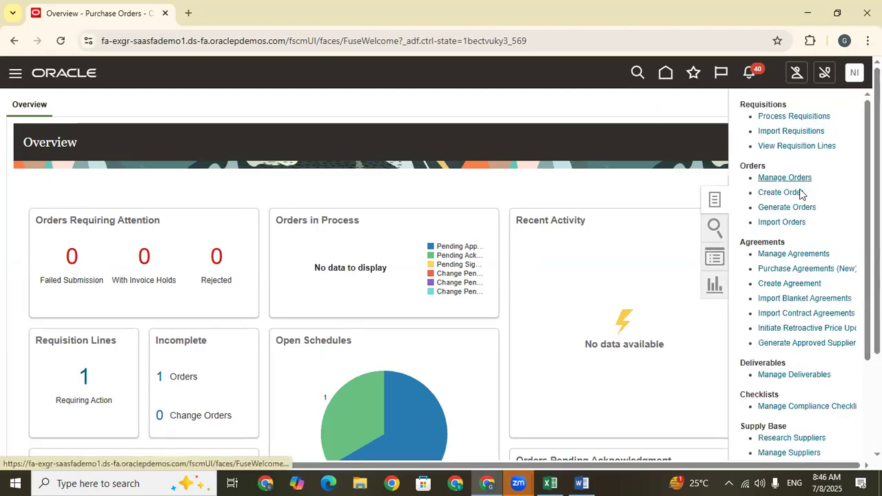
click(789, 192)
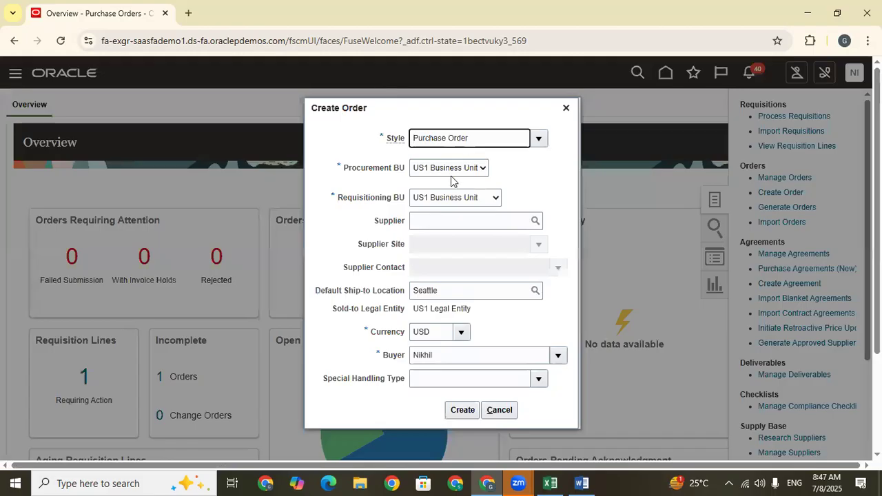
click(444, 222)
text(Dell)
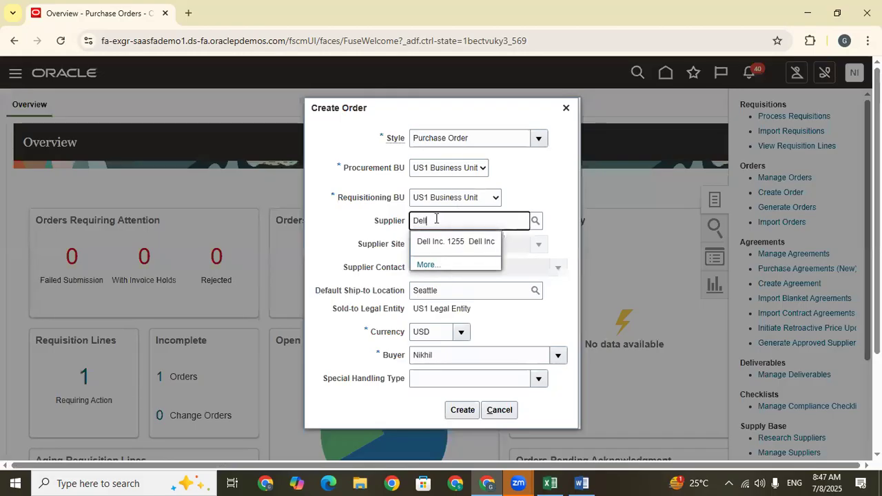
click(451, 243)
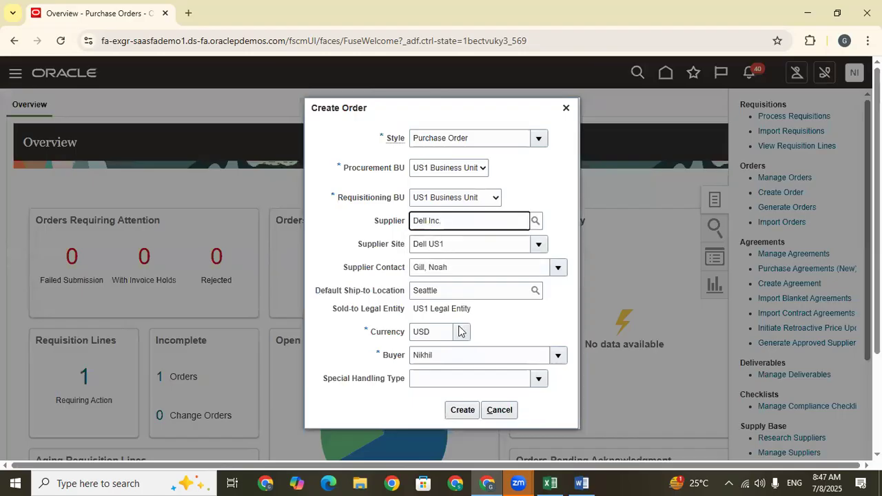
Create the Dell Inc. purchase order and add a goods line for item AS00101, Alliance Premium Software.
click(464, 415)
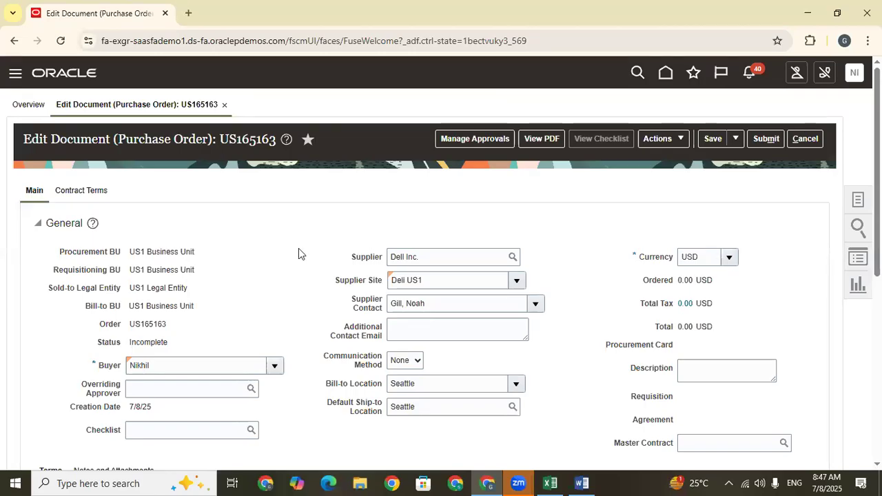
scroll(175, 392, down, 5)
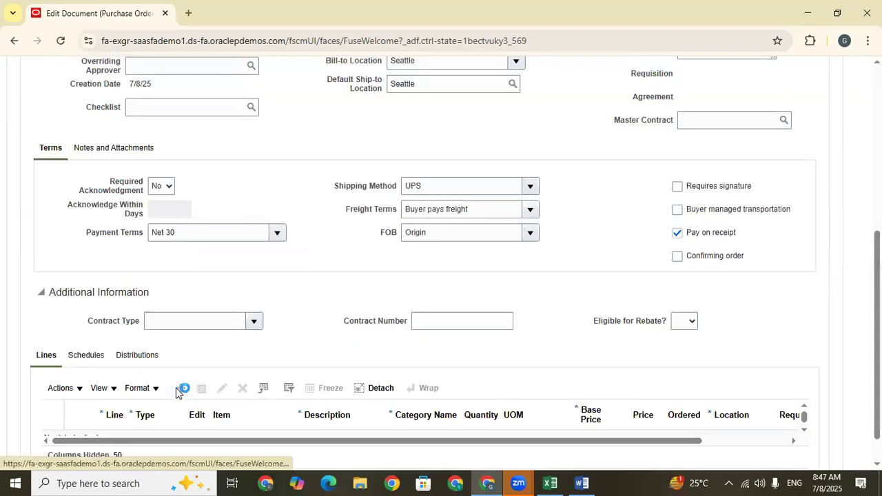
click(176, 391)
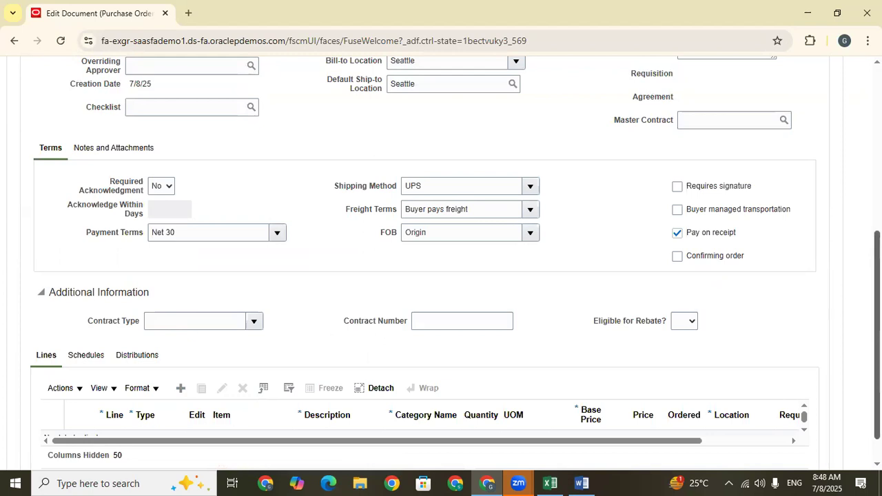
scroll(282, 448, down, 1)
click(246, 382)
text(AS00101)
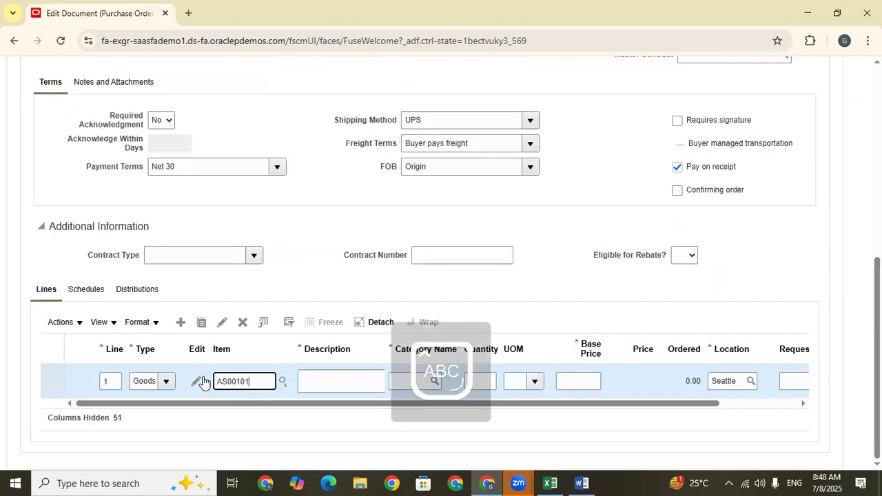
click(282, 381)
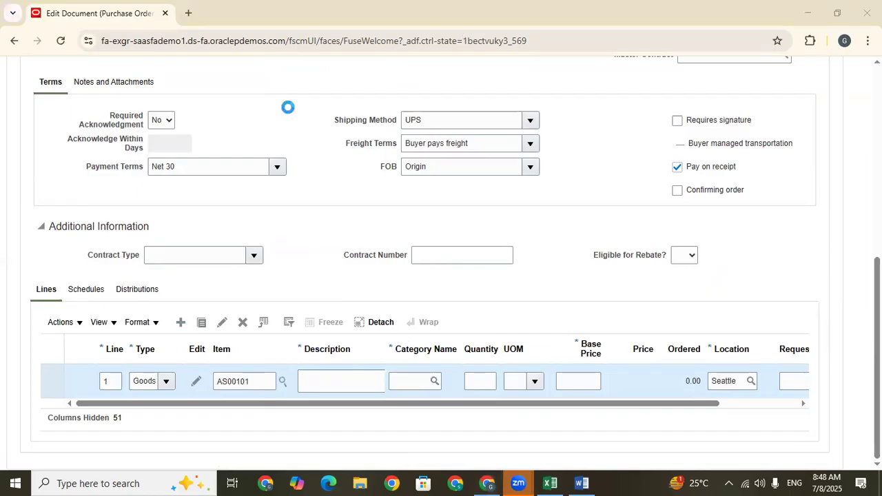
drag(318, 405, 676, 409)
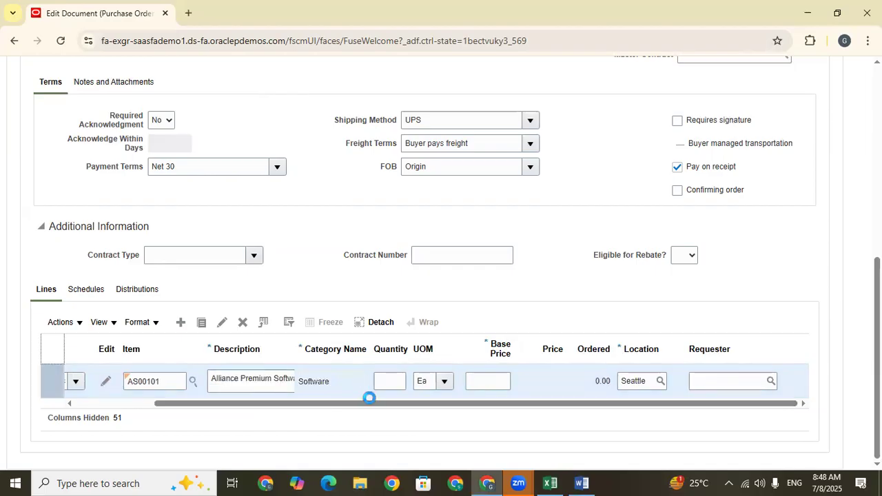
drag(364, 404, 339, 403)
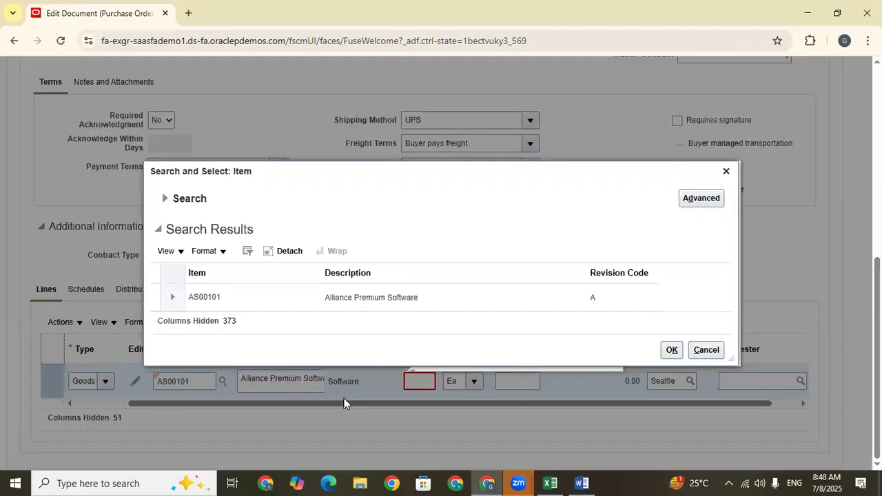
click(670, 350)
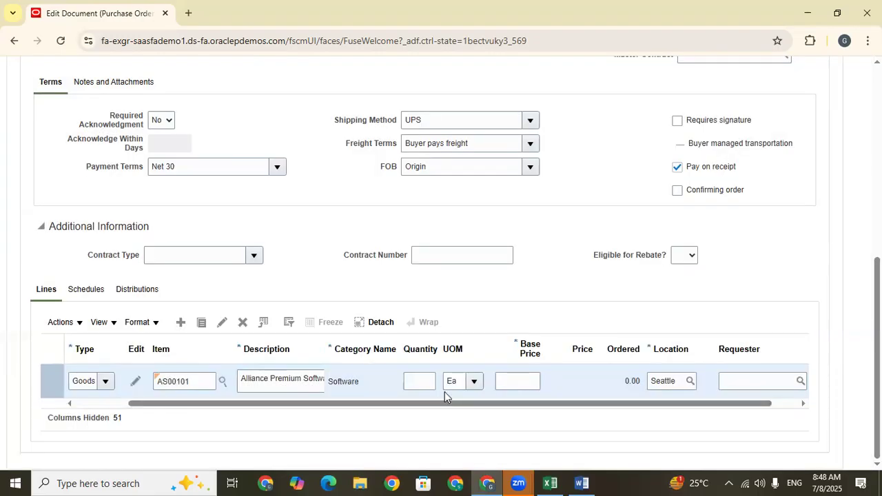
Set the order line's quantity to 11 and its base price to 100.
click(425, 381)
text(11)
click(527, 382)
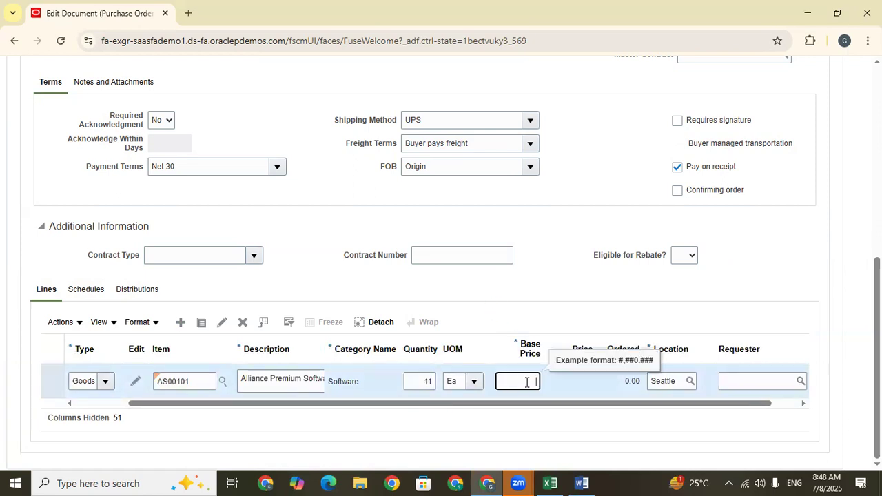
text(100)
click(542, 284)
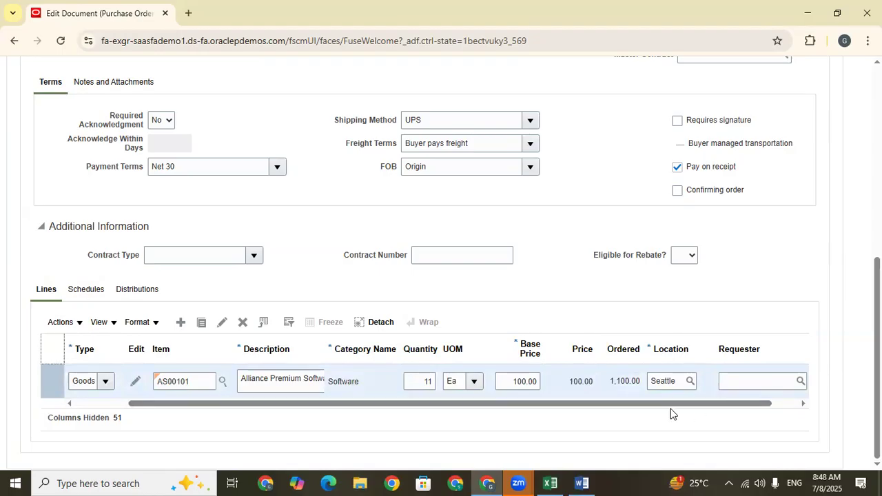
Set the line's schedule to a requested delivery date of 7/8/25 and a promised delivery date of 7/9/25.
drag(672, 405, 783, 410)
click(88, 289)
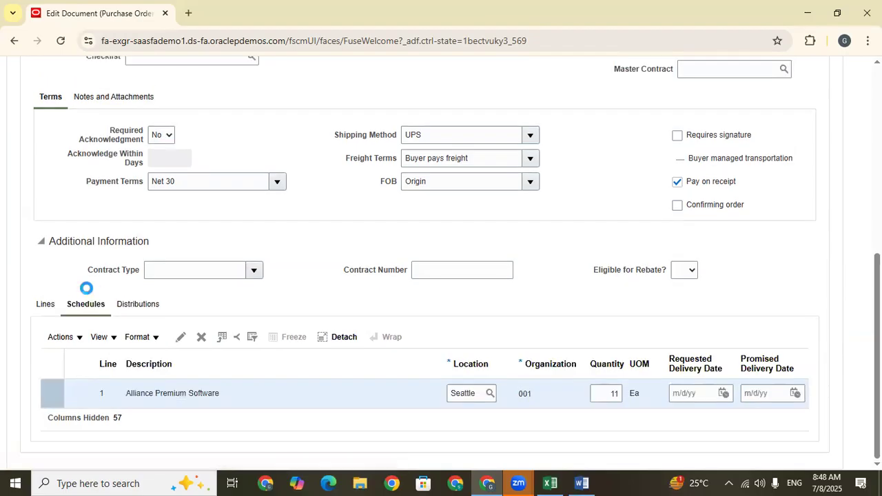
click(723, 393)
click(614, 308)
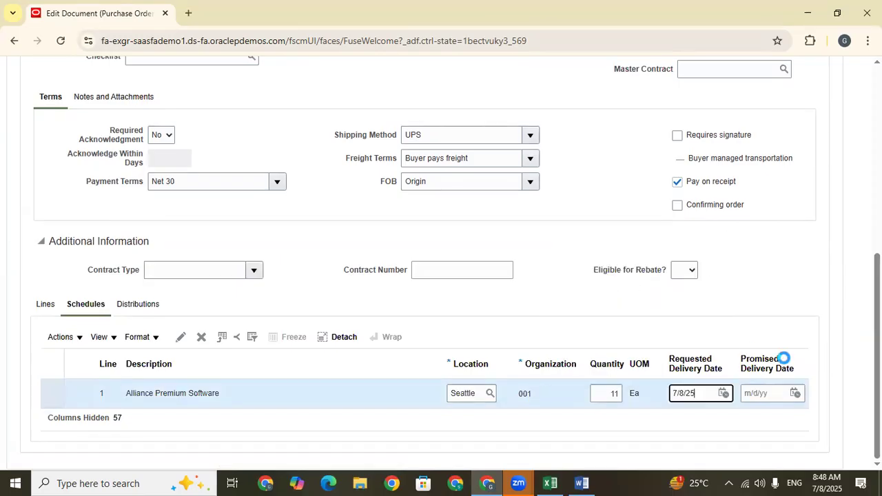
click(796, 393)
click(710, 310)
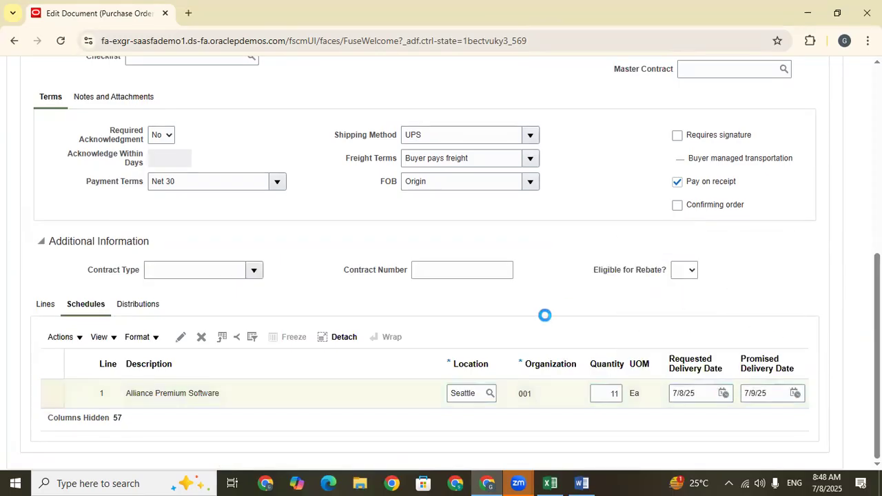
Show all columns of the order's schedules table and bring the Receipt Routing column into view.
click(102, 337)
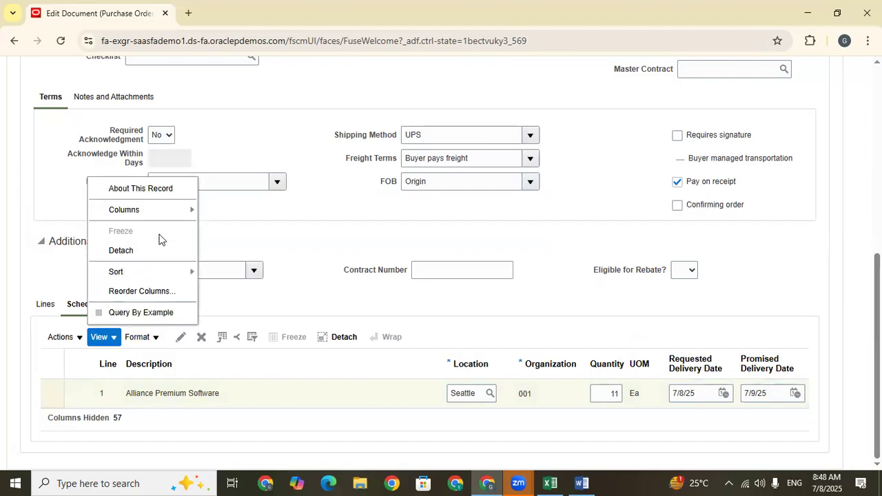
mouse_move(164, 213)
click(215, 225)
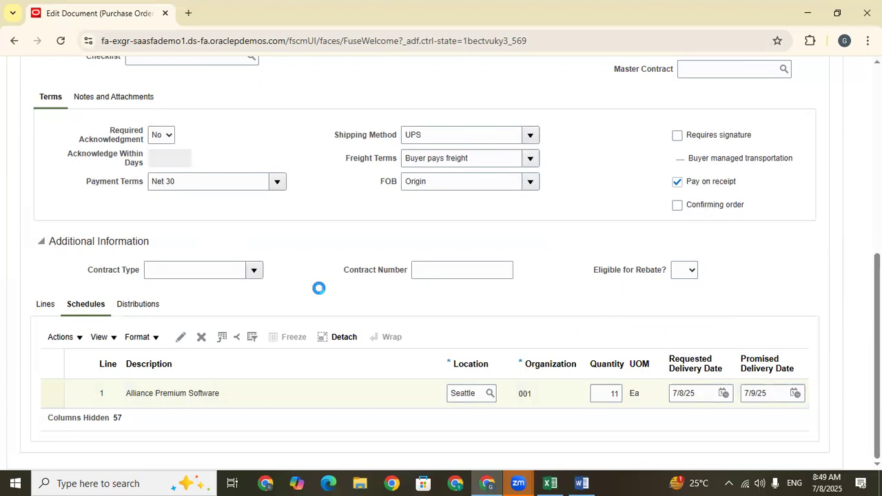
drag(144, 435, 517, 435)
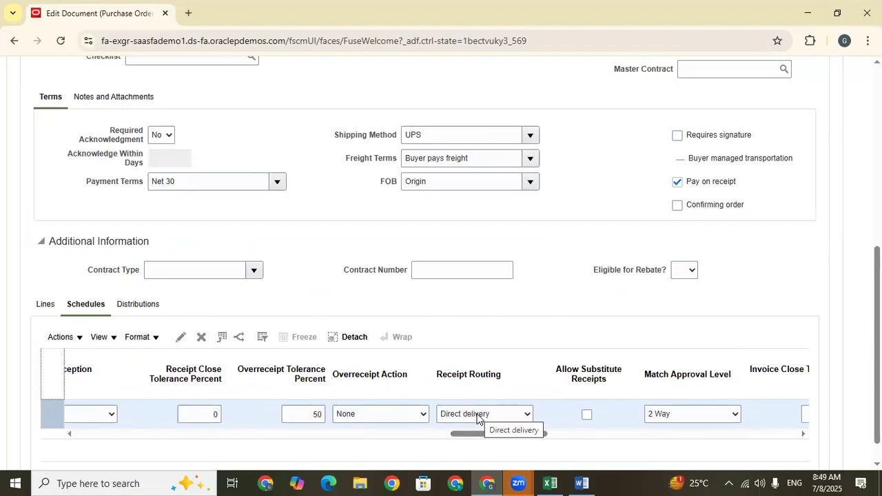
Check the order's supplier and site, and examine the Receipt Routing options offered on the schedule.
scroll(424, 276, up, 5)
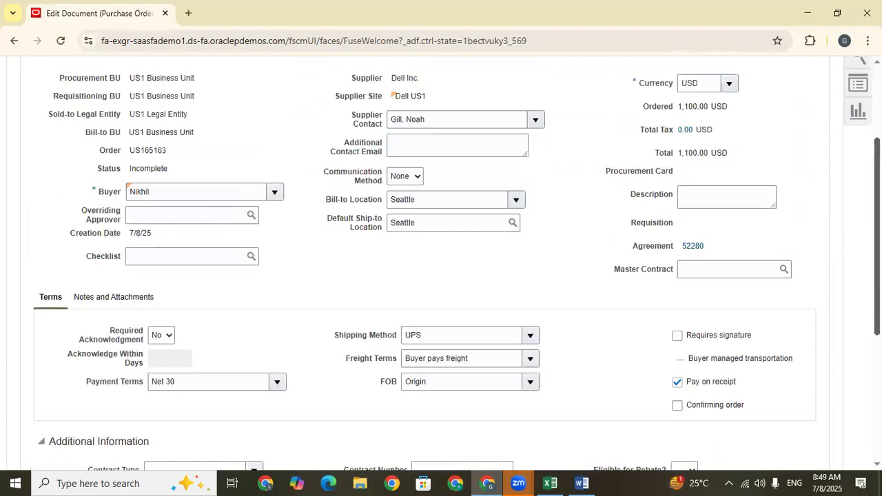
drag(445, 142, 386, 146)
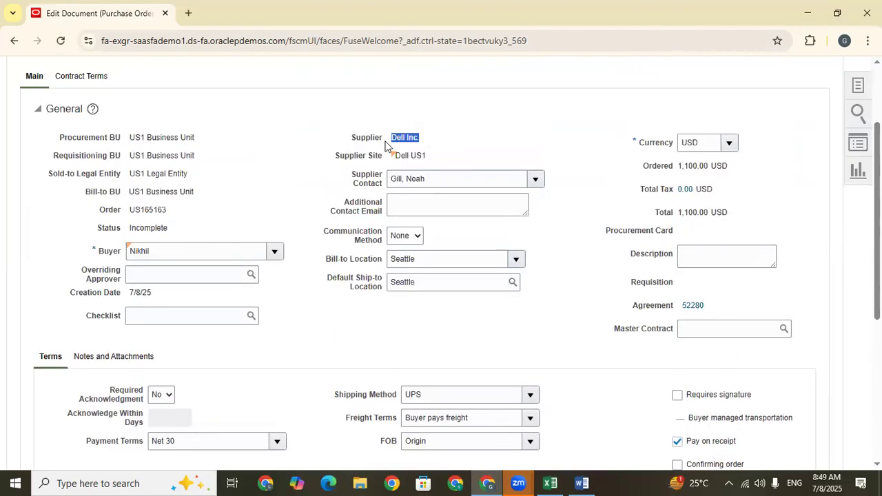
scroll(506, 383, down, 4)
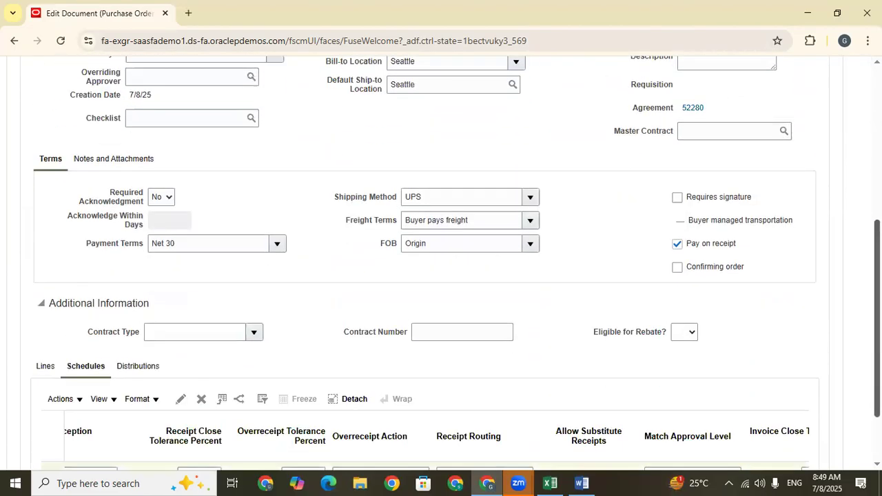
click(506, 383)
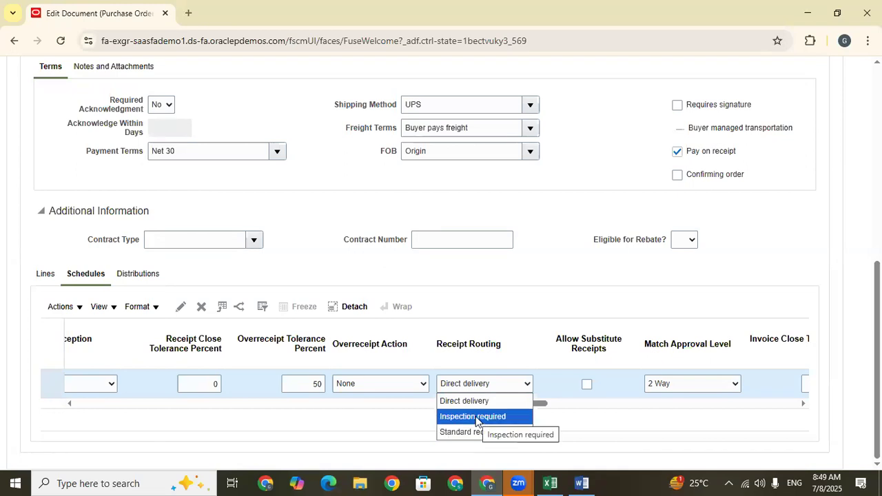
click(511, 292)
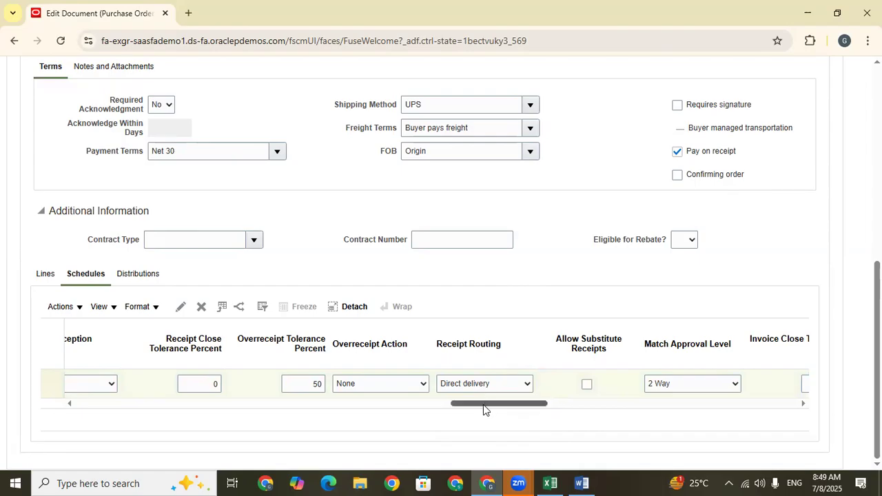
Validate the purchase order.
drag(484, 404, 2, 365)
scroll(667, 207, up, 6)
scroll(651, 145, down, 5)
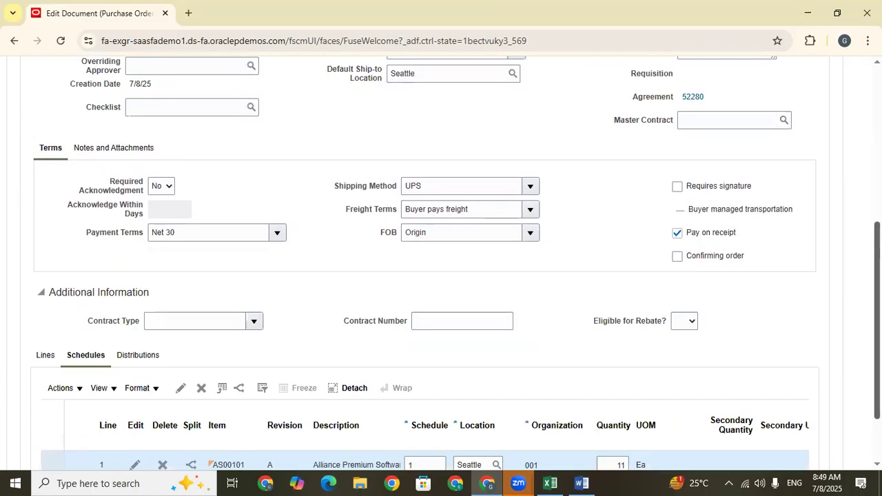
scroll(661, 207, up, 5)
click(660, 139)
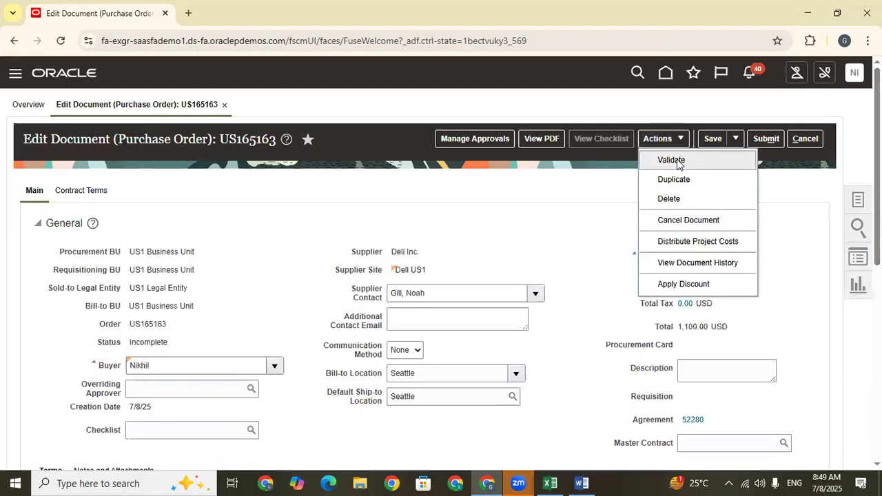
click(672, 161)
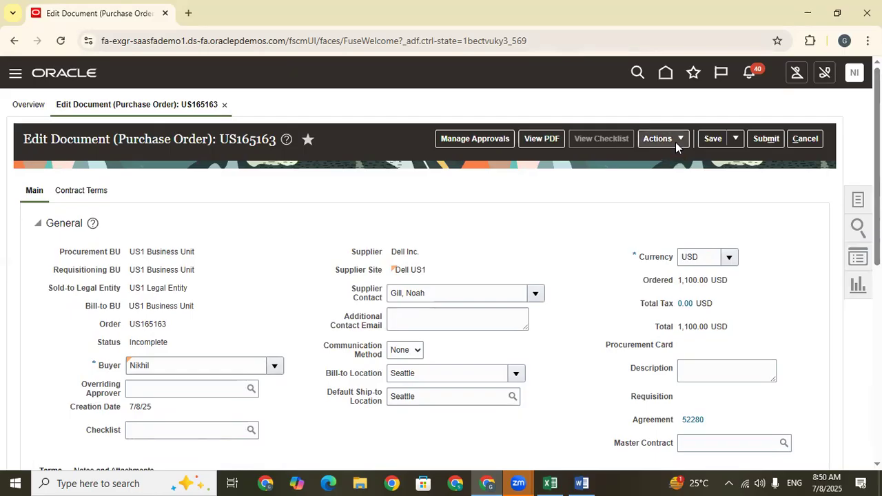
Review the purchase order's approval route in Manage Approvals and submit the order for approval.
drag(877, 145, 877, 340)
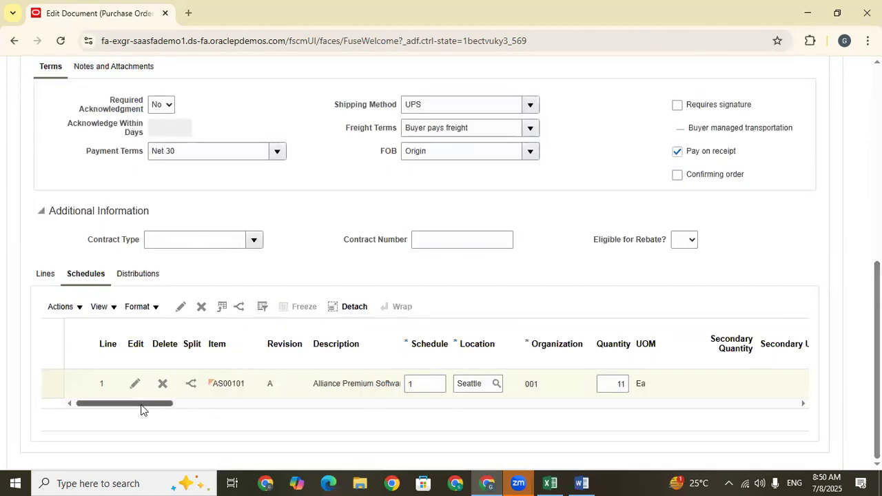
mouse_move(142, 410)
mouse_down()
mouse_move(183, 411)
mouse_move(139, 407)
mouse_up()
drag(877, 344, 878, 148)
click(485, 181)
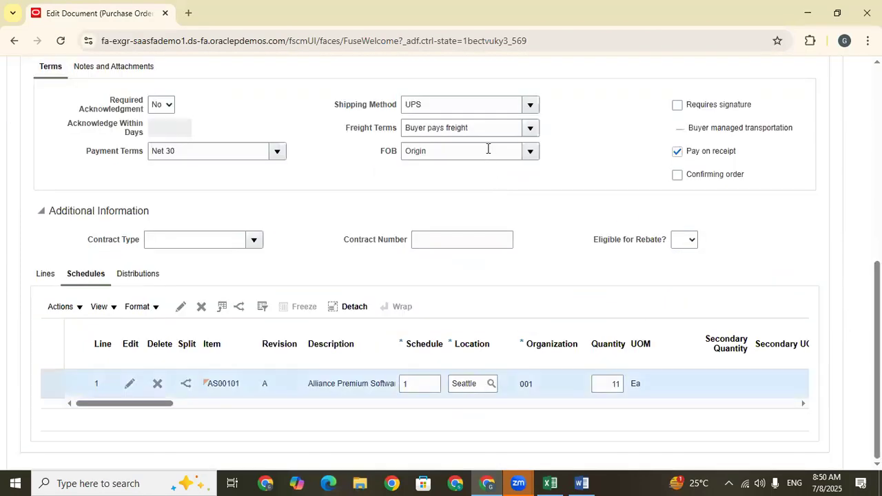
scroll(760, 166, up, 5)
click(461, 141)
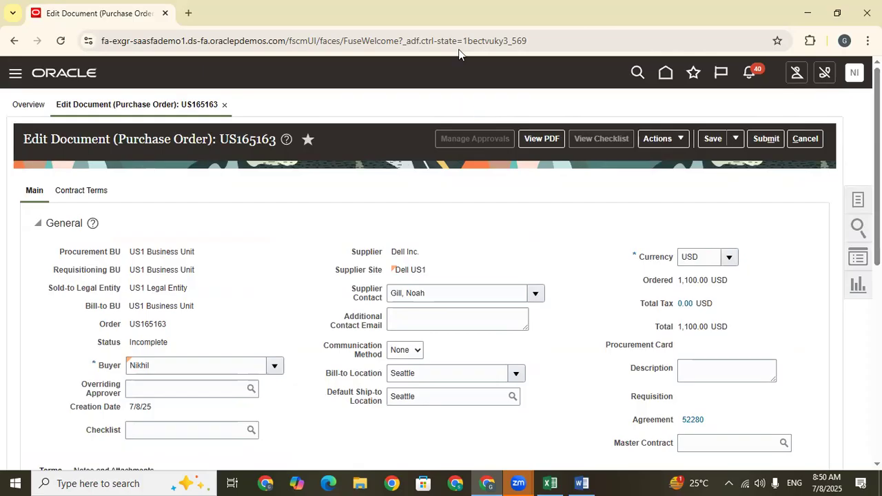
click(466, 144)
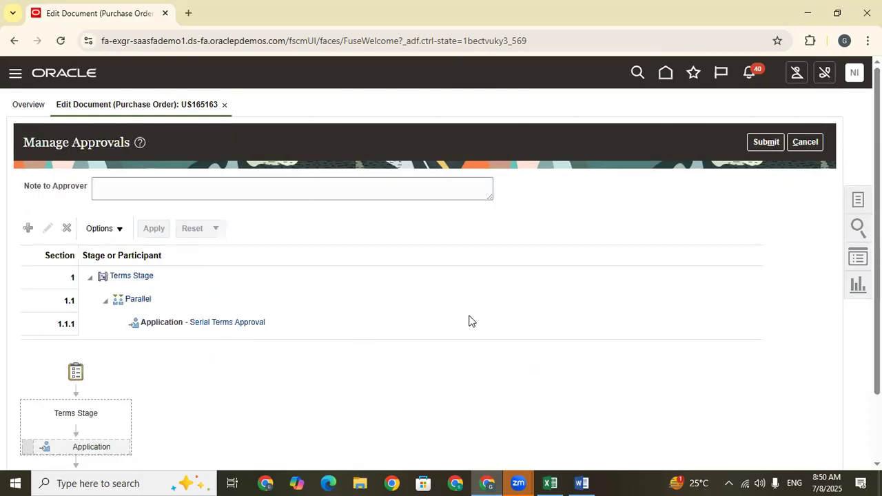
scroll(441, 276, down, 2)
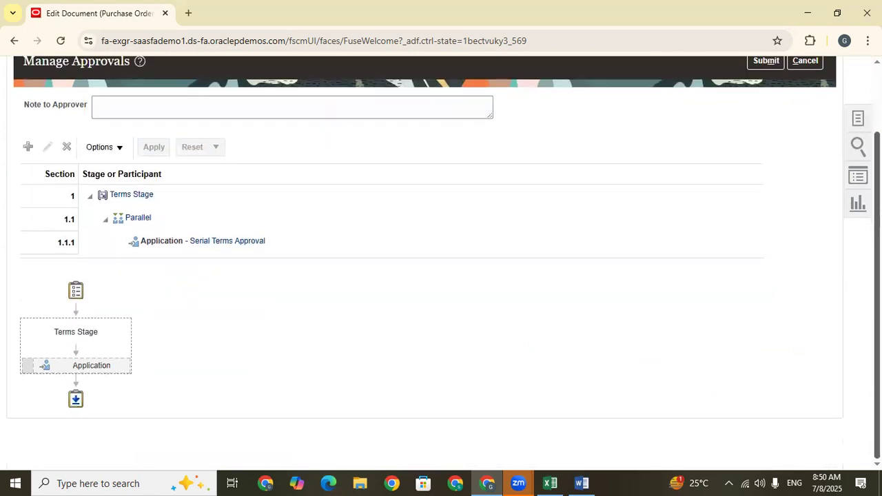
scroll(763, 146, up, 2)
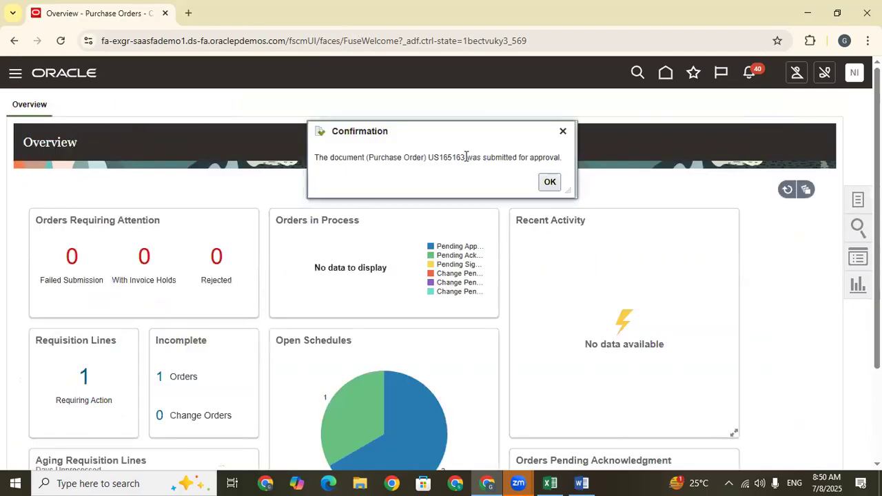
Copy the submitted purchase order number, switch to the Train Doc sheet in Excel, and record Create PO in B667 with the number in C667.
drag(466, 157, 431, 159)
key(ctrl+c)
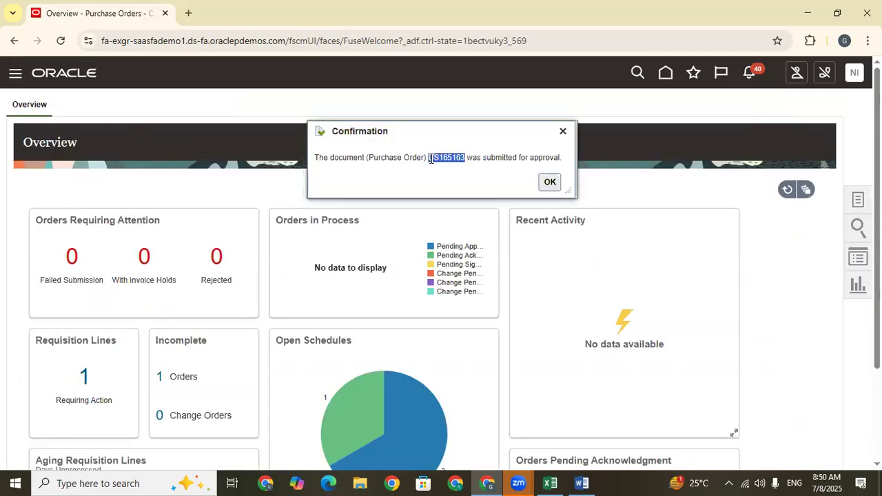
click(551, 182)
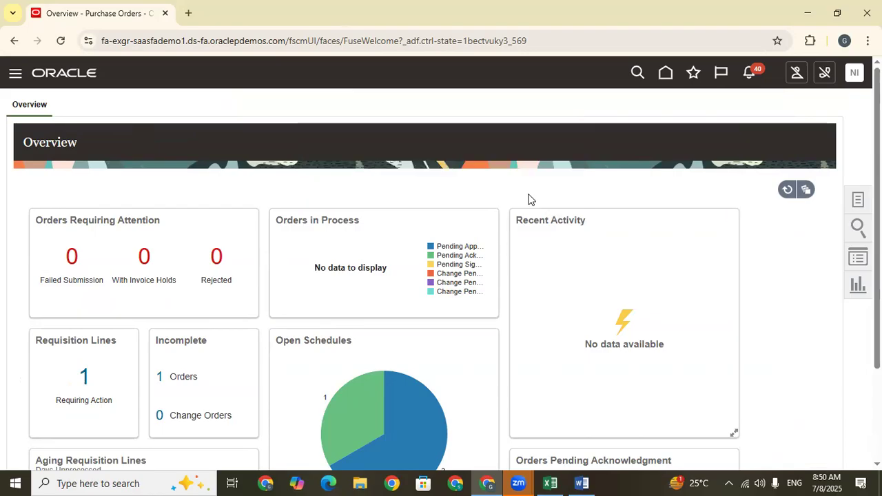
click(550, 483)
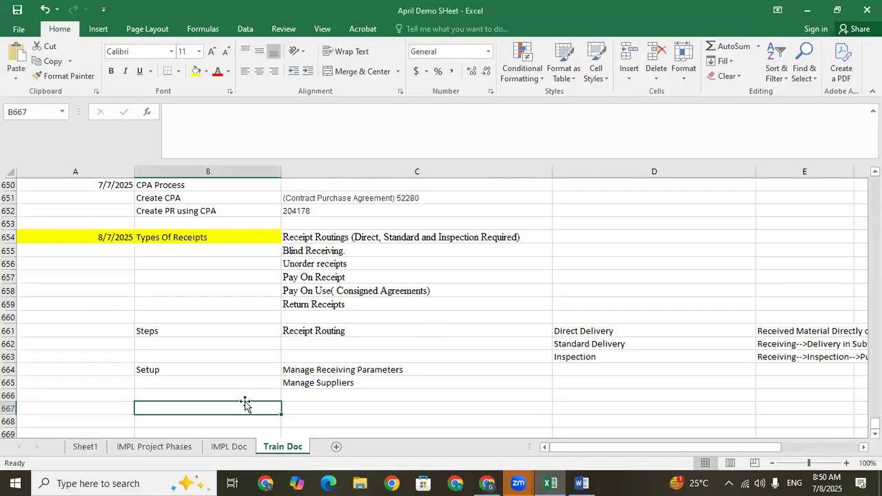
text(Creat)
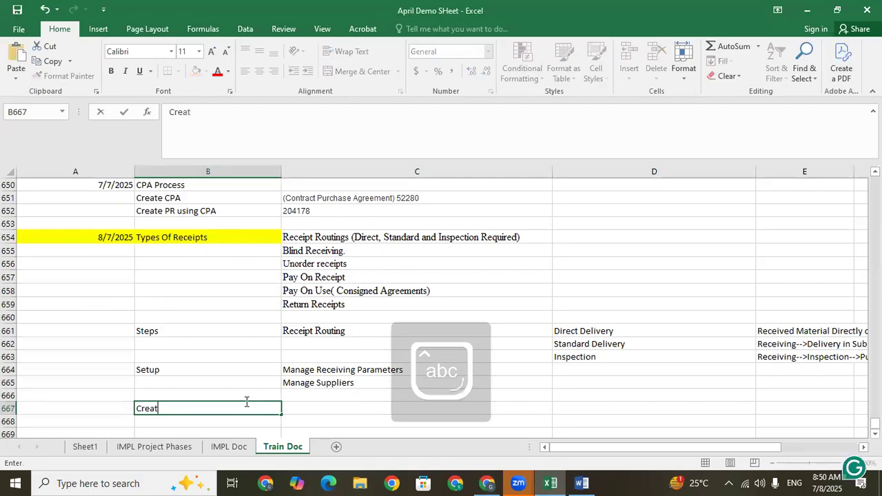
text(e PO)
key(Tab)
key(ctrl+v)
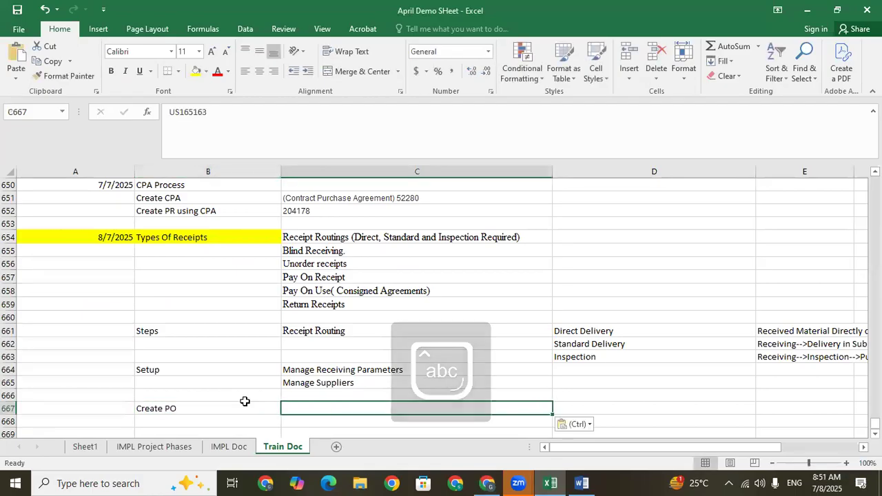
Switch to Oracle Fusion and search Manage Orders for the copied purchase order number with the Buyer field cleared.
click(257, 412)
click(487, 483)
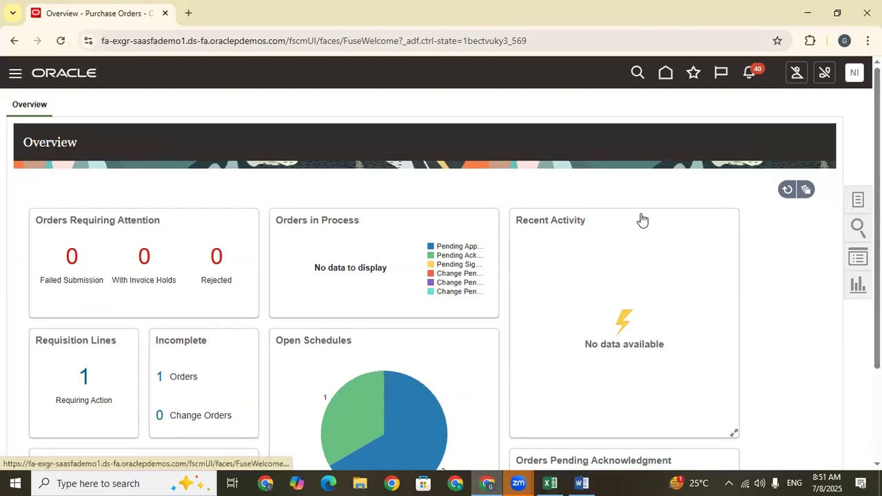
click(858, 199)
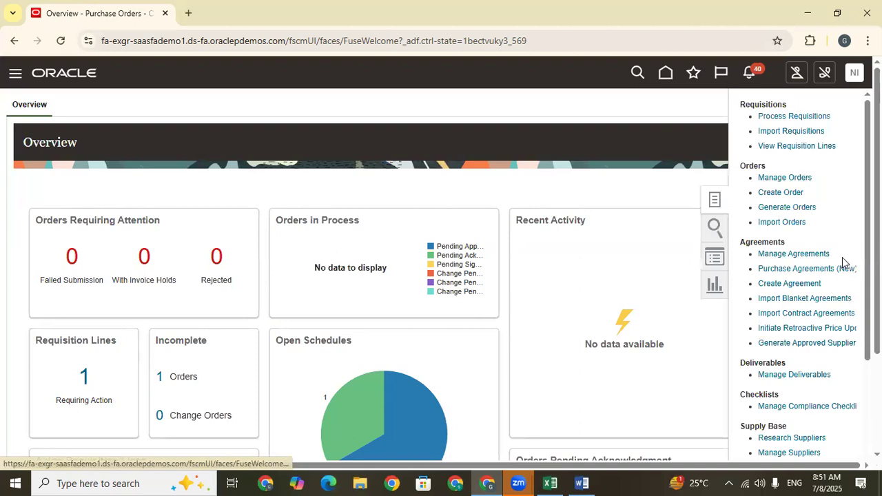
click(784, 177)
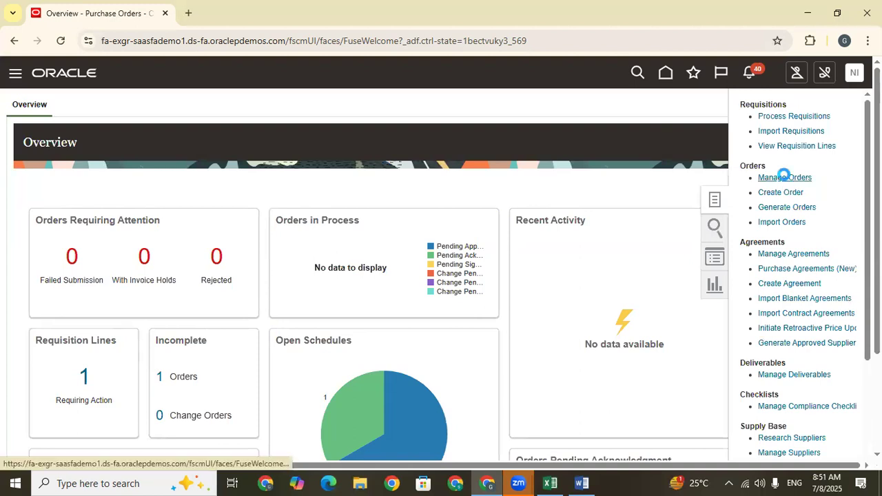
click(656, 259)
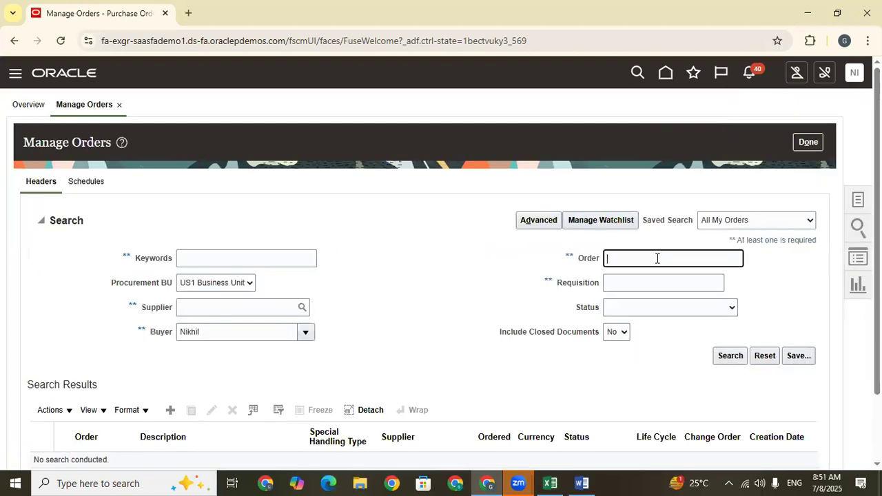
key(ctrl+v)
double_click(213, 333)
key(BackSpace)
click(724, 356)
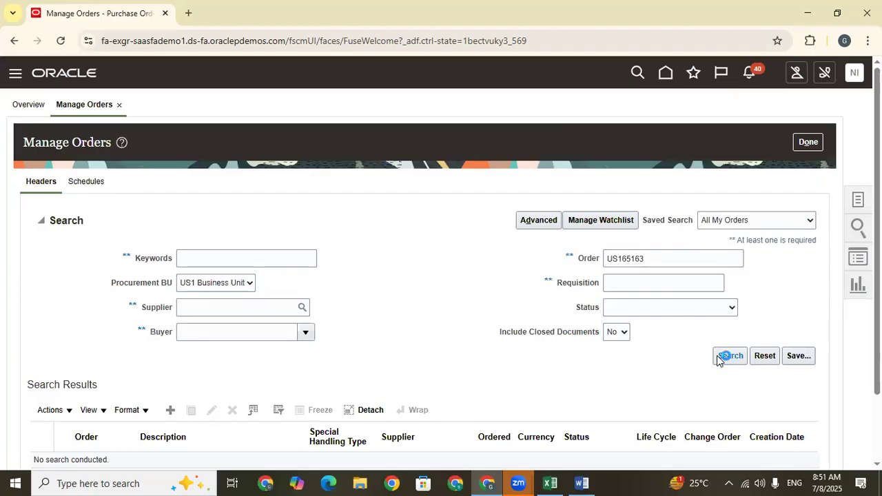
drag(877, 158, 862, 220)
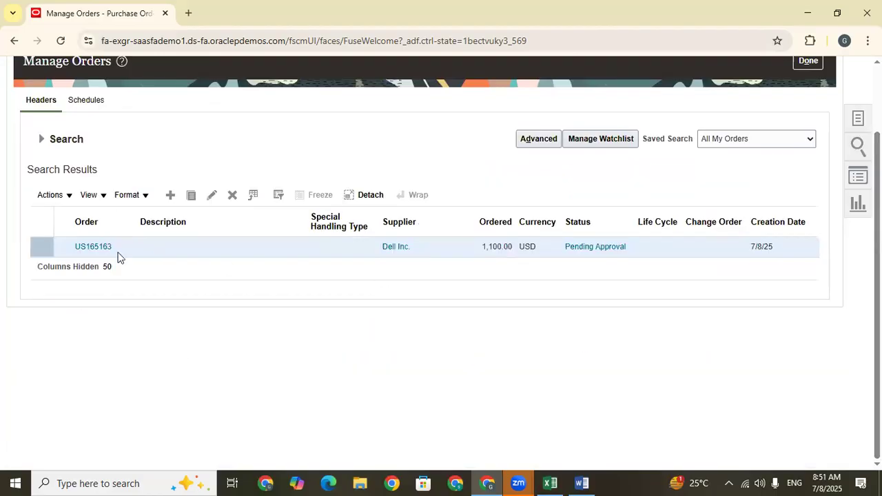
Open the purchase order from the search results and refresh it to check its approval status.
click(82, 248)
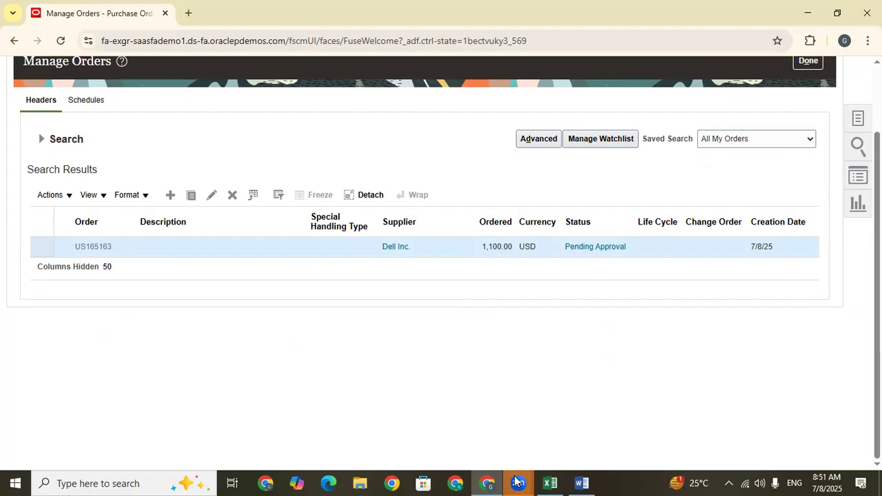
click(770, 142)
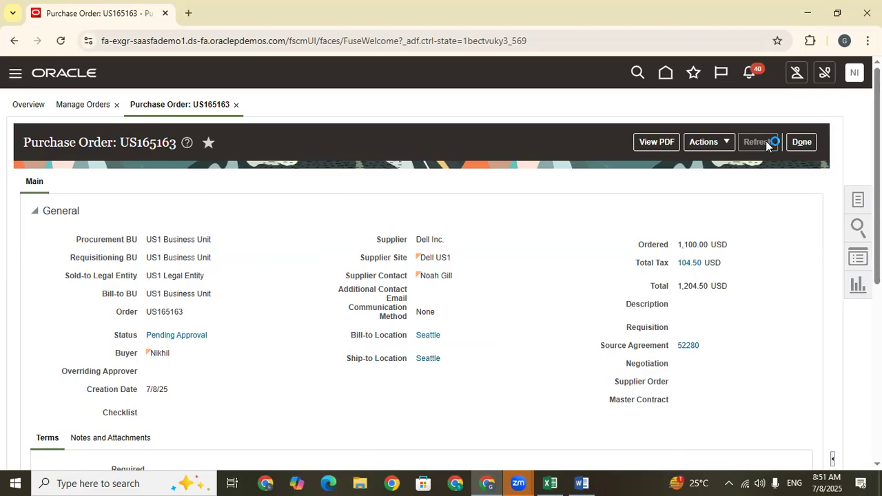
click(761, 143)
click(758, 145)
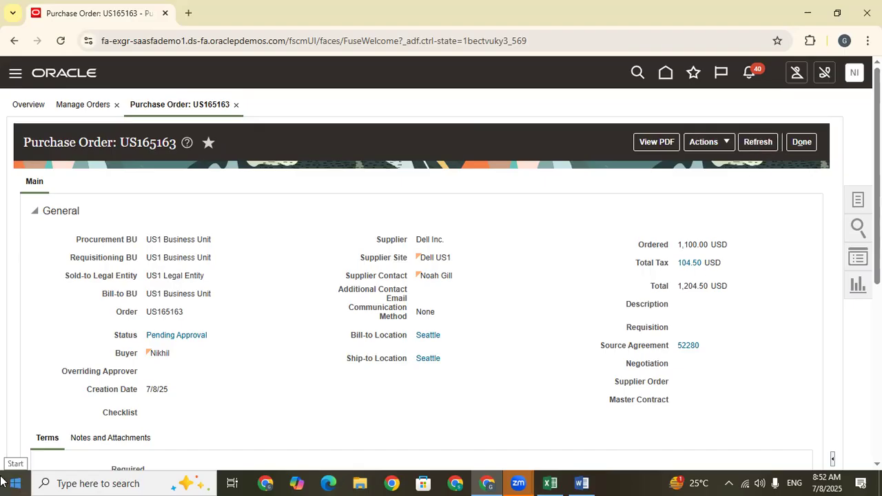
click(756, 143)
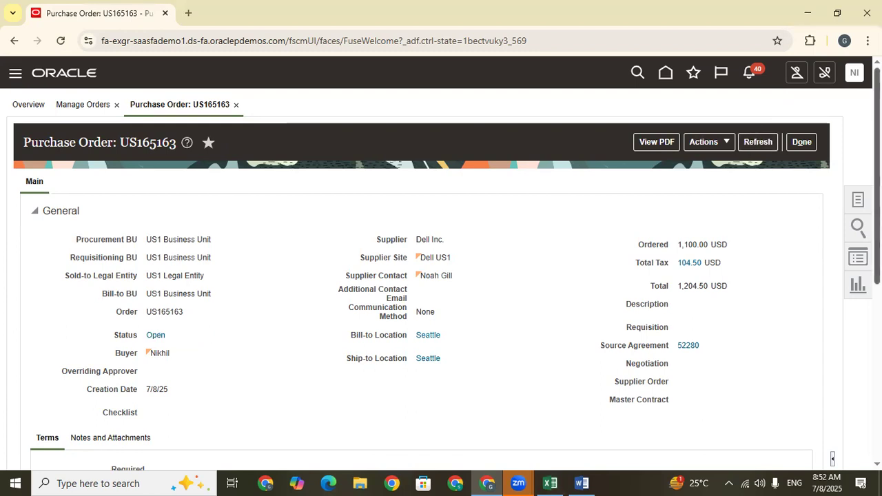
scroll(752, 117, down, 5)
scroll(752, 118, up, 2)
scroll(752, 118, up, 5)
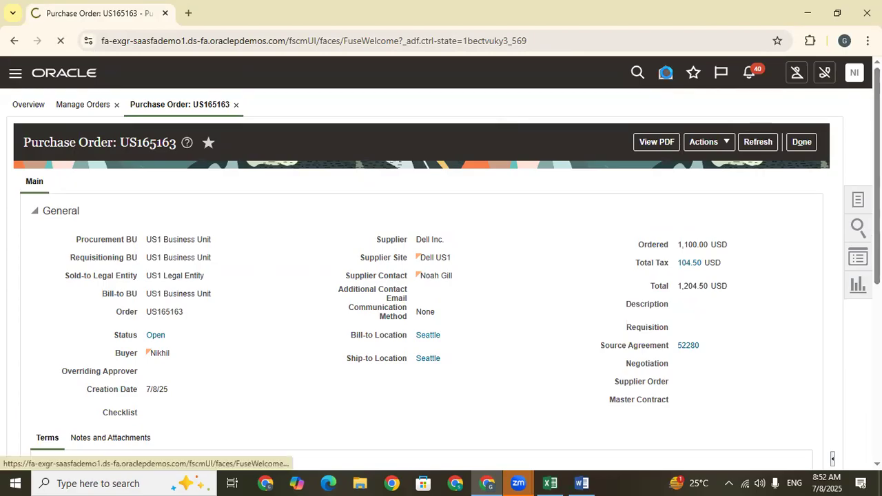
Return to the home page and examine the apps offered under Order Management and Supply Chain Execution.
click(667, 73)
click(713, 208)
click(711, 207)
click(711, 207)
click(379, 206)
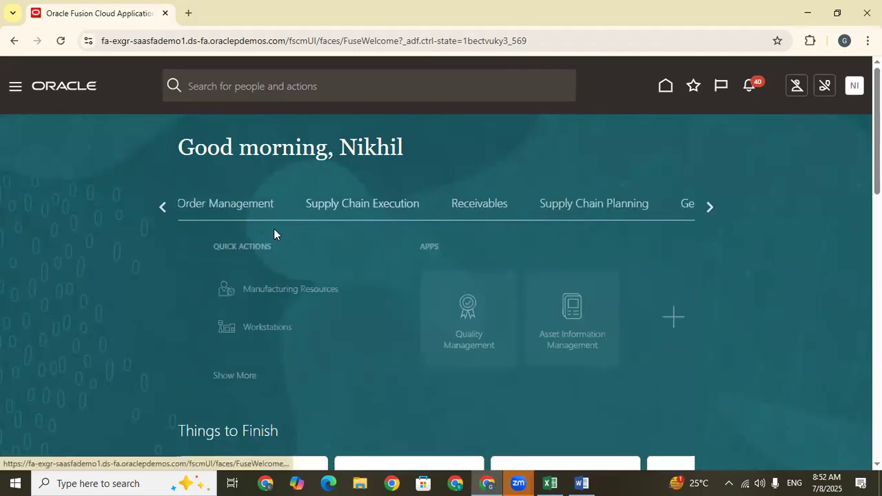
scroll(273, 233, down, 1)
scroll(251, 212, up, 1)
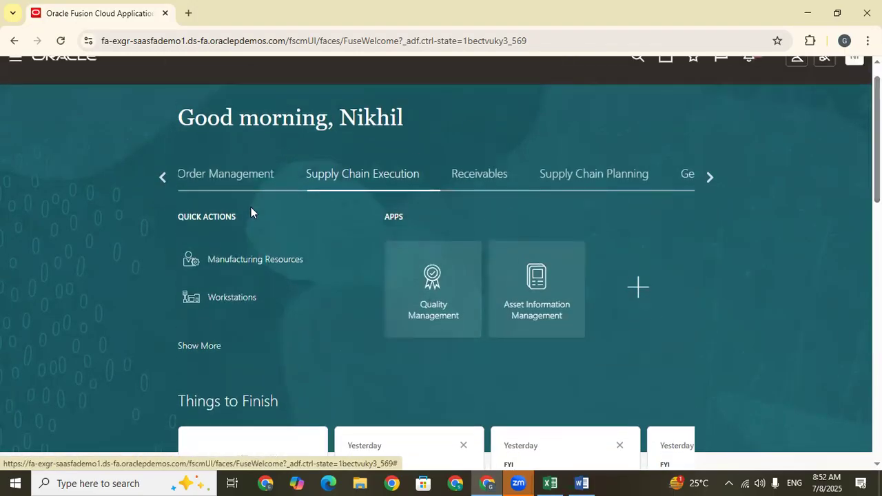
click(164, 178)
click(605, 176)
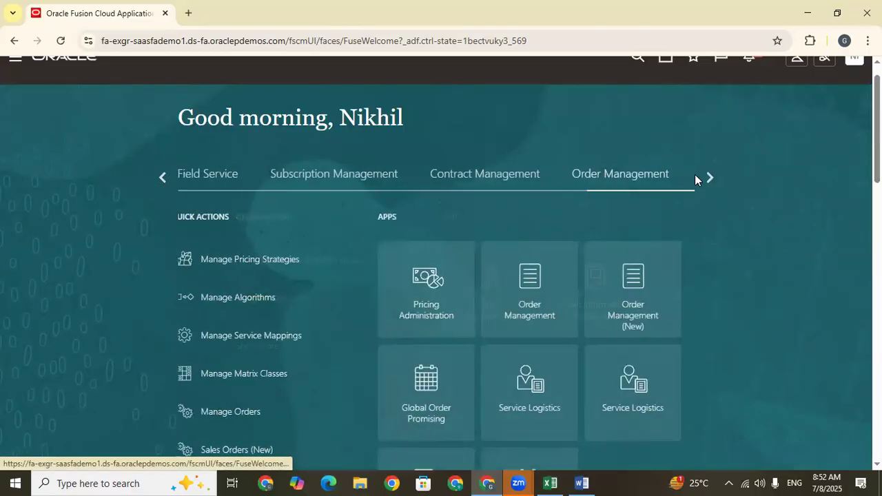
click(711, 178)
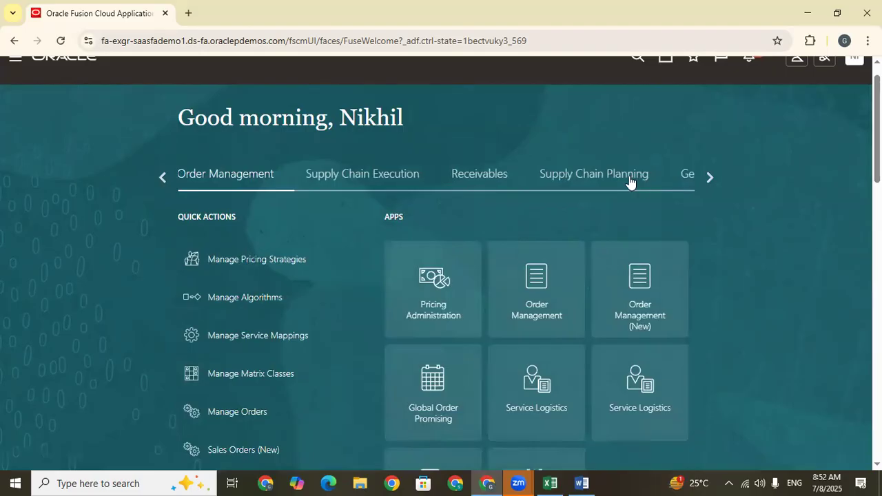
click(628, 181)
click(347, 175)
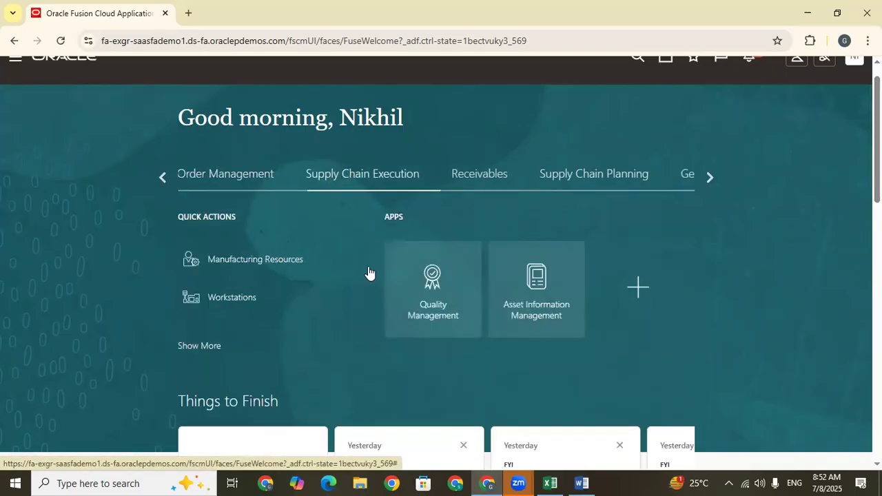
scroll(368, 272, up, 1)
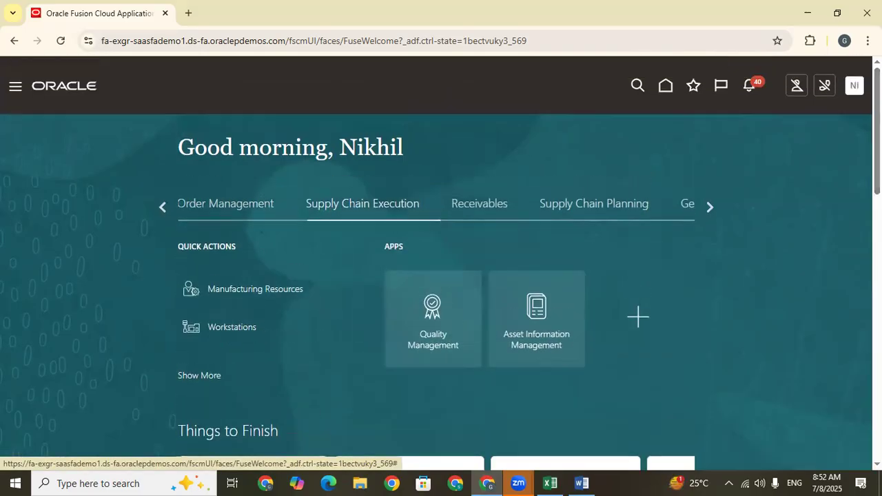
Reload the home page and open the Security Console from the Tools apps.
click(663, 83)
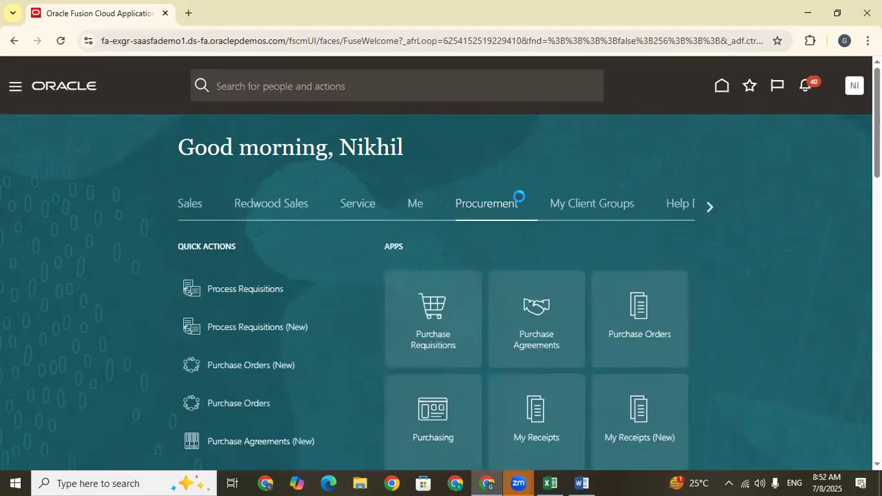
click(709, 207)
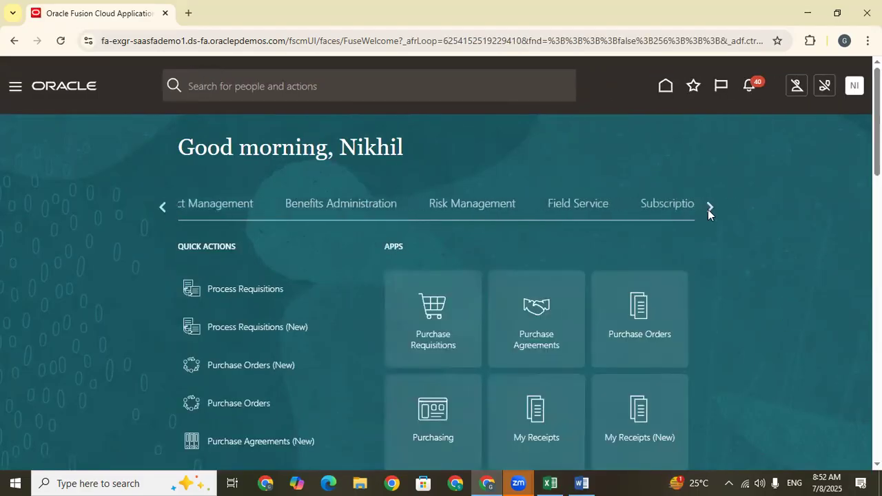
click(710, 210)
click(709, 210)
click(709, 210)
click(709, 211)
click(709, 210)
click(709, 205)
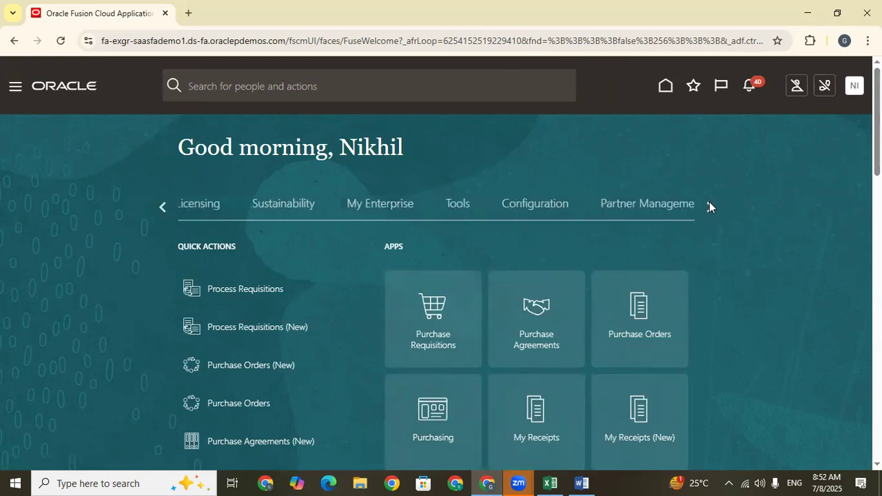
click(380, 206)
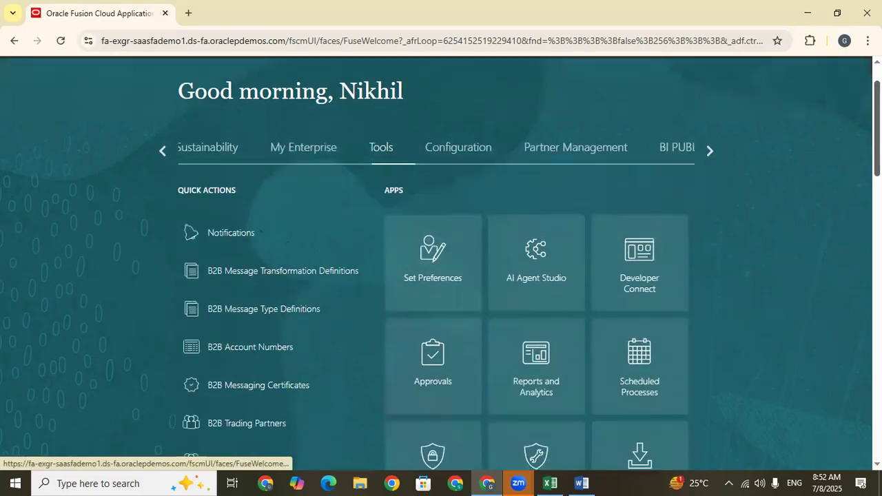
scroll(380, 209, down, 3)
scroll(495, 257, down, 1)
click(442, 273)
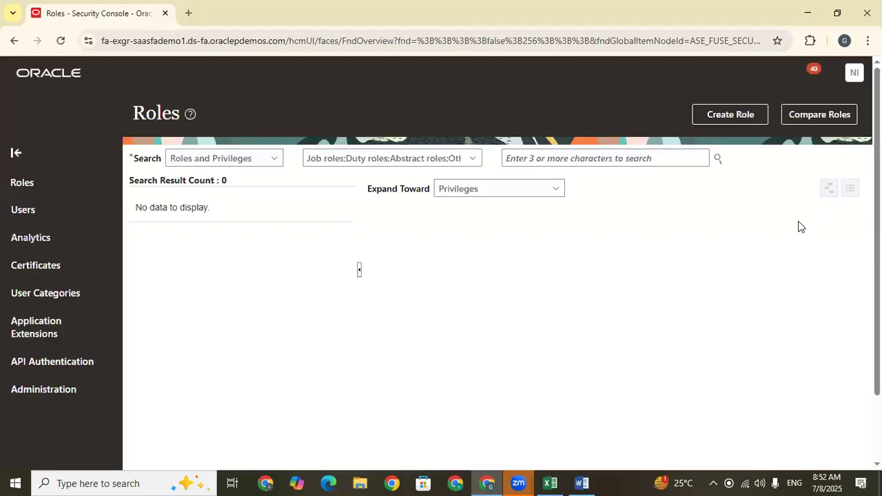
Find the signed-in user's account by user name in User Accounts, open its details and examine the assigned roles.
click(41, 231)
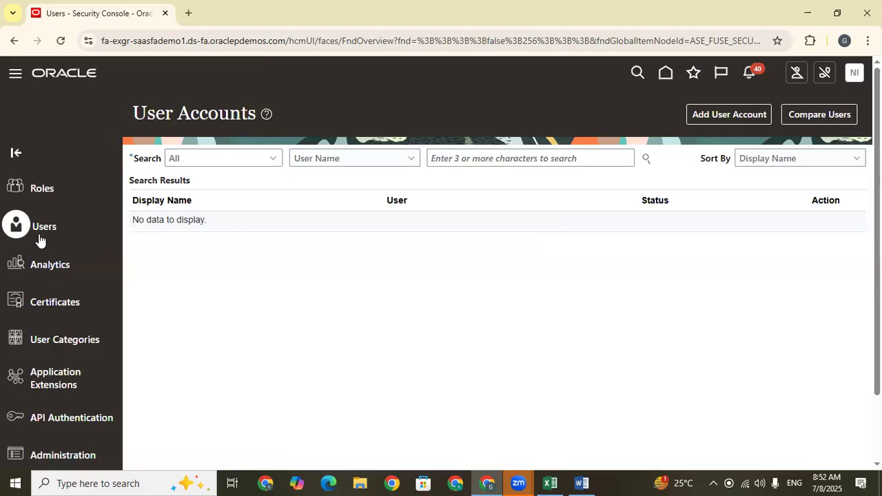
click(451, 158)
key(Caps_Lock)
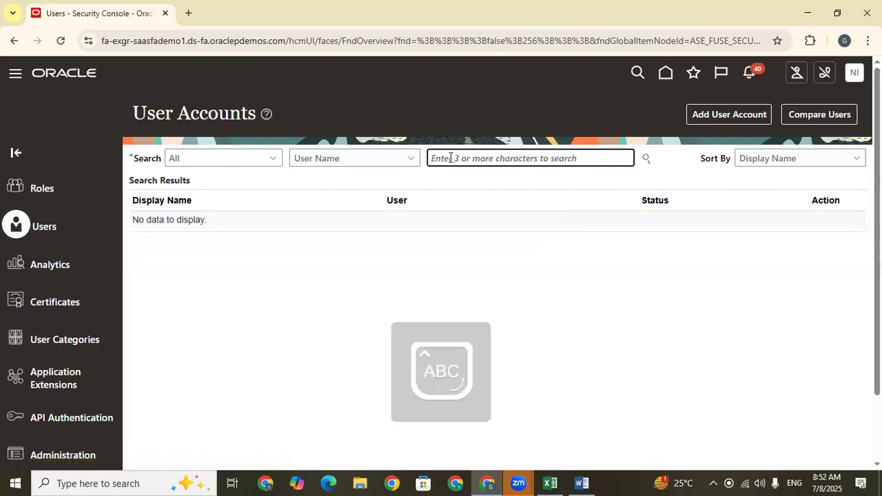
text(JU)
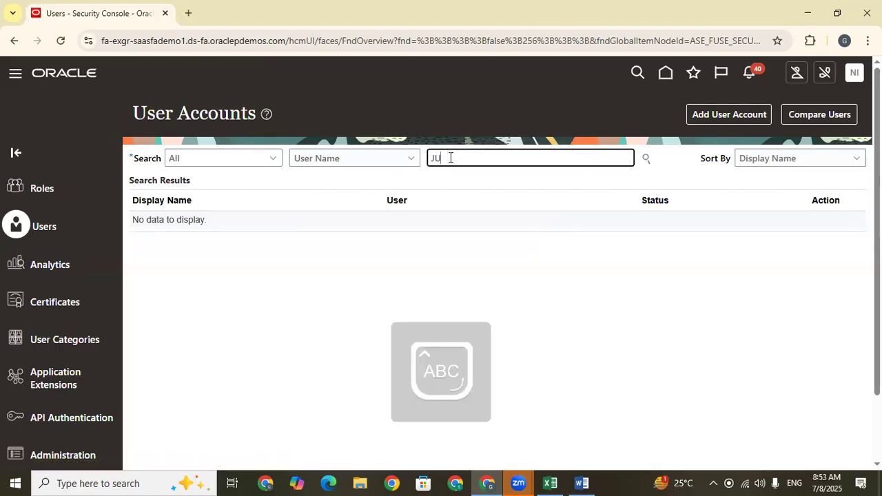
text(L)
key(Return)
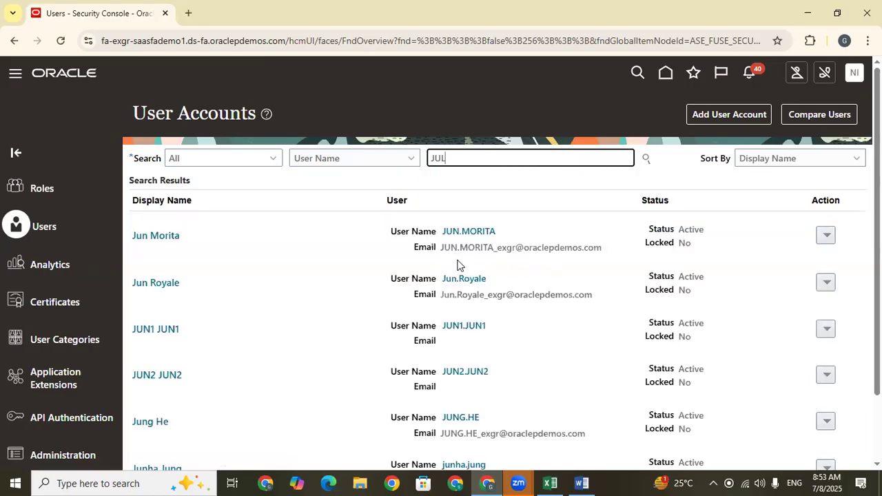
scroll(390, 388, down, 1)
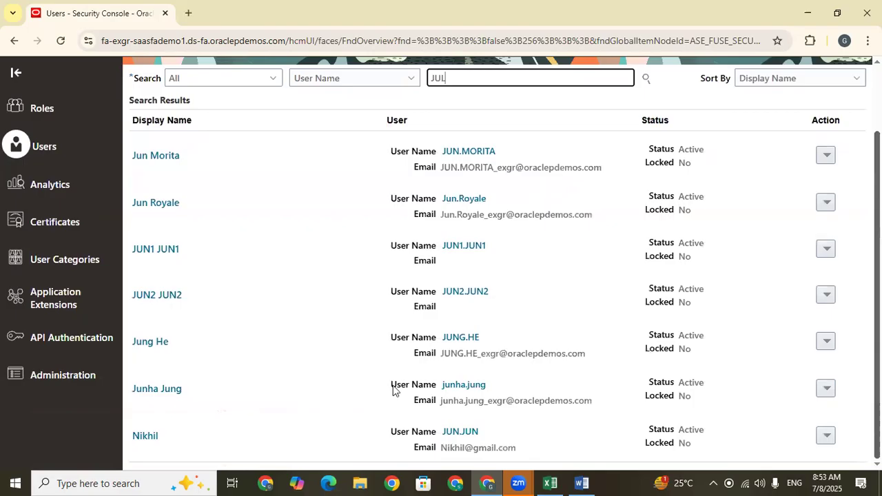
click(460, 431)
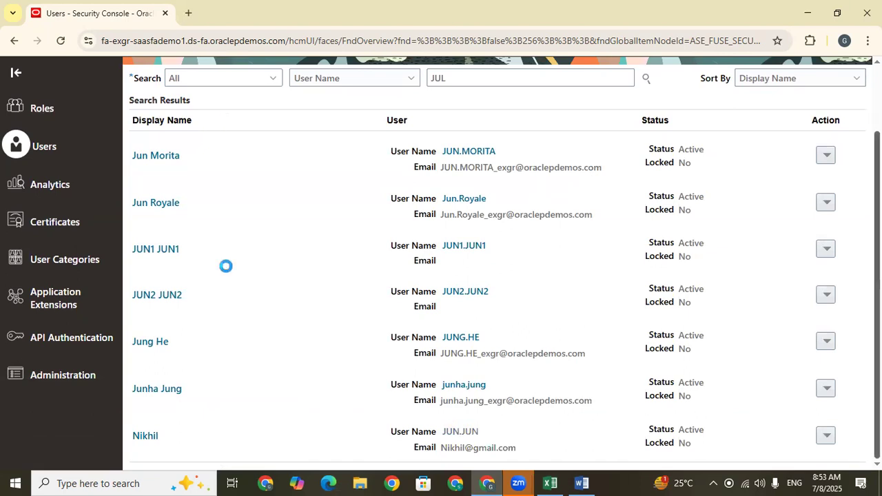
scroll(687, 338, down, 1)
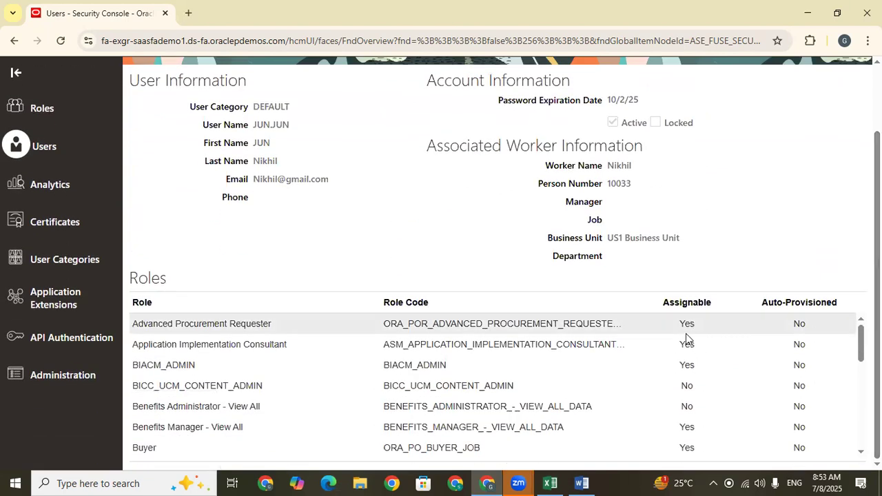
scroll(240, 390, down, 6)
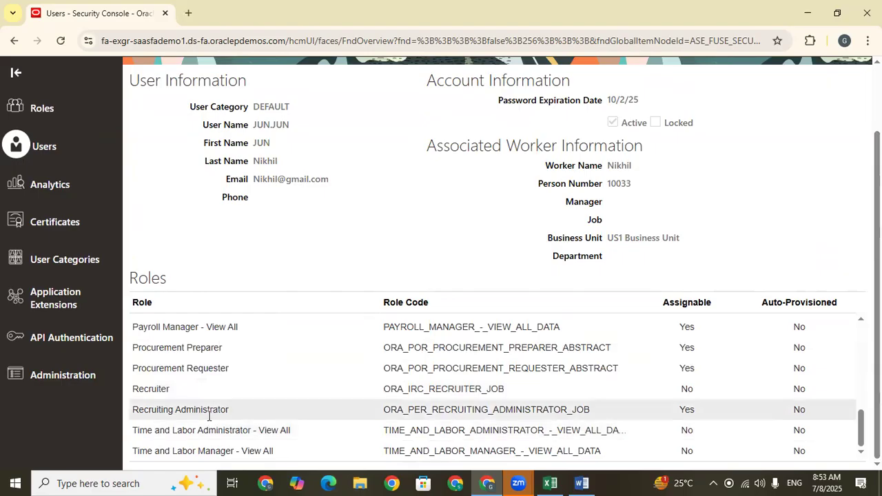
scroll(209, 416, up, 8)
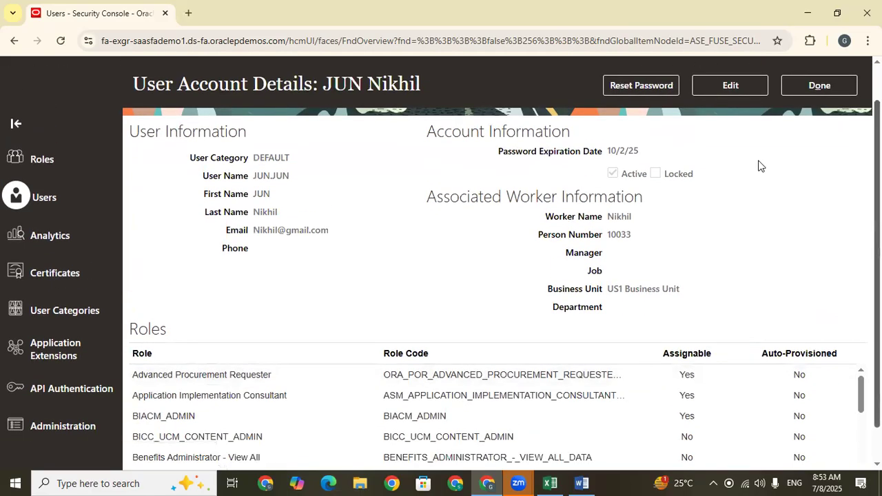
scroll(739, 117, up, 1)
Edit the user account and add the Inventory Manager role with code ORA_INV_INVENTORY_MANAGER_JOB.
click(735, 115)
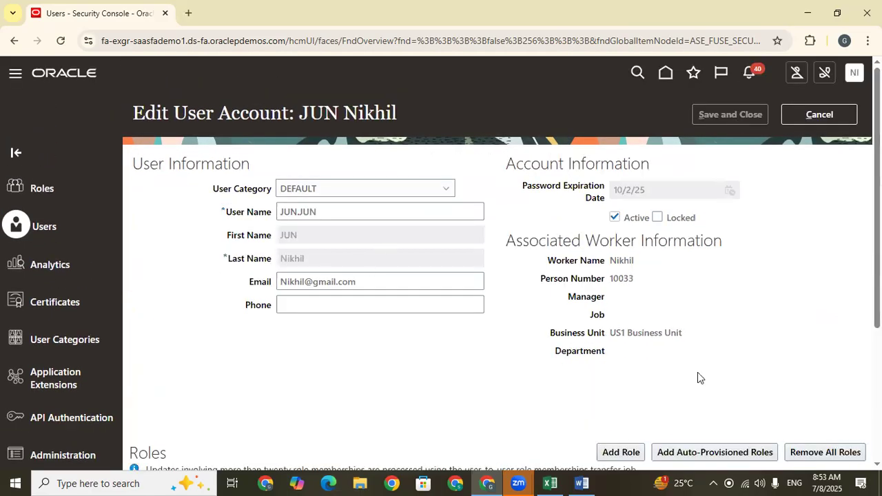
scroll(665, 276, down, 3)
click(621, 253)
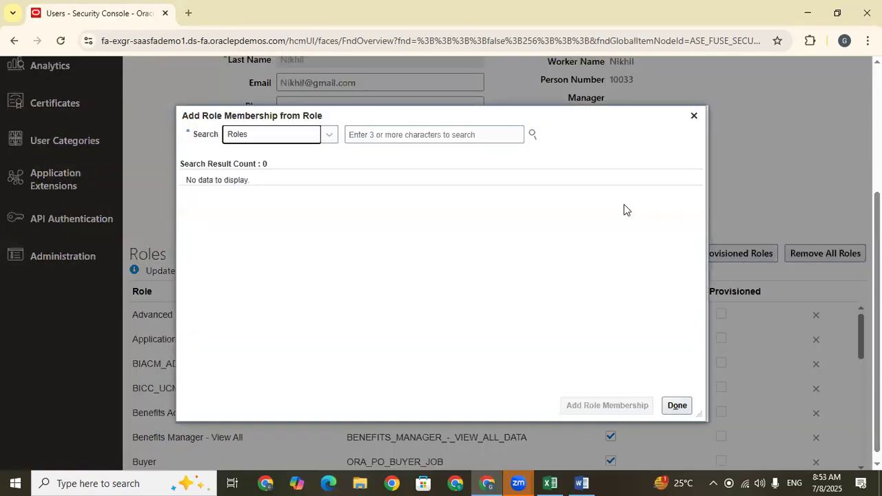
click(408, 135)
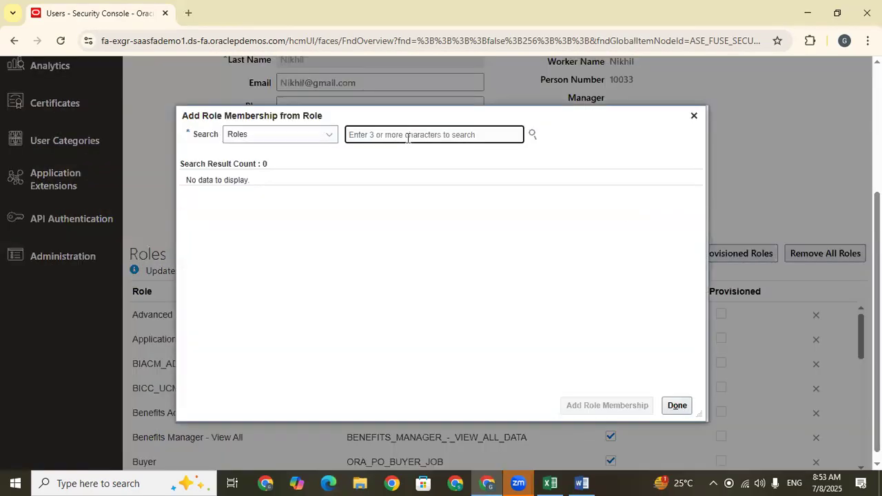
key(Caps_Lock)
text(inve)
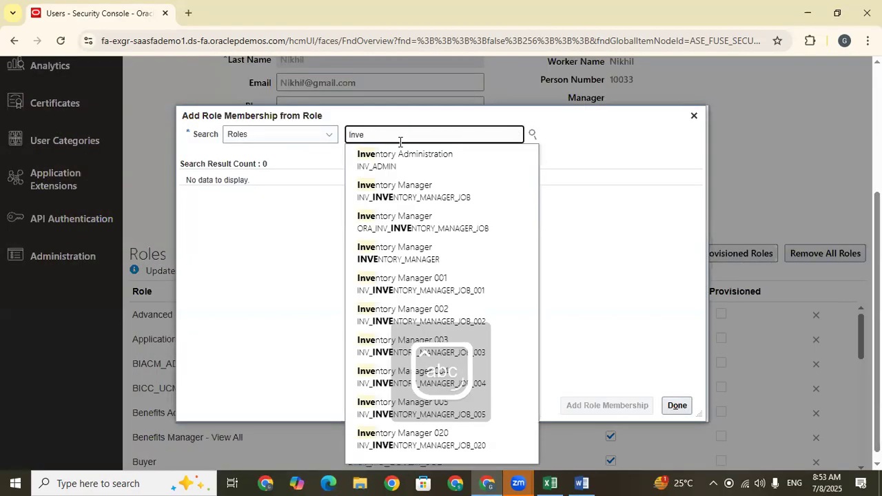
click(397, 225)
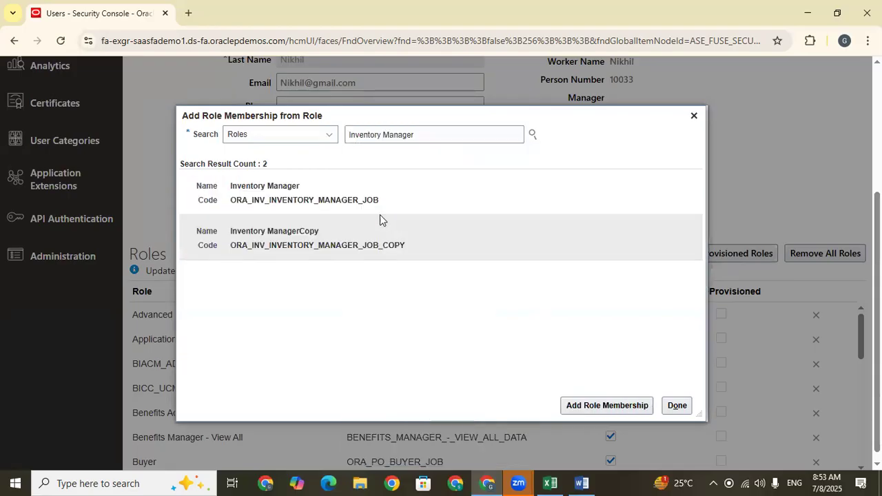
click(276, 197)
click(604, 406)
Search for Warehouse Manager and add the role with code ORA_INV_WAREHOUSE_MANAGER_JOB to the account.
drag(428, 137, 274, 138)
key(BackSpace)
text(W)
key(BackSpace)
key(BackSpace)
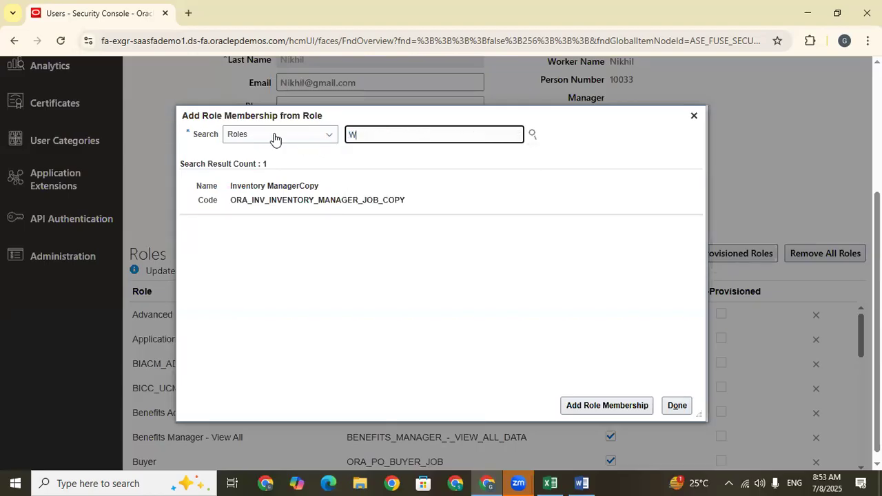
text(areh)
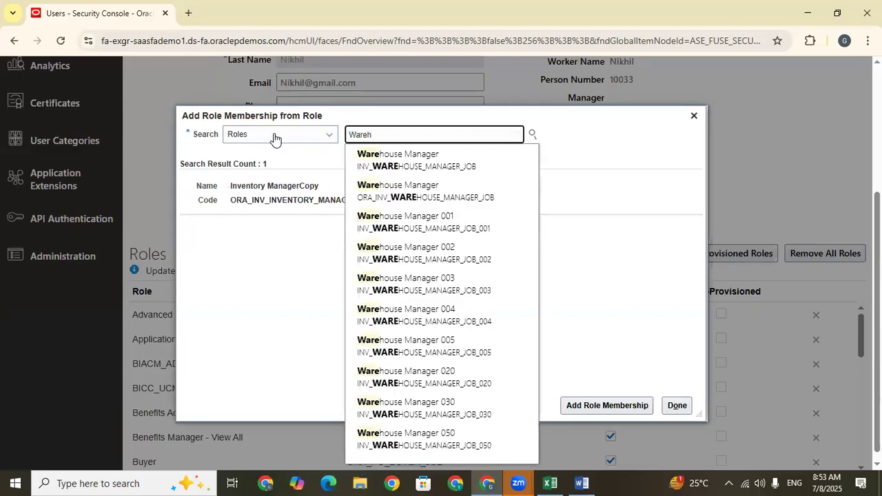
click(421, 186)
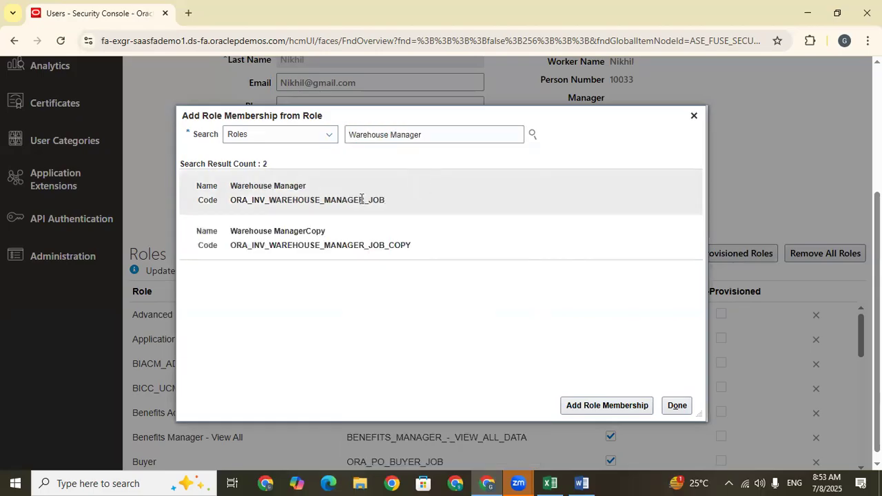
click(595, 410)
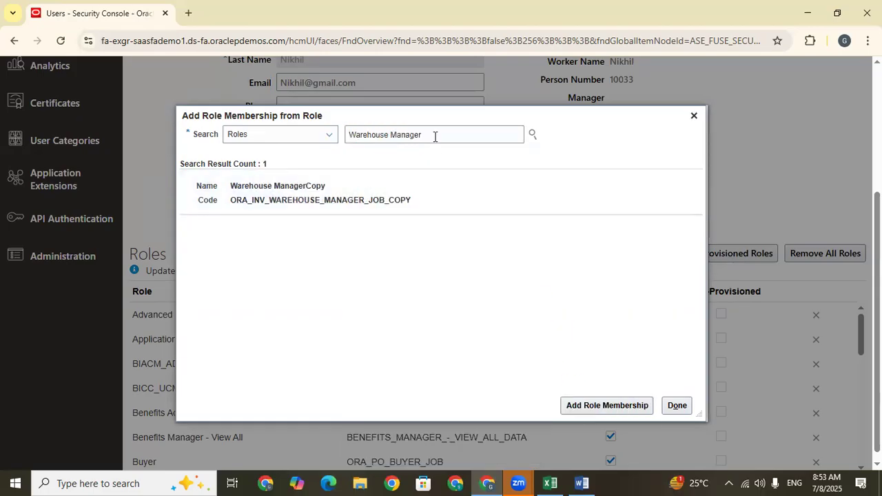
Add the Warehouse Operator role, ORA_INV_WAREHOUSE_OPERATOR_JOB, to the account and finish adding roles.
drag(435, 136, 389, 133)
key(BackSpace)
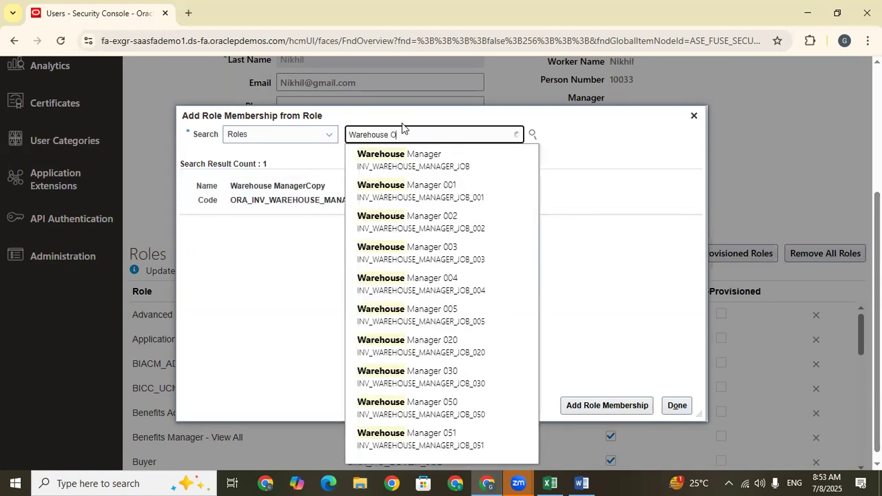
click(414, 153)
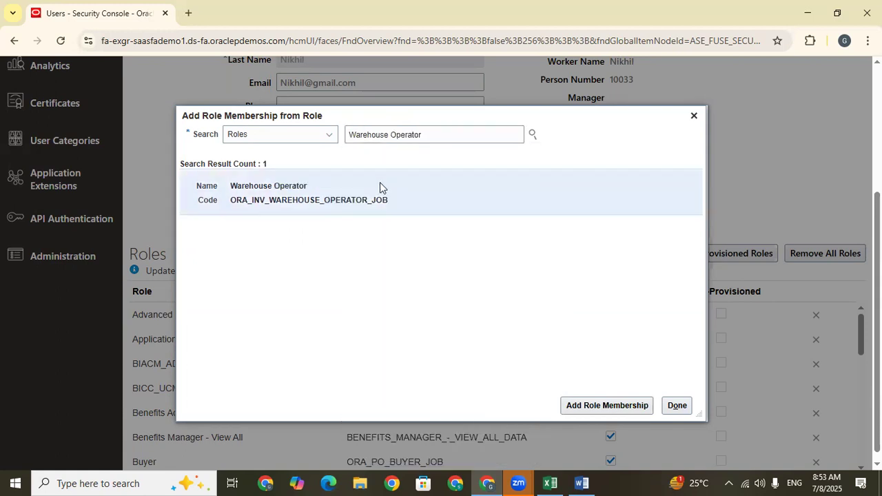
click(620, 408)
click(677, 405)
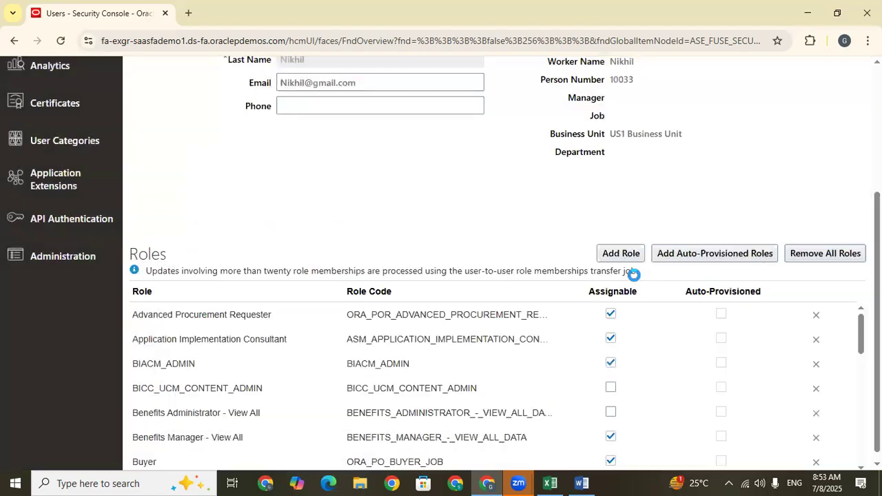
Save the edited user account and return to the User Accounts list.
scroll(498, 262, up, 3)
click(732, 109)
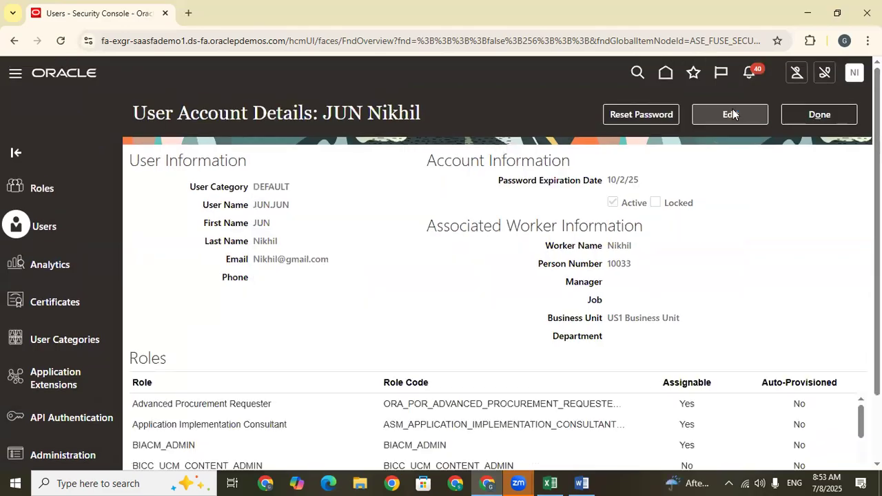
click(816, 117)
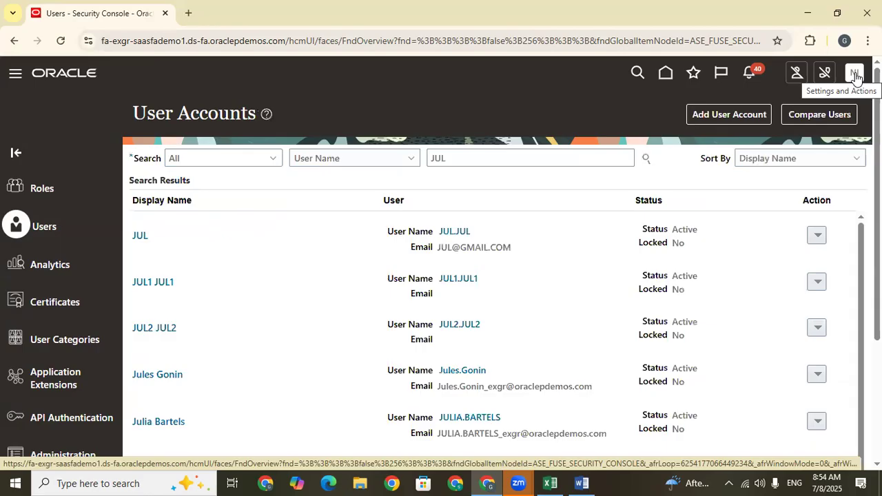
Open the Manage Inventory Organization Data Access for Users task in the Facilities area of Setup and Maintenance.
click(854, 74)
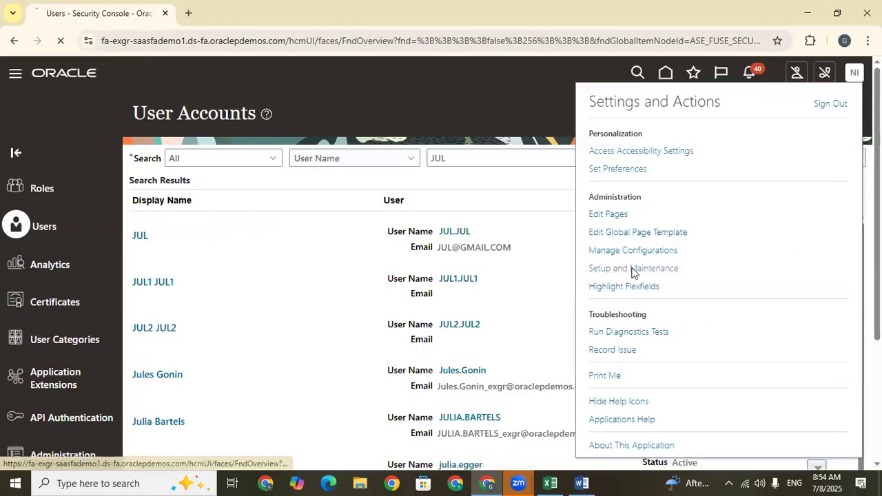
click(624, 270)
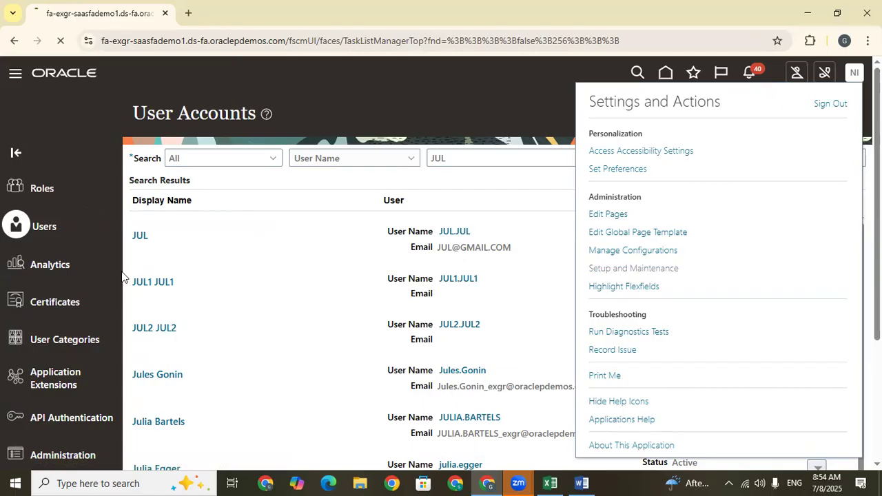
click(68, 364)
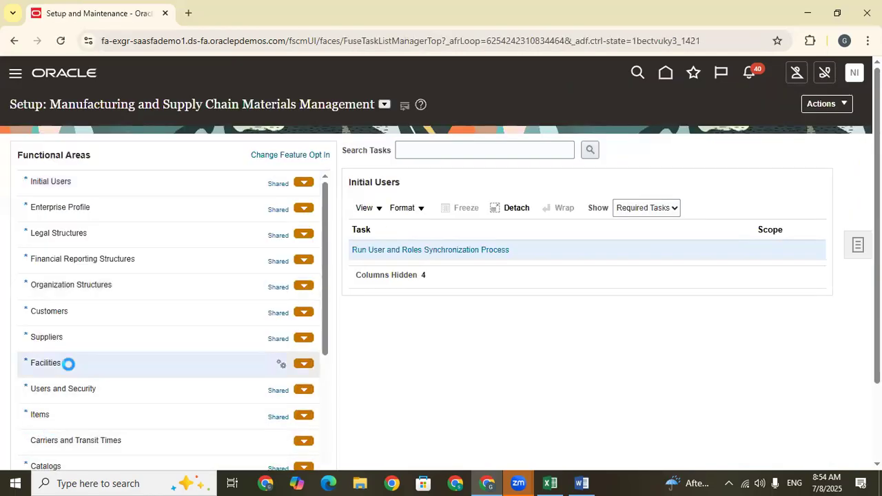
click(440, 331)
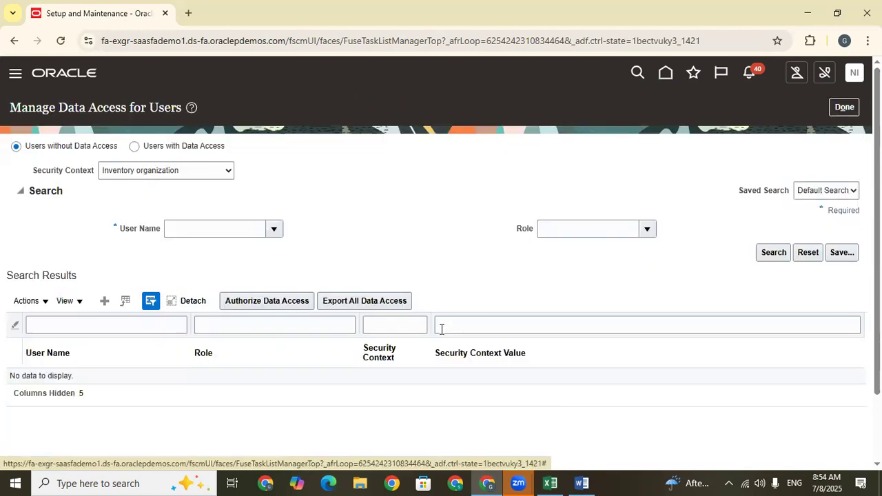
Create a data access entry for the signed-in user with the Inventory Manager role, Inventory organization context and value 001.
click(105, 301)
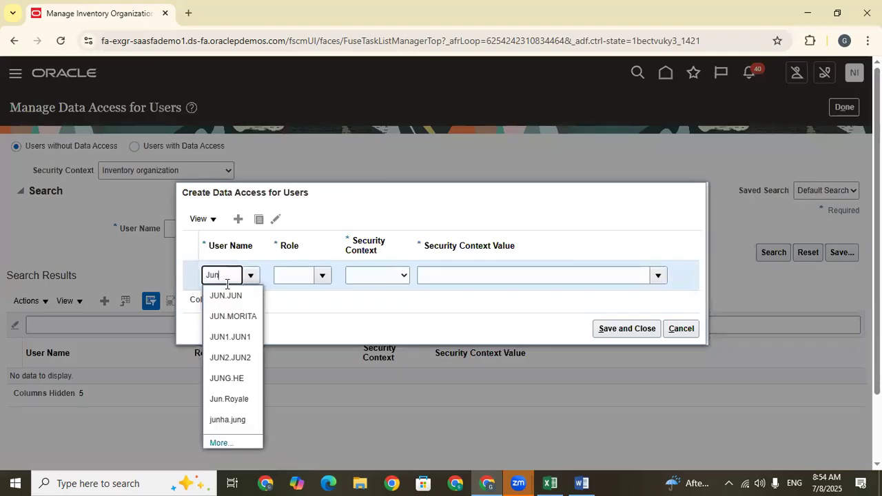
click(238, 295)
click(283, 276)
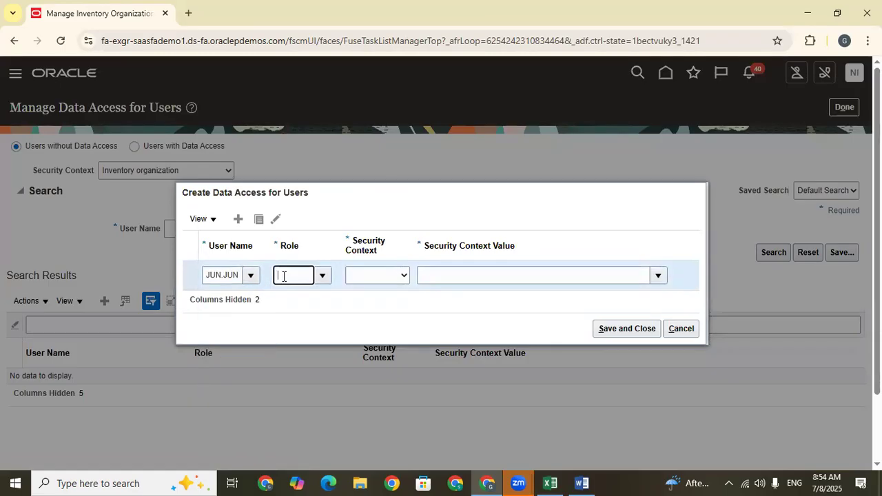
text(Inve)
click(303, 293)
click(374, 282)
click(384, 305)
click(466, 269)
text(001)
click(449, 292)
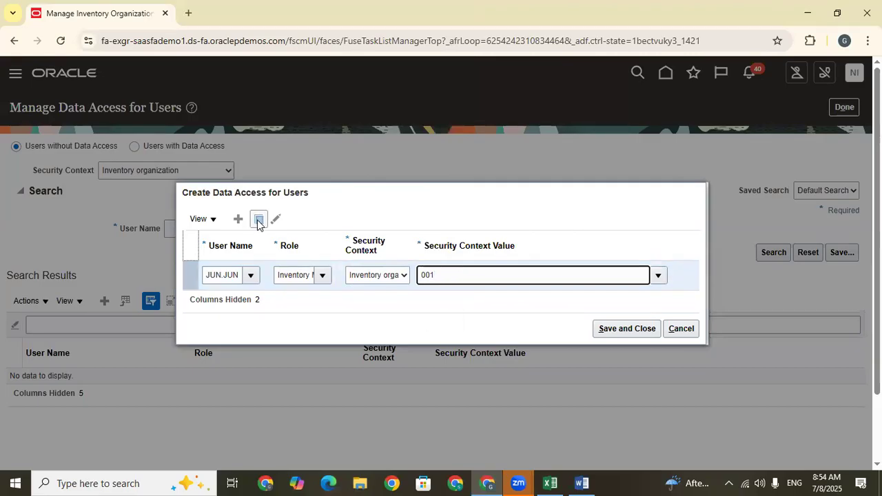
Duplicate the data access row and set its role to Warehouse Manager, context to Inventory organization and value to 001.
click(258, 220)
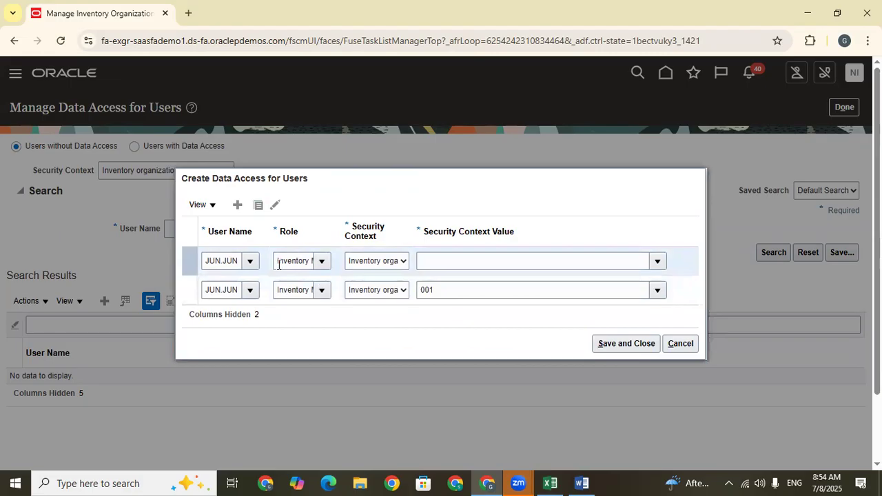
click(278, 260)
key(BackSpace)
text(Wre)
key(BackSpace)
key(BackSpace)
text(are)
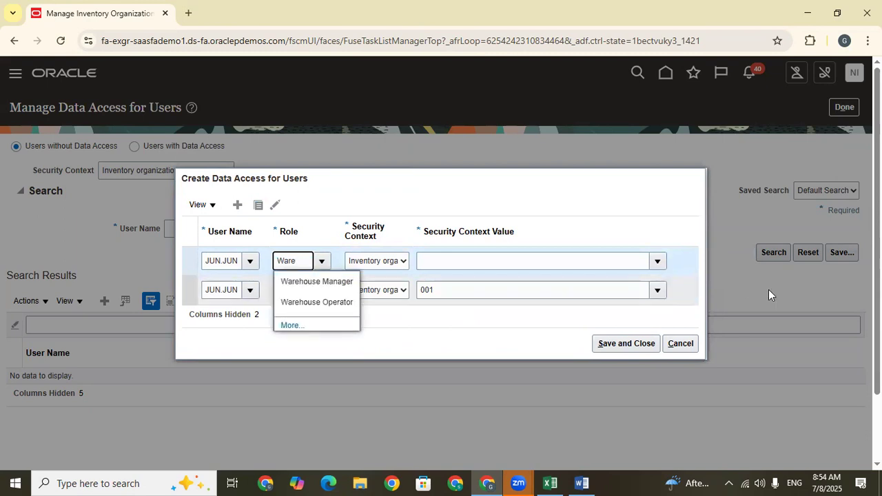
click(302, 283)
click(378, 262)
click(377, 295)
click(435, 260)
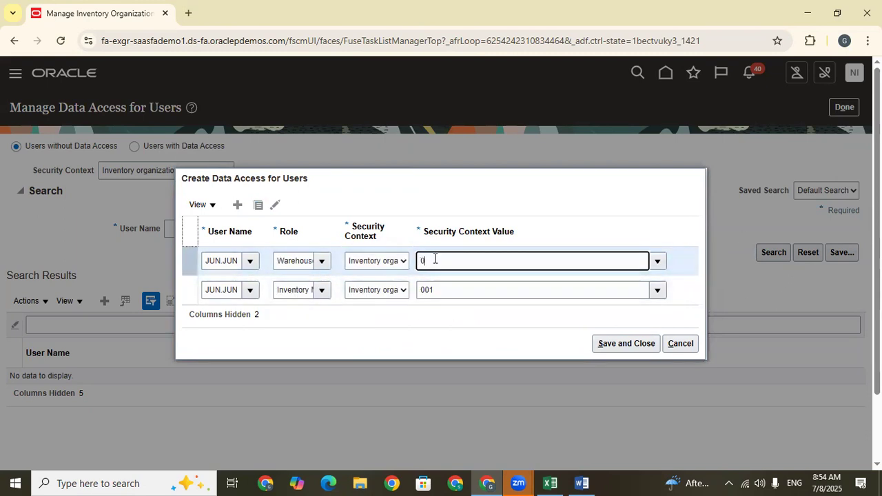
click(444, 282)
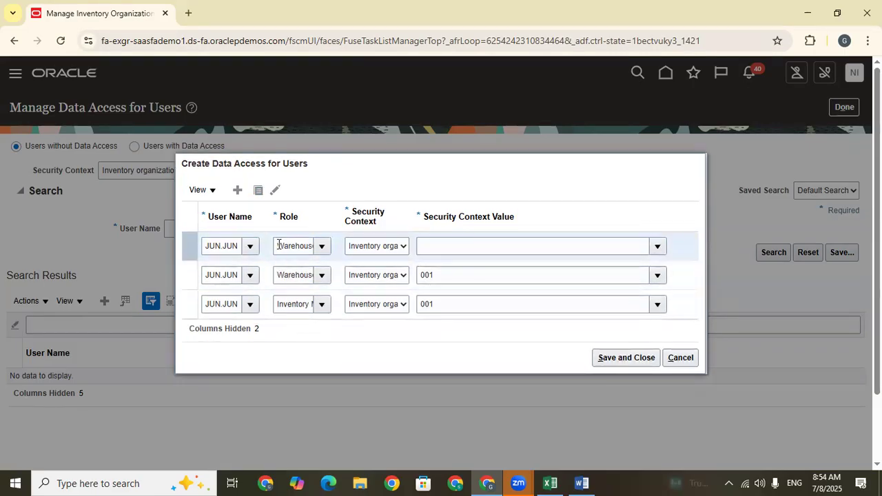
Set the new duplicate row to Warehouse Operator, Inventory organization and 001, and save the data access entries.
click(277, 242)
key(ctrl+a)
key(BackSpace)
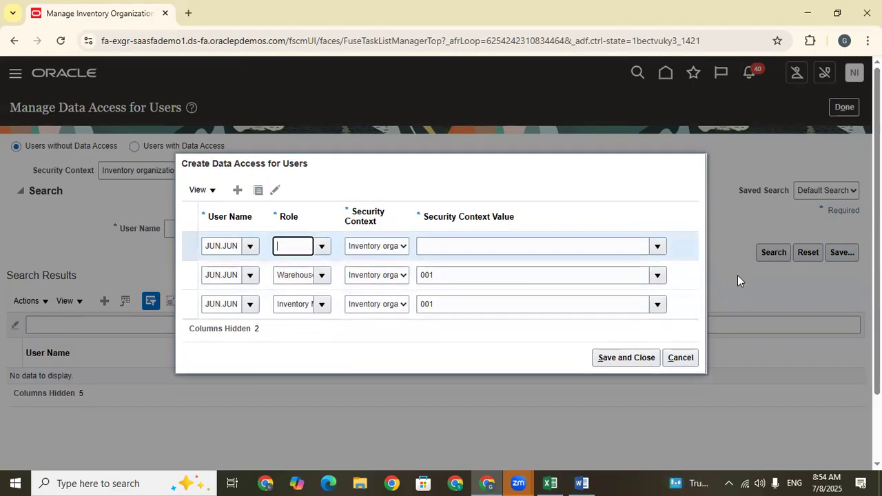
text(ware)
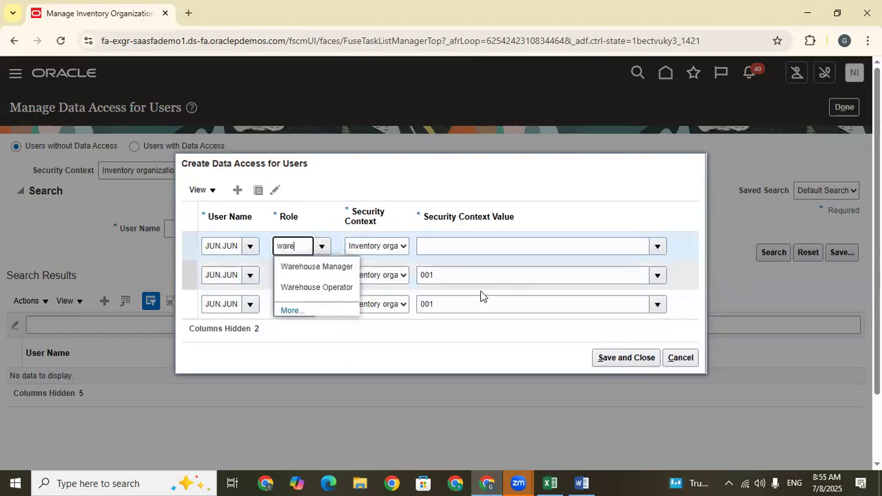
click(325, 291)
click(375, 246)
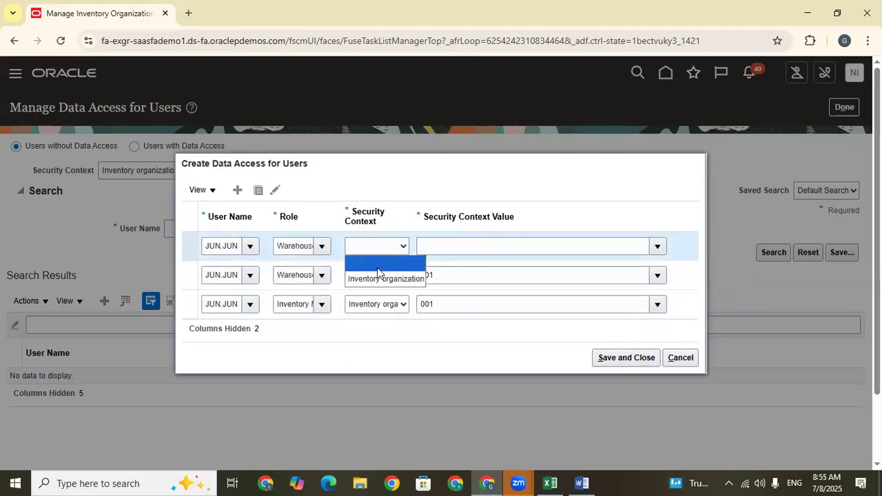
click(383, 280)
click(428, 249)
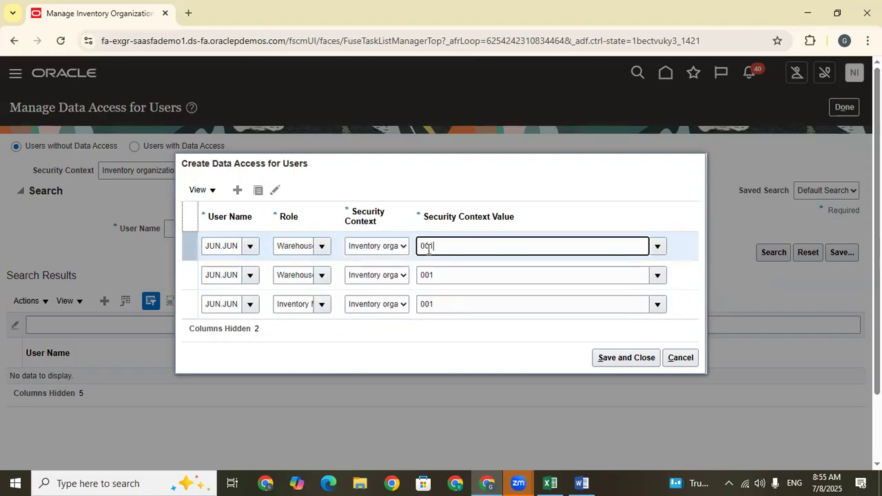
click(433, 266)
click(598, 358)
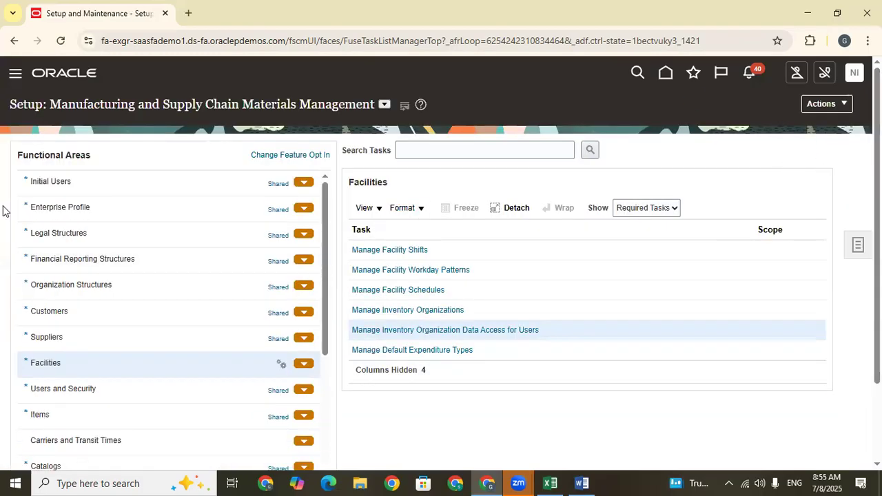
Submit the Retrieve Latest LDAP Changes process from the Run User and Roles Synchronization Process task.
click(427, 250)
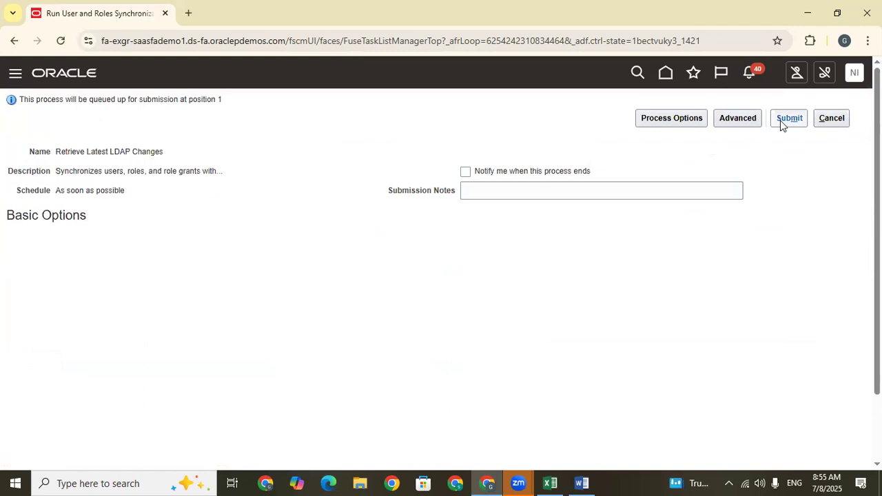
click(783, 118)
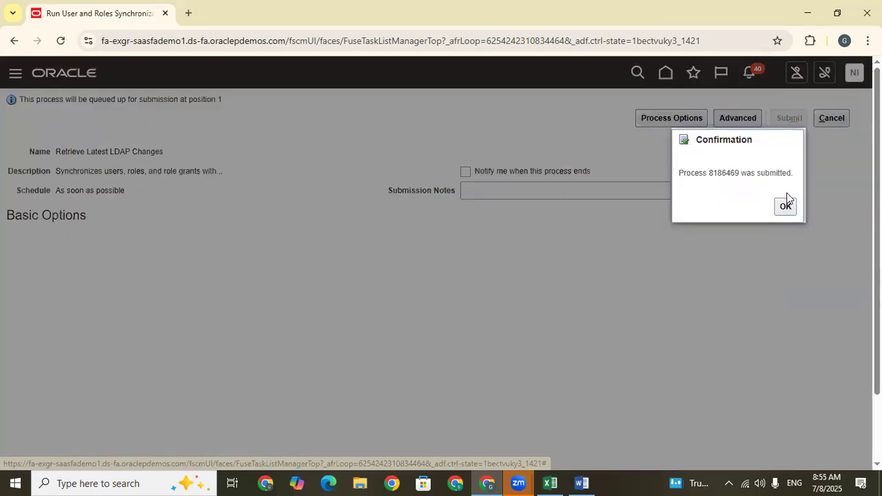
click(784, 207)
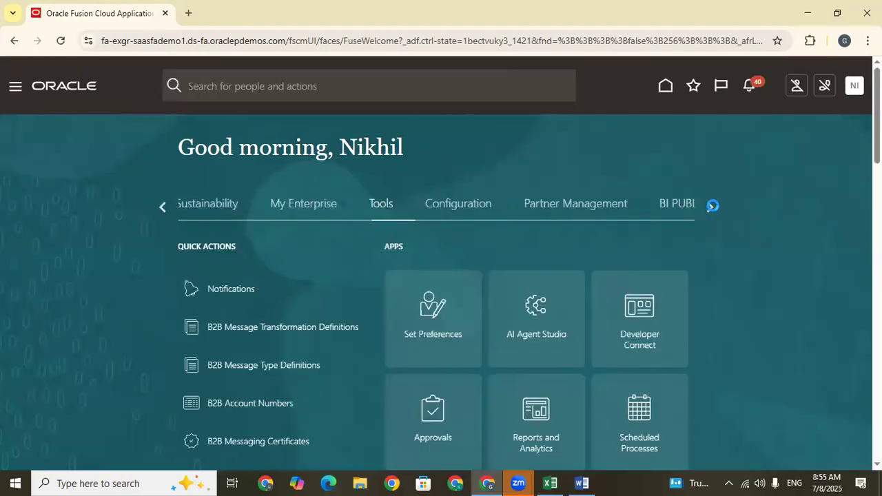
Find Scheduled Processes among the Tools apps on the home page.
click(713, 205)
click(164, 207)
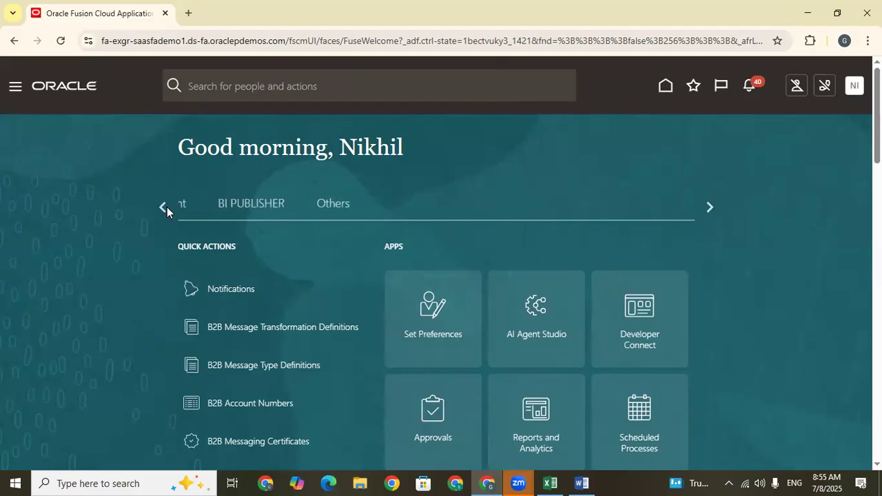
scroll(604, 271, down, 3)
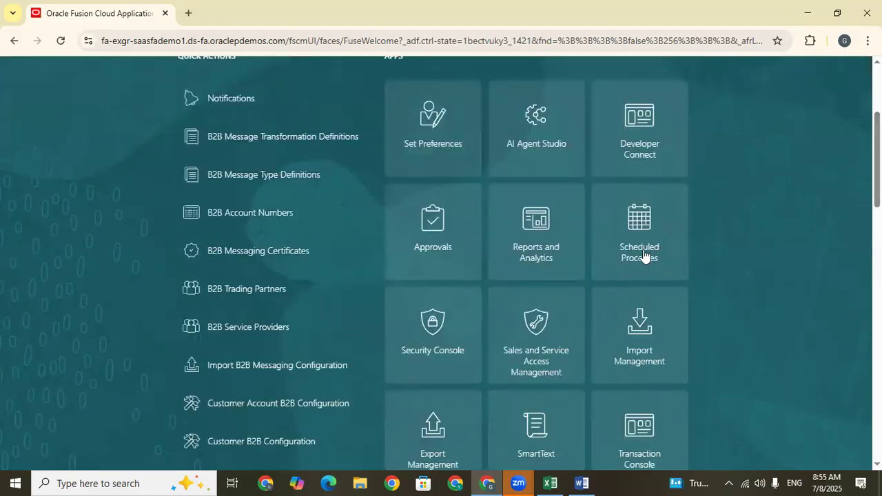
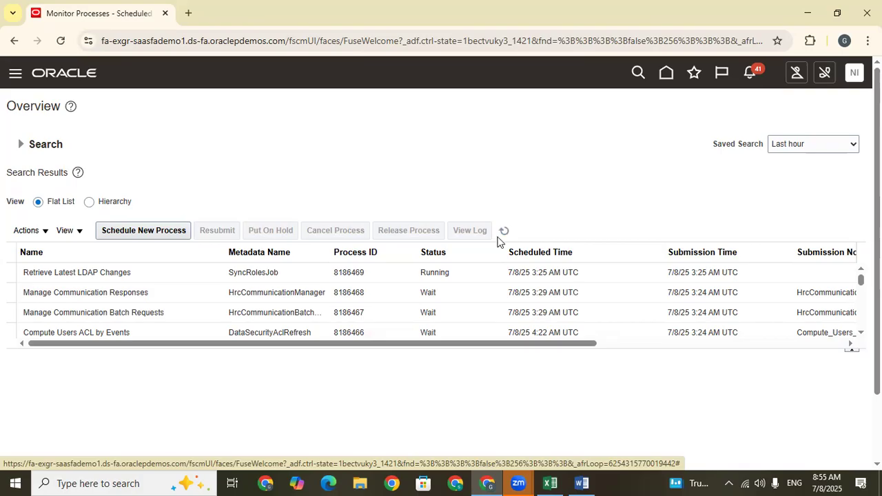
Refresh the scheduled processes list to check the status of Retrieve Latest LDAP Changes.
click(502, 232)
click(400, 275)
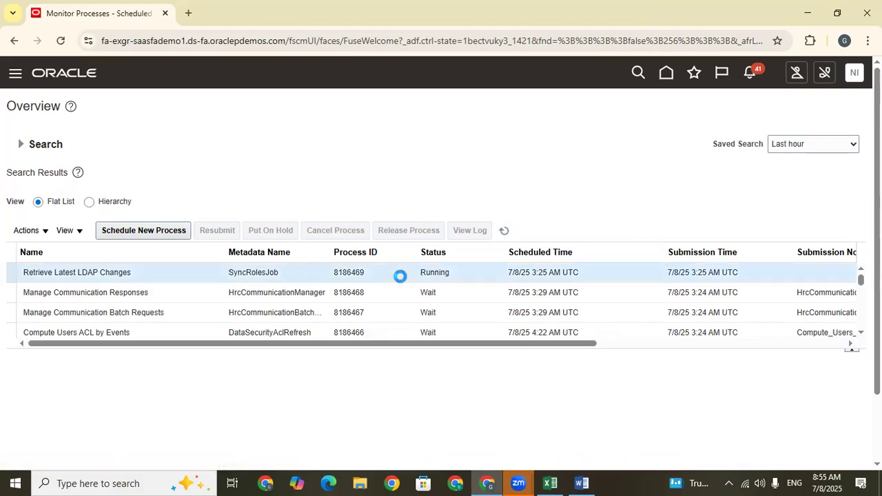
click(503, 232)
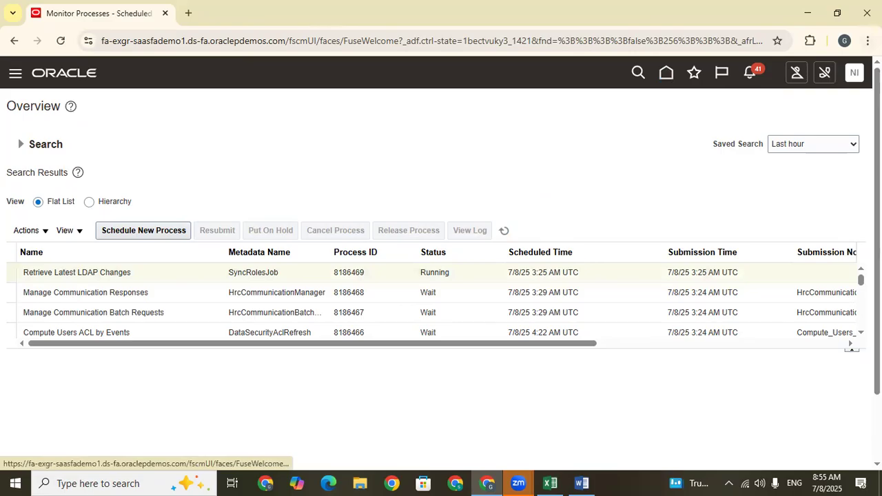
Sign out and back in, and expand the full list of Supply Chain Execution quick actions on the home page.
click(854, 73)
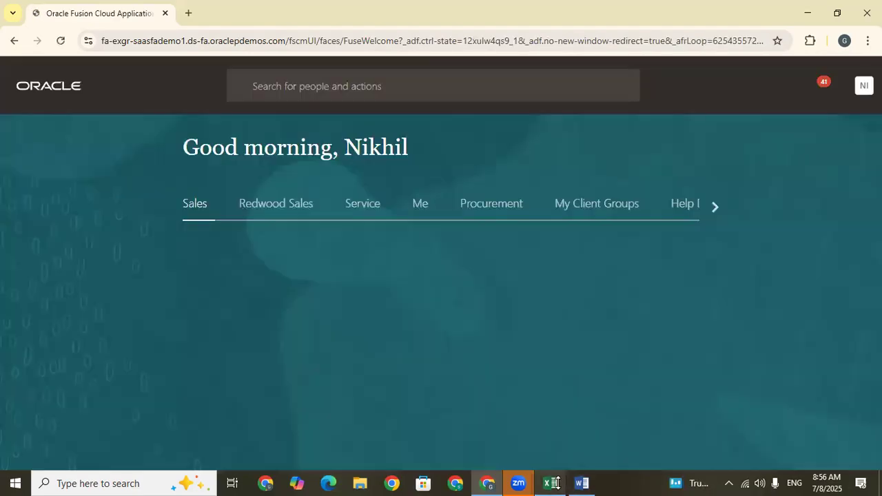
click(711, 210)
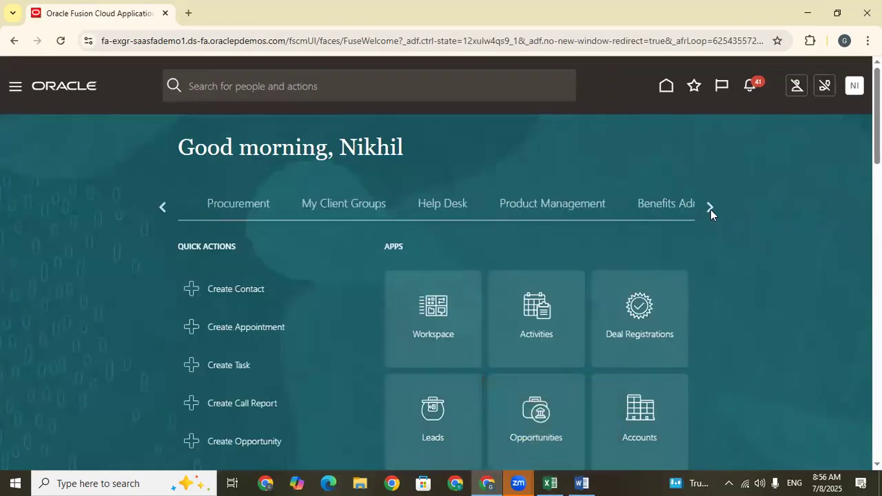
click(711, 209)
click(710, 210)
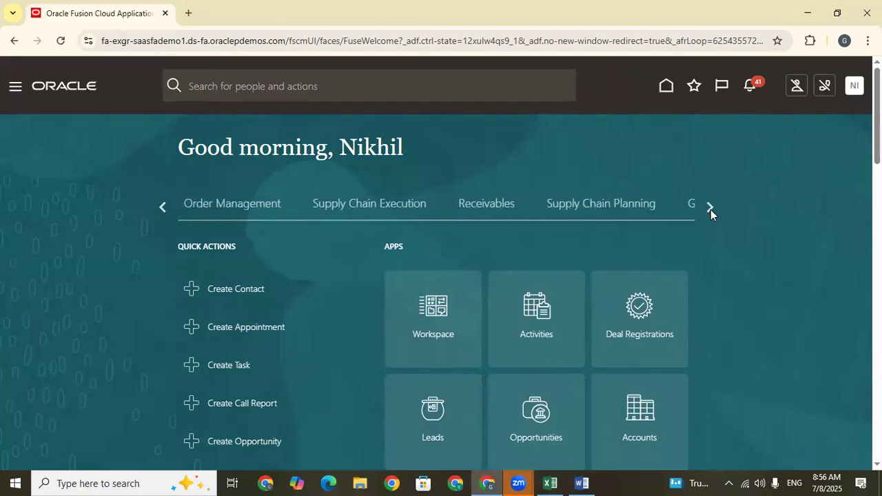
click(377, 205)
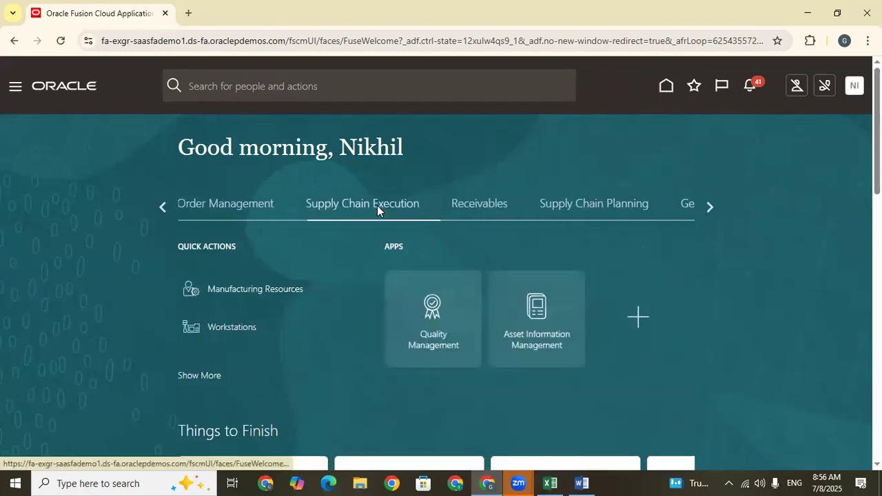
click(199, 375)
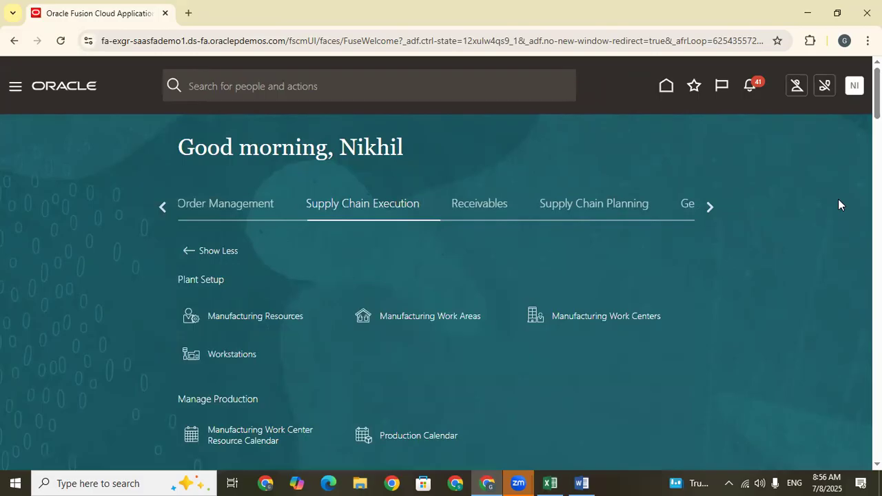
Look through the Supply Chain Execution quick actions for the inventory and receiving tasks.
scroll(441, 276, down, 7)
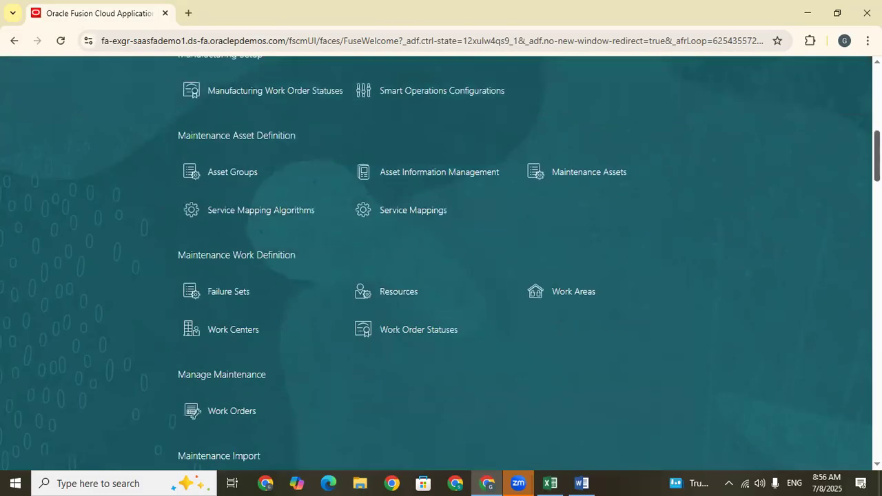
scroll(441, 276, down, 4)
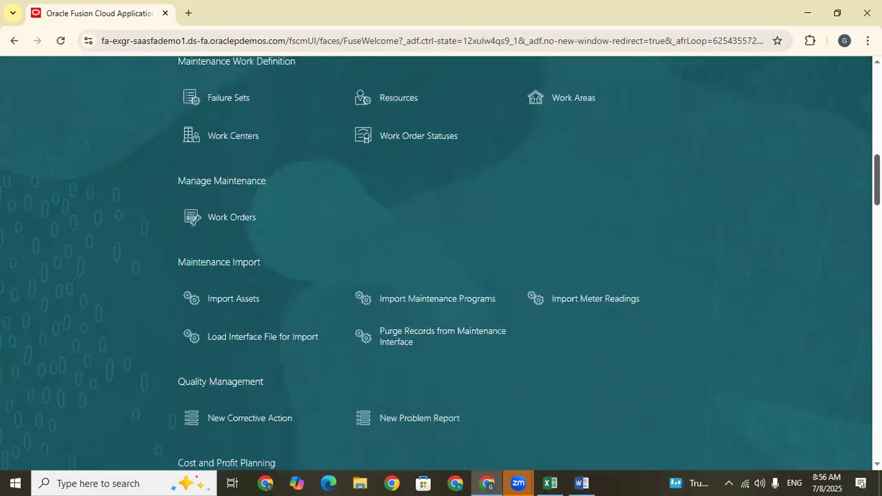
scroll(441, 276, down, 4)
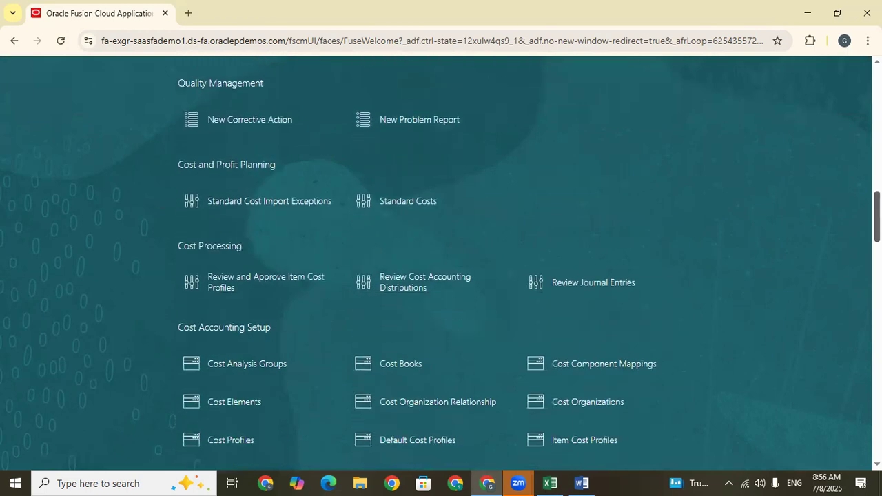
scroll(441, 275, down, 8)
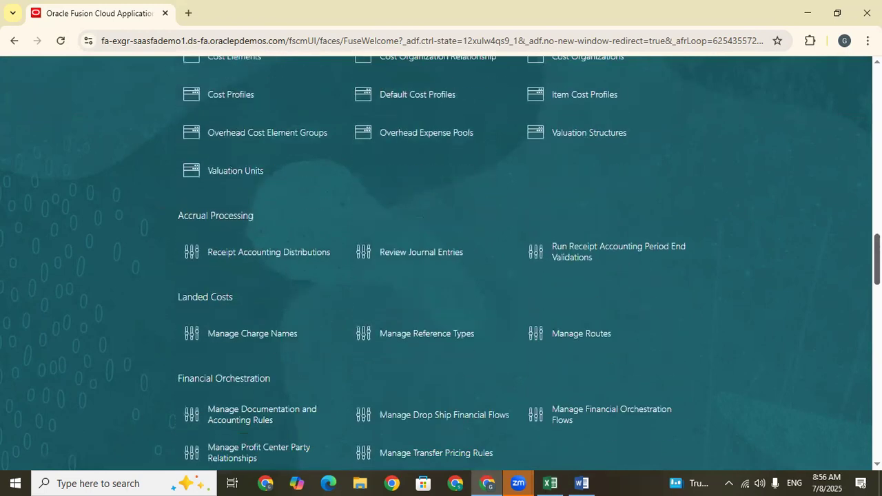
scroll(441, 275, down, 1)
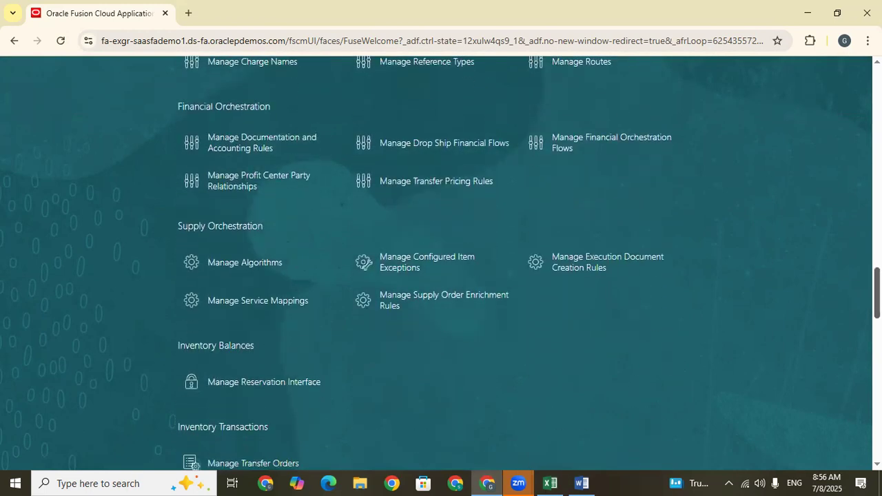
scroll(441, 275, down, 3)
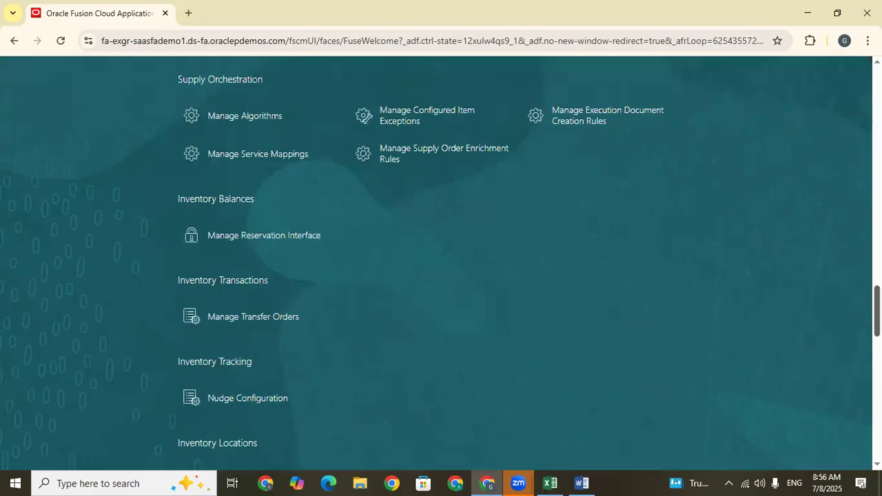
scroll(441, 275, down, 2)
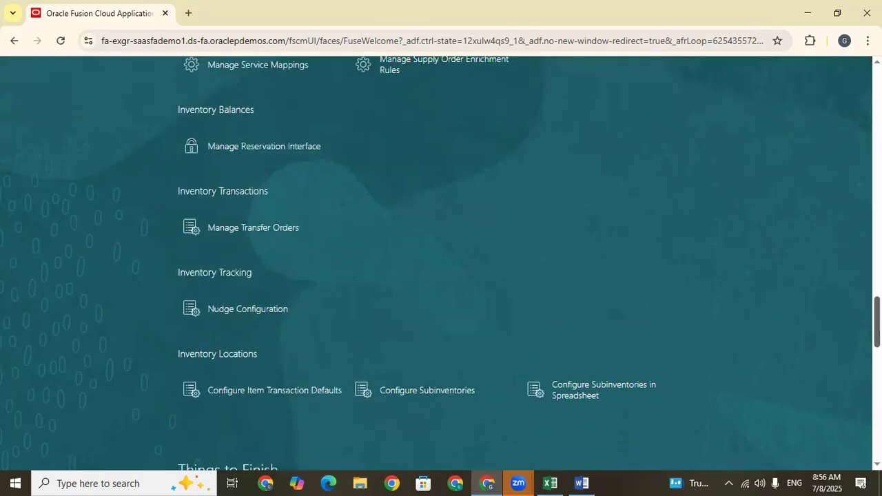
scroll(441, 276, down, 2)
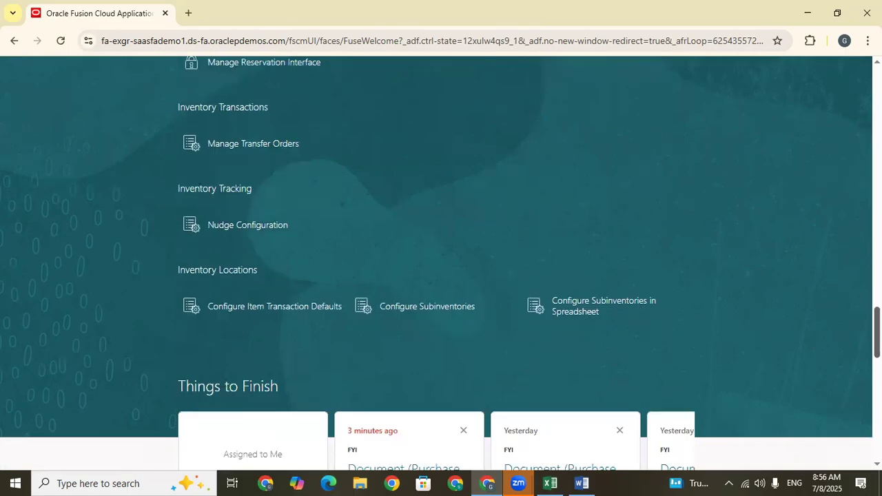
scroll(441, 275, up, 7)
scroll(441, 275, up, 4)
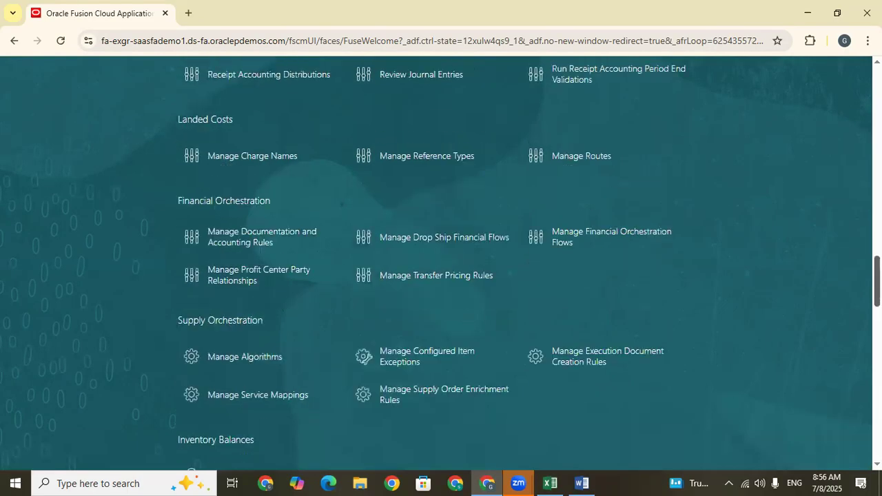
scroll(441, 275, down, 2)
scroll(441, 276, up, 15)
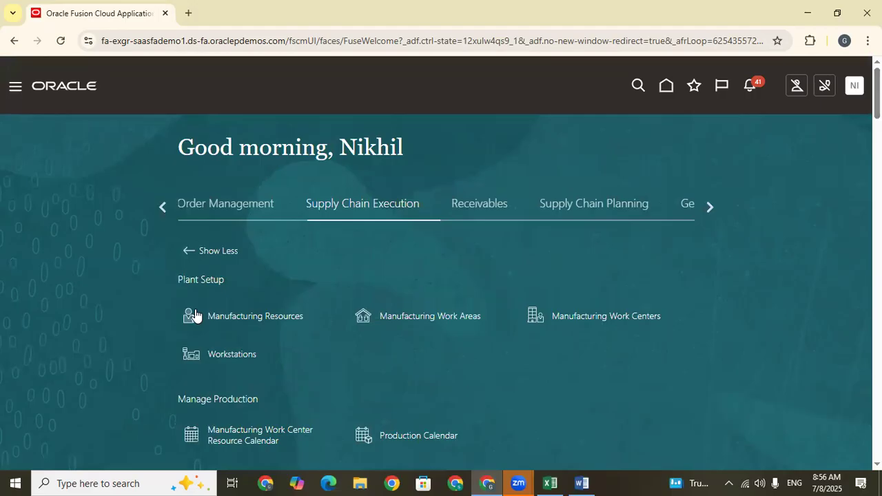
Check which apps the navigation menu lists under Supply Chain Execution, and return to the home page.
drag(503, 186, 505, 222)
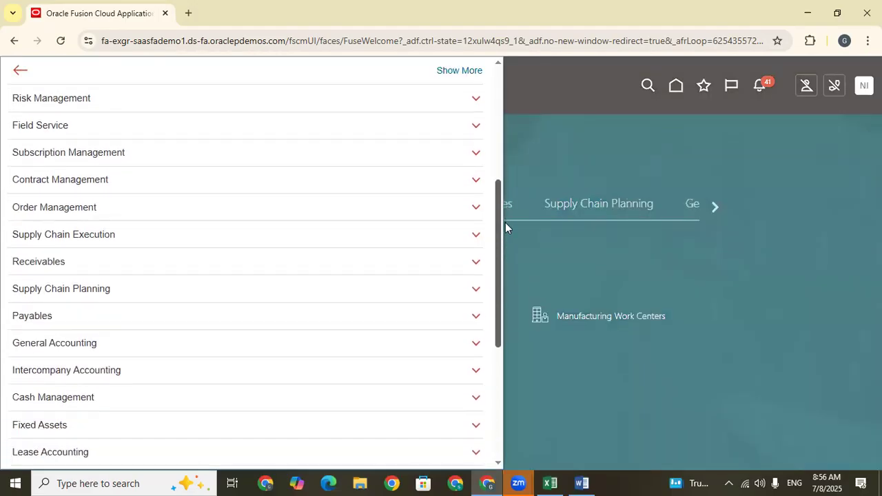
click(114, 237)
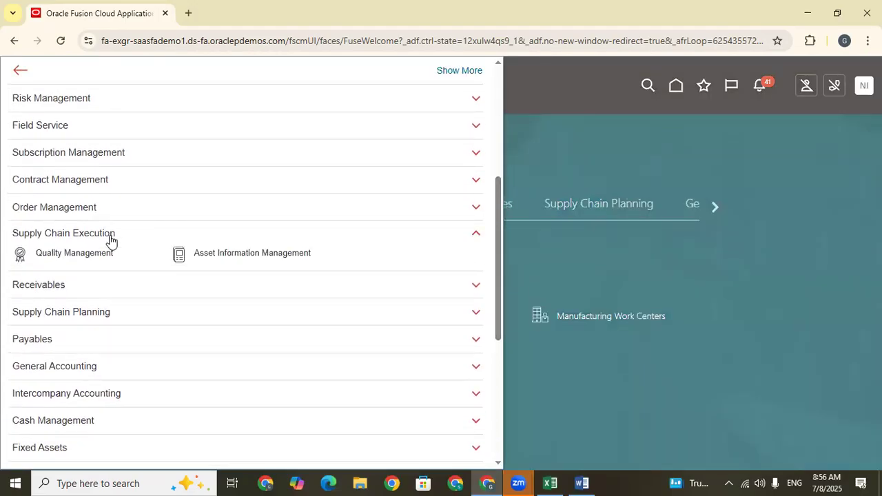
click(677, 85)
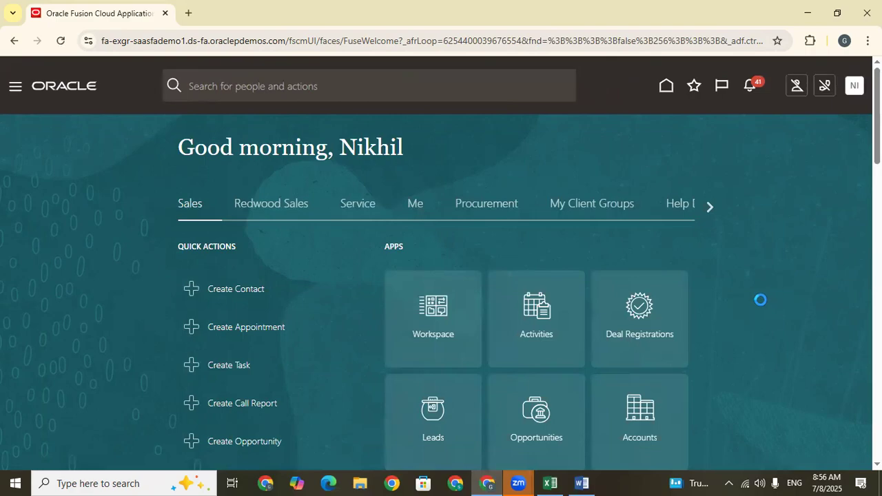
Switch to the April Demo SHeet workbook in Excel and go to the empty rows below the Create PO entry.
click(551, 482)
key(Down)
click(303, 422)
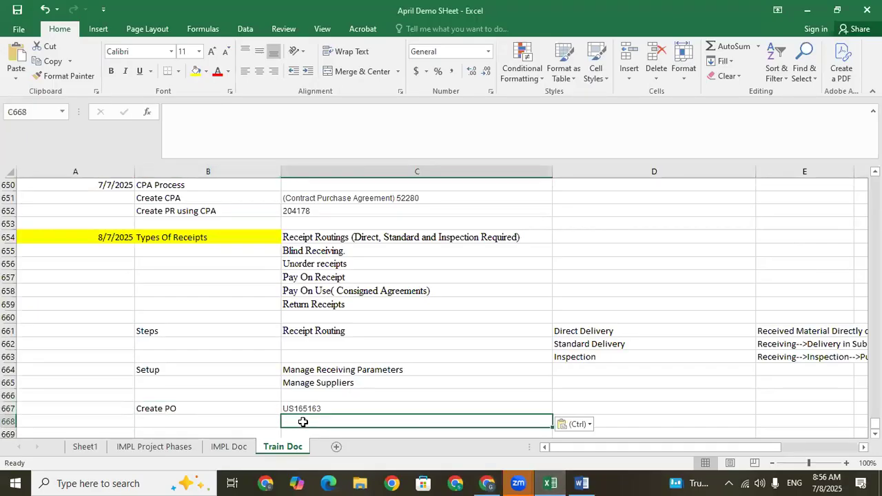
scroll(302, 422, down, 2)
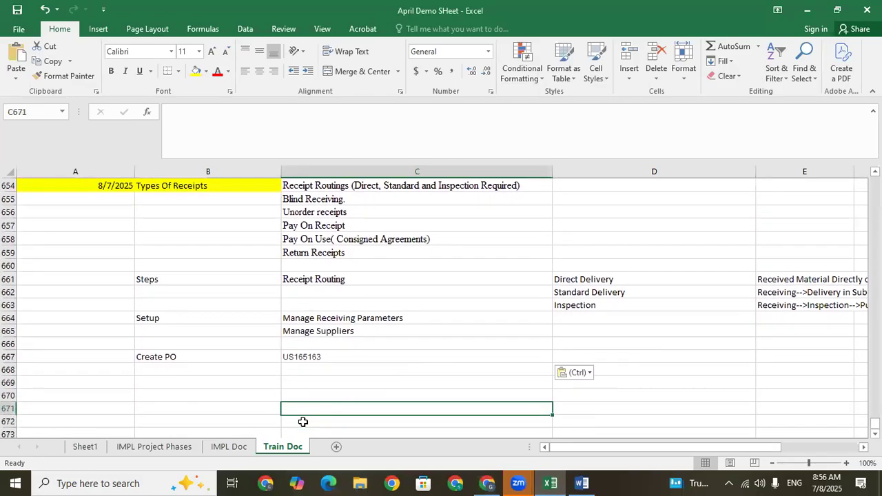
text(Rece)
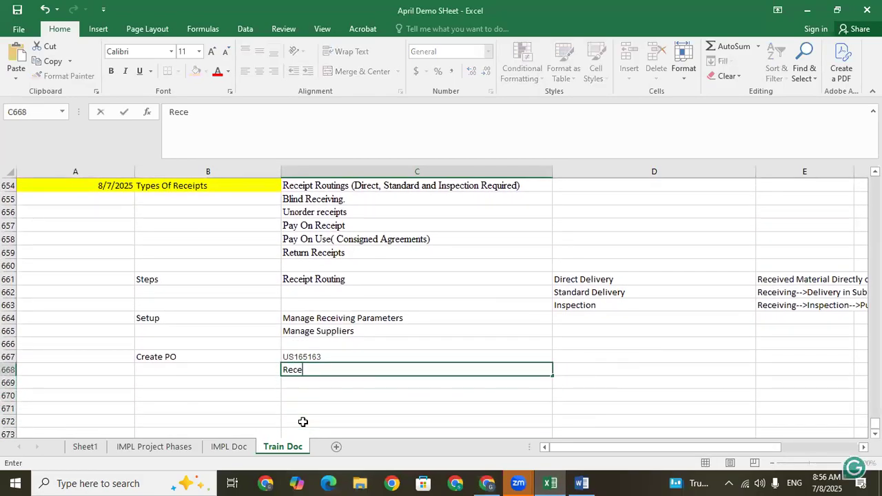
text(ive the Mate)
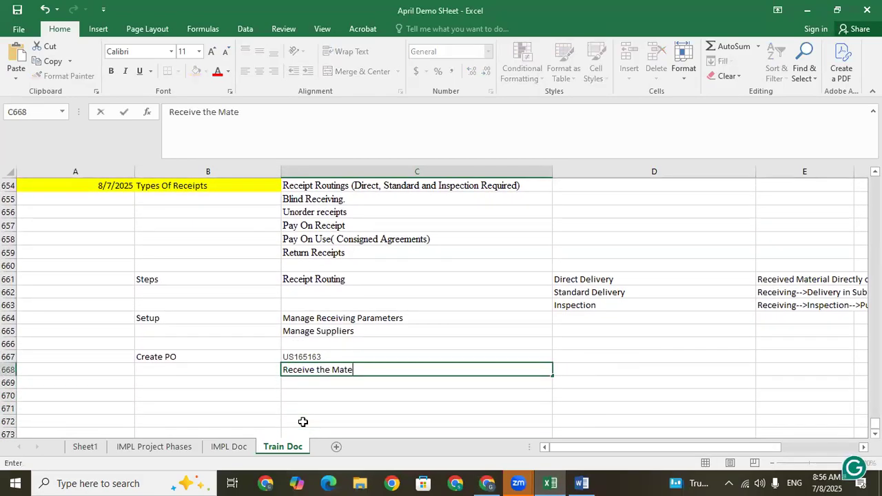
key(BackSpace)
key(BackSpace)
key(BackSpace)
key(BackSpace)
key(BackSpace)
key(BackSpace)
key(BackSpace)
key(BackSpace)
key(BackSpace)
key(BackSpace)
key(BackSpace)
key(BackSpace)
key(BackSpace)
key(BackSpace)
key(BackSpace)
key(BackSpace)
key(BackSpace)
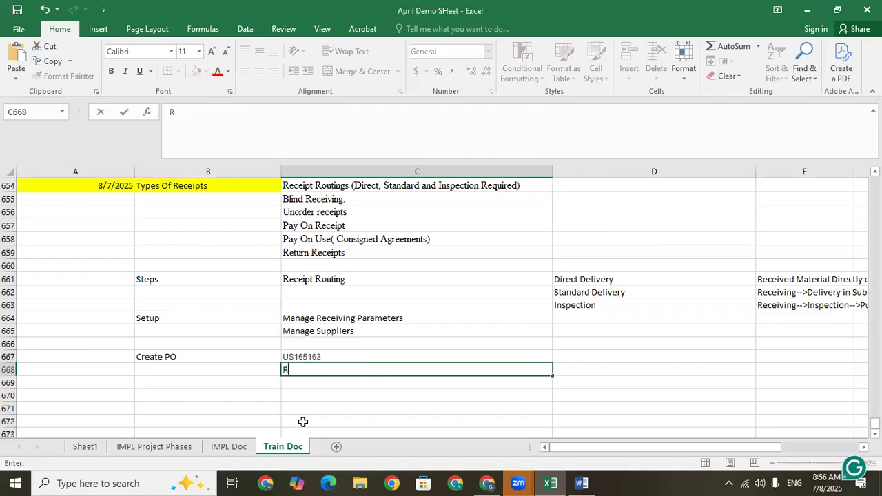
Enter "Receive the Material in Inv" in cell B668, directly below Create PO.
click(245, 369)
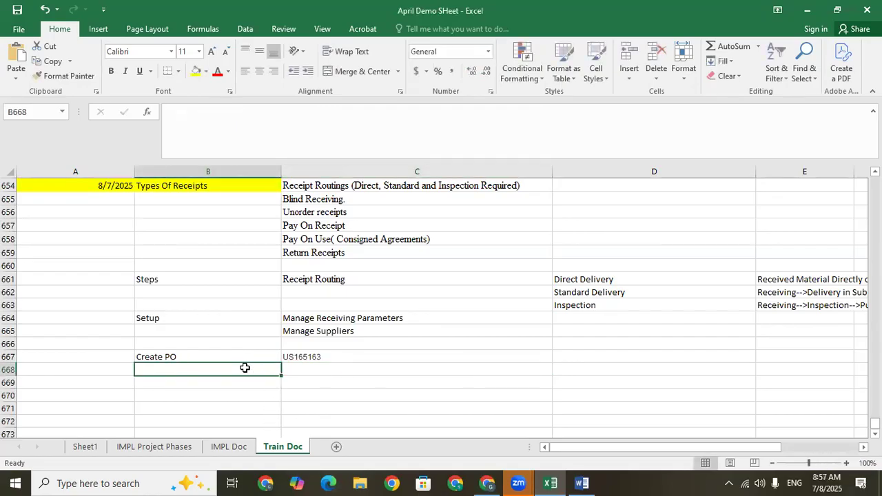
text(Receive the M)
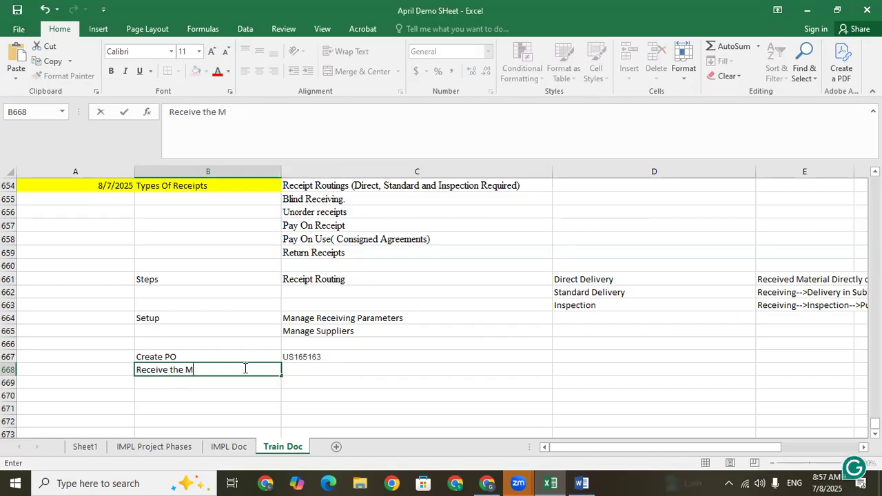
text(aterial in Inv)
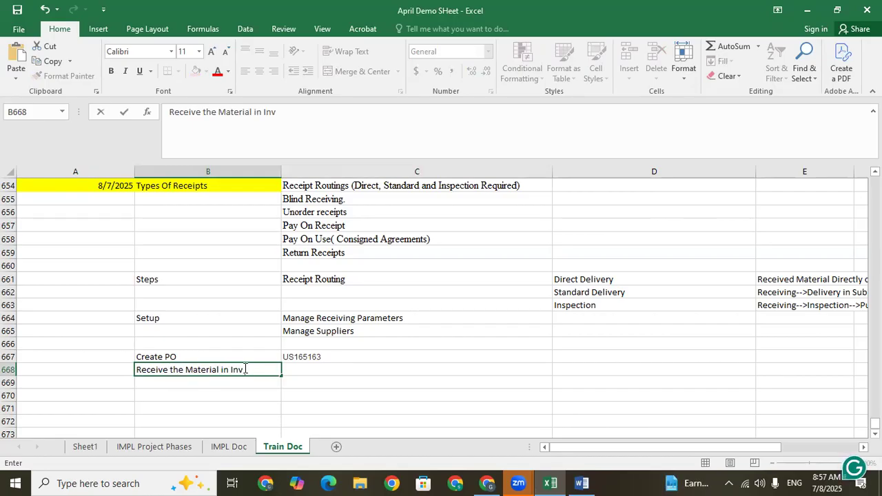
click(354, 375)
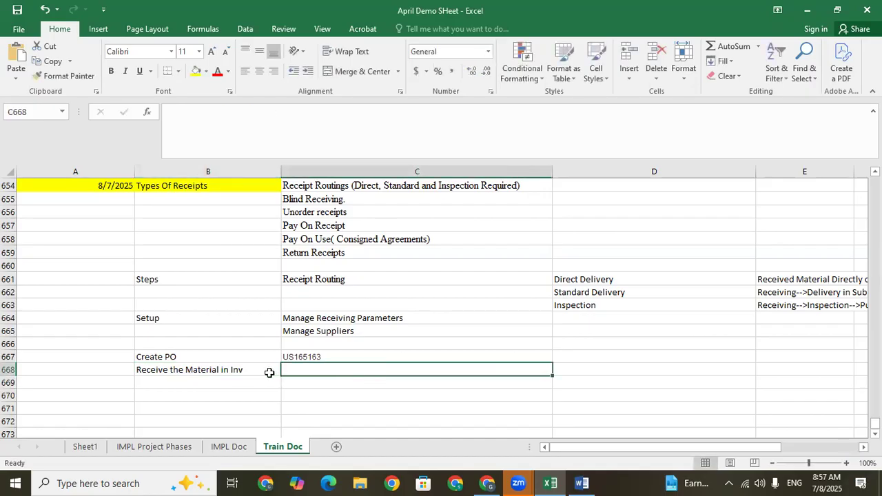
Switch back to Oracle Fusion in the browser, sign out of the account and sign in again.
click(496, 477)
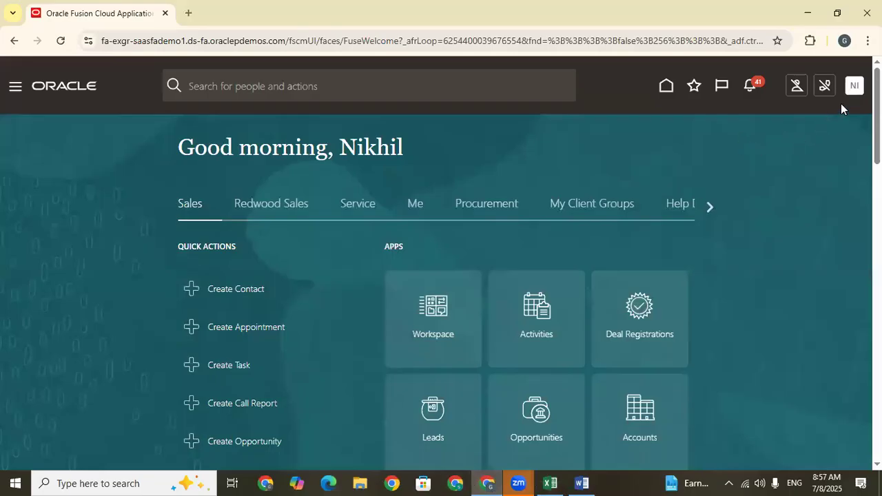
click(854, 85)
click(822, 116)
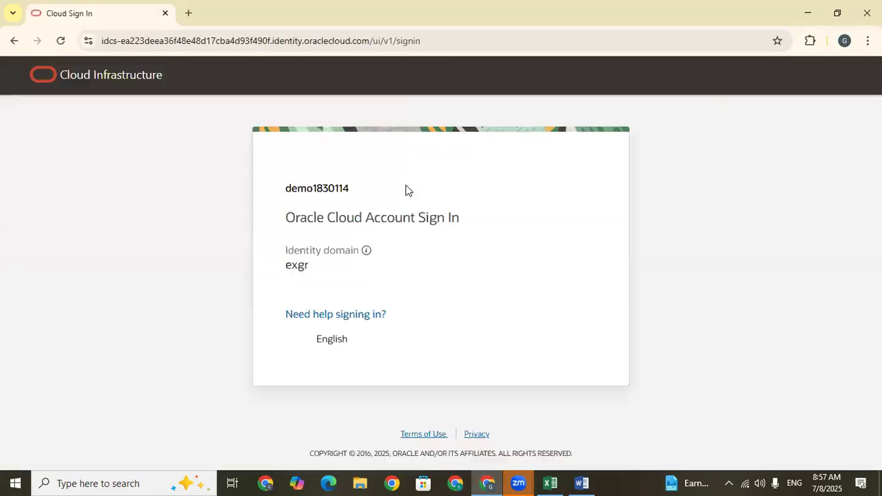
click(331, 422)
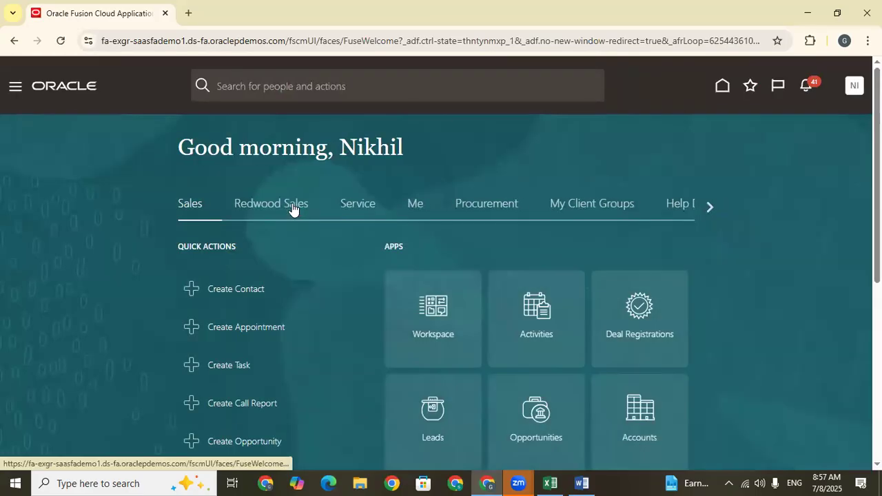
Check which apps the app selection list offers under Supply Chain Execution, and cancel without changing the selection.
click(710, 206)
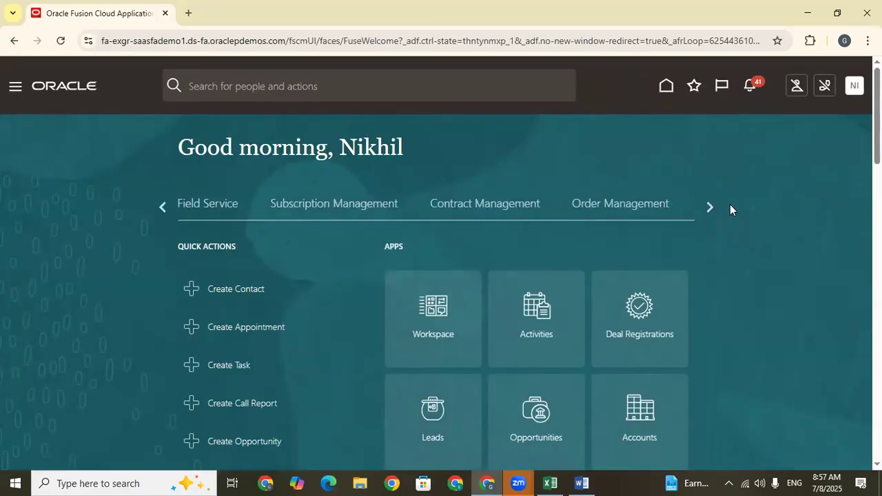
click(433, 204)
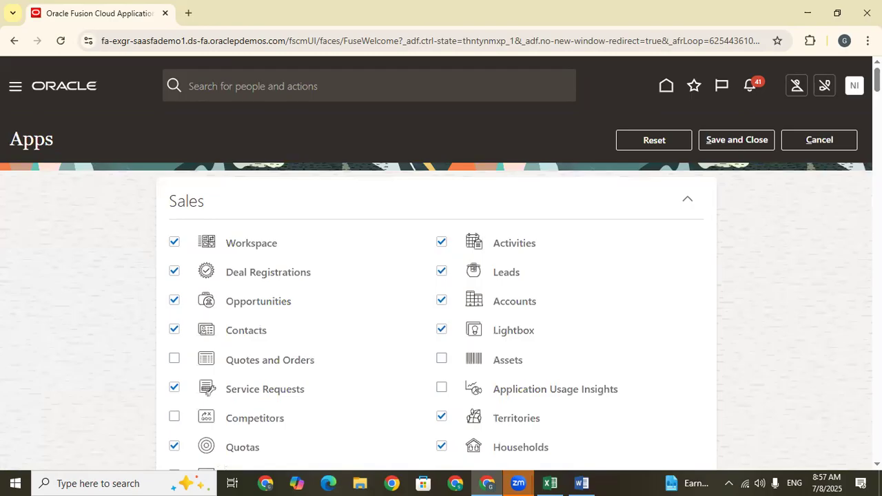
scroll(207, 390, down, 20)
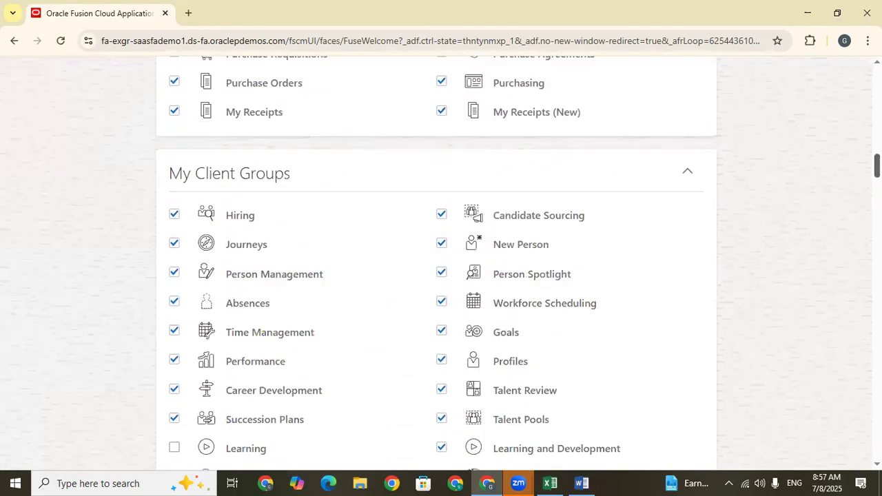
scroll(441, 262, down, 12)
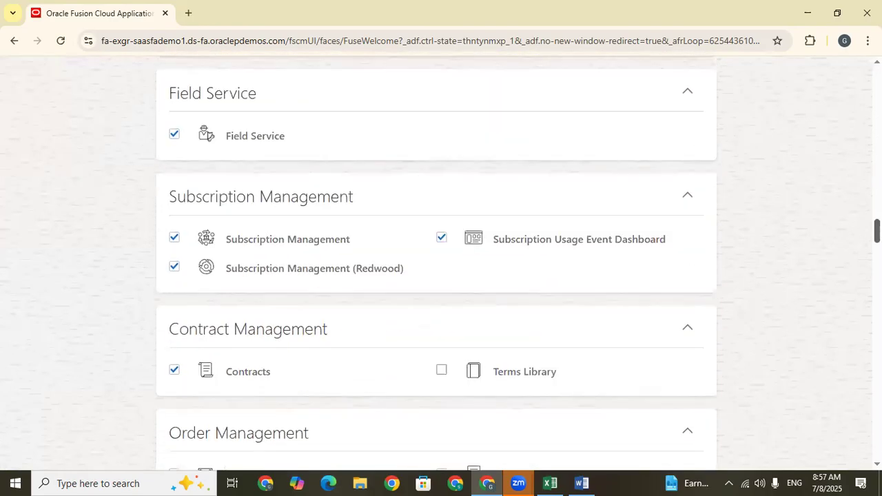
scroll(442, 262, down, 1)
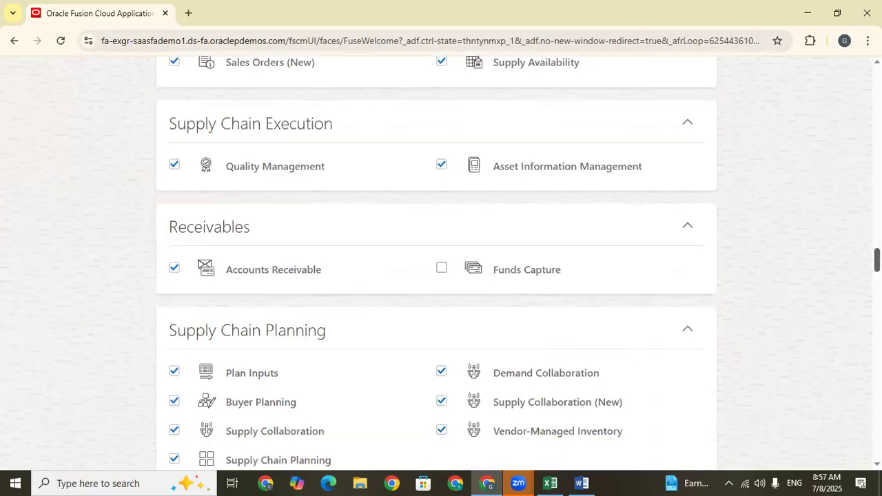
drag(877, 260, 878, 80)
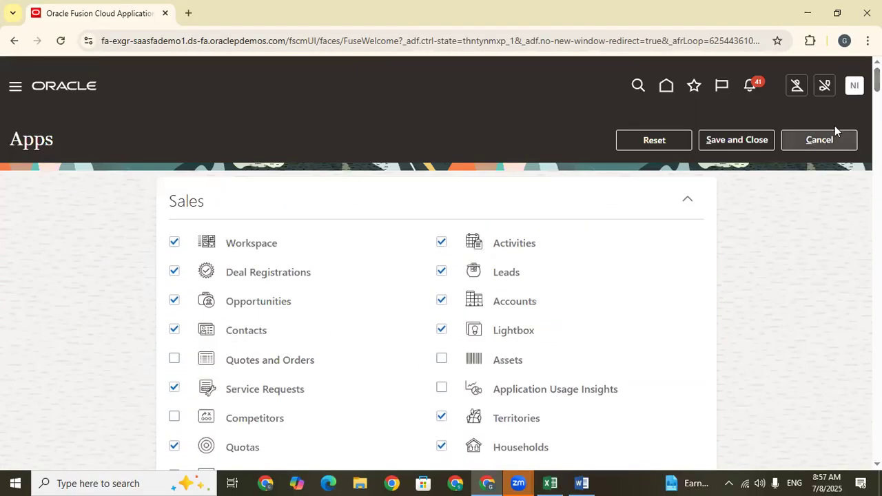
click(831, 144)
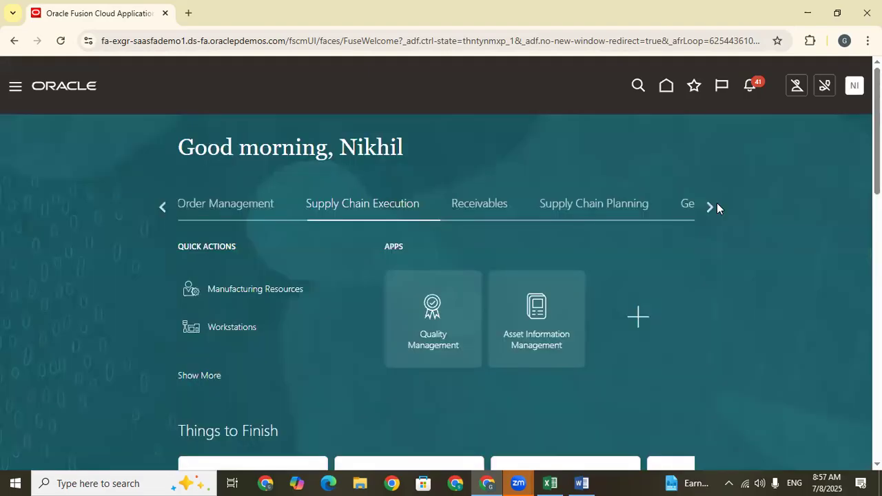
Go to Scheduled Processes among the Tools apps and refresh the process list.
click(710, 207)
click(710, 207)
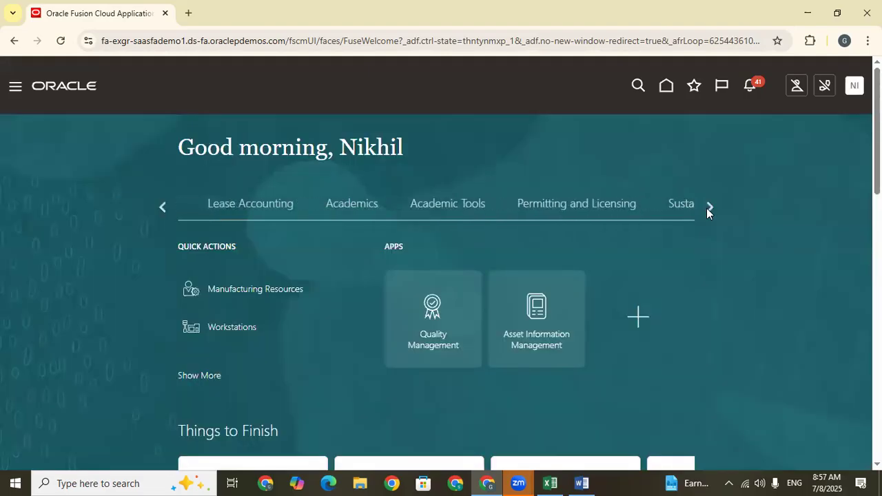
click(711, 206)
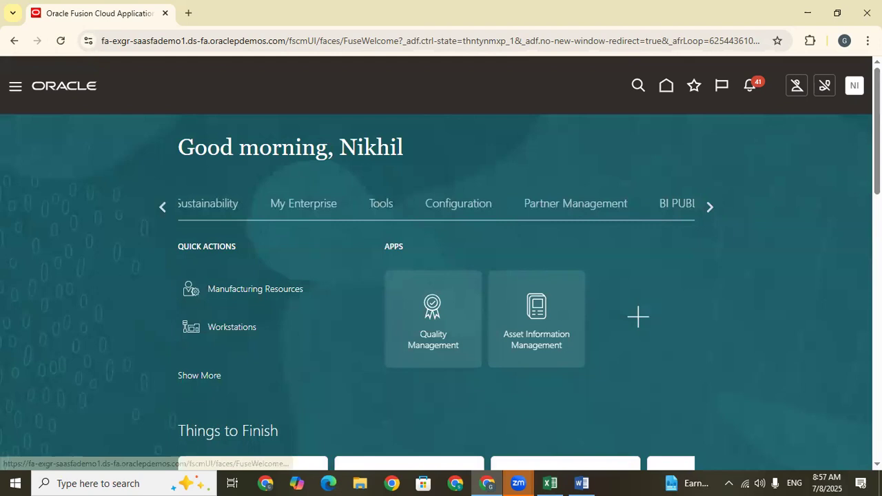
click(382, 204)
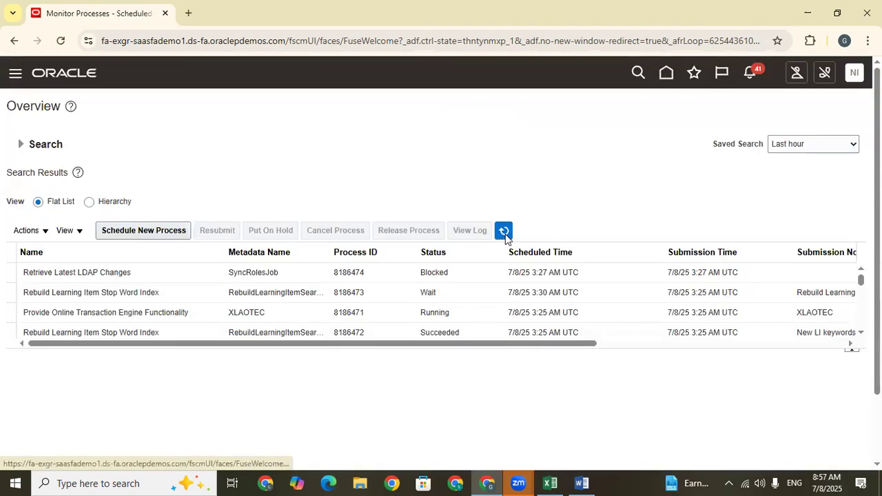
click(504, 233)
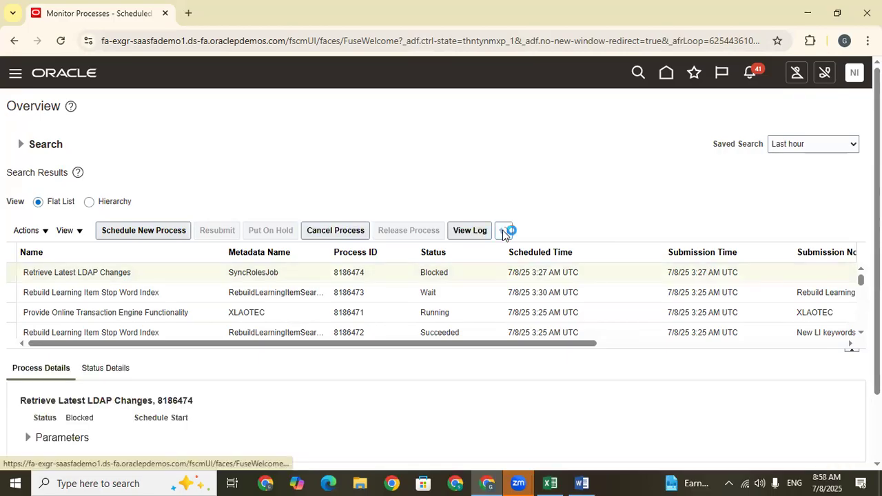
Check the status and log of the Retrieve Latest LDAP Changes process, refreshing the list in between.
click(472, 270)
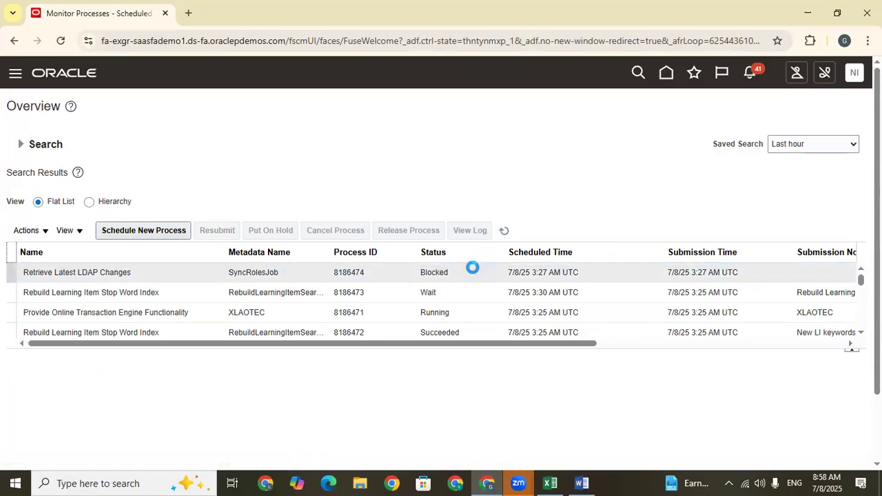
click(505, 231)
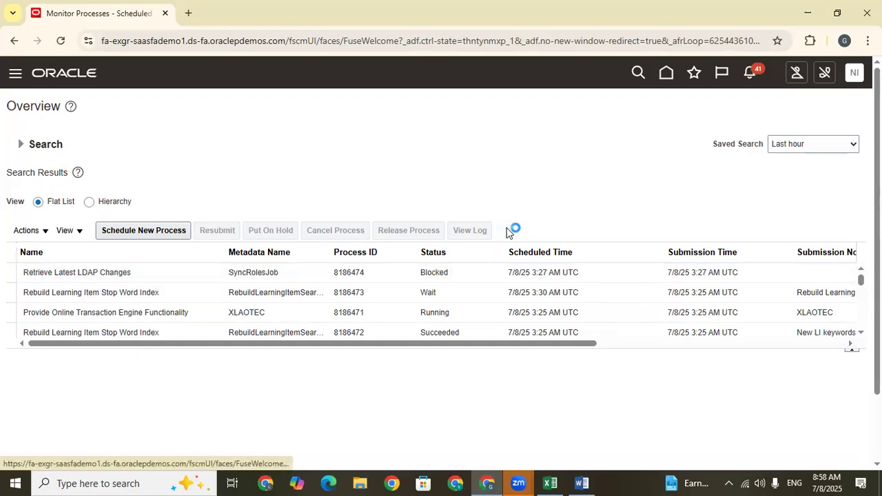
click(463, 270)
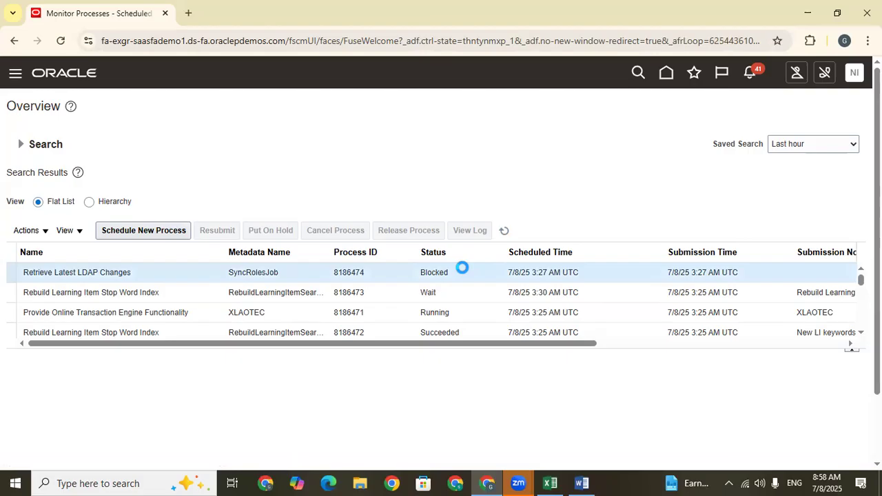
click(467, 231)
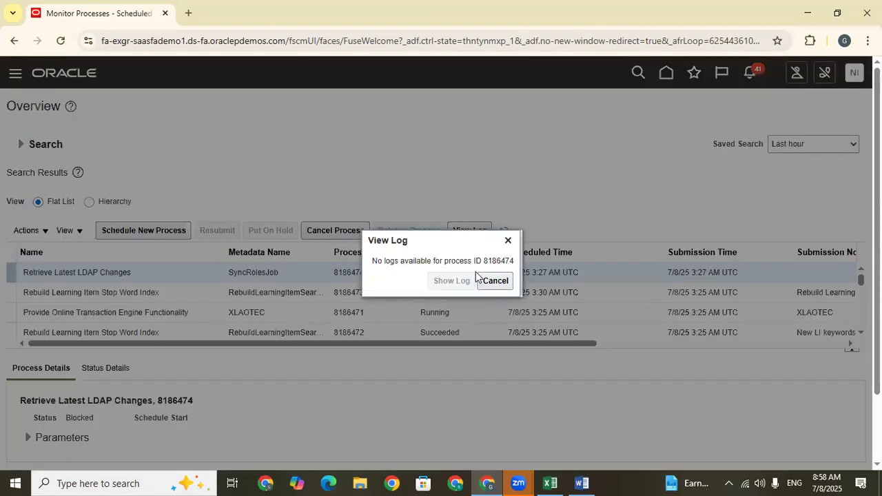
click(509, 241)
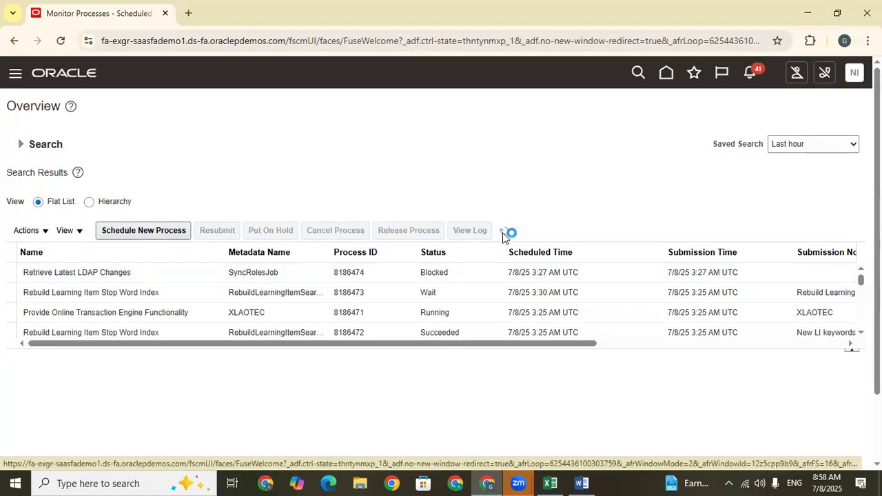
click(474, 274)
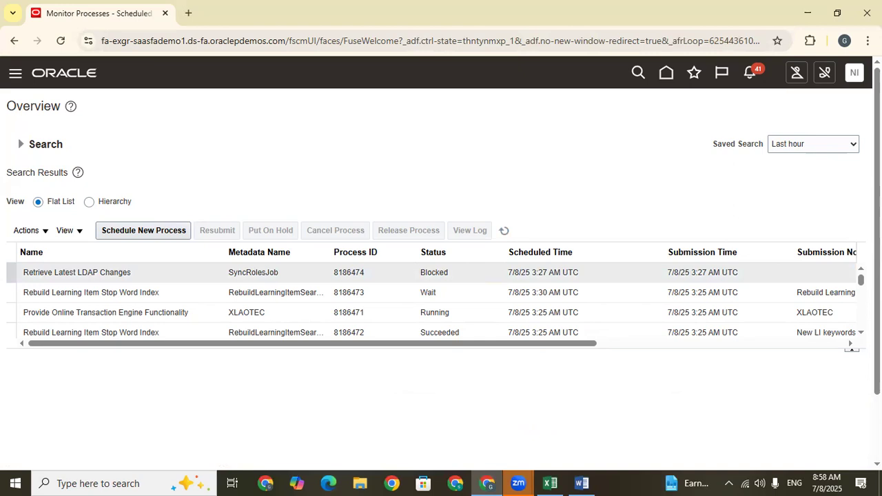
scroll(441, 276, down, 1)
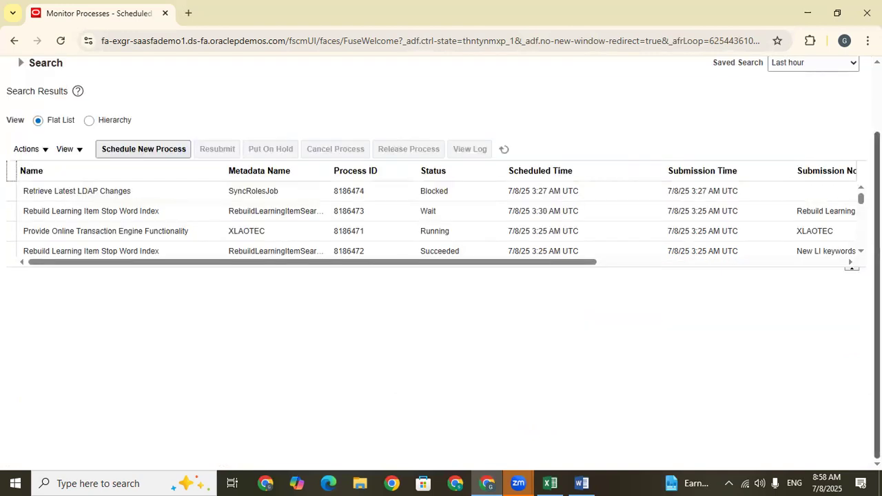
scroll(831, 103, up, 1)
Return to the home page, sign out of the account and sign in again.
click(666, 73)
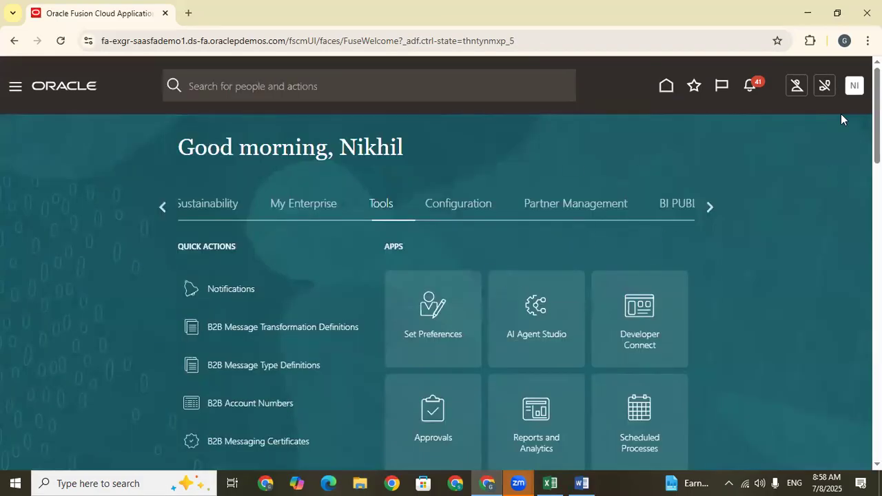
click(854, 85)
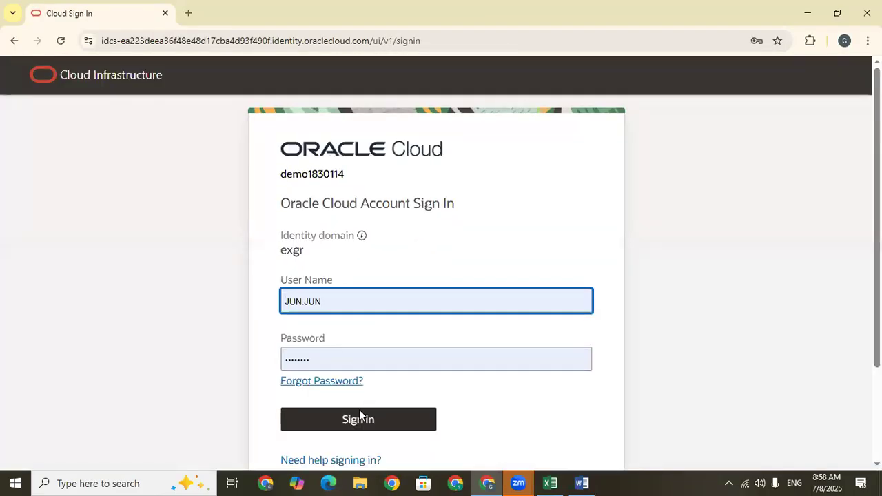
click(359, 417)
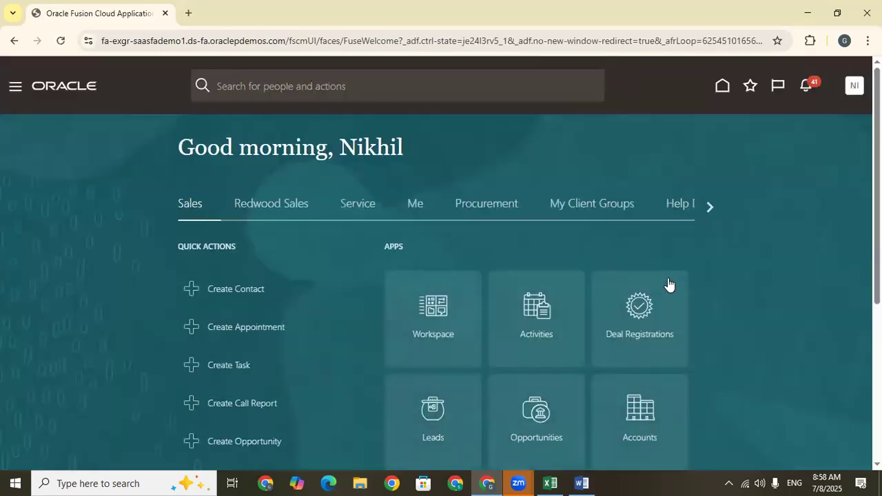
Check again which apps Supply Chain Execution shows on the home page, and reload the home page.
click(710, 207)
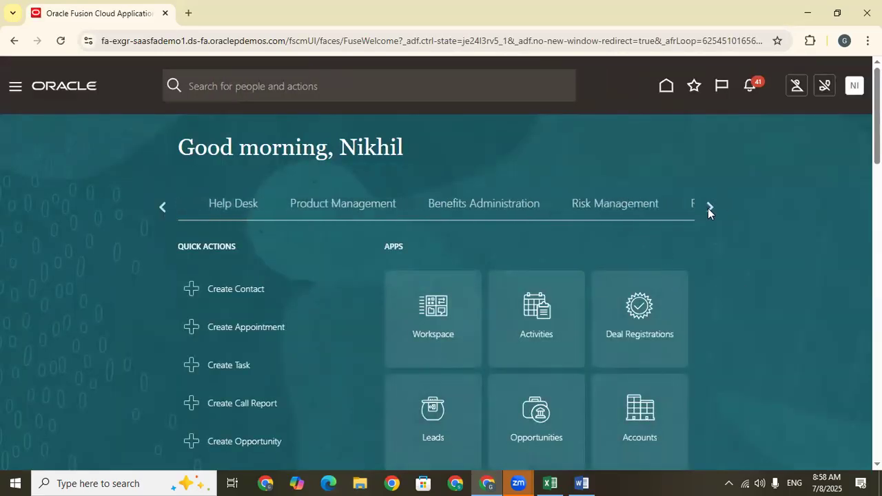
click(708, 208)
click(708, 208)
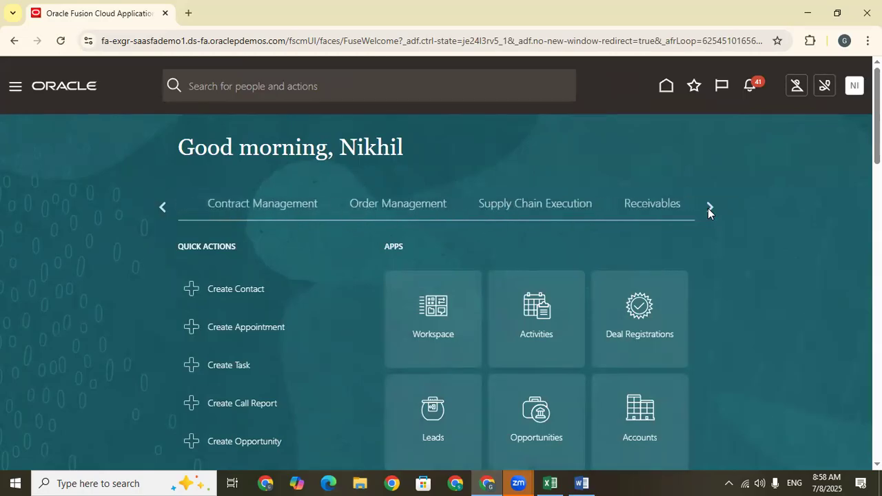
click(379, 204)
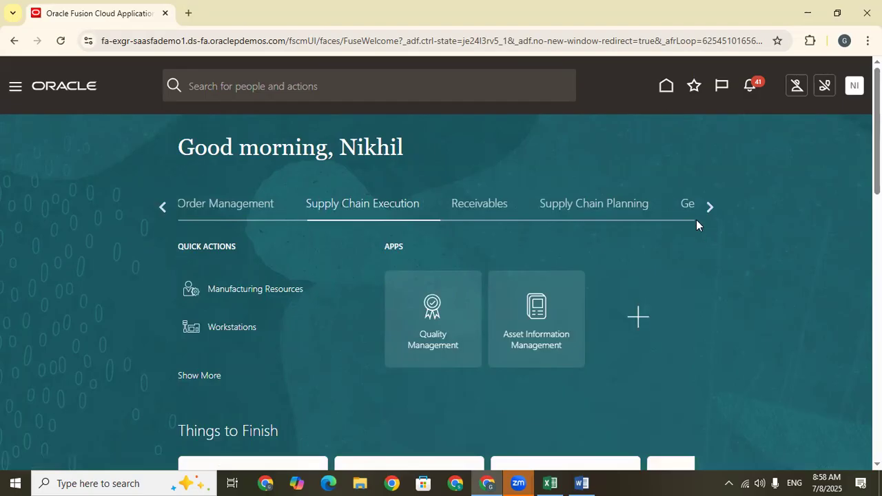
click(710, 207)
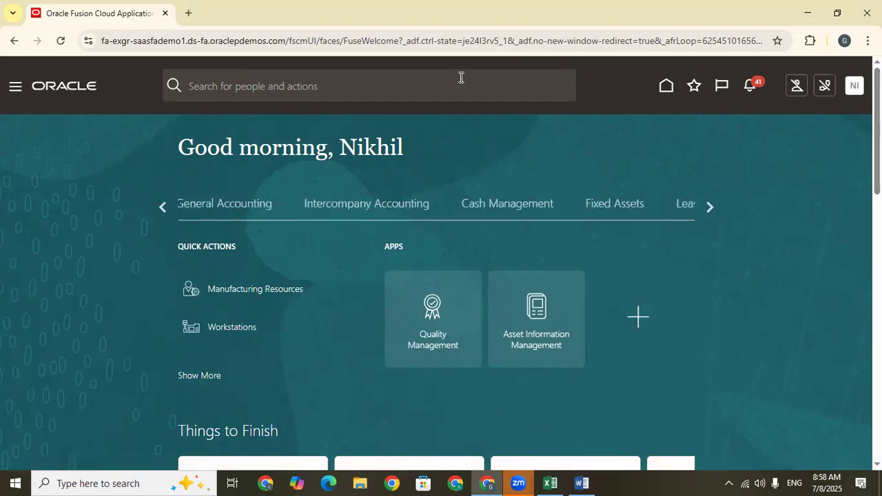
click(666, 89)
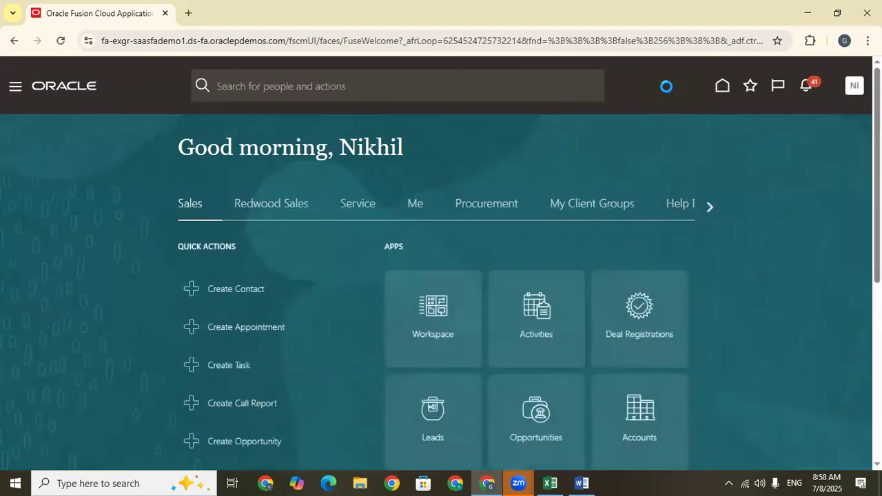
Open the Security Console from the Tools apps.
click(711, 207)
click(711, 207)
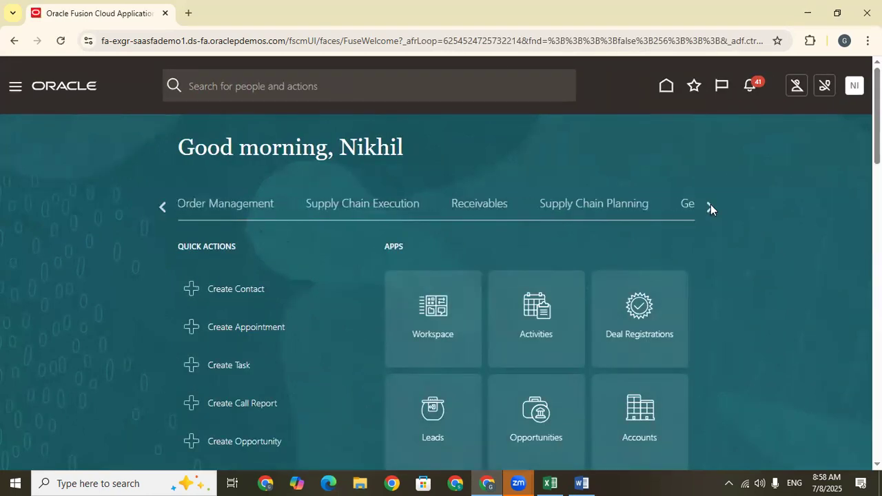
click(710, 207)
click(710, 207)
click(710, 207)
click(710, 207)
click(399, 203)
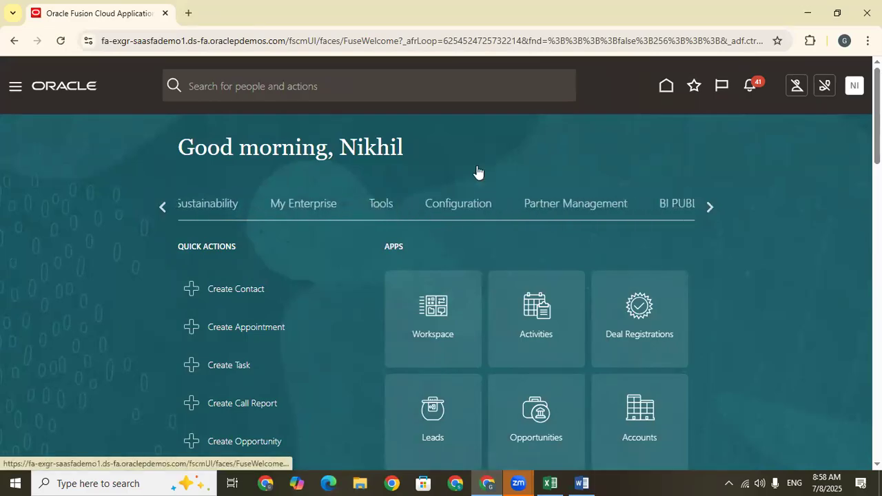
scroll(677, 322, down, 2)
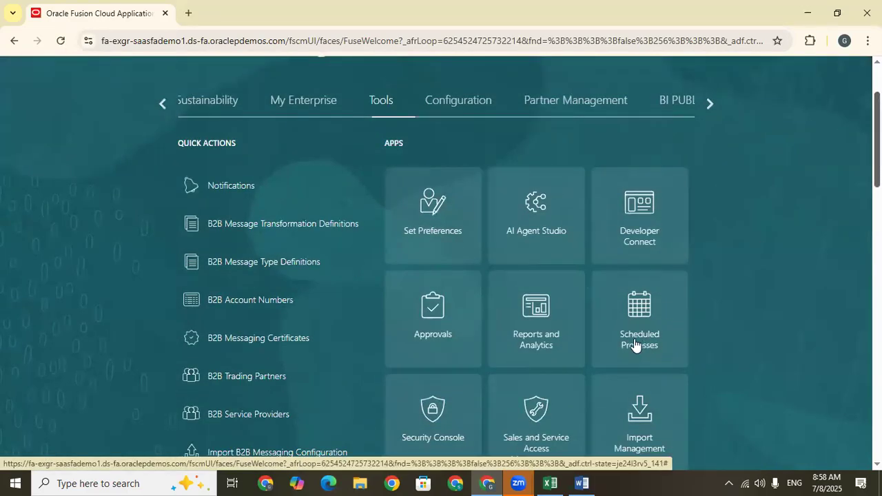
scroll(712, 339, down, 2)
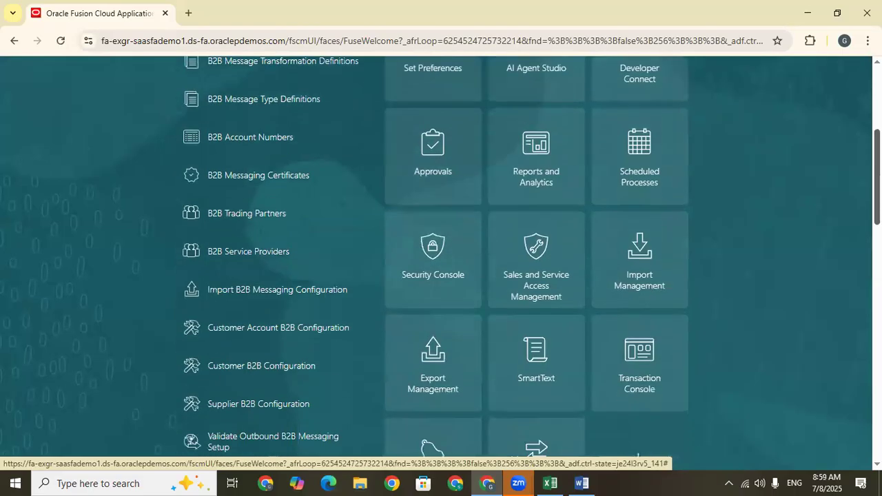
click(435, 264)
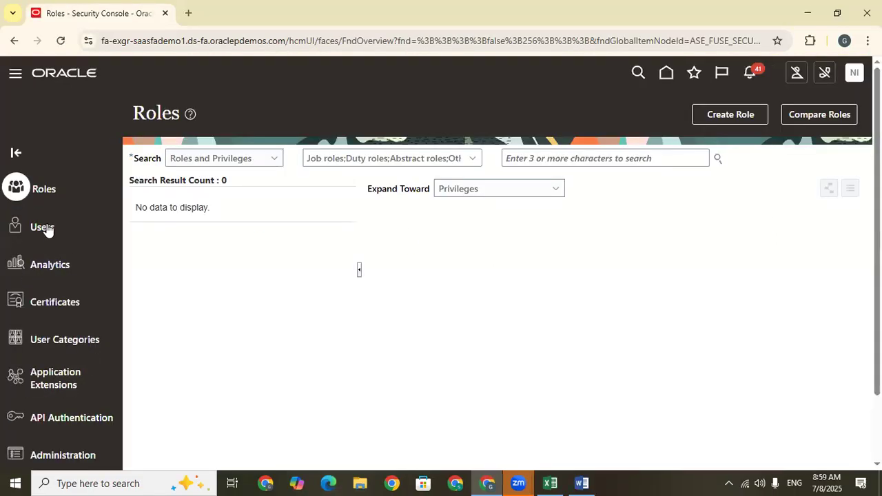
Search the Security Console's user accounts for user names containing "JUN".
click(44, 227)
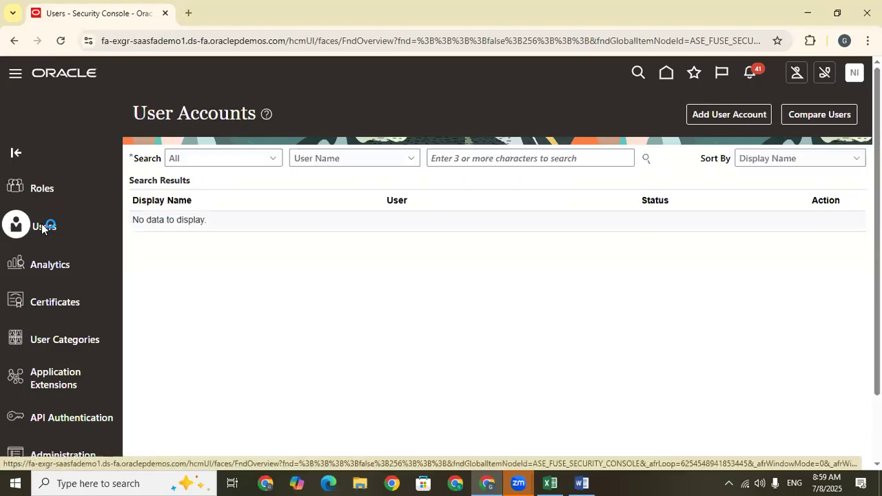
click(459, 158)
key(Caps_Lock)
text(JUN)
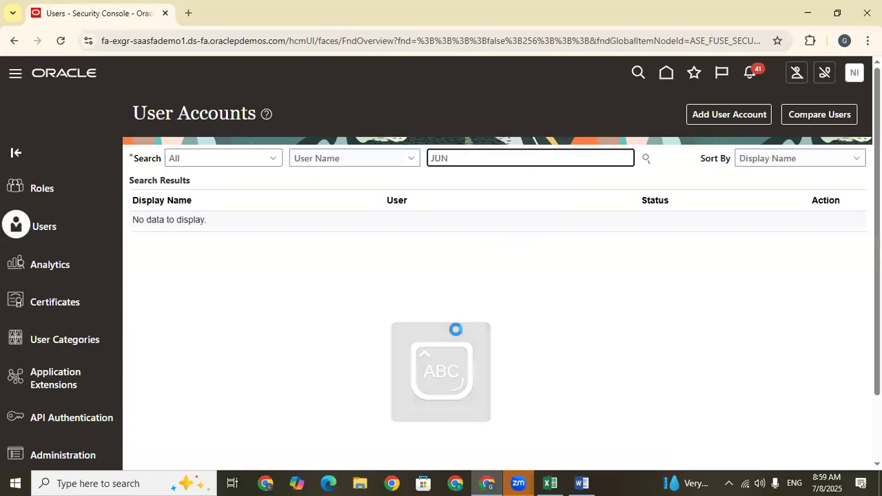
key(Return)
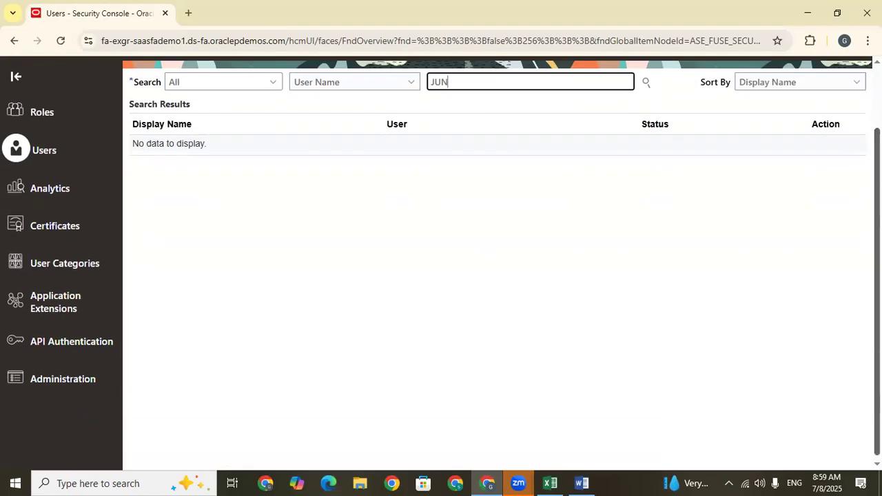
Copy the last user account in the search results and enter SCM_INV_001 as the new account's last name.
click(827, 435)
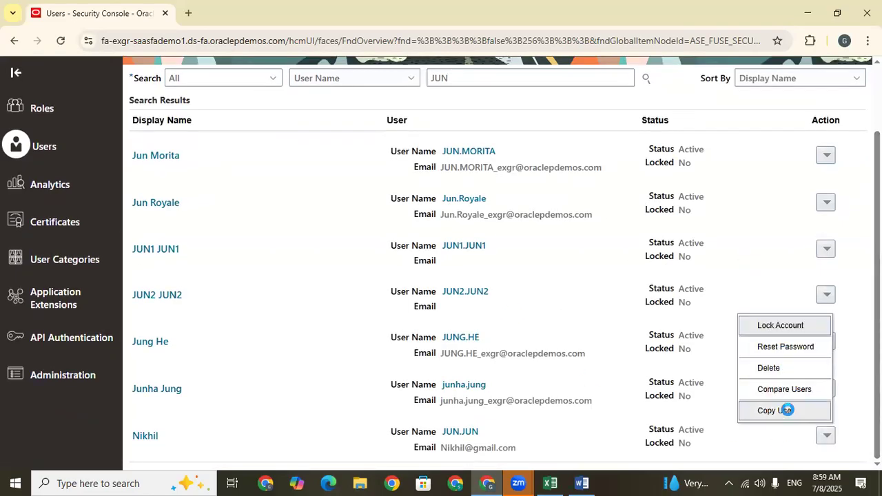
click(781, 411)
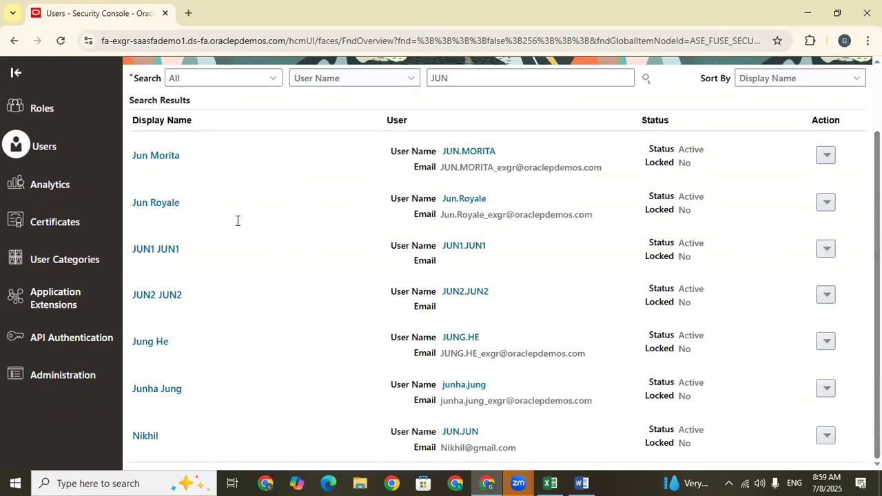
click(628, 234)
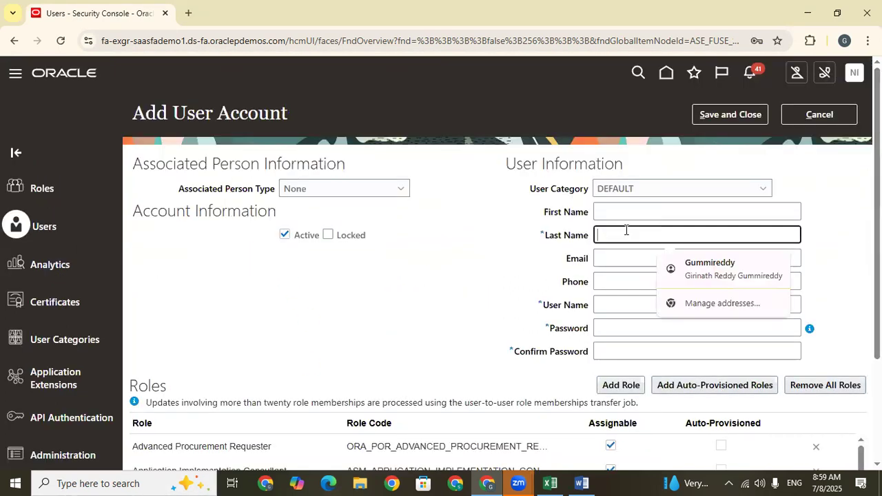
text(SCM_INV)
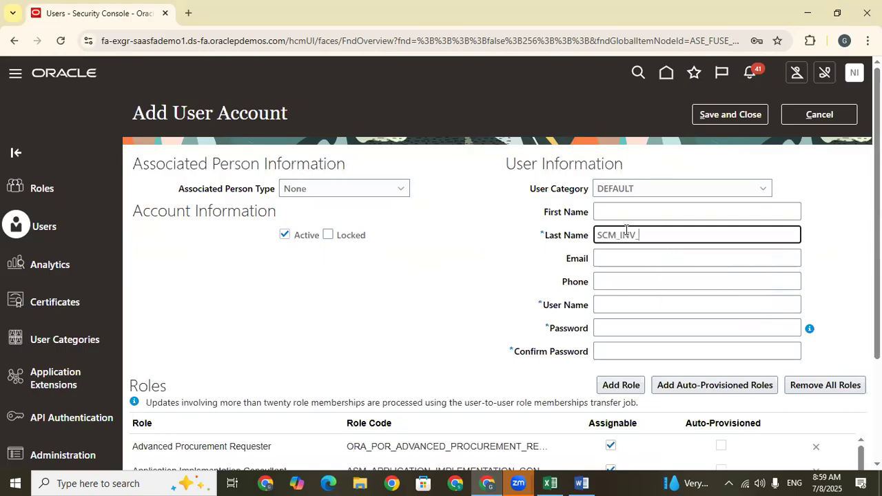
text(_001)
click(411, 282)
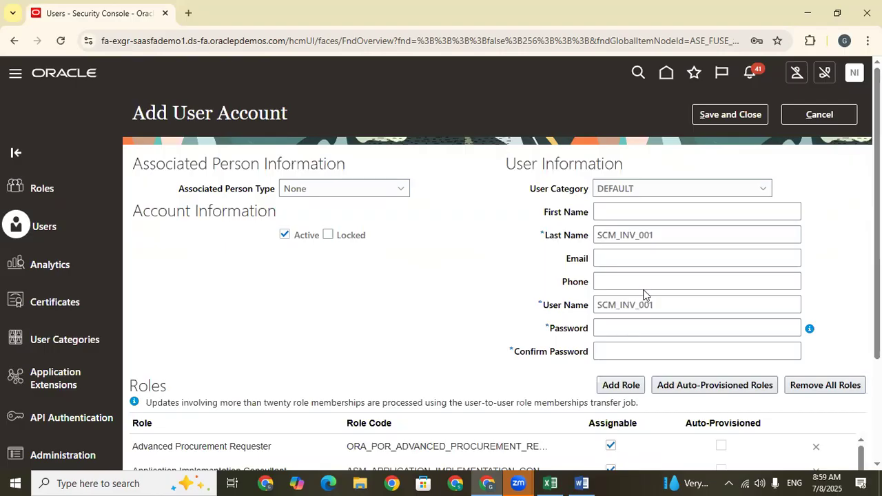
Enter and confirm a password for the SCM_INV_001 account and try to save it.
click(644, 330)
text(Welcom)
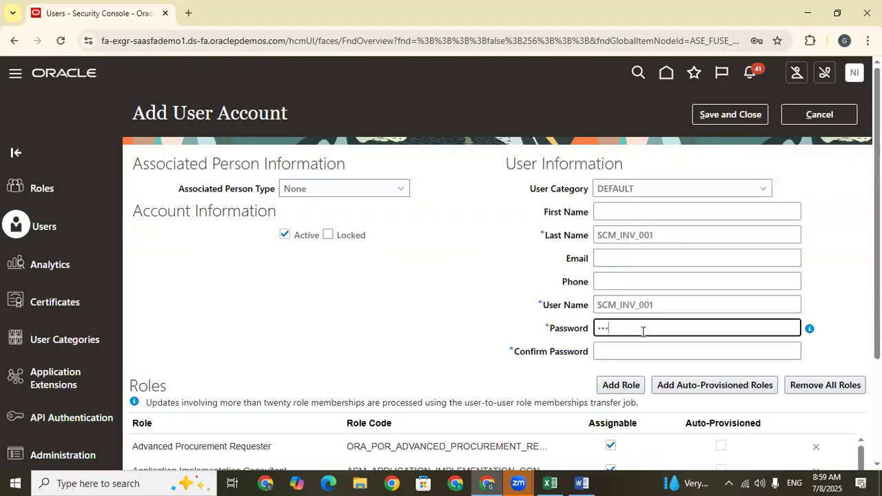
click(635, 351)
text(Welc)
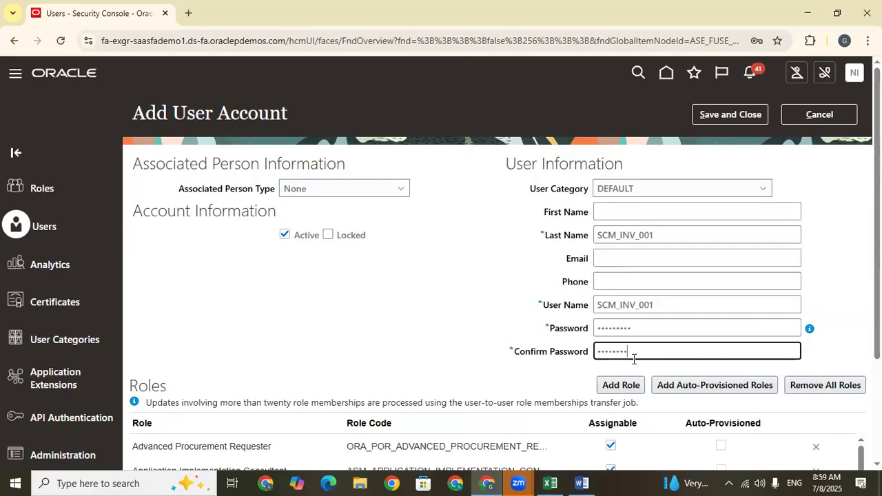
click(453, 303)
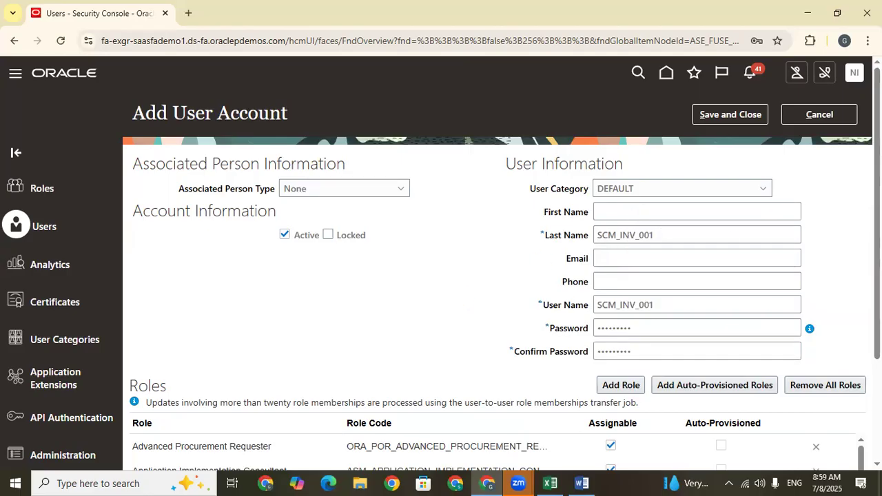
scroll(496, 276, down, 2)
scroll(496, 275, up, 2)
click(745, 115)
Replace the new account's password, fill in the confirmation again and retry saving the account.
click(681, 236)
click(644, 328)
key(BackSpace)
key(BackSpace)
key(BackSpace)
key(BackSpace)
key(BackSpace)
key(BackSpace)
text(•••••••)
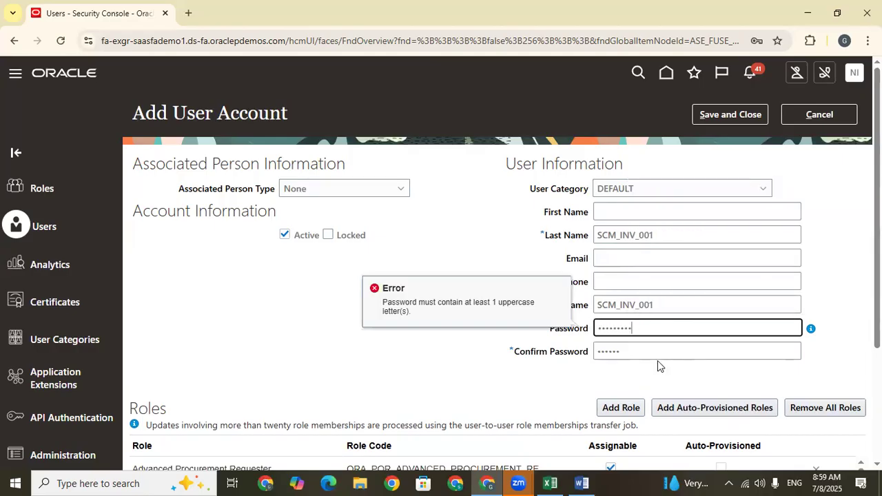
key(Tab)
text(••••)
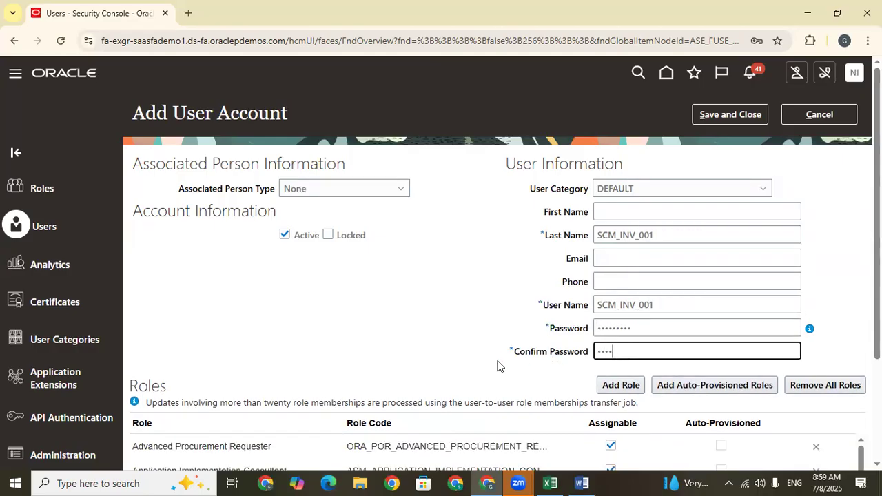
text(•••••)
click(751, 118)
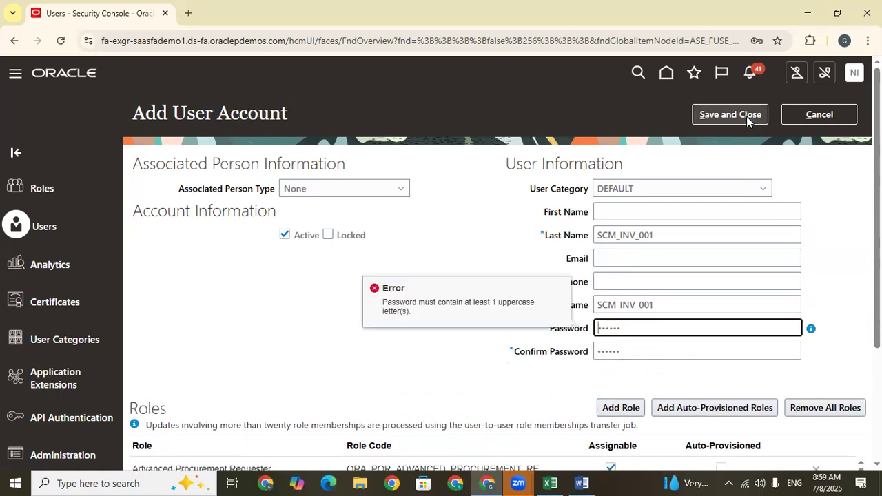
Re-enter the account password and its confirmation with an uppercase letter, and save the SCM_INV_001 user account.
drag(654, 328, 467, 322)
key(BackSpace)
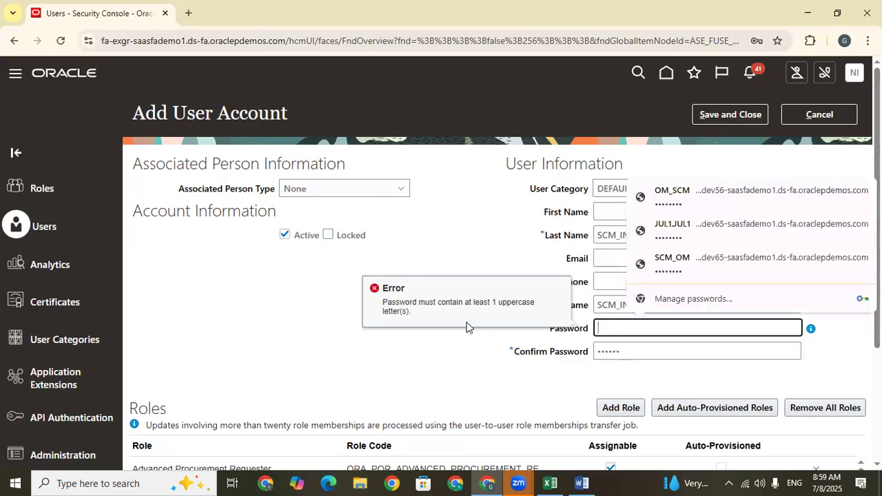
key(Caps_Lock)
text(••)
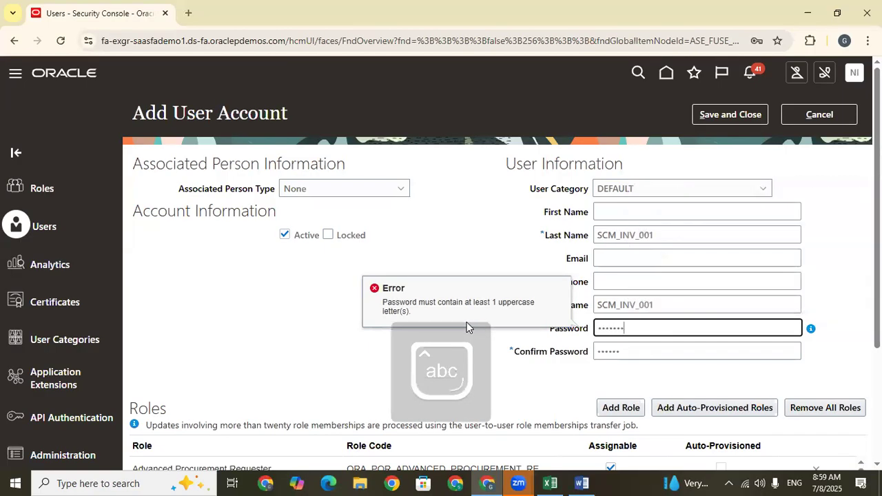
text(•••••••••)
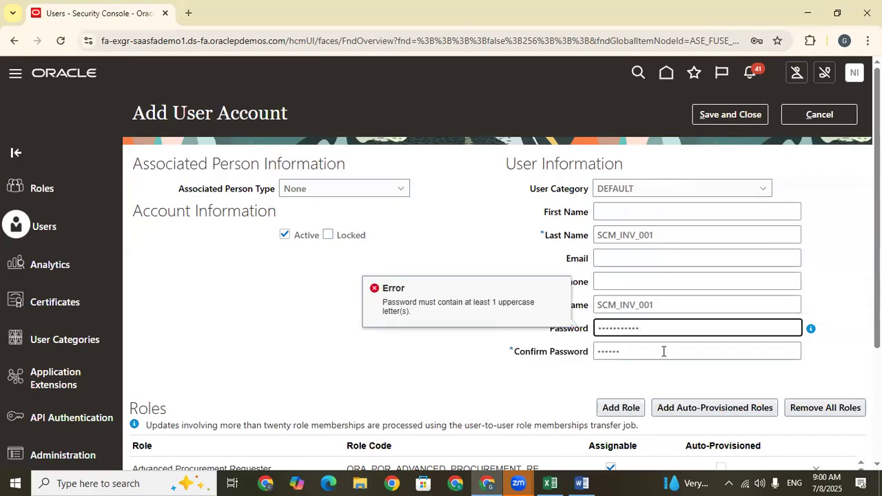
drag(664, 351, 534, 360)
key(BackSpace)
text(•••••••••)
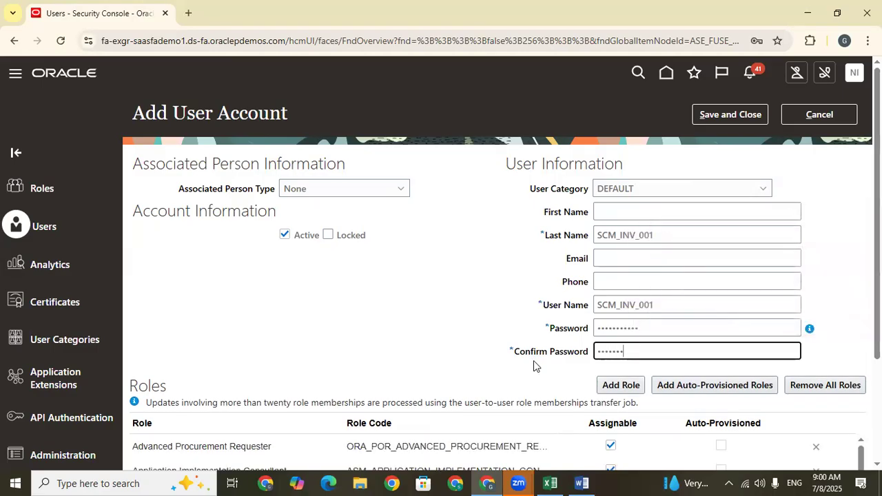
text(••)
click(725, 116)
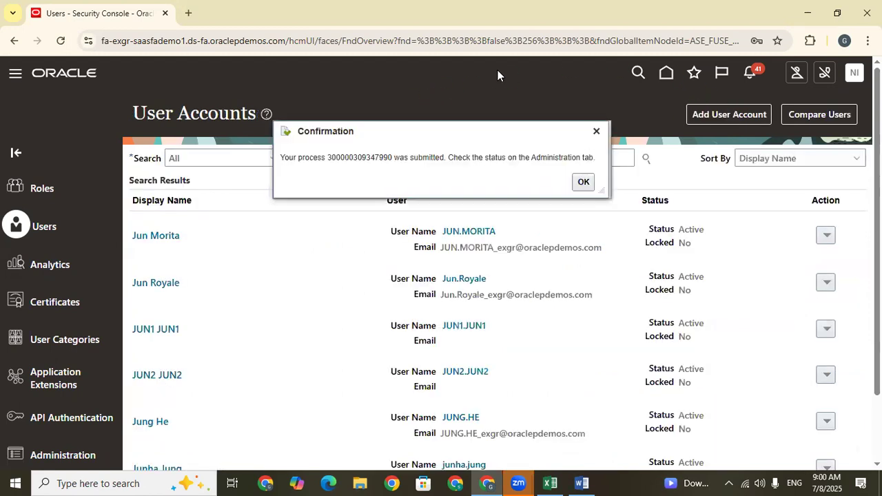
click(582, 182)
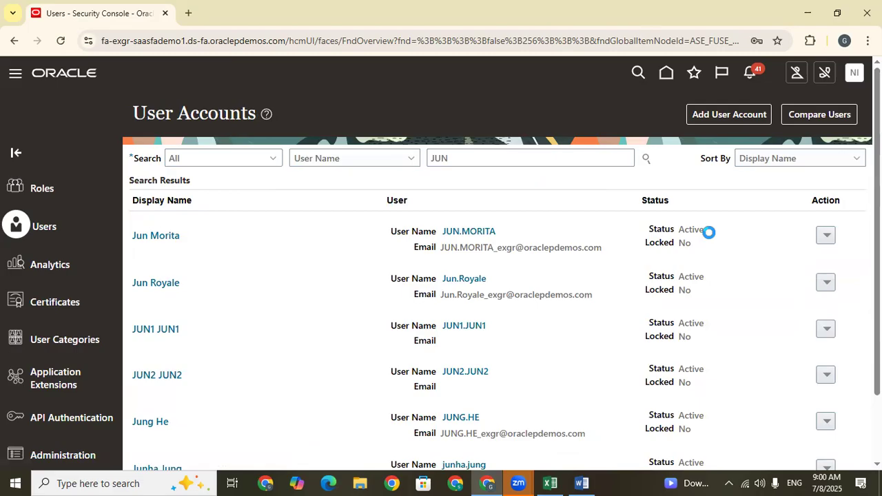
Find the Manage Users task in Setup and Maintenance by searching "Manage User", and start creating a user.
click(641, 270)
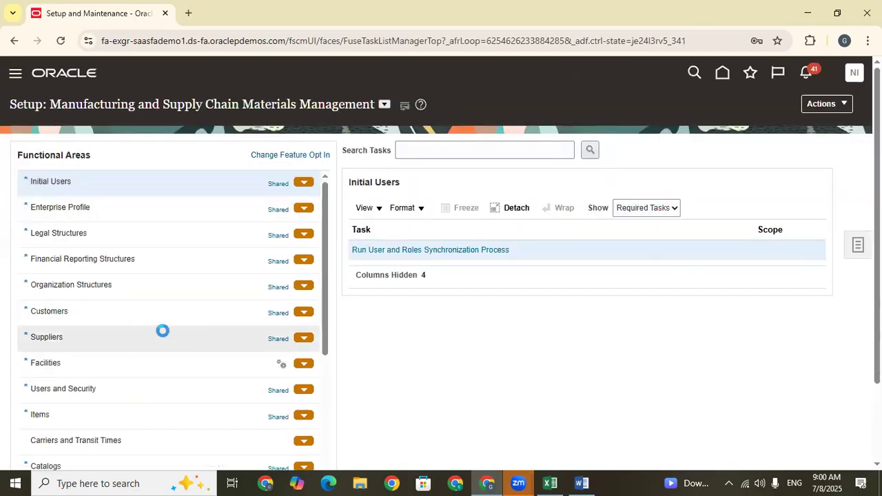
click(421, 146)
text(Manage User)
key(Return)
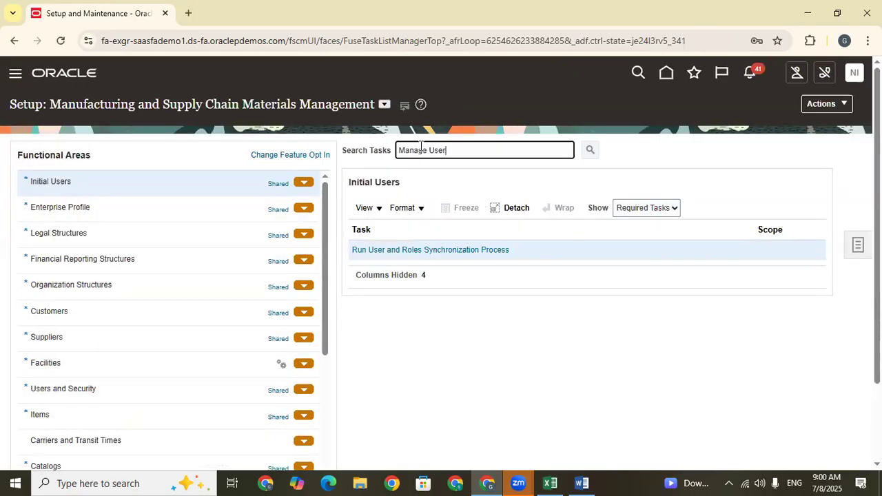
click(631, 349)
click(393, 352)
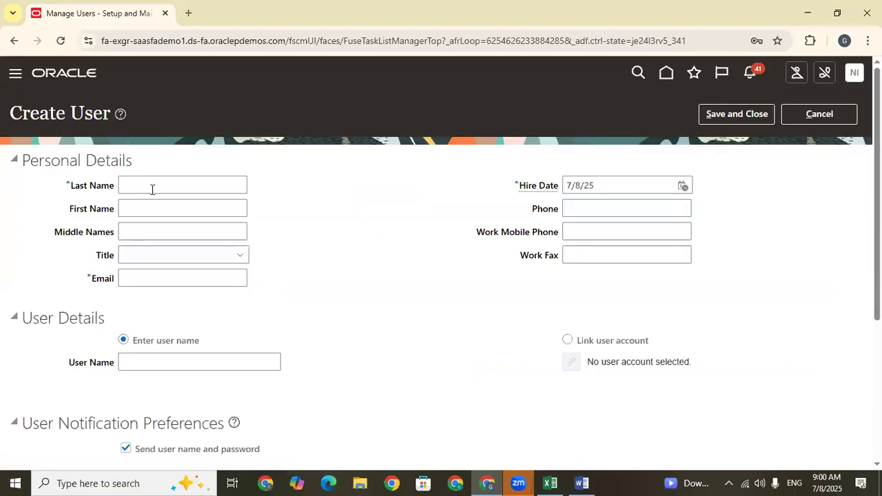
Enter SCM_INV_001 as the new user's last name and fill in the user's e-mail address.
click(152, 190)
key(Caps_Lock)
text(SCM)
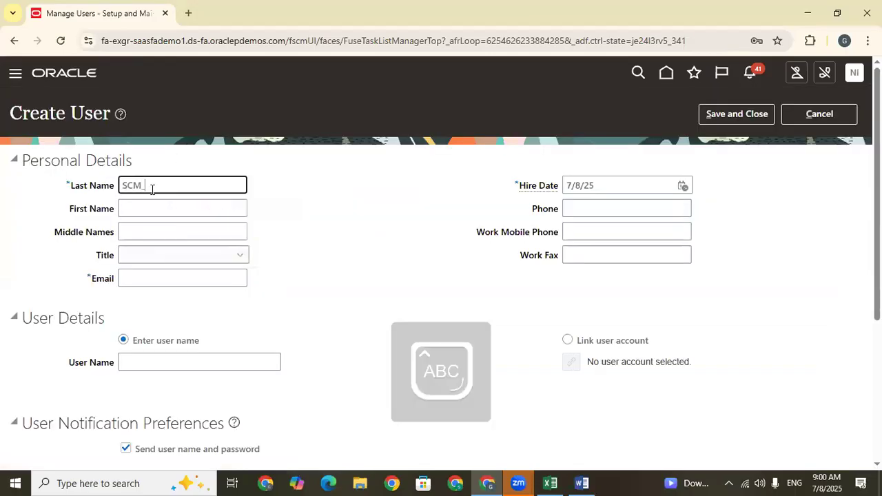
text(_INV_001)
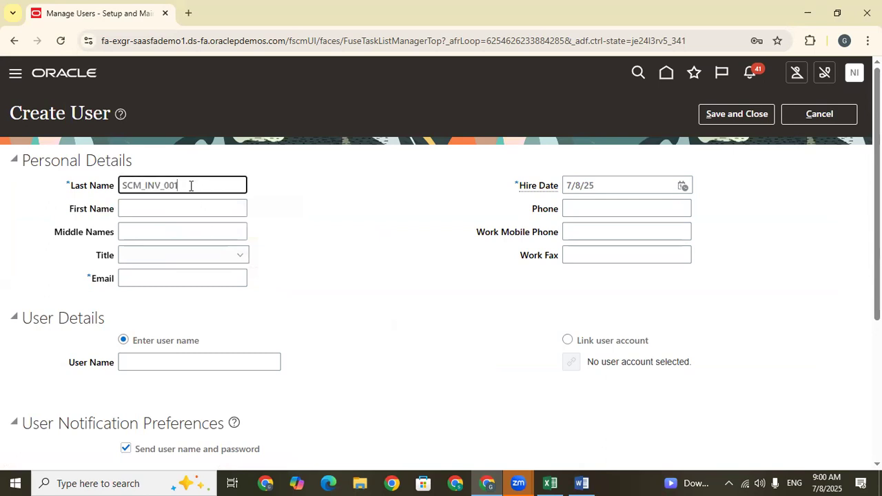
drag(191, 186, 113, 186)
key(ctrl+c)
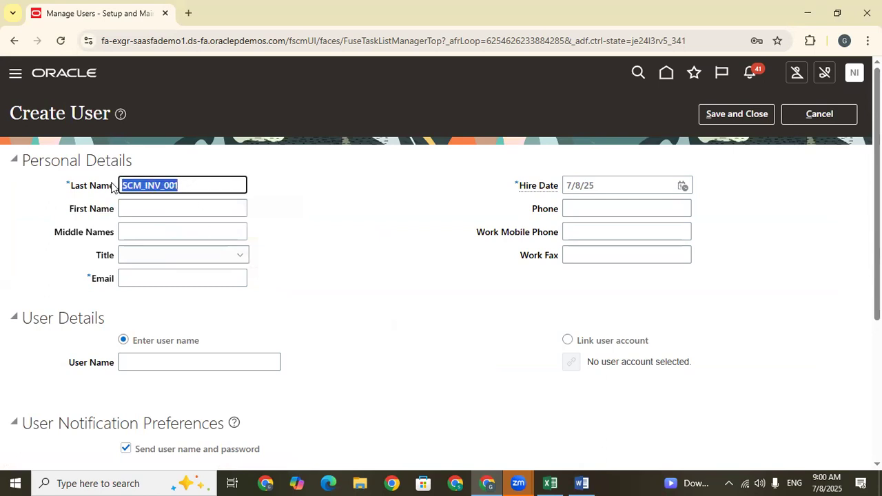
click(166, 281)
key(ctrl+v)
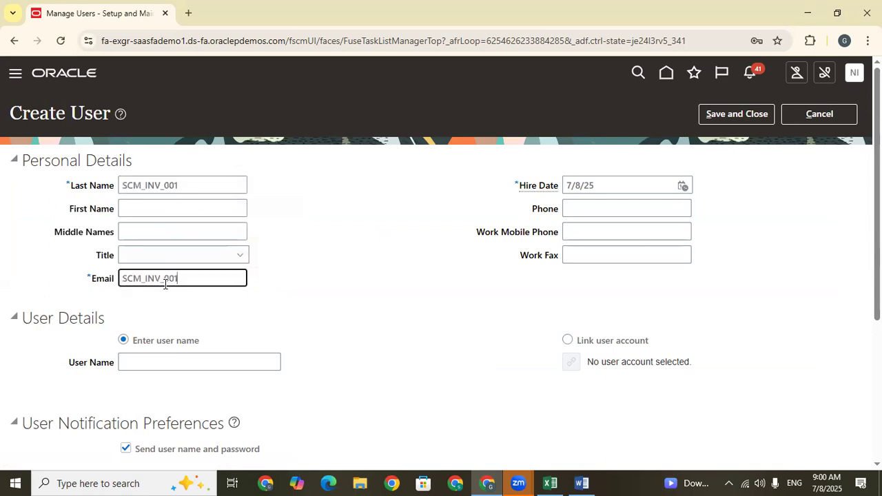
text(@GMAIL.COM)
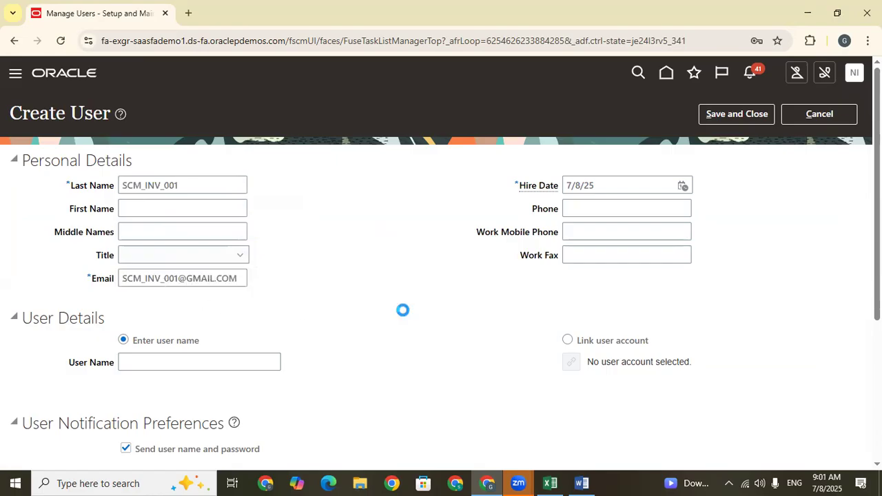
Link the user to the existing SCM_INV_001 account and disable sending the user name and password.
click(568, 340)
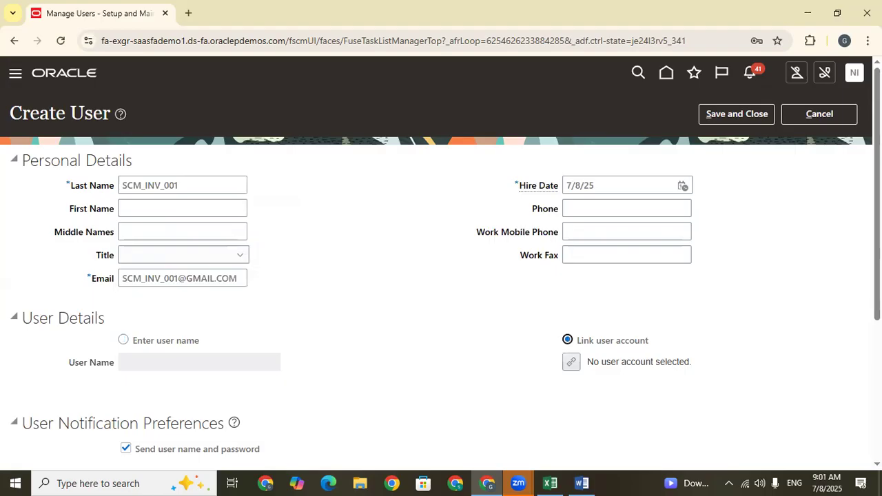
scroll(581, 206, down, 3)
click(571, 241)
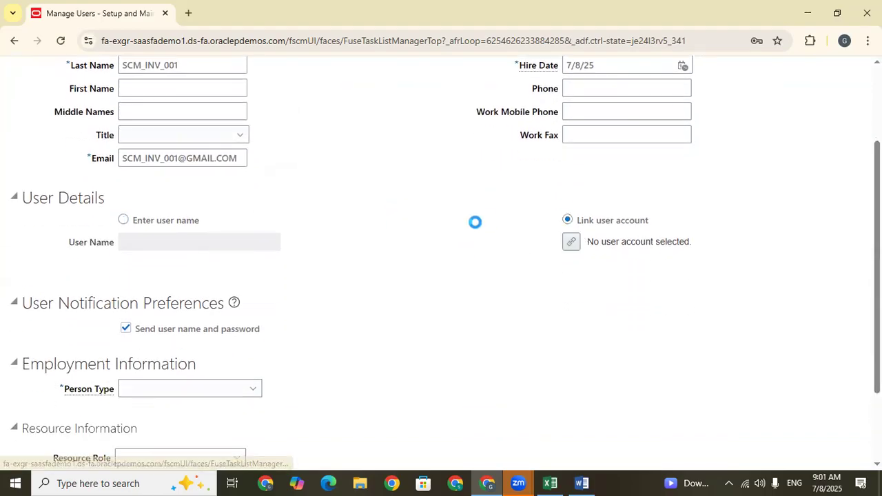
key(ctrl+v)
click(605, 124)
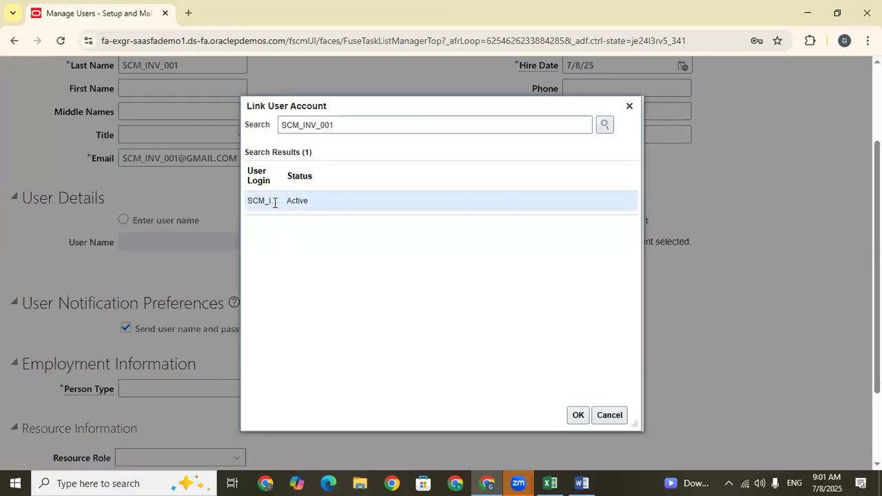
click(578, 415)
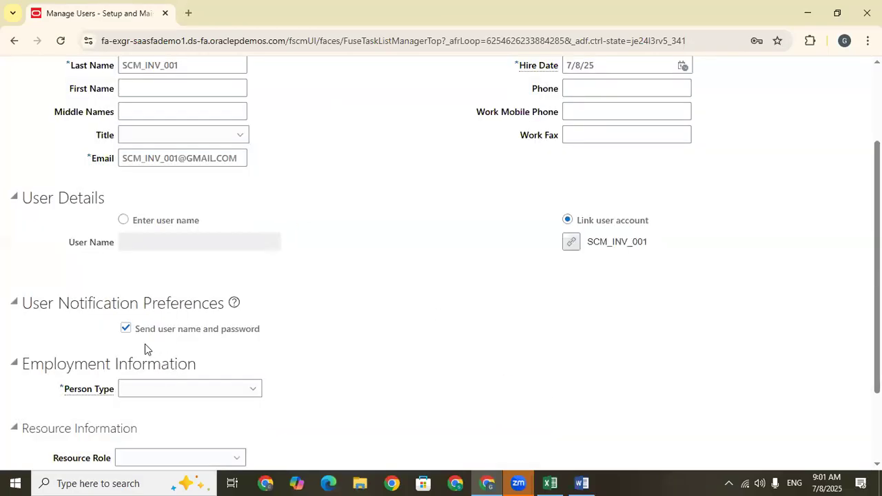
click(126, 329)
scroll(135, 327, down, 3)
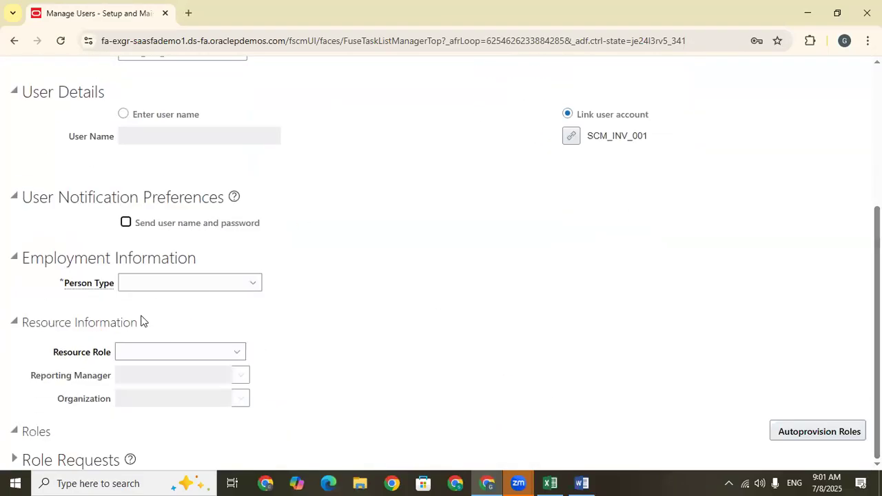
Set person type Employee, legal employer US1 Legal Entity and business unit US1 Business Unit, and save the user.
click(150, 288)
click(150, 354)
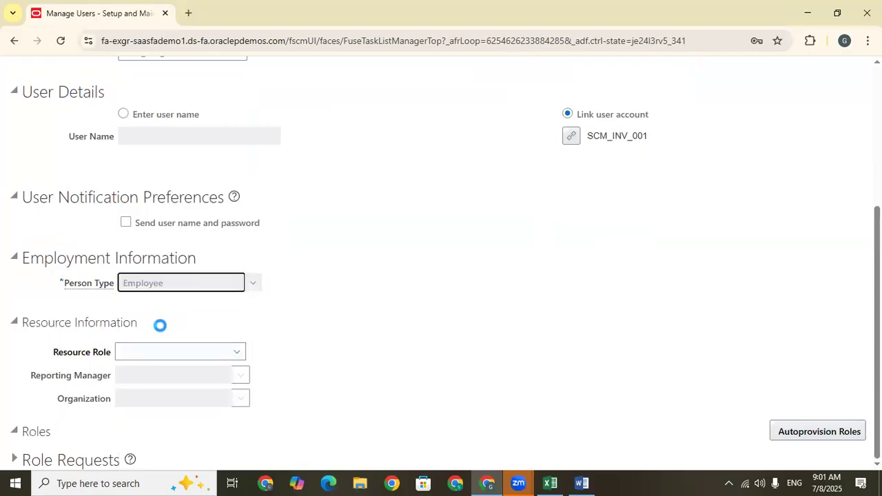
click(148, 306)
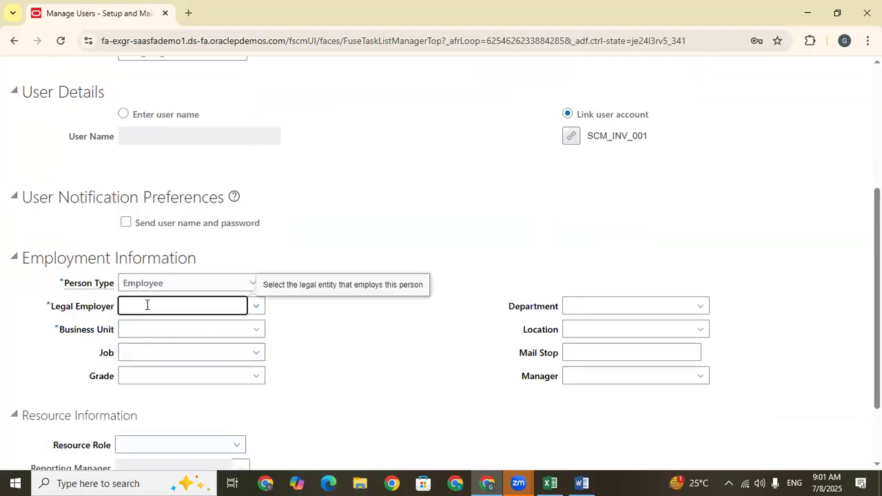
click(146, 326)
click(148, 328)
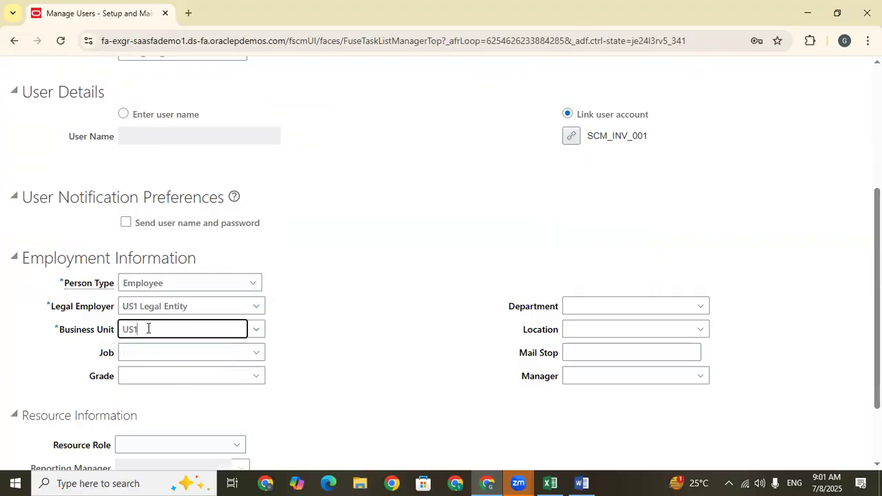
click(153, 348)
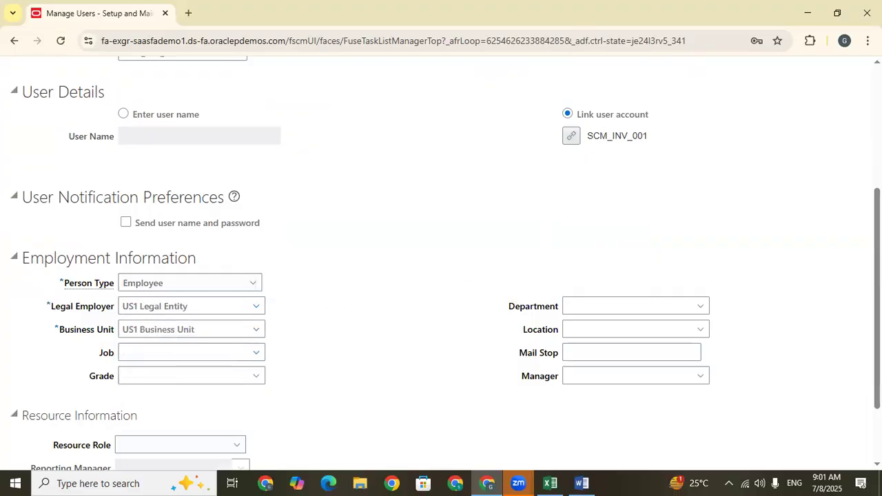
scroll(729, 114, up, 4)
click(753, 117)
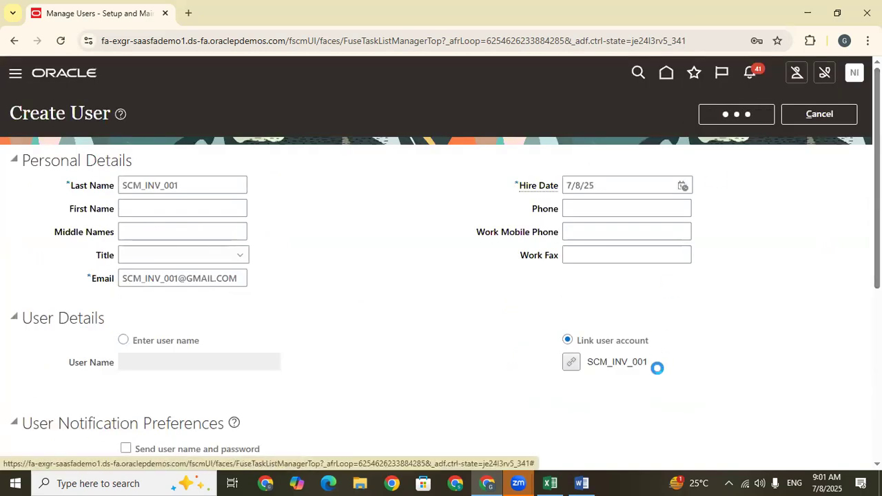
Copy the linked account name SCM_INV_001 into cell D668 of the Excel Train Doc sheet, on the Receive the Material in Inv row.
drag(650, 362, 586, 362)
key(ctrl+c)
click(552, 480)
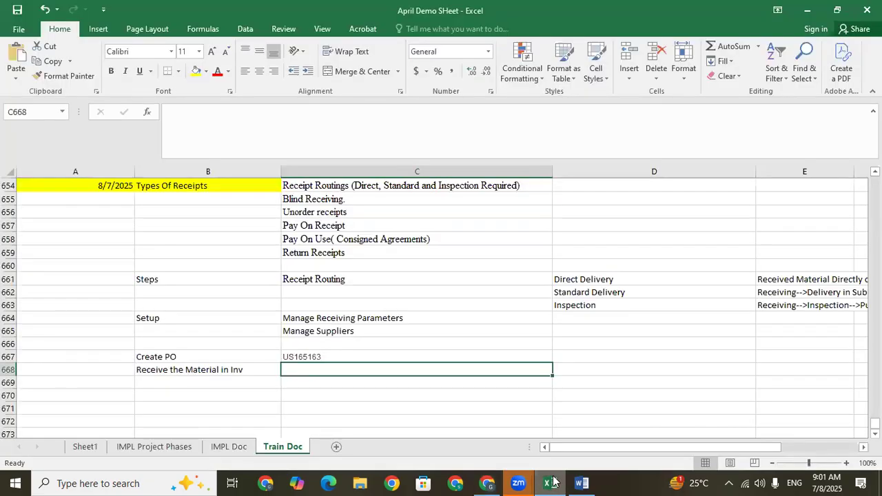
click(577, 368)
key(ctrl+v)
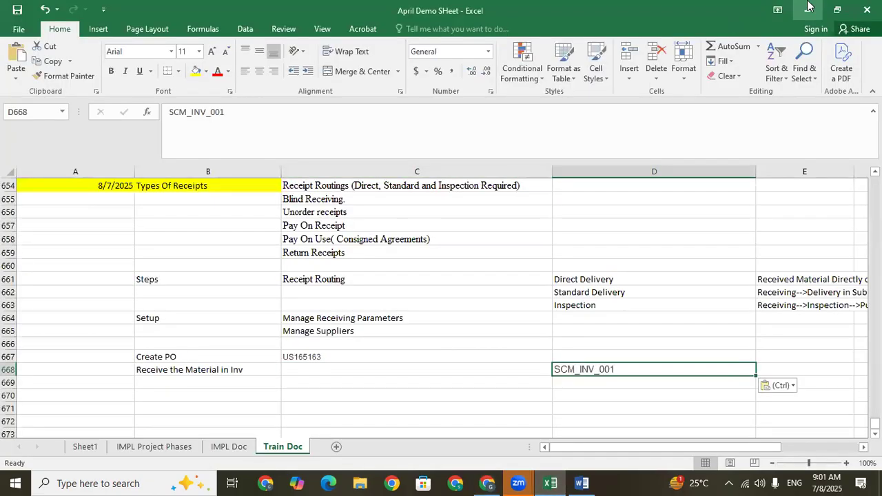
click(808, 11)
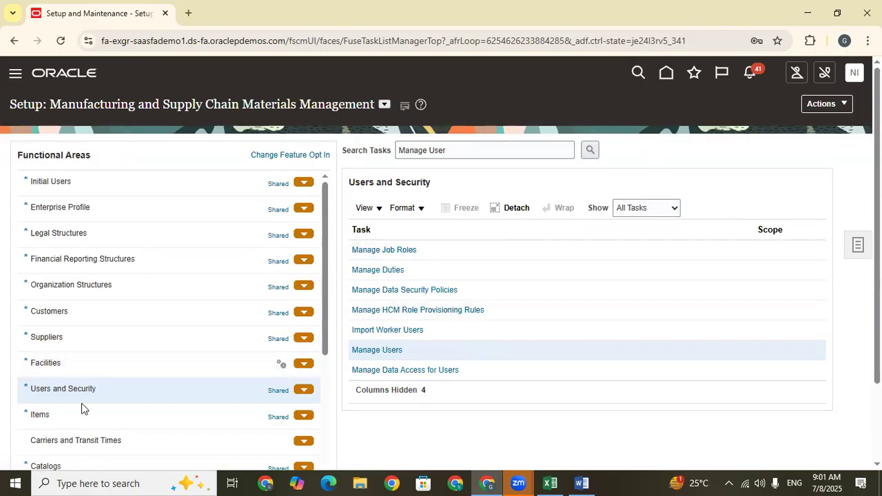
Open Manage Inventory Organization Data Access for Users under Facilities in Oracle Setup, and start a data access record for user SCM_INV_001.
click(69, 363)
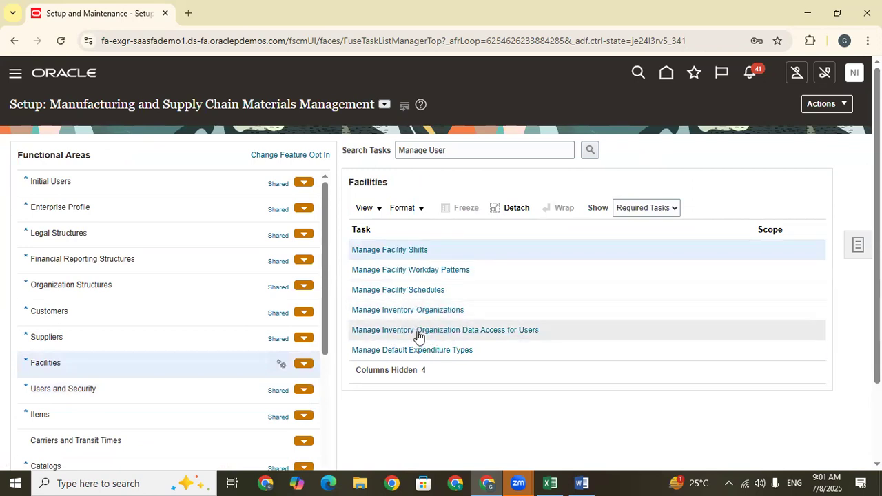
click(417, 332)
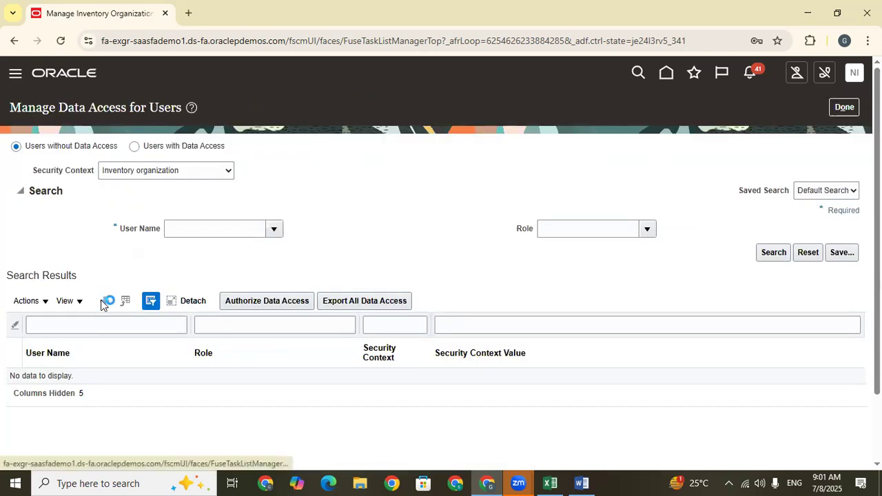
click(103, 302)
click(217, 277)
key(ctrl+v)
click(237, 294)
Assign the user's inventory role in the first data access row, with security context Inventory organization and value 001.
click(300, 271)
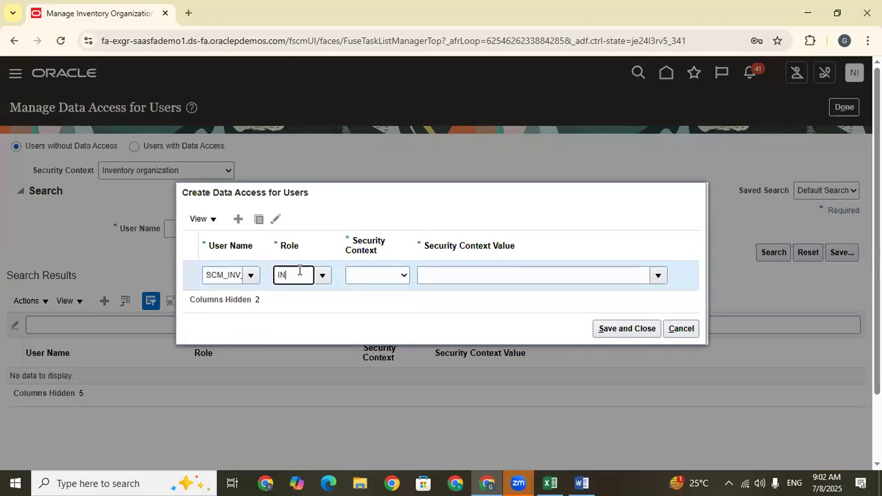
click(306, 294)
click(364, 276)
click(365, 275)
click(377, 307)
click(439, 275)
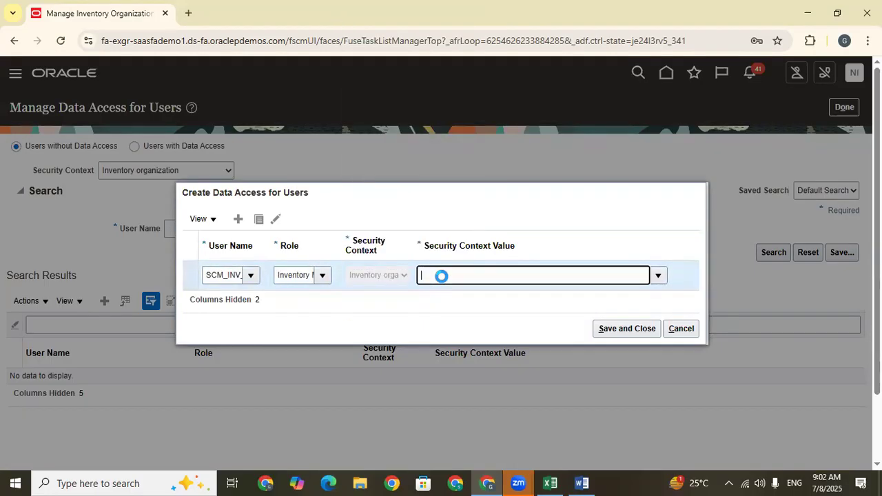
click(443, 299)
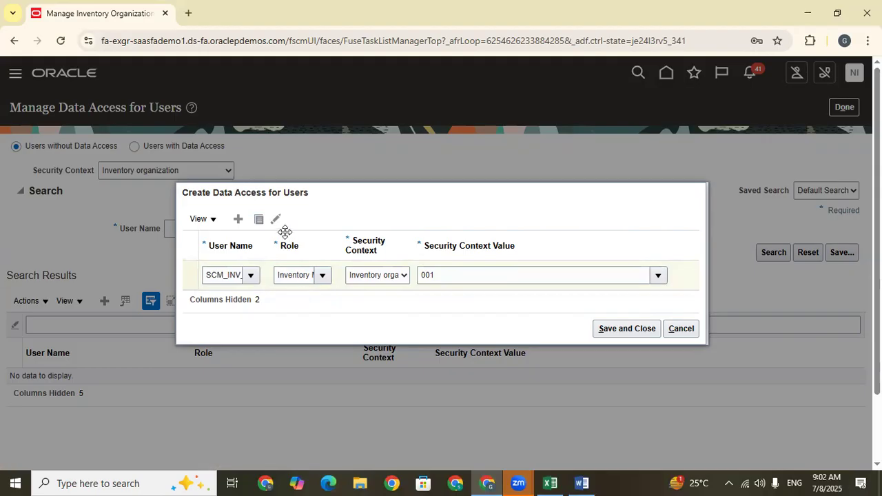
Duplicate the data access row and give the copy the Warehouse Manager role for inventory organization 001.
click(289, 262)
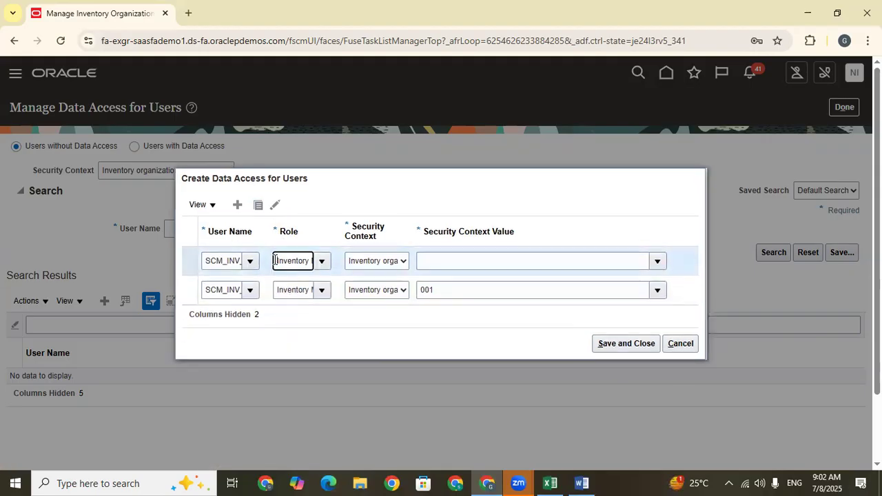
key(BackSpace)
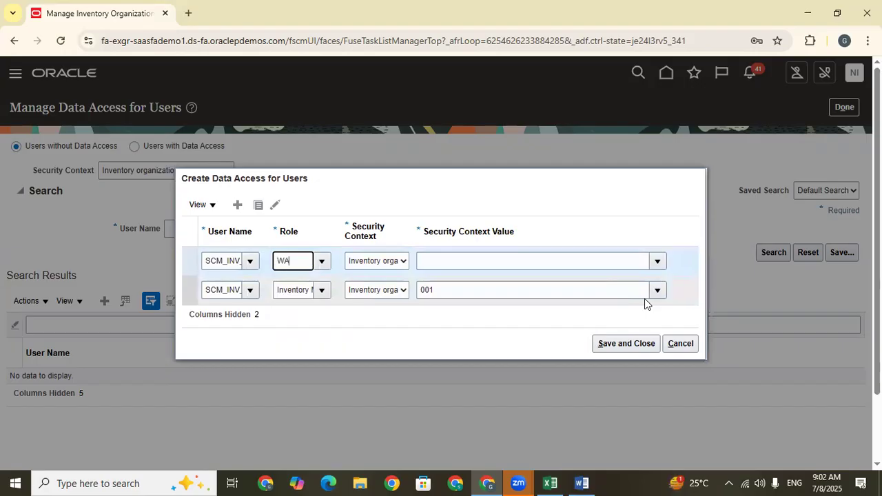
click(316, 282)
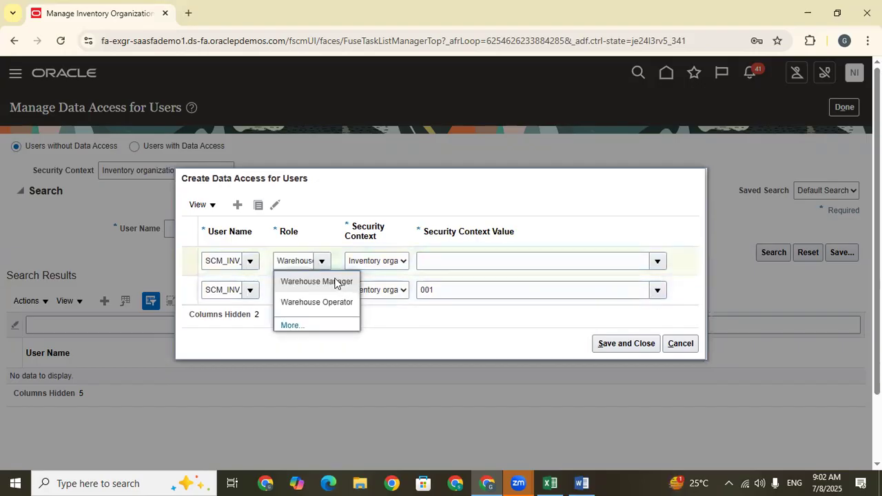
click(378, 261)
click(382, 295)
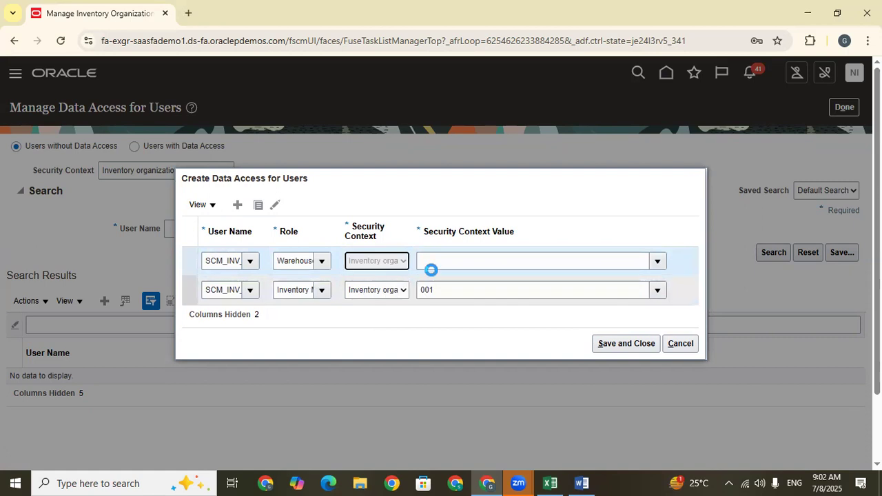
click(433, 265)
text(001)
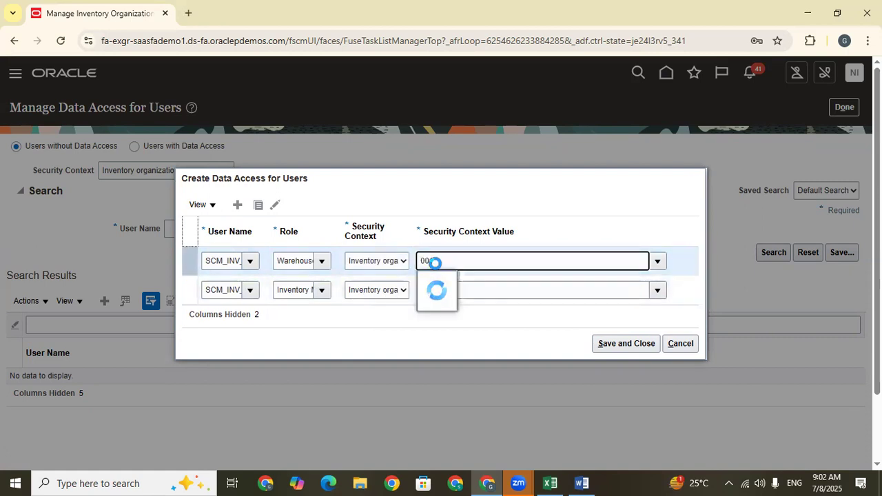
click(437, 281)
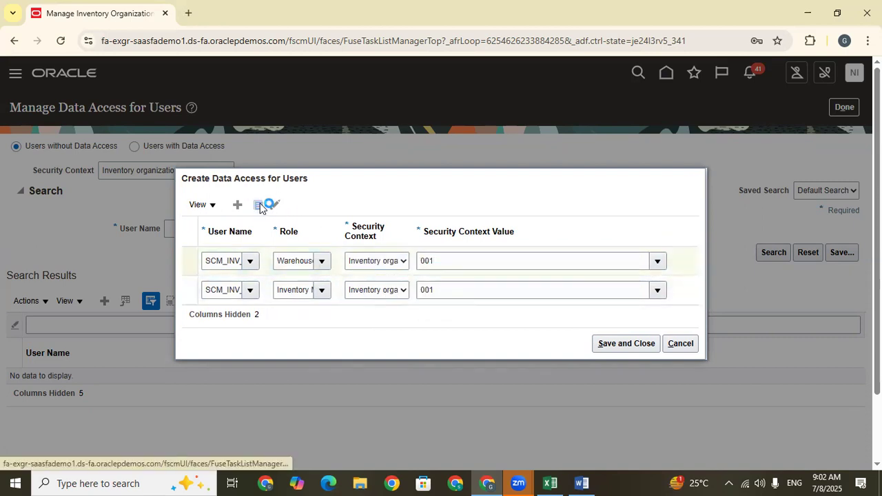
Duplicate the data access row again with the Warehouse Operator role for inventory organization 001, and save the access records.
click(285, 278)
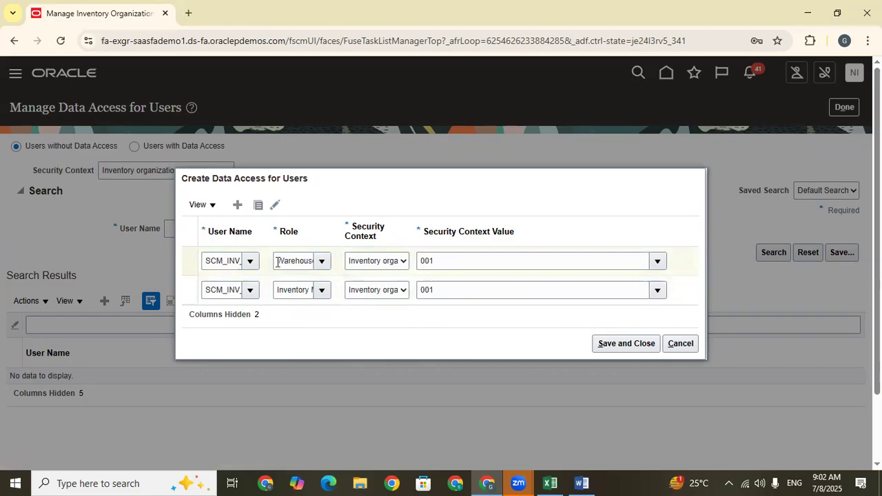
click(276, 246)
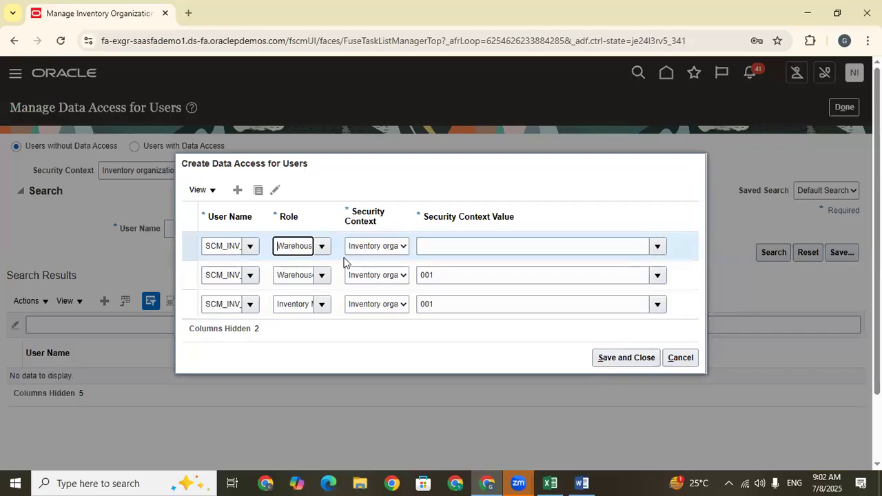
key(ctrl+a)
text(WARE)
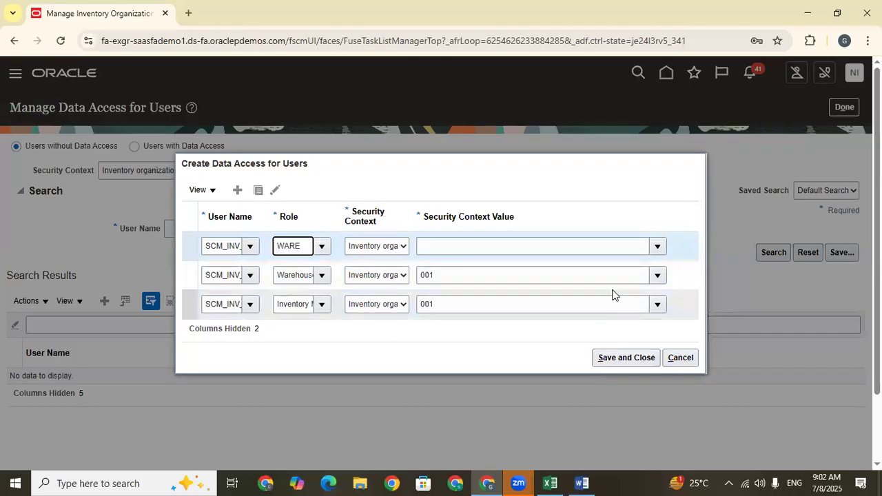
click(324, 288)
click(377, 246)
click(376, 278)
click(439, 249)
text(001)
click(437, 267)
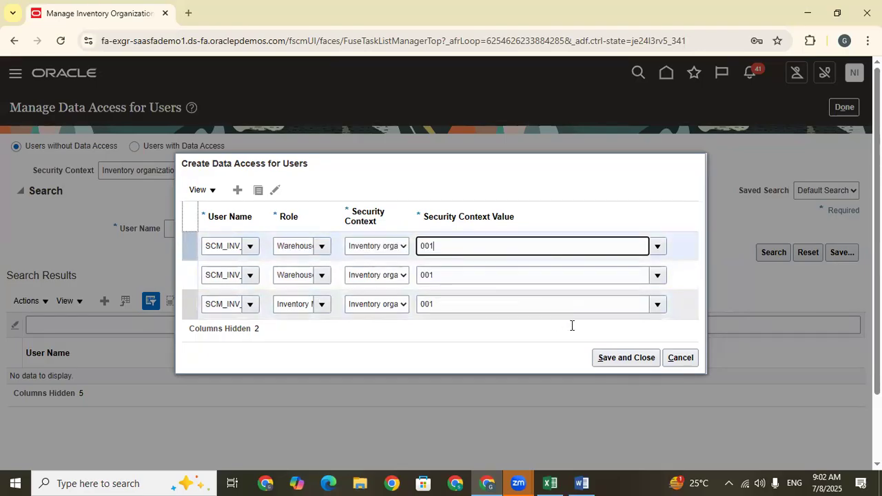
click(626, 359)
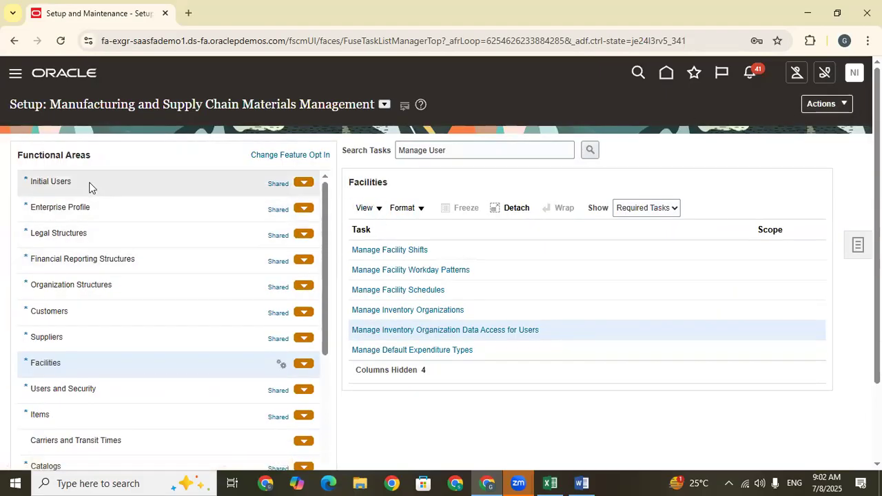
Submit the Run User and Roles Synchronization Process task under Initial Users, and leave its submission page.
click(89, 186)
click(416, 251)
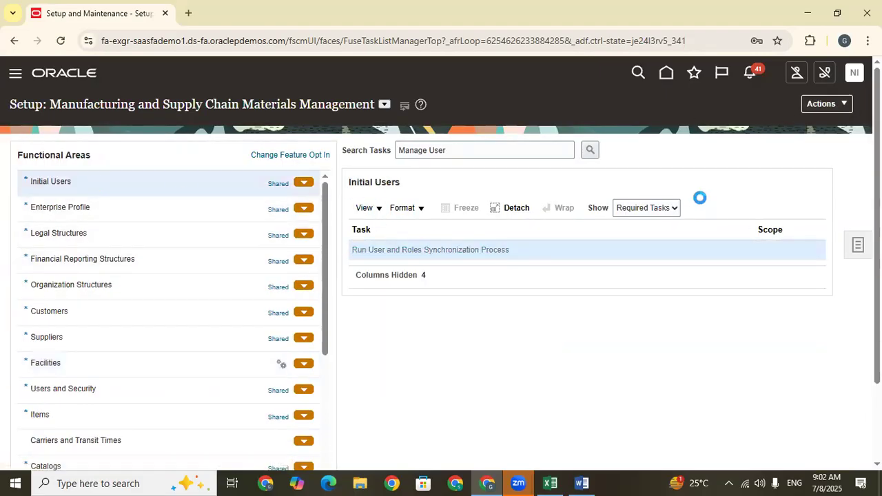
click(788, 119)
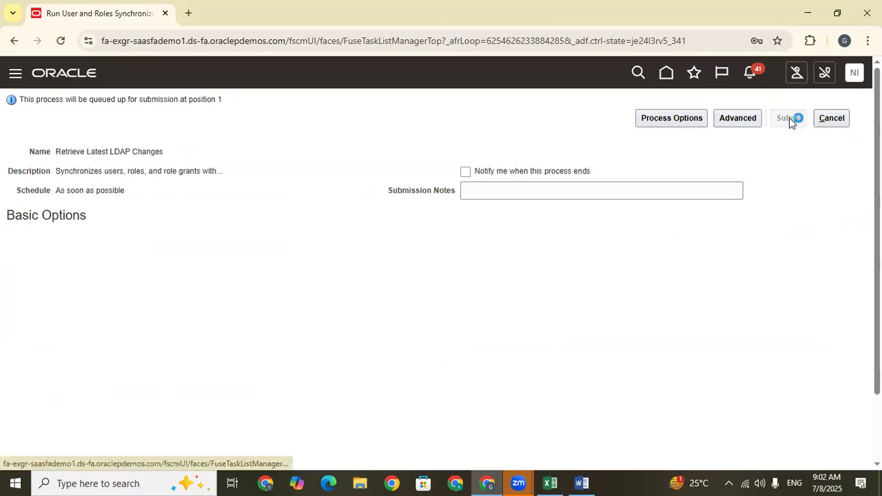
click(647, 183)
click(832, 118)
Sign out of the current account and sign in as SCM_INV_001, entering the account password.
click(854, 73)
click(835, 105)
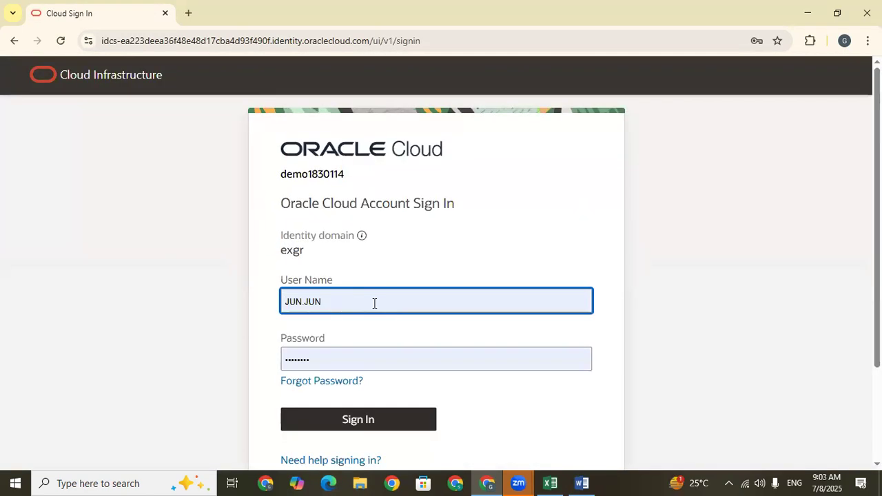
double_click(375, 303)
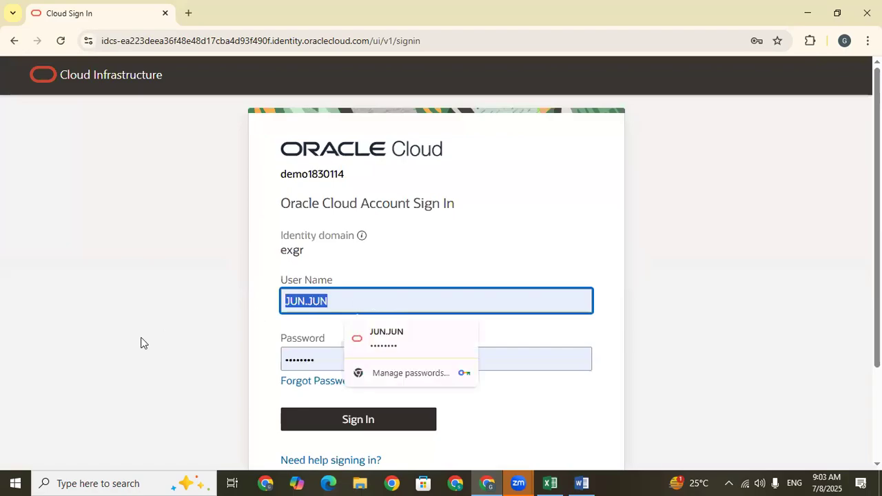
text(SCM_INV_001)
double_click(330, 360)
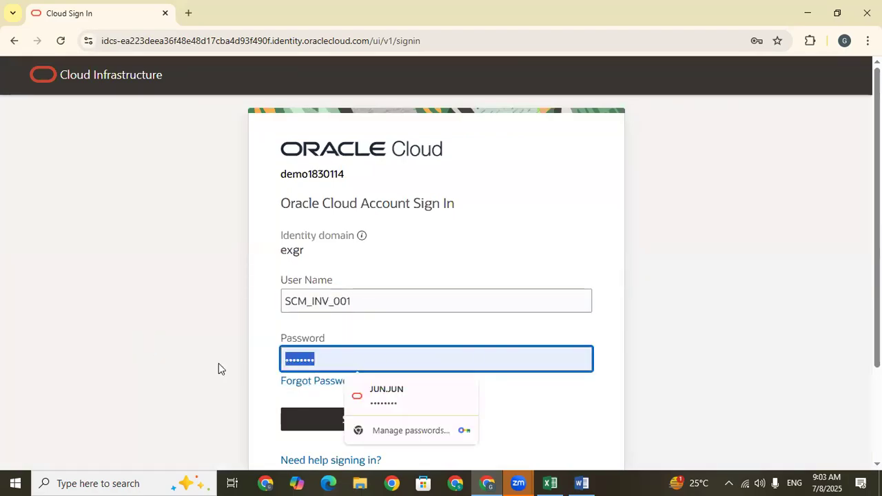
key(BackSpace)
key(Caps_Lock)
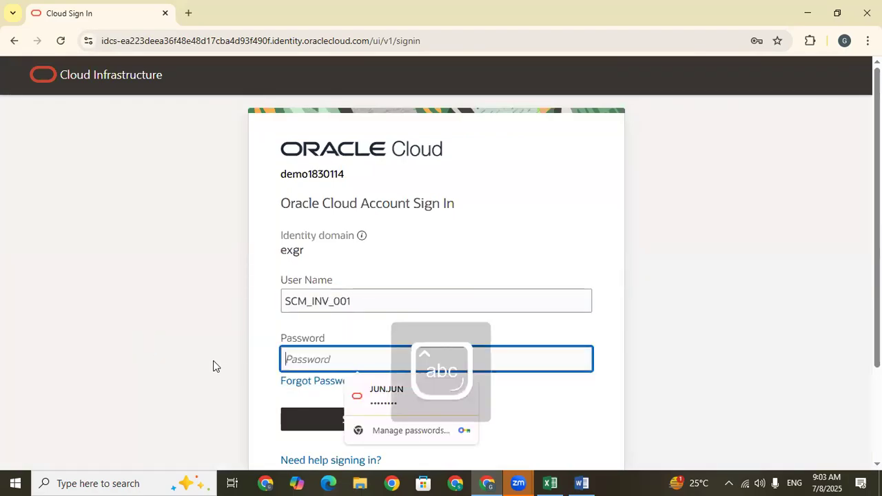
text(******)
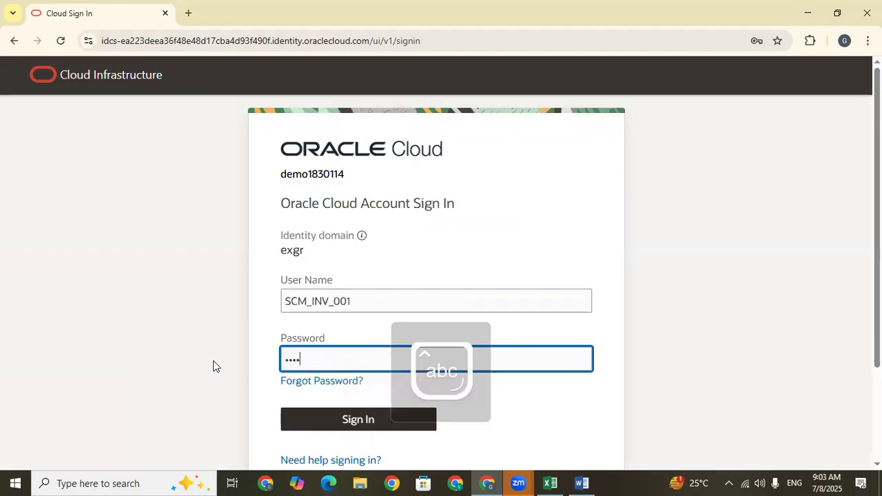
text(*****)
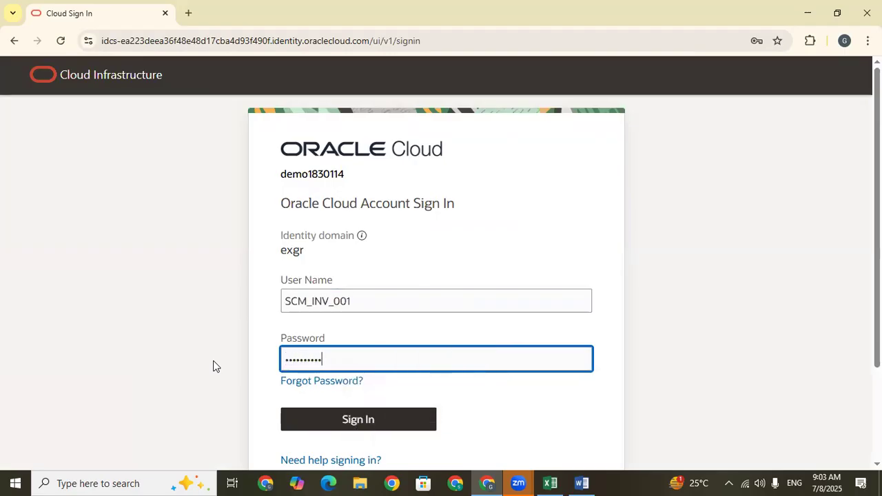
click(359, 419)
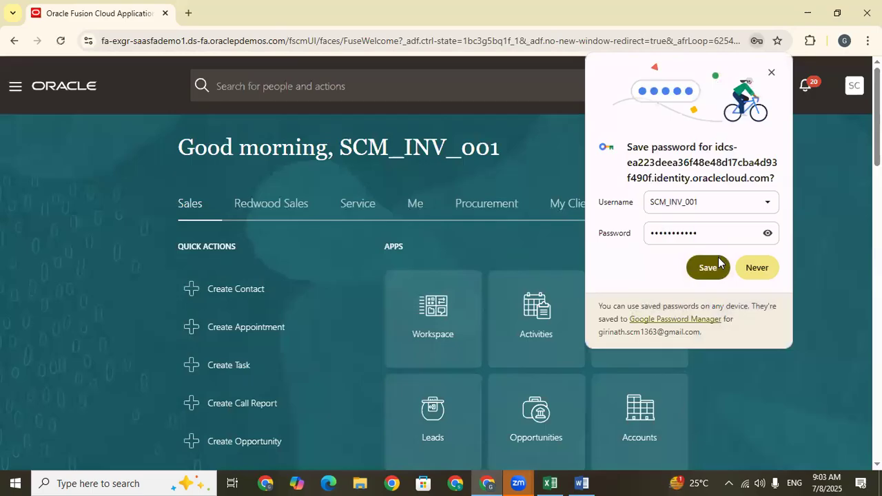
Open Inventory Management (Classic) from the Supply Chain Execution apps on the home page.
click(719, 261)
click(709, 207)
click(710, 207)
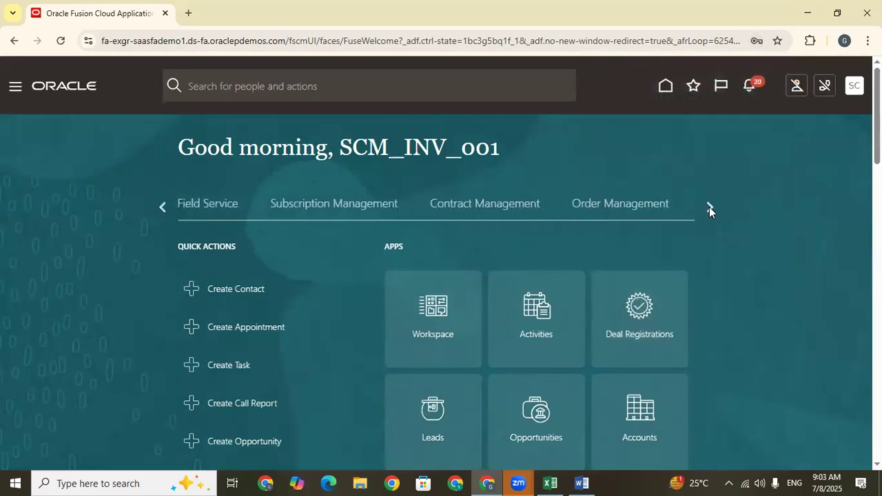
click(710, 207)
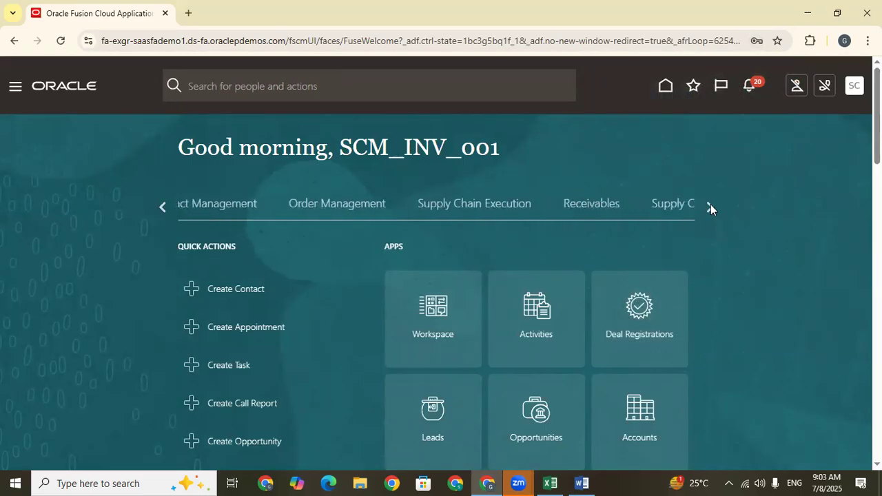
click(388, 207)
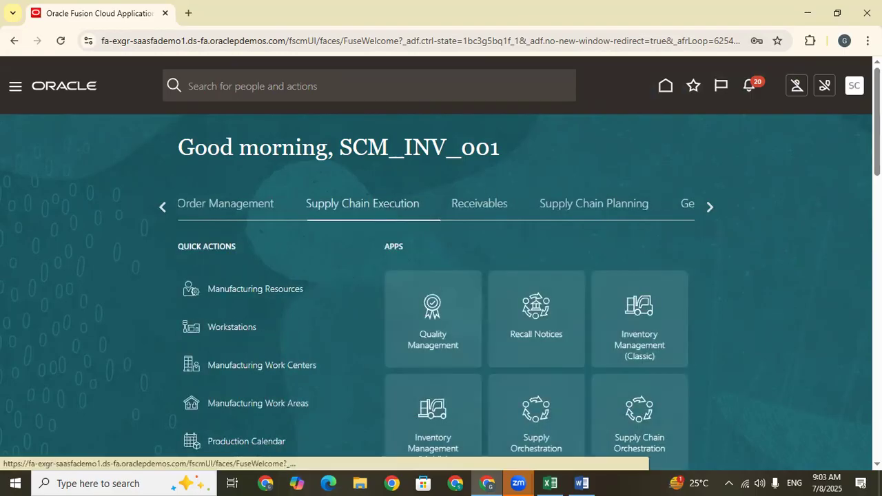
scroll(388, 212, down, 1)
scroll(469, 354, down, 1)
click(654, 173)
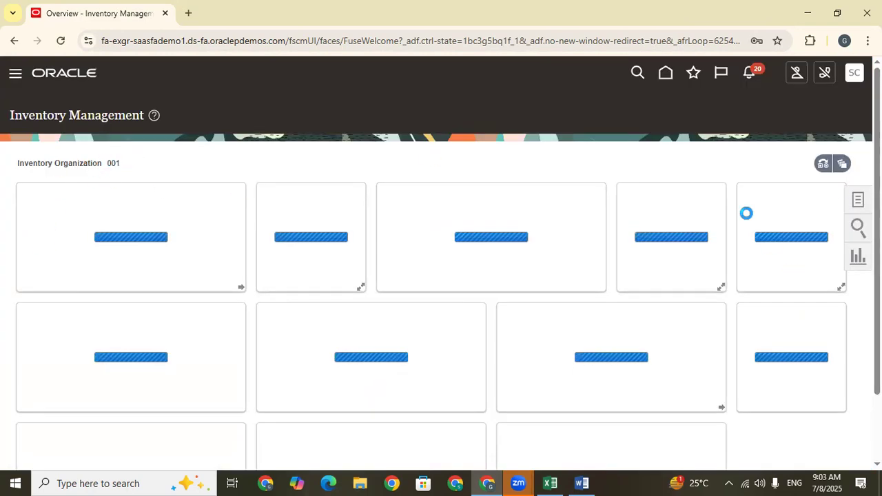
Show the Receipts tasks for inventory organization 001 and open Receive Expected Shipments.
click(858, 200)
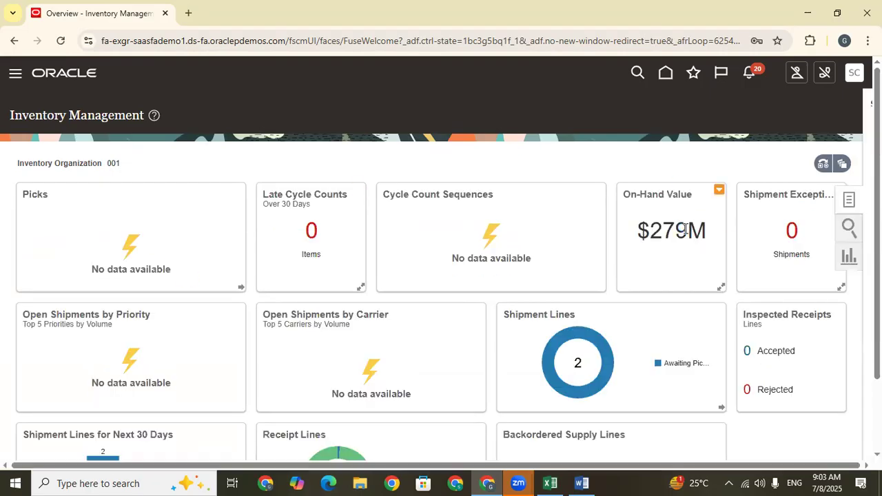
click(821, 106)
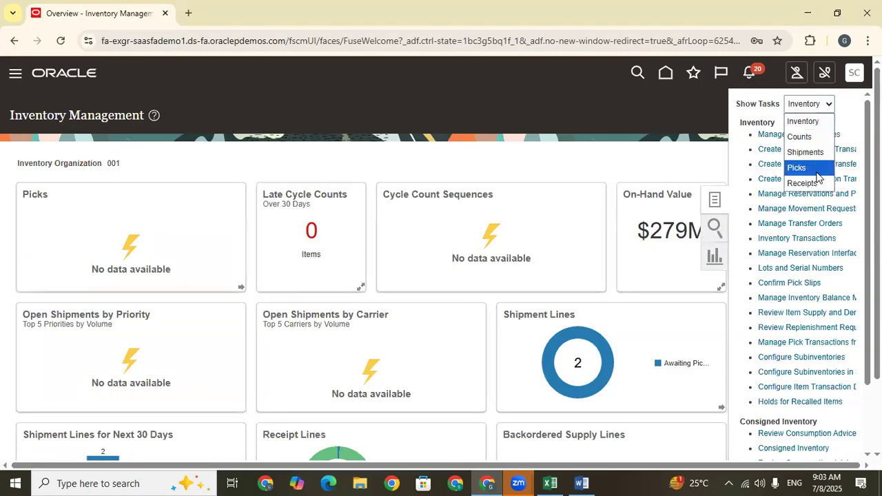
click(810, 183)
click(807, 134)
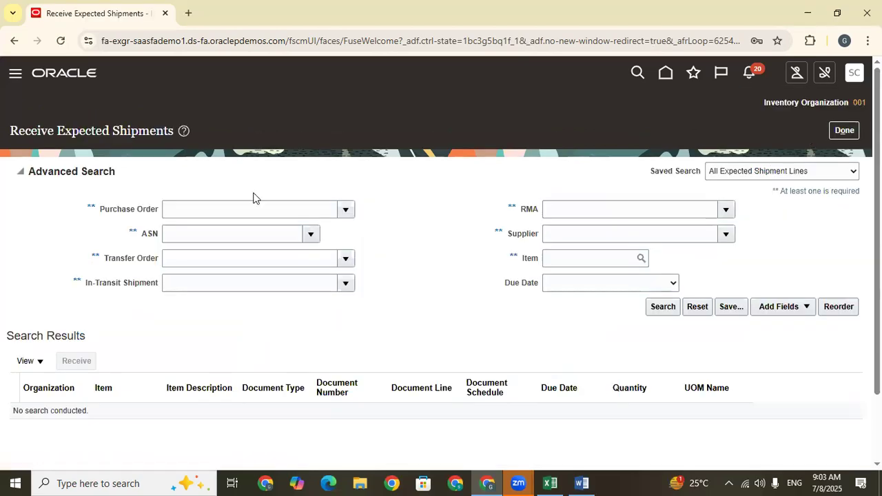
Search the expected shipments for the purchase order number copied from the Excel Create PO row, and open the found line for receiving.
click(197, 214)
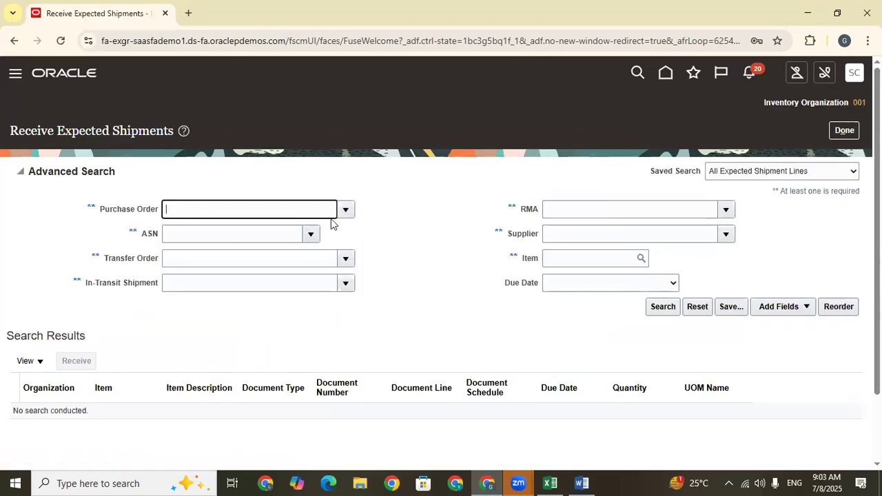
click(549, 483)
click(306, 359)
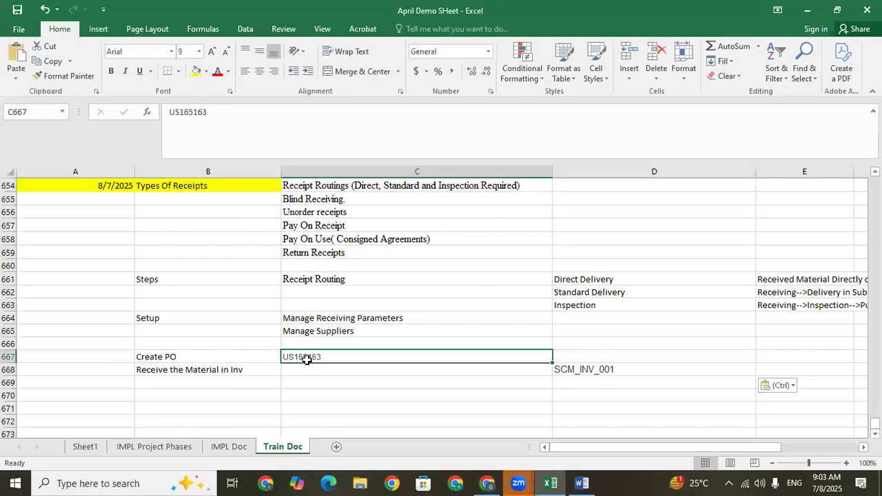
key(ctrl+c)
click(814, 11)
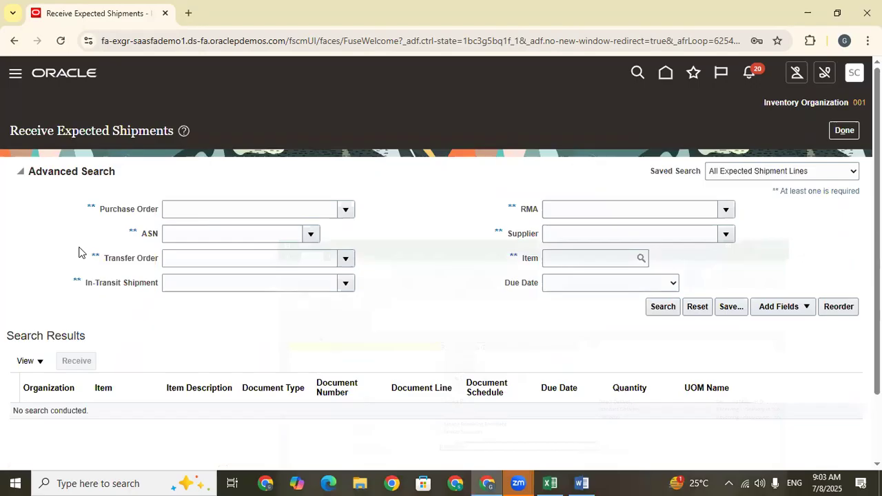
key(ctrl+v)
click(666, 306)
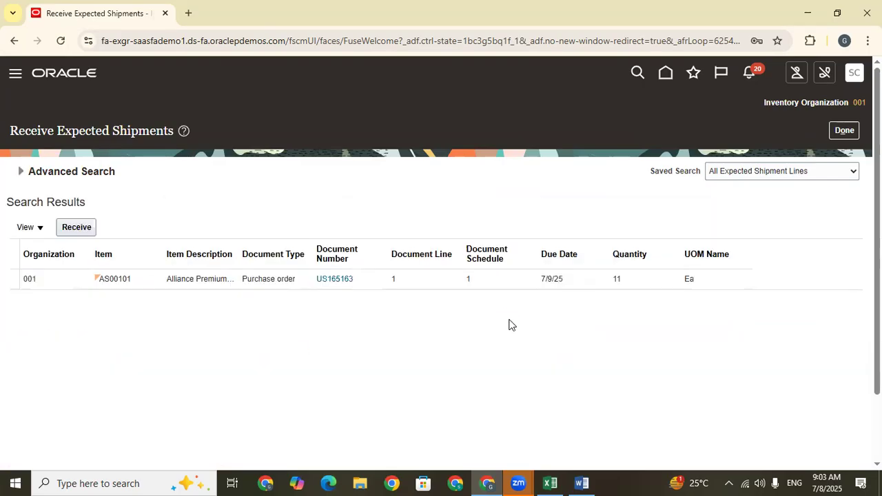
click(74, 228)
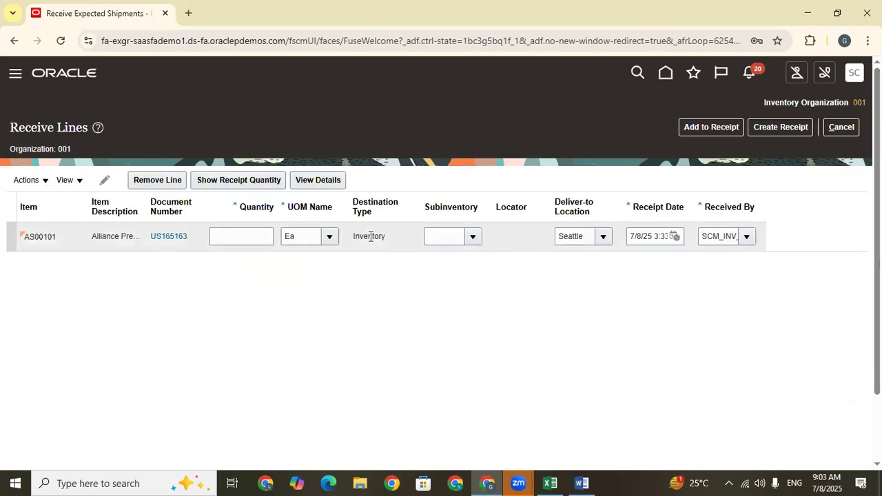
Check the destination type and deliver-to location of the AS00101 line, and set its received quantity to 2.
click(389, 239)
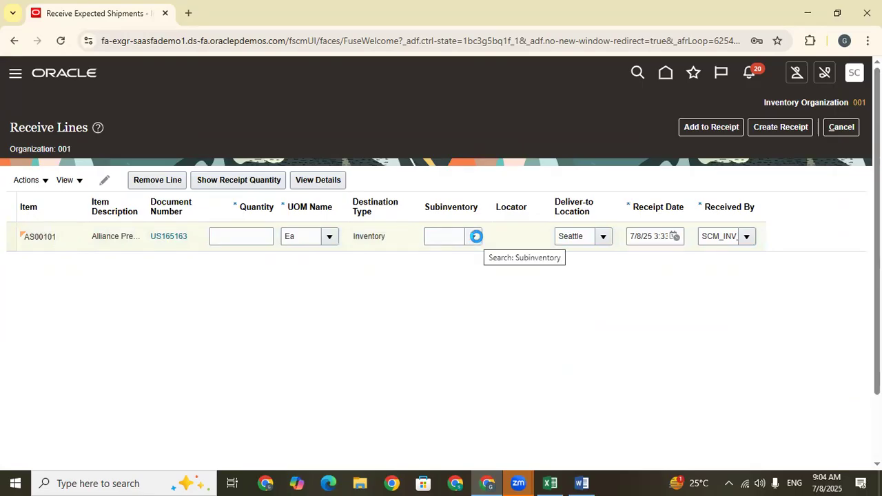
click(397, 238)
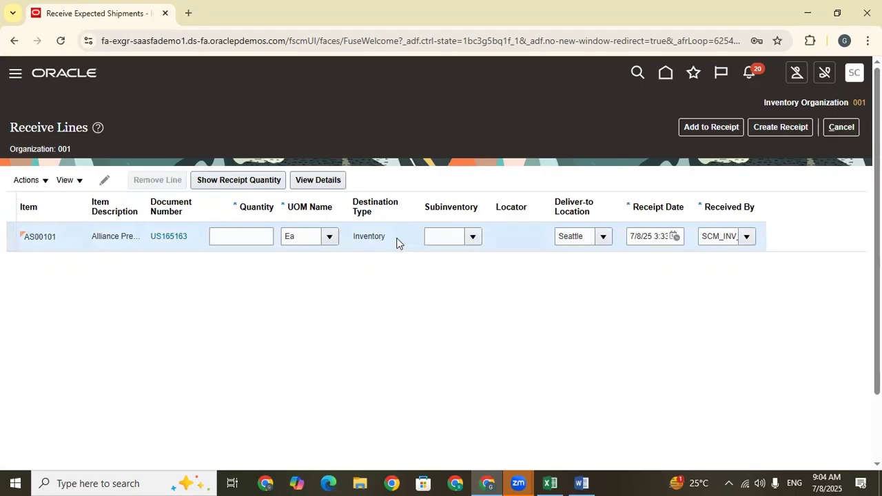
drag(389, 237, 350, 239)
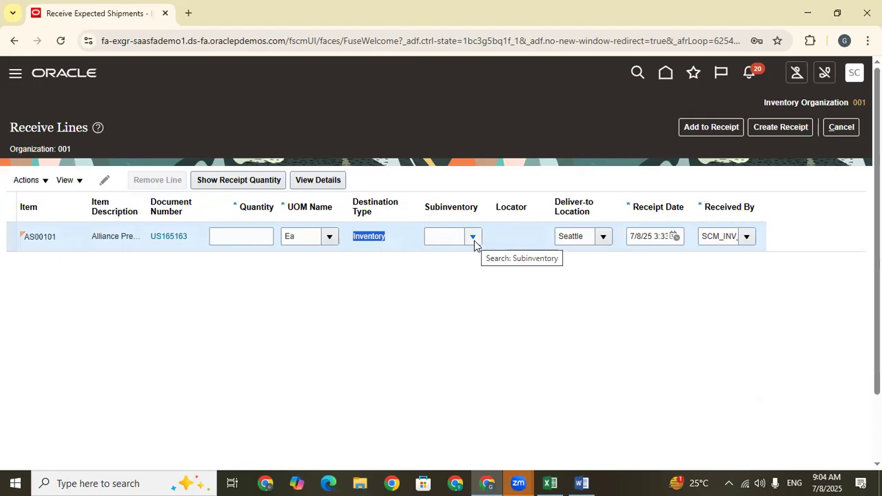
double_click(586, 237)
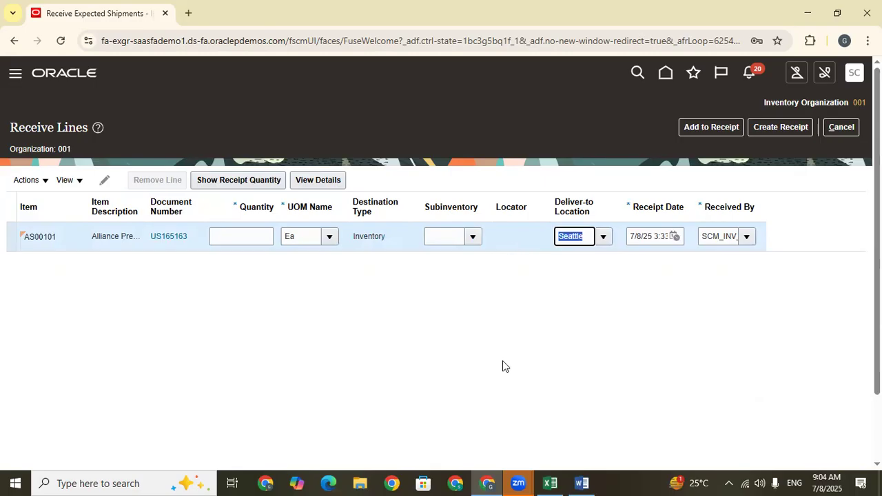
drag(385, 237, 355, 240)
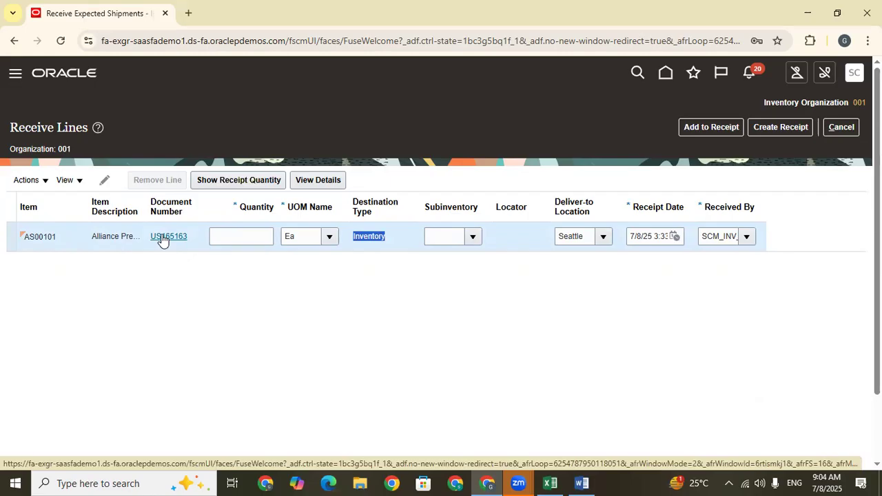
click(244, 238)
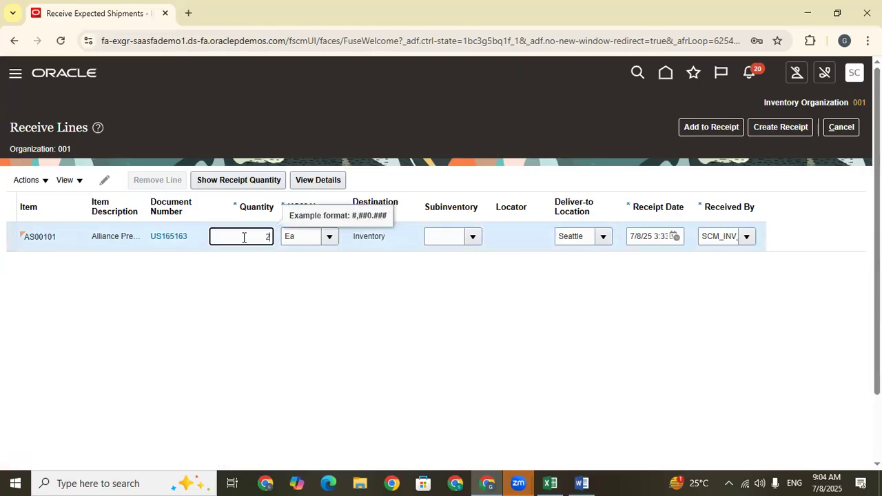
click(337, 313)
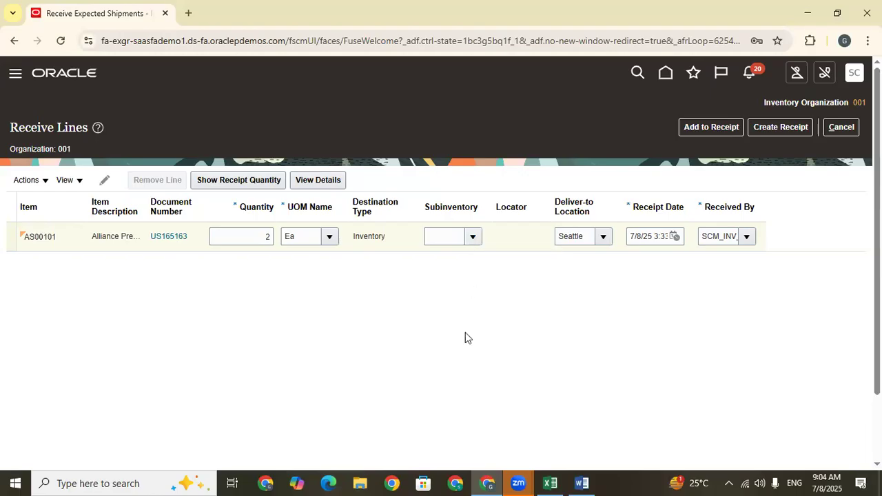
Try to create a receipt from the AS00101 line without entering a subinventory.
click(376, 248)
double_click(376, 244)
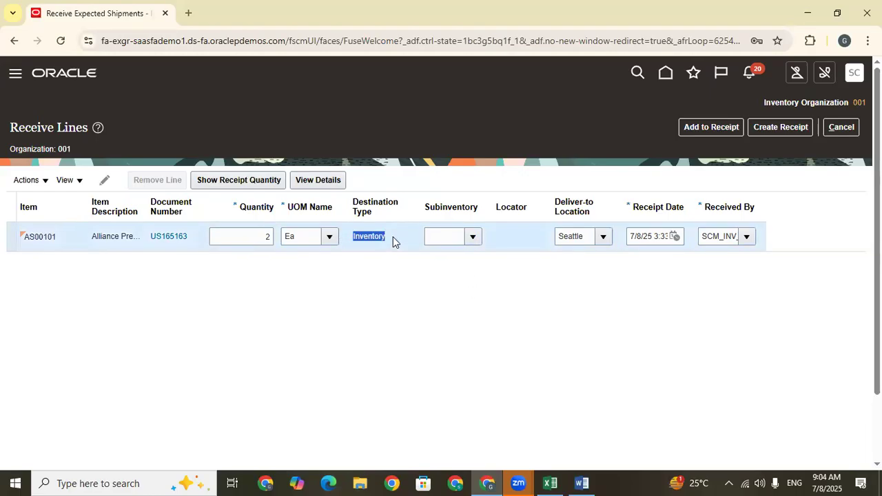
click(779, 128)
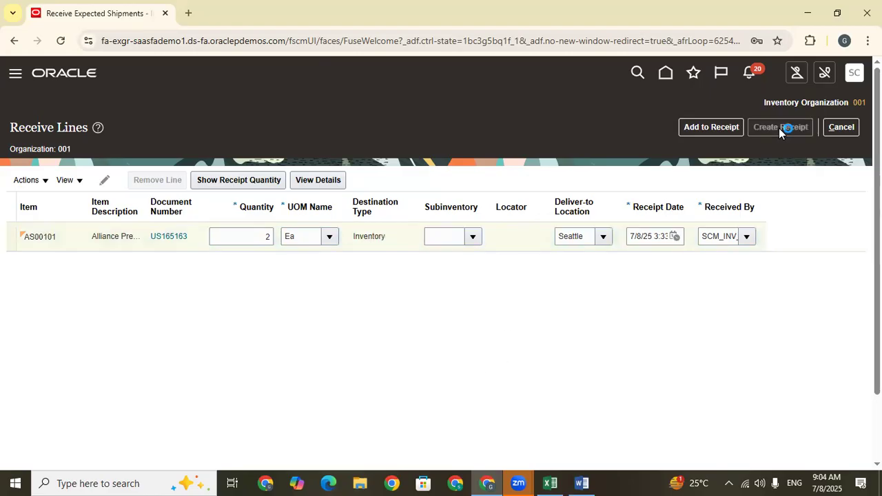
double_click(453, 157)
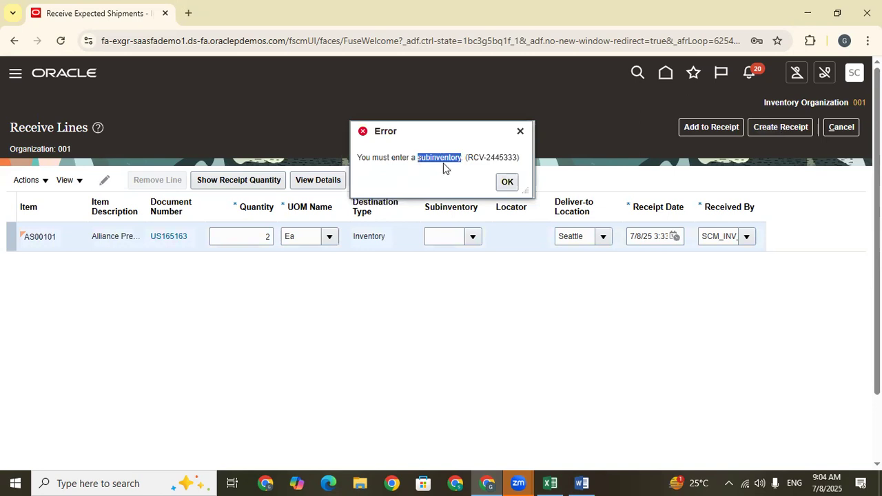
click(507, 182)
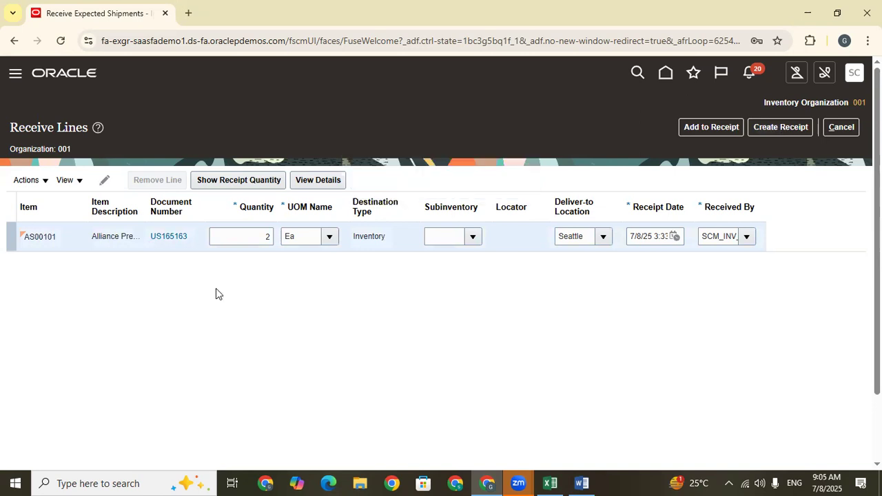
Set the AS00101 line's subinventory to Stores and create a receipt from the line.
click(476, 237)
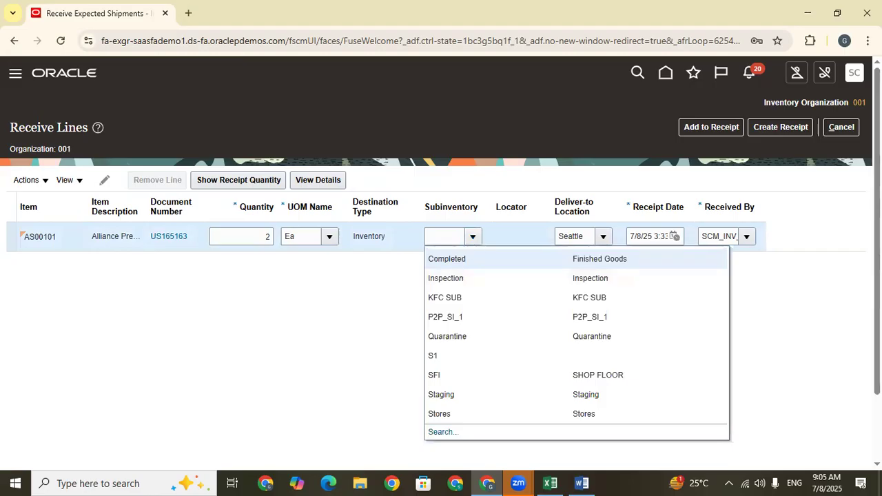
scroll(738, 235, down, 1)
click(462, 374)
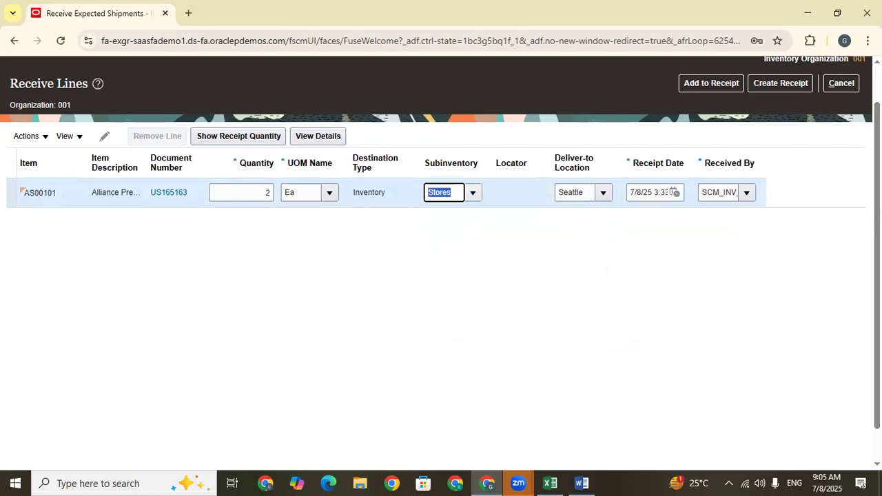
click(772, 83)
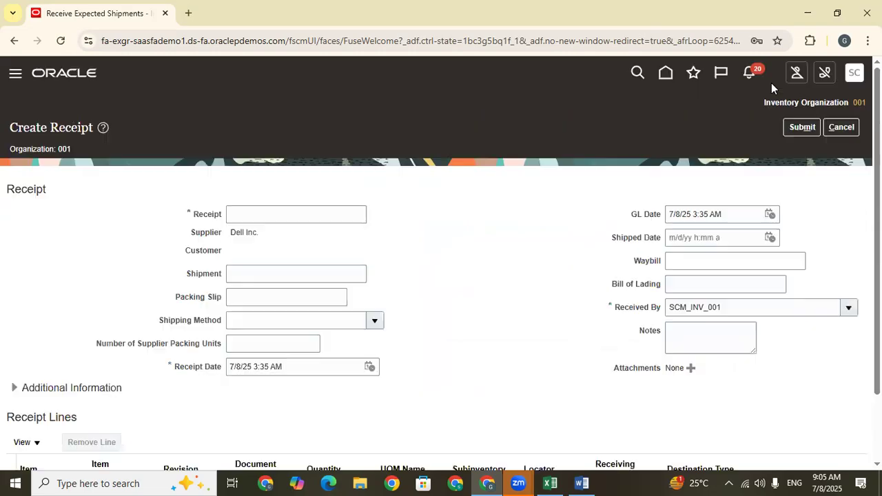
Enter REC-08-07-2025 as the receipt number on the new Dell Inc. receipt.
click(253, 212)
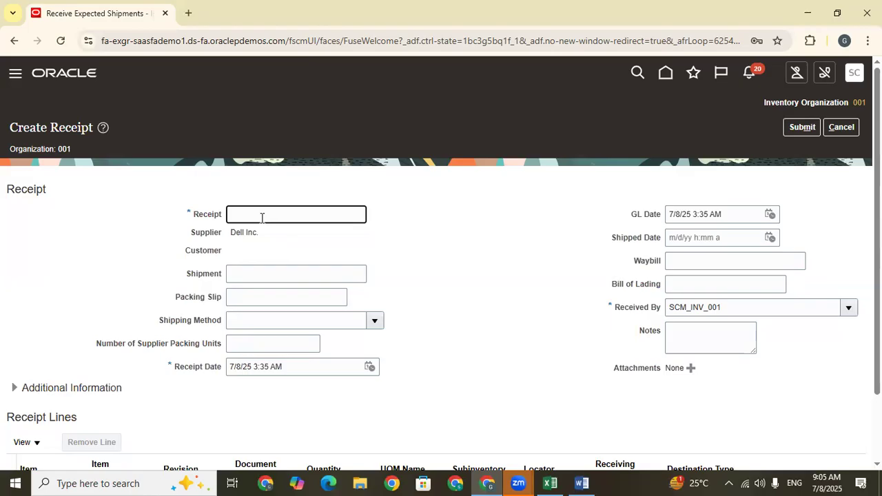
key(Caps_Lock)
text(RE)
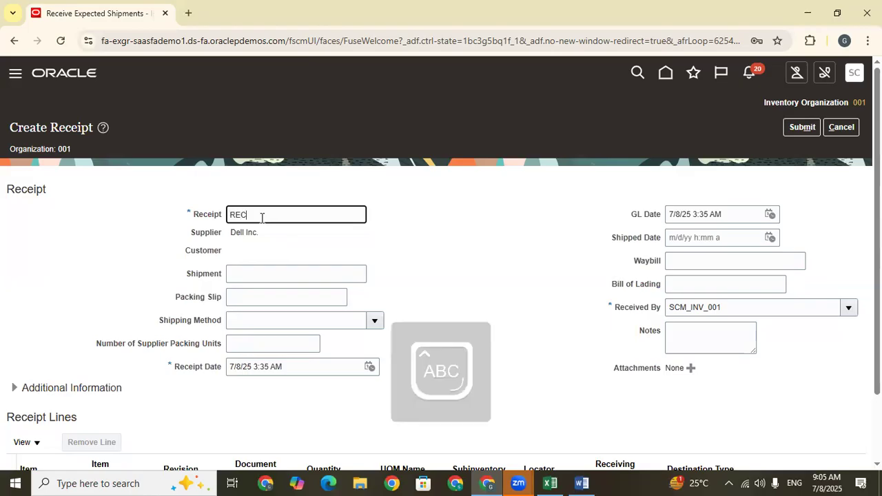
text(C)
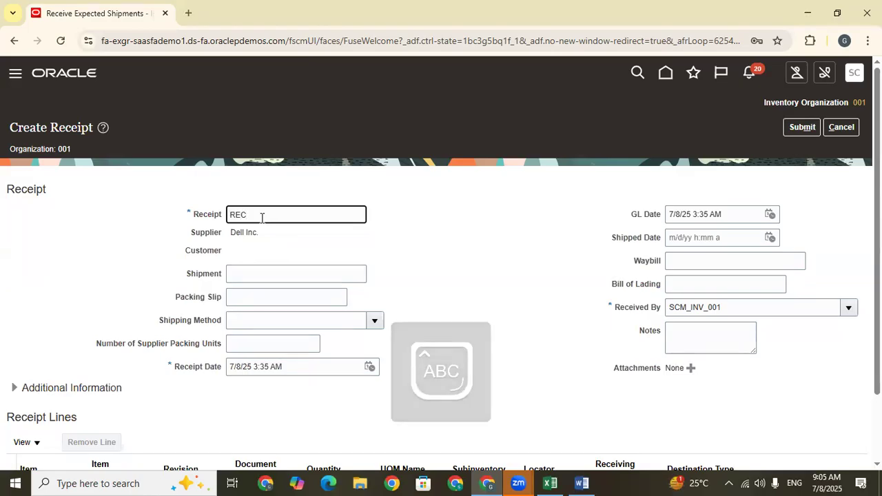
text(-)
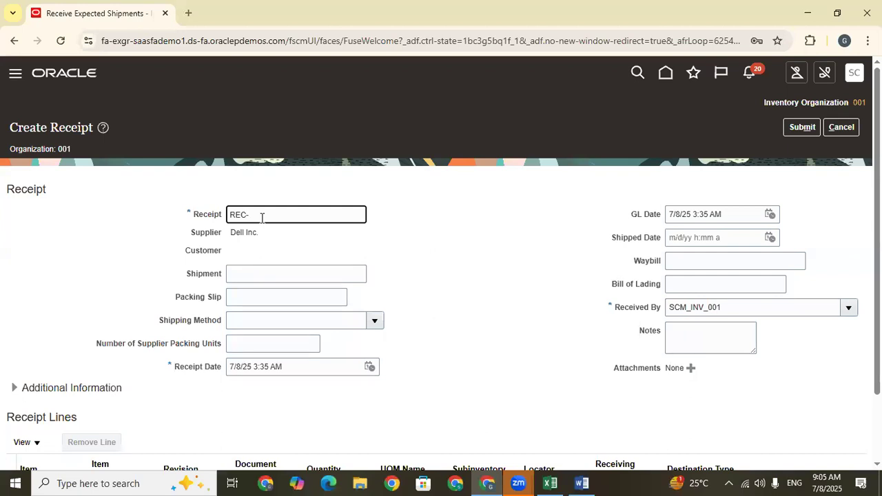
text(08-17-2025)
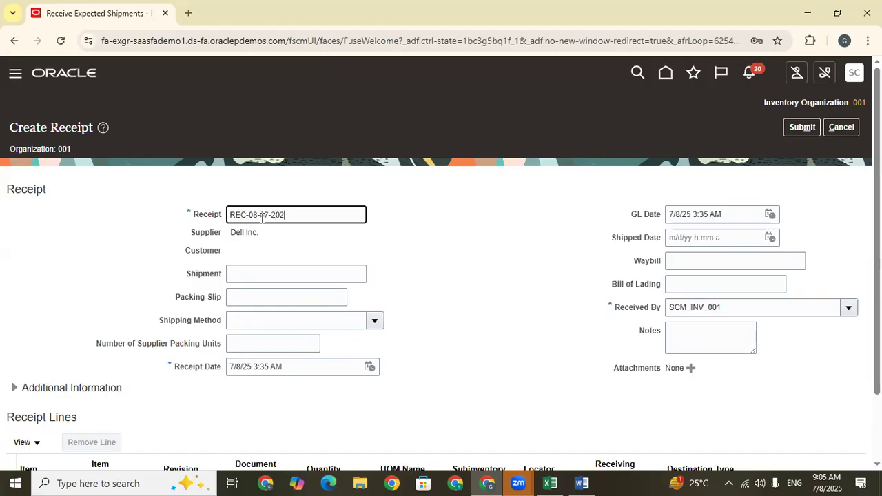
Copy the receipt number into Excel cell C668 beside Receive the Material in Inv, and return to the Create Receipt page.
key(ctrl+a)
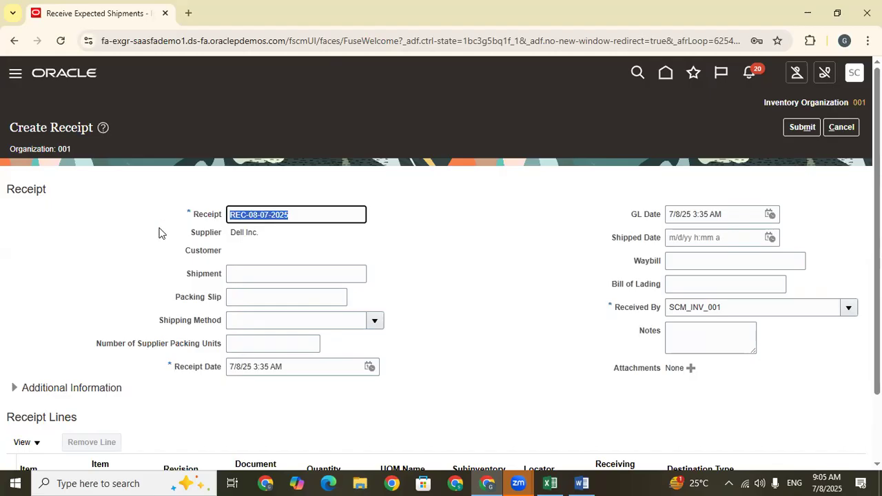
click(396, 248)
drag(308, 213, 129, 233)
key(ctrl+c)
click(550, 483)
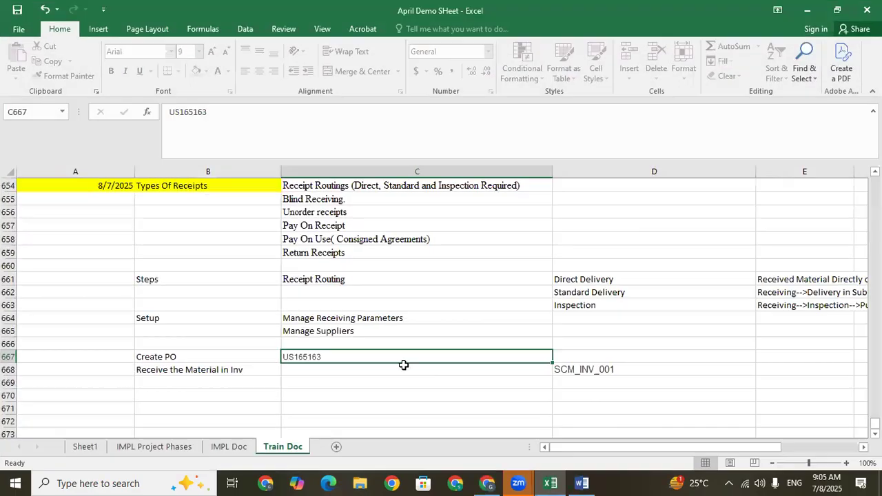
click(299, 370)
key(ctrl+v)
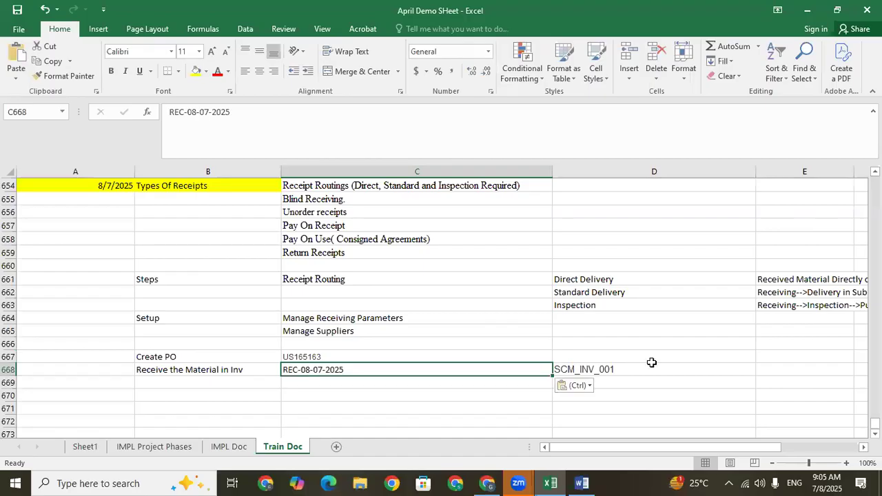
click(807, 10)
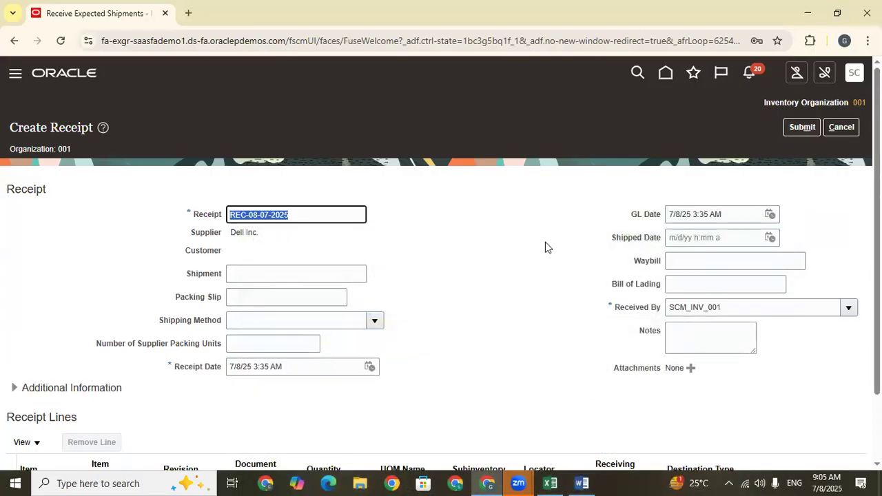
Submit receipt REC-08-07-2025, acknowledge the confirmation, and finish Receive Expected Shipments.
scroll(620, 268, down, 2)
scroll(716, 295, up, 2)
click(804, 129)
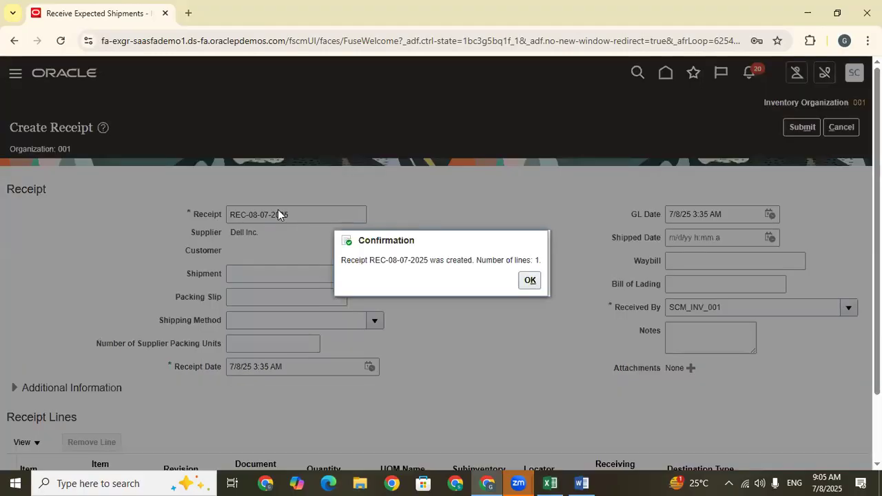
drag(428, 261, 371, 262)
click(529, 280)
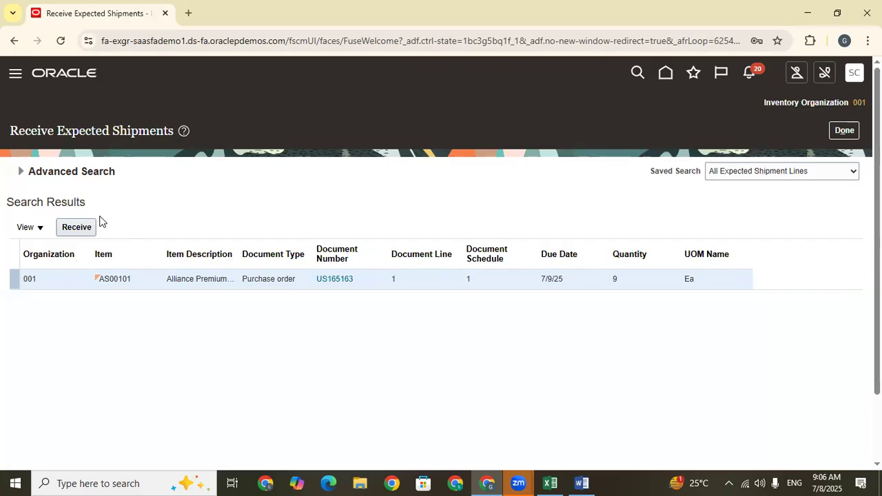
click(853, 137)
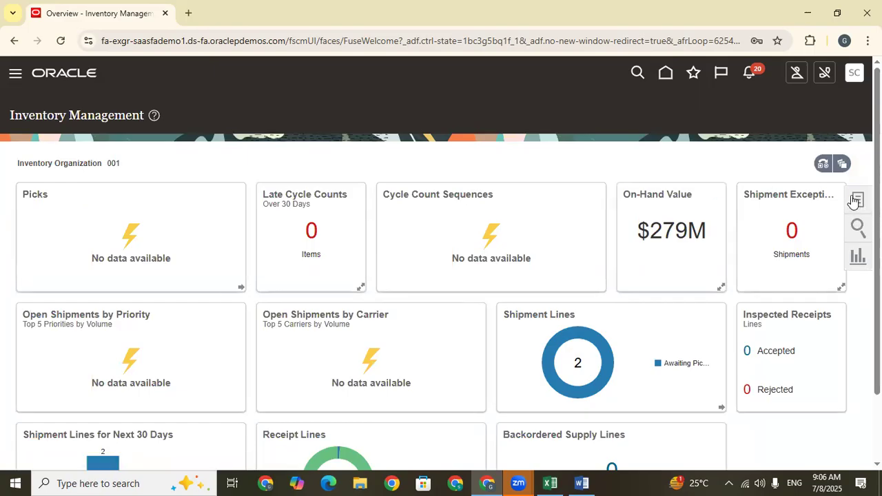
Open Manage Item Quantities from the inventory tasks and search for the on-hand quantity of item AS00101 in organization 001.
click(859, 200)
click(820, 104)
click(817, 122)
click(819, 134)
click(125, 215)
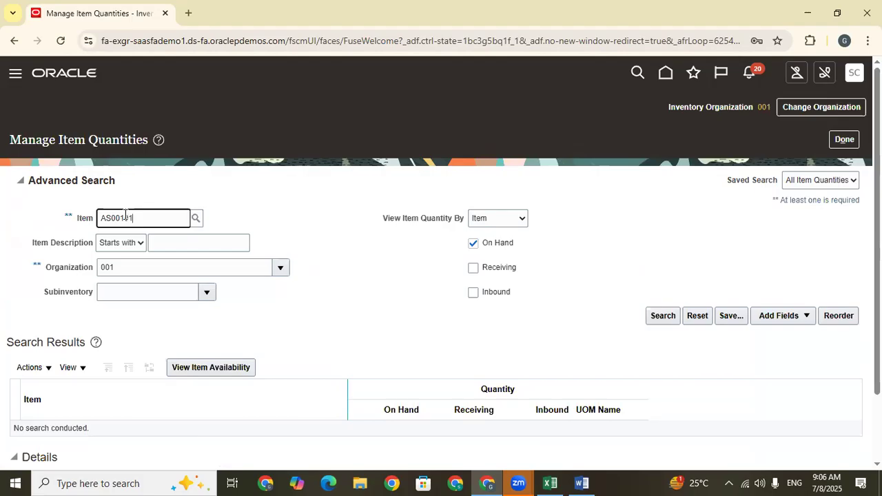
click(656, 317)
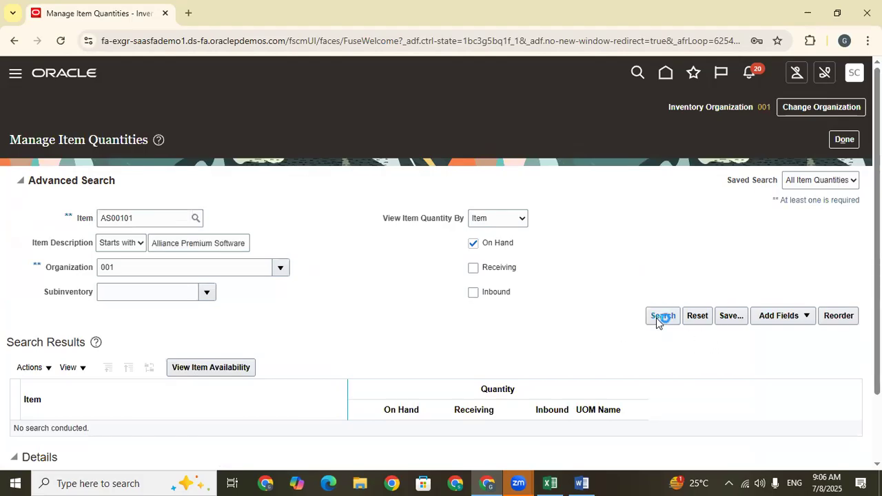
Examine the on-hand quantity of item AS00101, expanding organization 001 down to its subinventories.
drag(422, 327, 395, 328)
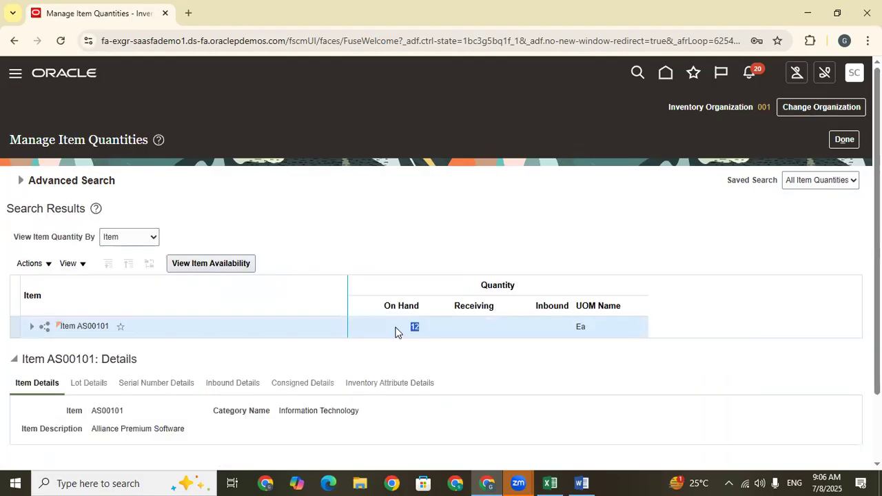
click(31, 328)
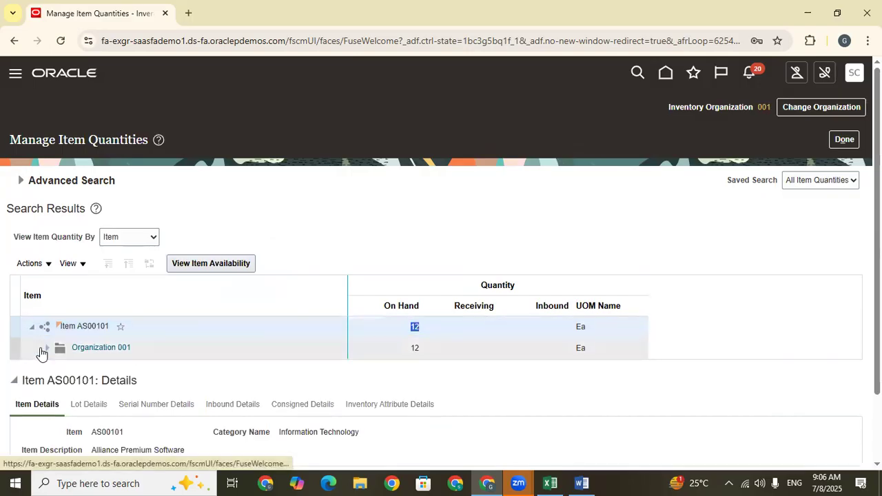
click(42, 353)
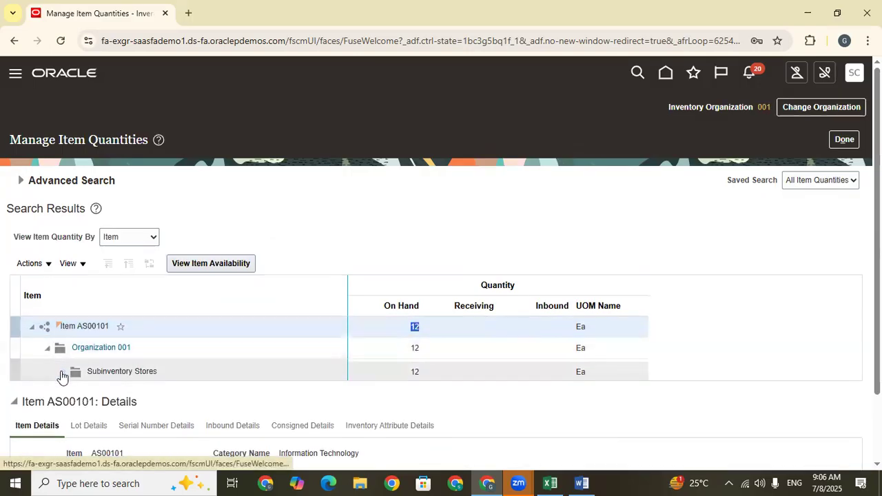
Check the on-hand quantity of item AS00101 in subinventory Stores and close Manage Item Quantities.
click(416, 371)
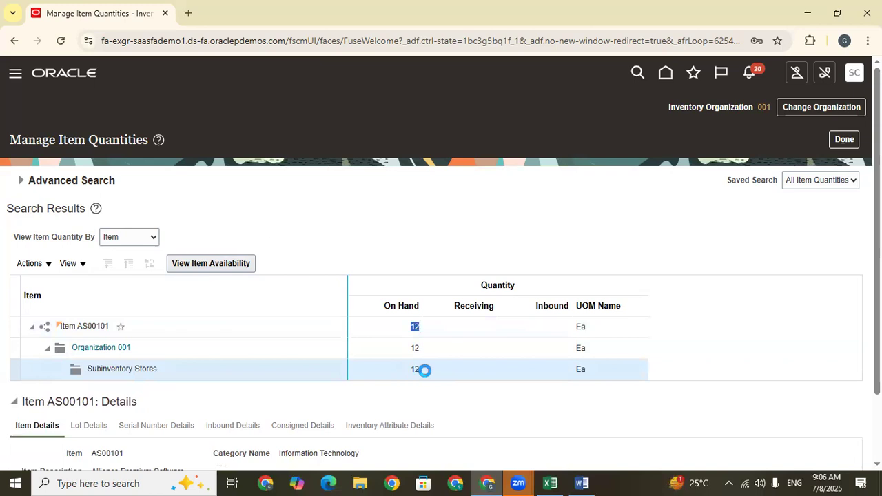
click(851, 145)
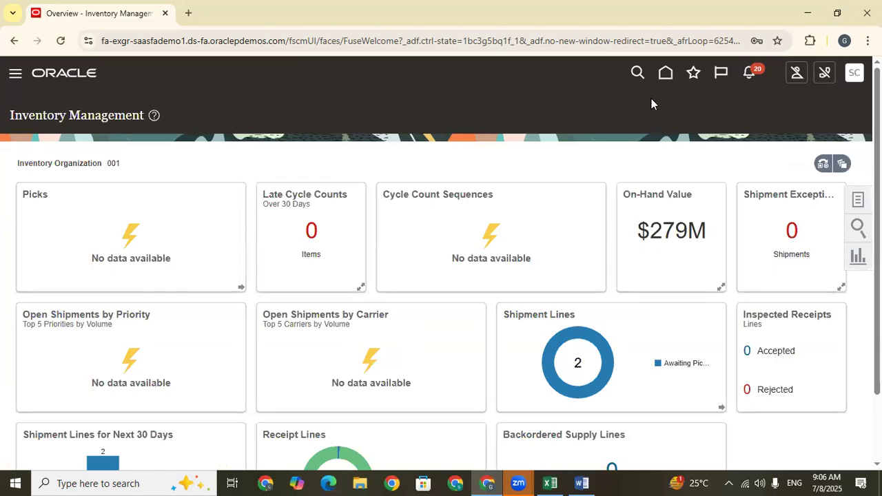
Open Setup and Maintenance and switch the setup offering to Manufacturing and Supply Chain Materials Management.
click(854, 72)
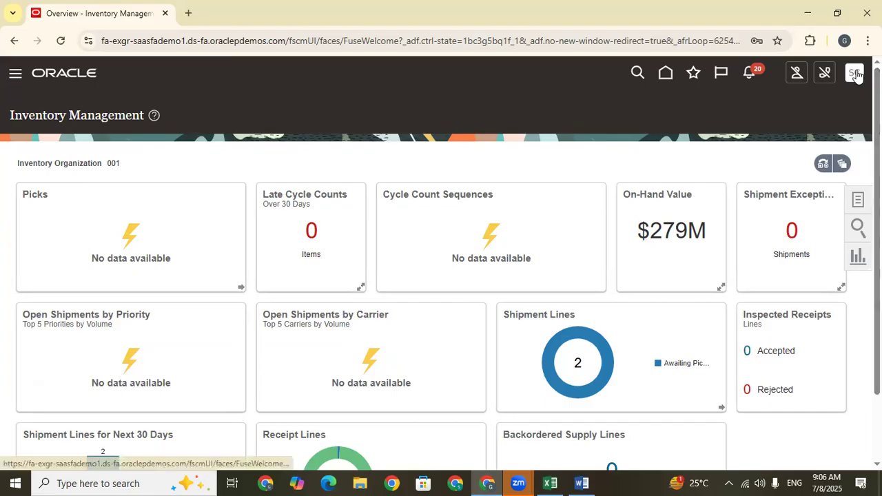
click(634, 270)
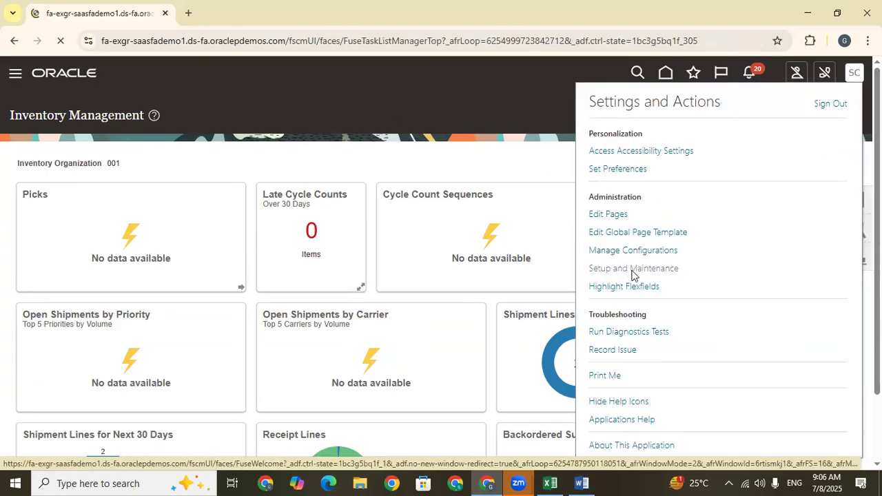
scroll(238, 369, down, 1)
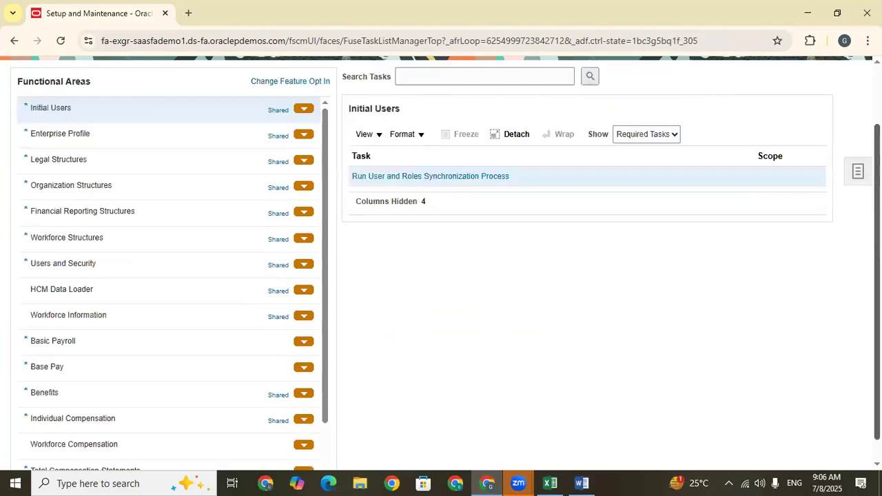
drag(325, 155, 327, 131)
scroll(416, 307, up, 2)
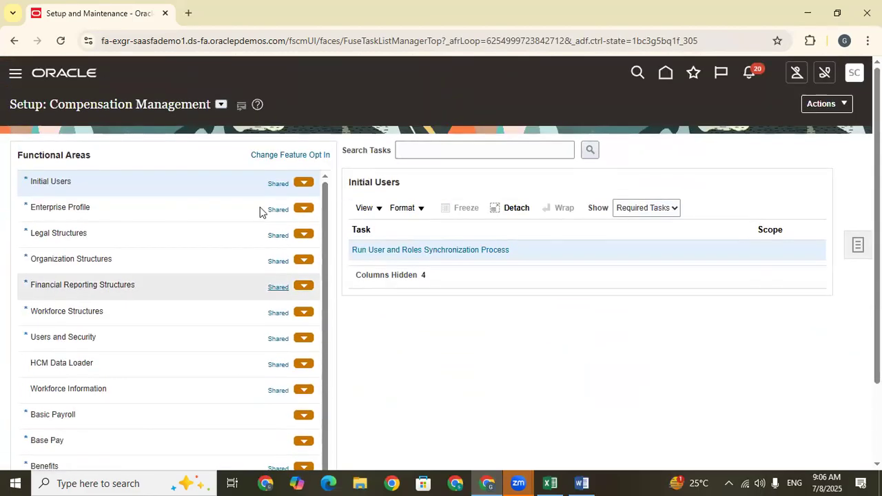
click(220, 105)
drag(431, 142, 437, 173)
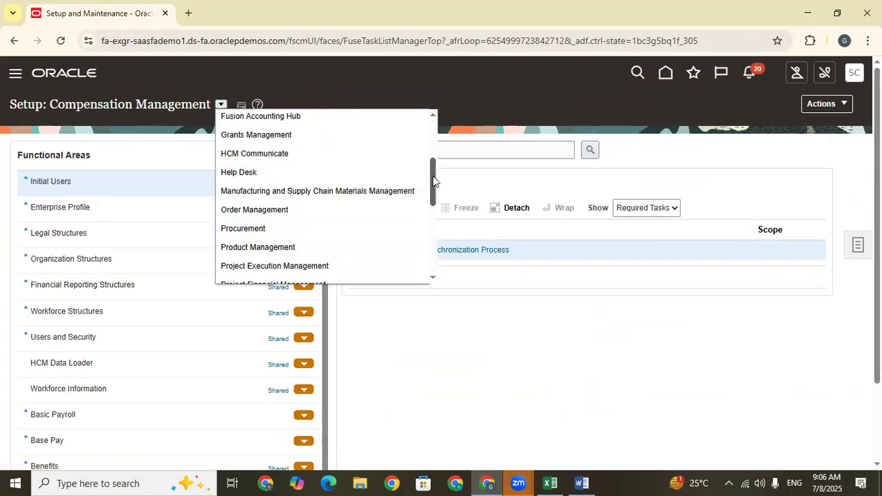
click(361, 190)
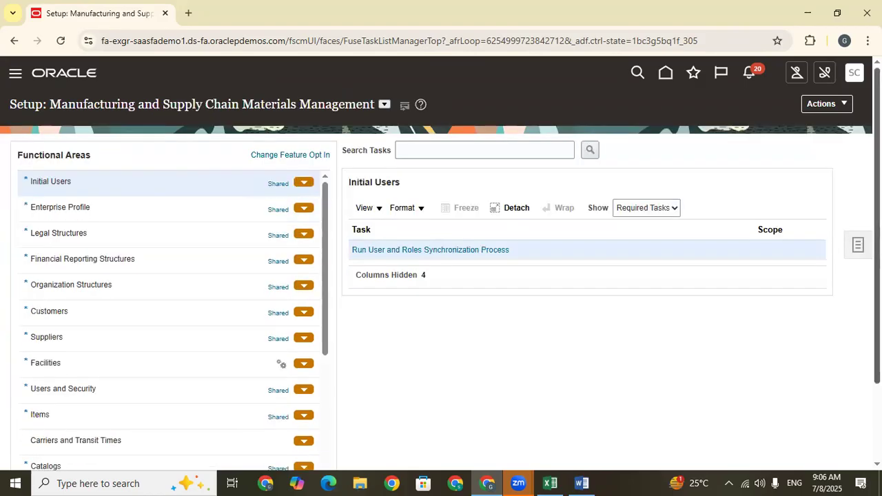
Open the Manage Receiving Parameters task in the Receiving functional area.
scroll(159, 366, down, 2)
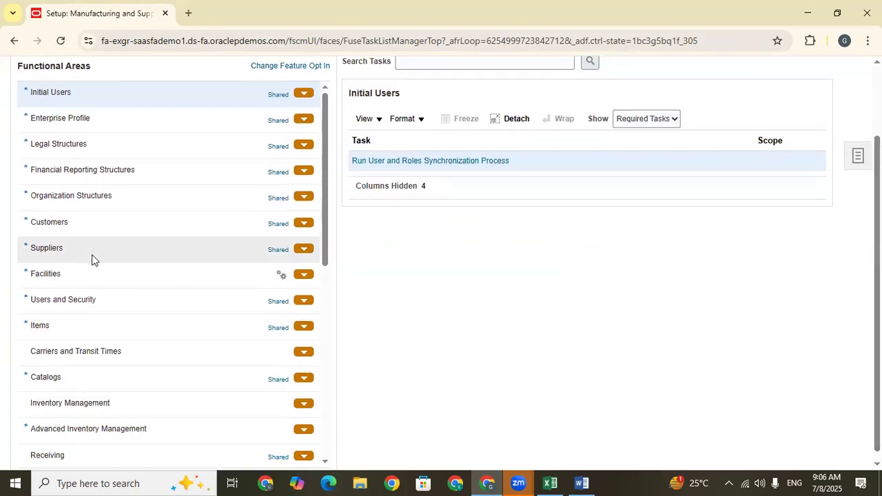
scroll(320, 173, down, 2)
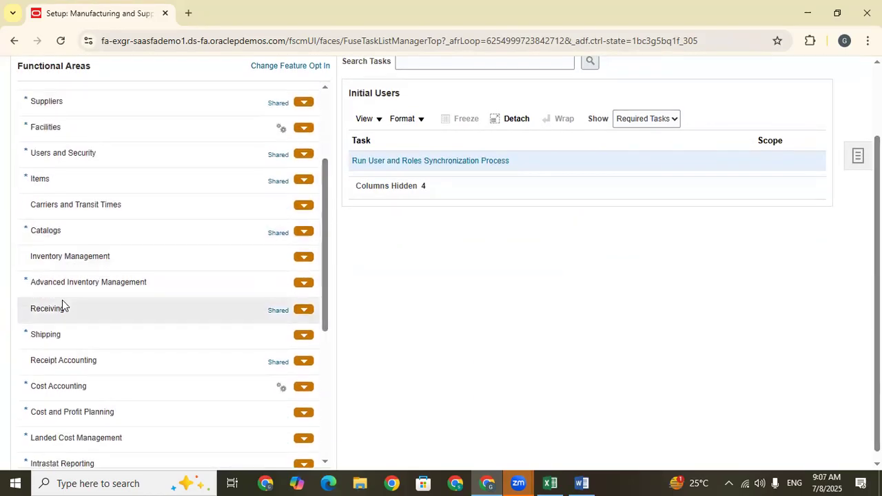
click(54, 310)
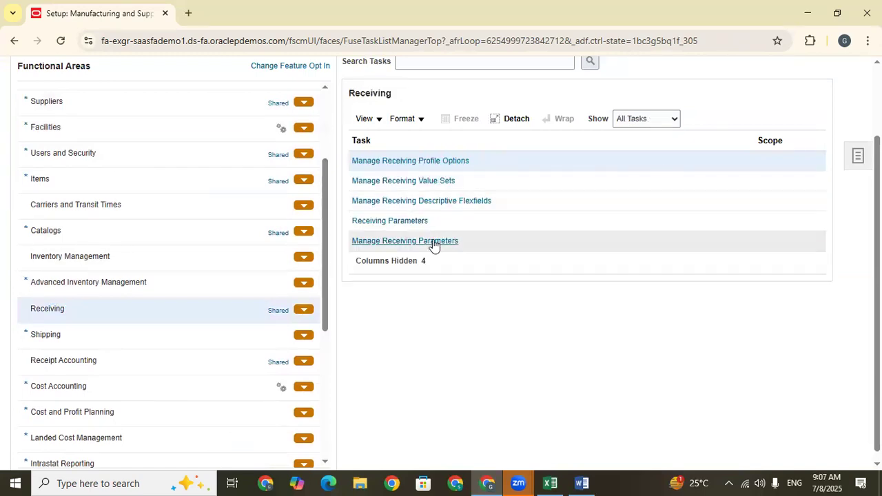
click(409, 241)
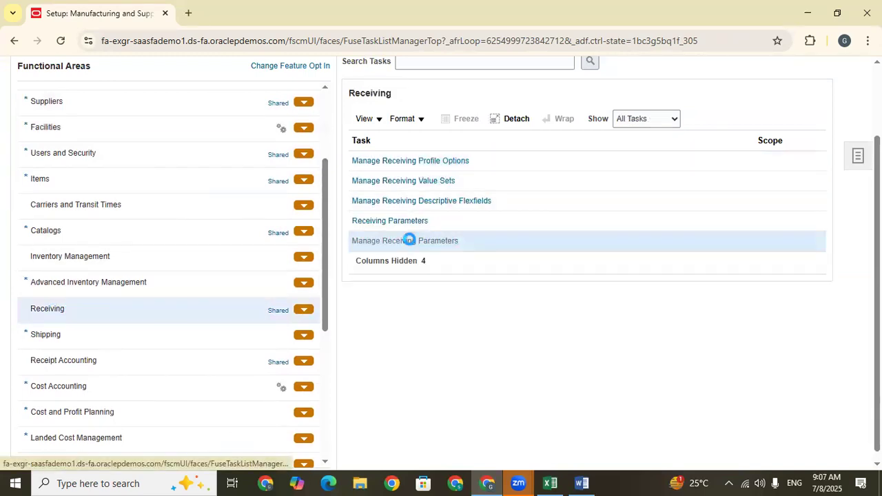
Set Receipt Routing to Standard receipt for inventory organization 001, save the receiving parameters and close them.
click(261, 342)
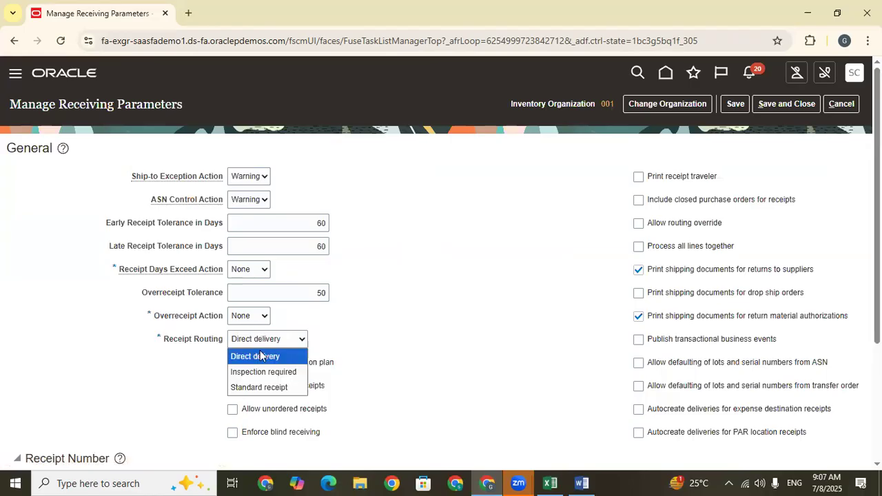
click(276, 387)
click(487, 344)
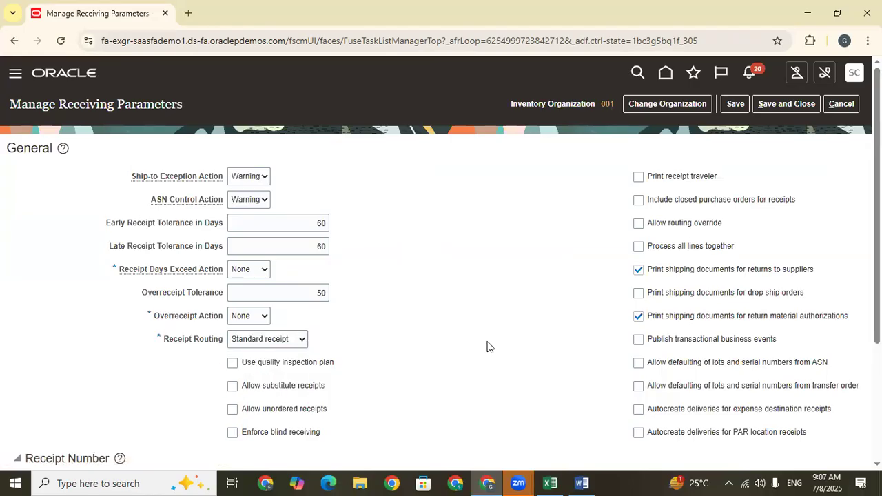
click(736, 105)
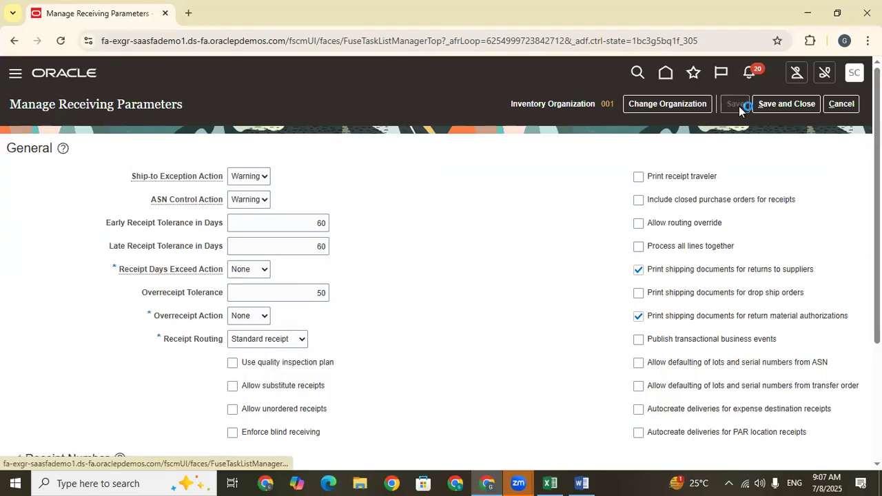
click(803, 102)
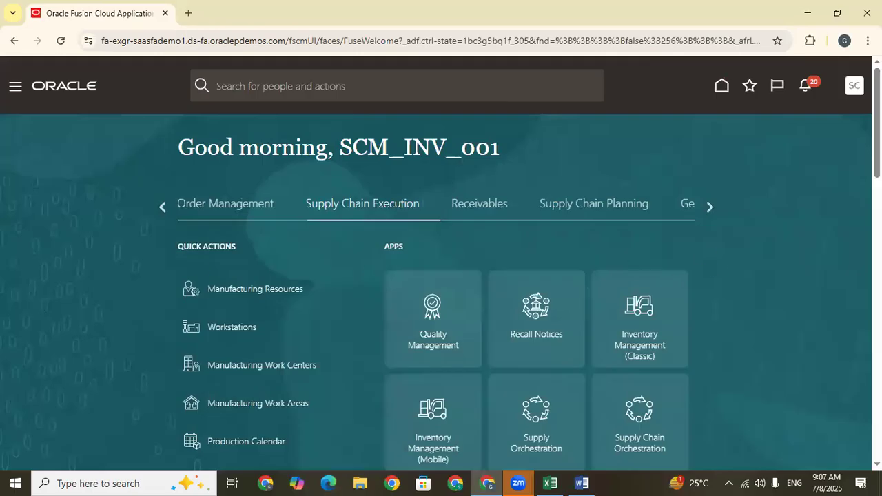
Open Receive Expected Shipments from the Receipts tasks of Inventory Management.
scroll(642, 223, down, 3)
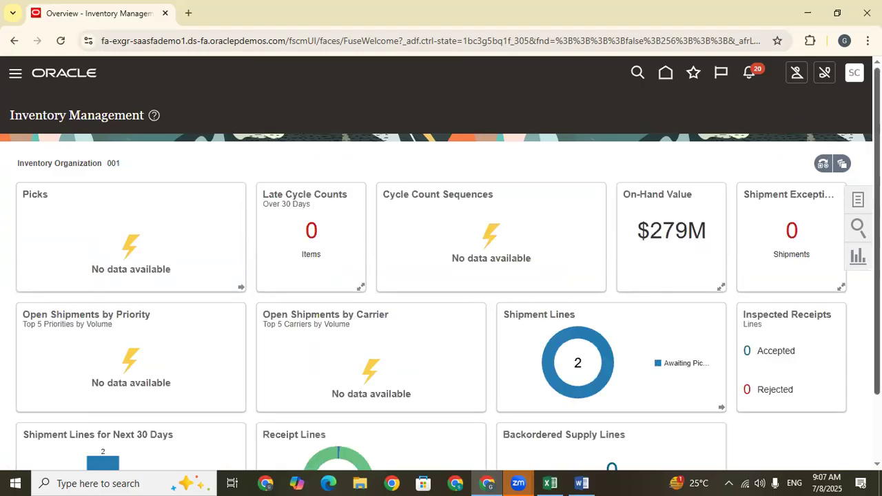
click(858, 199)
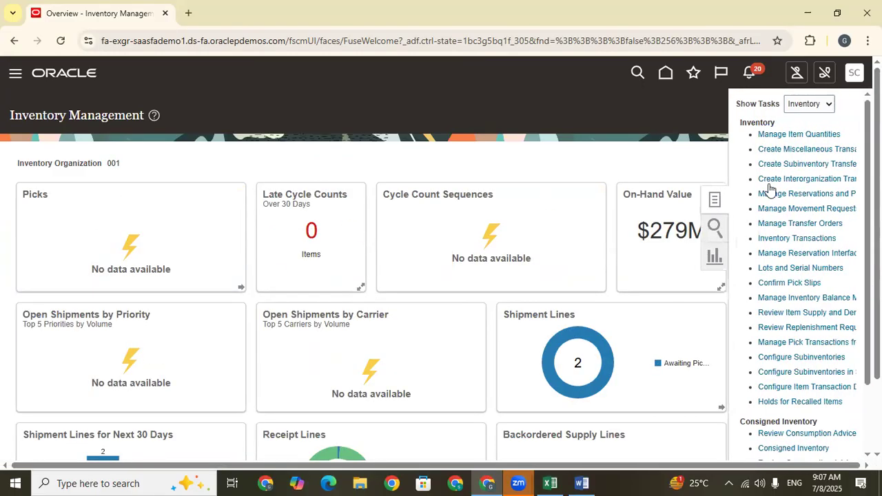
click(808, 104)
click(807, 183)
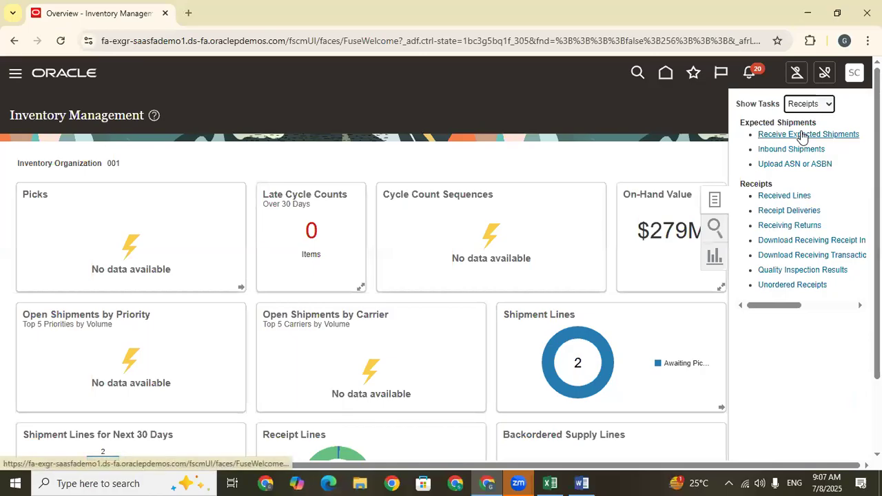
click(800, 132)
click(201, 209)
text(REC-08-07-2025)
drag(238, 212, 114, 238)
key(BackSpace)
Copy the purchase order number from cell C667 of the Excel sheet and return to Receive Expected Shipments.
click(347, 211)
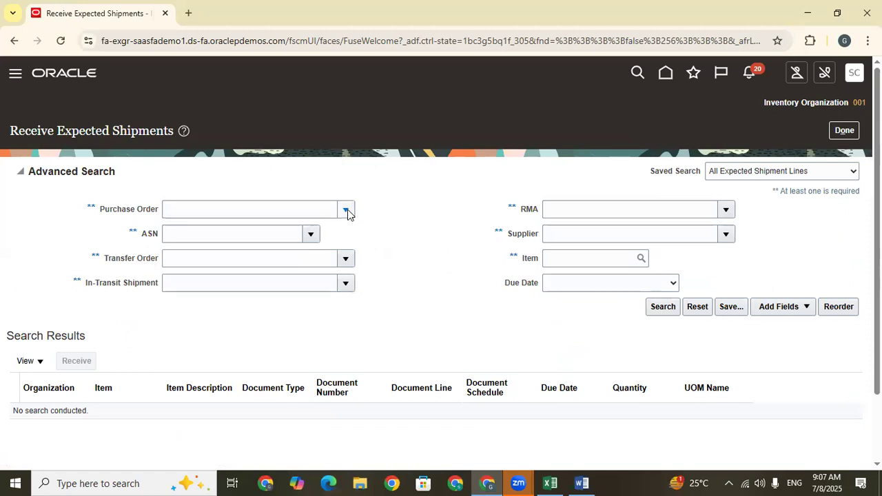
click(550, 482)
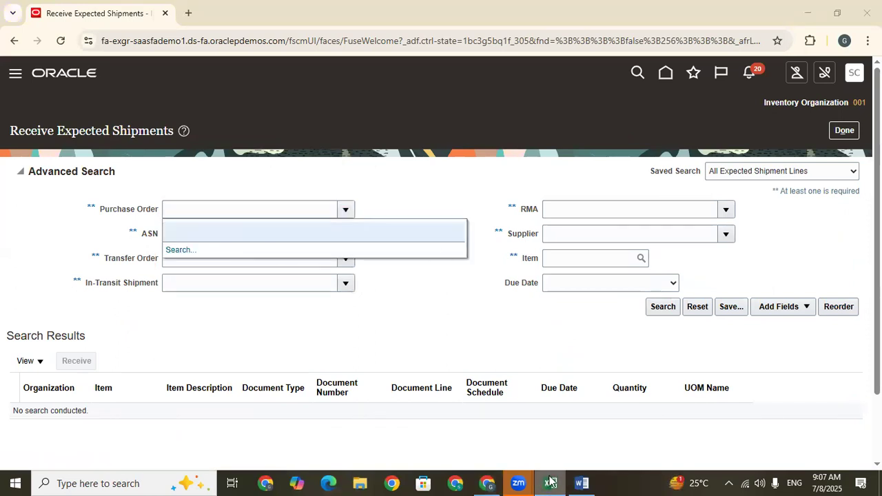
click(322, 355)
key(ctrl+c)
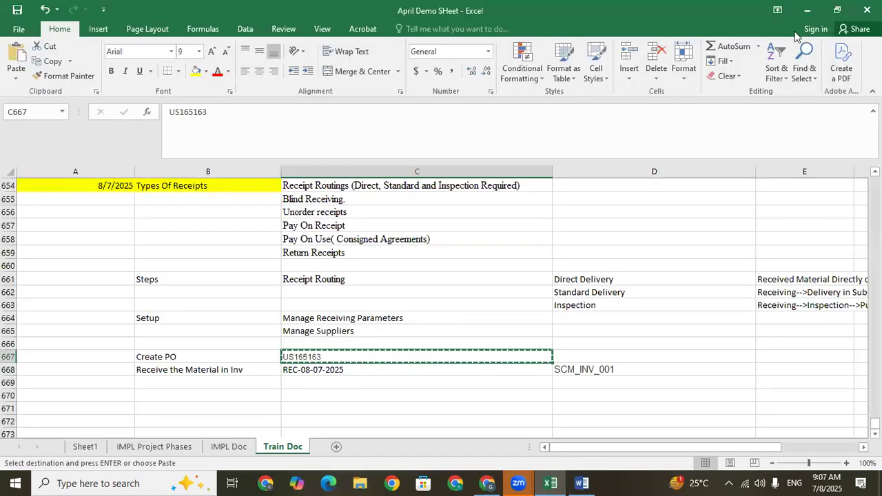
key(alt+Tab)
Look up the copied purchase order number, select the Dell Inc. order, and search for its expected shipment lines.
click(178, 250)
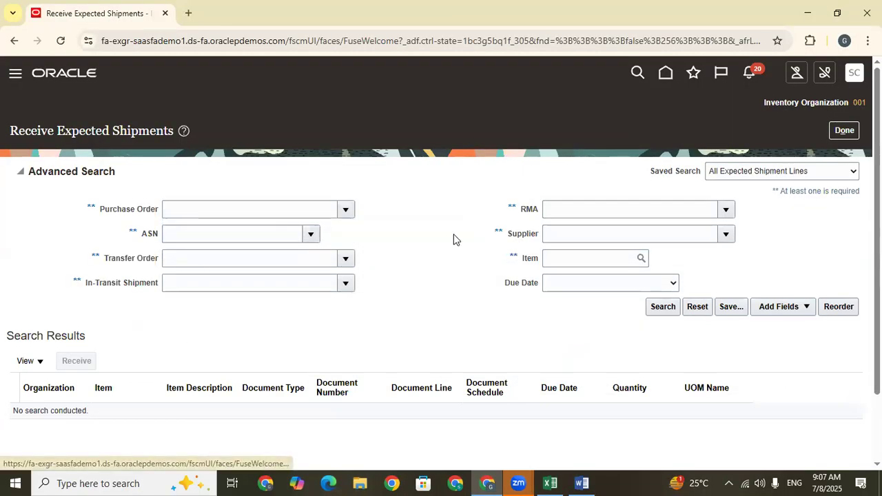
click(391, 227)
key(ctrl+v)
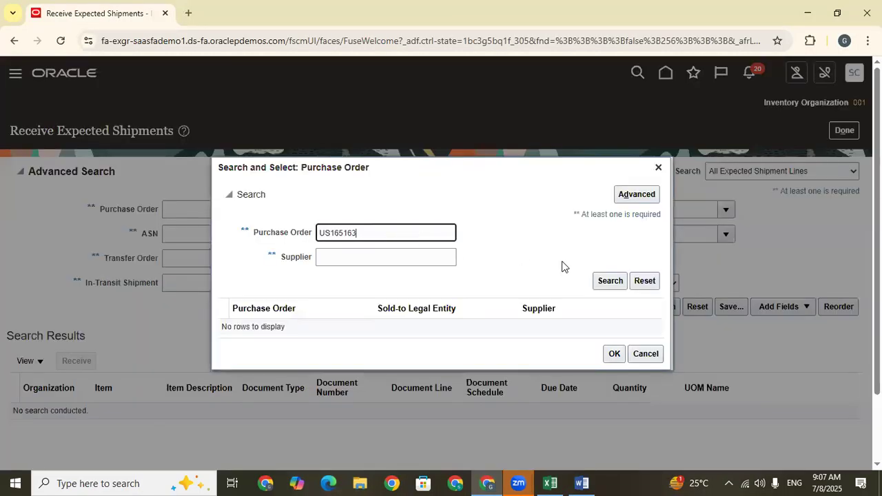
click(607, 281)
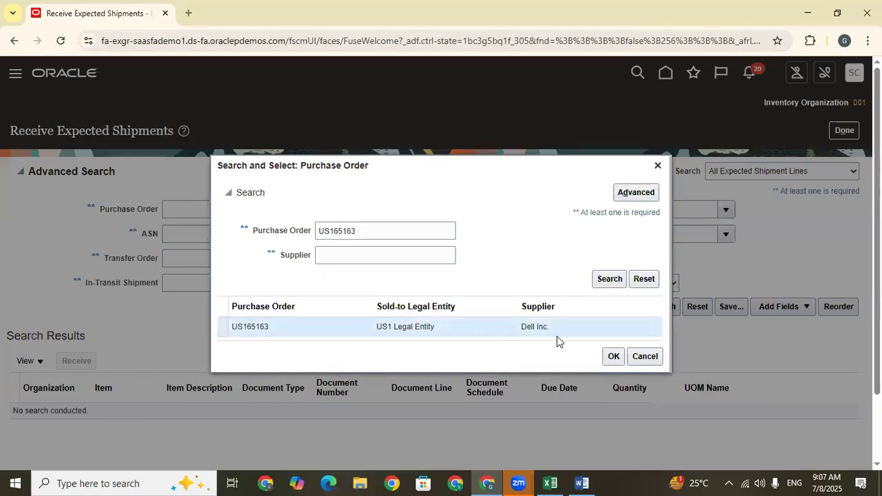
click(614, 356)
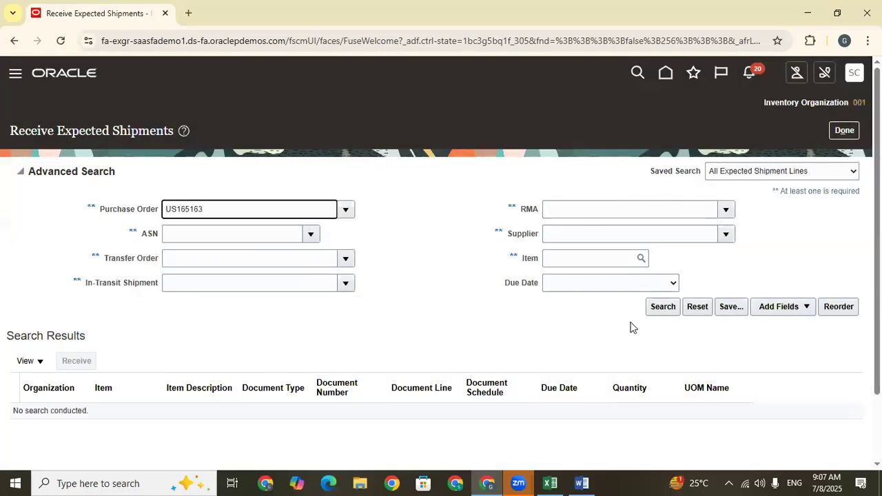
click(656, 312)
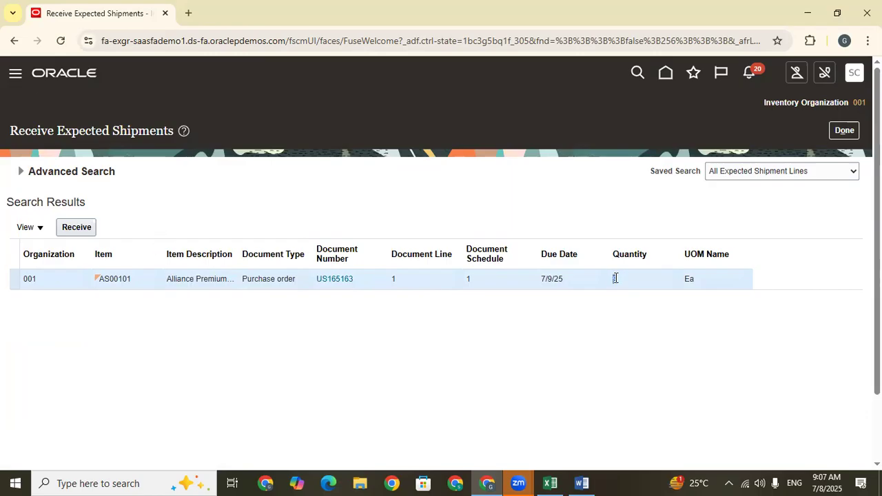
Open the AS00101 line for receiving, examine its destination type and subinventory field, and cancel without creating a receipt.
click(78, 233)
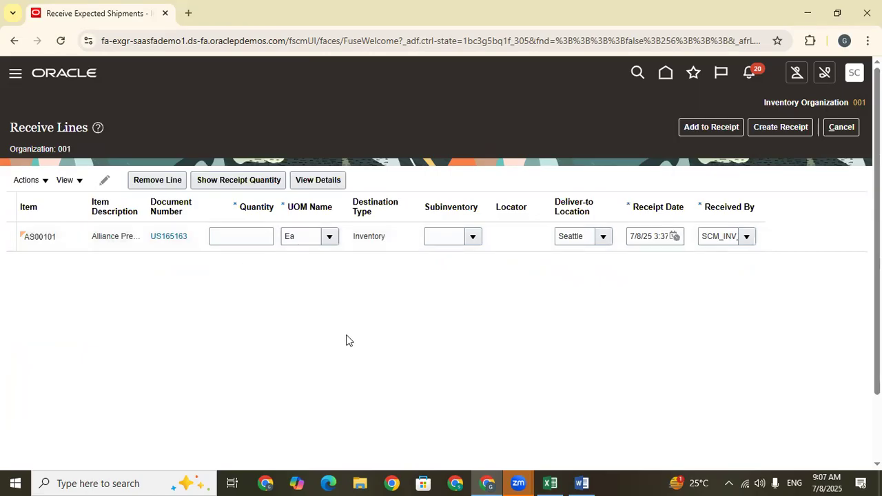
drag(386, 246, 353, 248)
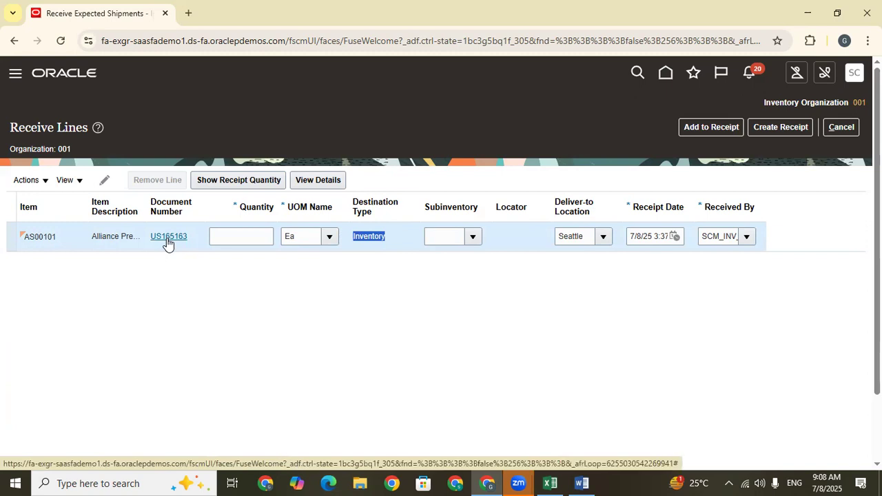
double_click(373, 236)
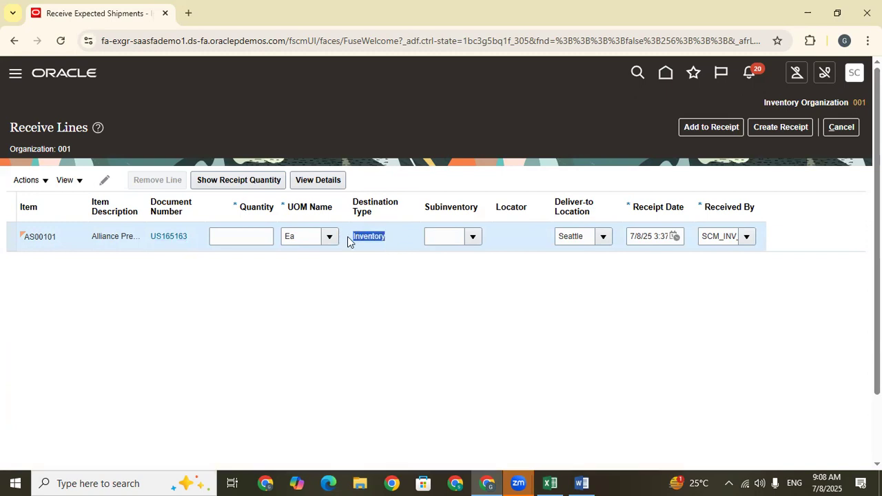
click(392, 238)
click(472, 237)
click(286, 317)
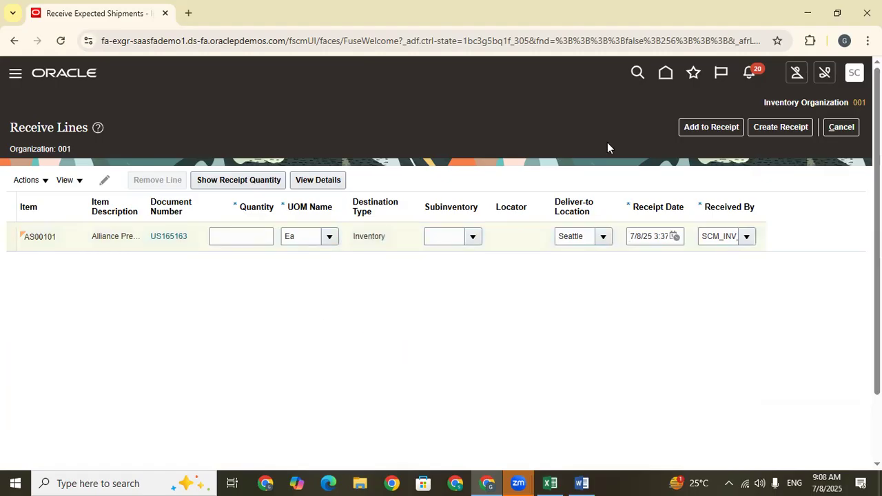
click(849, 129)
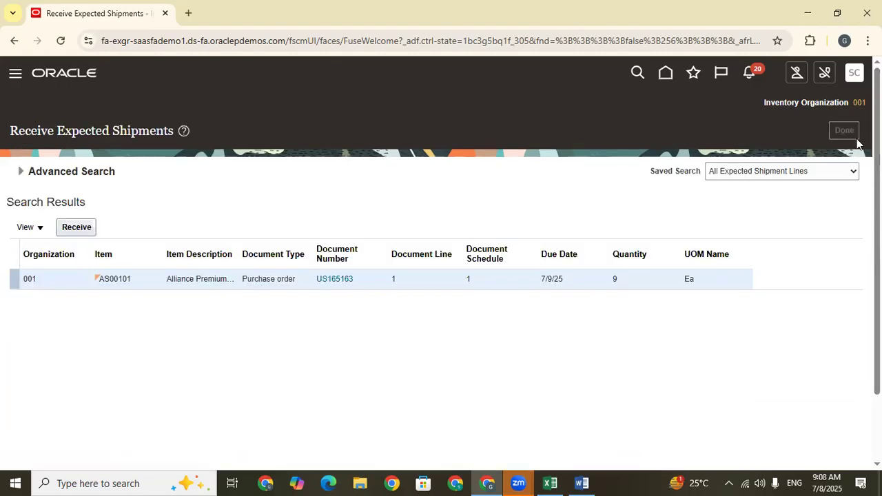
Open Manage Orders in the Purchase Orders work area of Procurement under the current account.
click(665, 73)
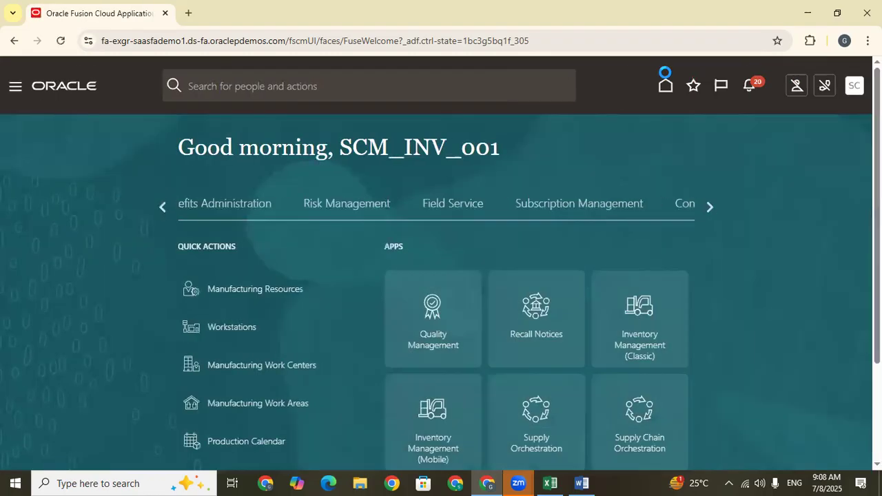
scroll(639, 212, down, 1)
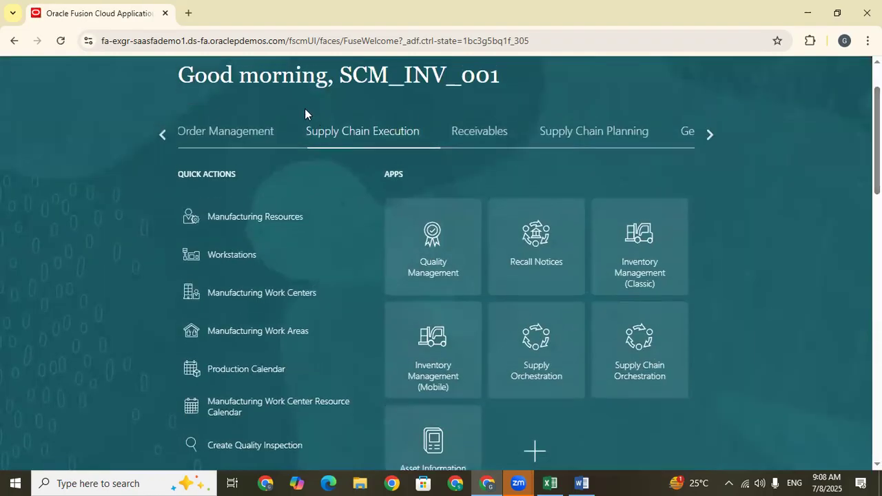
click(164, 134)
click(164, 134)
click(164, 135)
click(164, 134)
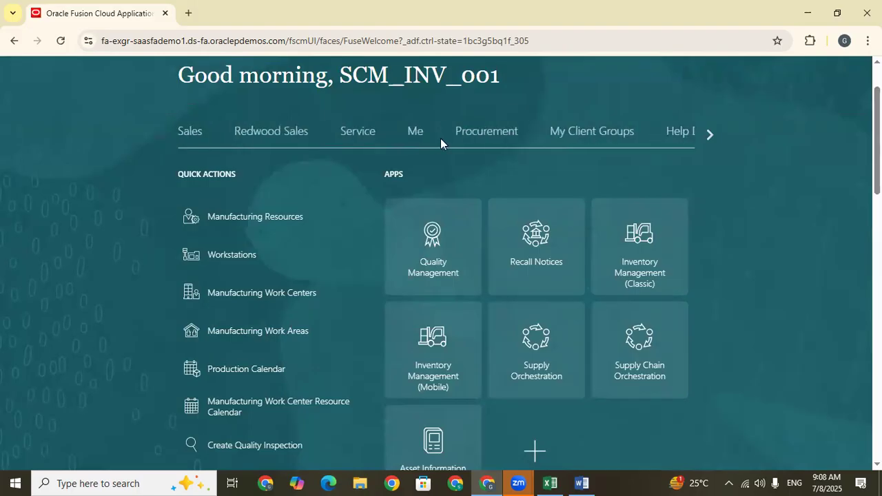
click(495, 137)
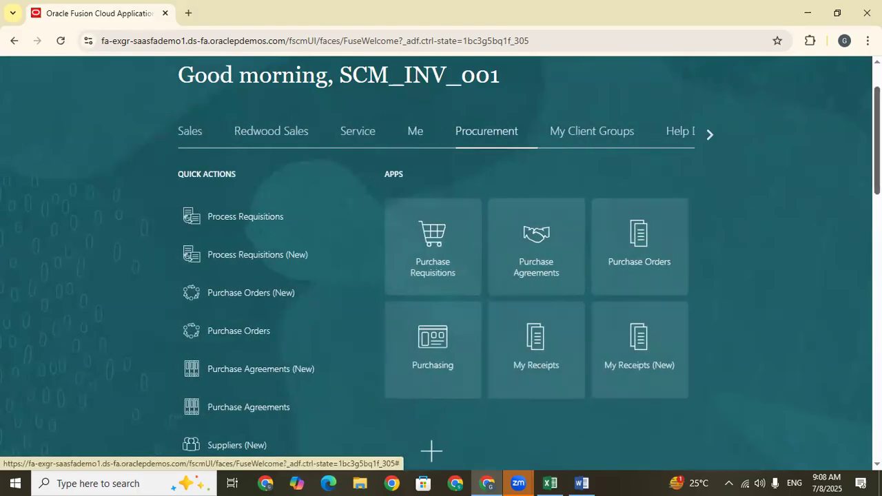
scroll(495, 137, down, 1)
scroll(494, 138, up, 1)
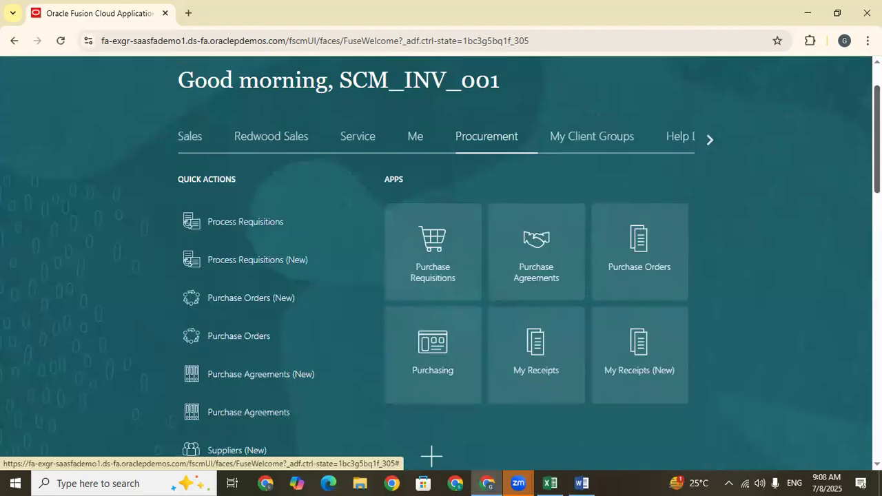
scroll(432, 456, up, 1)
scroll(774, 248, up, 1)
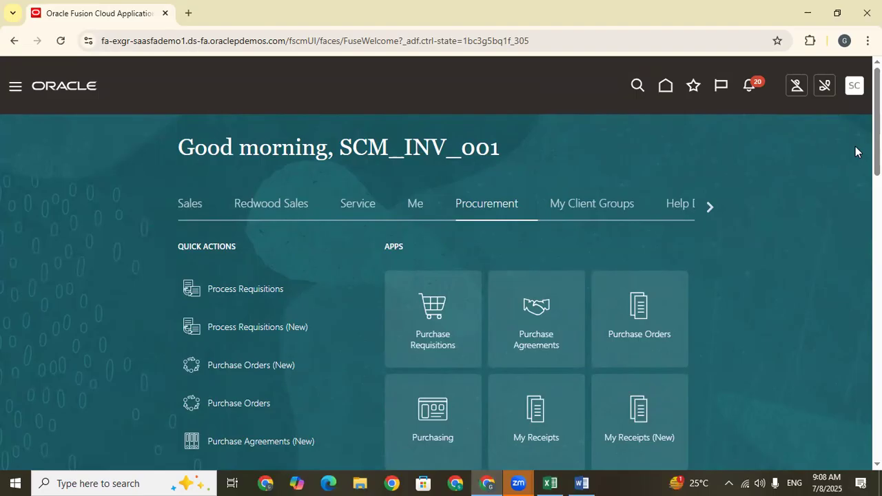
click(853, 93)
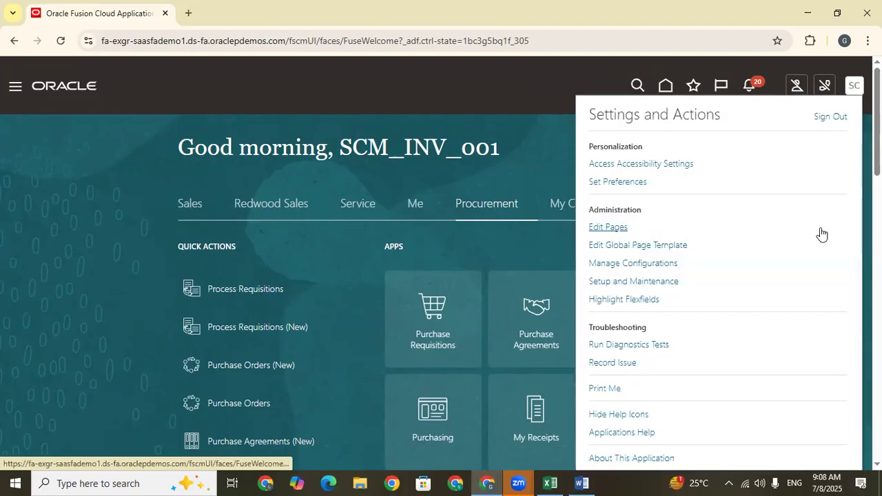
click(531, 152)
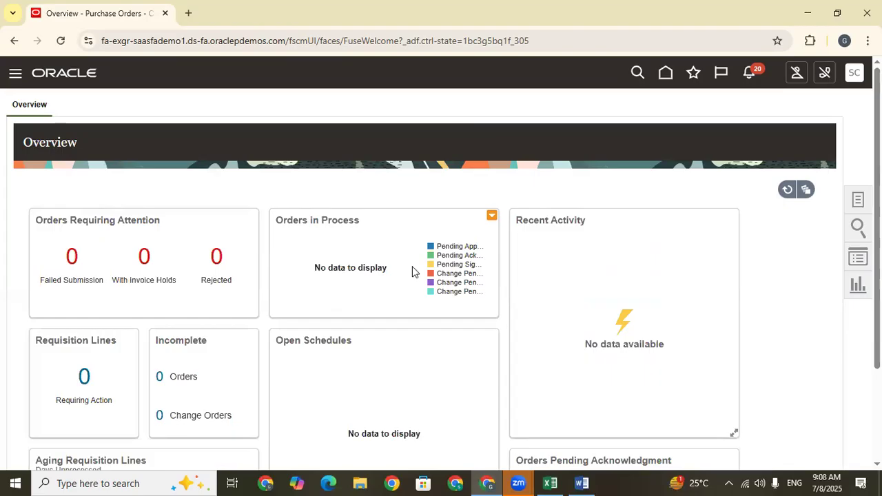
click(858, 199)
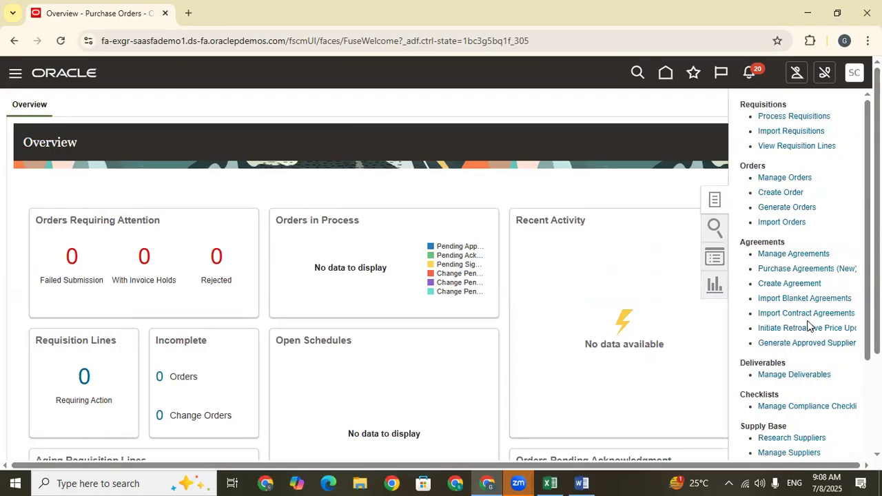
click(792, 179)
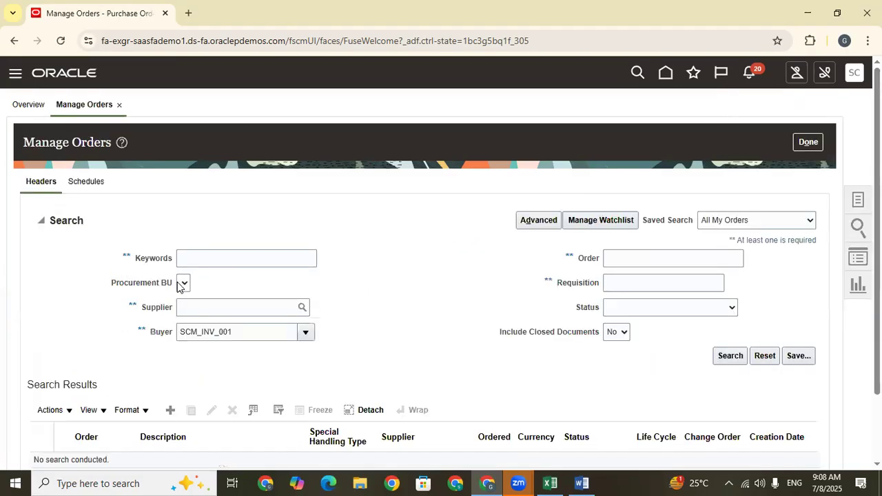
Sign out and sign back in with the other saved account's user name and password, dismissing the password warning.
click(854, 73)
click(834, 103)
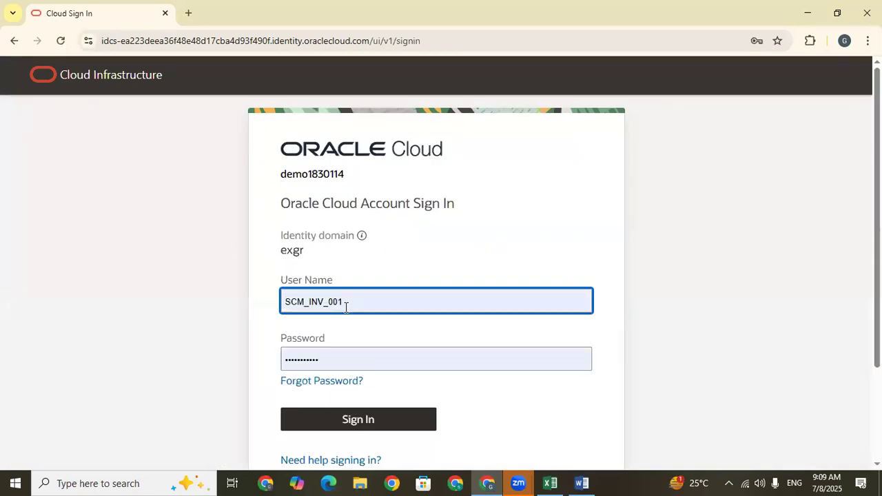
drag(355, 306, 266, 309)
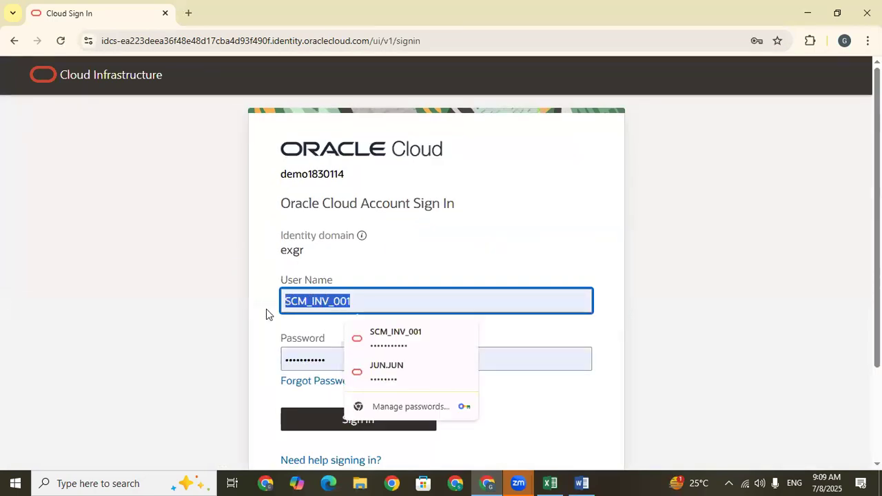
click(375, 365)
click(390, 416)
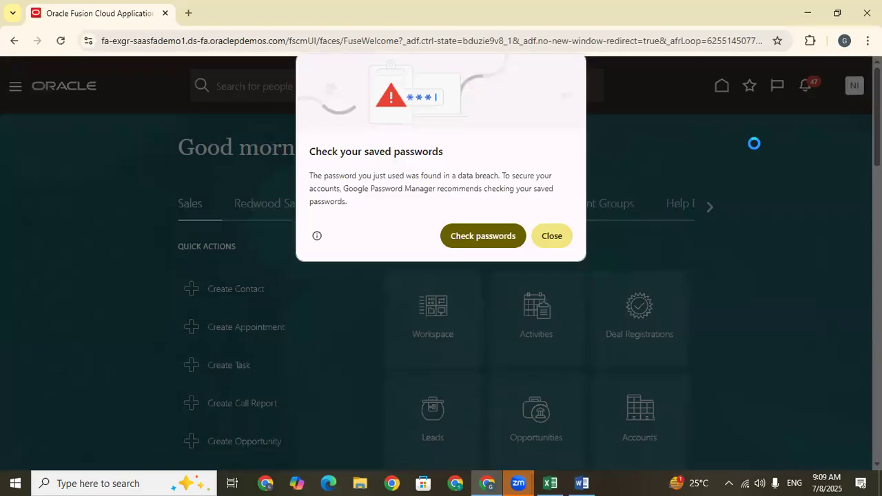
click(545, 241)
Open Manage Orders from the tasks of the Procurement Purchase Orders work area.
click(854, 85)
click(510, 179)
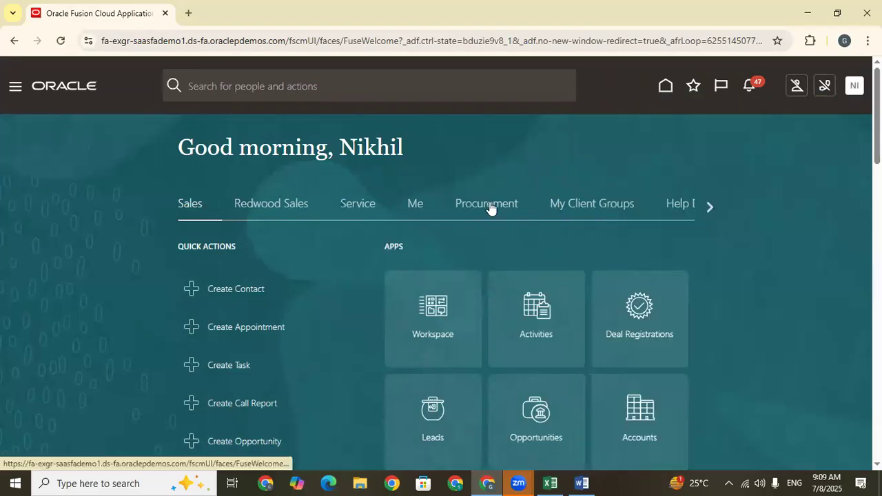
click(489, 204)
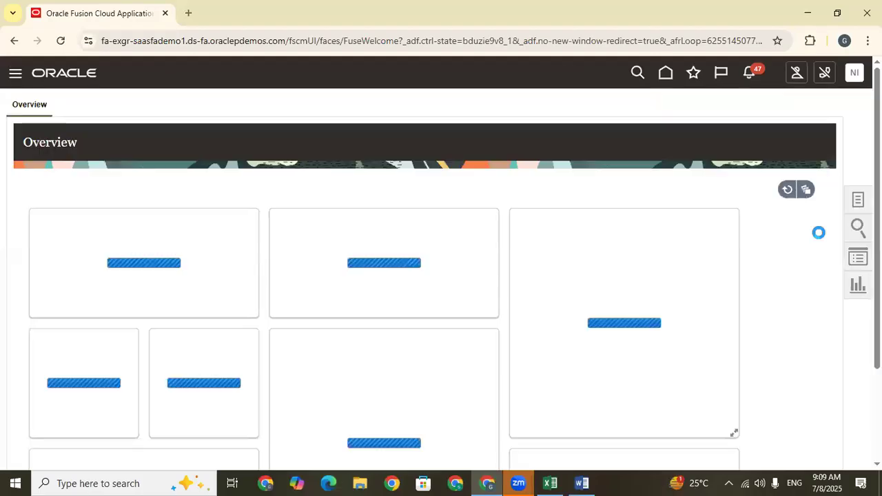
click(859, 199)
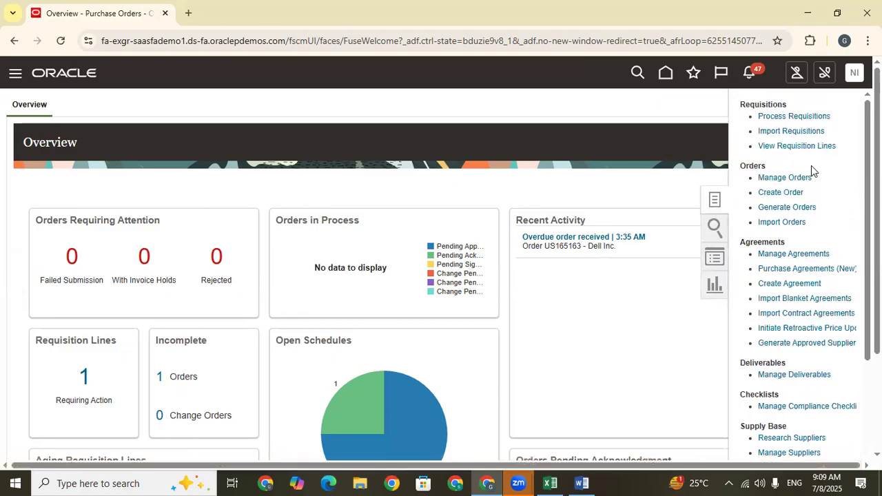
click(793, 177)
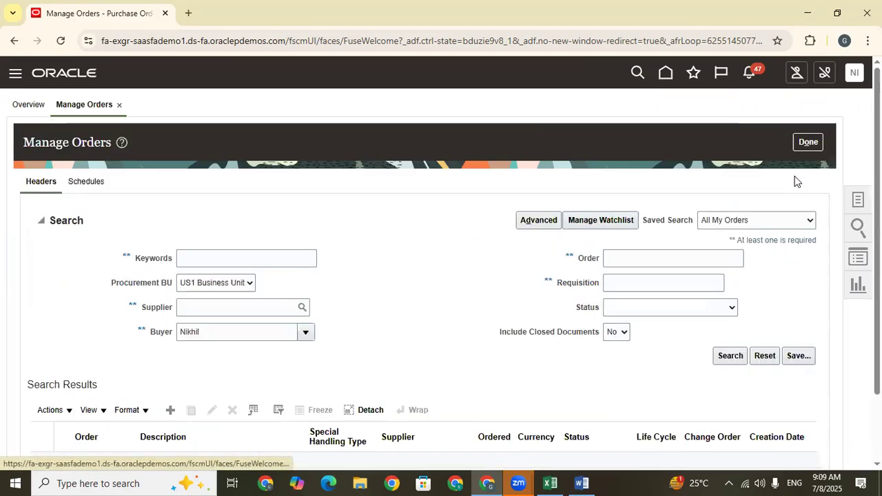
Search the orders for the copied purchase order number with the Buyer criterion cleared.
click(618, 255)
text(US165163)
click(207, 333)
double_click(208, 333)
key(BackSpace)
click(730, 355)
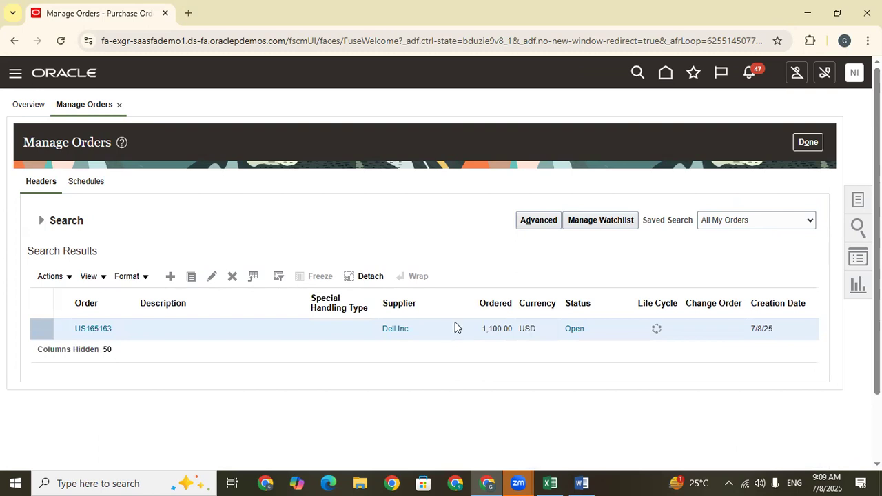
Open the Dell Inc. purchase order from the results and review its general information and terms.
click(88, 327)
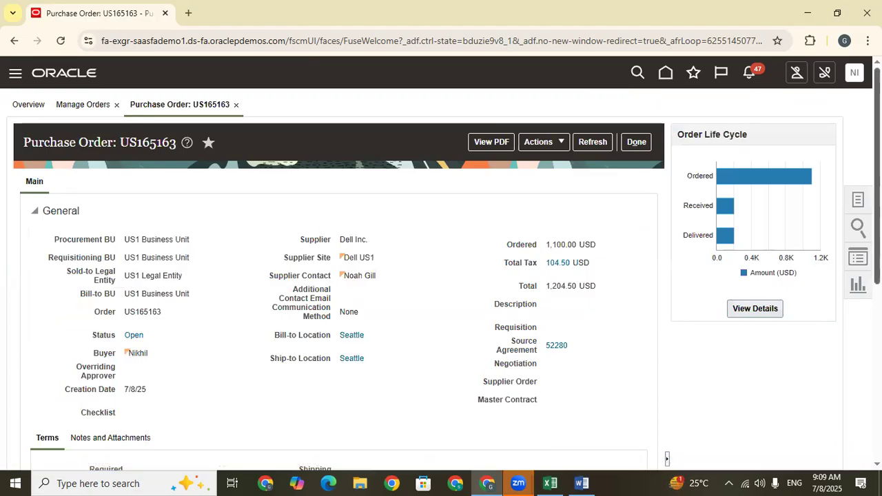
scroll(441, 276, down, 5)
scroll(441, 276, up, 1)
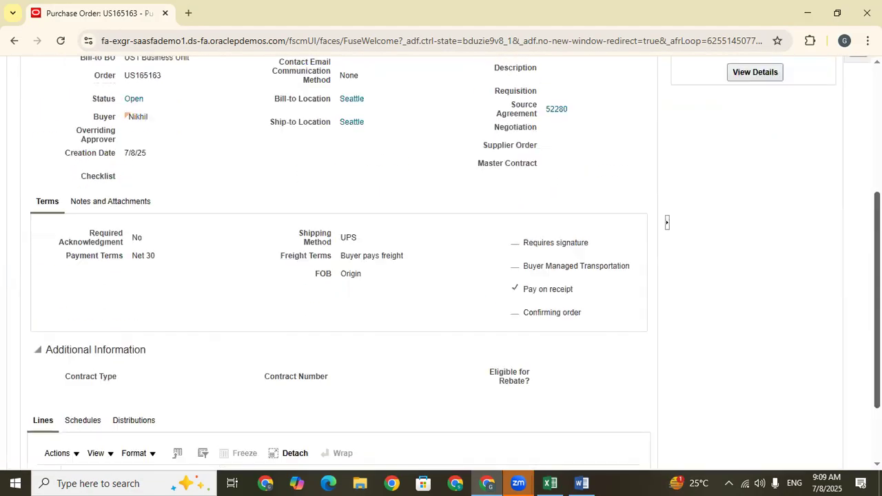
scroll(441, 275, up, 3)
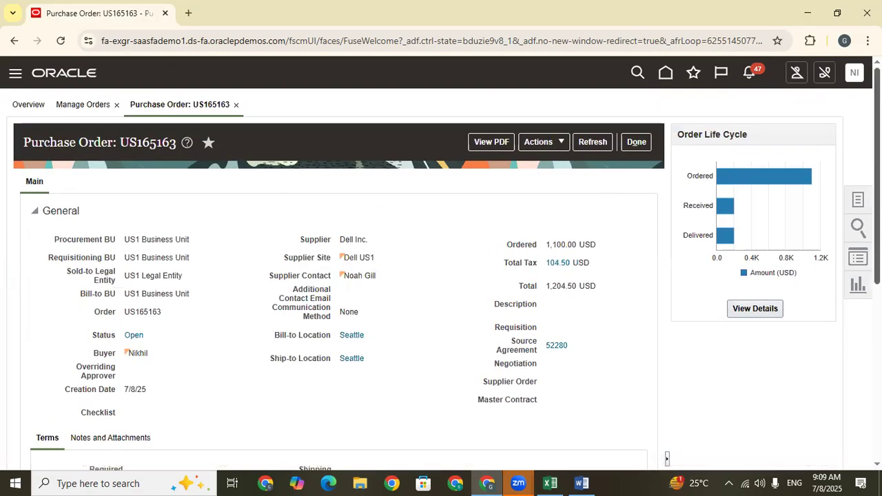
Edit the purchase order, accept creating a change order, and enter "Change" as its description.
click(548, 142)
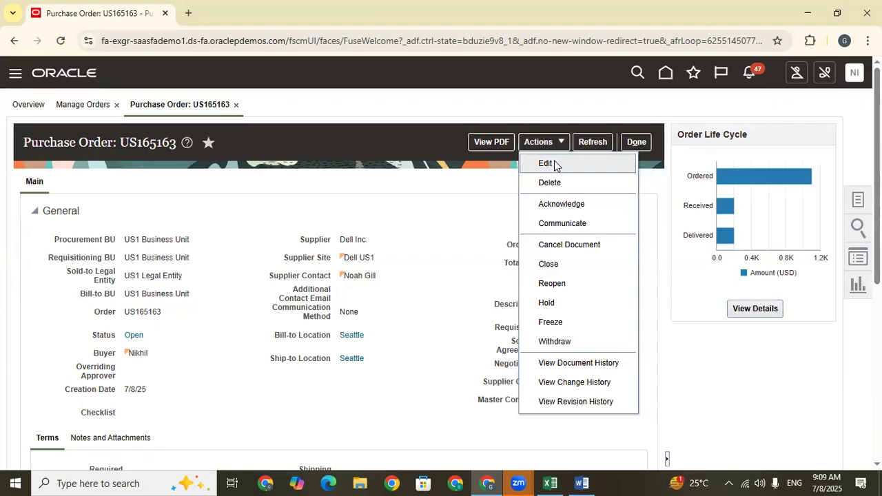
click(555, 164)
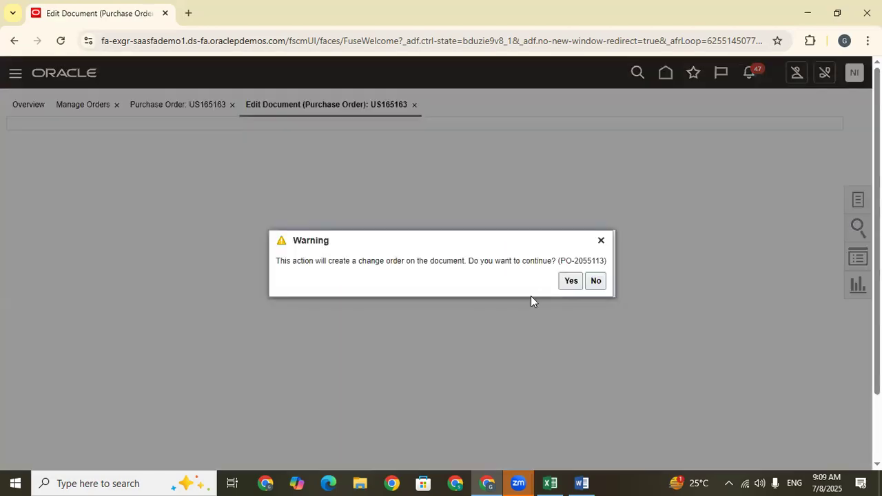
click(570, 282)
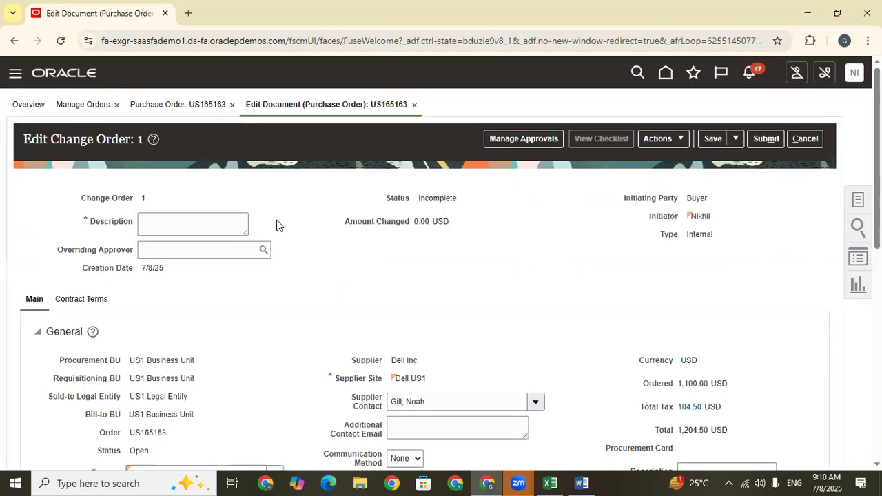
click(196, 227)
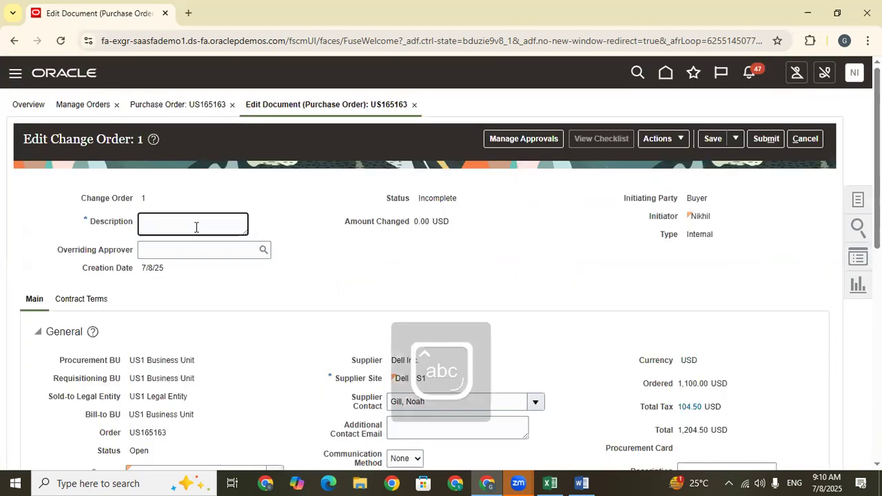
text(Change)
click(787, 246)
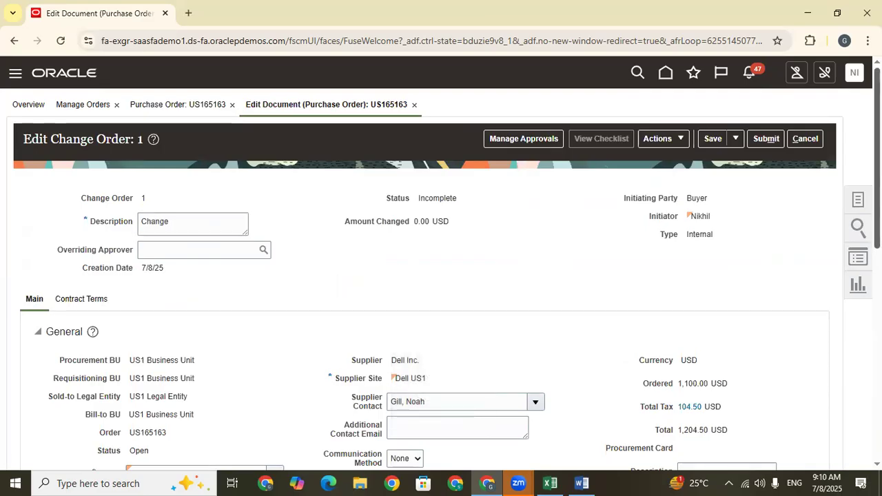
Set the receipt routing of the AS00101 schedule to Standard receipt.
scroll(788, 246, down, 3)
scroll(441, 276, down, 3)
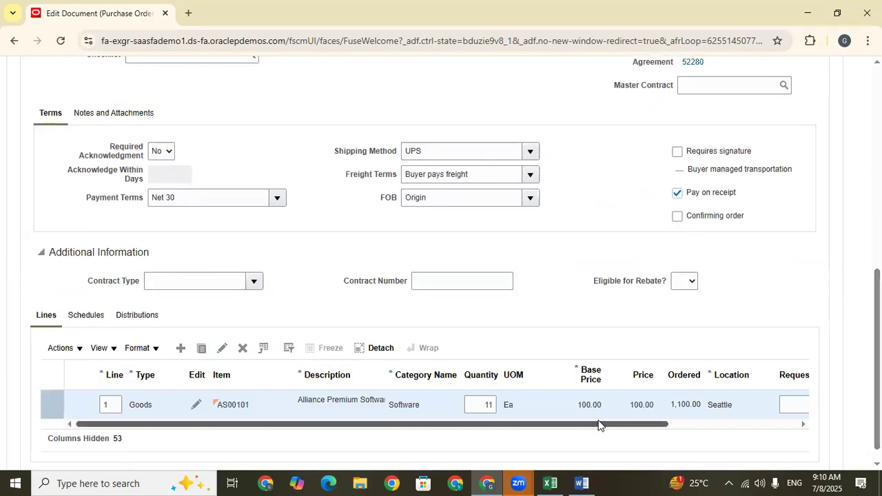
drag(600, 423, 814, 425)
click(77, 316)
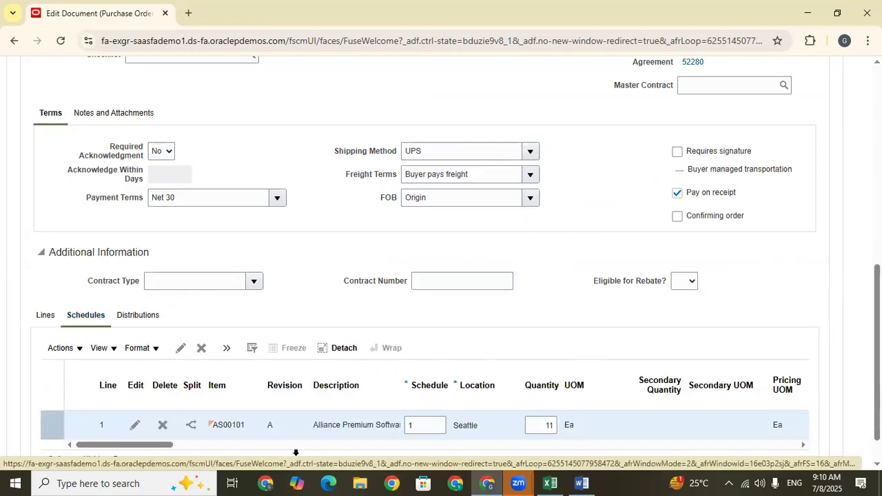
drag(134, 443, 520, 463)
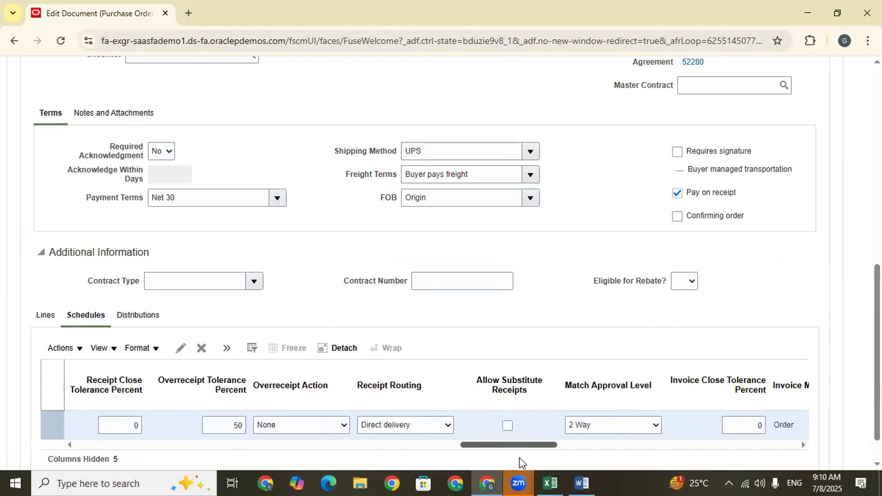
click(403, 420)
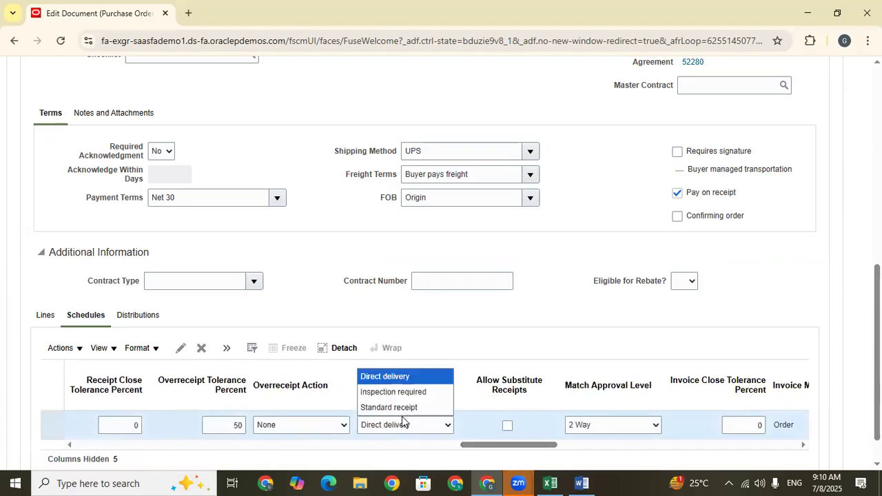
click(403, 408)
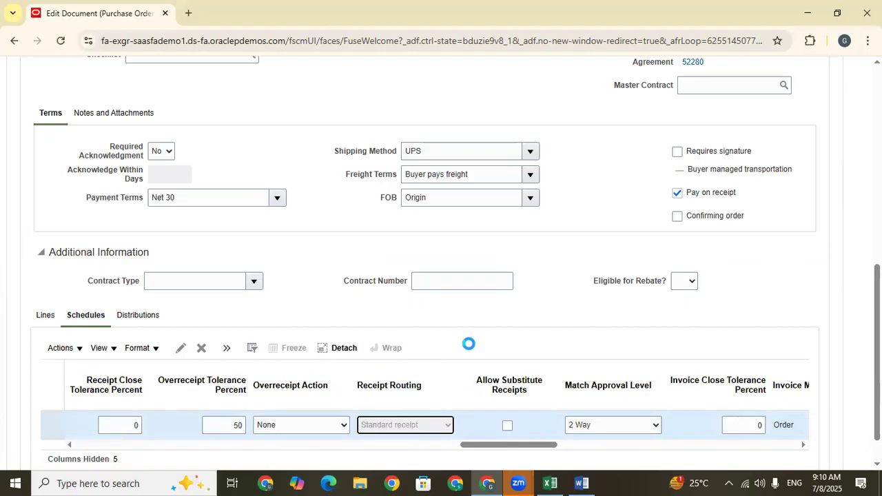
Validate the change order.
drag(877, 367, 877, 174)
click(662, 138)
click(668, 160)
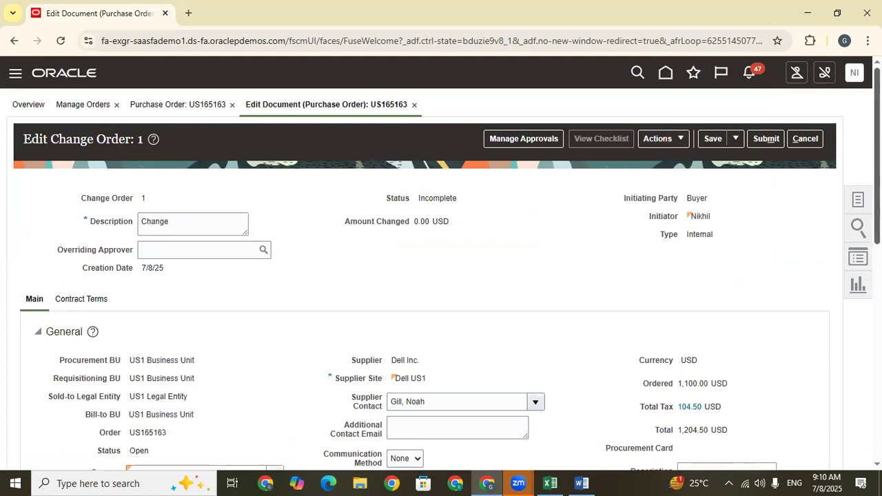
Examine the destination type and subinventory columns of the AS00101 schedule in the change order.
scroll(451, 412, down, 10)
drag(493, 404, 347, 410)
click(485, 183)
click(423, 392)
click(376, 343)
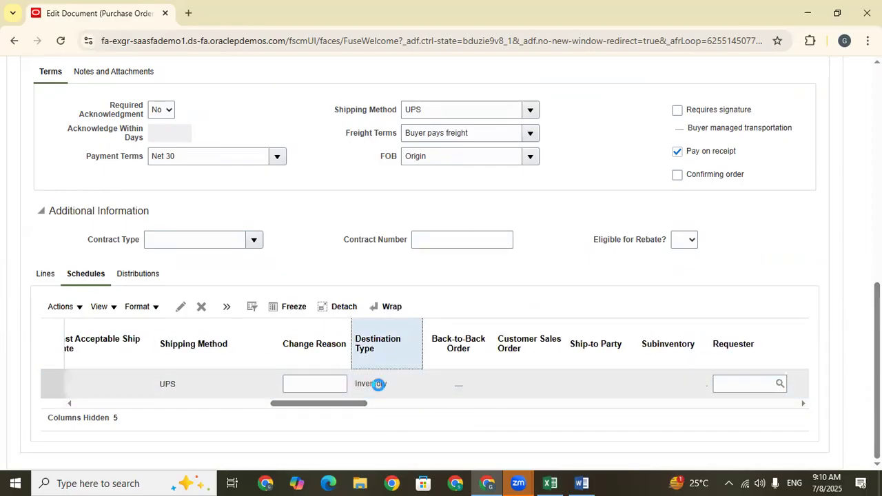
click(379, 385)
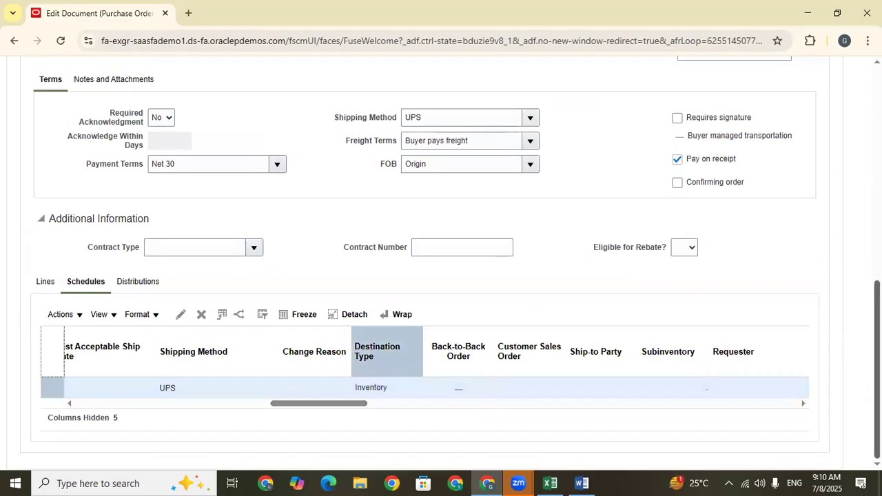
scroll(441, 261, up, 4)
scroll(442, 262, down, 1)
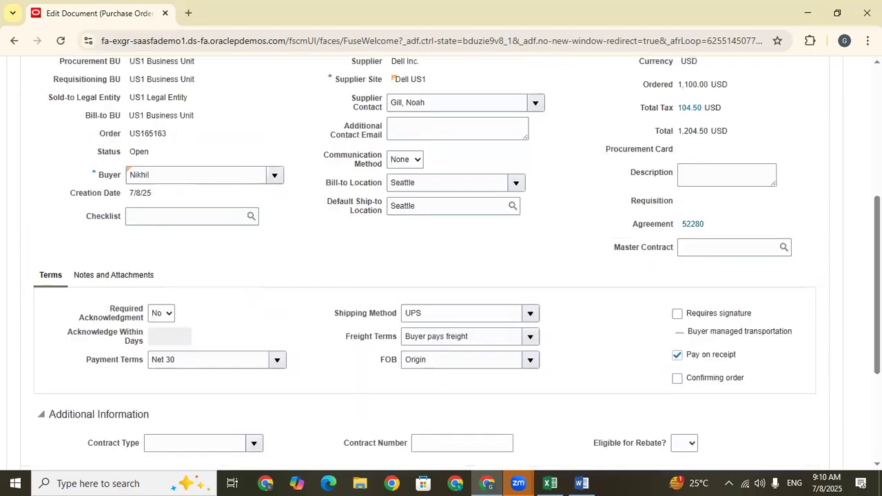
scroll(441, 262, up, 5)
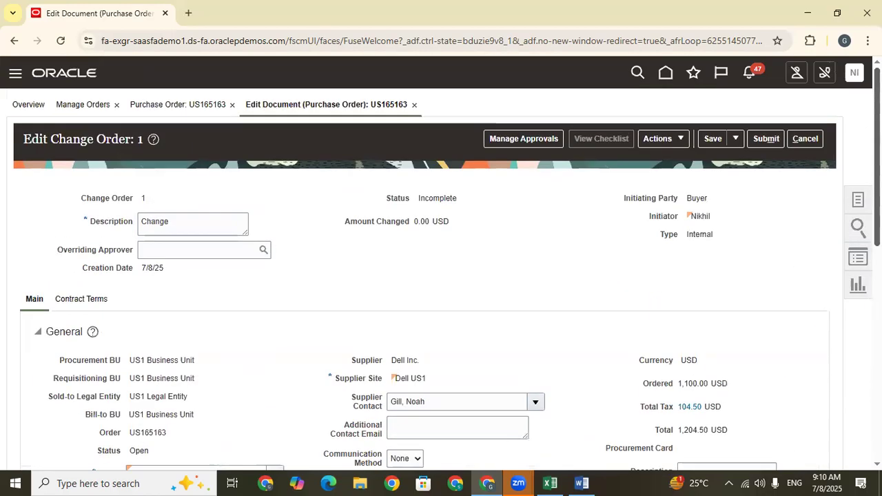
Open the approvals management for the change order.
click(681, 138)
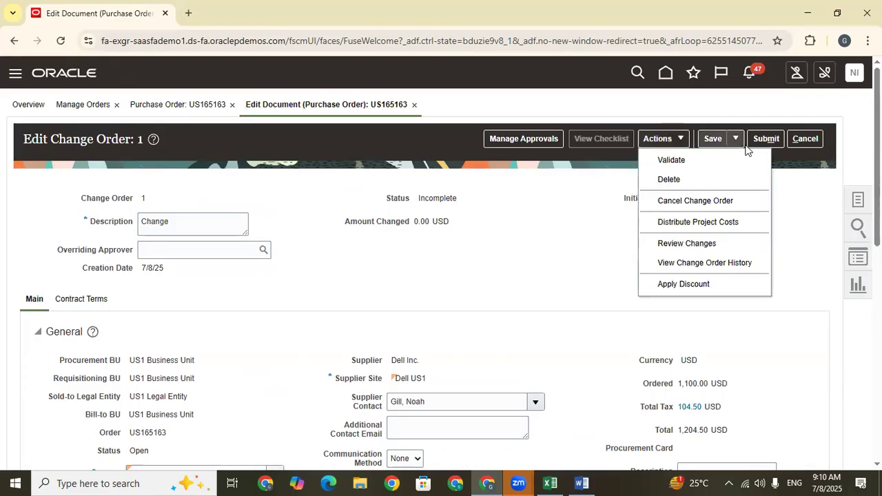
click(535, 135)
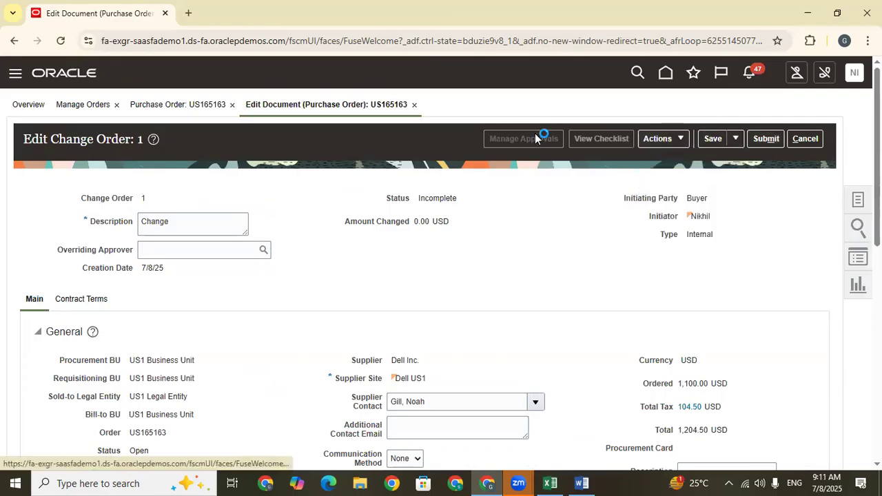
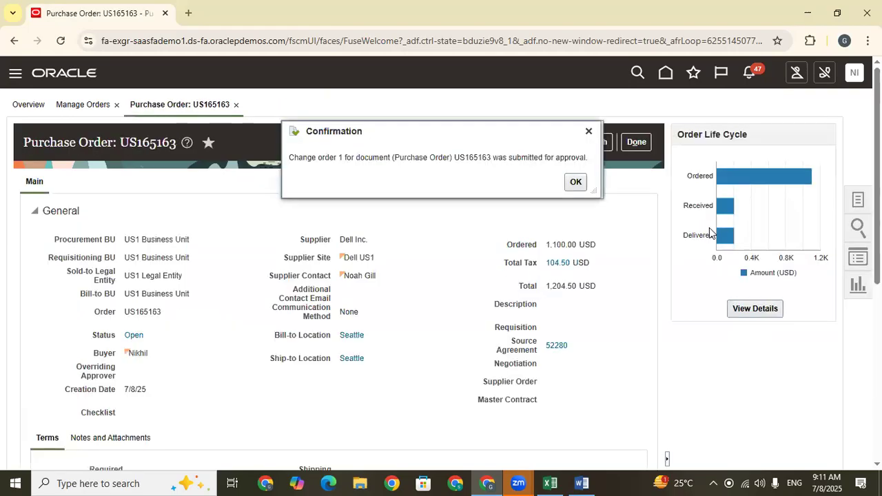
Acknowledge the confirmation that the change order was submitted for approval.
double_click(470, 160)
right_click(469, 160)
click(535, 177)
click(575, 184)
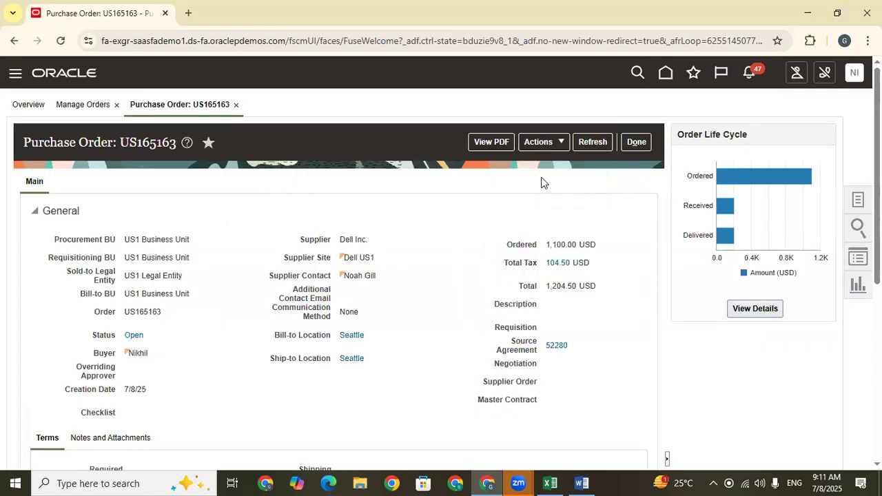
Refresh the purchase order and review the pending change order details and the order line until approval is processed.
click(594, 142)
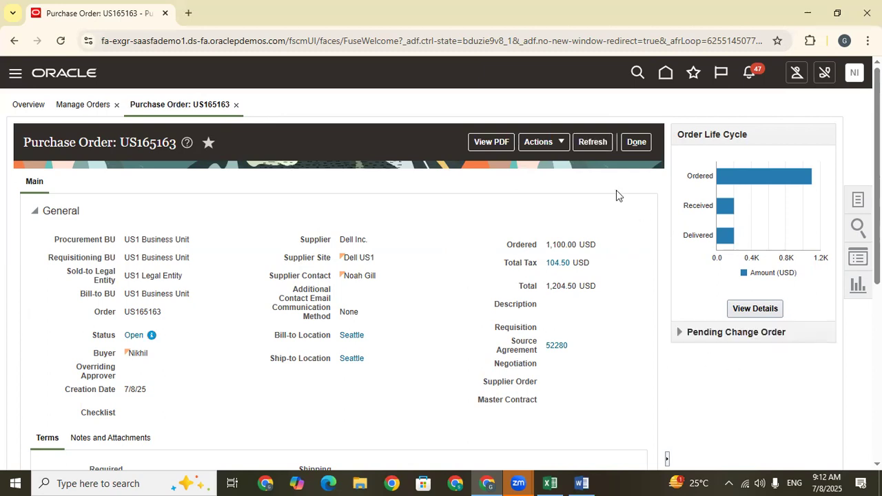
click(583, 143)
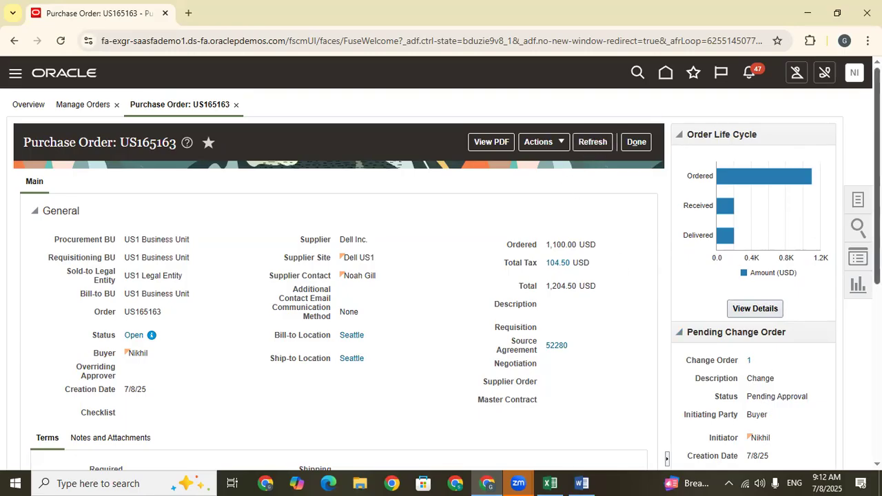
scroll(417, 423, down, 5)
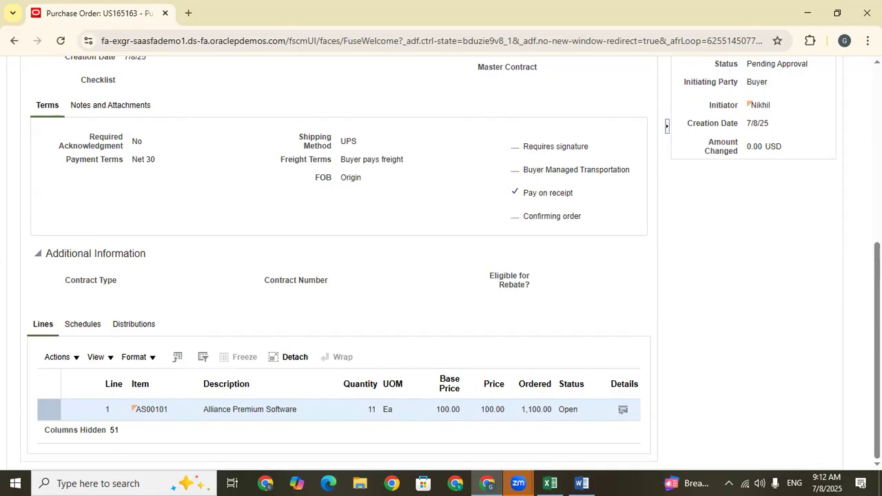
scroll(441, 262, up, 5)
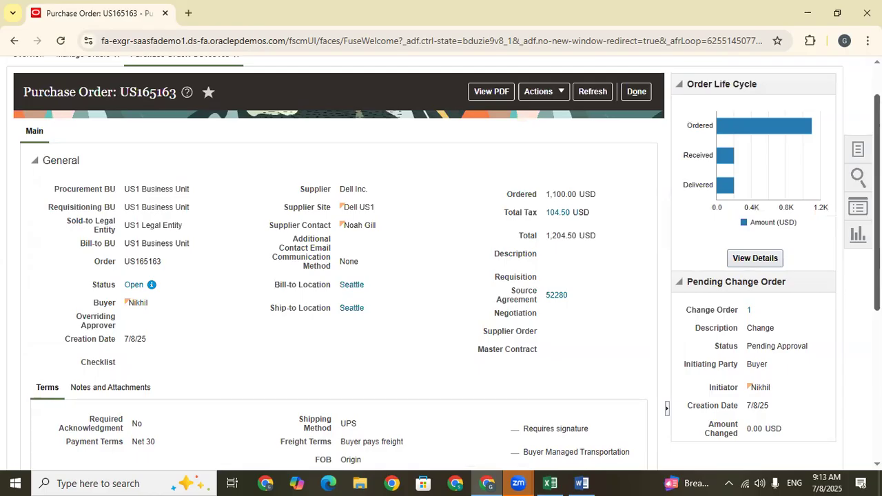
scroll(594, 142, down, 4)
scroll(594, 142, up, 5)
click(594, 142)
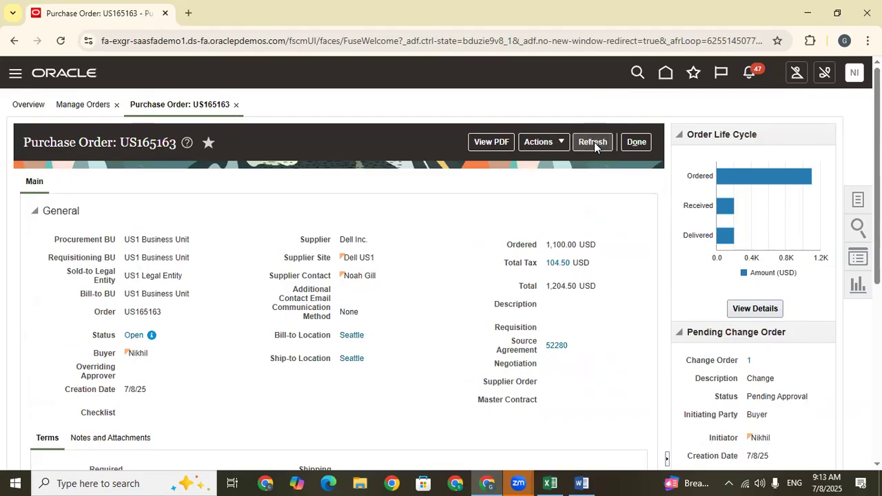
click(559, 142)
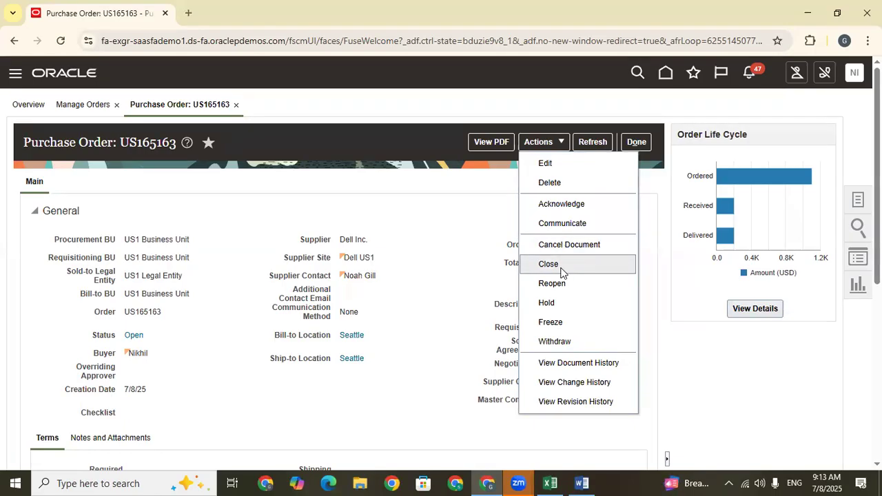
click(345, 217)
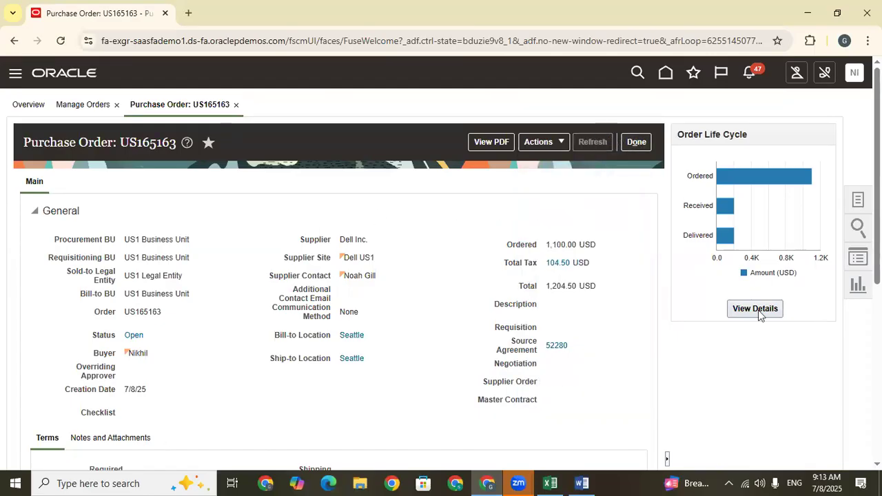
mouse_move(877, 179)
mouse_down()
mouse_move(877, 355)
mouse_move(877, 173)
mouse_up()
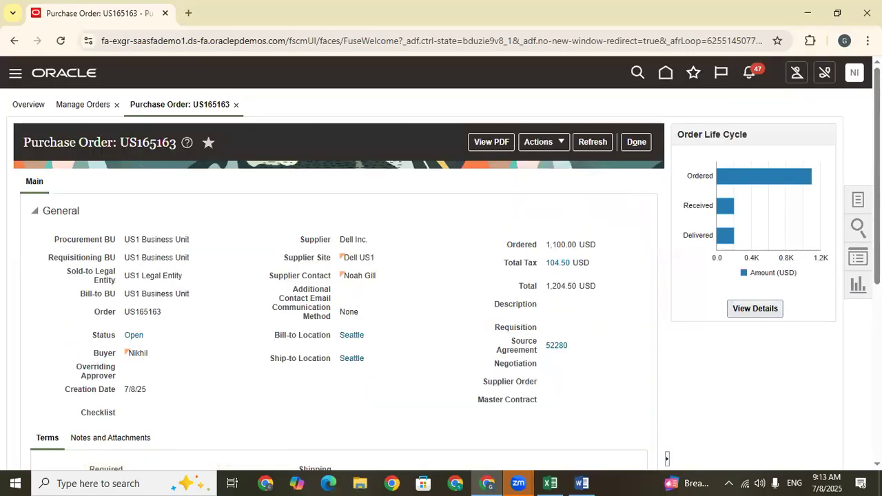
Sign out and sign in again as the inventory user with the saved user name and password.
click(854, 76)
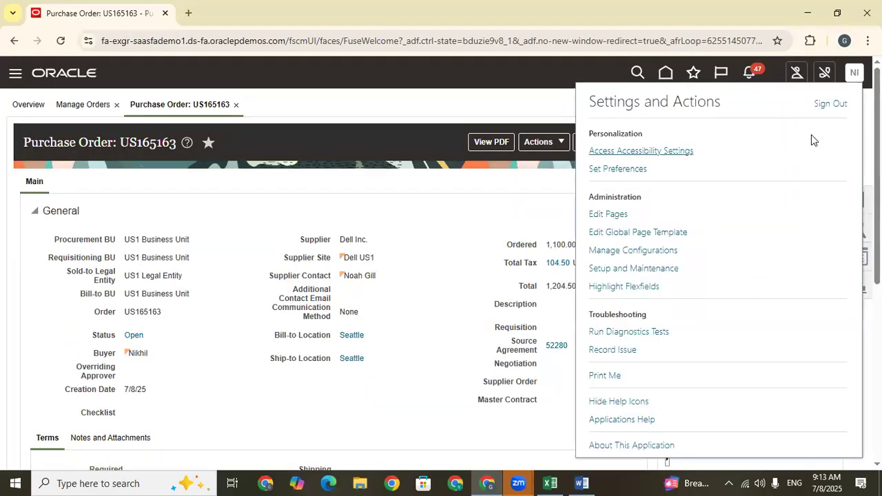
click(827, 104)
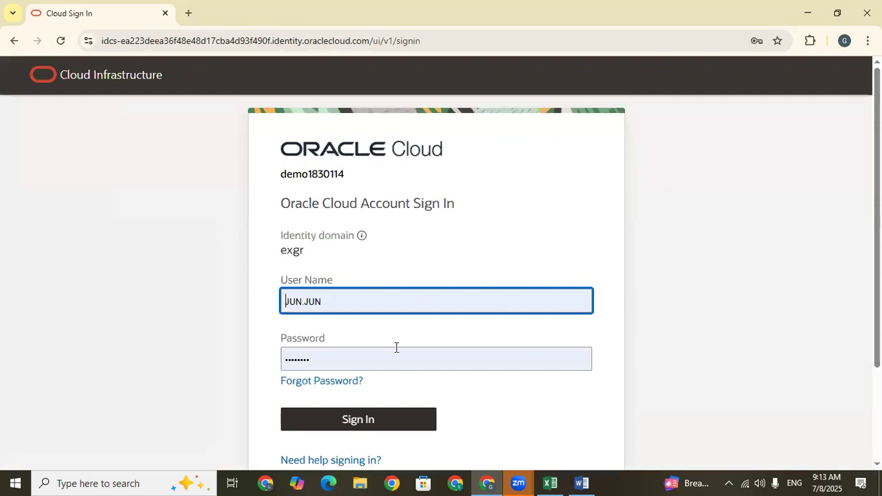
click(323, 301)
click(391, 374)
click(409, 418)
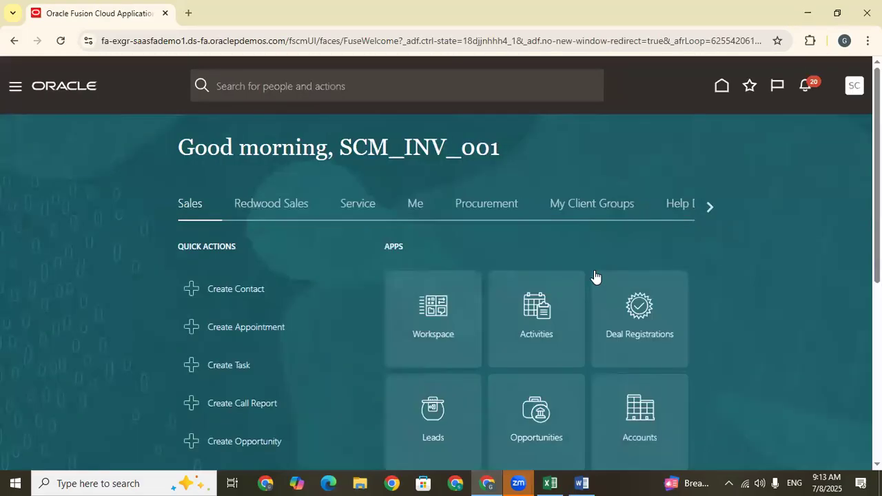
Open Inventory Management from the Supply Chain Execution group.
click(711, 211)
click(711, 210)
click(710, 210)
click(710, 209)
click(711, 209)
click(385, 202)
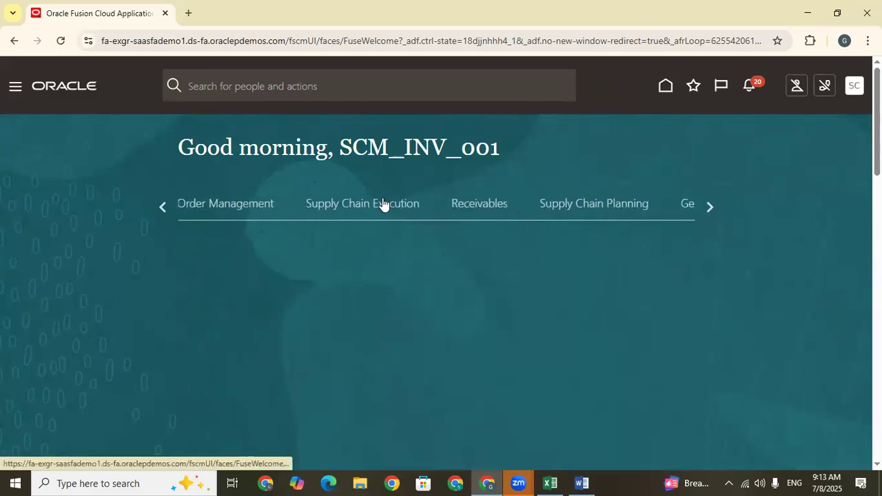
scroll(508, 265, down, 2)
click(639, 199)
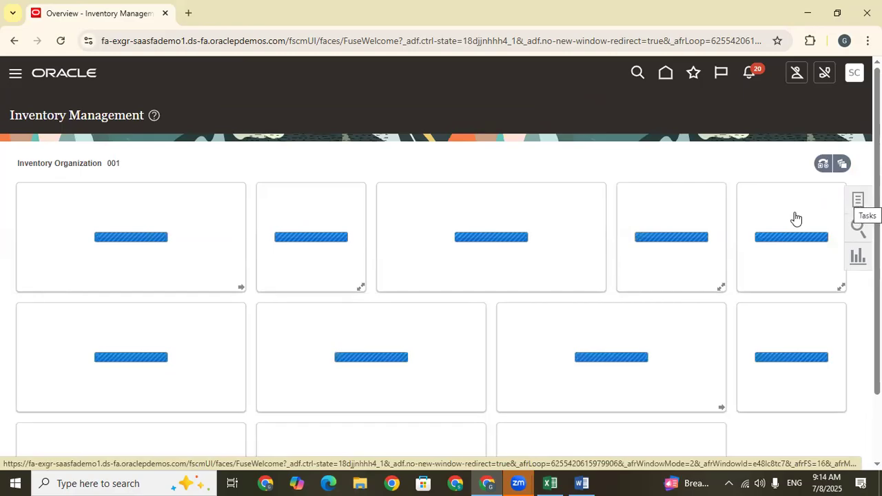
Search Manage Item Quantities for item AS00101 in organization 001, including on-hand, receiving and inbound quantities.
click(858, 201)
click(795, 134)
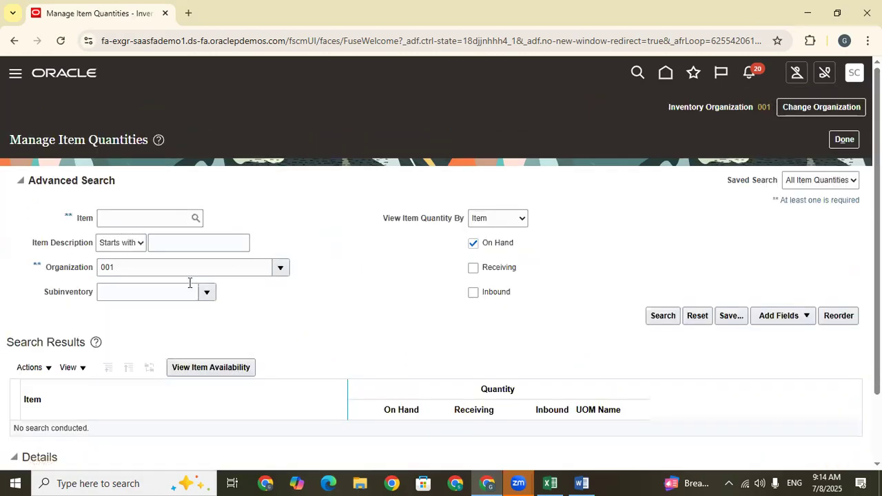
click(142, 218)
key(Caps_Lock)
text(AS00101)
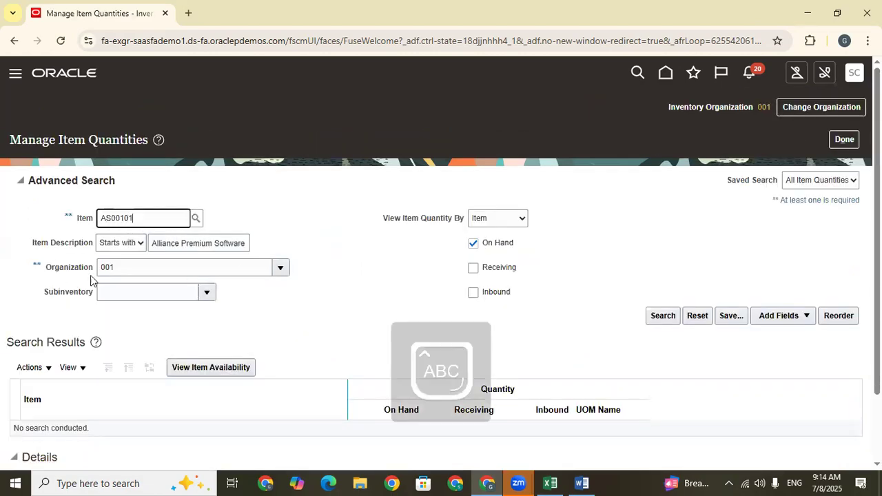
click(473, 267)
click(474, 293)
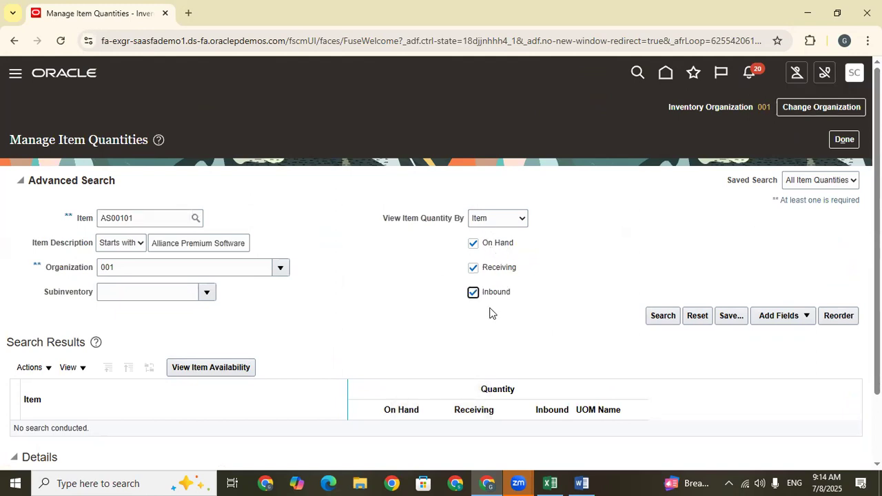
click(663, 316)
Examine the inbound, receiving and on-hand quantities of item AS00101, and leave the item quantities page.
double_click(567, 327)
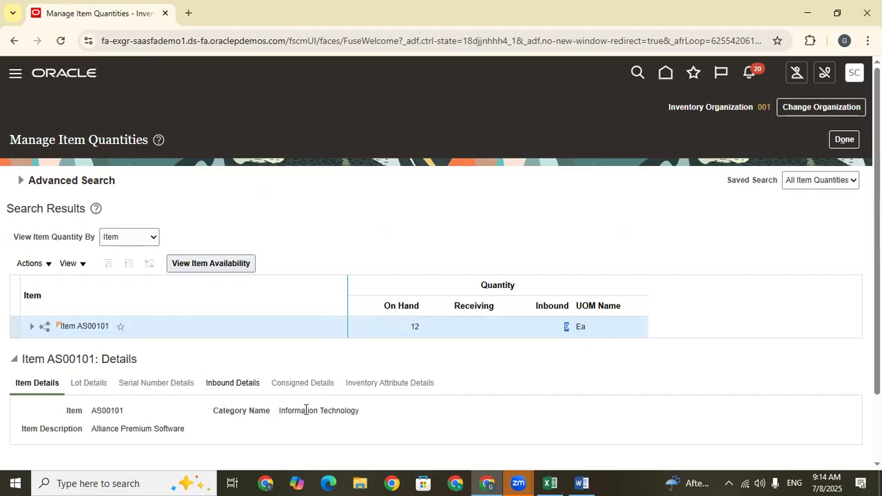
click(570, 332)
drag(565, 327, 557, 307)
click(566, 347)
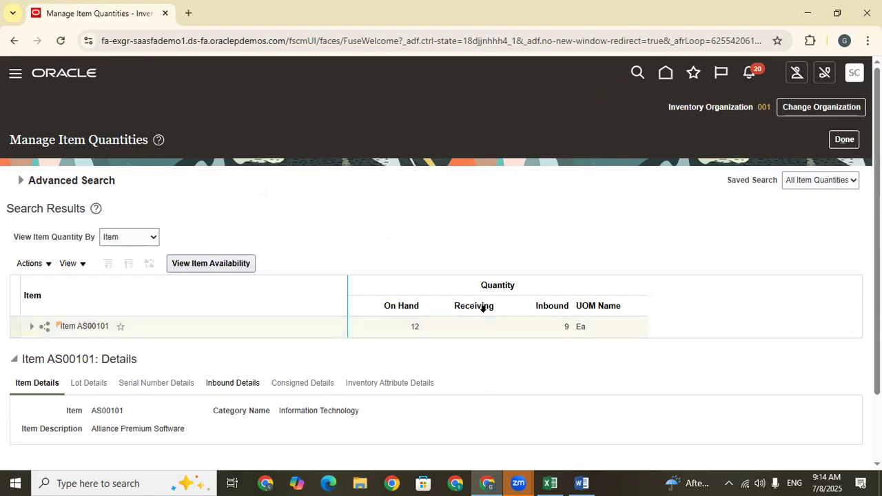
click(483, 307)
click(553, 304)
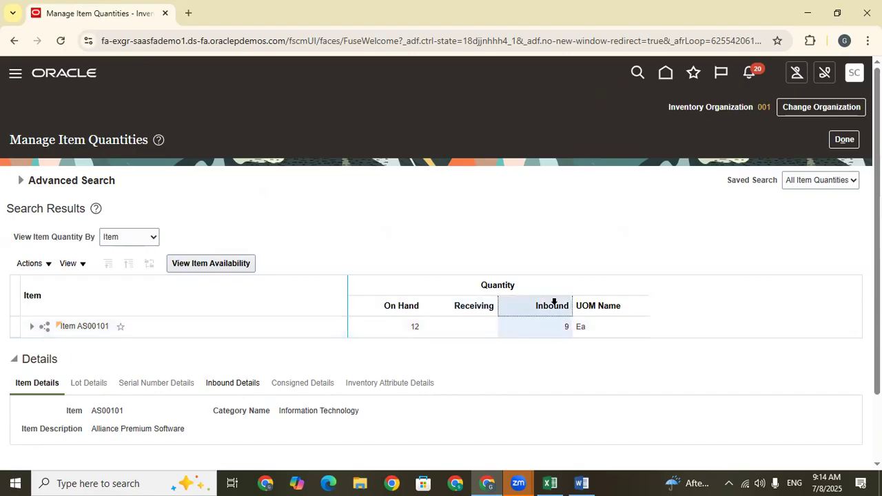
click(475, 301)
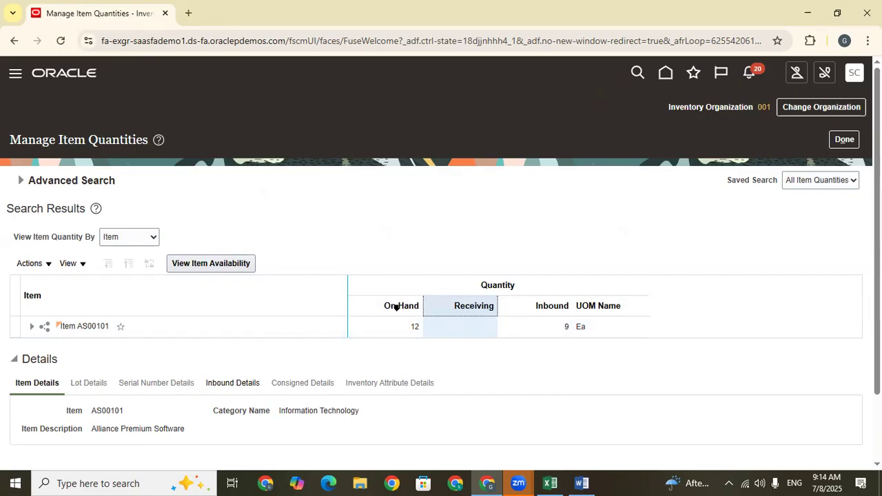
click(395, 304)
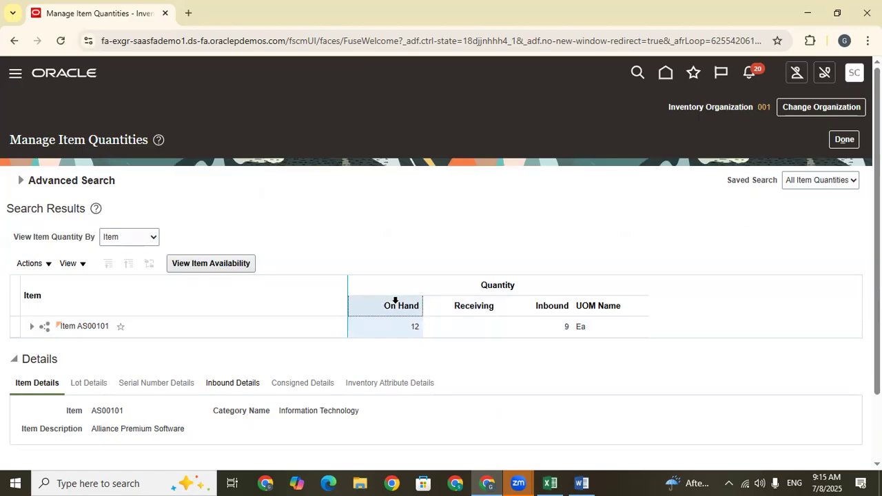
click(476, 302)
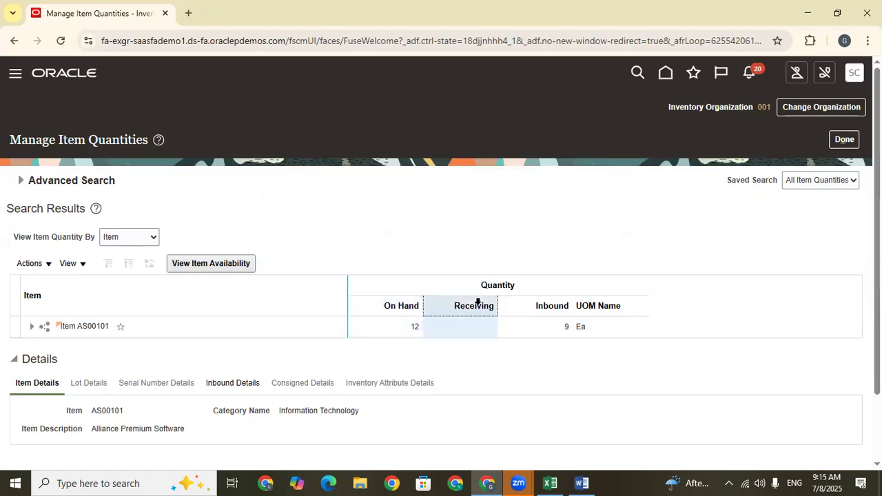
click(561, 305)
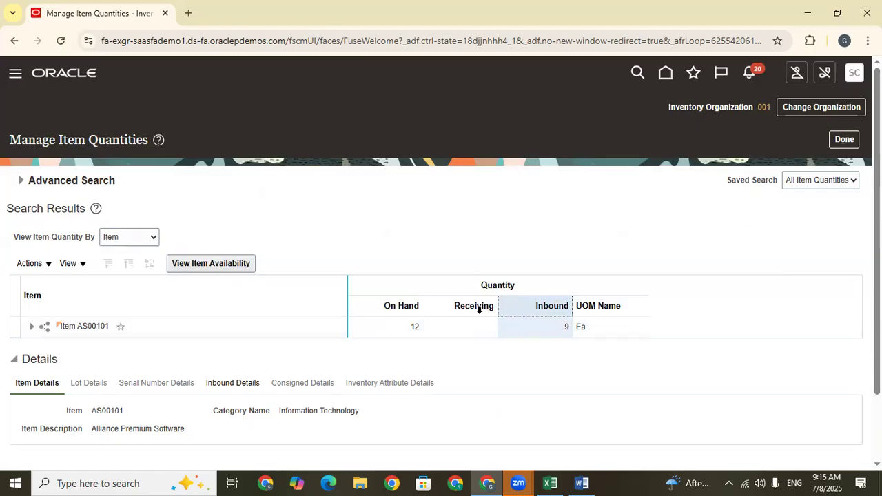
click(402, 305)
click(847, 140)
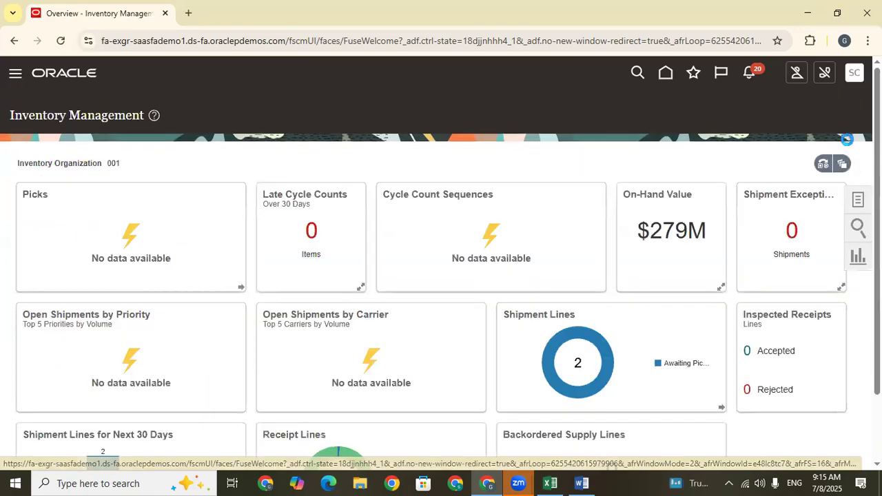
Open Receive Expected Shipments from the Receipts tasks.
click(858, 198)
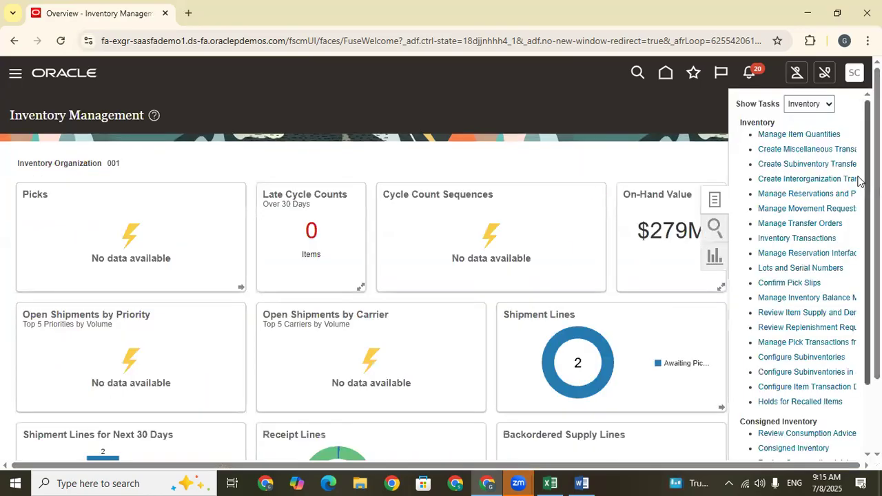
click(814, 105)
click(815, 183)
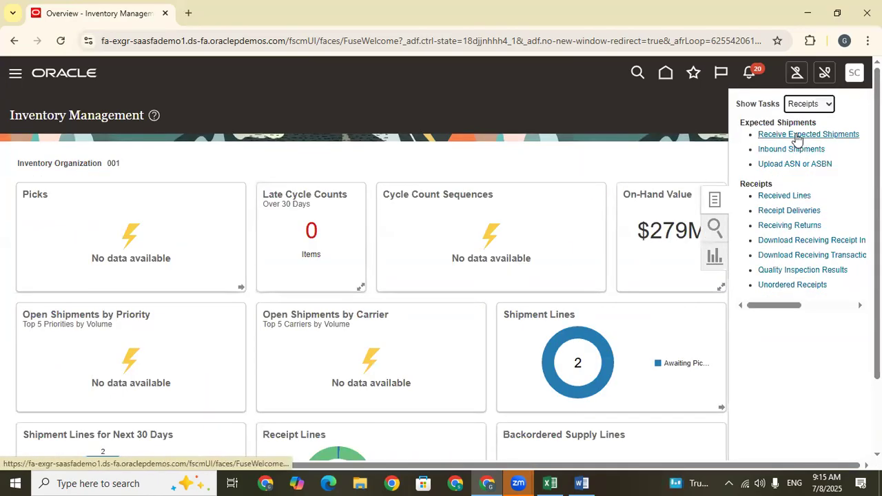
click(798, 135)
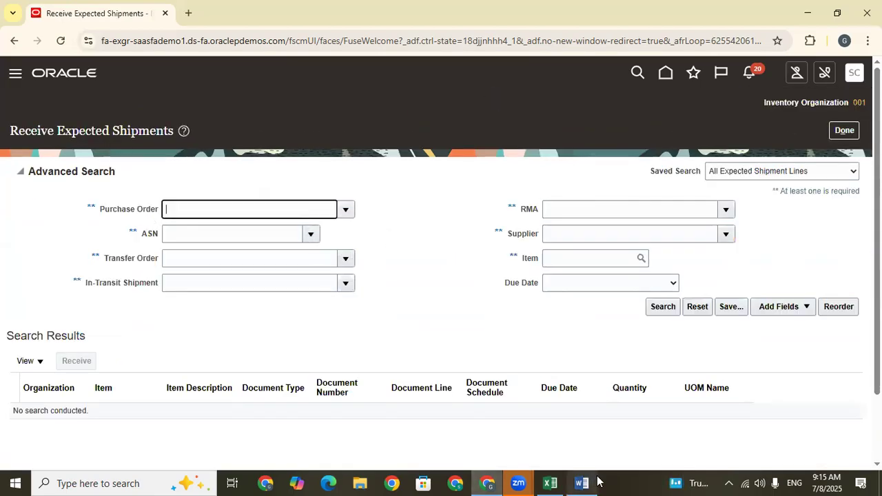
Look up the purchase order number in the Excel training sheet and search the expected shipments for that Dell Inc. order.
click(549, 483)
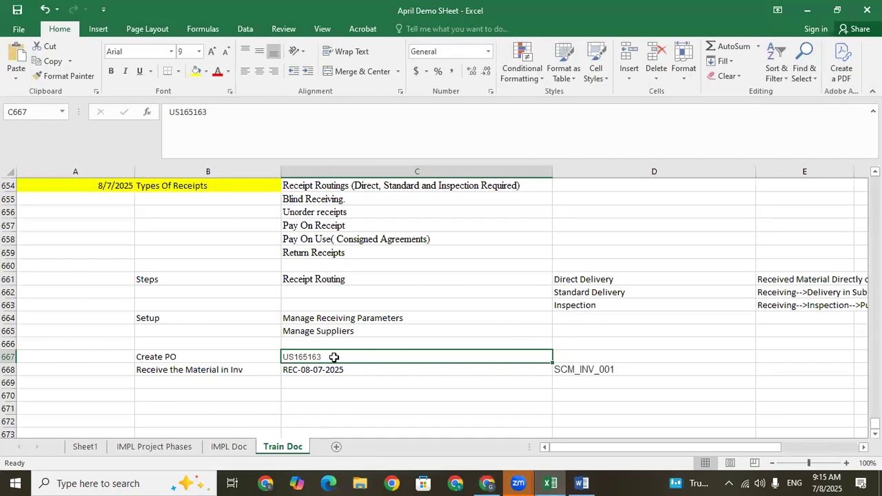
click(809, 7)
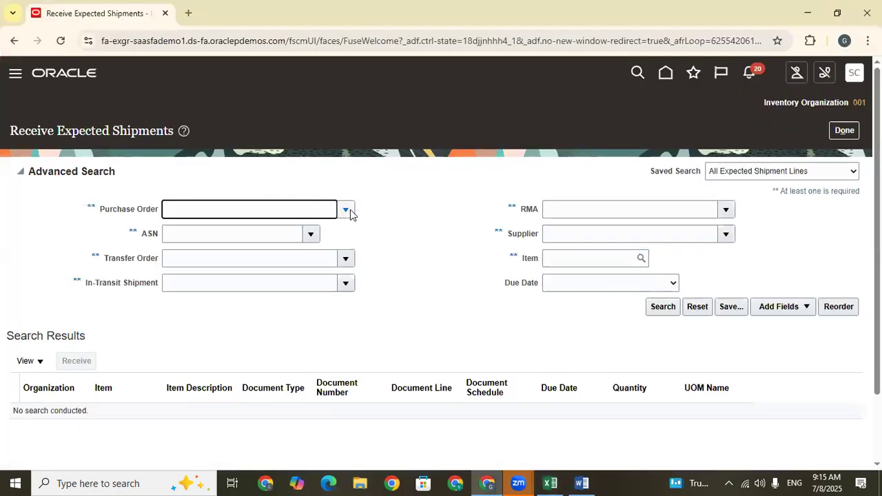
click(345, 210)
click(180, 250)
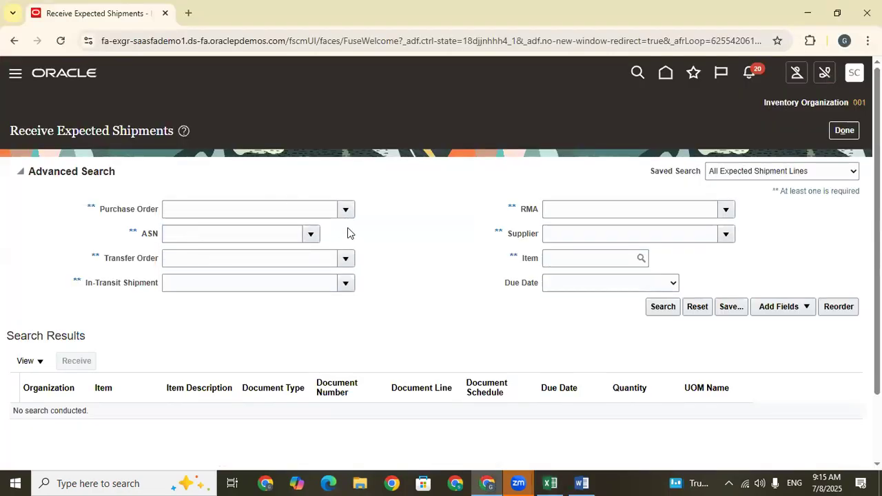
click(362, 238)
text(US165163)
click(614, 281)
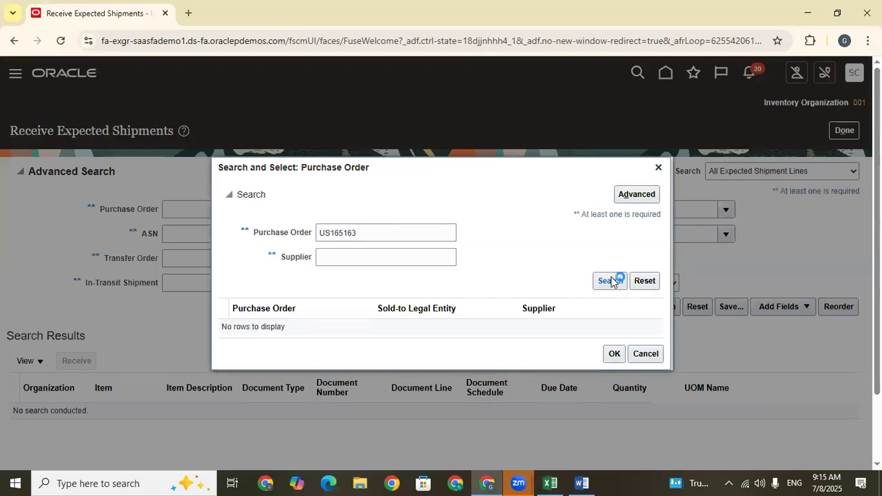
click(613, 356)
click(666, 311)
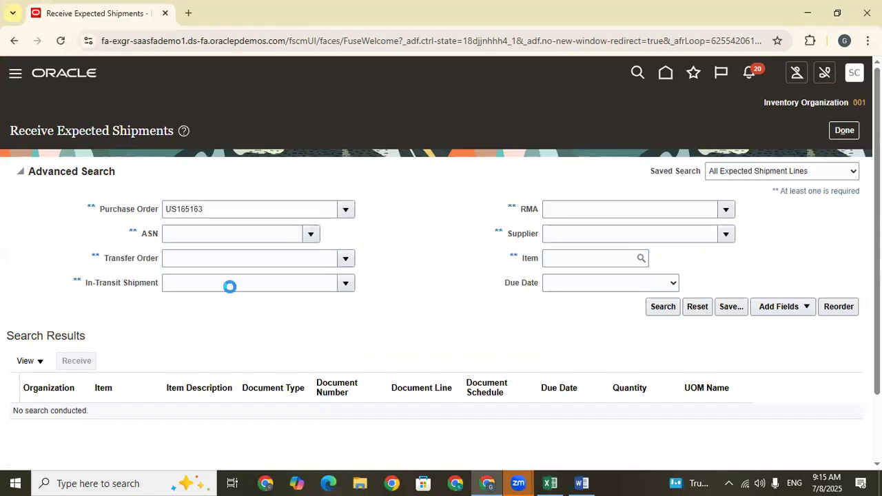
Start receiving the AS00101 order line and examine its destination type, subinventory, locator and deliver-to location columns.
click(416, 282)
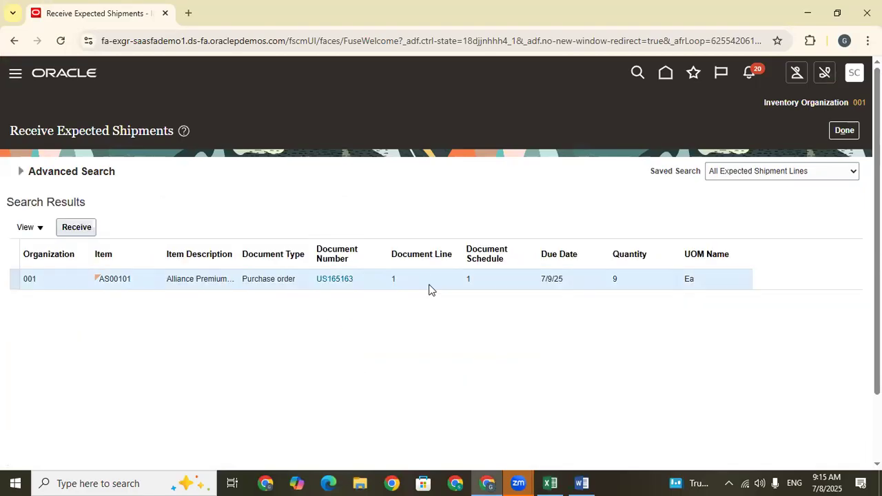
click(82, 225)
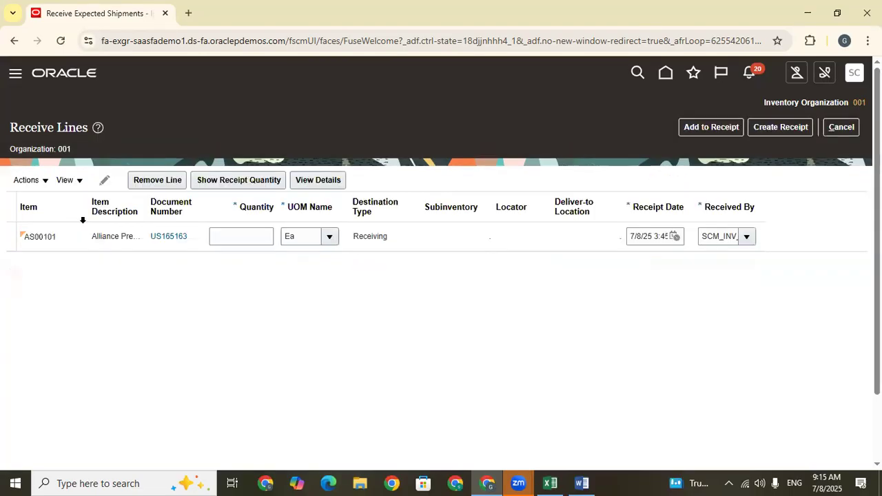
click(379, 199)
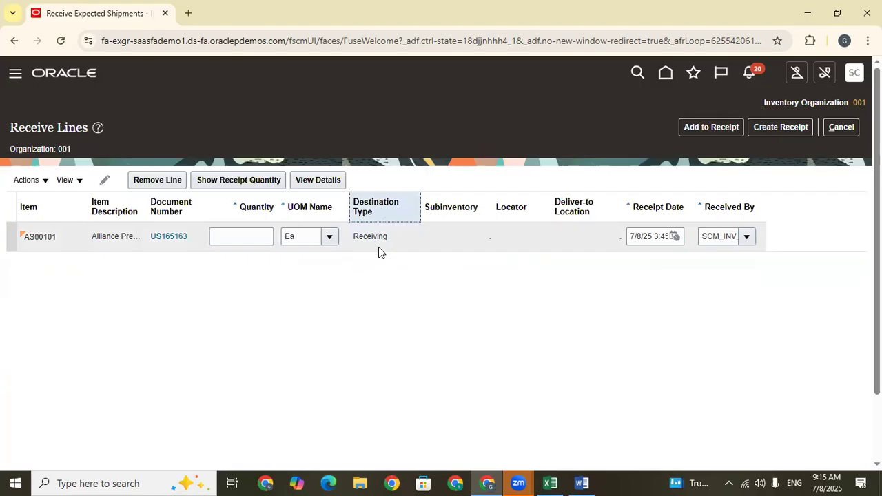
click(456, 208)
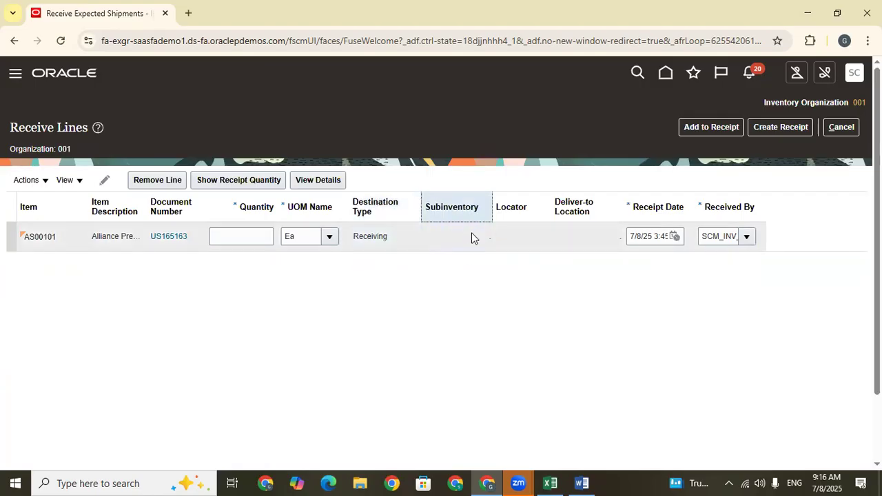
click(504, 200)
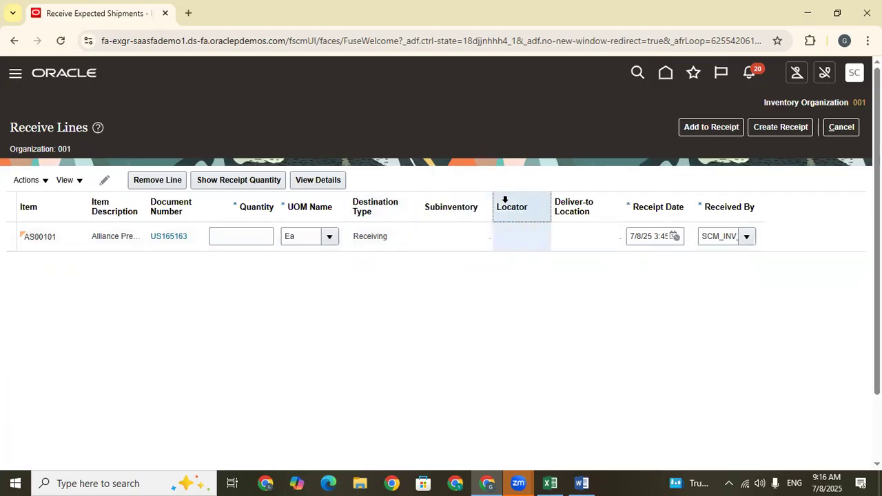
click(578, 201)
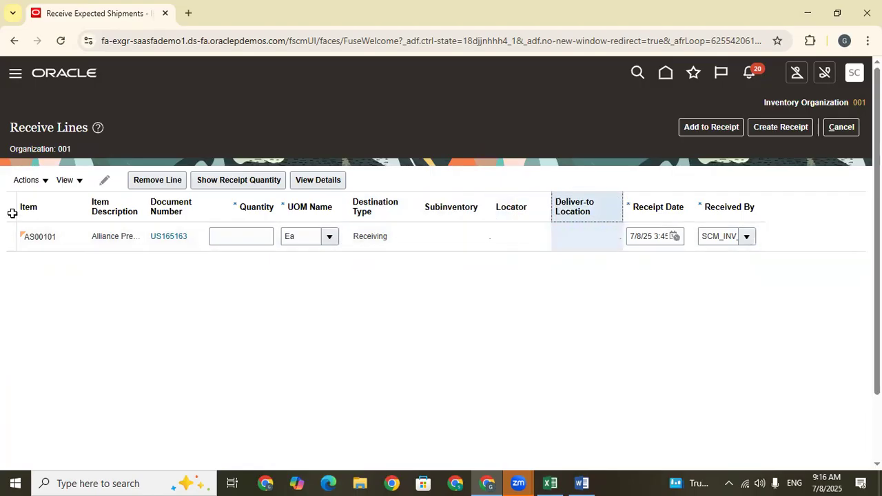
click(428, 239)
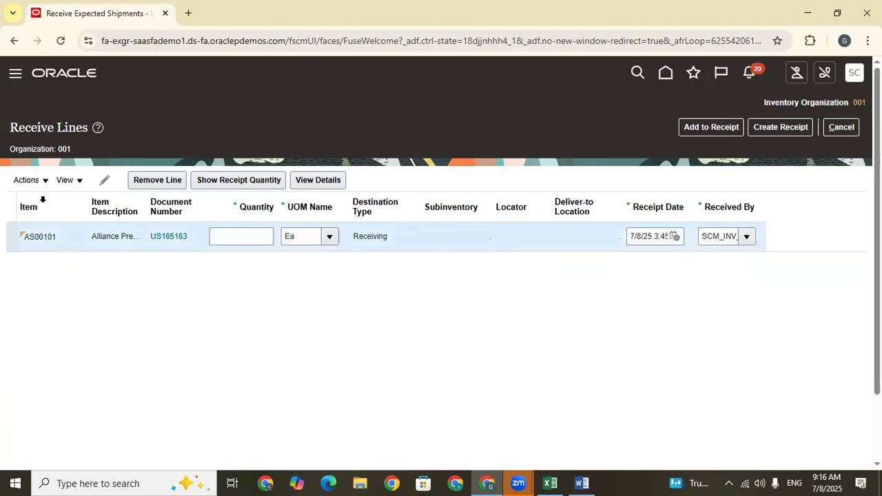
Show all columns in the receive lines table and set the AS00101 line's quantity to 2.
click(27, 180)
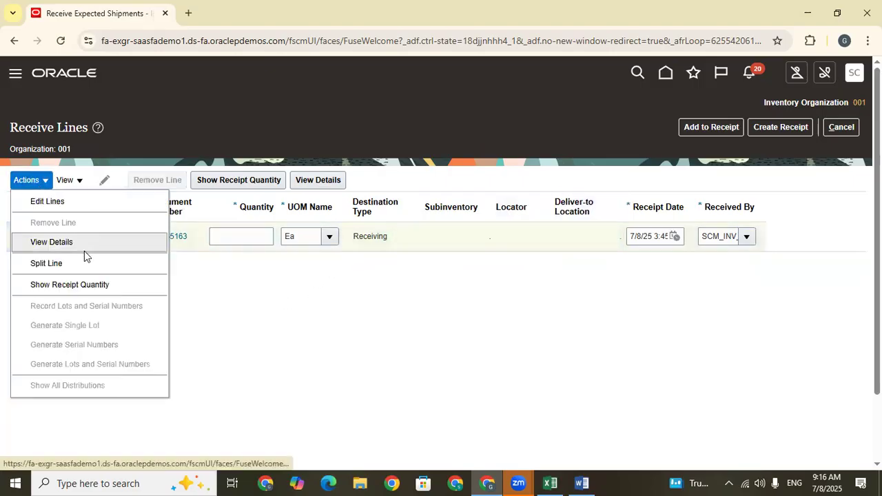
click(66, 180)
mouse_move(130, 233)
click(197, 237)
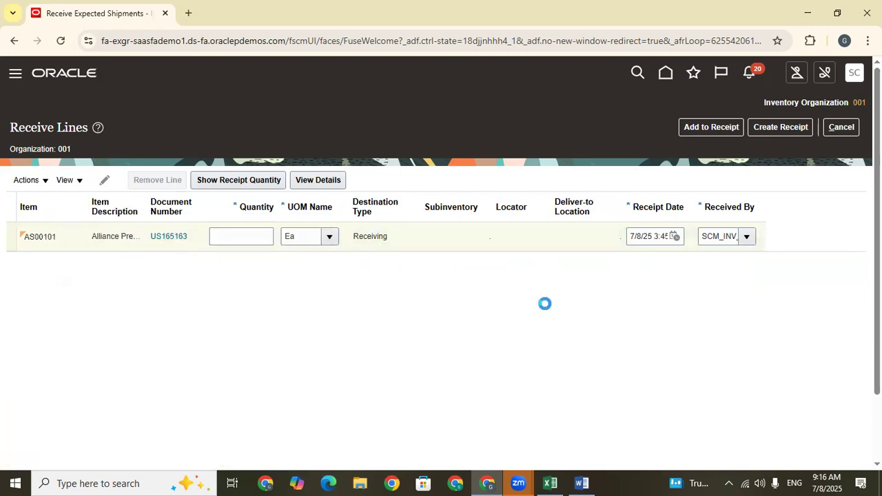
drag(138, 269, 324, 270)
click(314, 250)
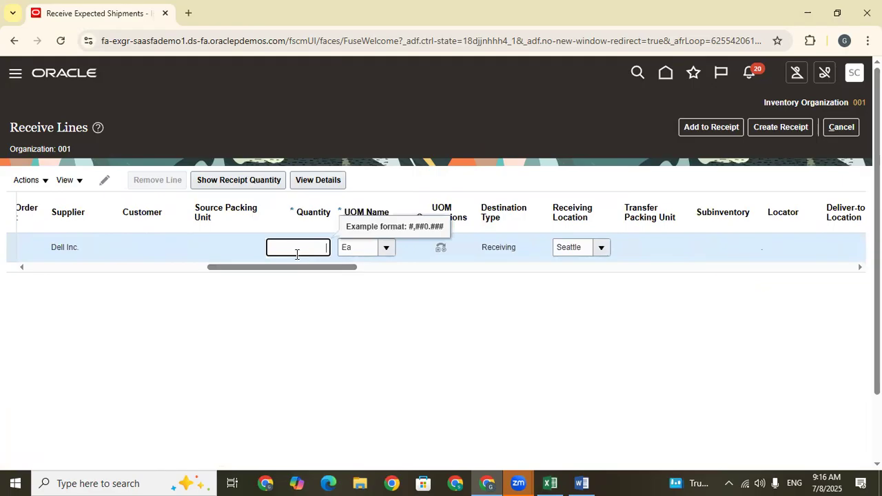
click(372, 332)
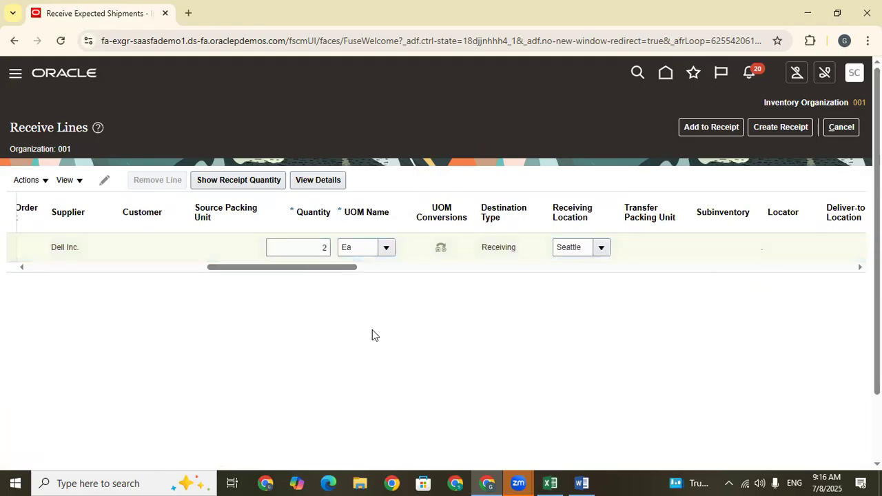
Check the destination type and receiving location on the AS00101 receive line.
drag(297, 268, 330, 270)
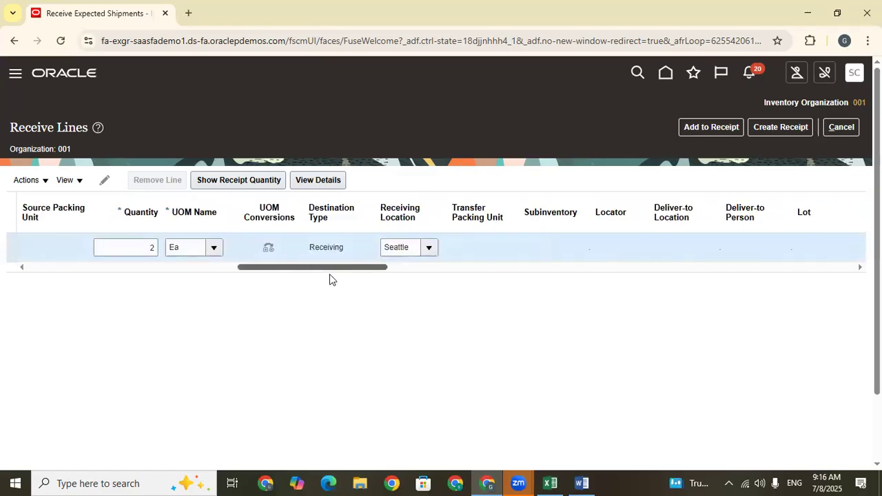
click(395, 249)
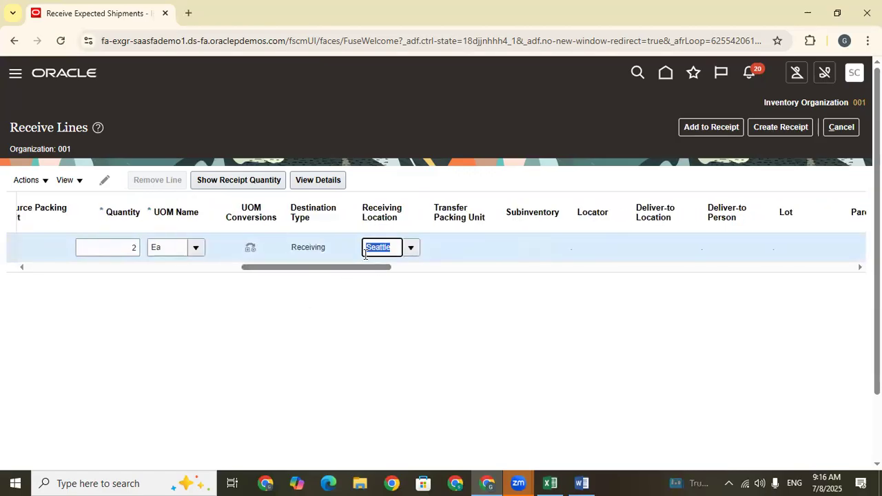
click(367, 354)
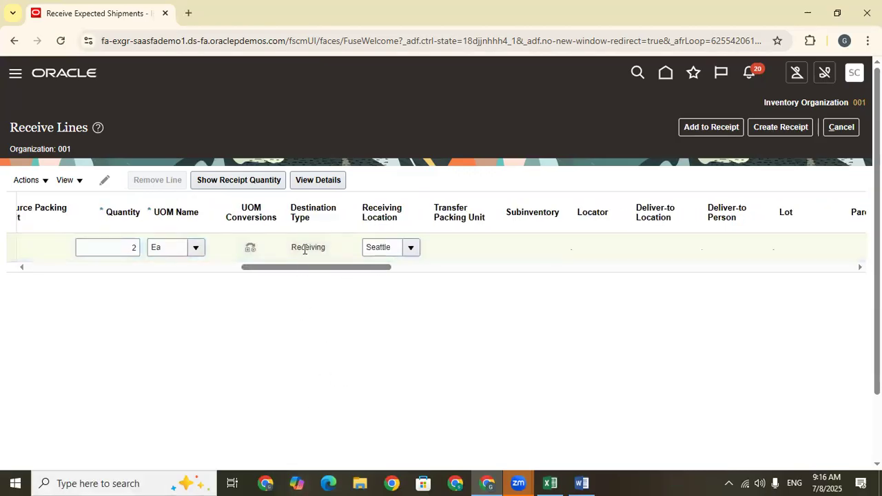
Create the receipt for the Dell Inc. line with receipt number REC-002, review its receipt line and submit it.
click(776, 127)
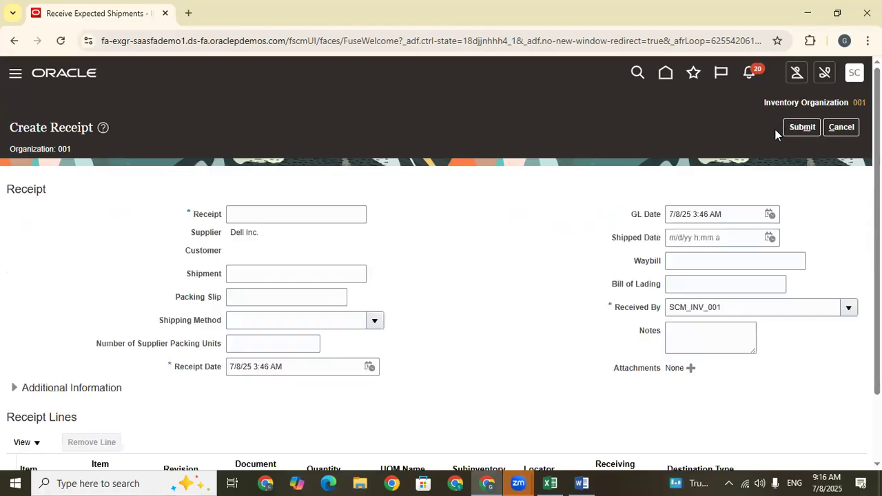
click(284, 218)
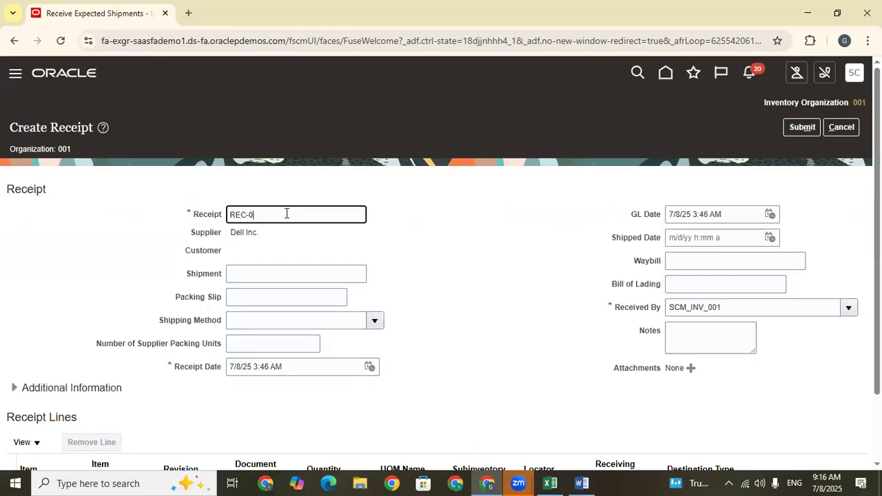
key(ctrl+a)
key(ctrl+c)
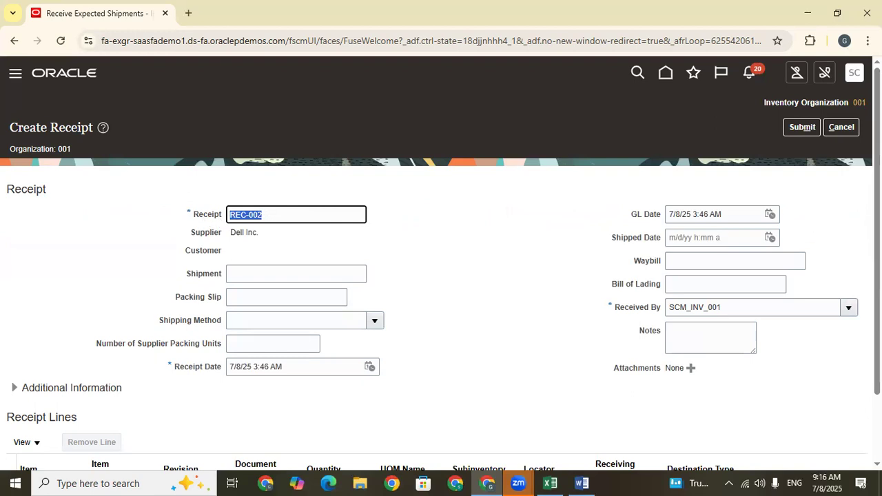
scroll(442, 276, down, 2)
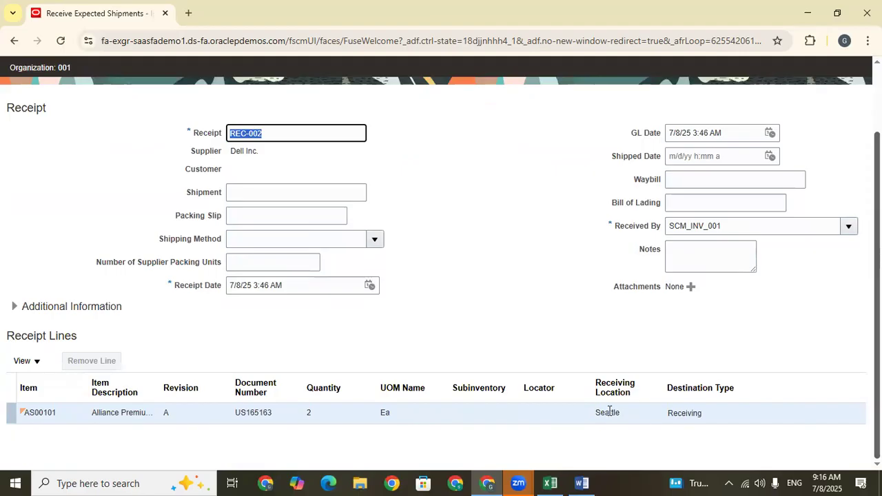
scroll(441, 275, up, 2)
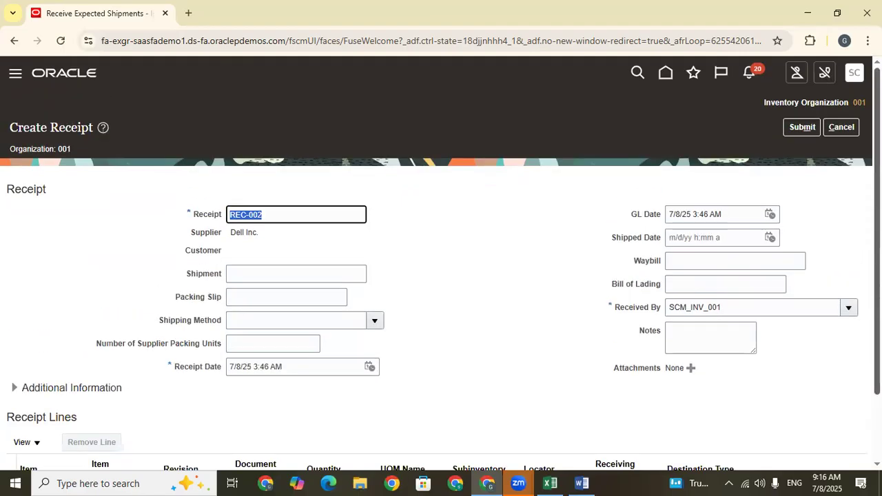
click(802, 128)
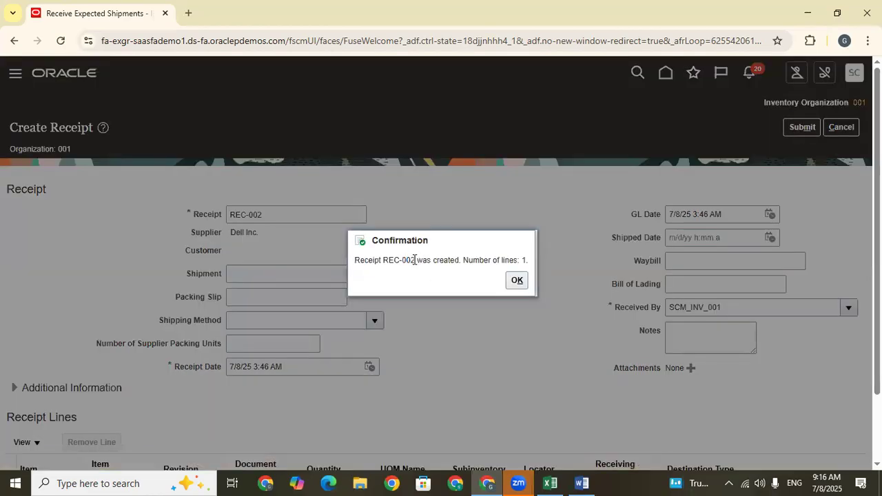
Copy receipt number REC-002 from the confirmation into cell C669 of the Excel training sheet, and leave the expected shipments page in Oracle.
drag(415, 260, 386, 260)
click(517, 280)
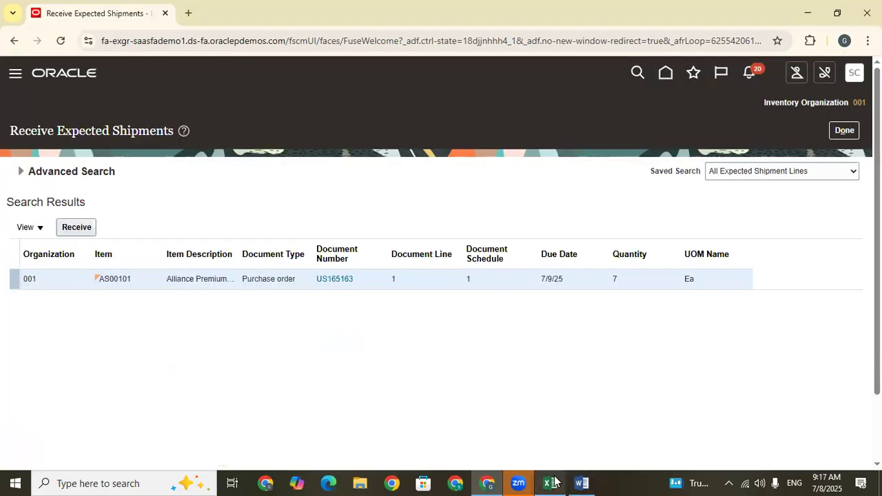
click(549, 483)
click(317, 383)
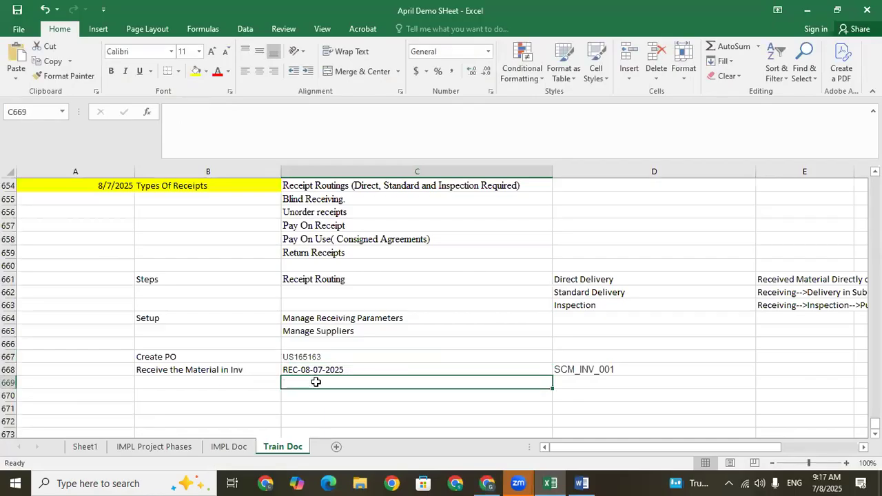
key(ctrl+v)
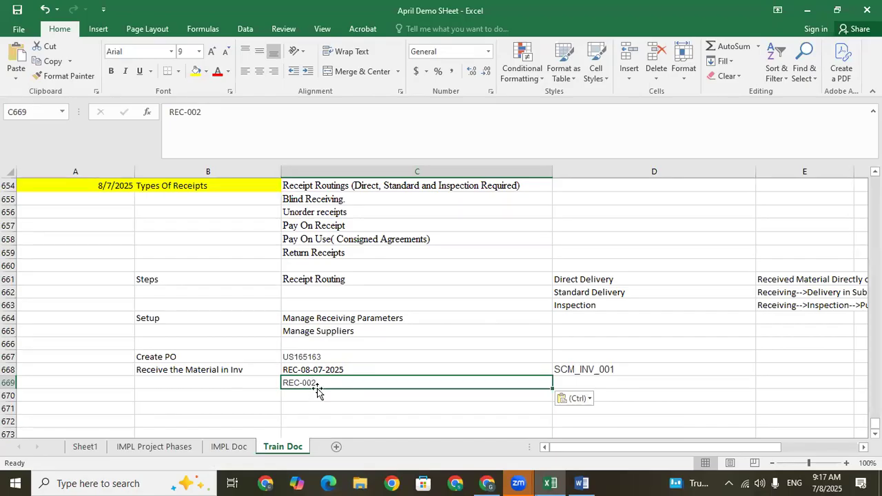
click(553, 481)
click(848, 132)
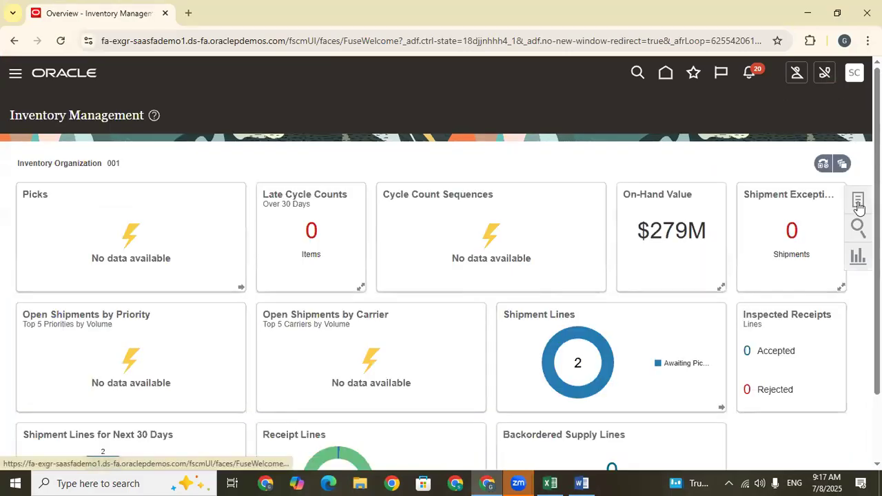
click(858, 203)
click(810, 135)
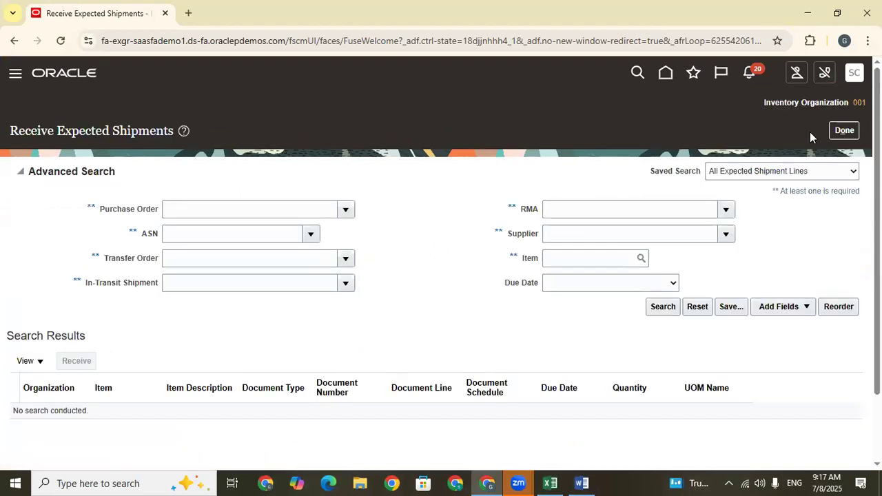
click(846, 131)
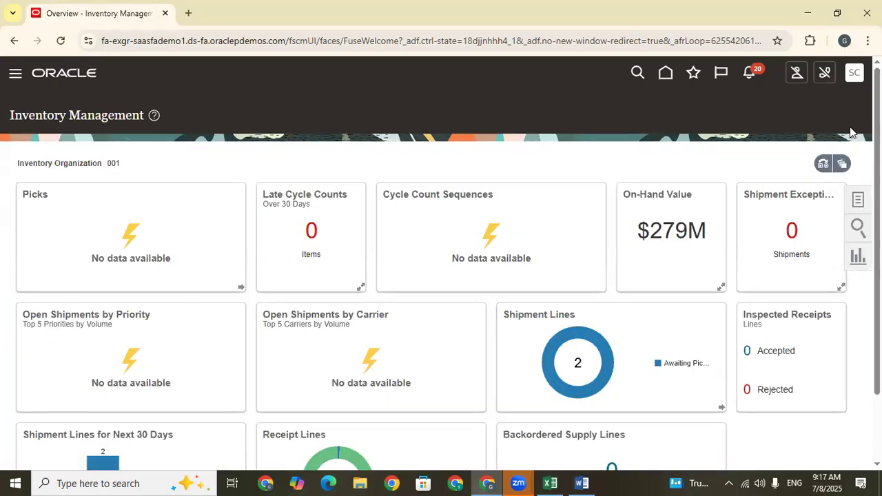
Open Manage Item Quantities from the Inventory tasks and search for item AS00101 in organization 001.
click(859, 200)
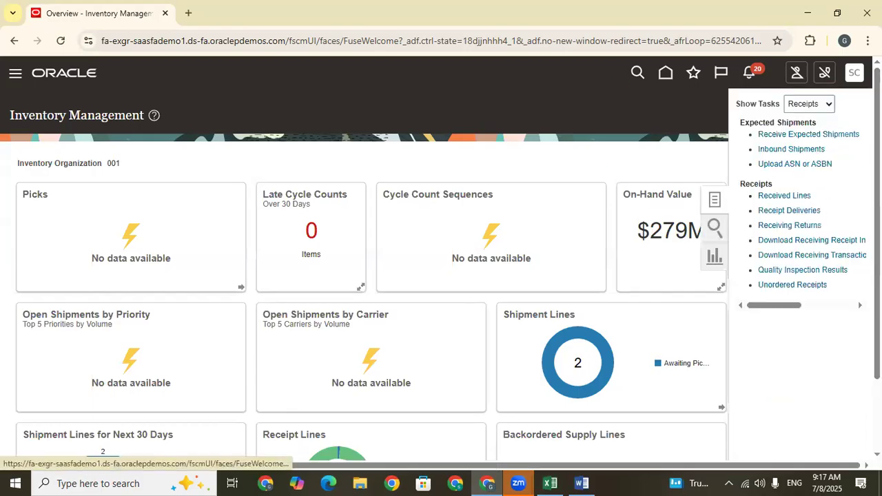
click(818, 107)
click(815, 122)
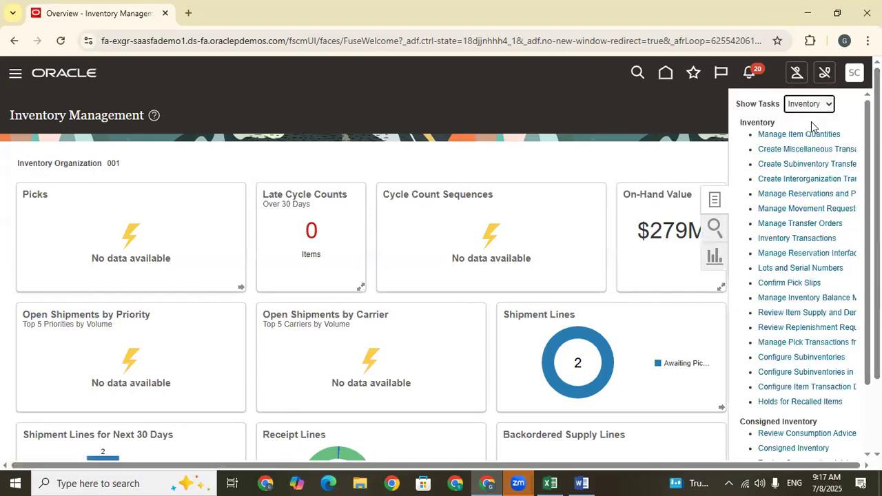
click(818, 134)
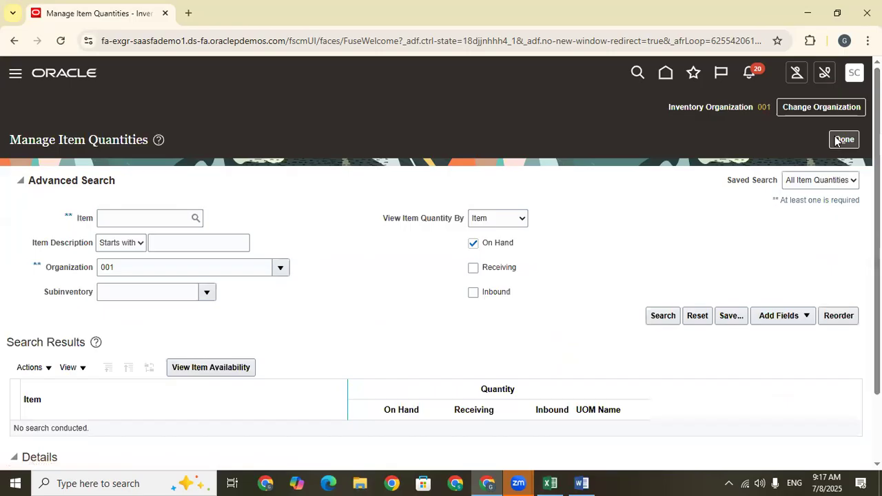
click(157, 213)
text(AS00101)
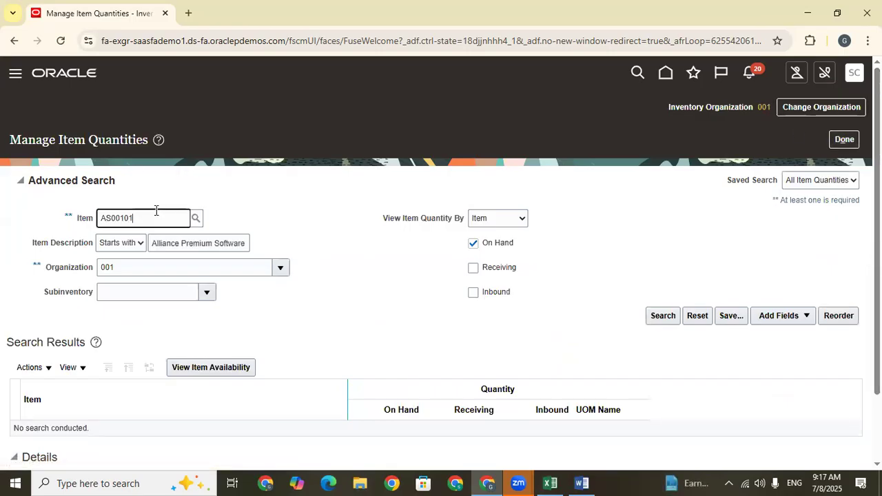
click(662, 322)
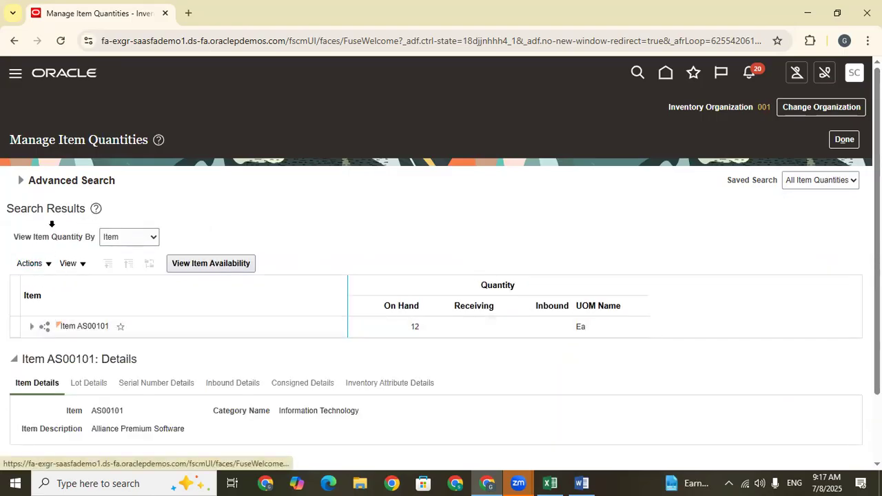
Repeat the AS00101 search with receiving and inbound quantities included, examine the receiving quantity, and leave the page.
click(25, 186)
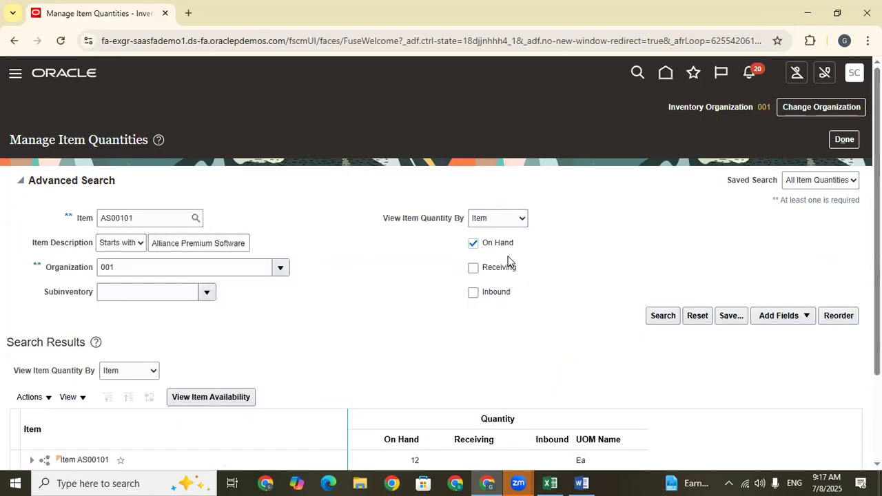
click(473, 267)
click(473, 292)
click(666, 315)
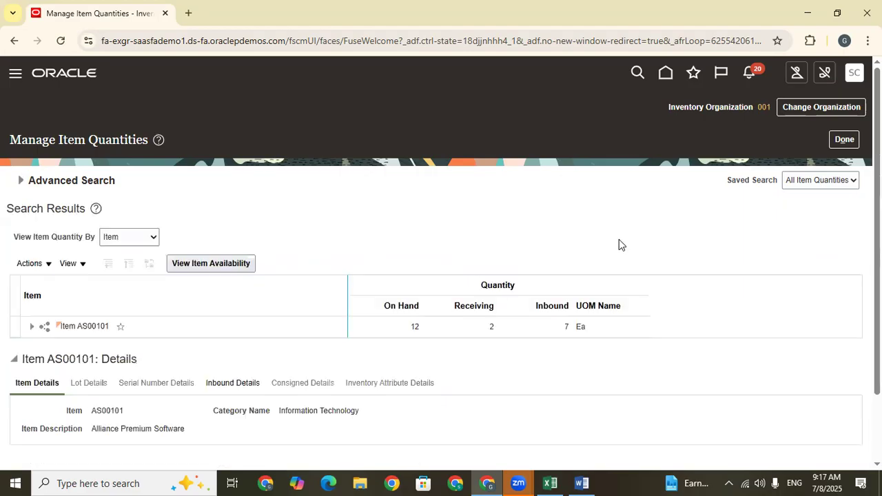
click(479, 303)
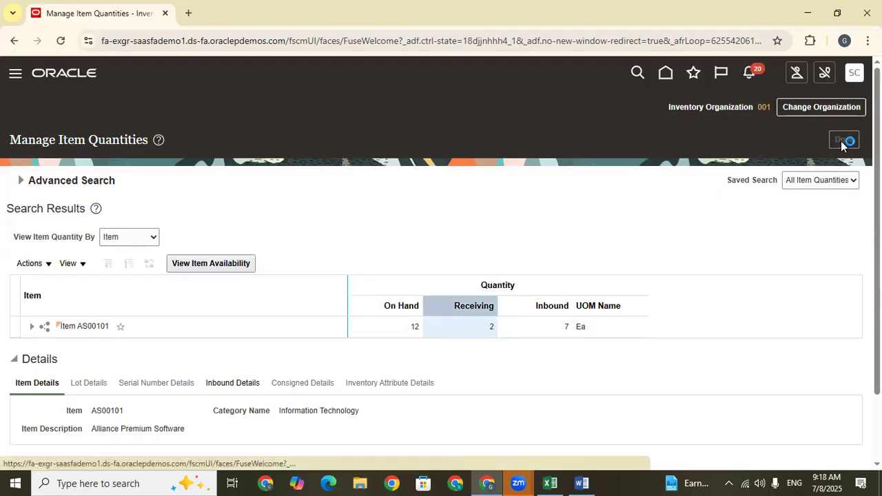
Open Receipt Deliveries from the Receipts tasks of Inventory Management.
click(856, 200)
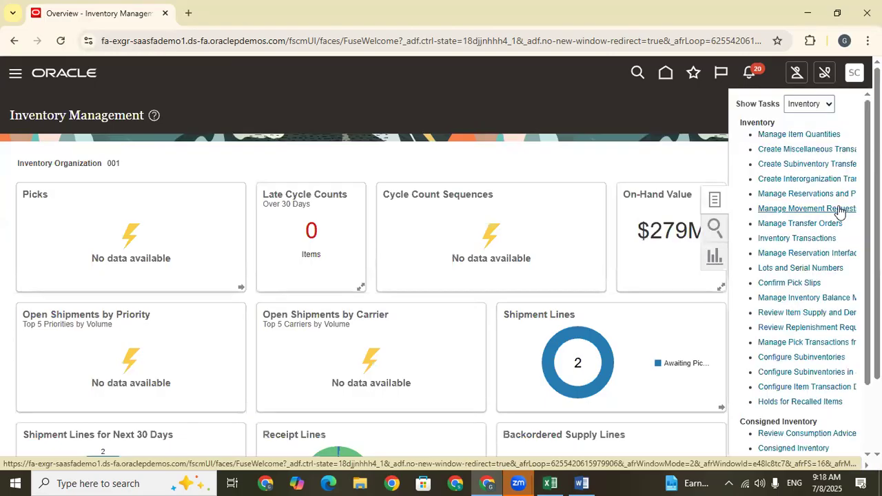
click(808, 103)
click(807, 181)
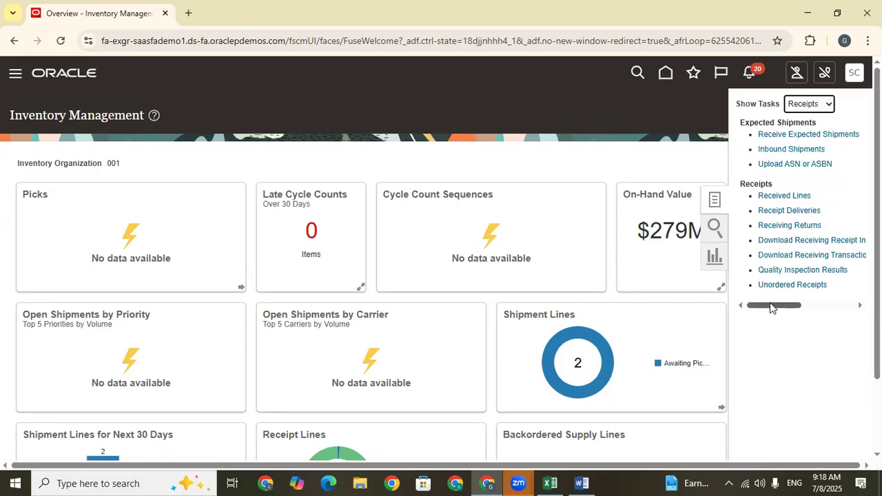
drag(770, 307, 724, 312)
click(789, 211)
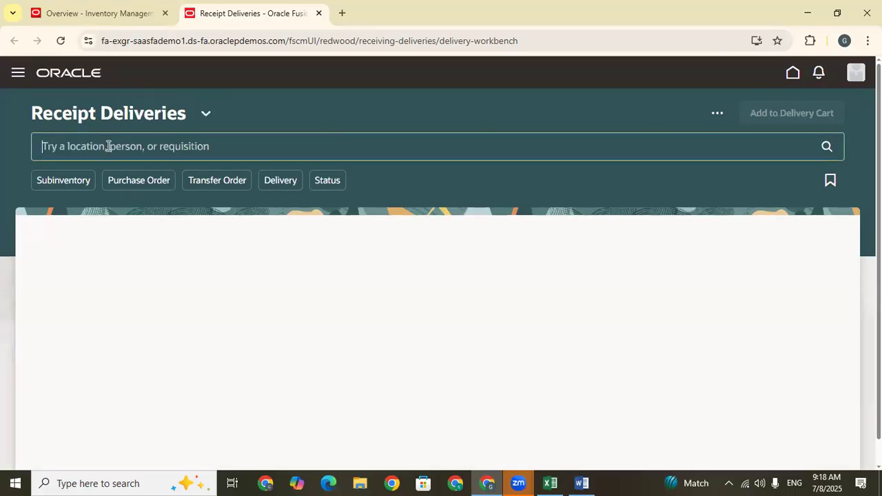
Copy receipt number REC-002 from cell C669 of the Excel training sheet and search Receipt Deliveries for it in Oracle.
click(550, 483)
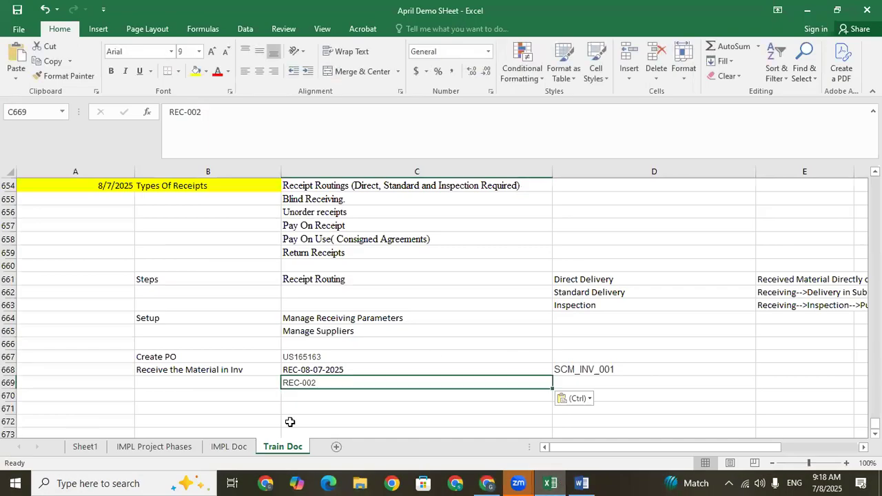
key(ctrl+c)
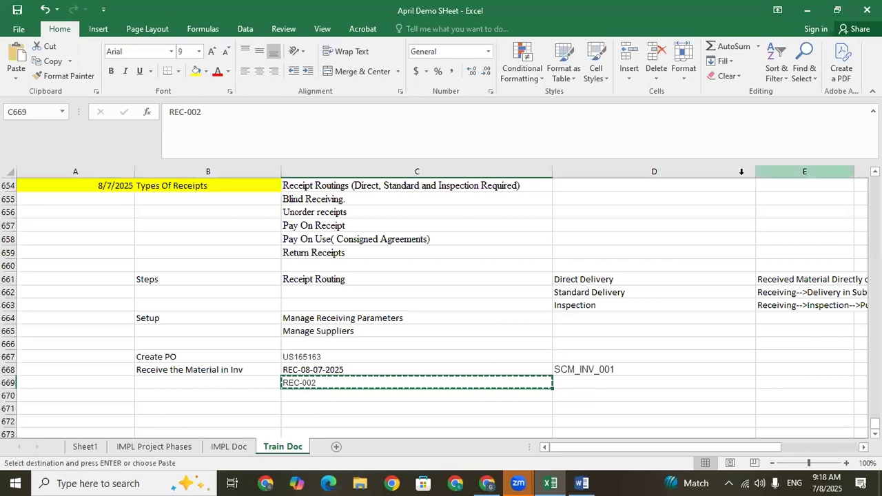
click(807, 10)
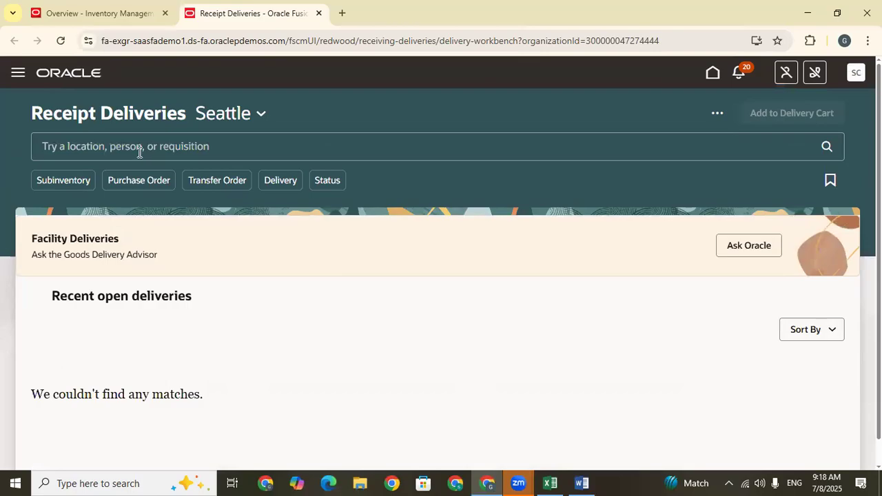
click(137, 149)
key(ctrl+v)
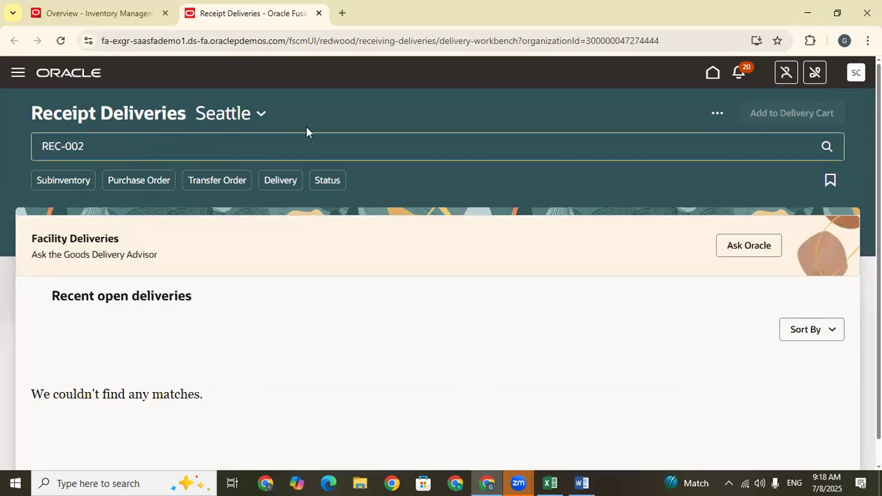
click(827, 148)
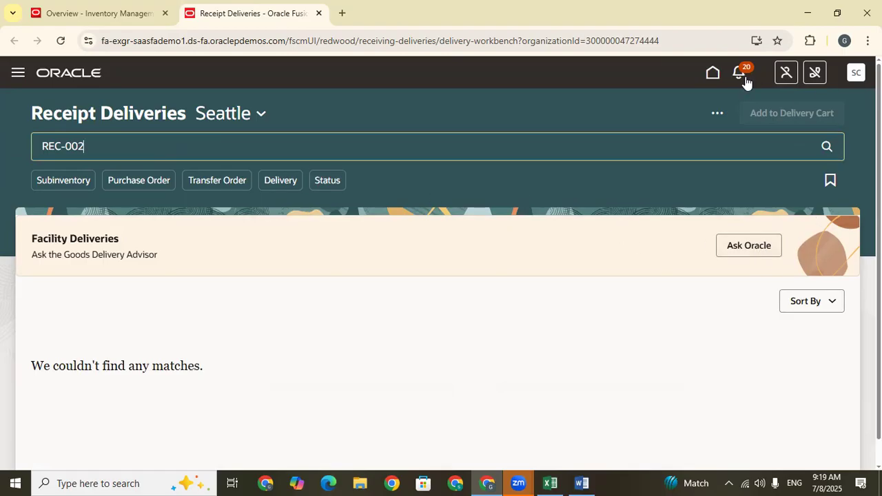
Open Received Lines from the Receipts tasks, close the Receipt Deliveries page, and show the lines awaiting put away.
click(86, 5)
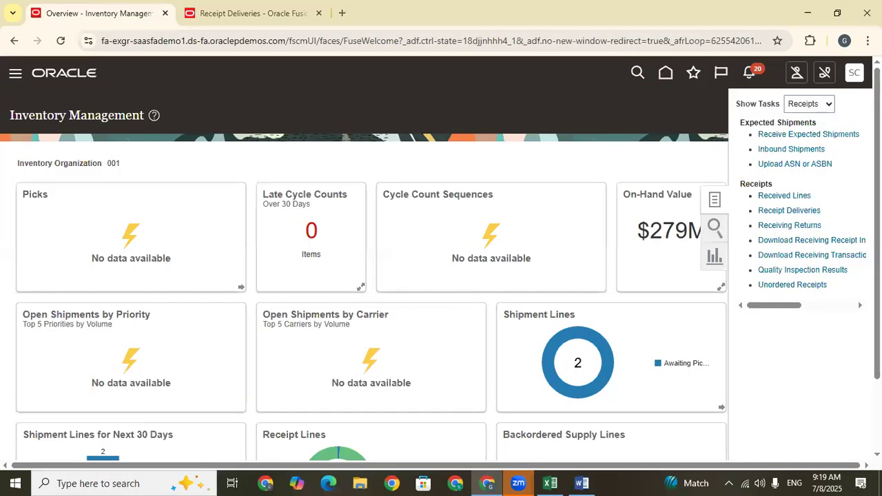
click(781, 198)
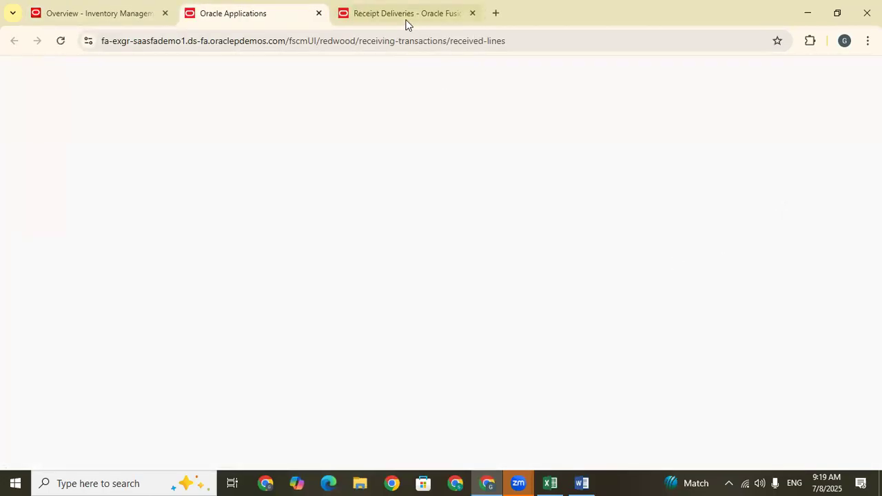
click(472, 13)
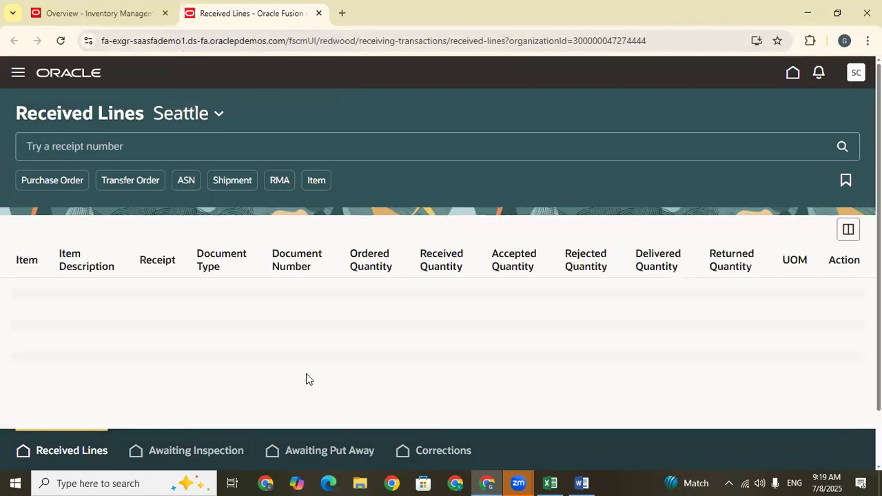
click(312, 452)
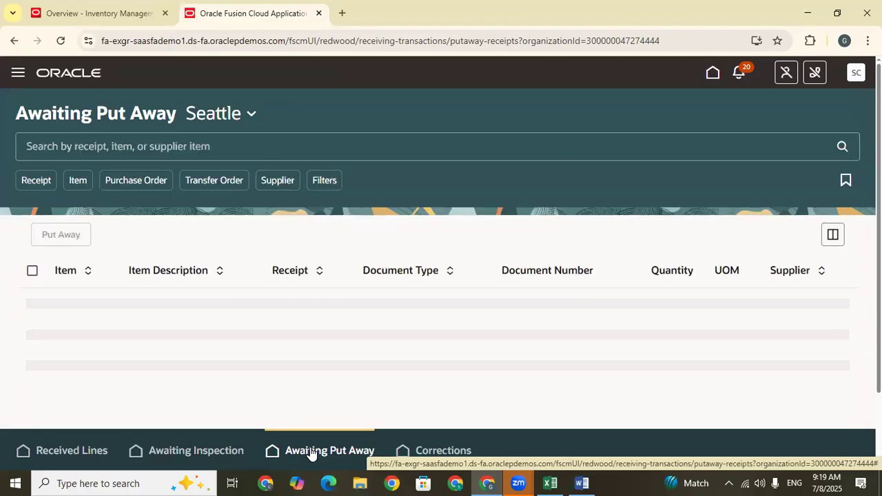
Search the lines awaiting put away for REC-002, both by keyword and with the Receipt filter.
click(104, 147)
text(REC-002)
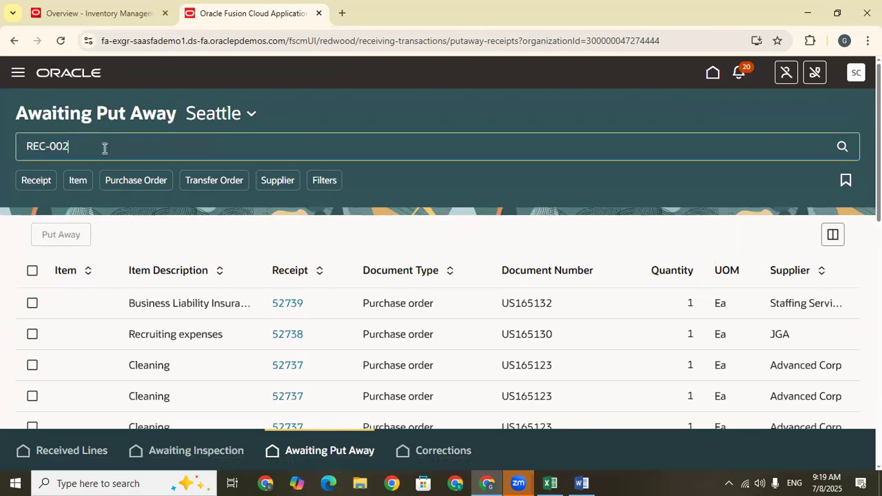
click(842, 149)
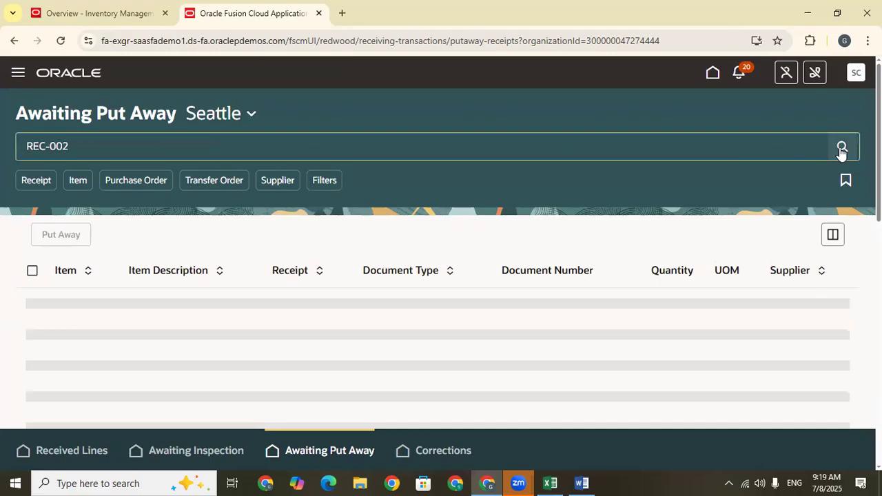
click(118, 148)
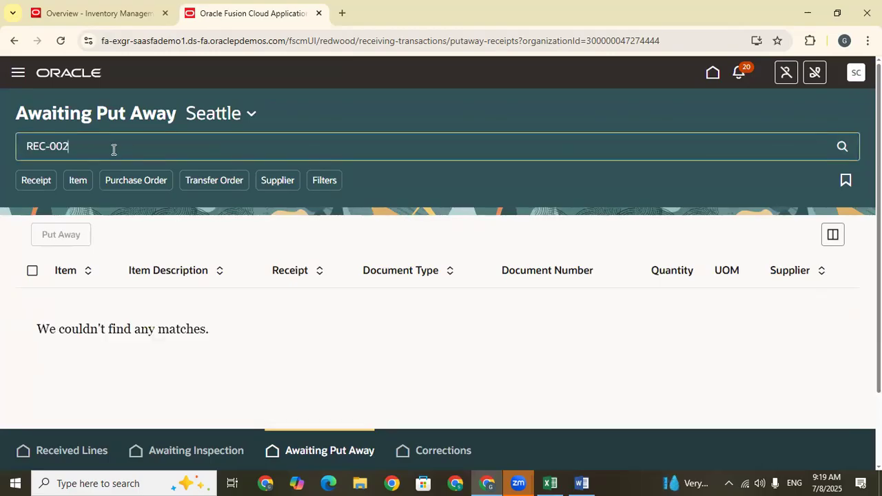
click(33, 185)
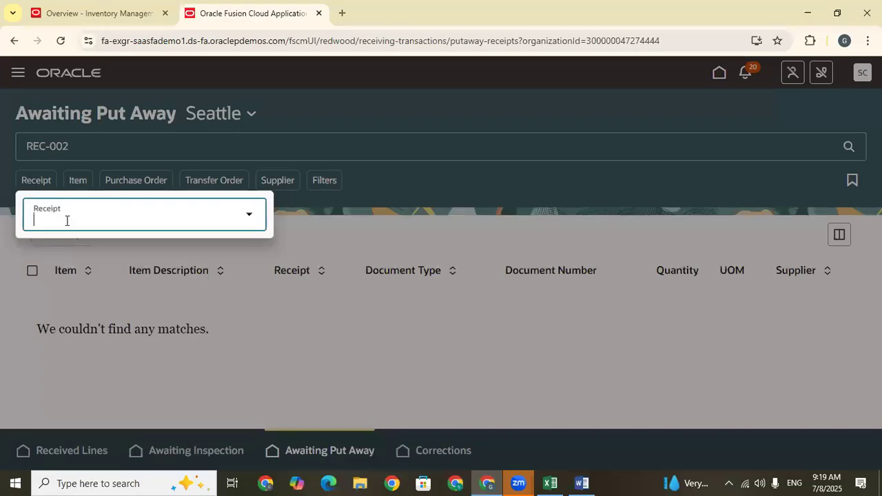
key(ctrl+v)
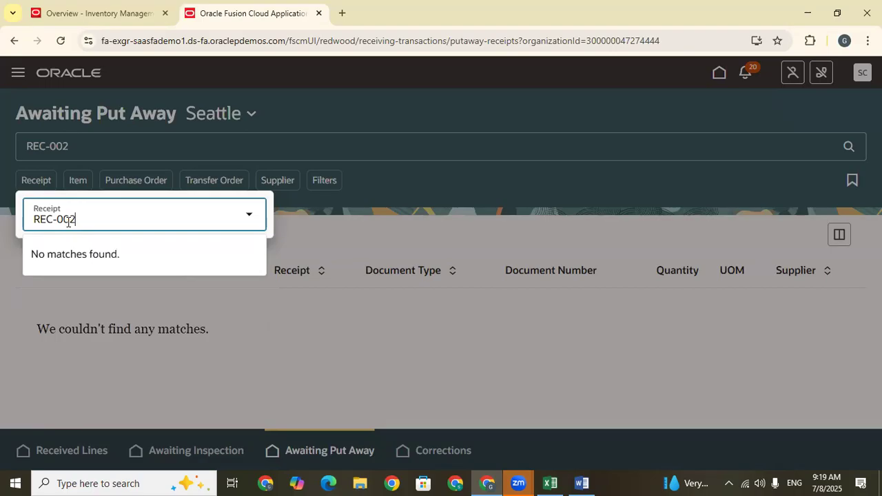
click(443, 202)
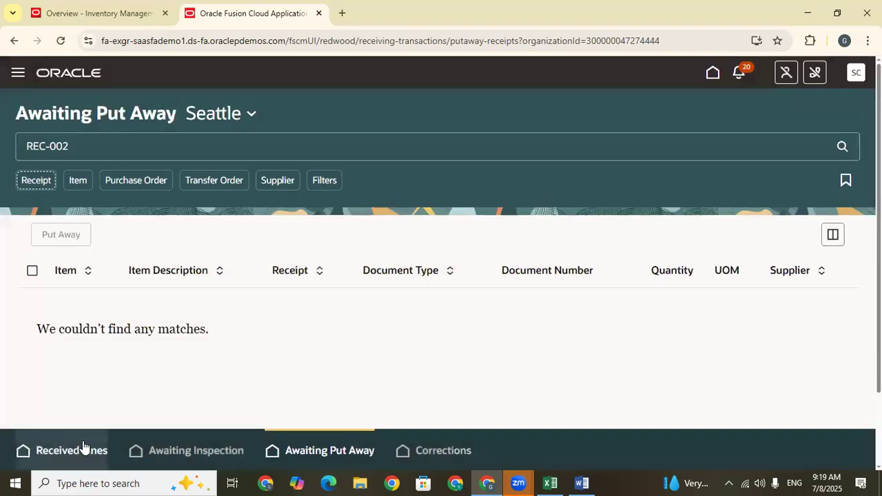
Return to Received Lines and search for receipt number REC-002.
click(66, 453)
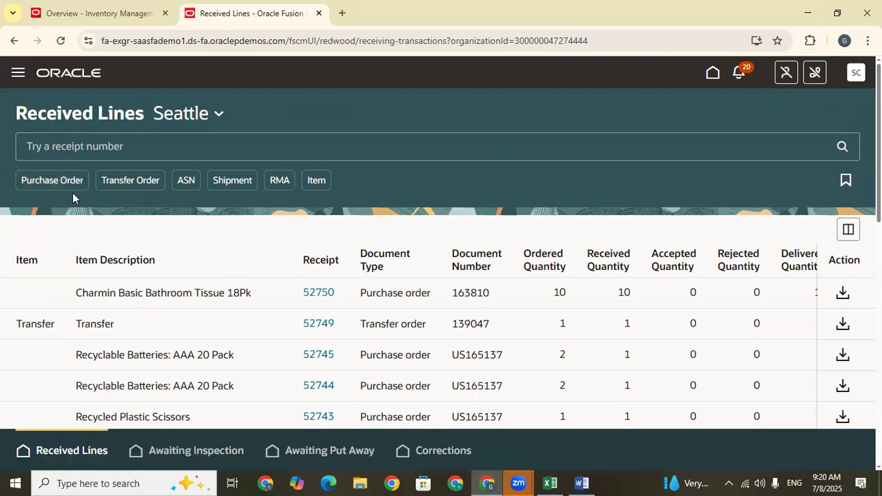
click(132, 145)
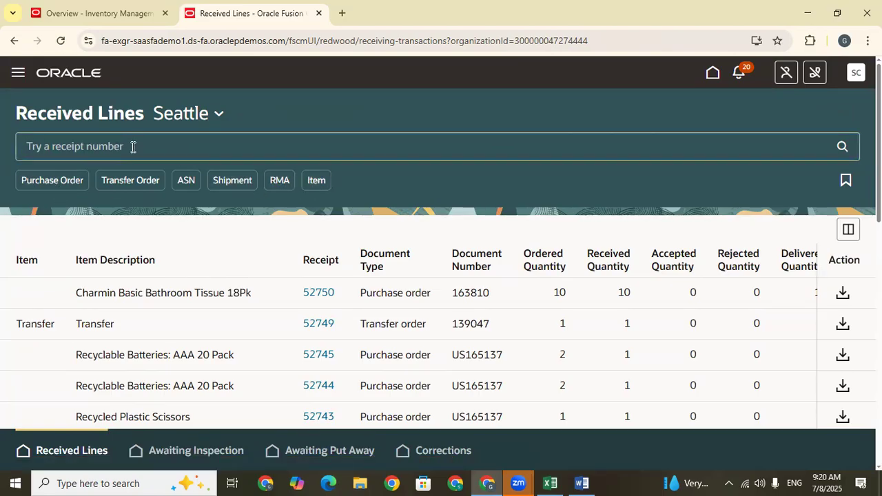
key(ctrl+v)
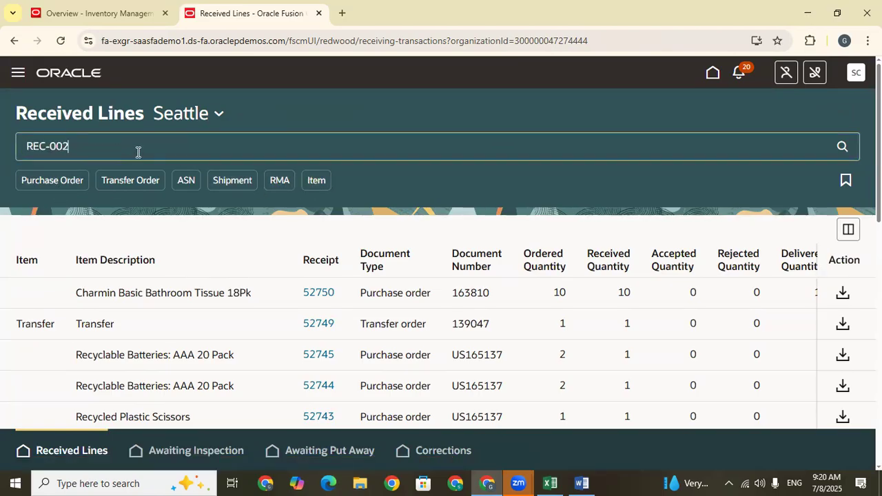
key(Return)
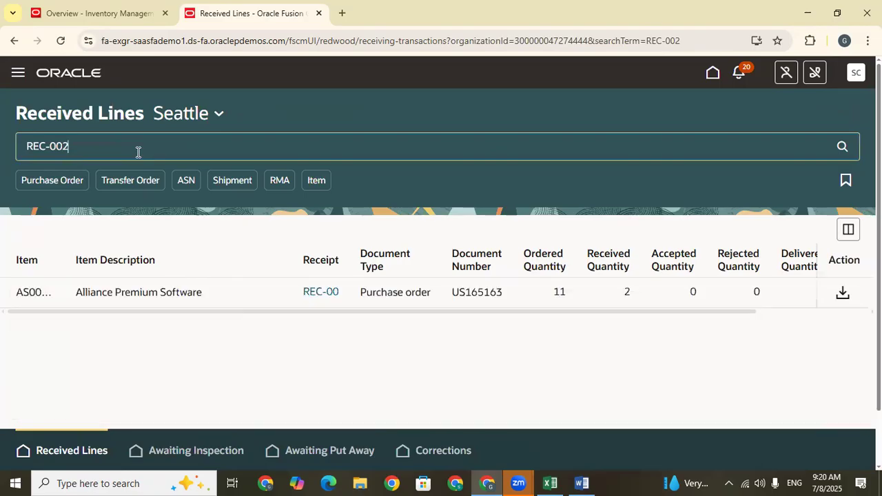
Examine the REC-002 line's ordered, received, accepted, rejected, delivered and returned quantities across the full table width.
click(253, 293)
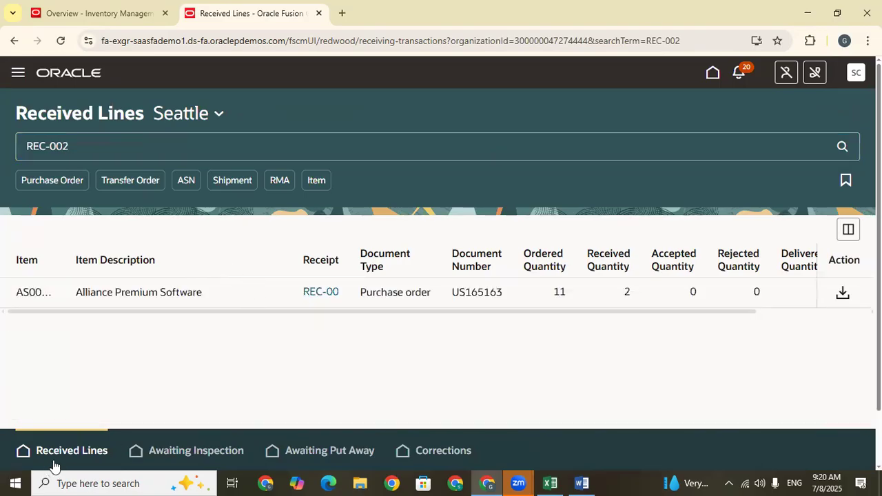
drag(711, 312, 834, 312)
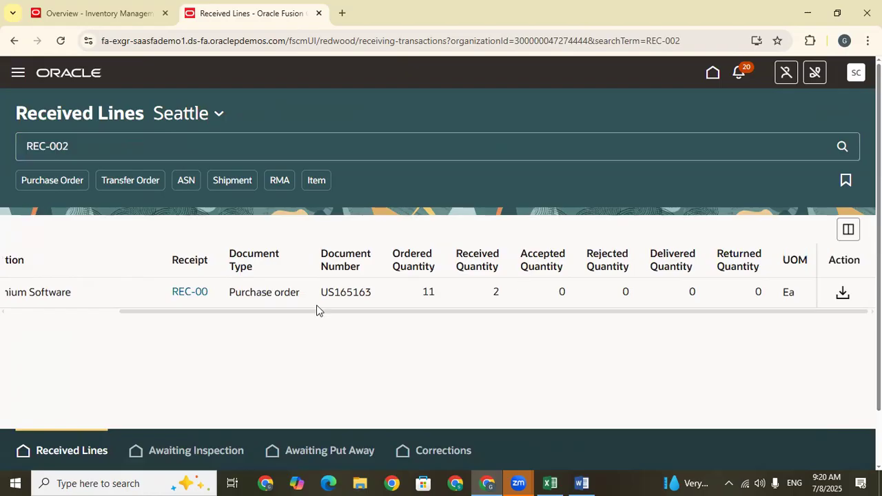
drag(301, 314, 35, 299)
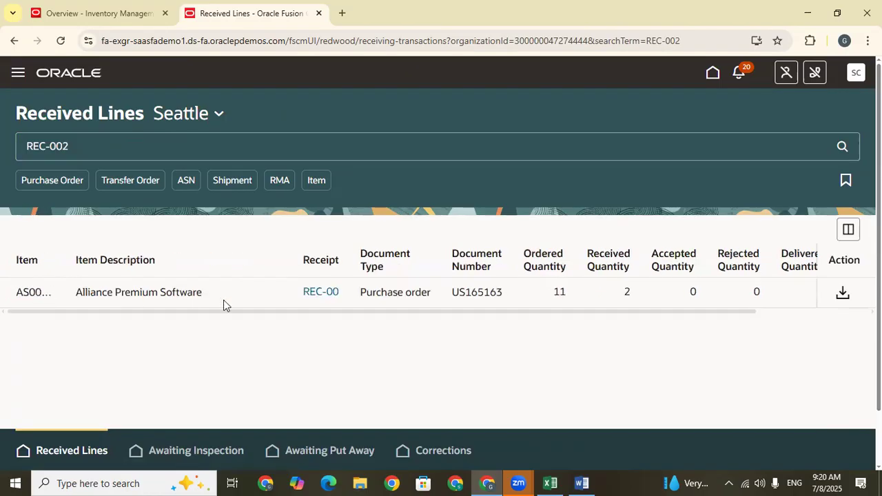
drag(610, 315, 666, 315)
click(662, 298)
click(204, 291)
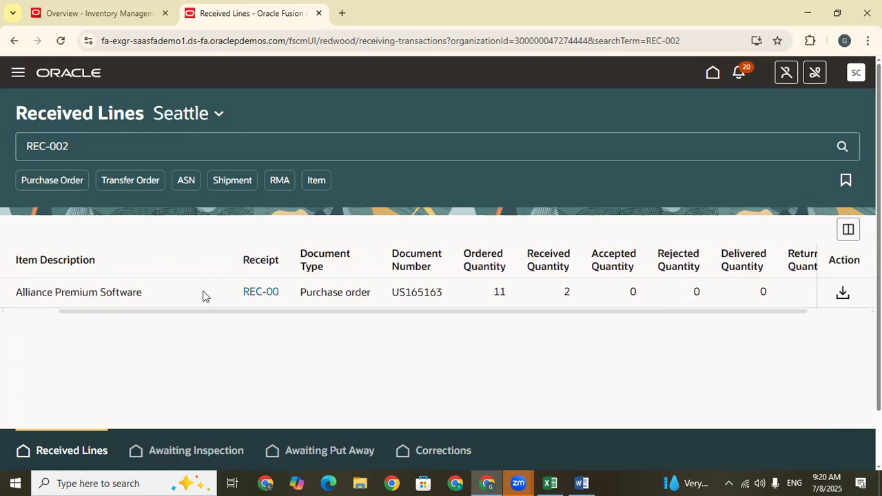
drag(290, 313, 778, 309)
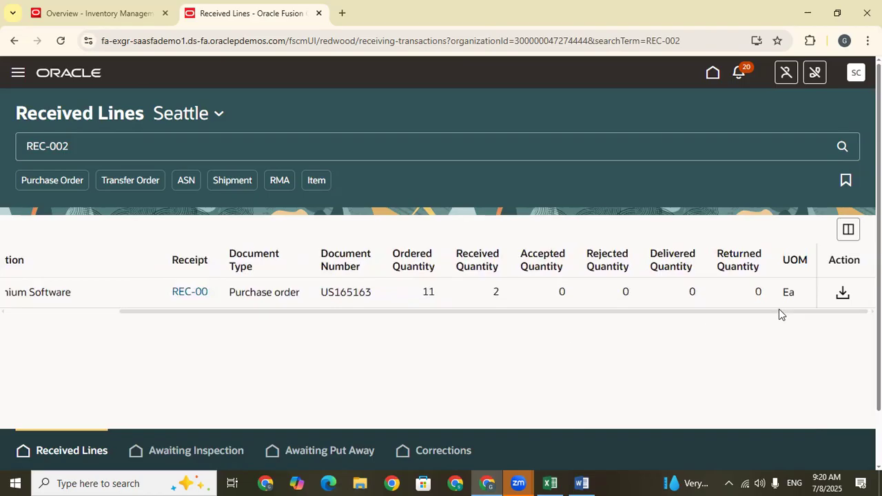
Try to open the receipt traveler report for the REC-002 line, and close the report page.
click(844, 293)
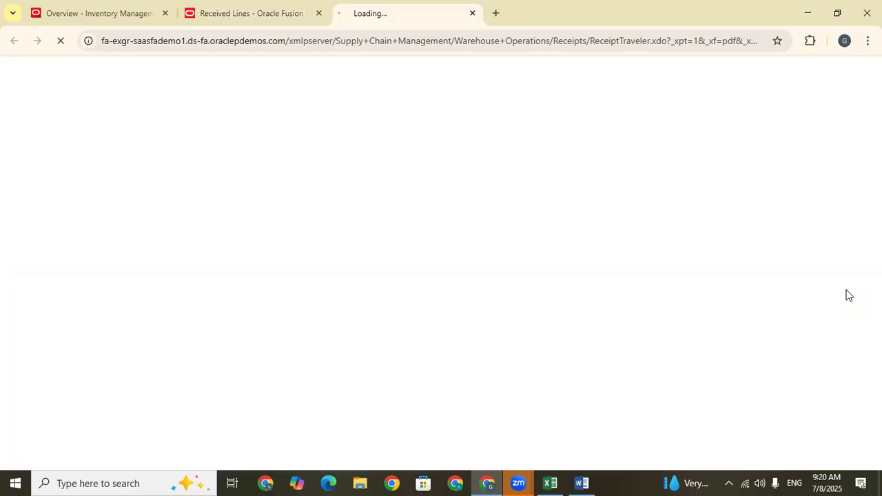
click(282, 9)
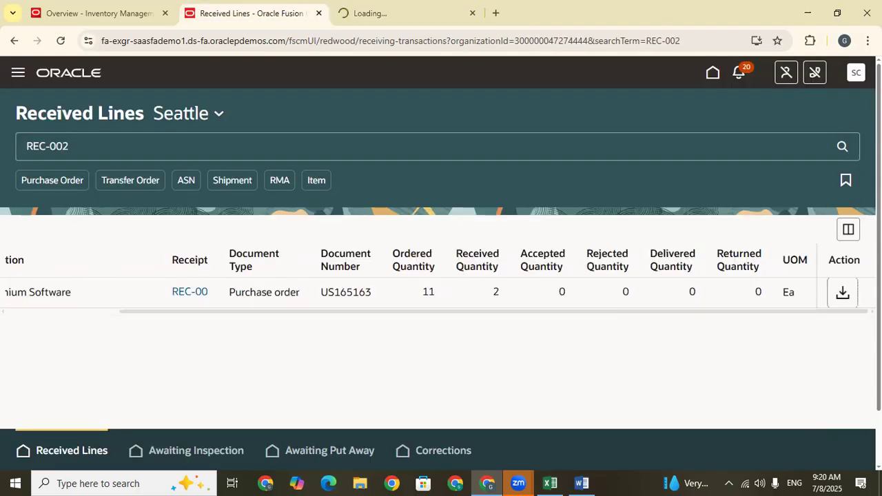
click(395, 8)
click(472, 14)
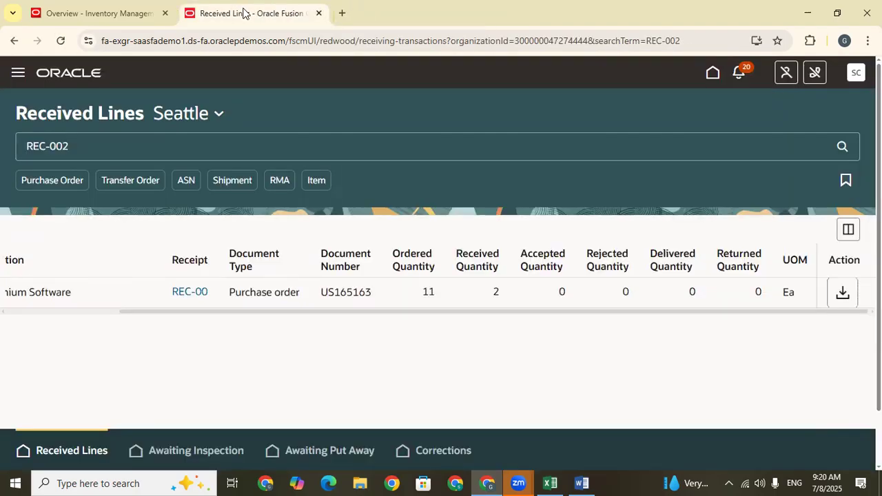
Open receipt REC-002, review its receipt details and lines, and return to Received Lines.
click(395, 292)
click(198, 293)
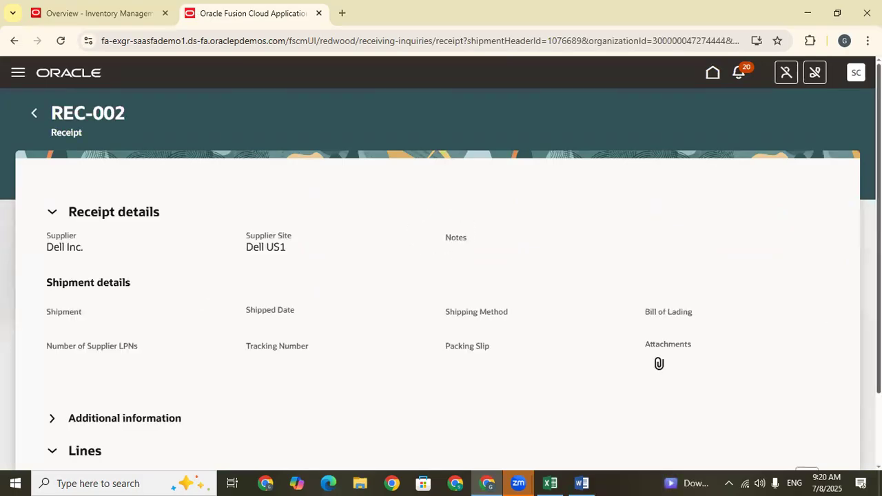
scroll(441, 276, down, 2)
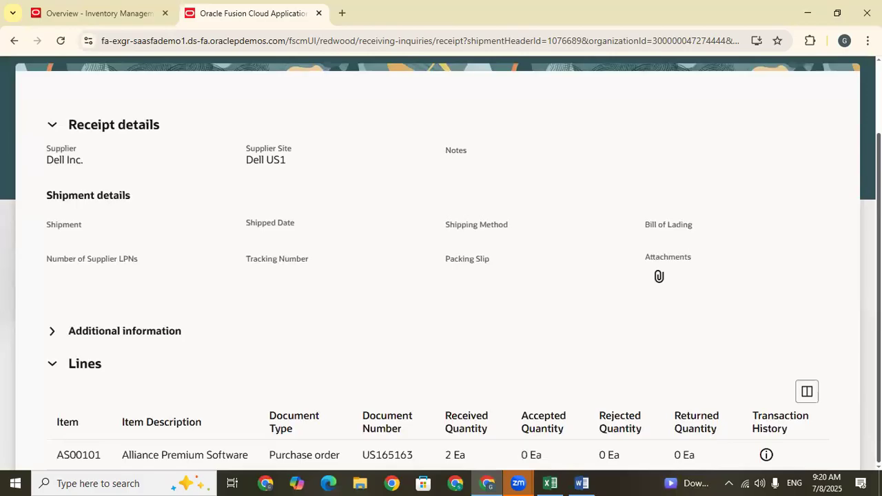
scroll(309, 126, up, 2)
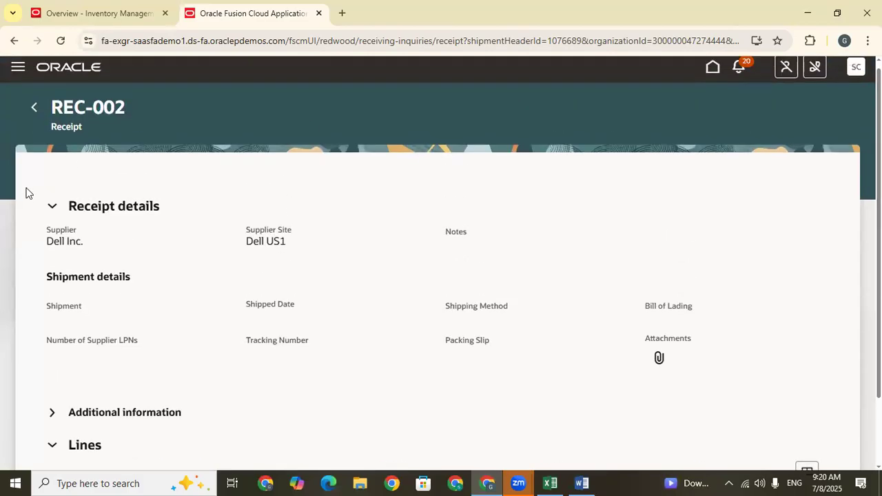
click(33, 107)
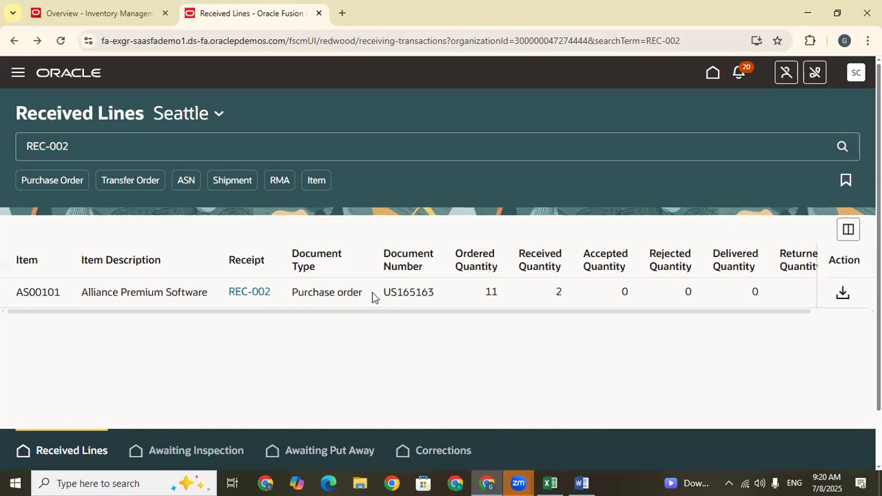
Go to Awaiting Put Away for the Seattle organization and search for receipt REC-002.
drag(415, 312, 215, 320)
click(306, 455)
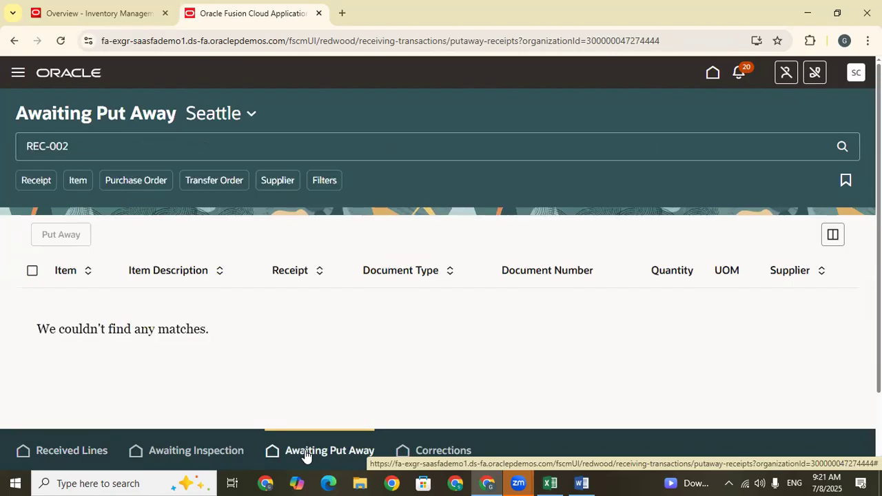
click(99, 148)
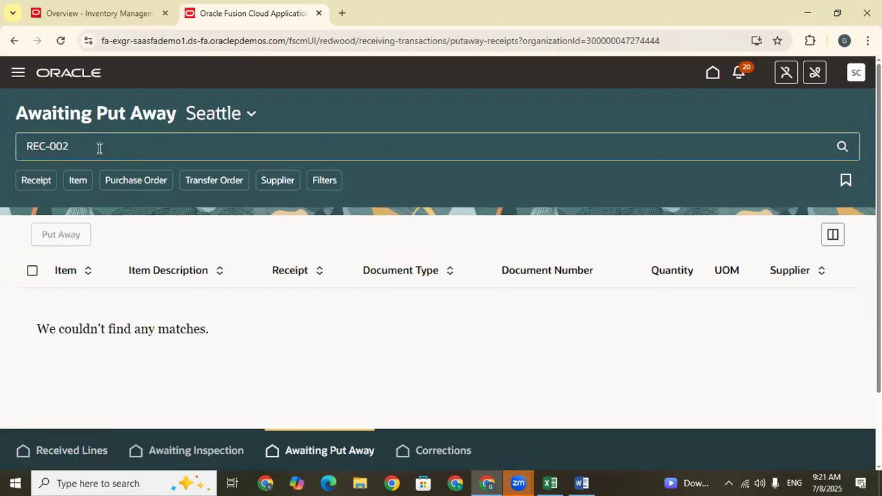
drag(99, 148, 10, 143)
key(BackSpace)
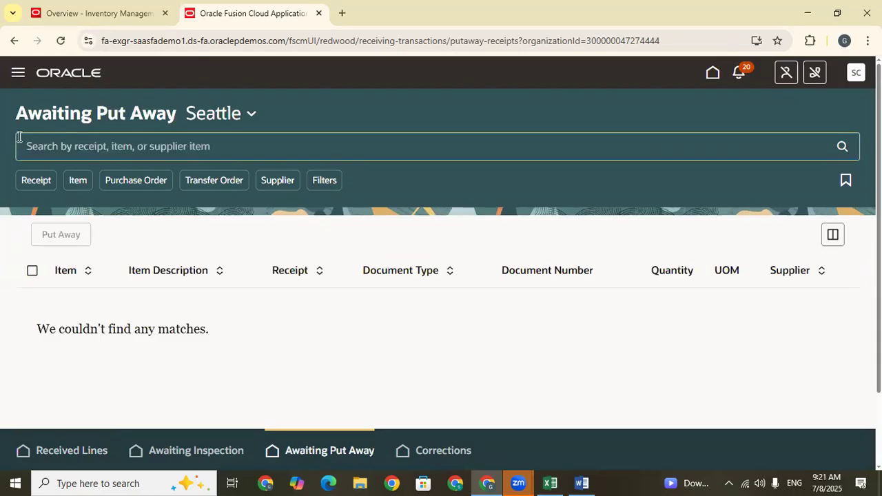
click(842, 148)
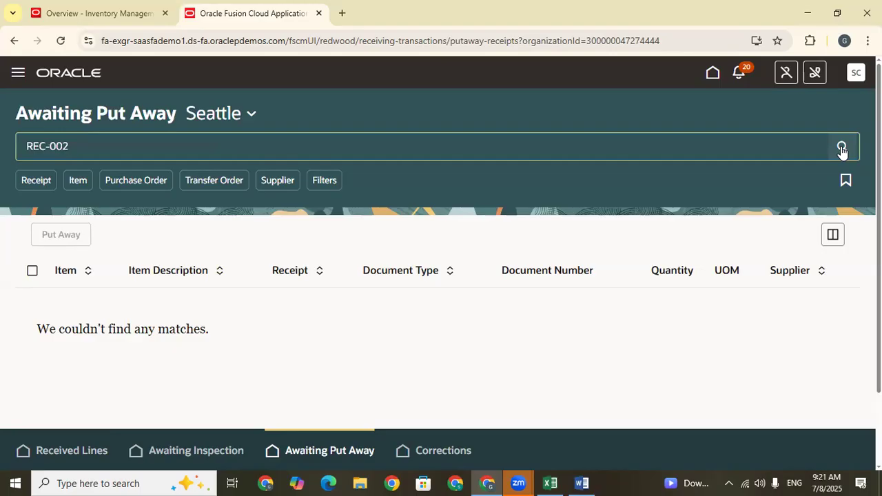
Try to filter the put-away list by the purchase order number copied from the Excel sheet, and clear the REC-002 search.
click(130, 182)
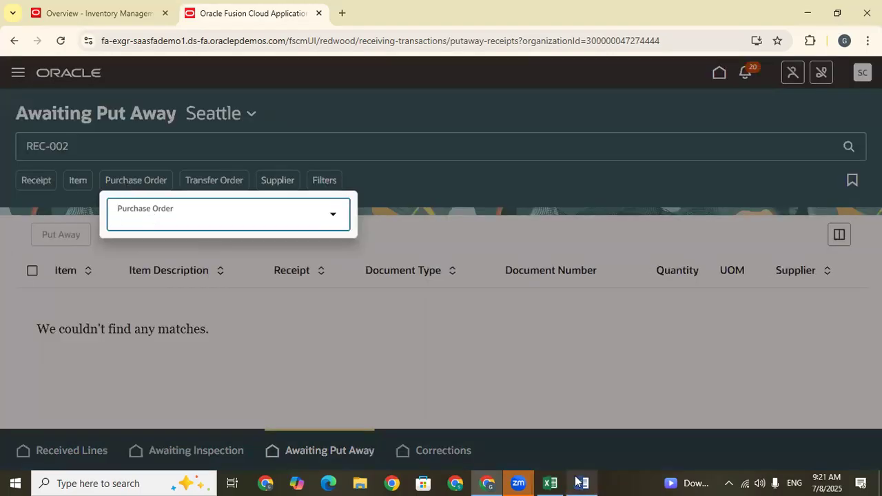
click(550, 483)
click(309, 359)
key(ctrl+c)
click(807, 10)
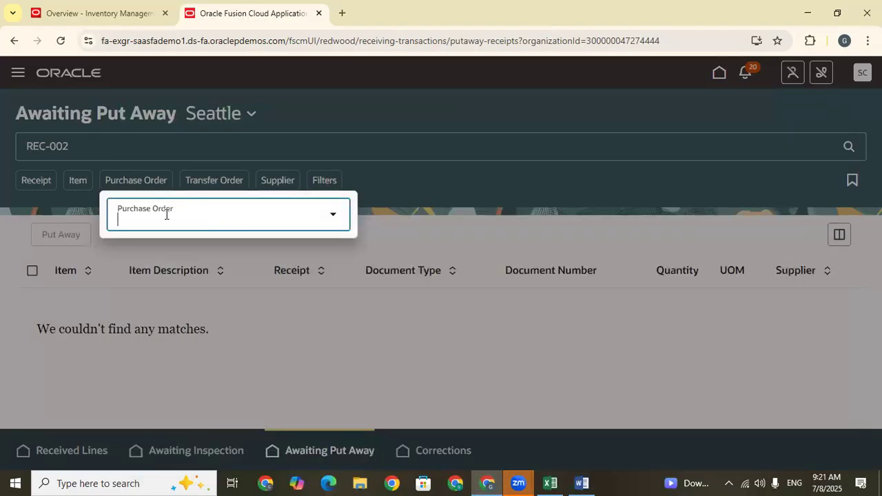
key(ctrl+v)
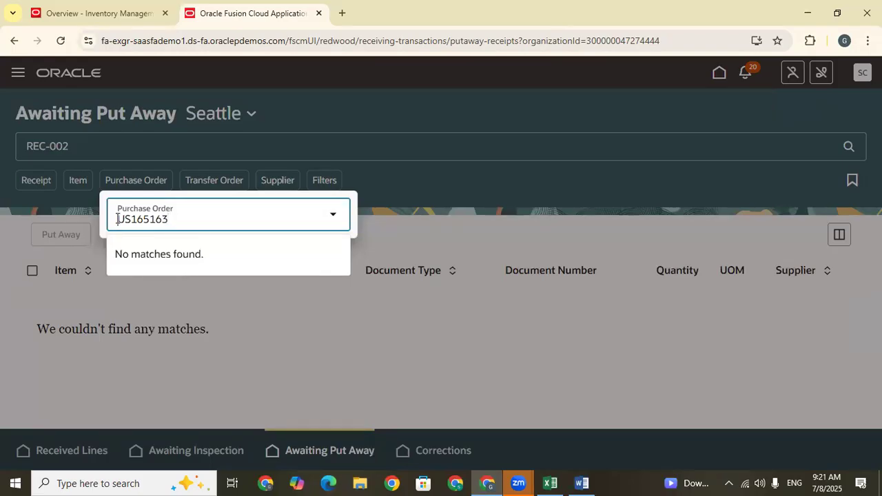
key(Escape)
click(94, 145)
key(BackSpace)
key(BackSpace)
key(BackSpace)
key(BackSpace)
key(BackSpace)
key(BackSpace)
key(BackSpace)
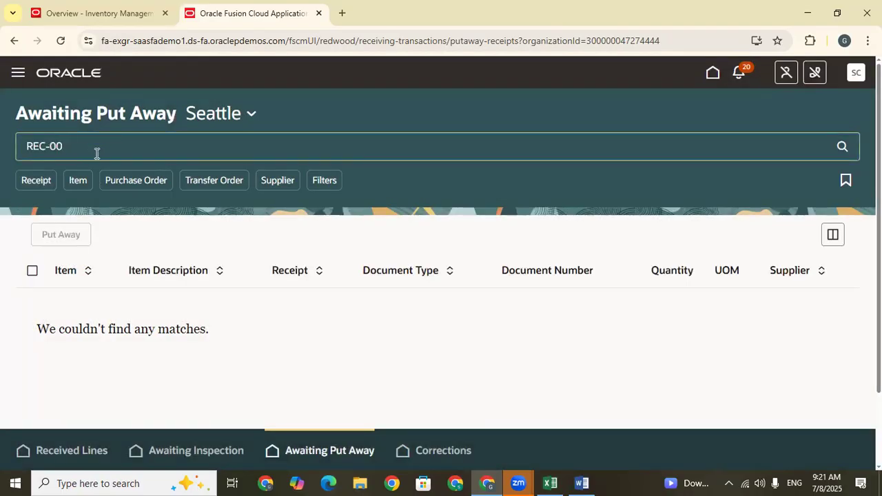
From Setup and Maintenance, search for "Manage Admin" and open the Manage Administrator Profile Values task.
click(713, 75)
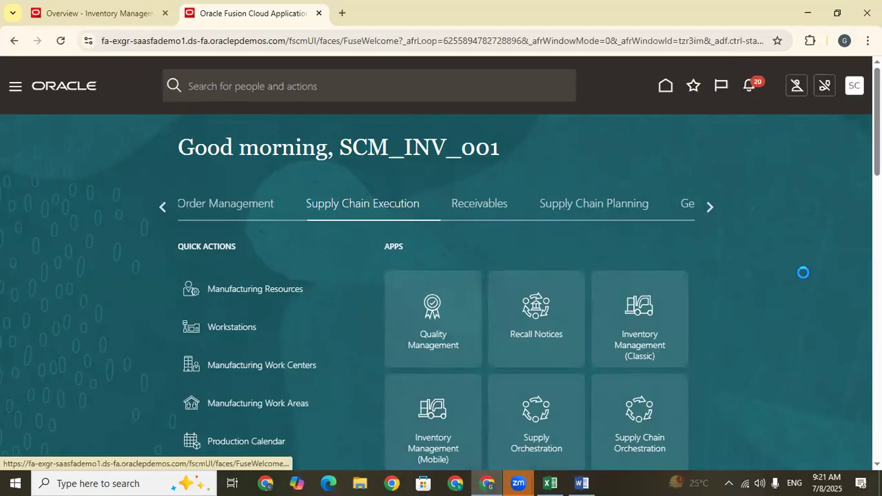
click(610, 285)
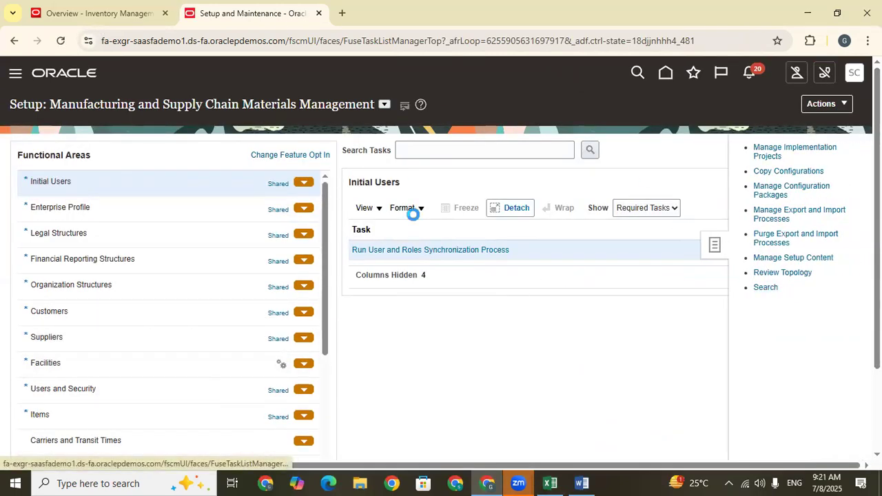
click(315, 150)
text(Manage Adm)
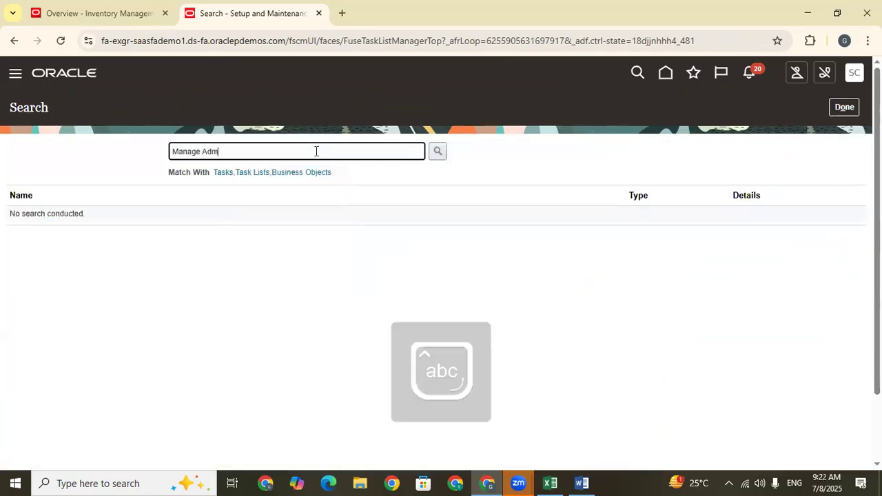
text(in Pro)
key(Return)
key(BackSpace)
key(BackSpace)
key(BackSpace)
key(Return)
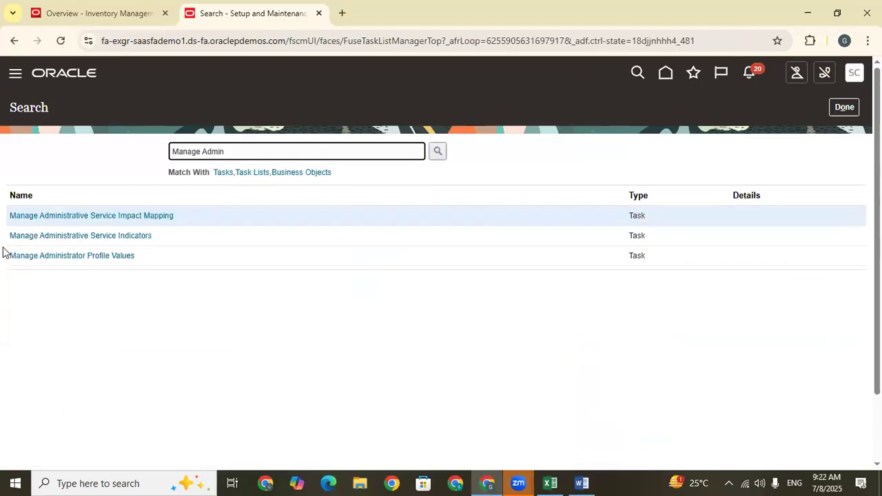
click(51, 256)
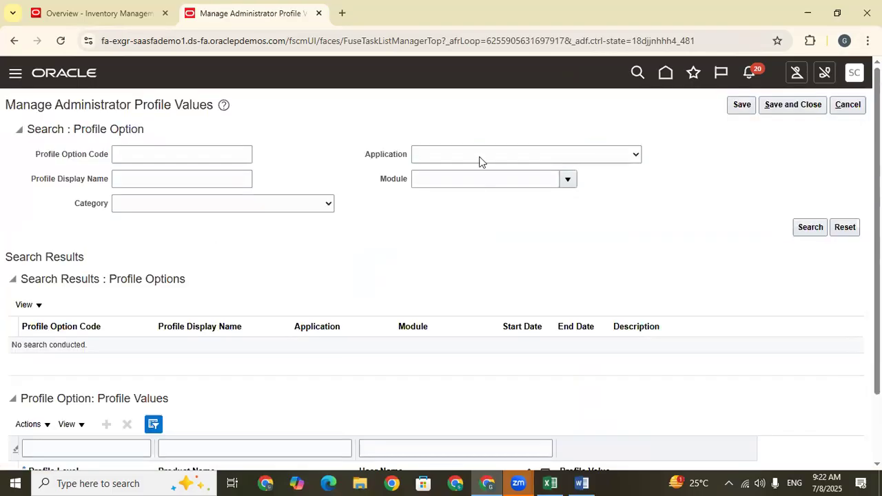
Search for the profile options that belong to the Receiving application.
click(479, 158)
text(inv)
key(Return)
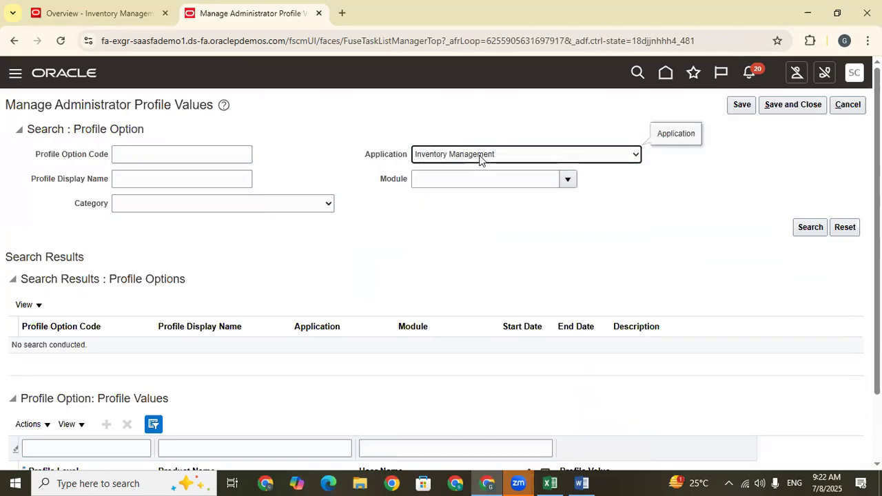
text(r)
click(490, 158)
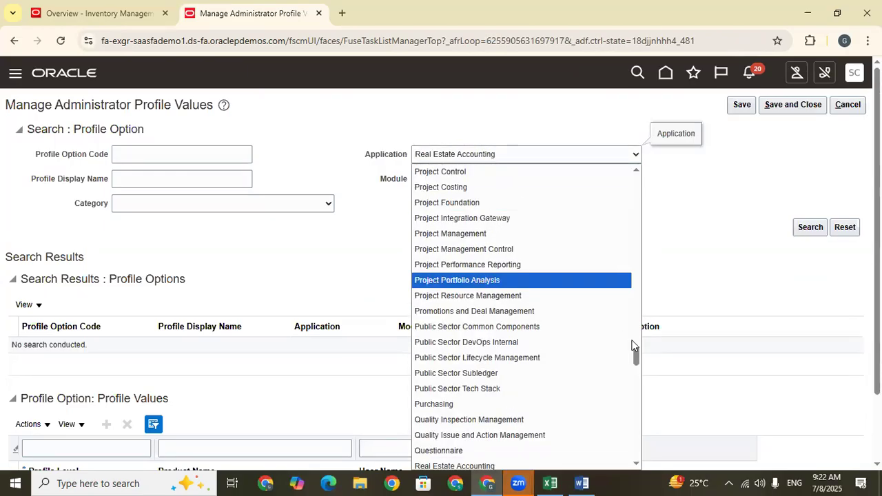
drag(636, 356, 638, 426)
drag(641, 402, 640, 368)
click(446, 329)
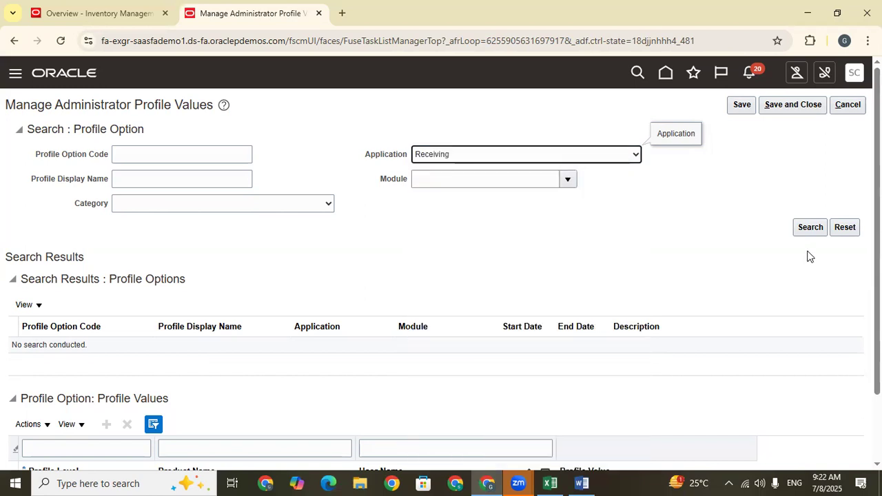
click(806, 229)
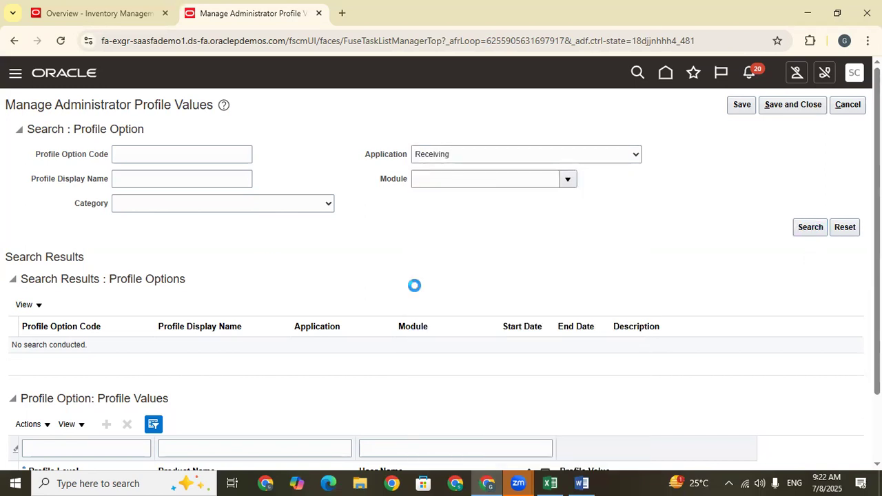
Set the site-level value of ORA_RCV_AWAITING_PUTAWAY_REDWOOD_ENABLED to No.
scroll(441, 276, down, 3)
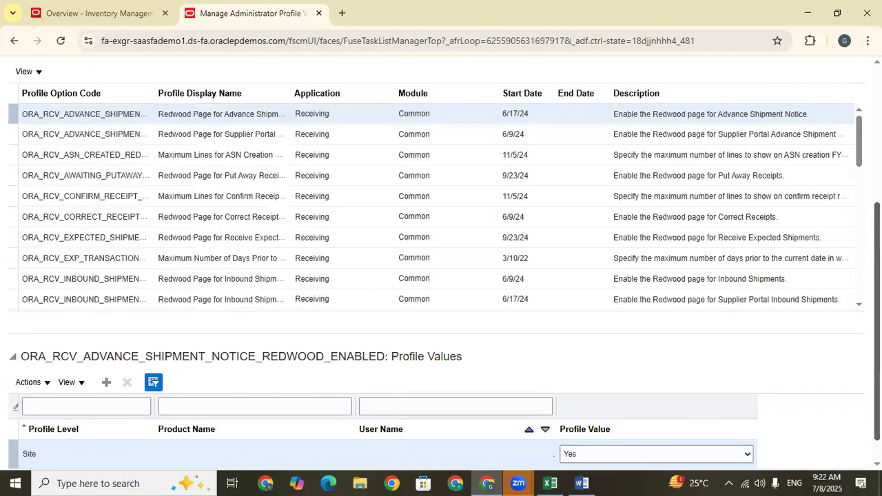
click(802, 180)
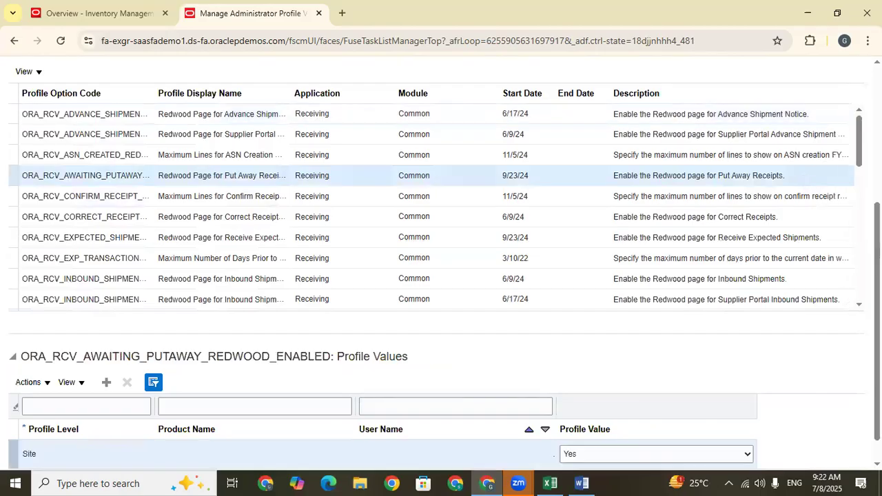
scroll(622, 408, down, 1)
click(620, 422)
click(610, 438)
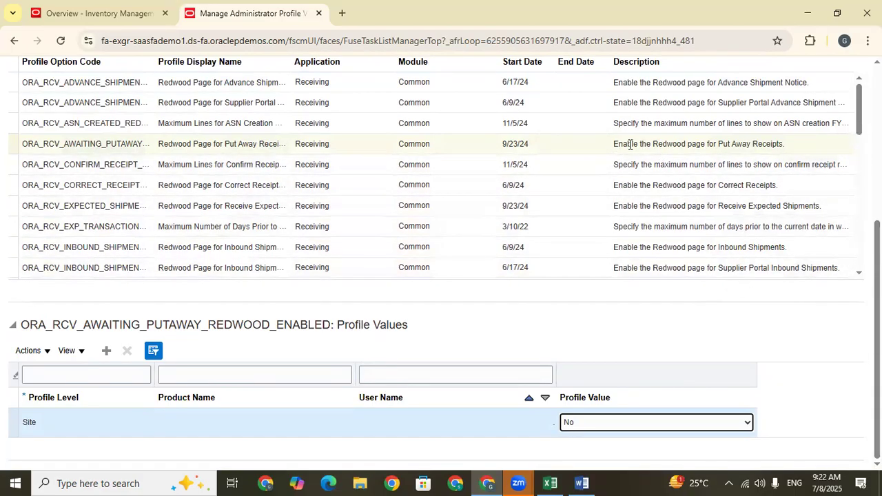
Set the site-level value of ORA_RCV_INSPECT_RECEIPT_LINES_REDWOOD_ENABLED to No.
drag(859, 120, 859, 144)
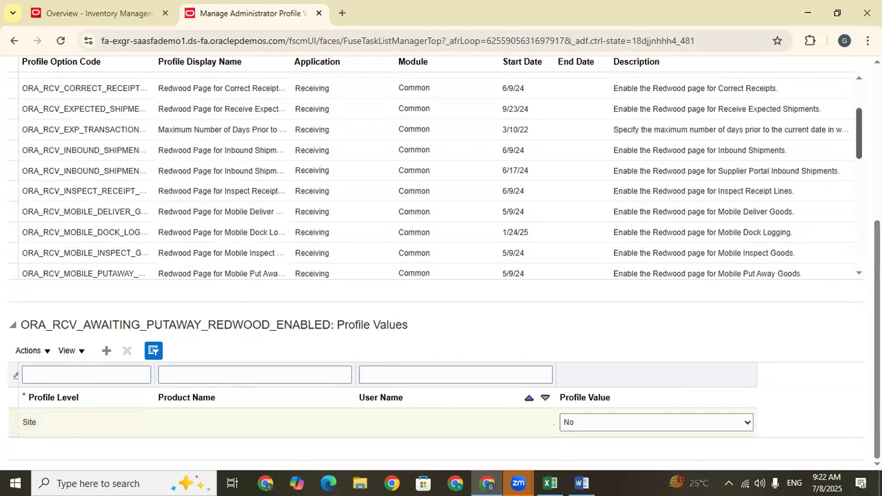
scroll(442, 175, down, 1)
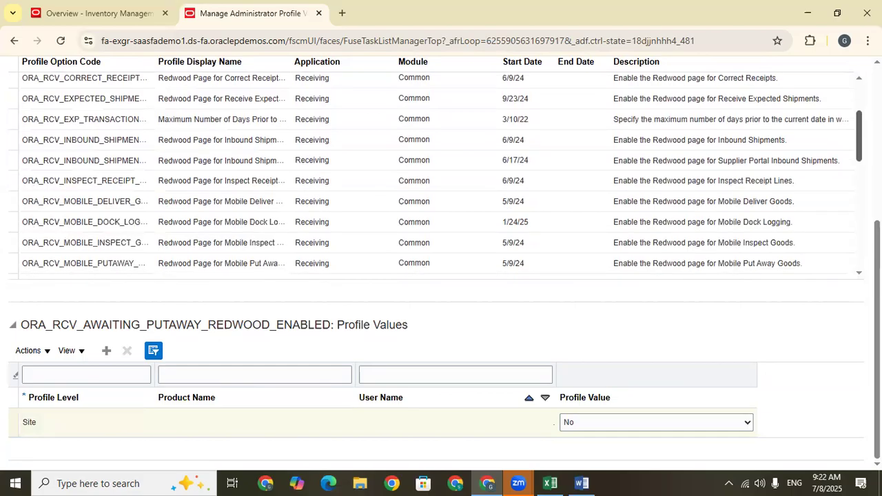
click(800, 181)
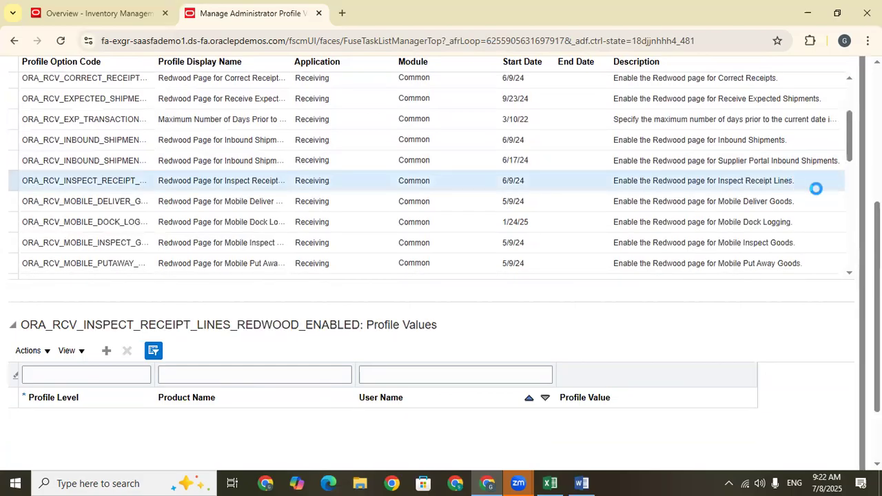
click(657, 421)
click(615, 439)
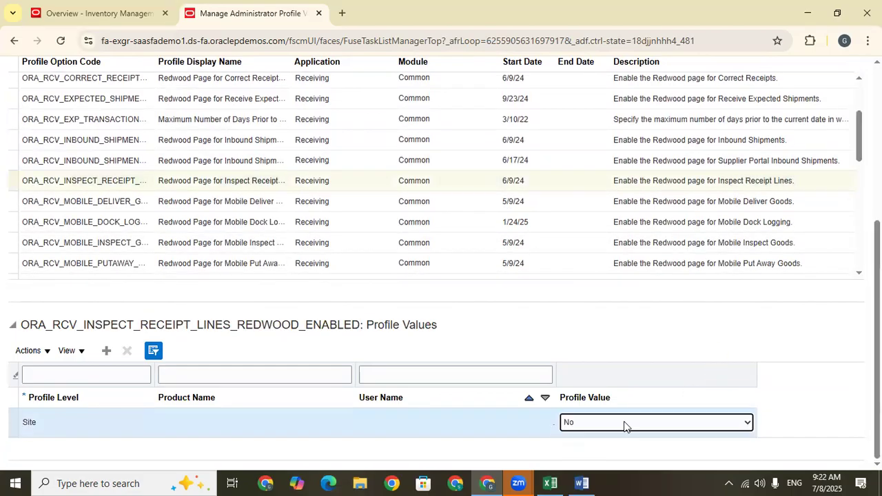
Set the site-level value of ORA_RCV_RECEIVING_RETURNS_REDWOOD_ENABLED to No.
scroll(850, 144, down, 3)
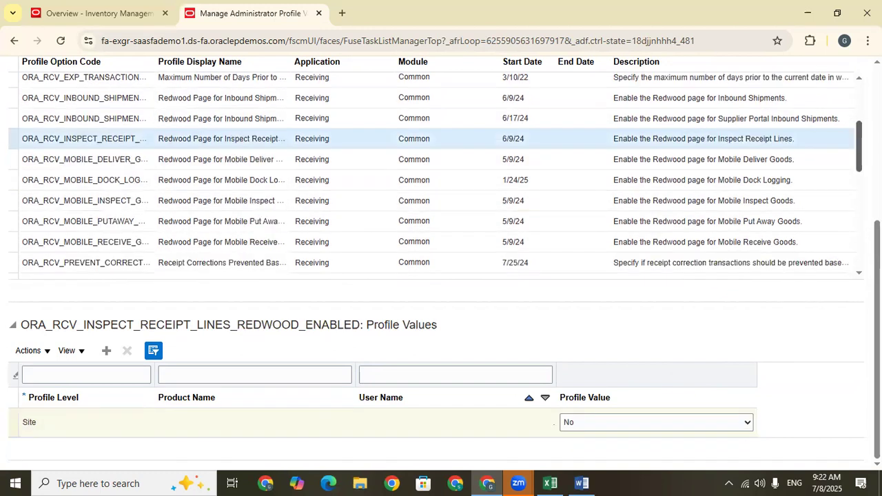
scroll(435, 175, down, 5)
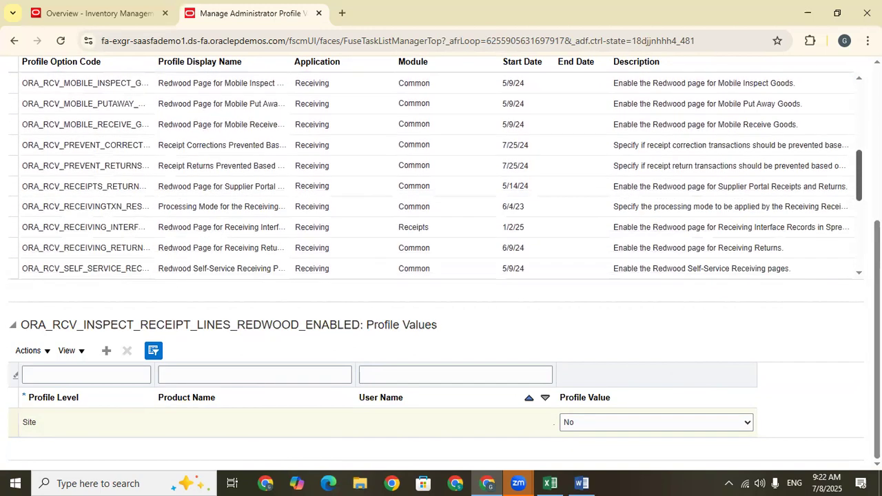
click(786, 220)
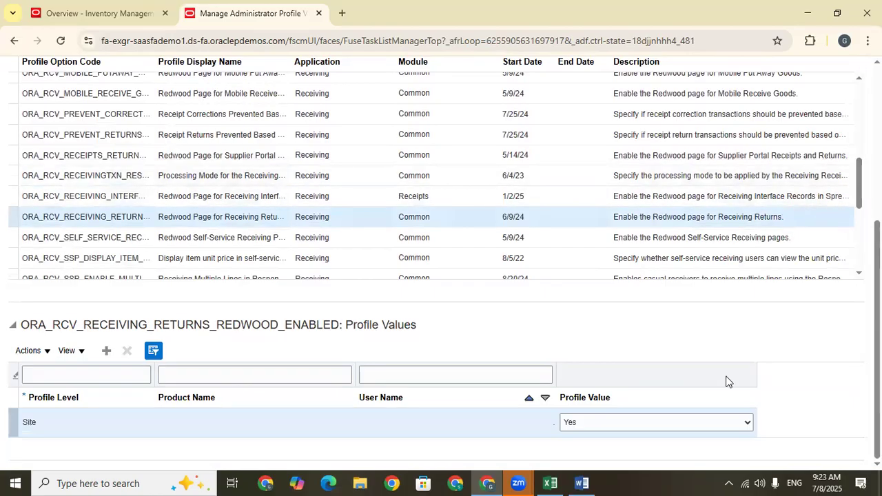
click(663, 422)
click(614, 435)
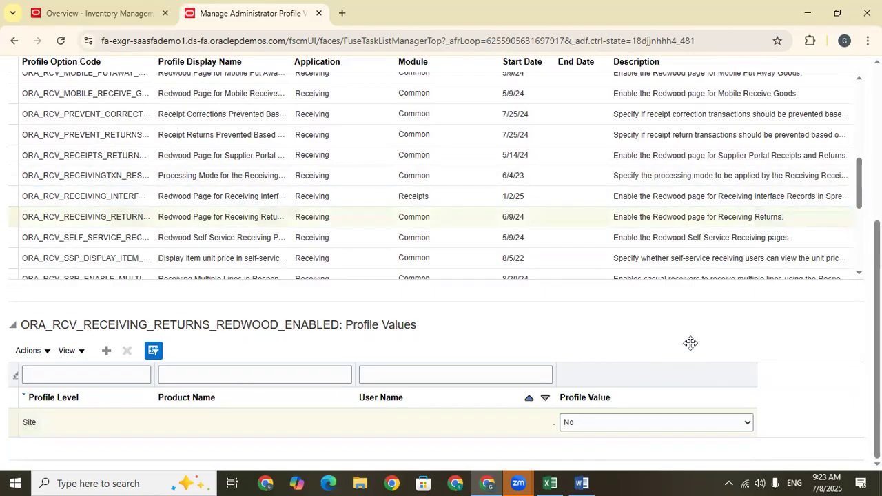
Set the site-level value of ORA_RCV_UNORDERED_RECEIPTS_REDWOOD_ENABLED to No.
scroll(722, 272, down, 4)
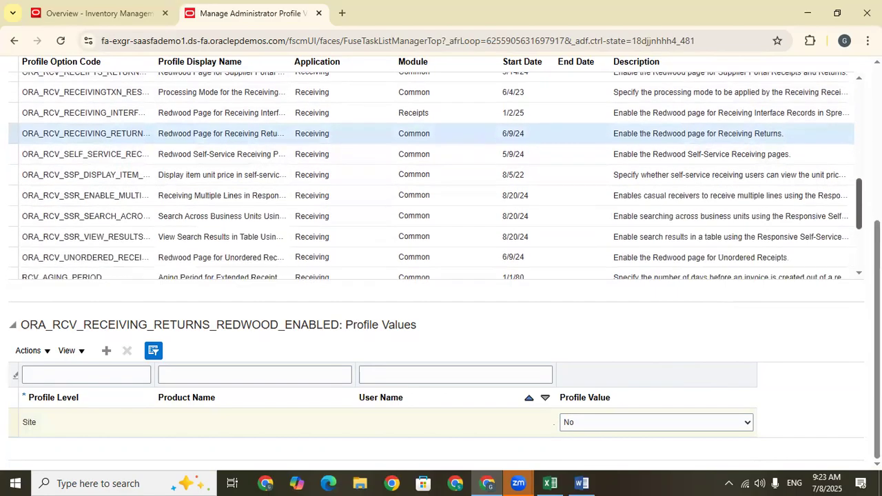
click(815, 216)
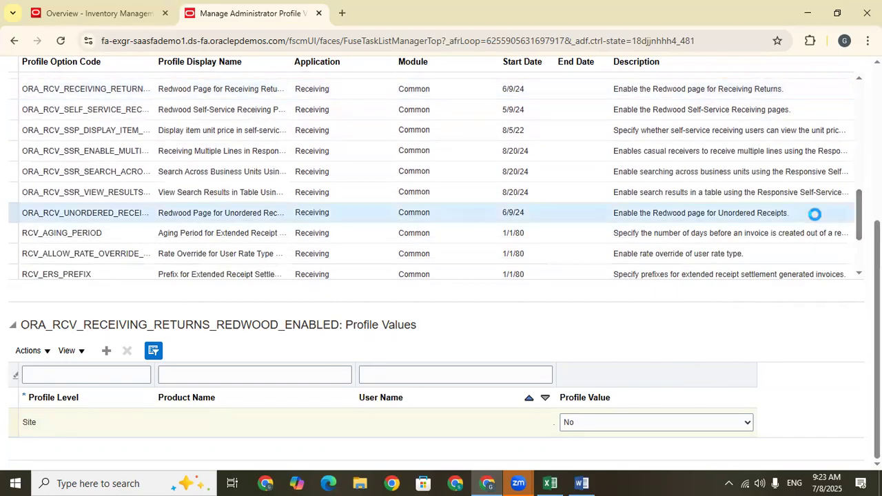
click(669, 428)
click(623, 441)
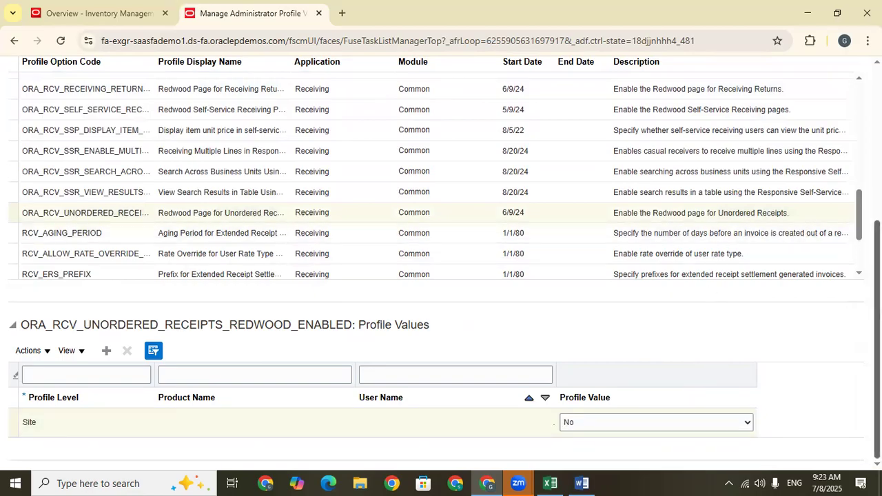
Review the remaining Receiving profile options, and save and close the changed administrator profile values.
scroll(431, 178, down, 3)
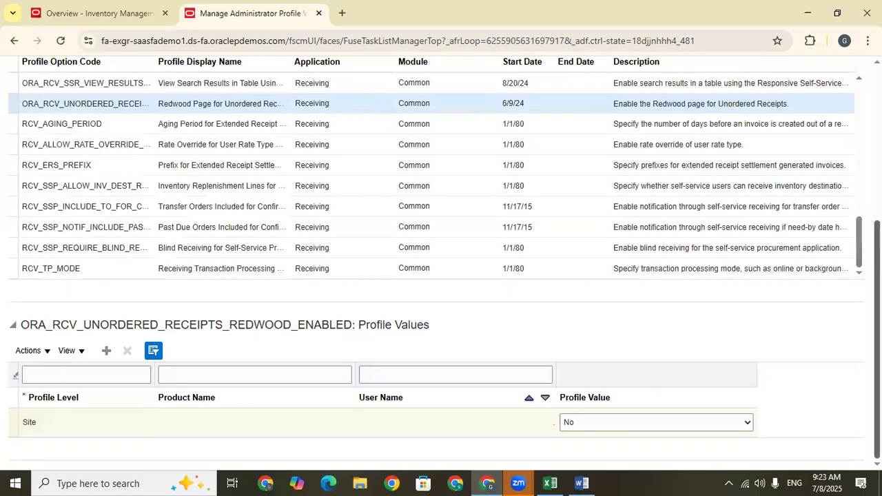
scroll(441, 259, up, 5)
click(741, 107)
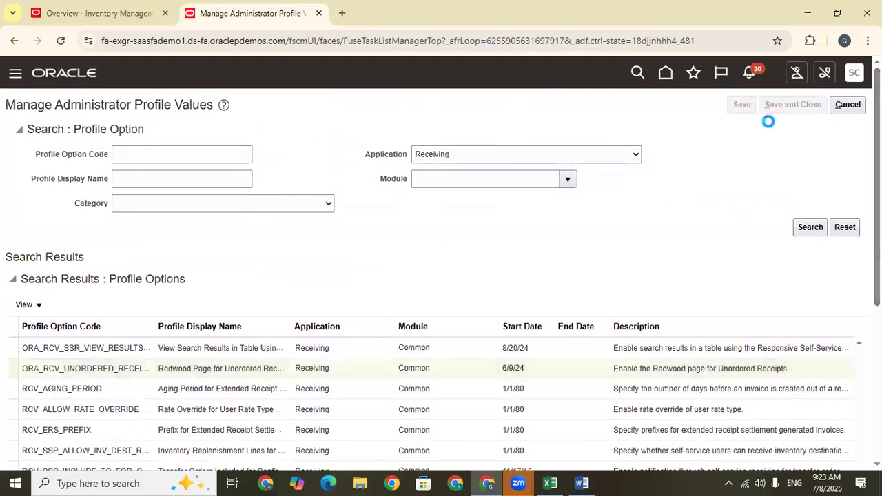
click(791, 105)
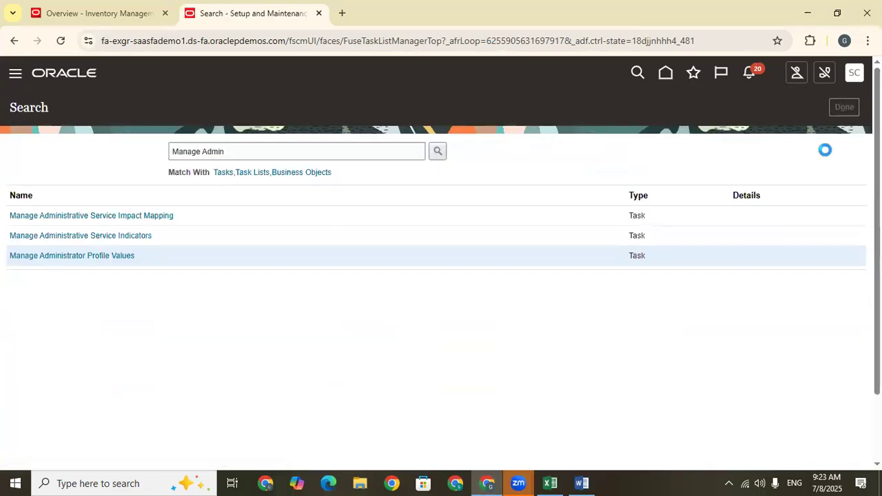
Sign out and sign back in with the saved inventory user account.
click(856, 74)
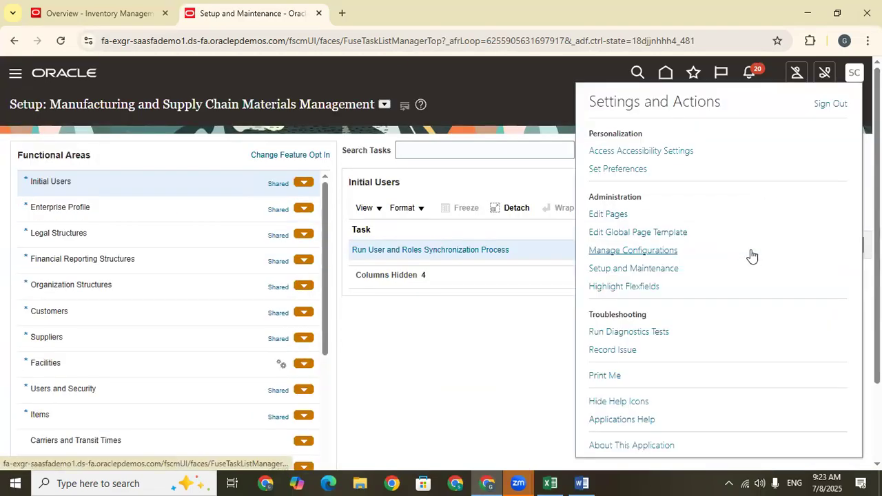
click(830, 104)
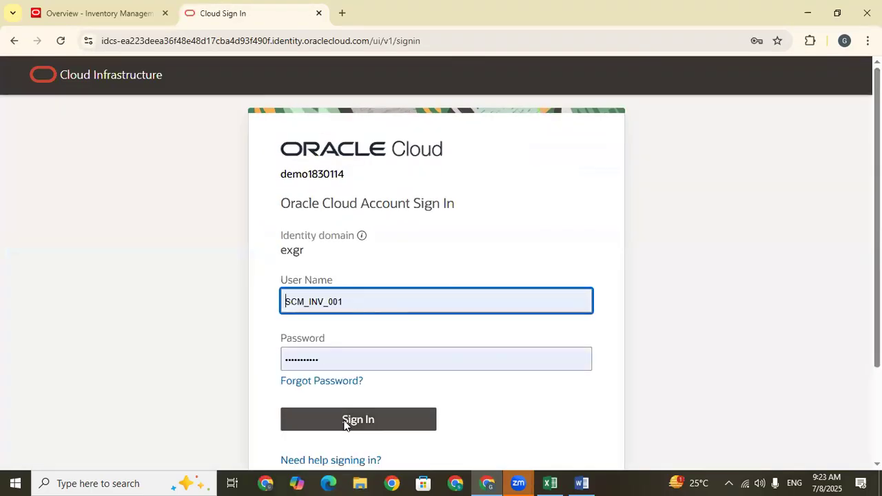
click(356, 419)
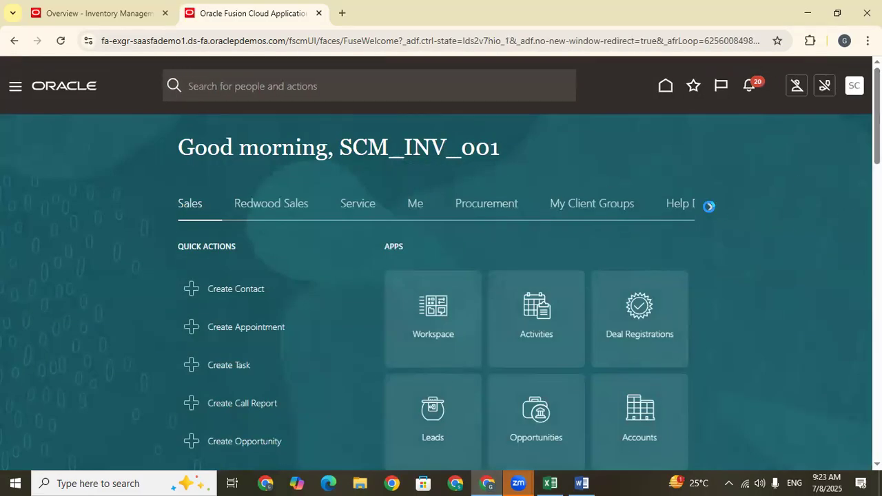
Open Inventory Management (Classic) under Supply Chain Execution and check the Receipts task list for a put away task.
click(709, 206)
click(708, 206)
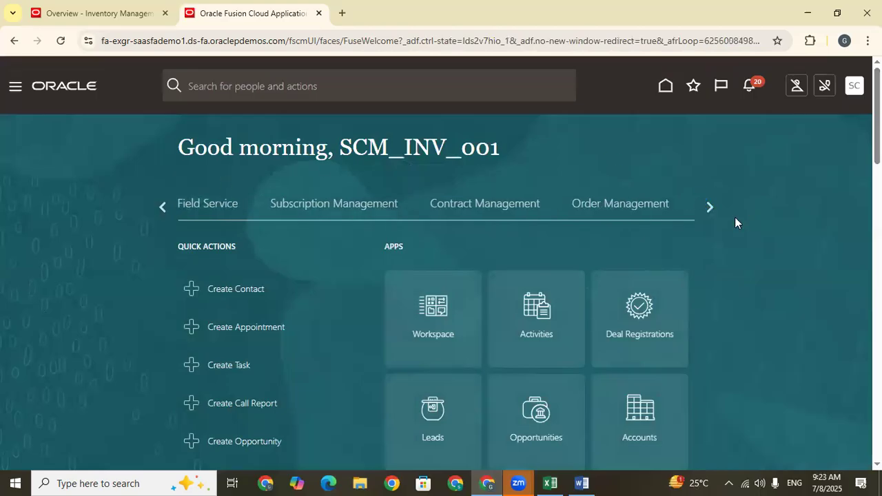
click(710, 206)
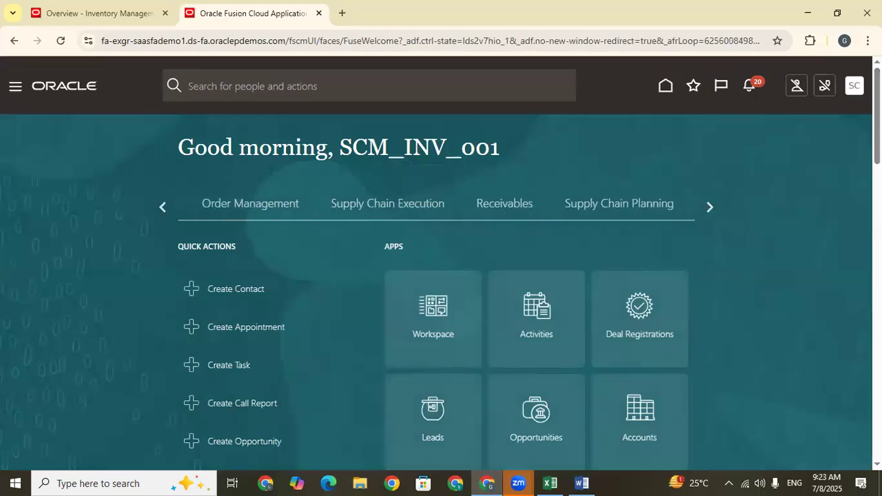
click(388, 204)
scroll(507, 276, down, 2)
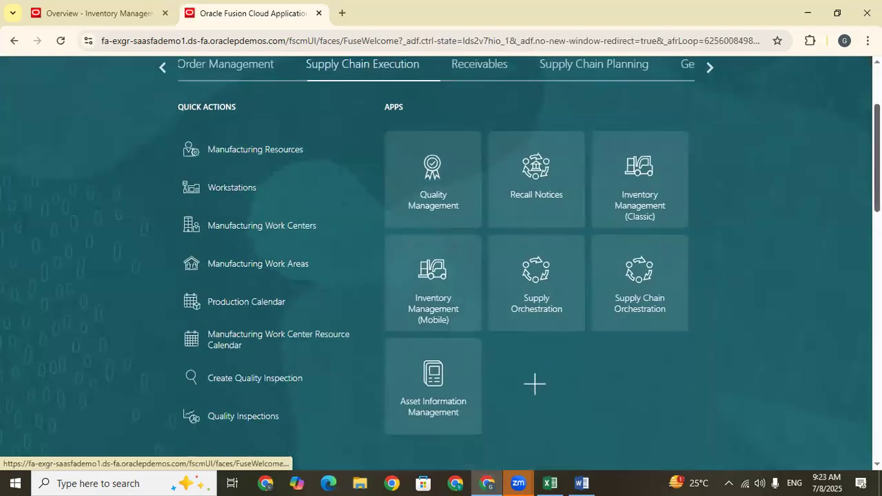
click(650, 181)
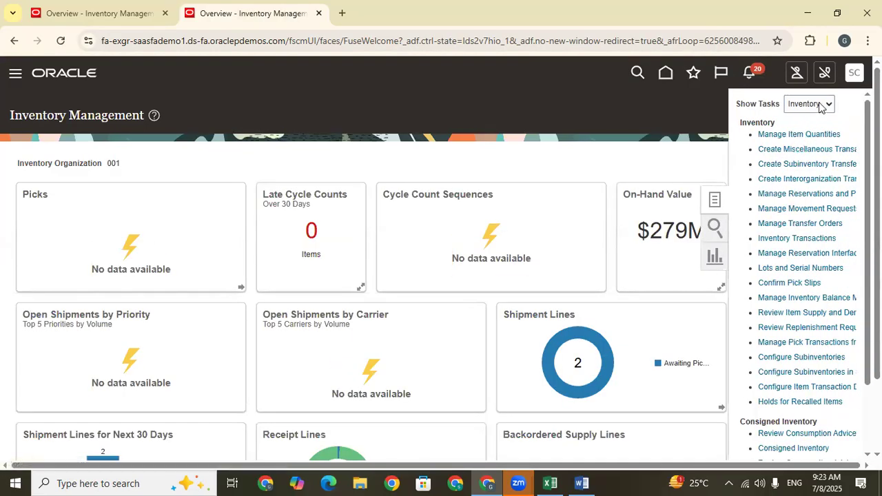
click(821, 104)
click(815, 184)
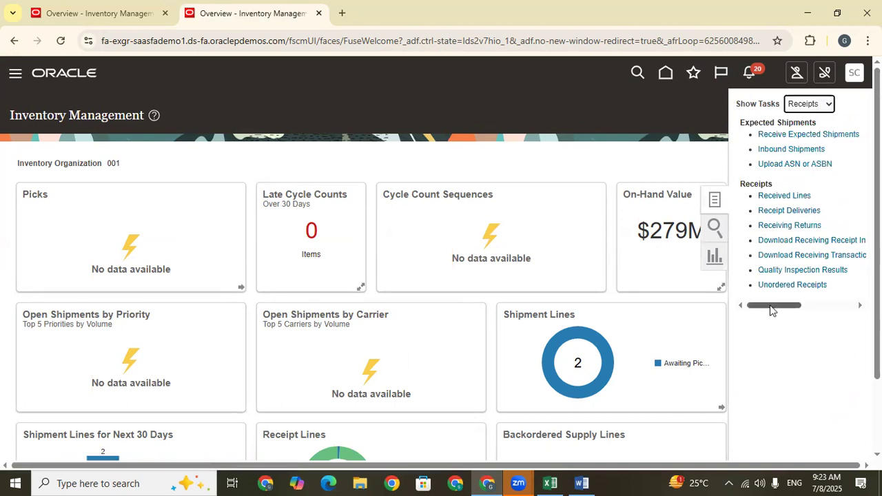
mouse_move(776, 305)
mouse_down()
mouse_move(787, 309)
mouse_move(760, 305)
mouse_up()
Sign out, sign in with the other saved user name and password, and dismiss the saved-passwords warning.
click(664, 73)
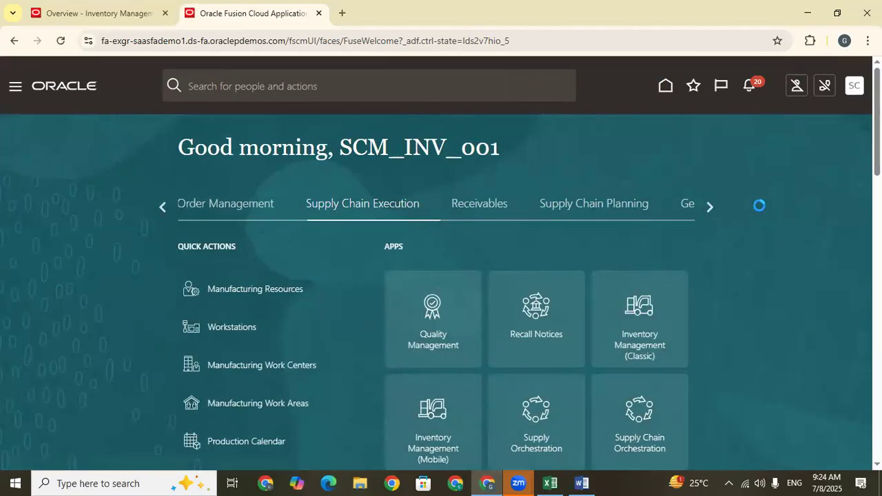
click(854, 85)
click(830, 117)
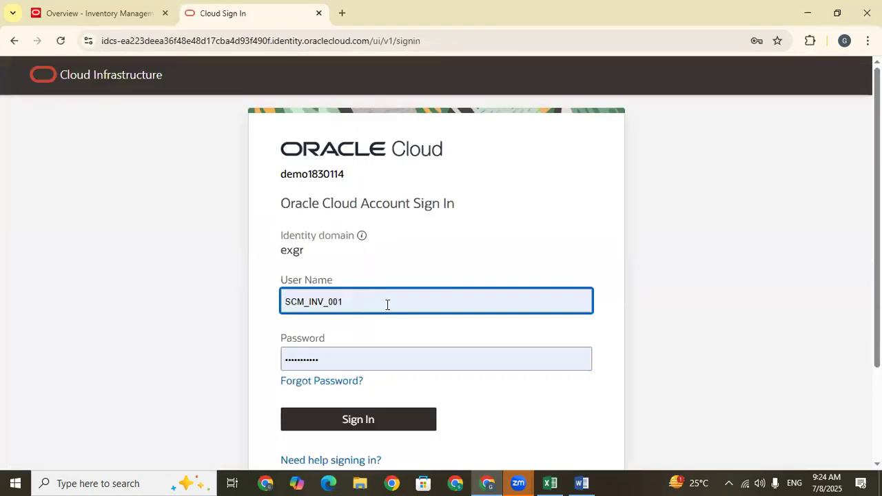
click(388, 305)
click(384, 375)
click(342, 418)
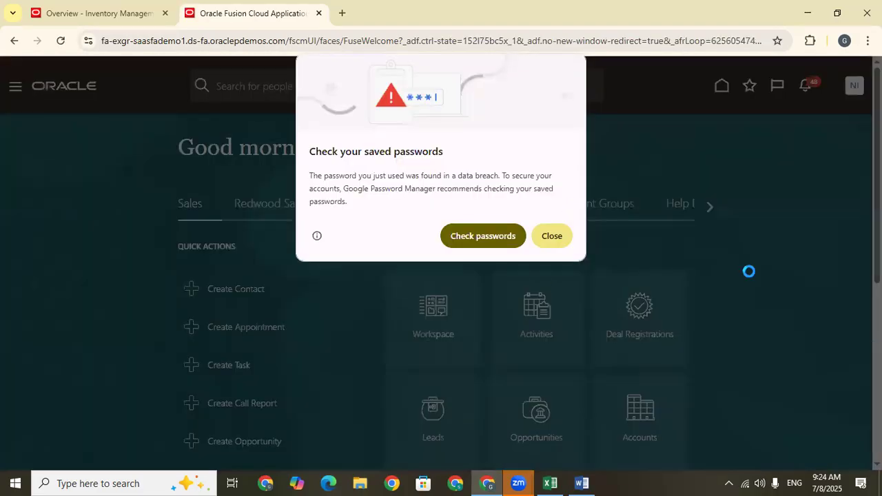
click(559, 238)
Open Inventory Management (Classic) from the Supply Chain Execution apps.
click(713, 206)
click(712, 206)
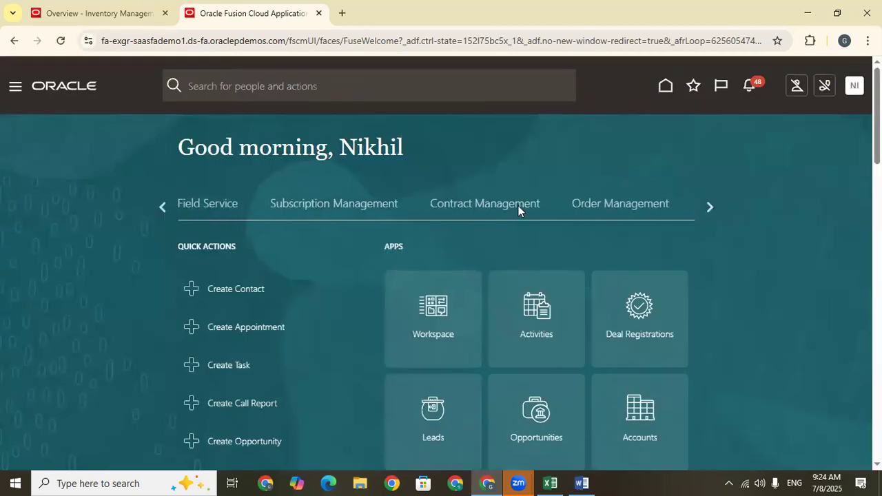
click(710, 207)
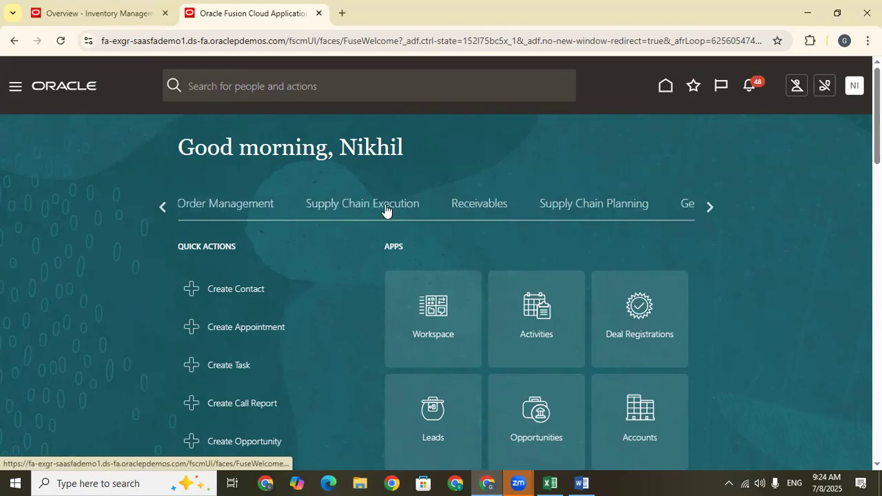
click(387, 210)
scroll(640, 207, down, 2)
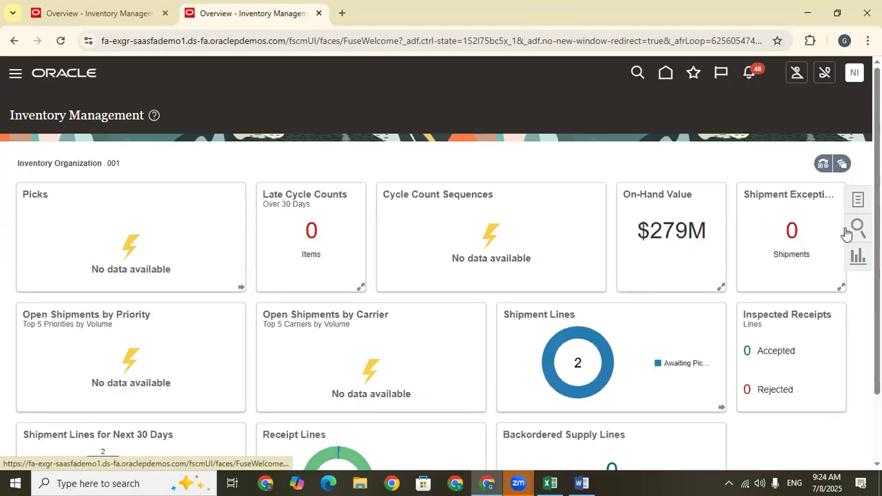
Show the Receipts tasks in Inventory Management and open Put Away Receipts.
click(858, 199)
click(809, 103)
click(805, 183)
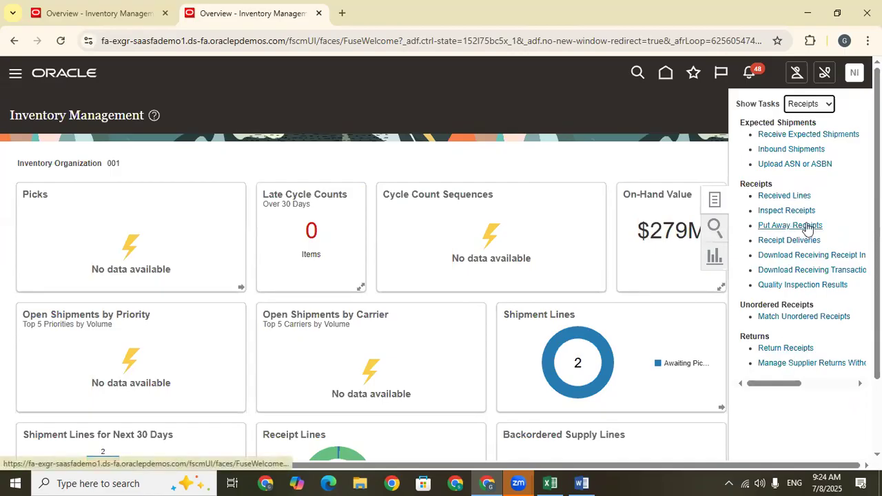
click(792, 226)
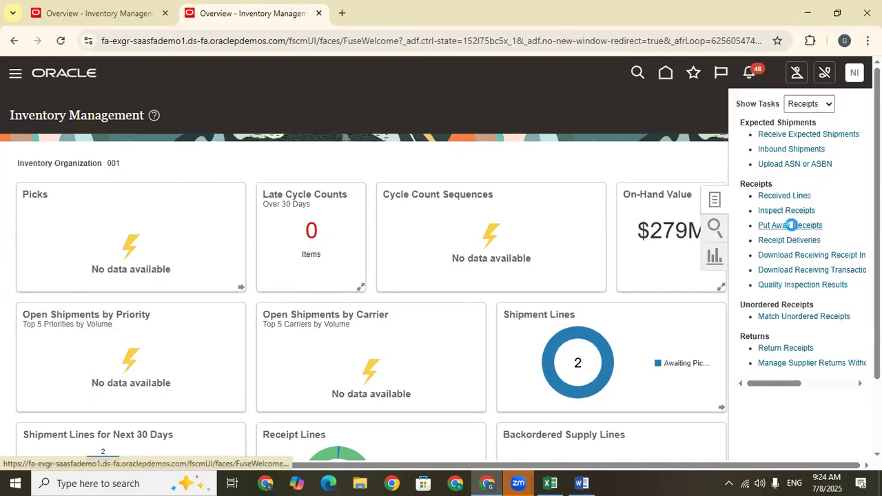
Copy receipt number REC-002 from the Excel sheet and search Put Away Receipts in the browser for it.
click(182, 214)
key(alt+Tab)
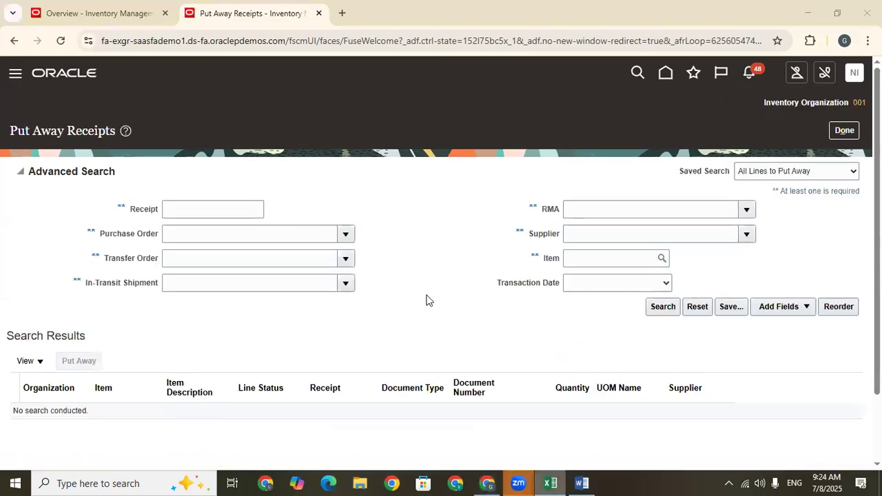
click(317, 383)
key(ctrl+c)
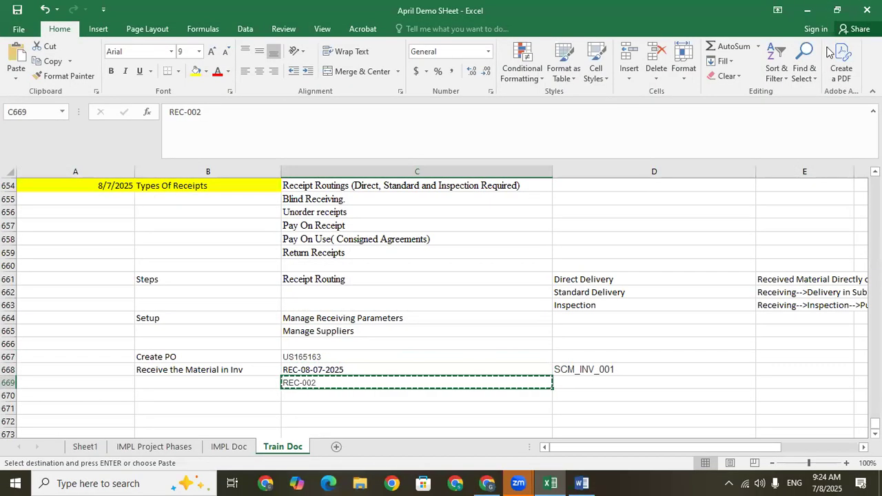
key(alt+Tab)
click(185, 209)
key(ctrl+v)
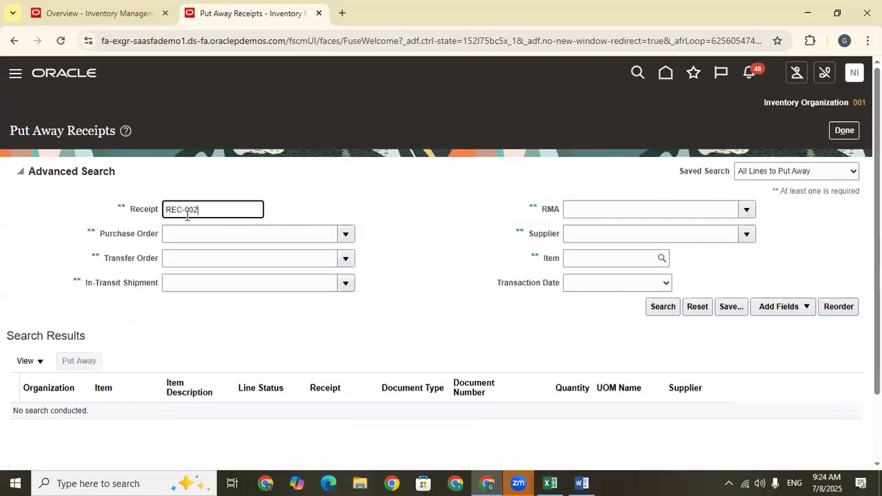
click(657, 308)
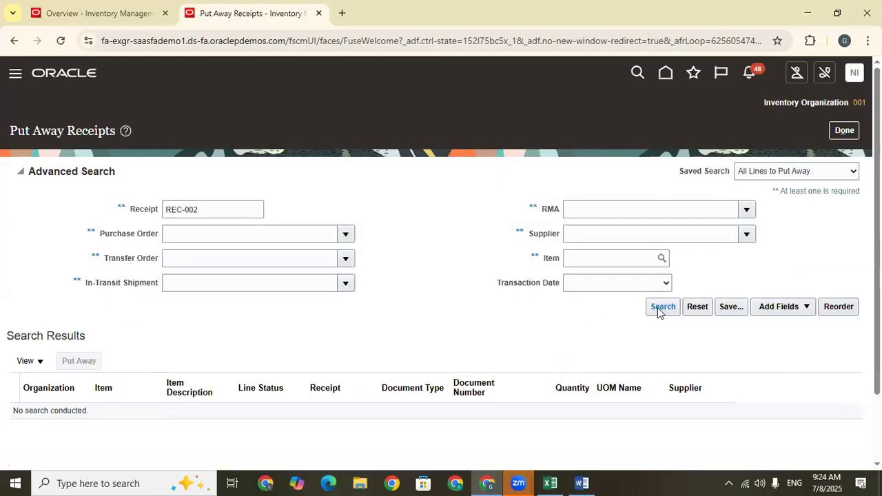
Start the put away of the AS00101 line, with destination type Inventory and subinventory Stores.
click(541, 283)
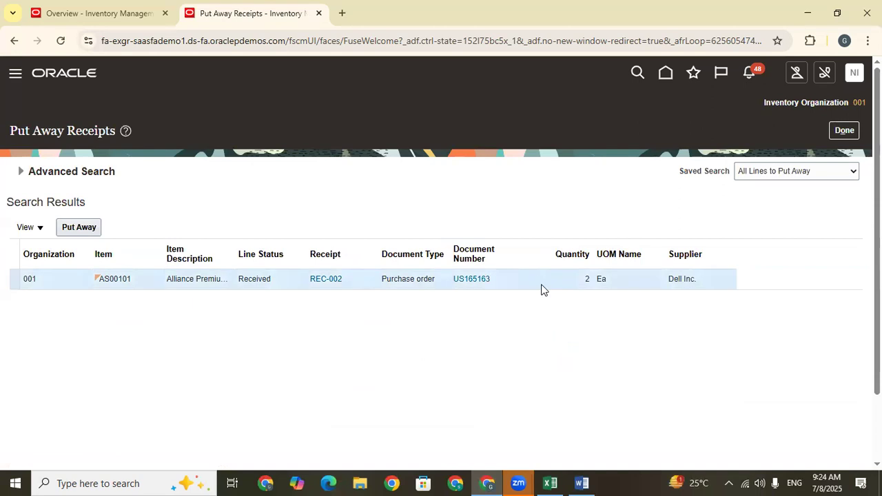
click(73, 227)
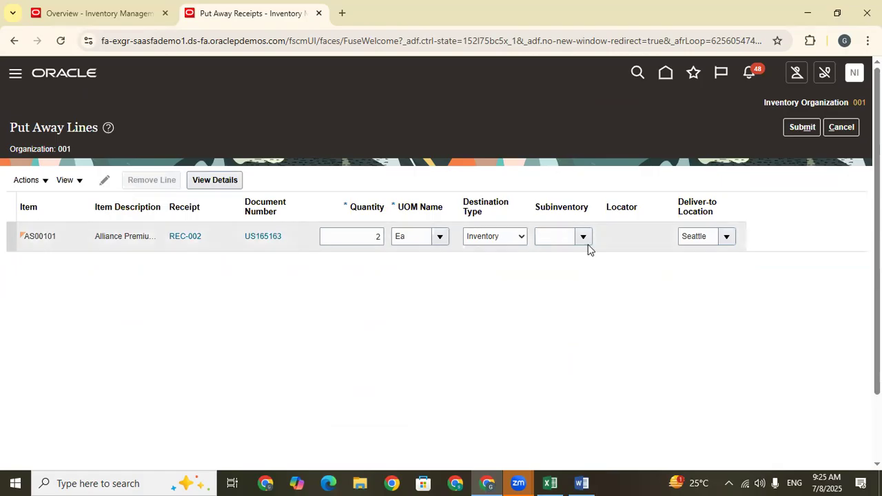
click(500, 237)
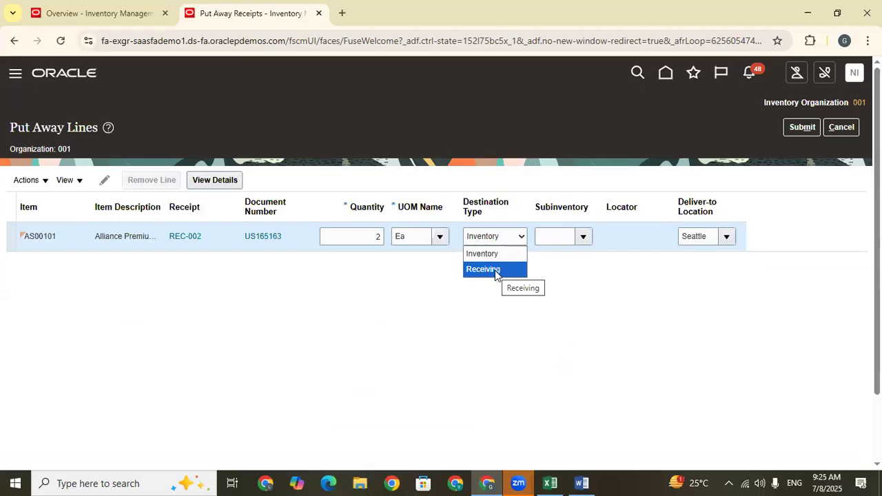
click(495, 255)
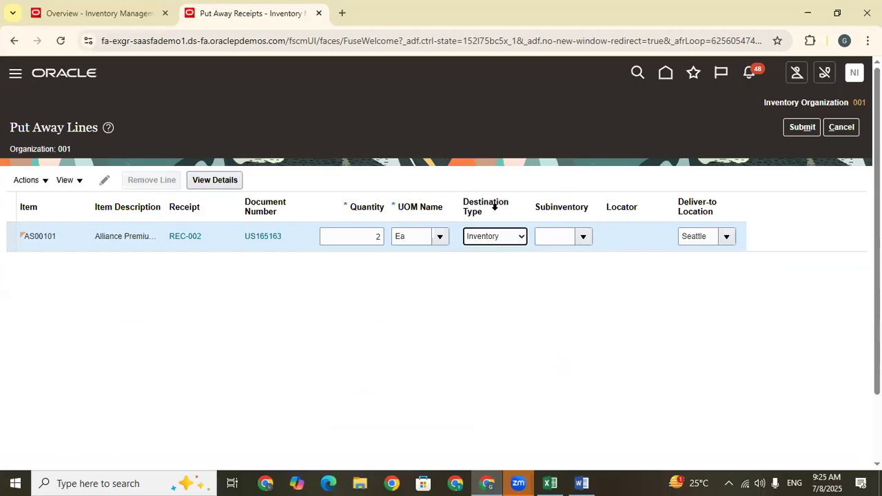
click(583, 237)
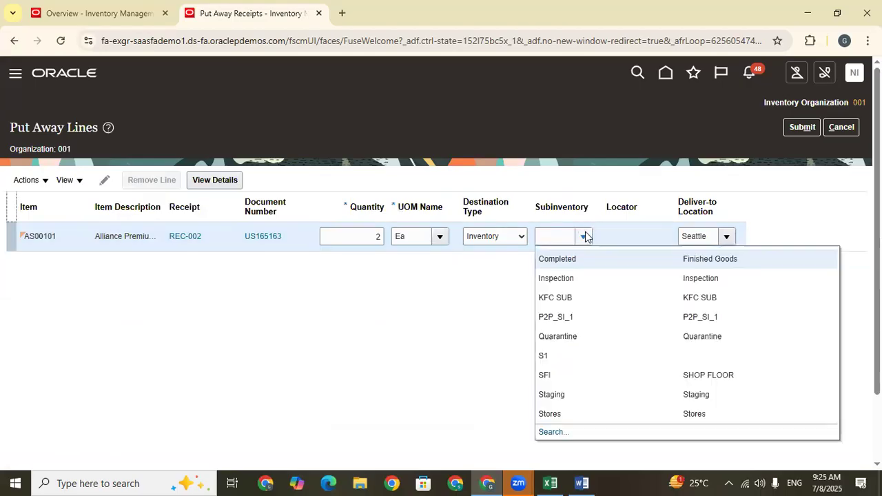
click(582, 414)
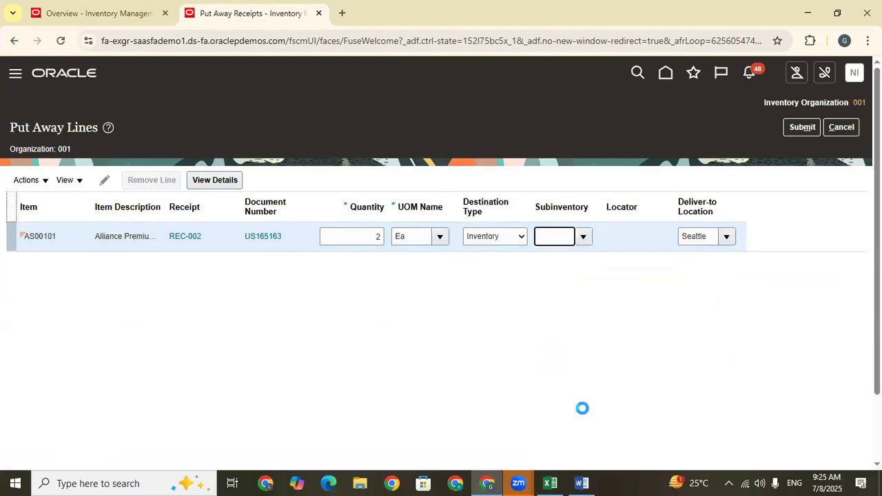
Submit the put away of quantity 2, acknowledge the confirmation and leave Put Away Receipts.
drag(384, 236, 360, 248)
click(143, 329)
click(803, 129)
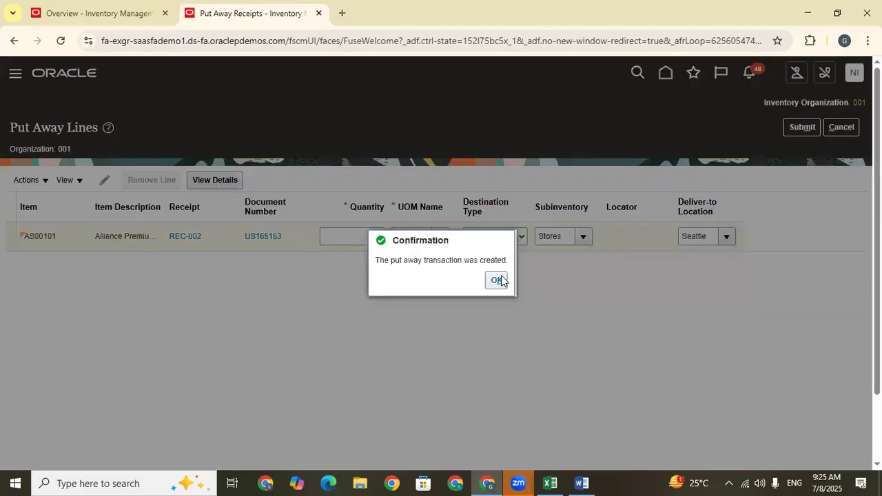
click(496, 280)
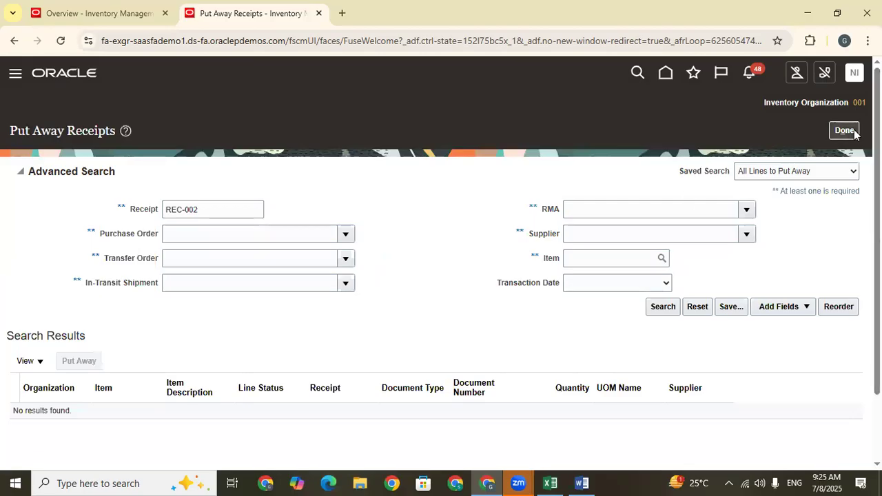
click(852, 131)
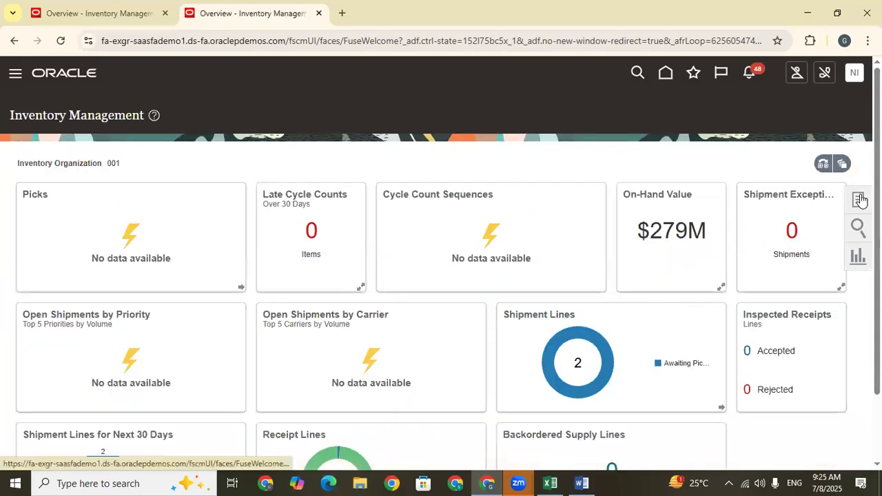
Switch the task list to the Inventory tasks and open Manage Item Quantities.
click(863, 200)
click(817, 110)
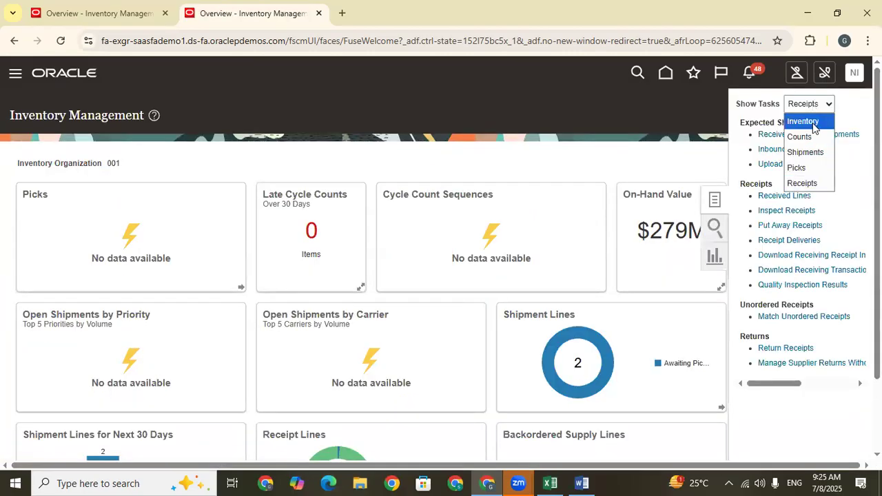
click(803, 121)
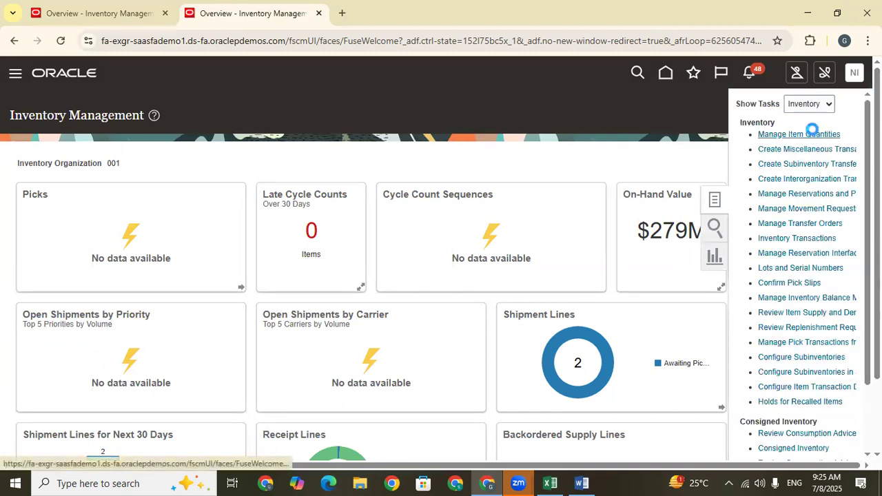
Search organization 001 for item AS00101 with receiving and inbound quantities included, and review its on-hand, receiving and inbound quantities.
click(473, 267)
click(473, 293)
click(138, 219)
text(AS00101)
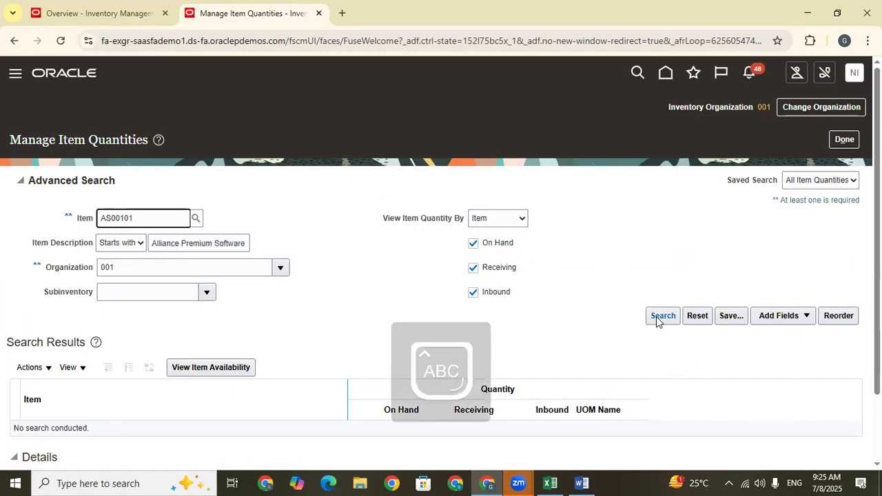
click(662, 315)
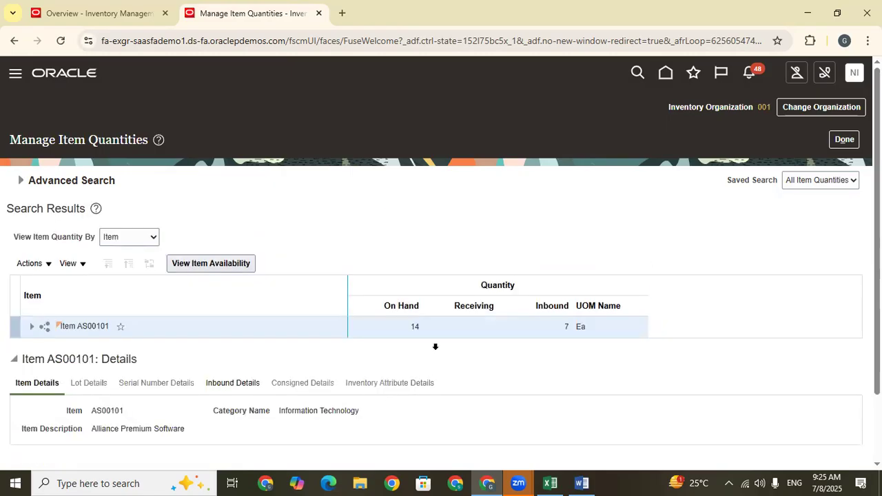
click(412, 327)
click(563, 328)
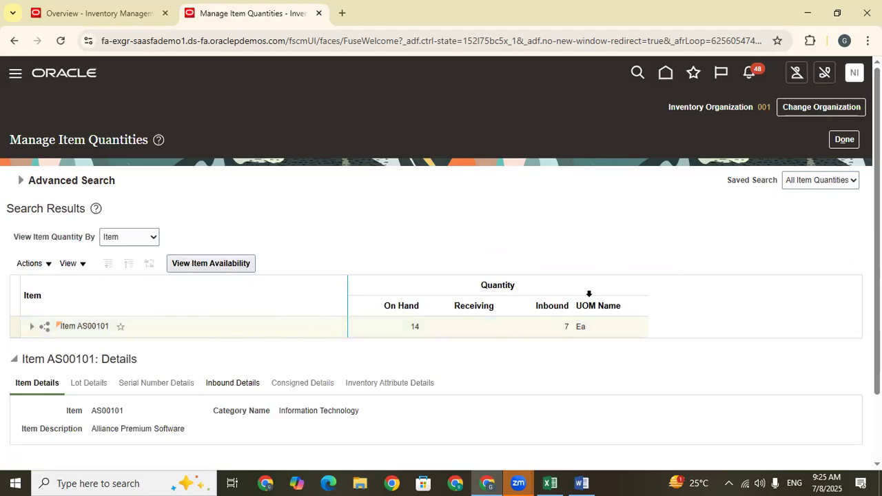
double_click(566, 328)
scroll(425, 207, down, 2)
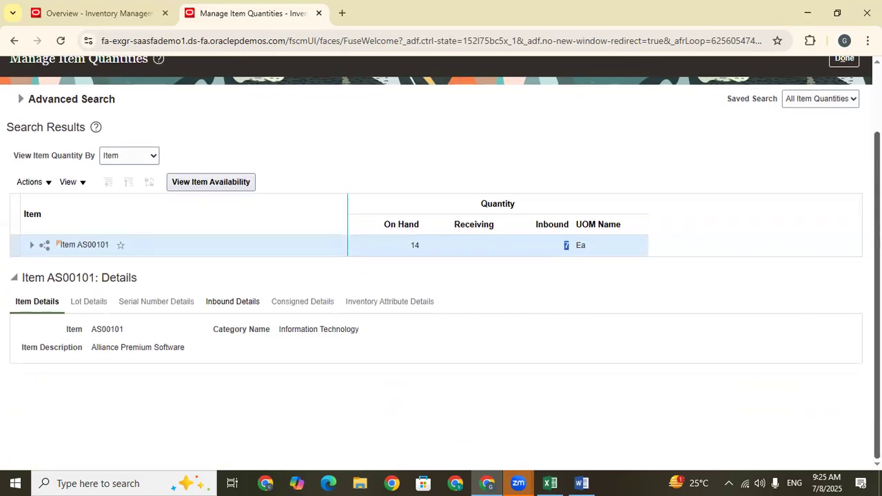
Expand item AS00101 through organization 001 to its subinventory quantities, and return to the home page.
click(30, 245)
click(47, 269)
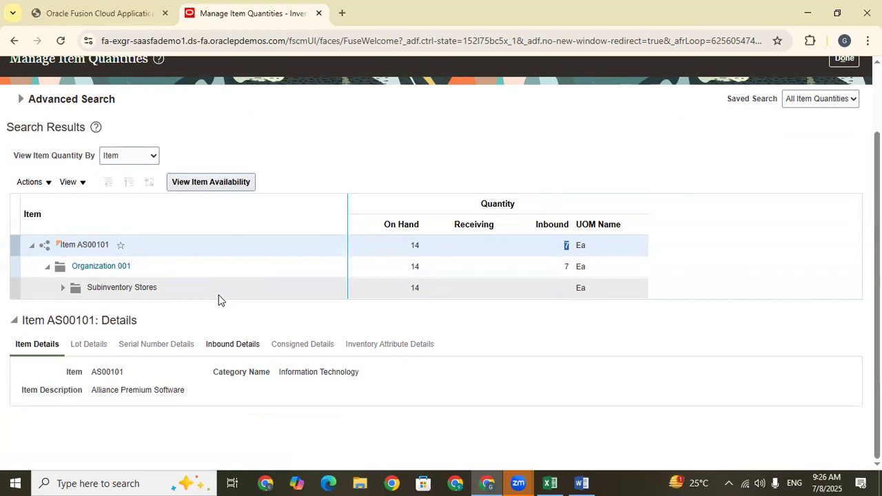
scroll(441, 276, up, 2)
click(666, 74)
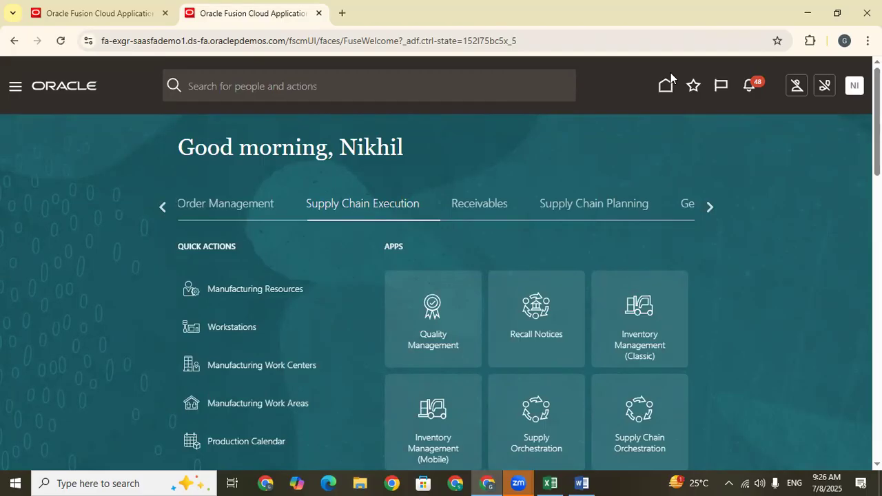
Open Setup and Maintenance and start the Manage Receiving Parameters task in the Receiving functional area for organization 001.
click(854, 86)
click(632, 282)
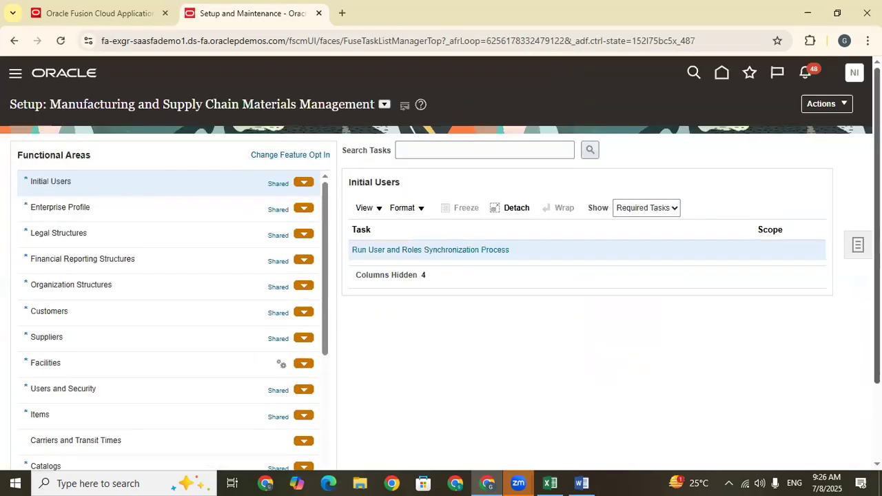
scroll(793, 217, down, 2)
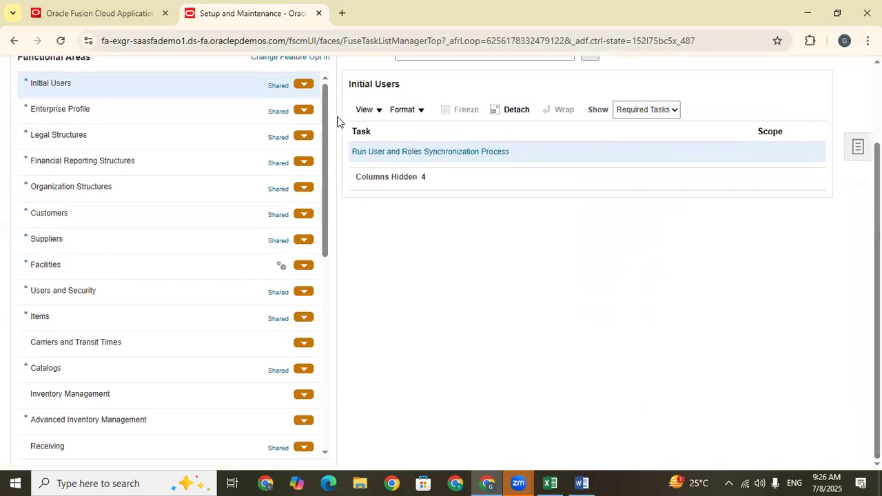
scroll(327, 173, down, 4)
click(71, 257)
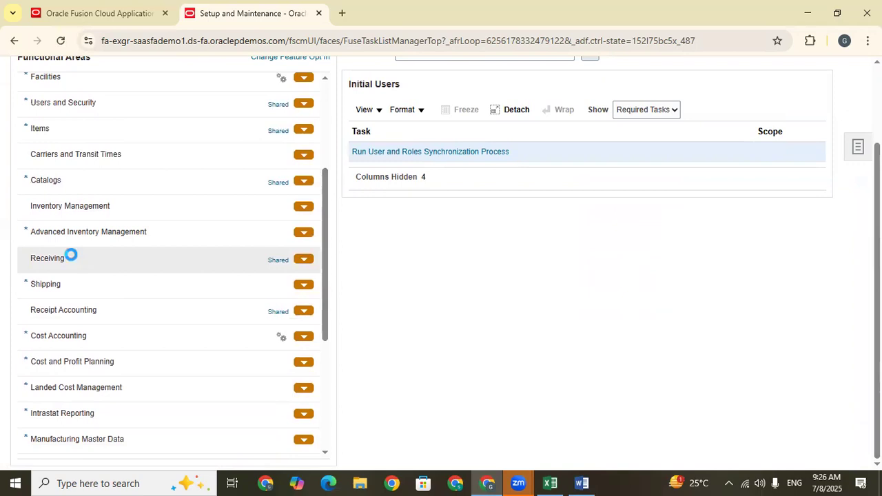
click(431, 231)
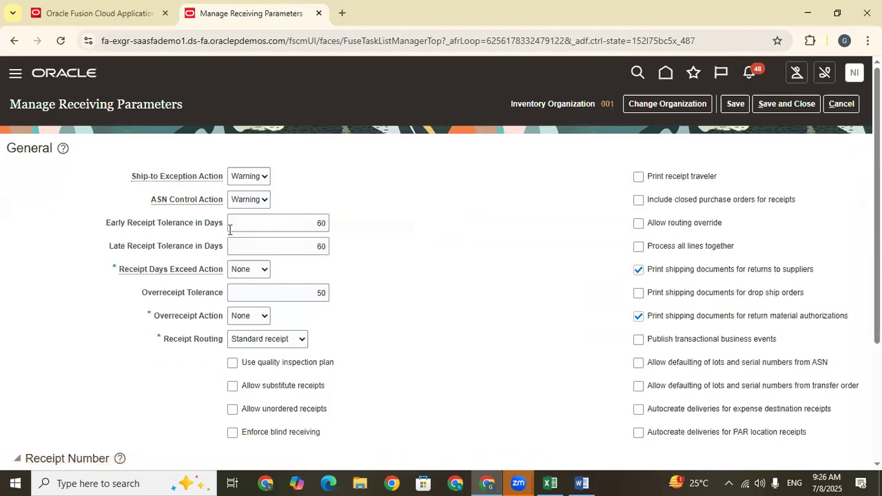
Set the receipt routing of organization 001 to Inspection required.
click(251, 342)
click(256, 371)
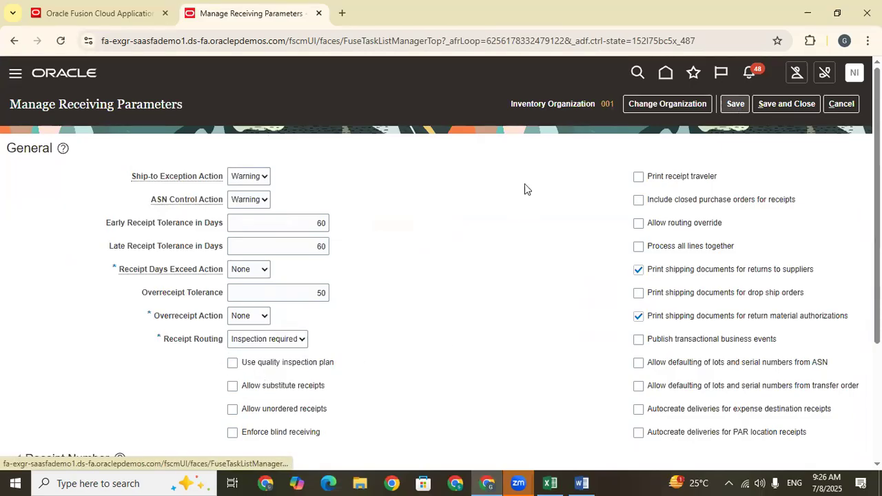
Try the Use quality inspection plan option and clear it again.
scroll(394, 259, down, 2)
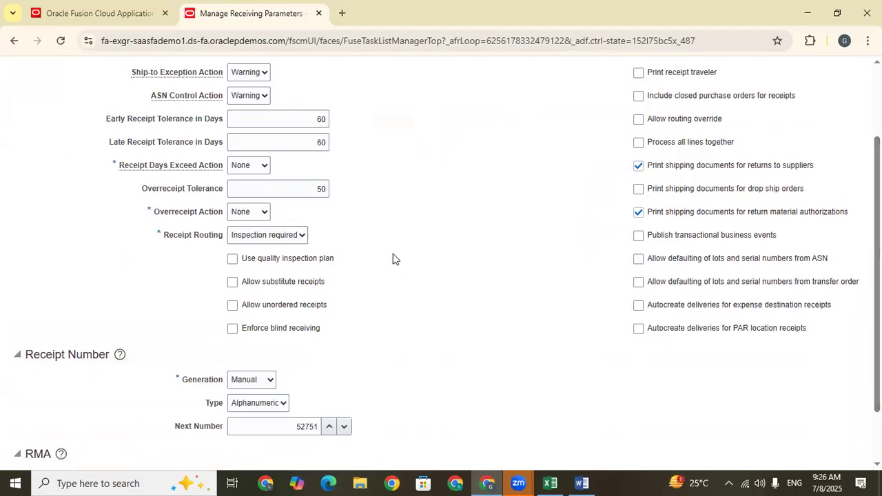
click(232, 261)
drag(353, 266, 242, 265)
click(395, 281)
click(232, 260)
click(233, 260)
scroll(441, 262, up, 2)
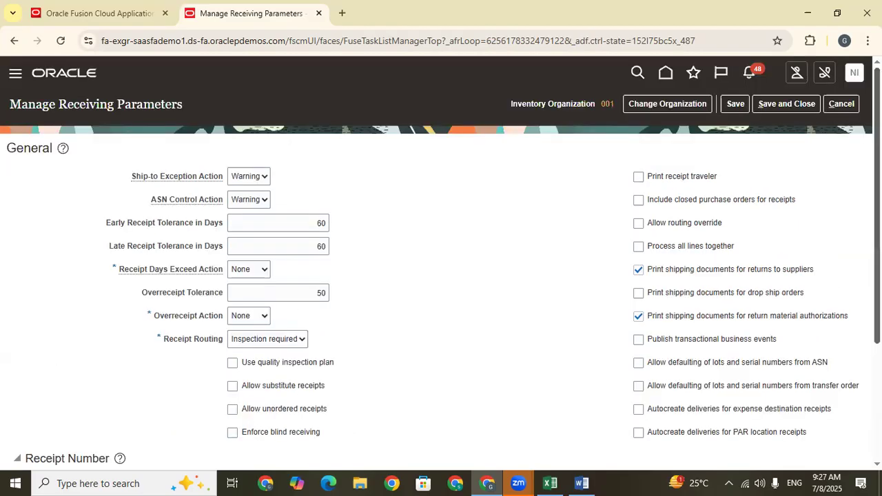
Save and close the receiving parameters, and return to the home page.
click(734, 104)
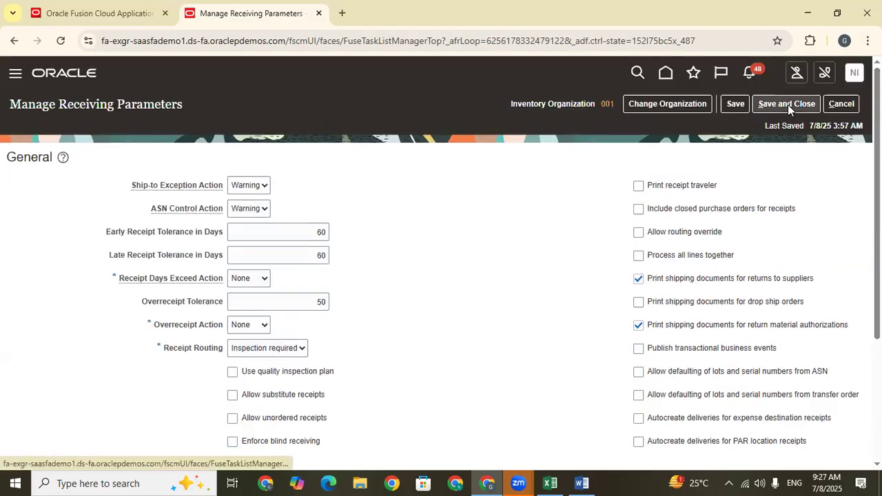
click(788, 105)
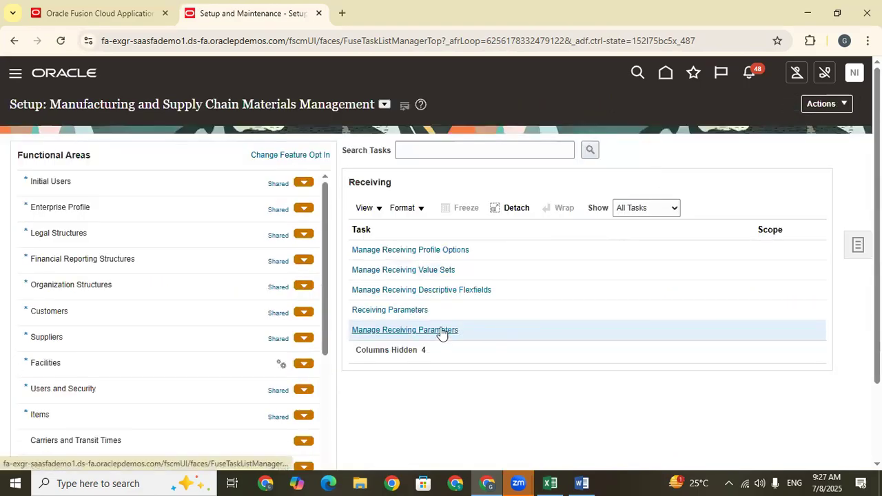
click(666, 74)
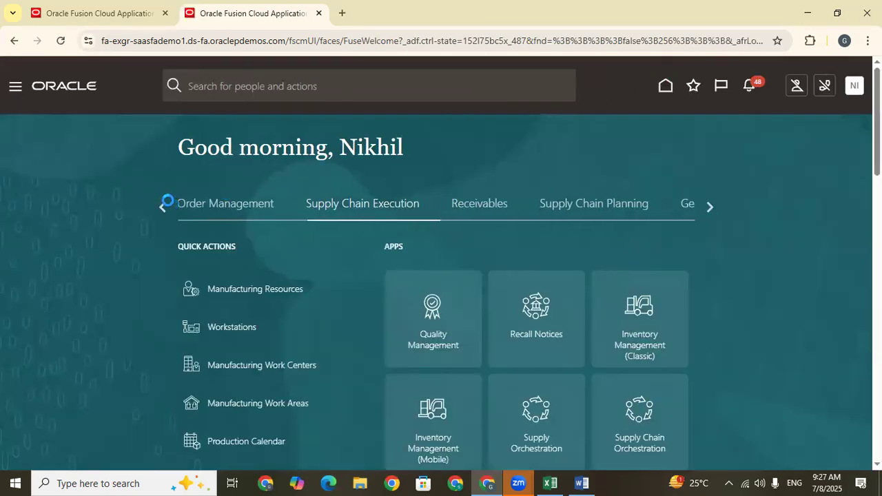
Go to Purchase Orders in the Procurement area and open Manage Orders.
click(162, 207)
click(161, 205)
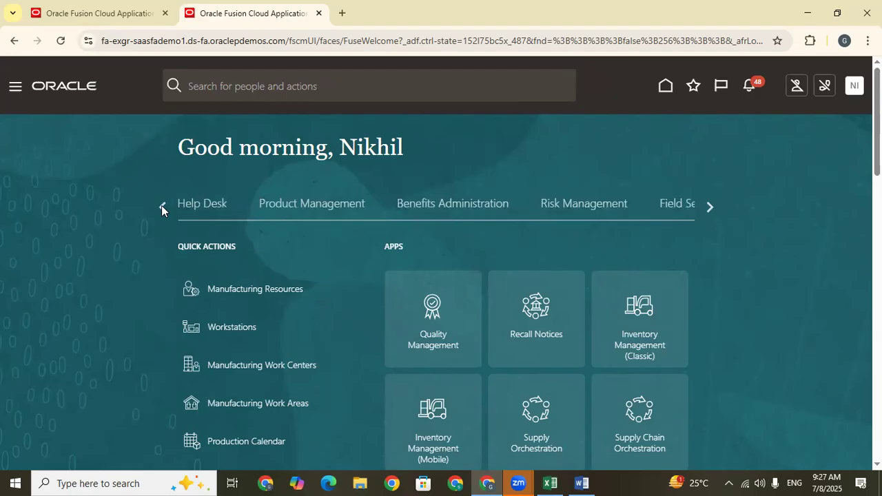
click(162, 205)
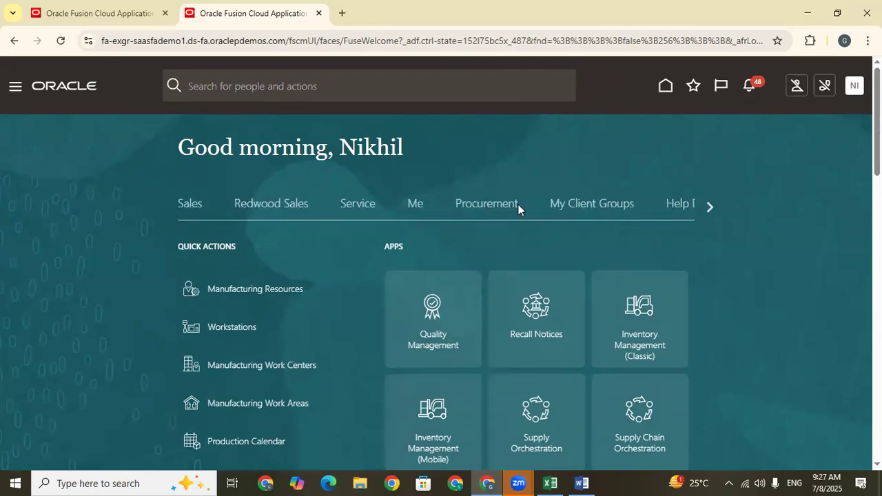
click(472, 208)
scroll(699, 225, down, 1)
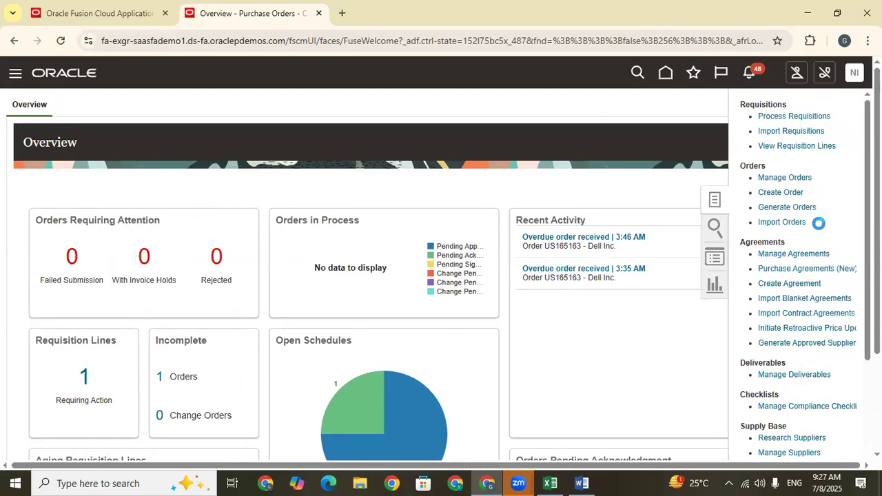
click(793, 179)
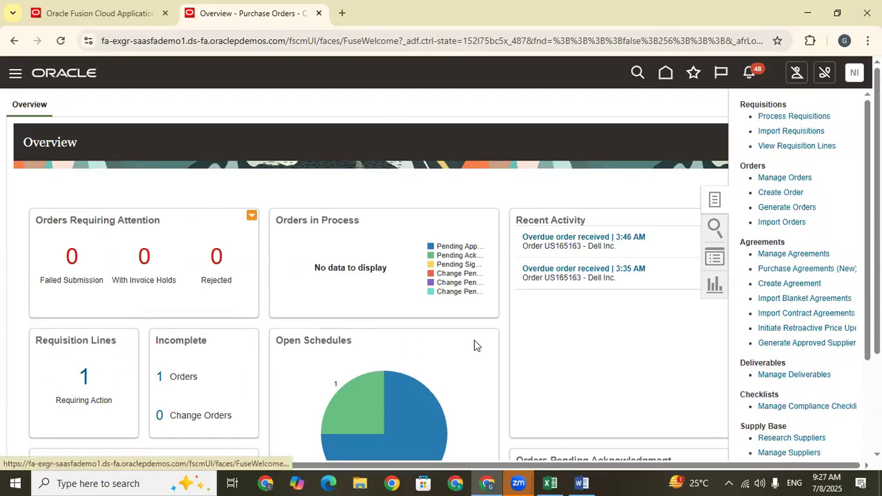
click(641, 260)
text(REC-002)
drag(661, 259, 516, 280)
key(BackSpace)
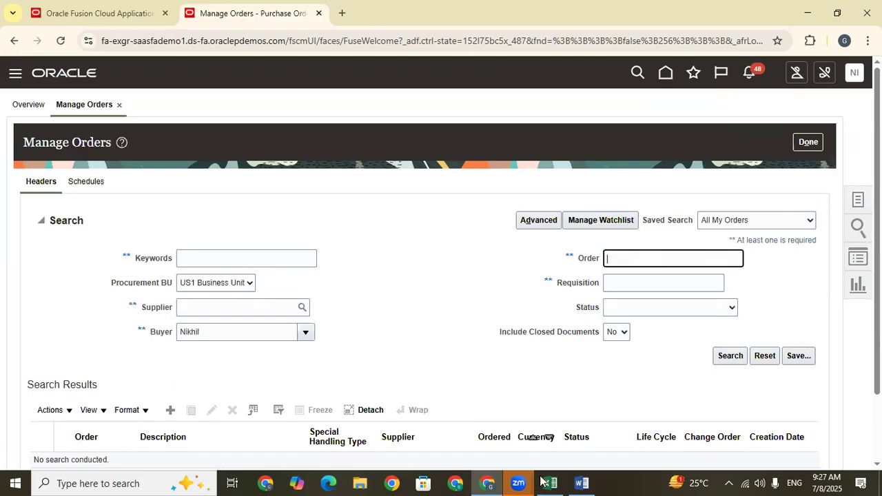
Copy the purchase order number from the Excel sheet into the order search, clear the buyer and run the search.
key(alt+Tab)
key(alt+Tab)
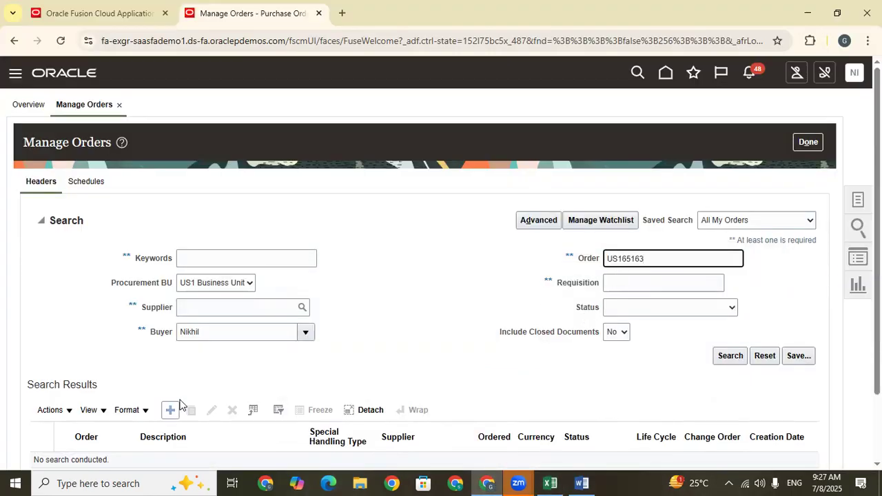
double_click(220, 334)
key(BackSpace)
click(727, 359)
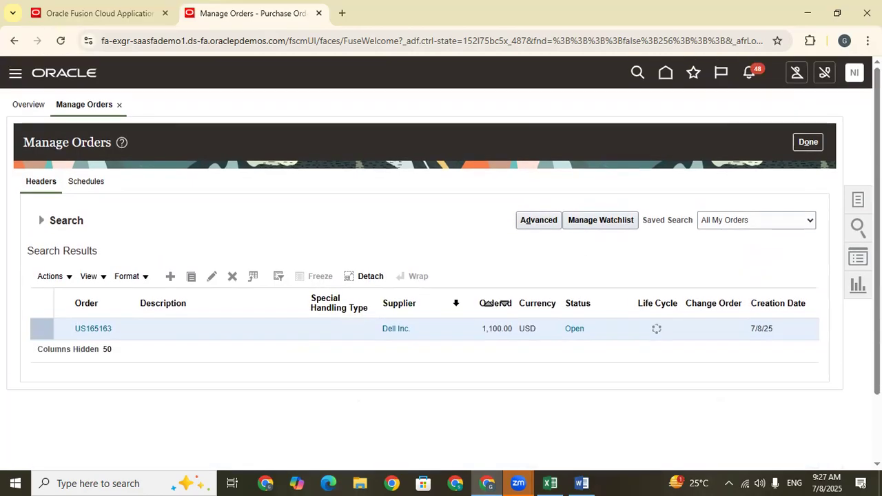
Edit the Dell Inc. purchase order through a new change order and set the schedule's receipt routing to Inspection required.
click(213, 277)
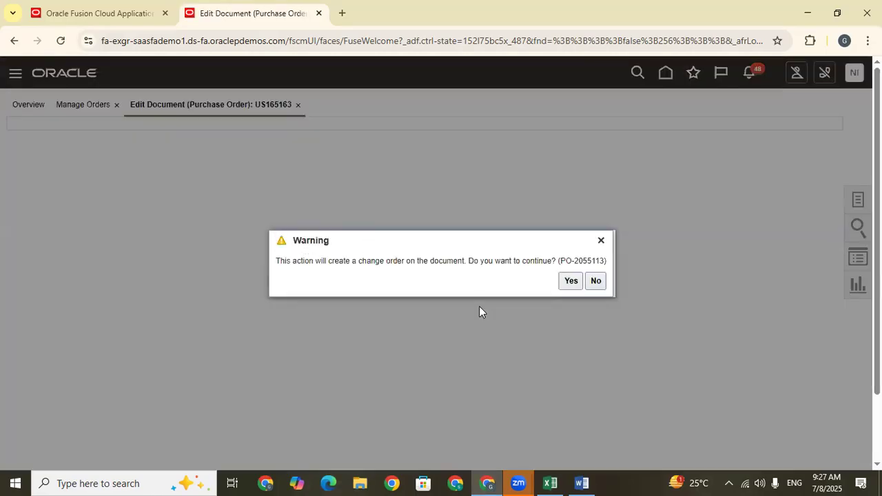
click(570, 280)
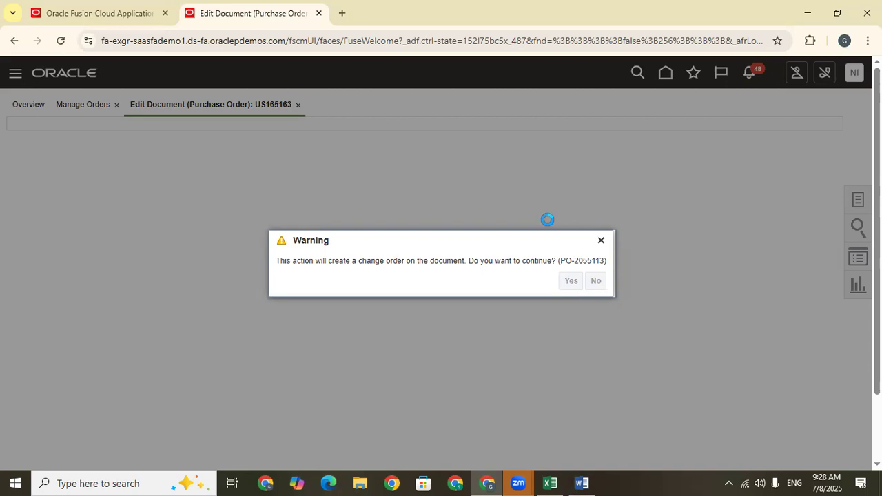
scroll(508, 233, down, 10)
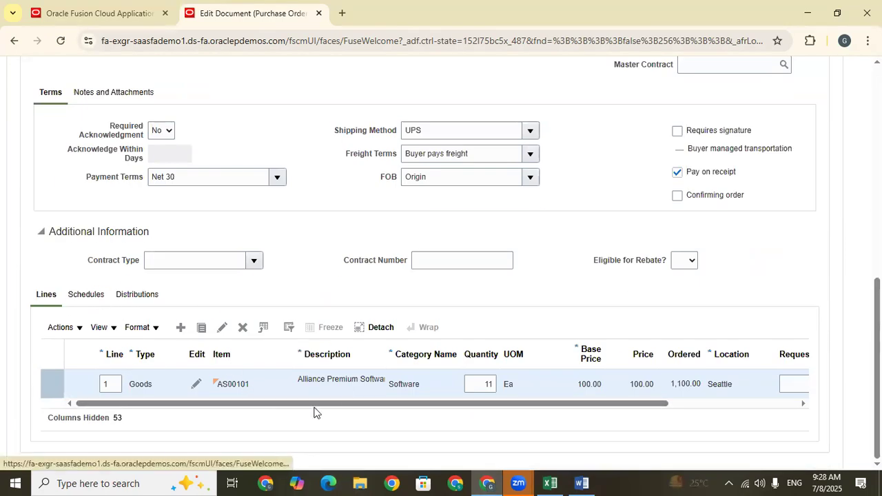
drag(156, 423, 522, 435)
click(520, 405)
click(517, 435)
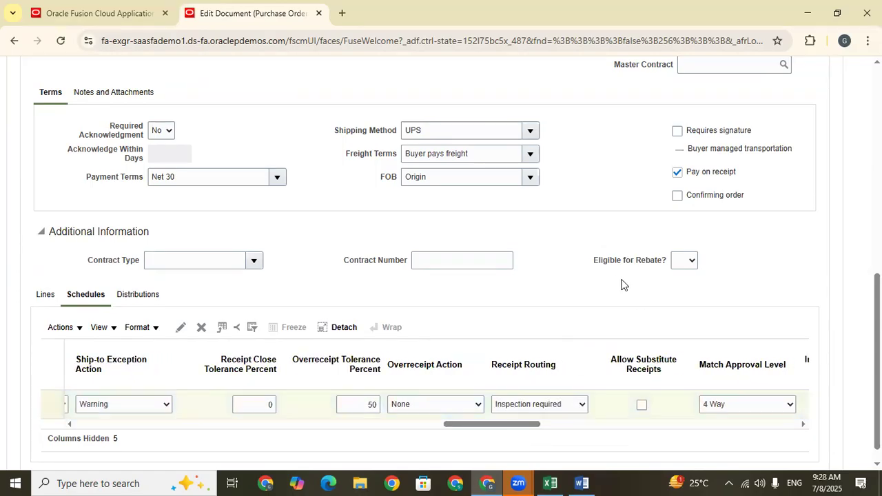
Describe the change order as Change2 and submit it for approval.
scroll(622, 283, up, 5)
click(210, 100)
text(C)
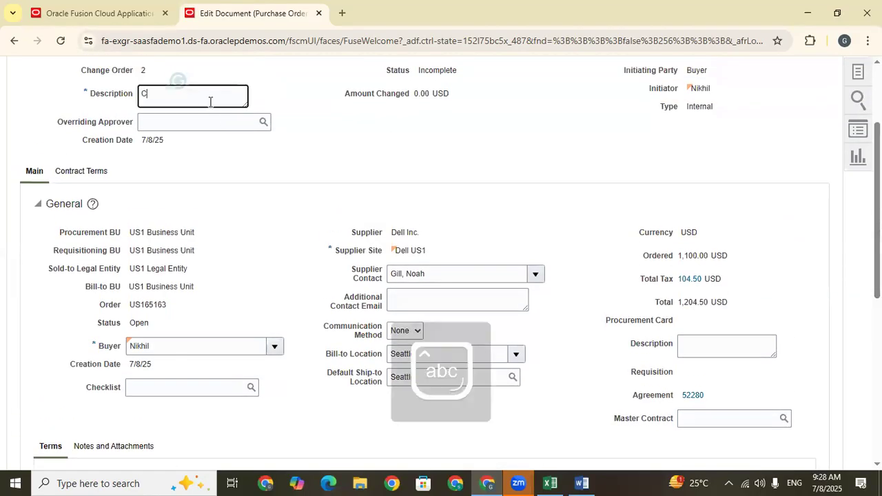
text(hange 1)
key(BackSpace)
key(BackSpace)
text(2)
click(676, 147)
drag(877, 175, 877, 119)
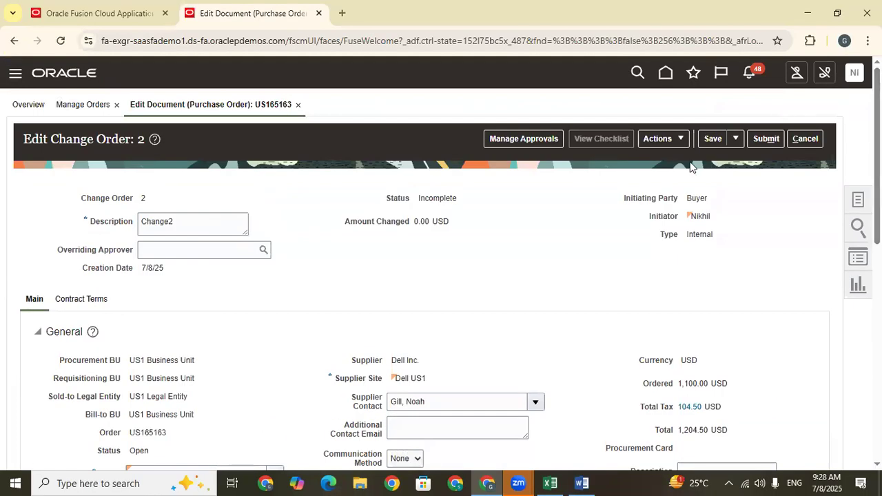
click(769, 138)
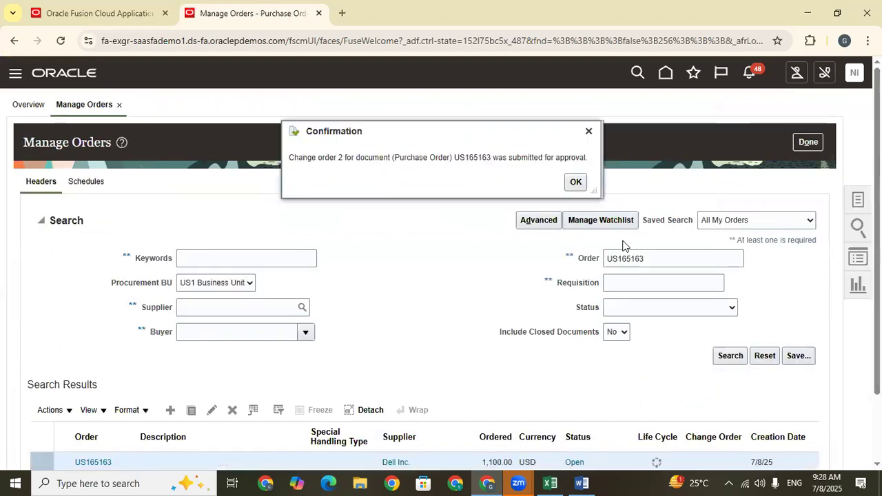
Copy the order number from the submission confirmation and acknowledge the message.
double_click(471, 159)
right_click(470, 159)
click(490, 173)
click(576, 182)
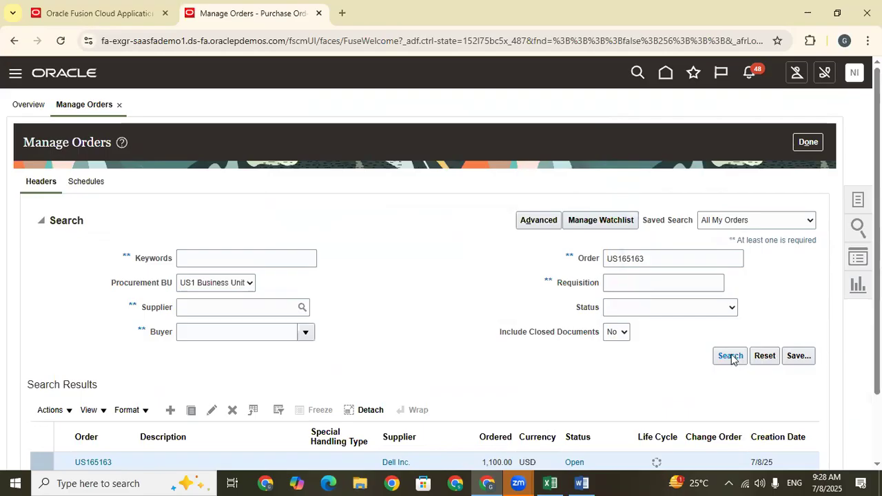
Search for the same order again and open it to check its pending change order.
scroll(724, 353, down, 2)
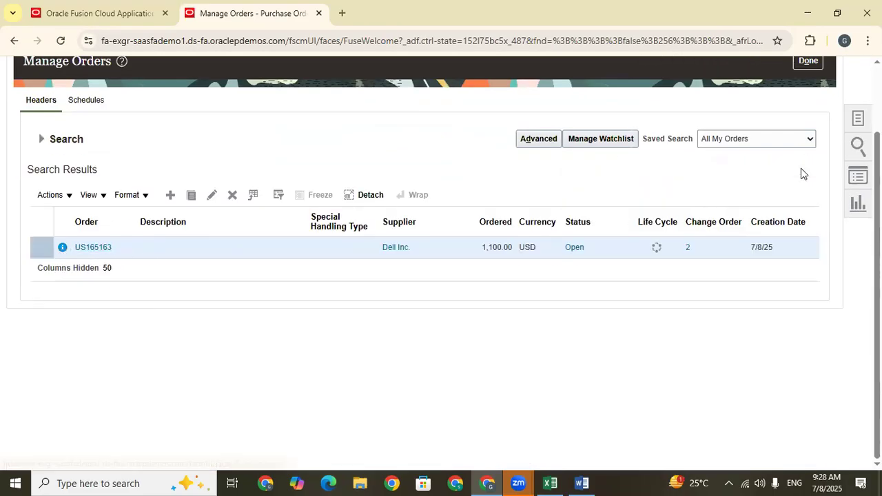
click(93, 247)
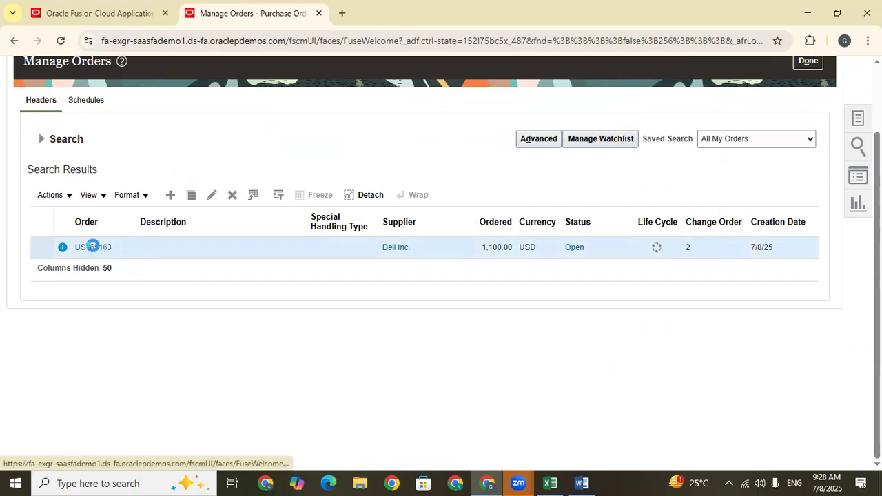
Switch to the April Demo SHeet workbook in Excel and clear cell D668 on the Train Doc sheet.
click(549, 482)
click(335, 384)
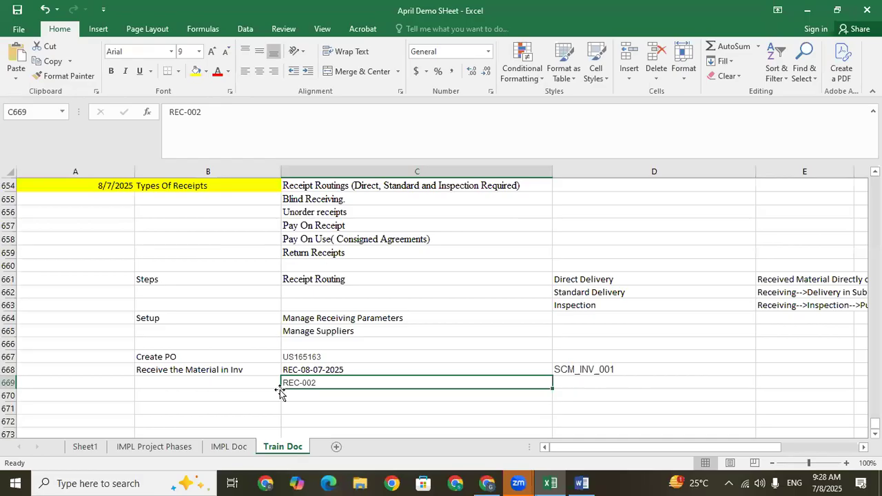
click(251, 392)
click(310, 383)
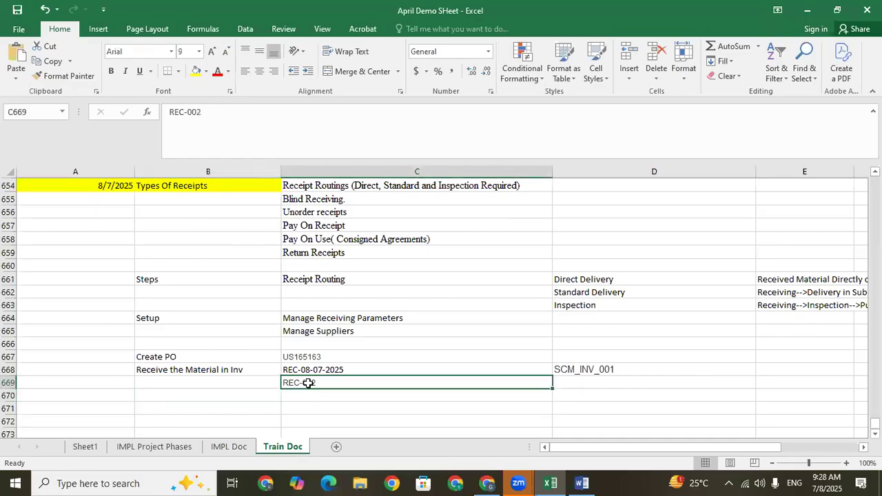
click(262, 383)
click(307, 367)
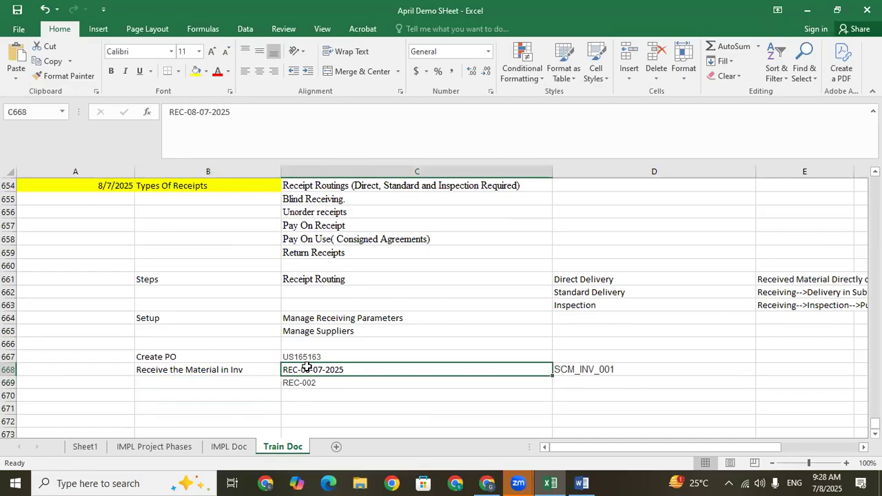
click(338, 384)
click(588, 368)
key(BackSpace)
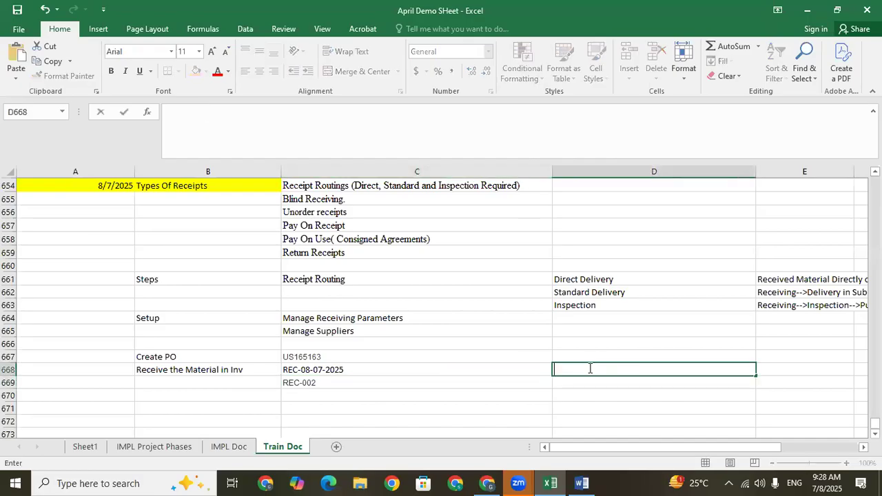
click(425, 386)
Enter "Recive the Material" in cell D669 and "Put away the Process" in D670.
click(587, 384)
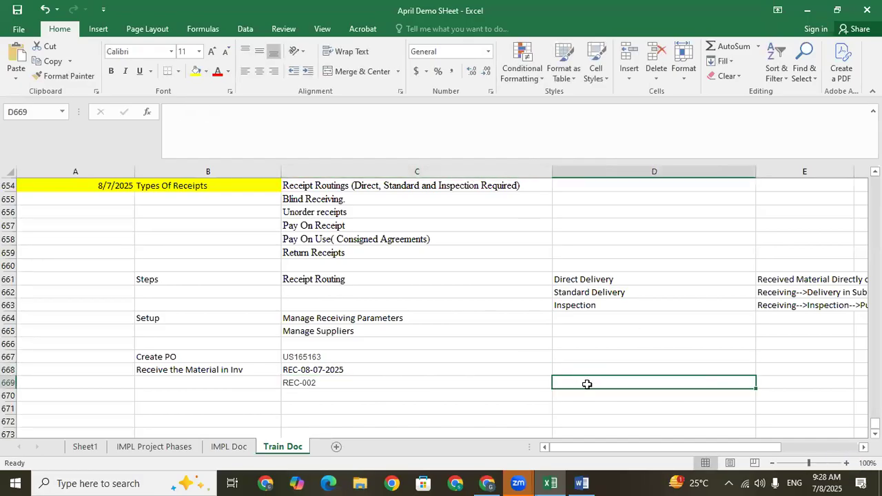
text(Recive)
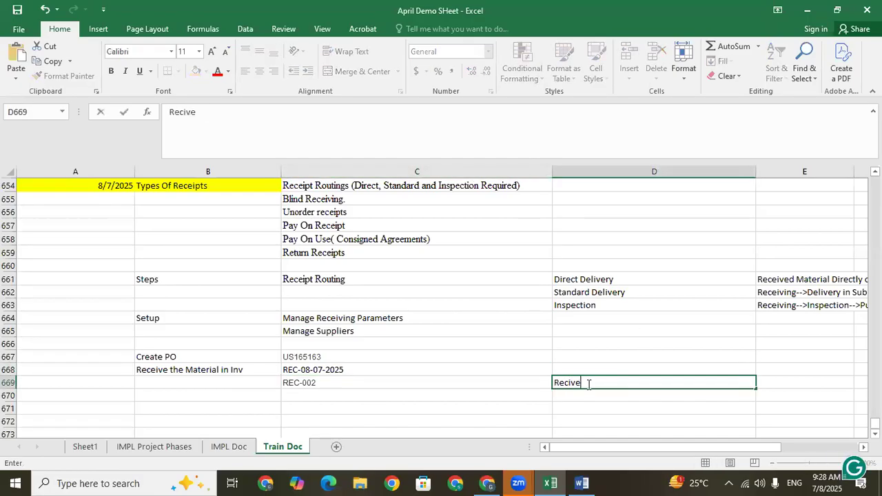
text( the Material)
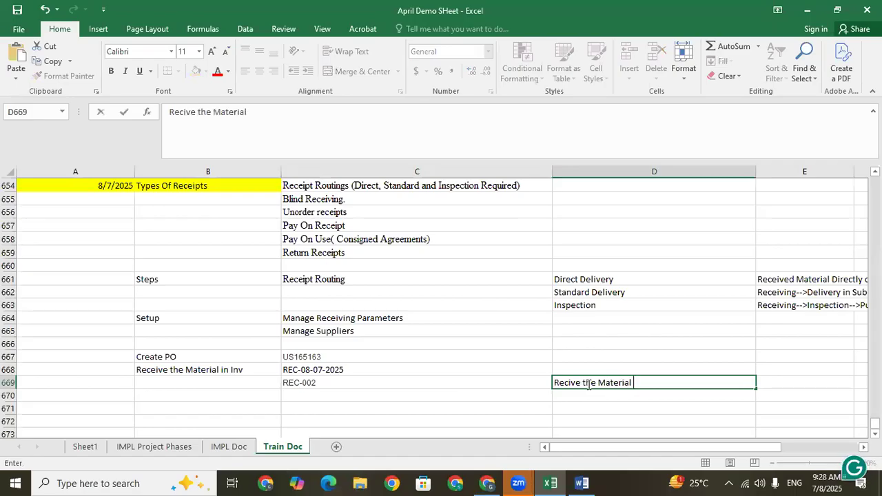
key(Return)
text(Pu)
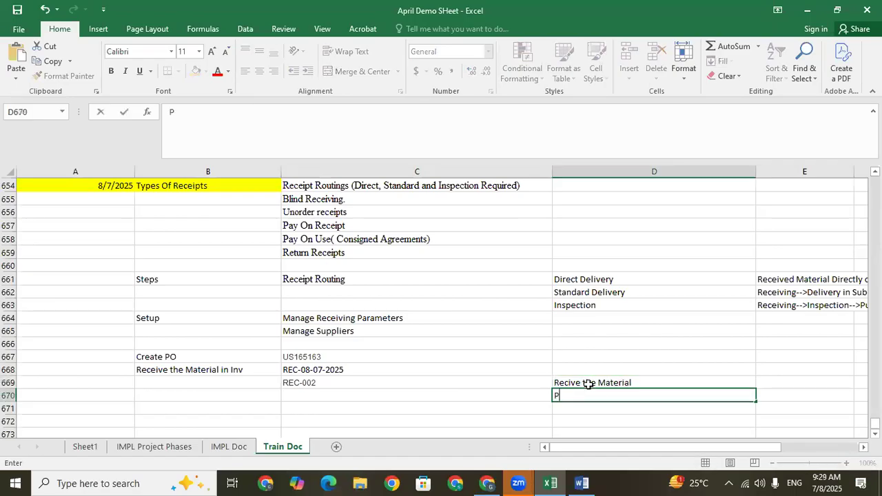
text(a)
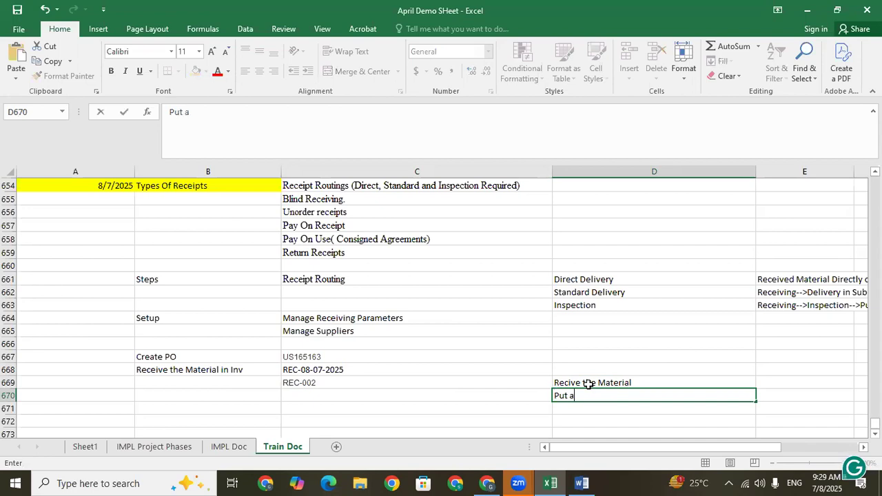
text(way the Process)
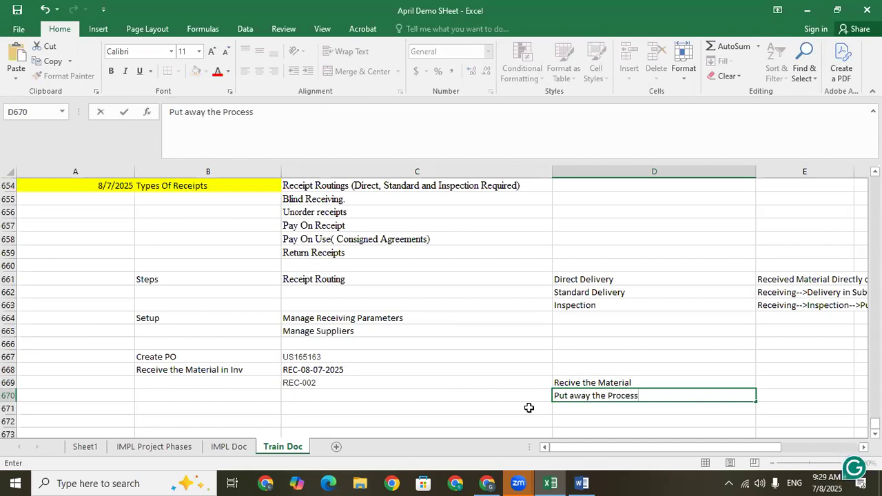
click(329, 405)
Label the REC-002 row by entering "Standared Delivery" in cell B669.
click(340, 380)
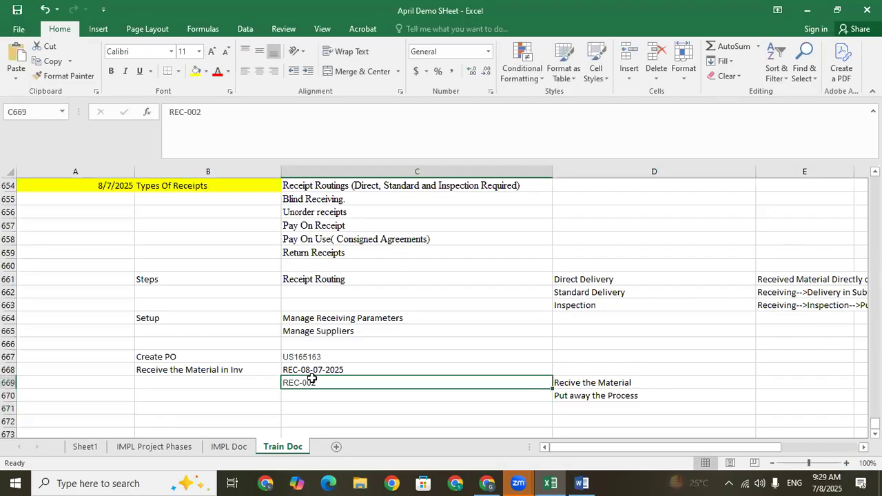
click(264, 383)
text(Sta)
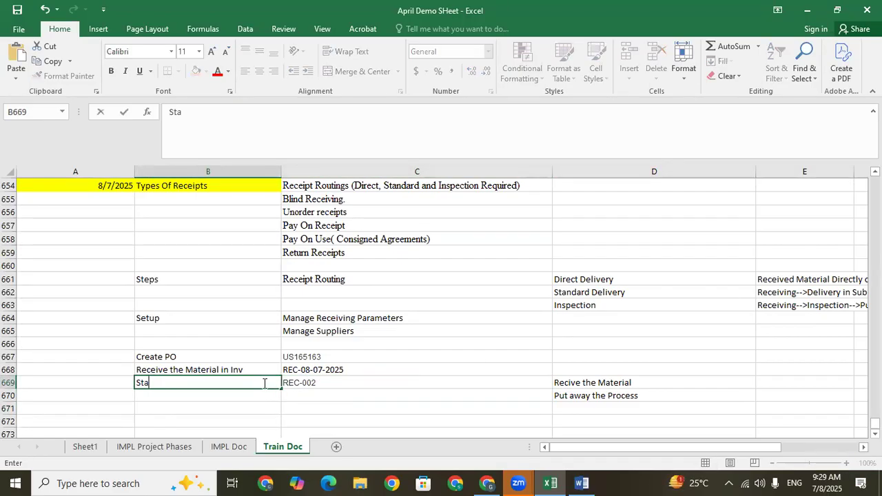
text(ndared)
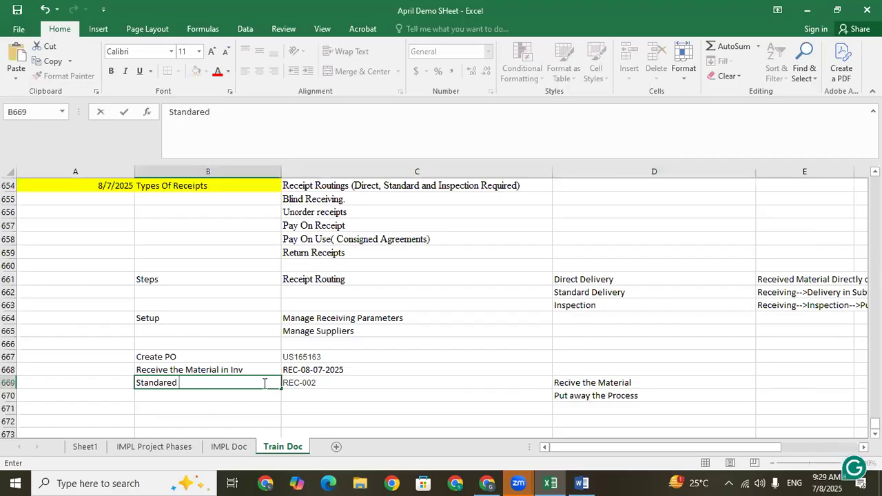
text( Delivery)
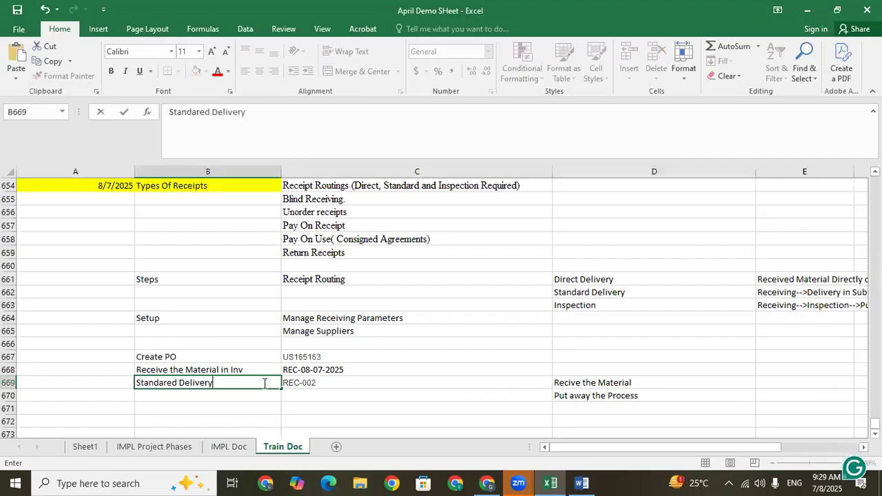
key(ctrl+Return)
Enter "Received the Material in Subinv" in cell D668 for the REC-08-07-2025 receipt.
click(309, 366)
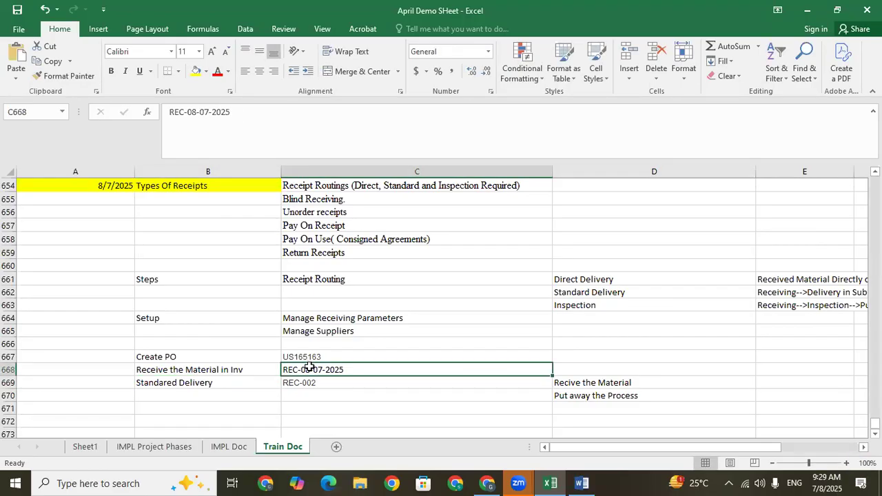
click(586, 370)
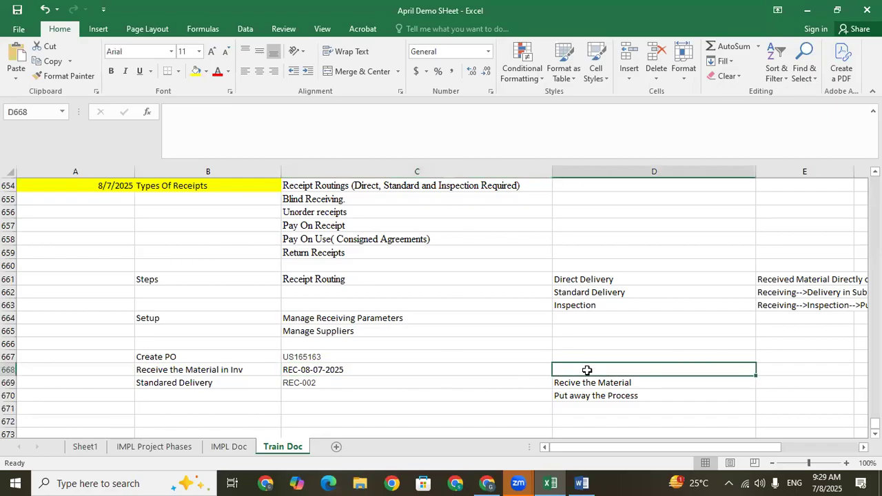
text(Received the)
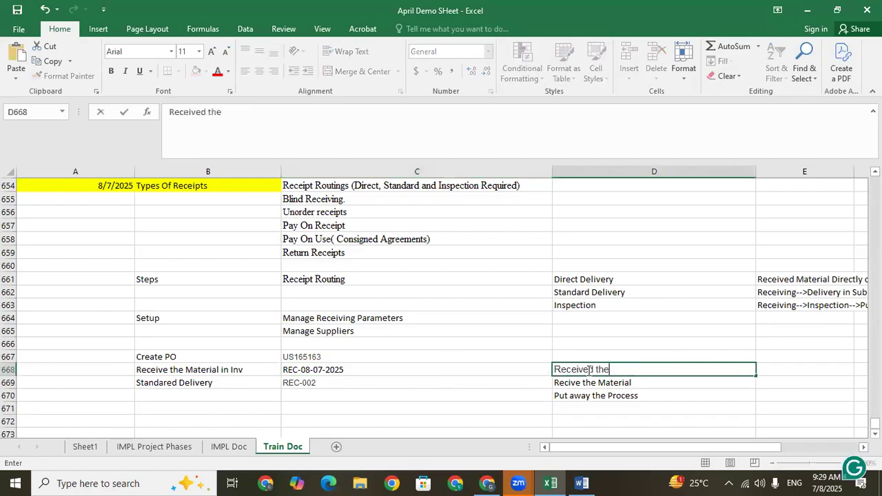
text( Material in Subin)
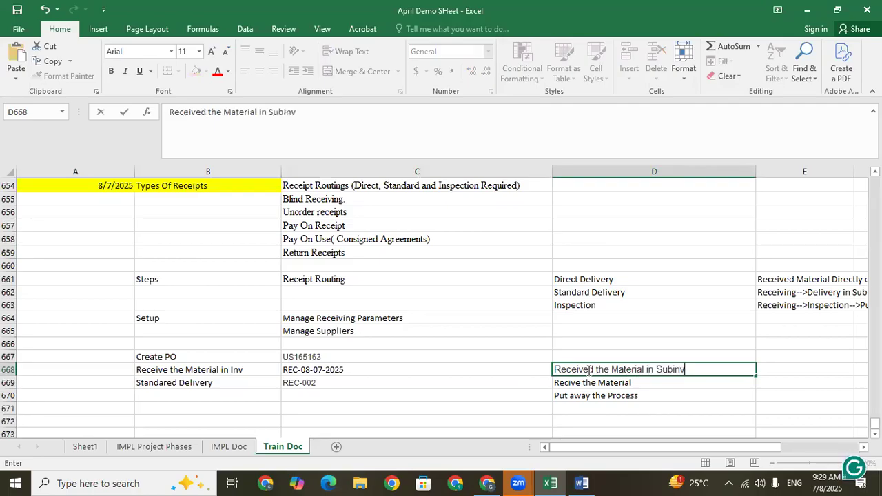
text(v)
key(Return)
click(579, 369)
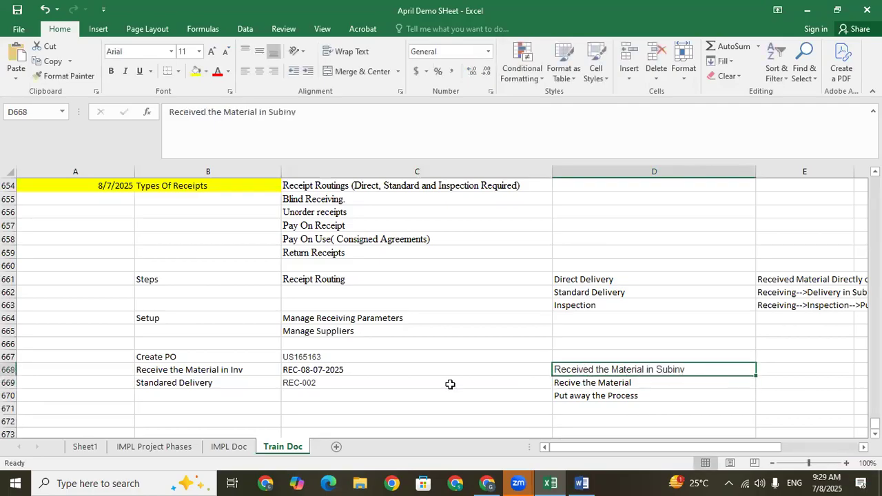
Extend the text in cell B668 to read "Receive the Material in Inv by Direct Delivery".
click(299, 394)
click(197, 370)
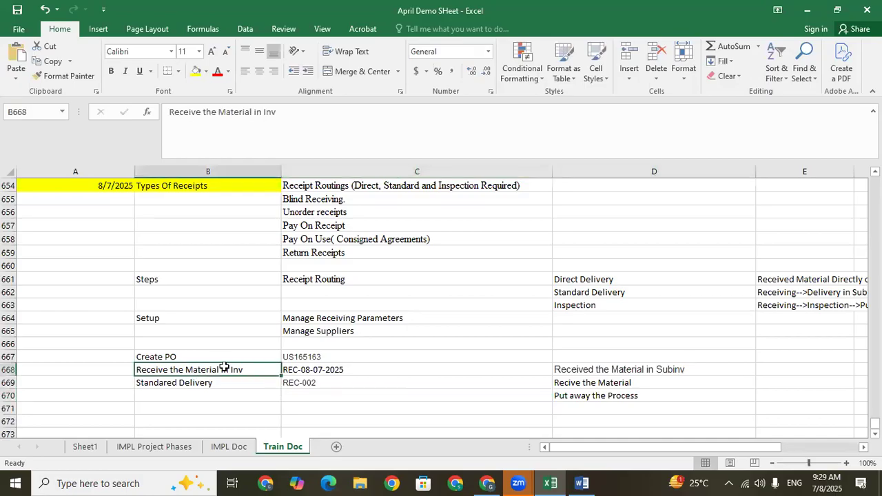
click(300, 116)
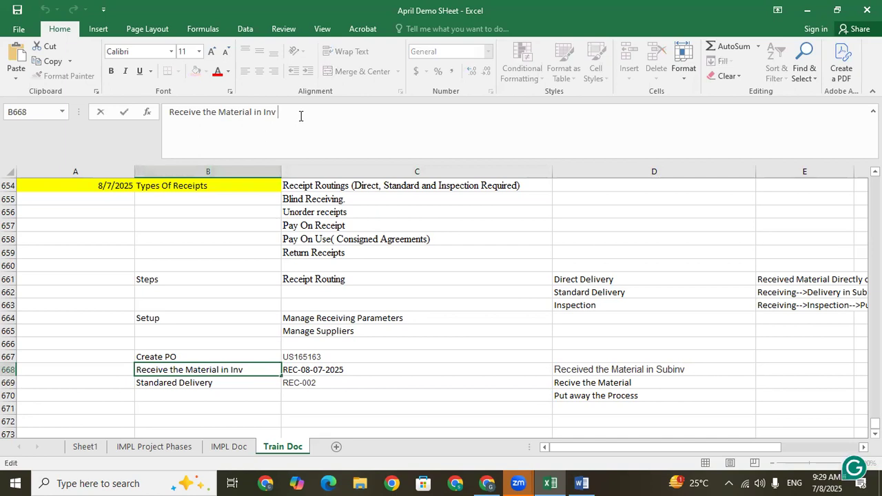
text(by Direct Delivery)
click(218, 371)
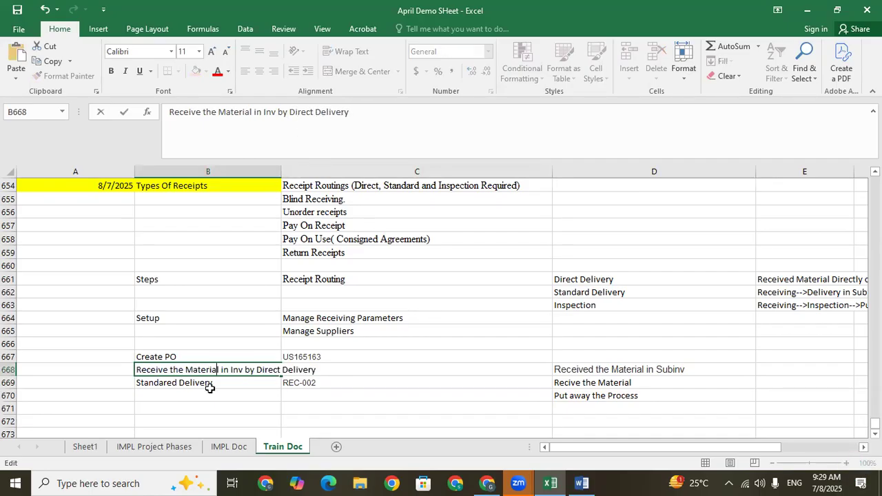
key(Return)
Enter "Recevie the Material by Inspection" in cell B671.
click(195, 408)
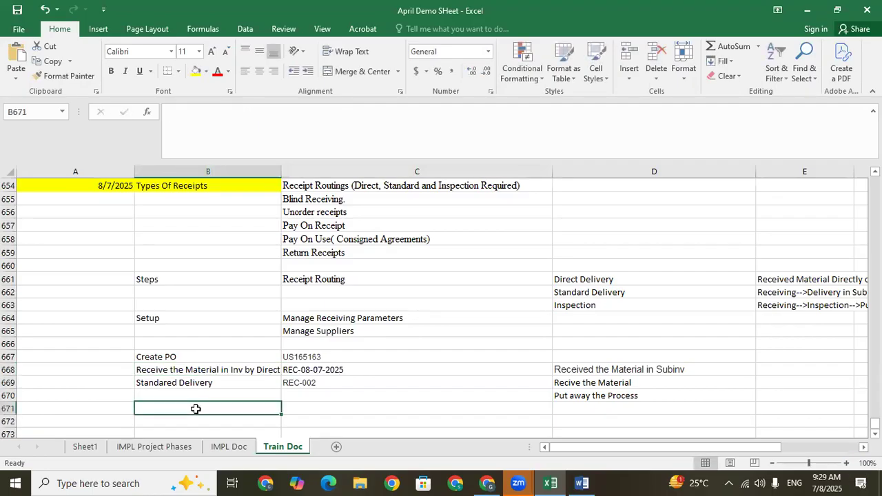
text(Recevie)
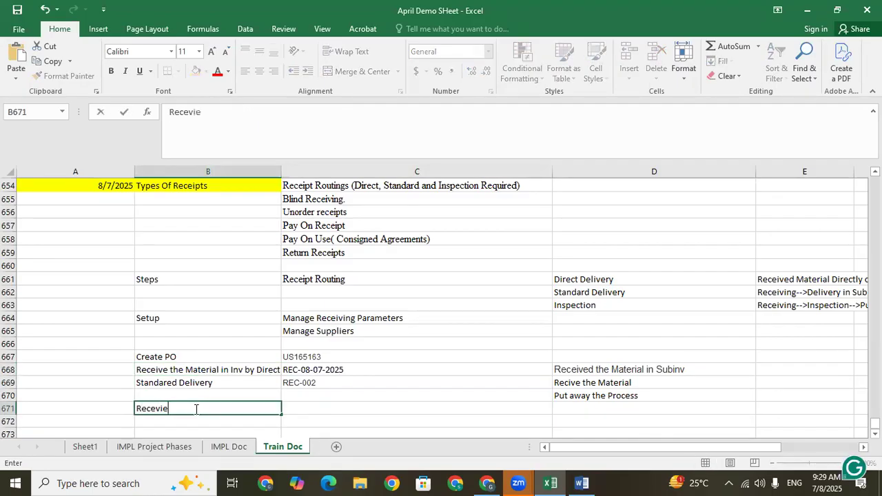
text( the Material )
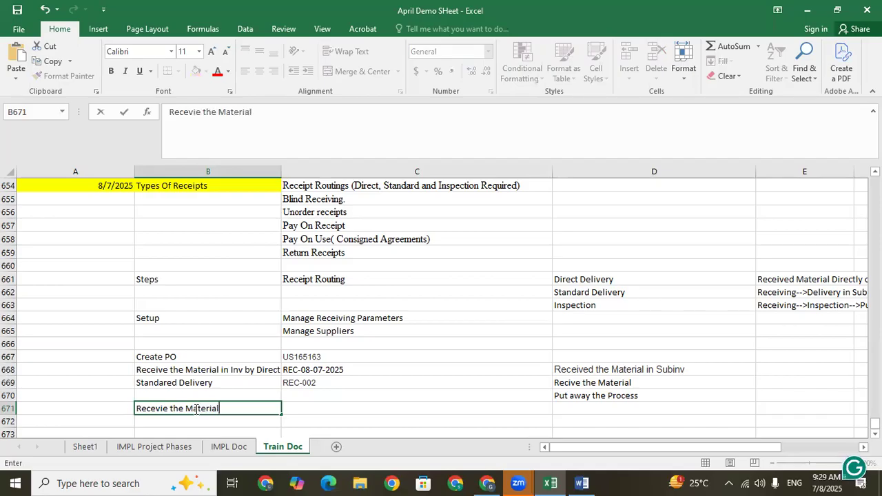
text(by Ins)
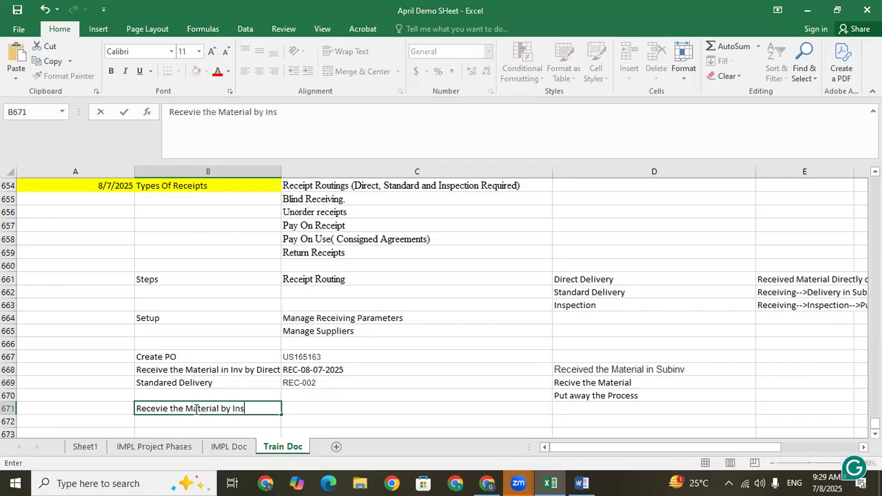
text(pection)
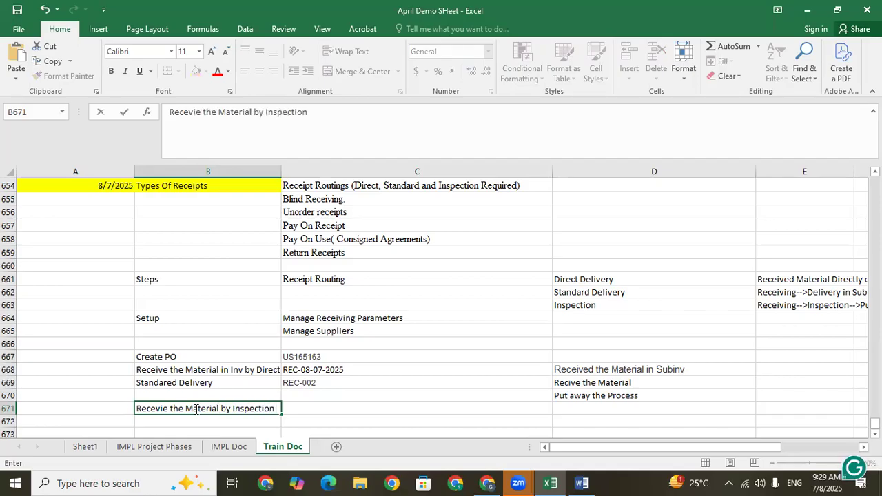
key(Tab)
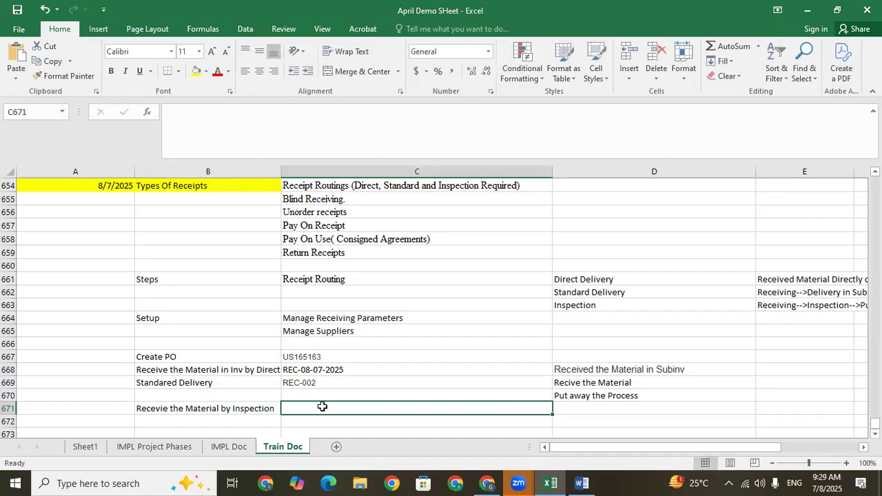
Copy the "Recive the Material" text from D669 into cell D671 of the inspection row.
click(314, 383)
click(321, 407)
click(586, 409)
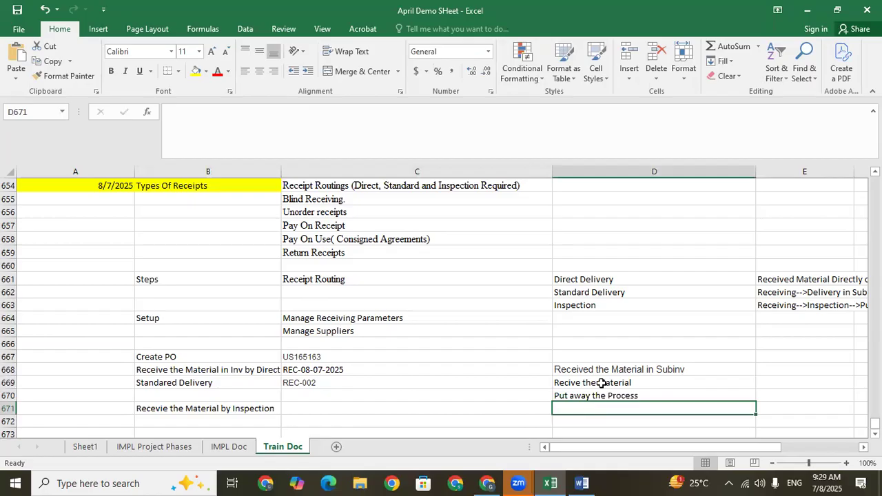
click(601, 382)
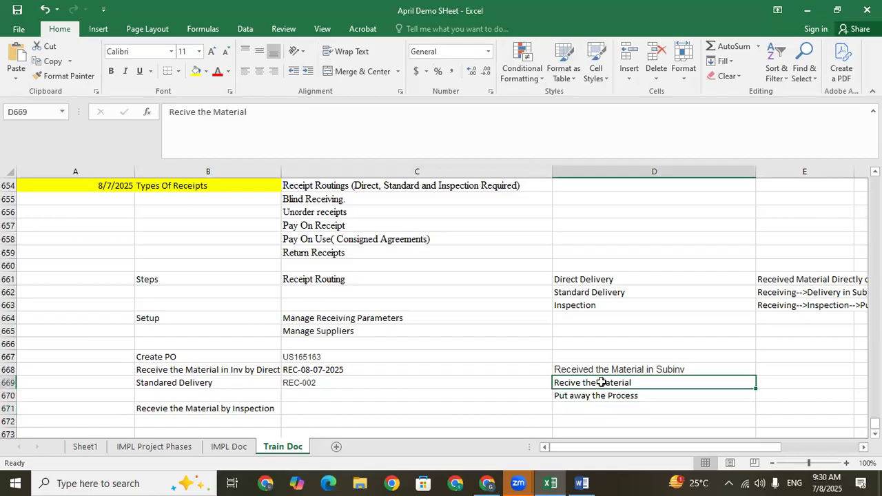
key(ctrl+c)
click(593, 408)
key(ctrl+v)
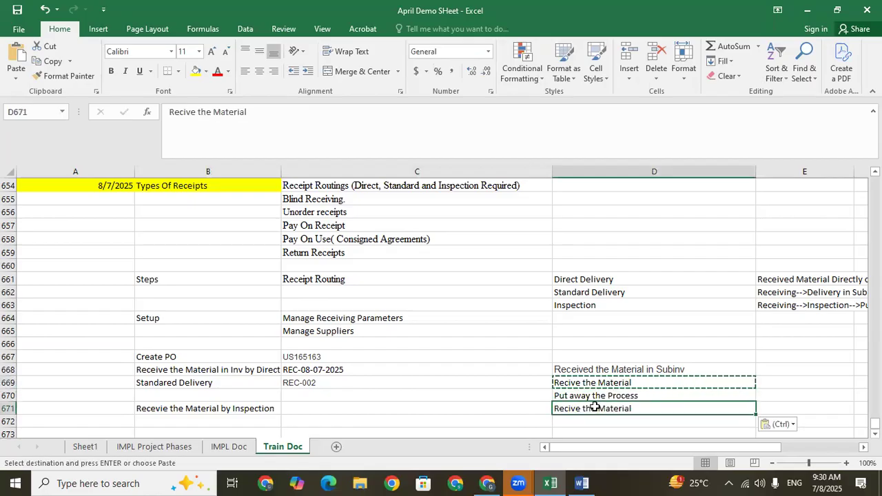
click(524, 409)
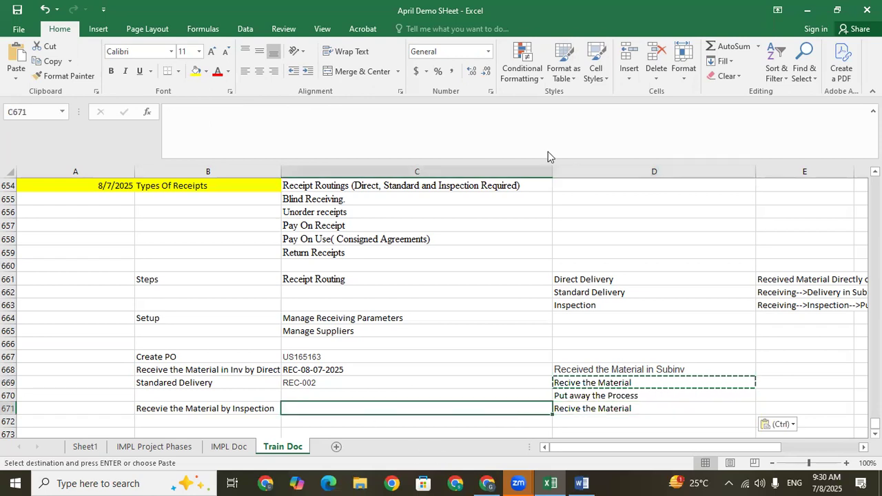
Switch to Oracle Fusion in the browser, close purchase order US165163 and return to the home page.
key(alt+Tab)
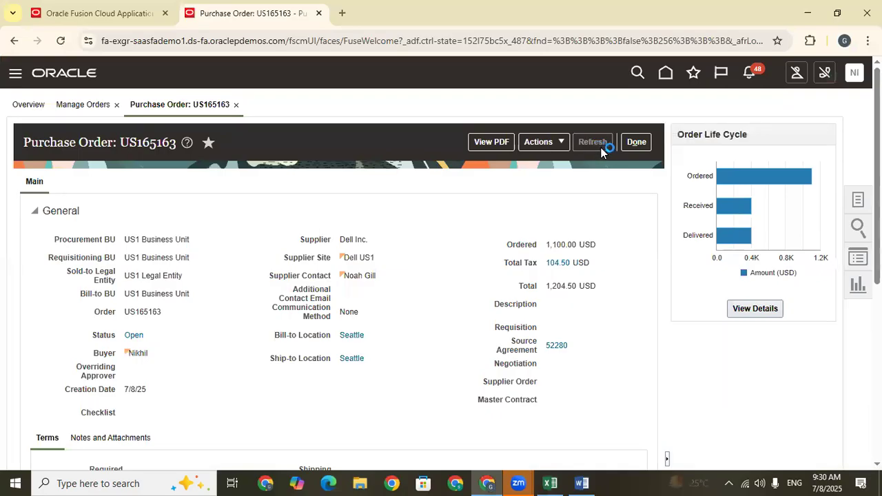
click(634, 144)
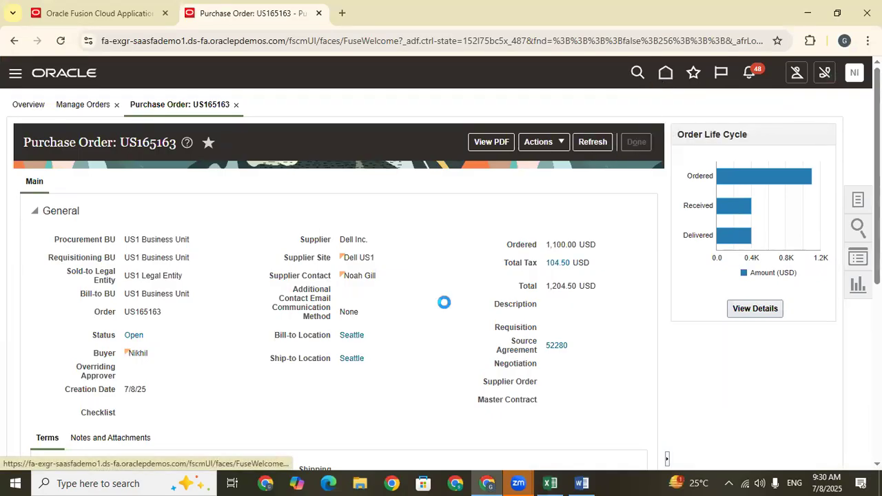
click(664, 76)
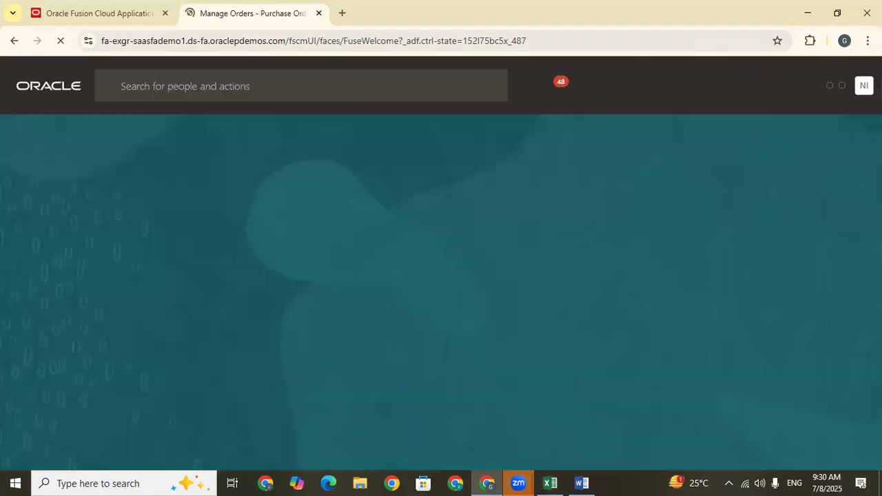
Open Inventory Management (Classic) from the Supply Chain Execution apps.
scroll(694, 158, down, 1)
click(711, 159)
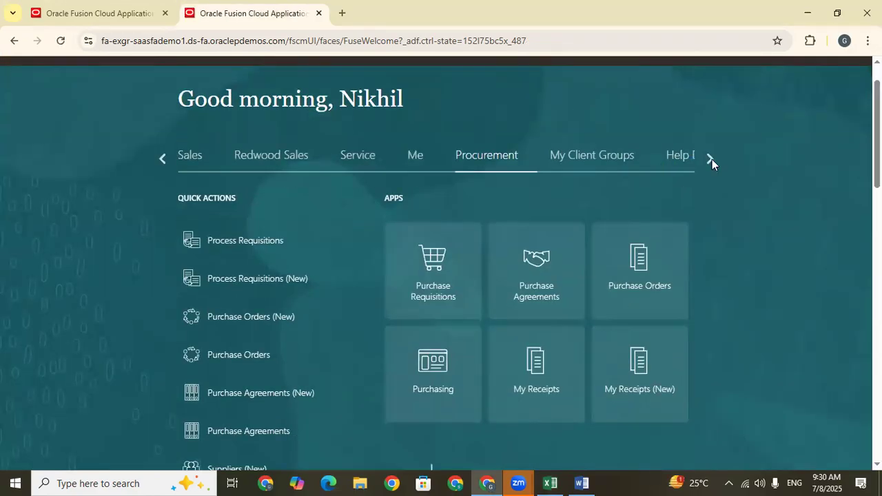
click(712, 159)
click(712, 160)
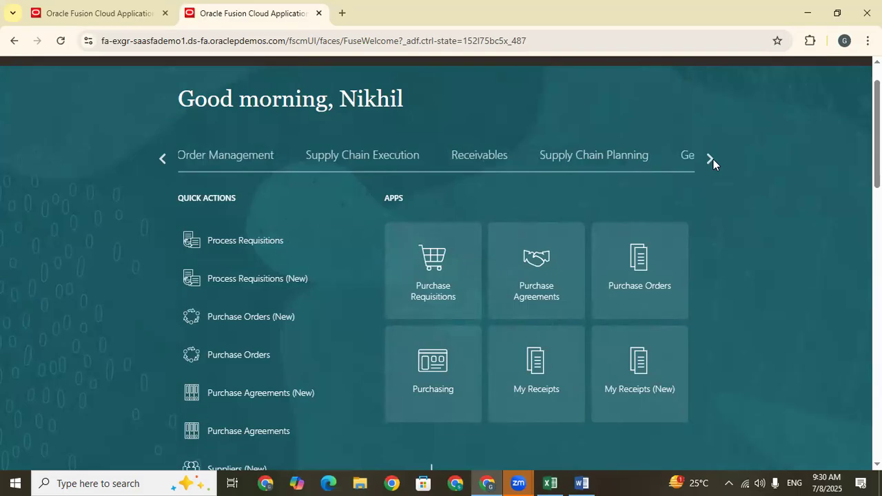
click(381, 159)
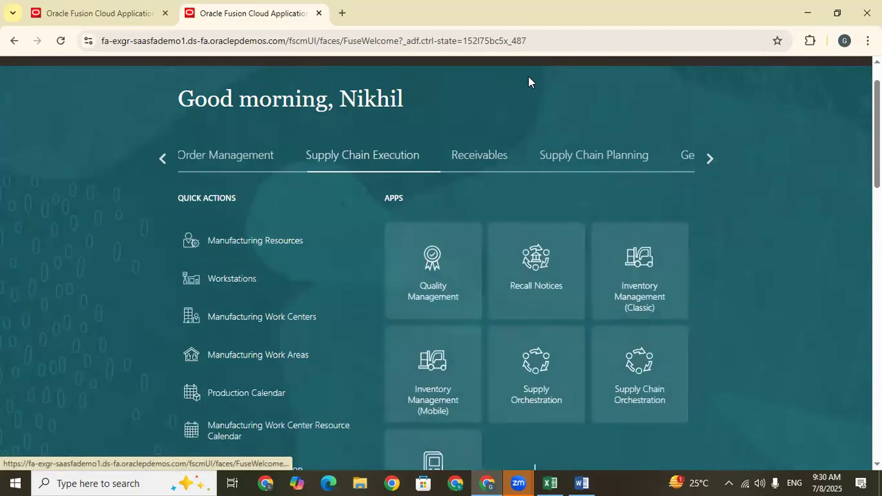
scroll(630, 235, down, 1)
click(640, 215)
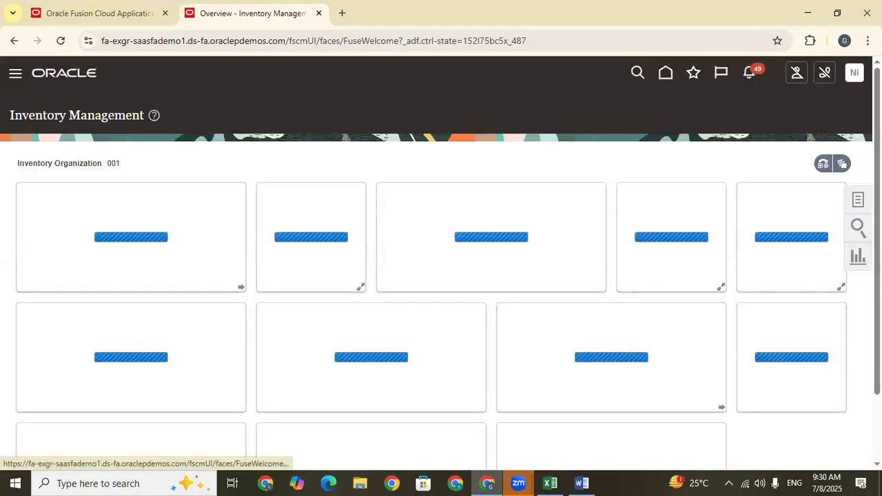
Open Receive Expected Shipments from the Receipts tasks of Inventory Management.
click(858, 199)
click(811, 104)
click(811, 186)
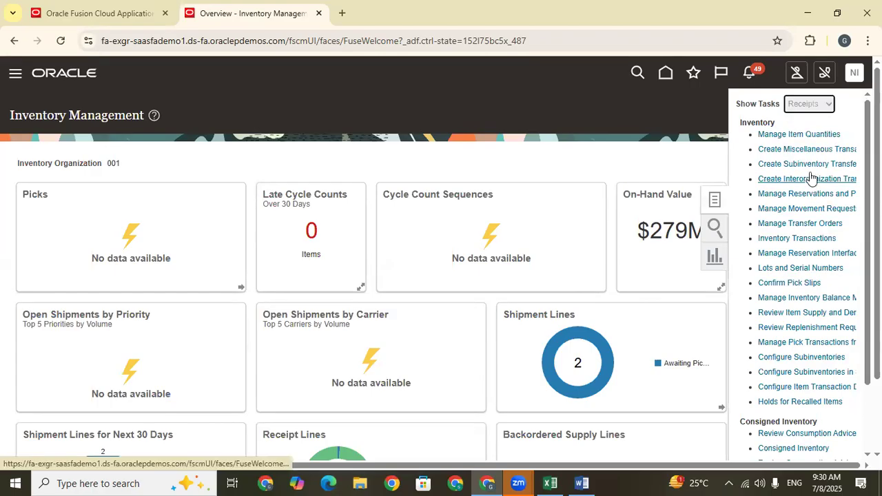
click(785, 135)
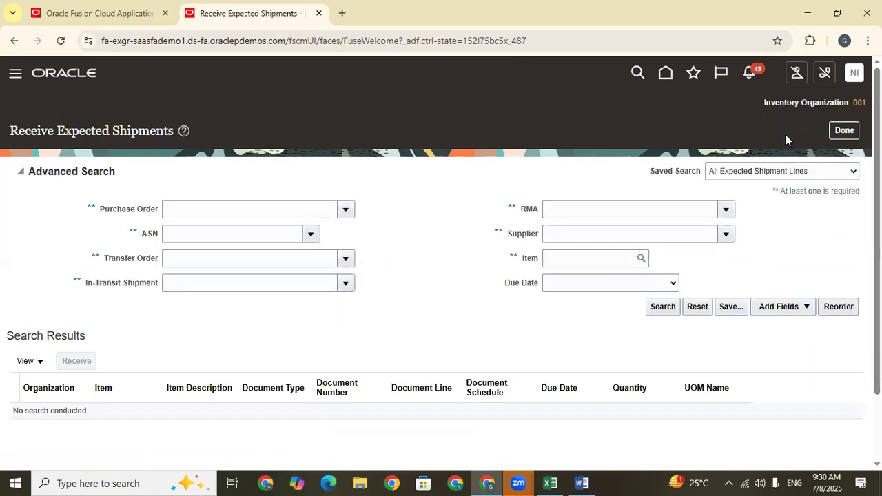
drag(877, 150, 877, 193)
click(179, 155)
text(Receive the Material)
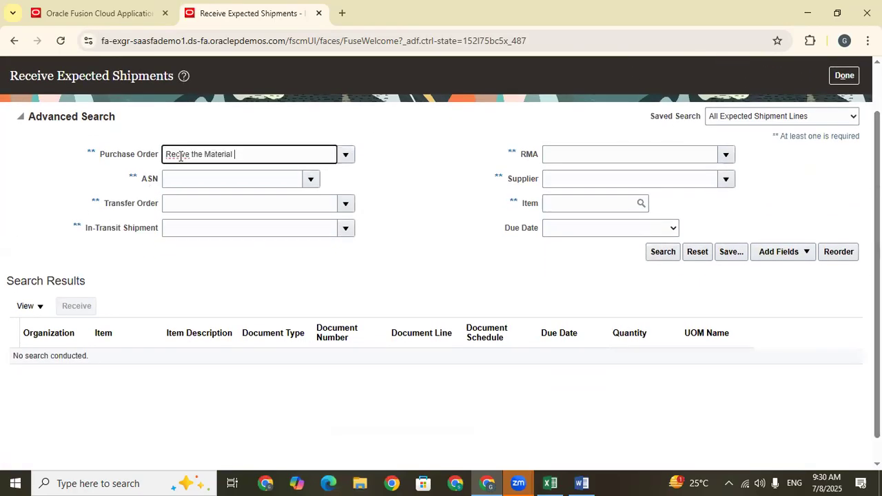
drag(276, 158, 146, 156)
key(BackSpace)
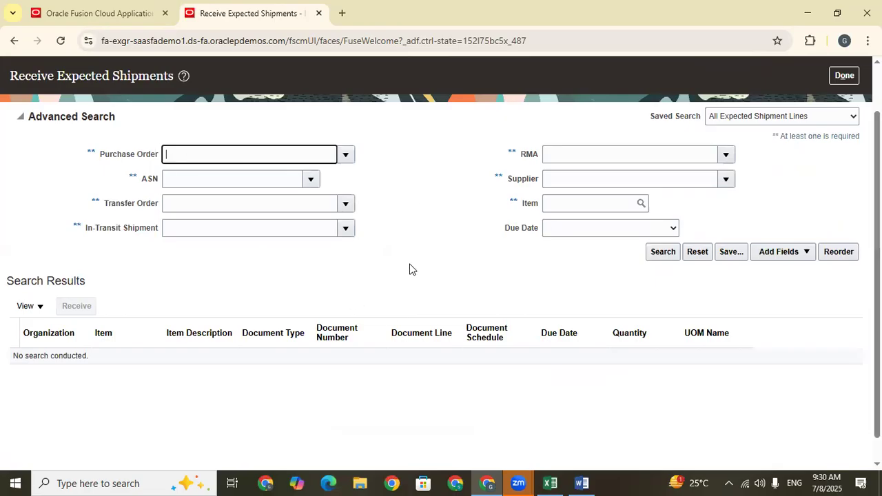
Copy the purchase order number from cell C667 in Excel and search the expected shipments in Oracle Fusion by that purchase order.
click(550, 483)
click(298, 356)
key(ctrl+c)
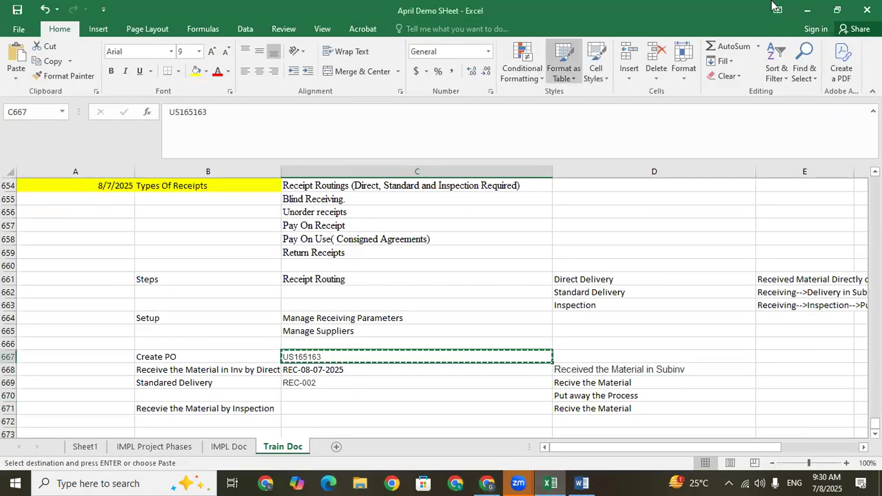
click(806, 10)
key(ctrl+v)
click(663, 252)
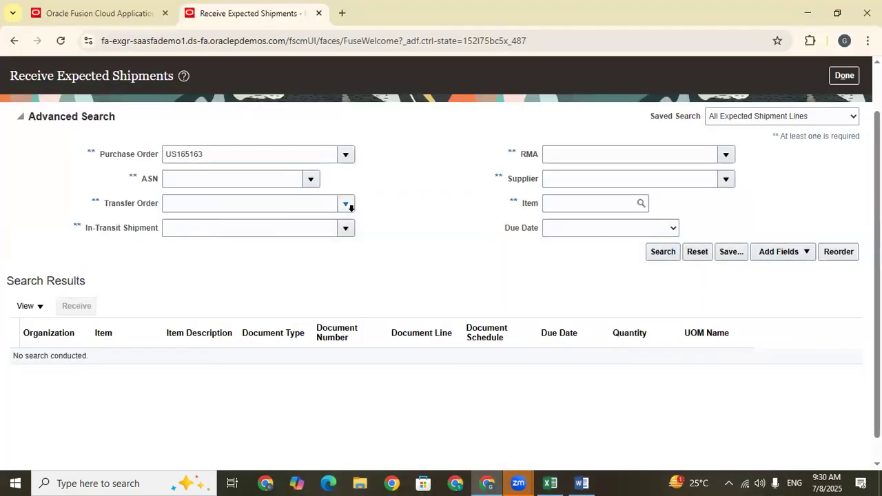
Receive the found purchase order line for item AS00101 with a quantity of 2.
click(418, 223)
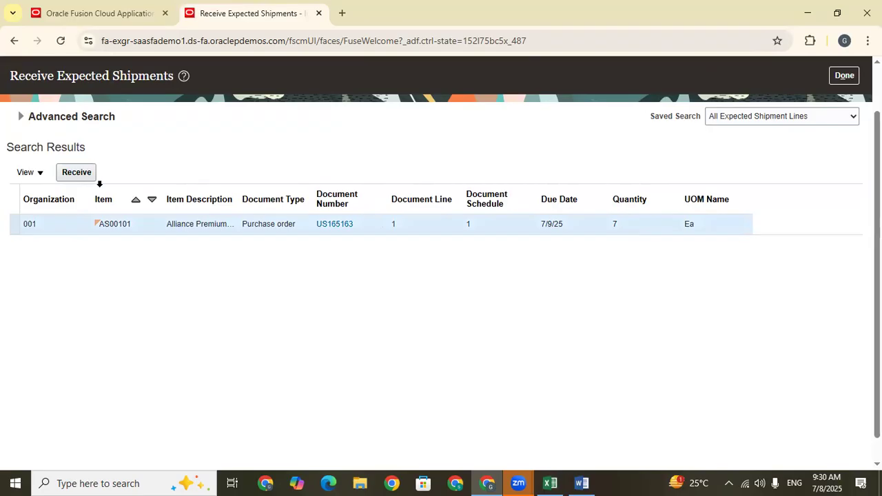
click(81, 172)
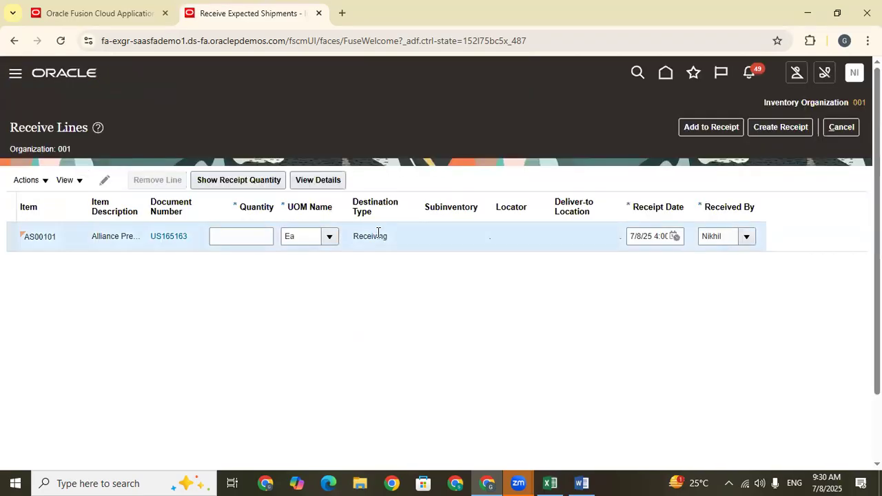
click(251, 237)
text(2)
click(348, 316)
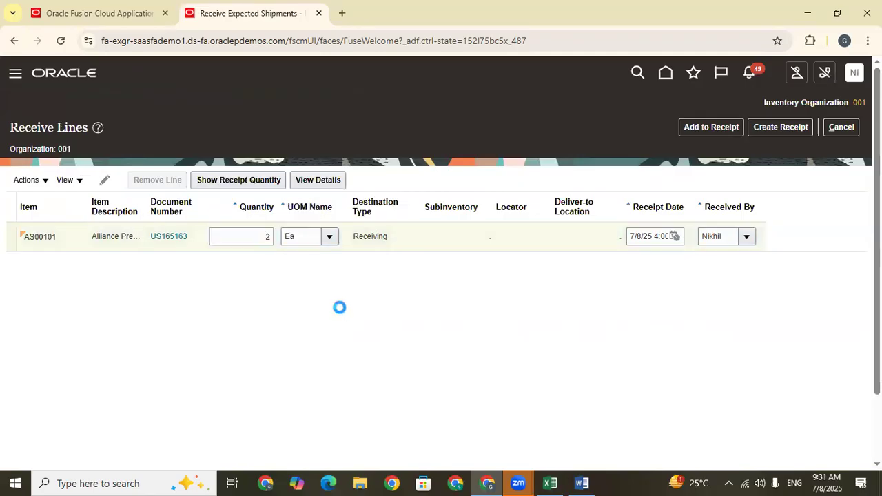
click(465, 232)
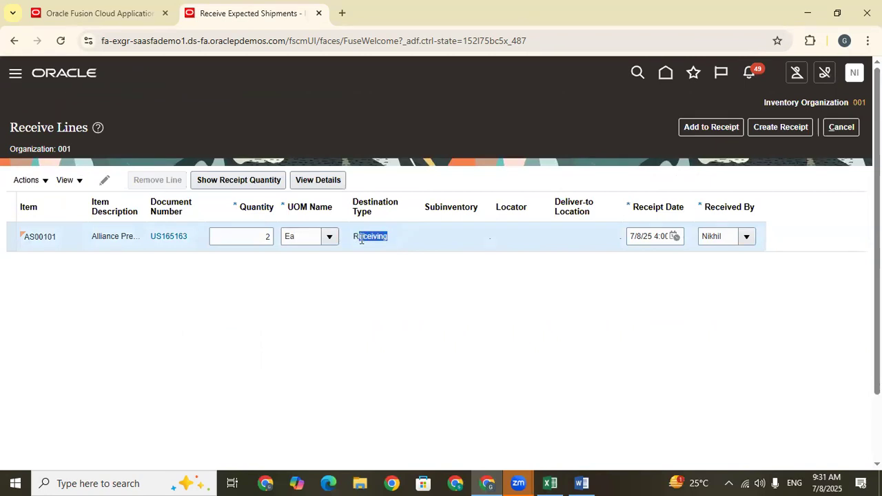
Start creating a receipt for the line and enter REC-INS-001 as its receipt number.
click(764, 130)
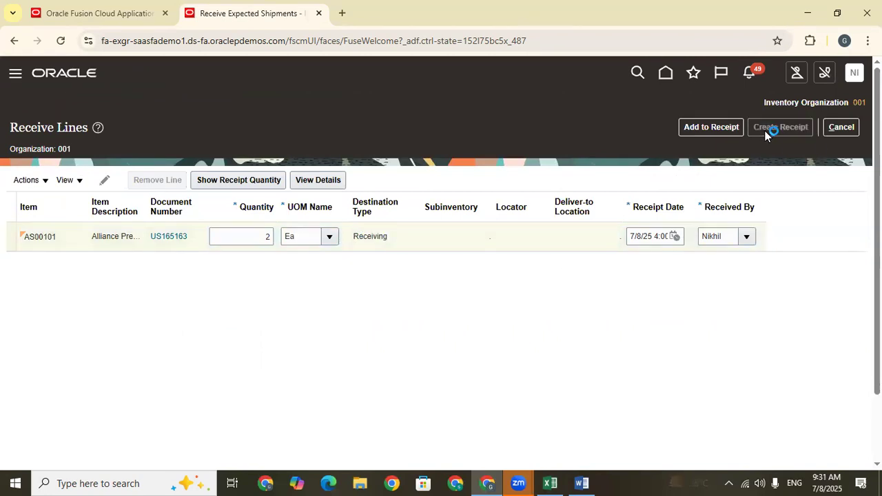
click(284, 207)
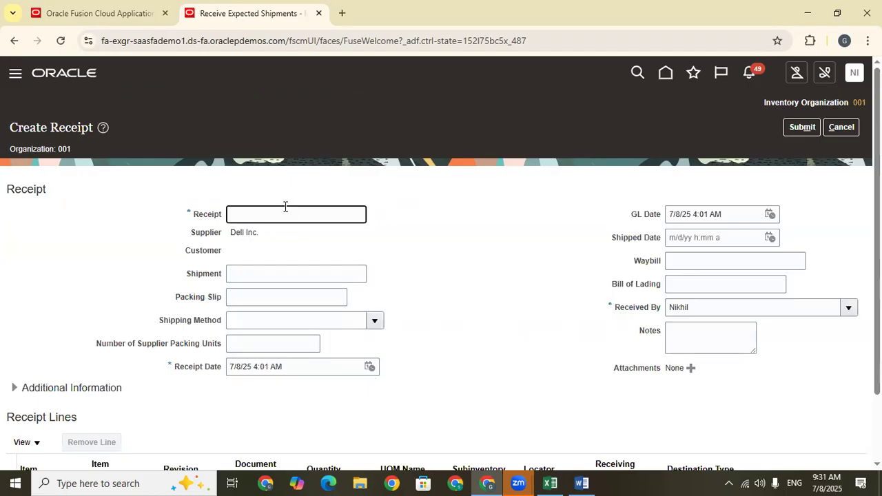
key(Caps_Lock)
text(REC-INS-001)
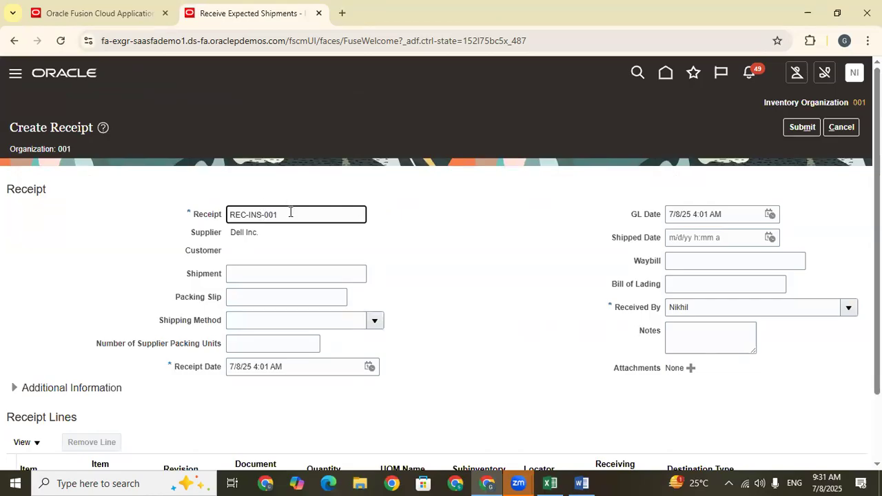
Copy receipt number REC-INS-001 into cell C671 of the Train Doc sheet in Excel.
click(210, 215)
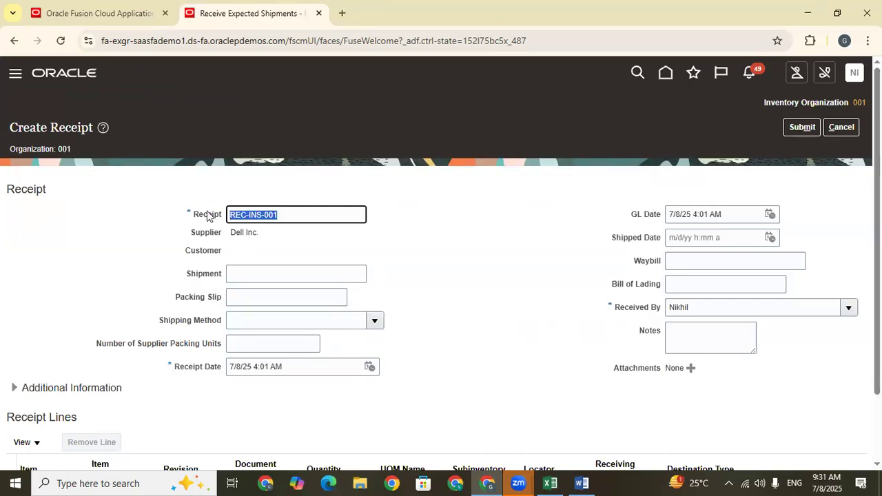
click(550, 484)
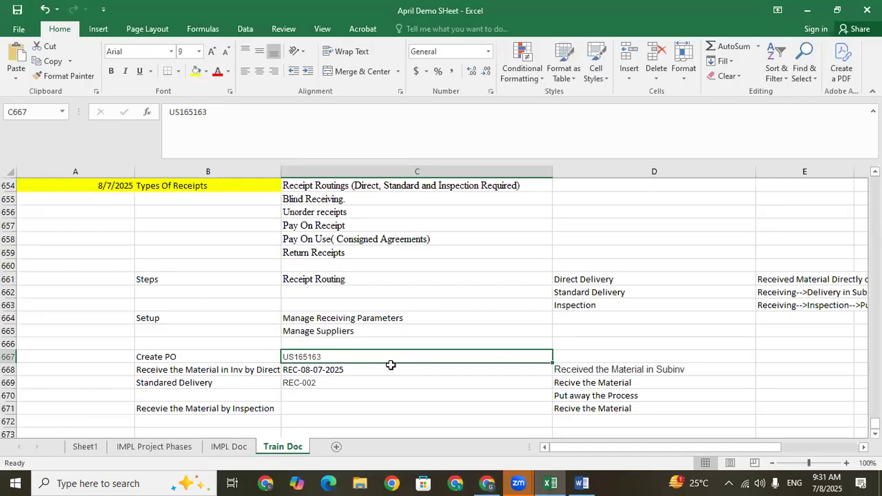
click(292, 404)
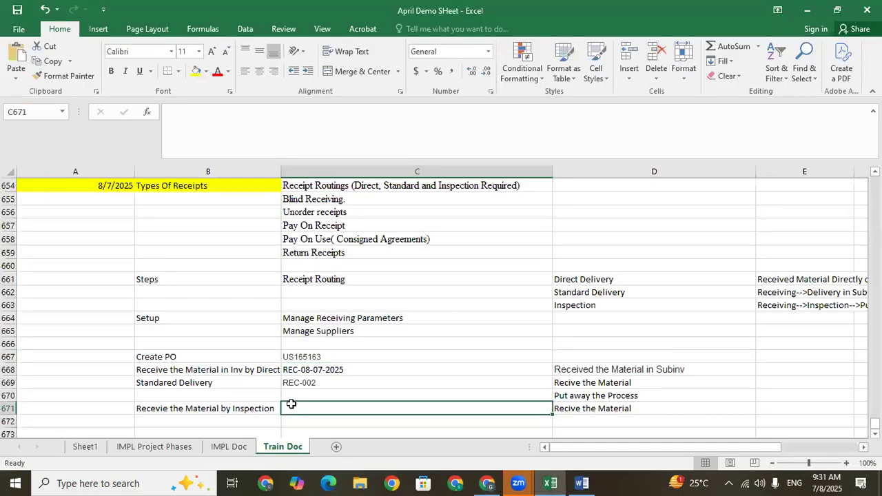
key(ctrl+v)
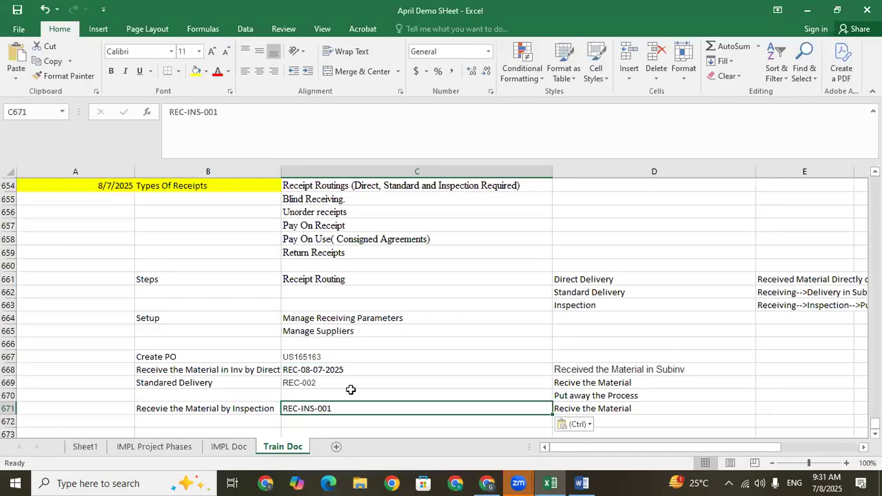
Switch back to Oracle Fusion, submit receipt REC-INS-001, acknowledge the confirmation and leave Receive Expected Shipments.
click(551, 481)
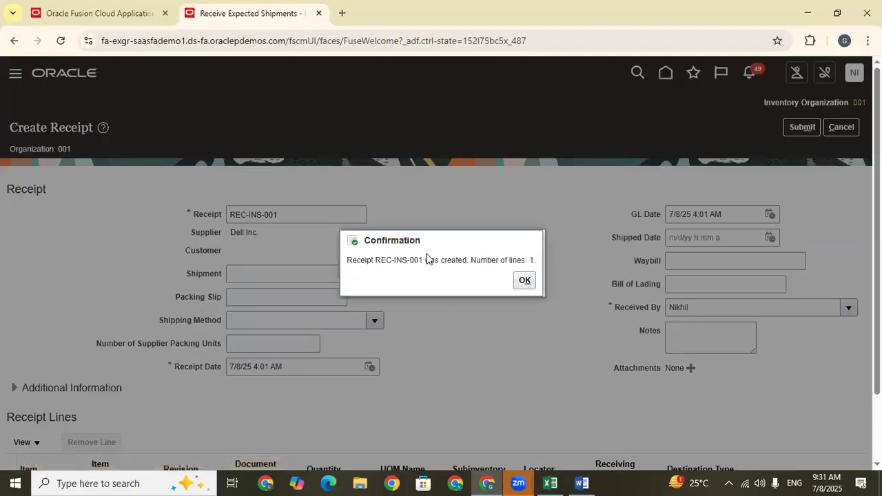
click(525, 281)
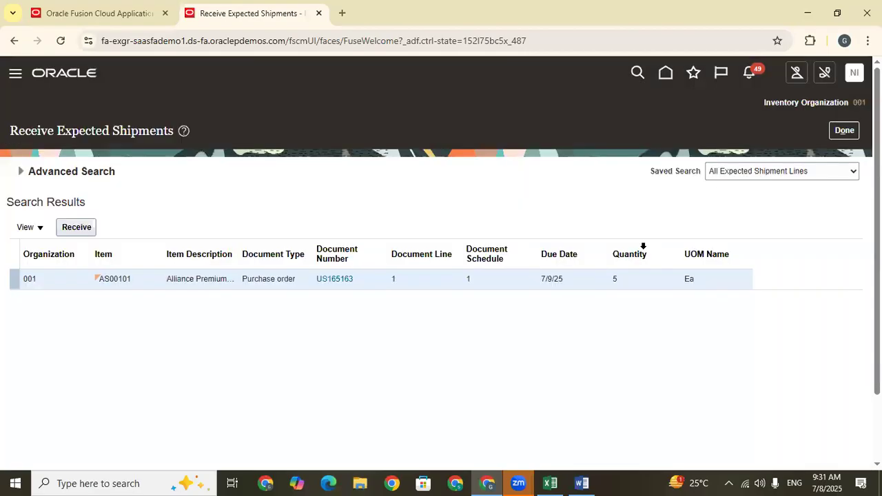
click(838, 133)
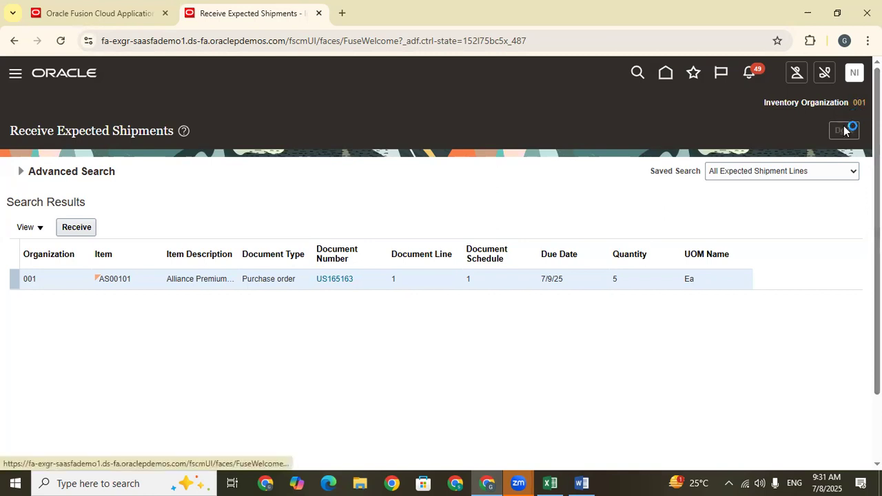
Open Inspect Receipts from the Receipts tasks and search for receipt REC-INS-001.
click(858, 200)
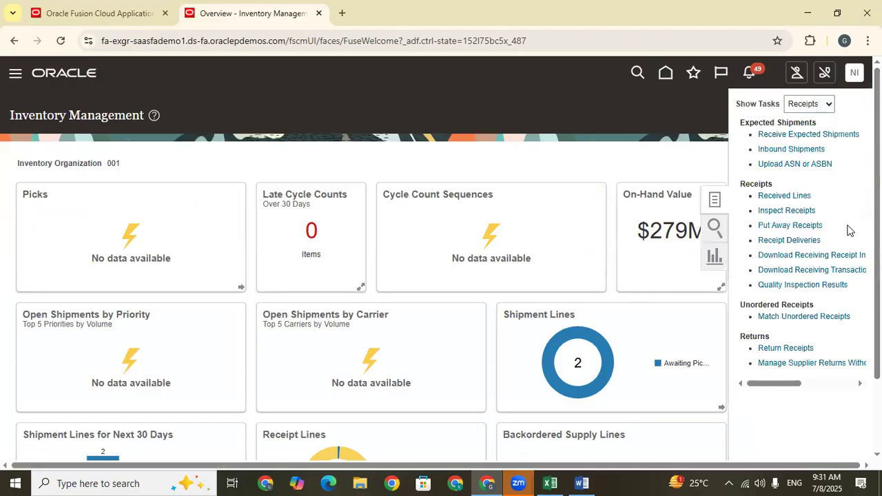
click(789, 211)
click(197, 207)
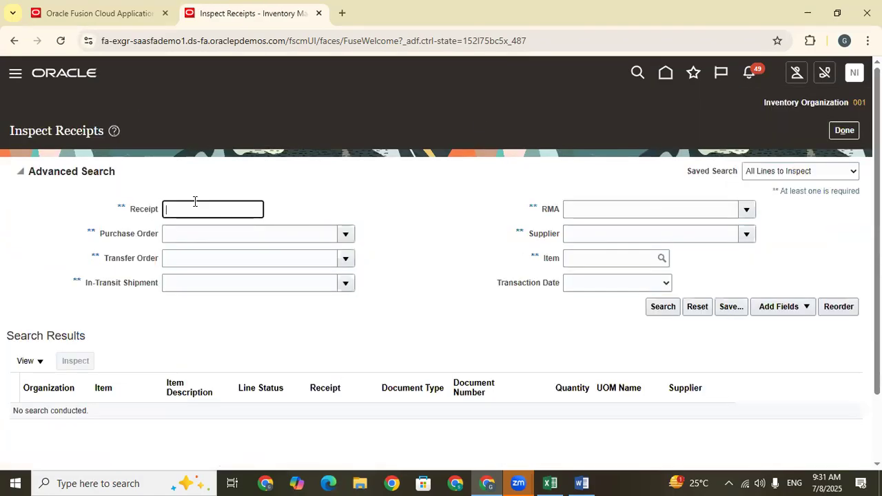
key(ctrl+v)
drag(224, 206, 164, 208)
click(240, 211)
click(660, 308)
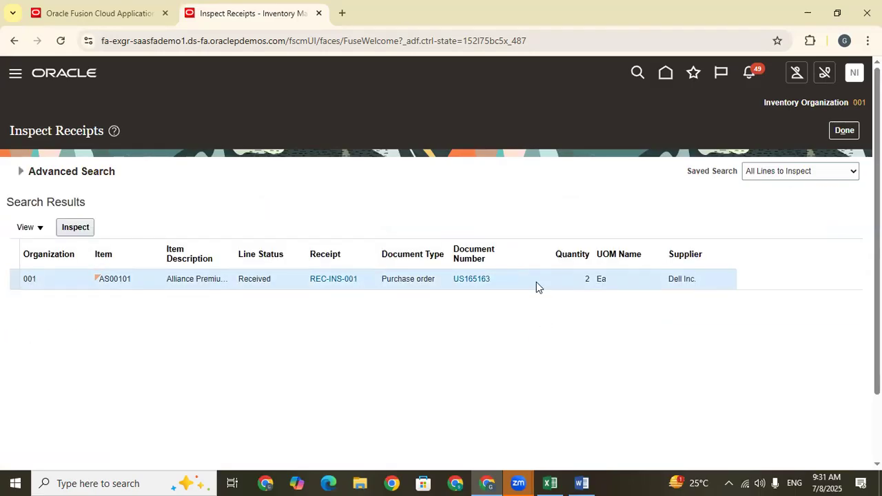
Open the REC-INS-001 line for inspection and show its Inspection Status choices.
click(73, 229)
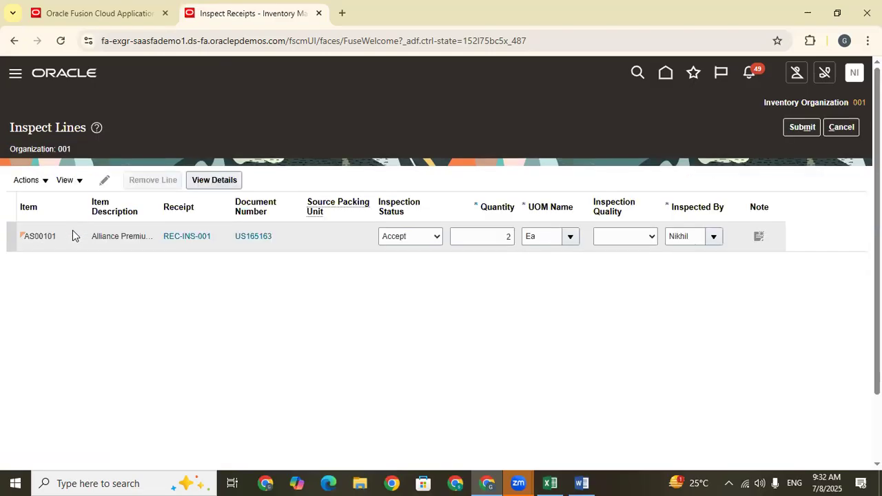
click(412, 240)
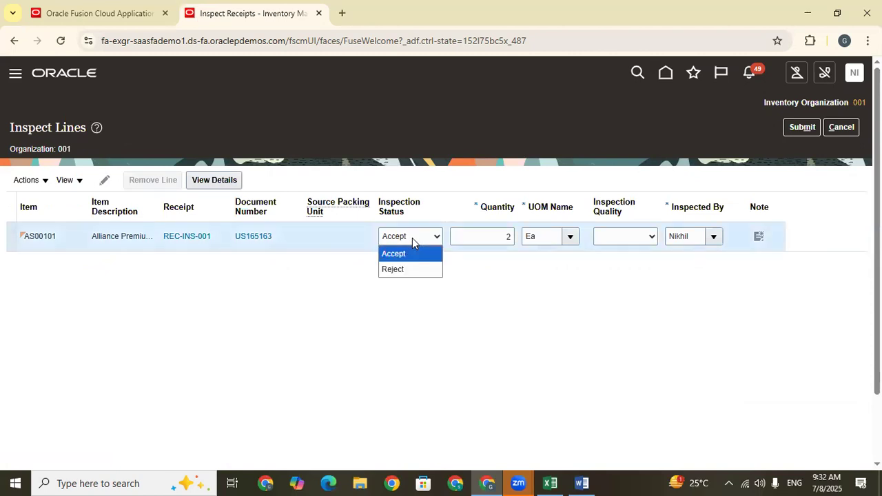
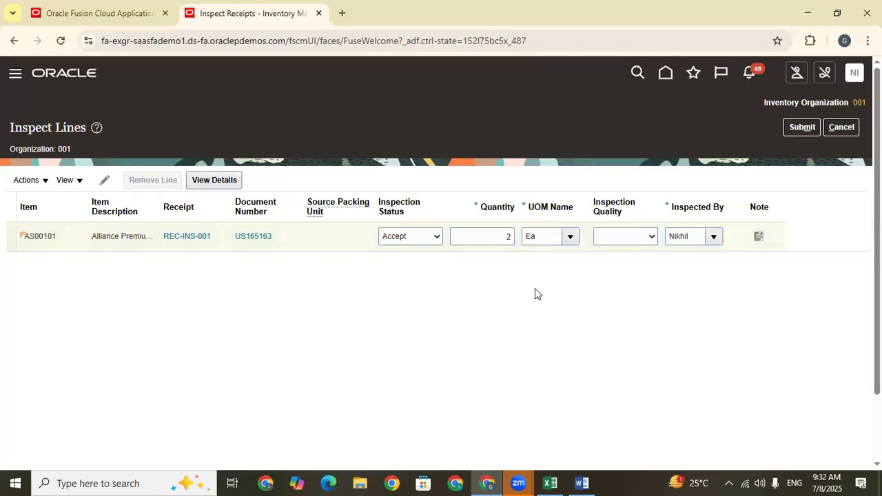
Set the line's Inspection Quality to Excellent, submit the inspection and acknowledge the confirmation.
click(628, 239)
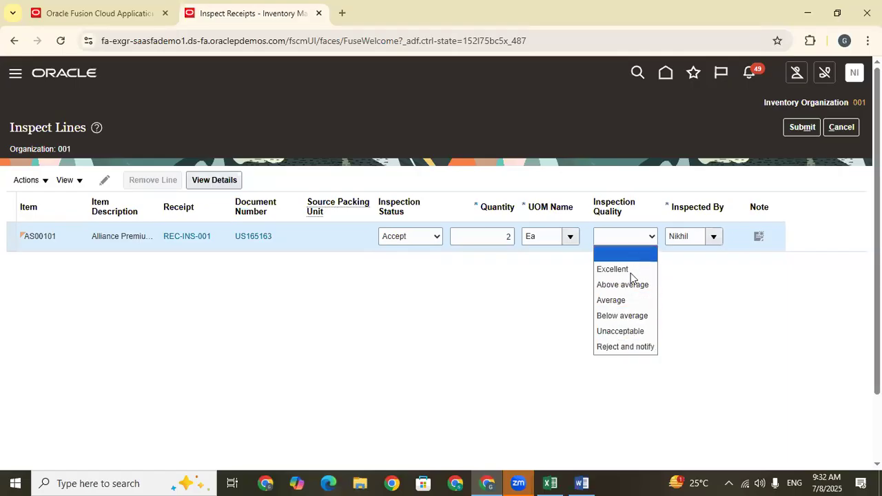
click(624, 268)
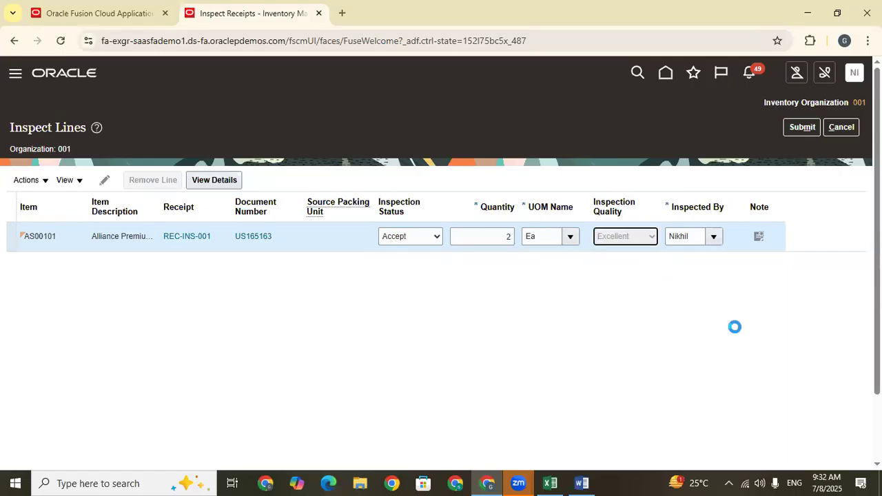
click(800, 129)
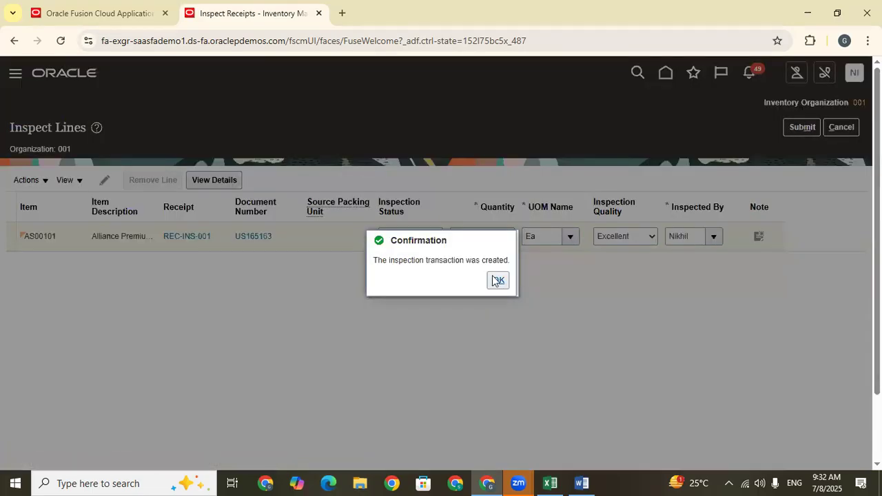
click(498, 279)
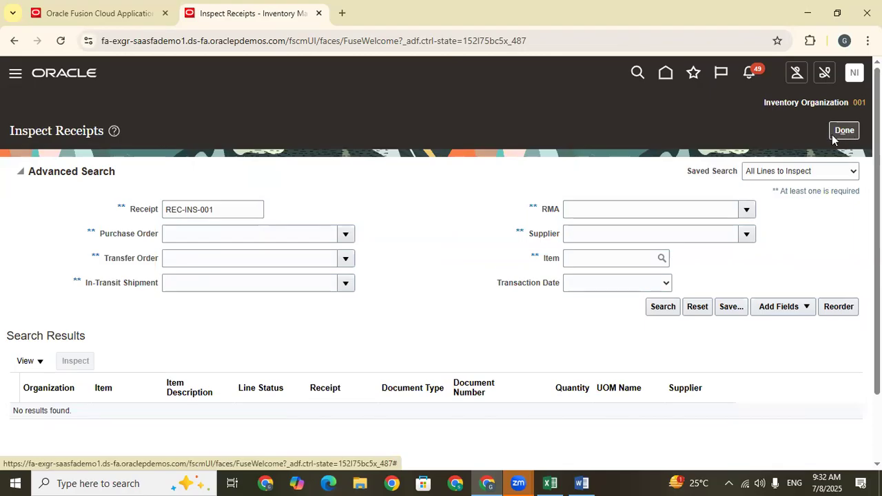
Copy receipt number REC-INS-001 from the search criteria and leave Inspect Receipts.
drag(219, 209, 165, 204)
key(ctrl+c)
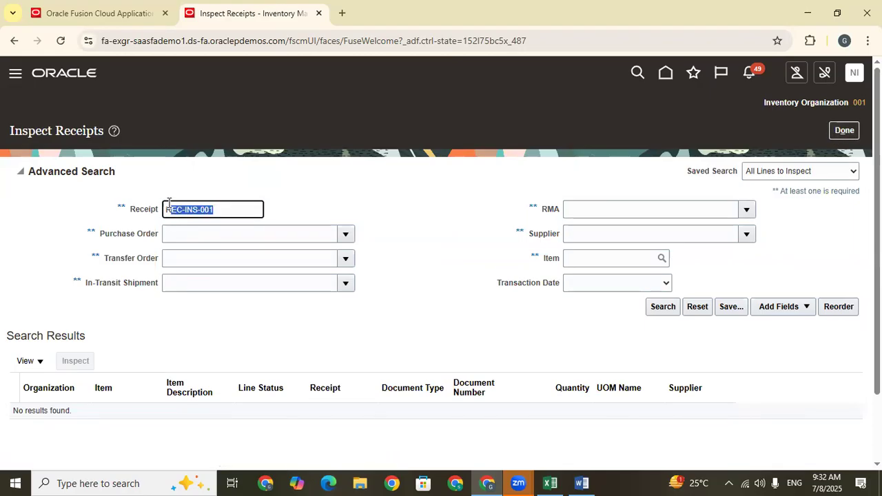
click(844, 130)
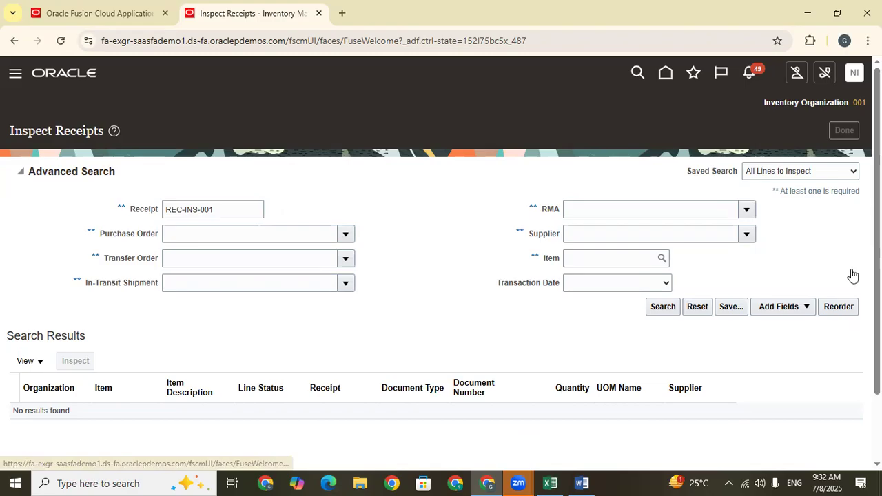
click(844, 130)
click(808, 105)
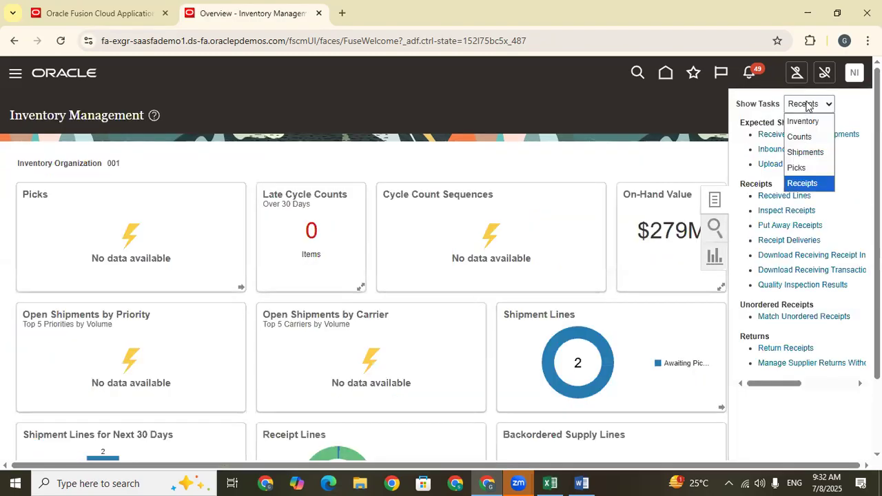
click(808, 105)
click(836, 135)
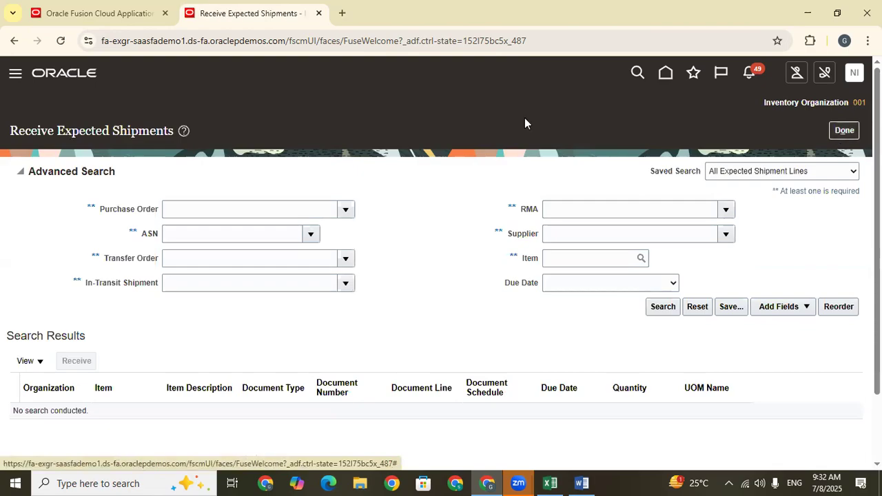
click(837, 137)
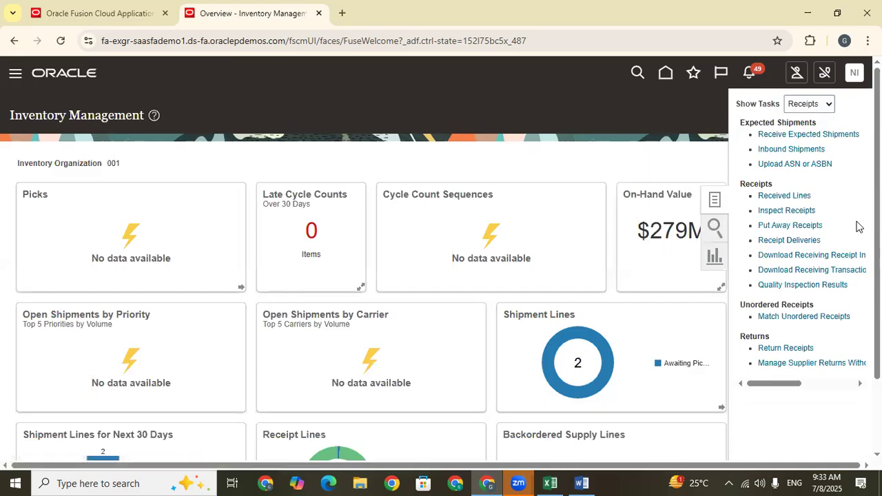
Open Put Away Receipts from the Receipts tasks and search for receipt REC-INS-001.
click(794, 226)
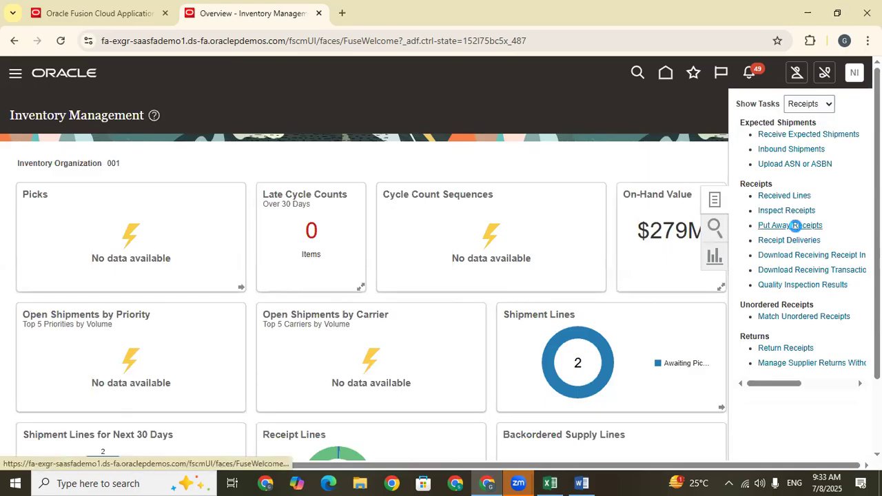
click(184, 209)
key(ctrl+v)
click(660, 308)
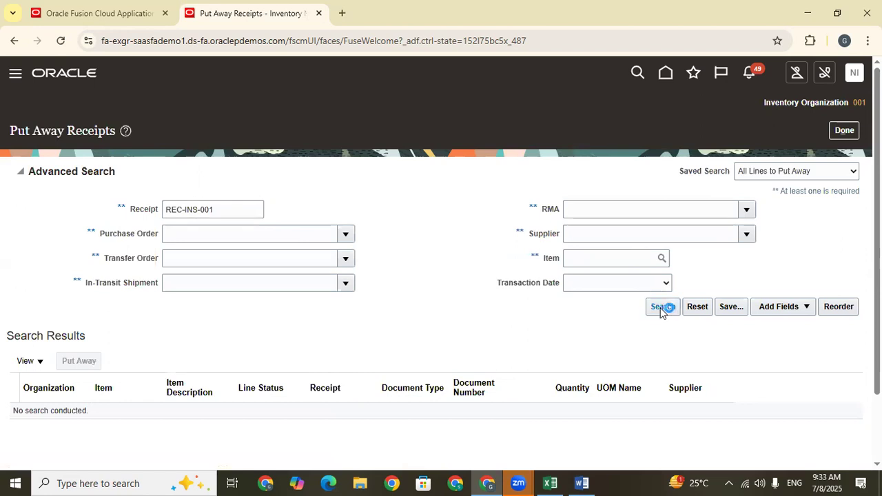
Put away the REC-INS-001 line into the Stores subinventory, submit it, acknowledge the confirmation and leave Put Away Receipts.
click(548, 284)
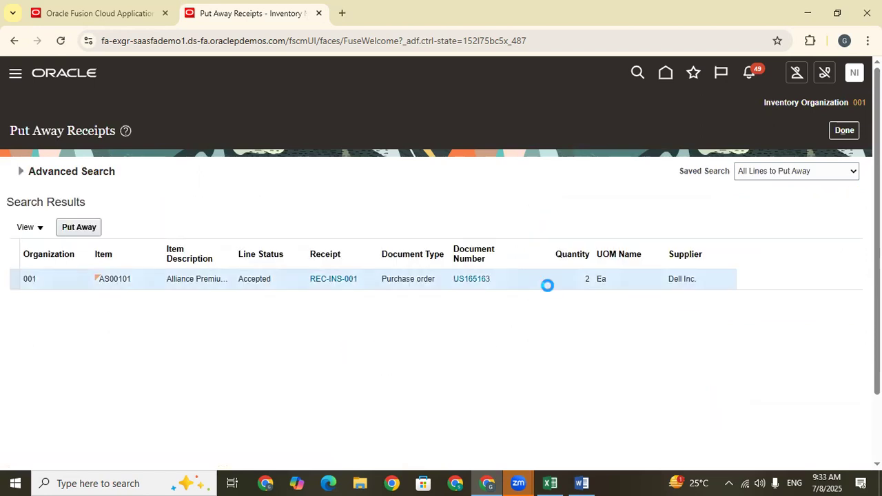
click(85, 228)
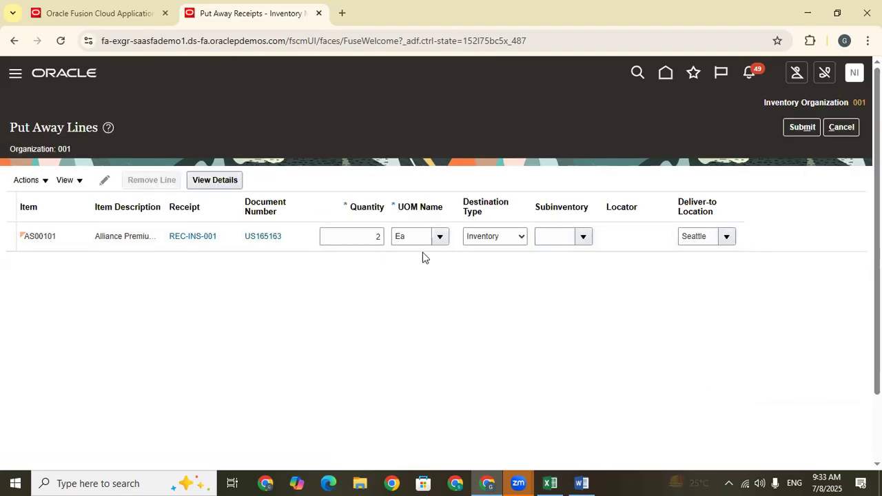
click(544, 235)
click(583, 236)
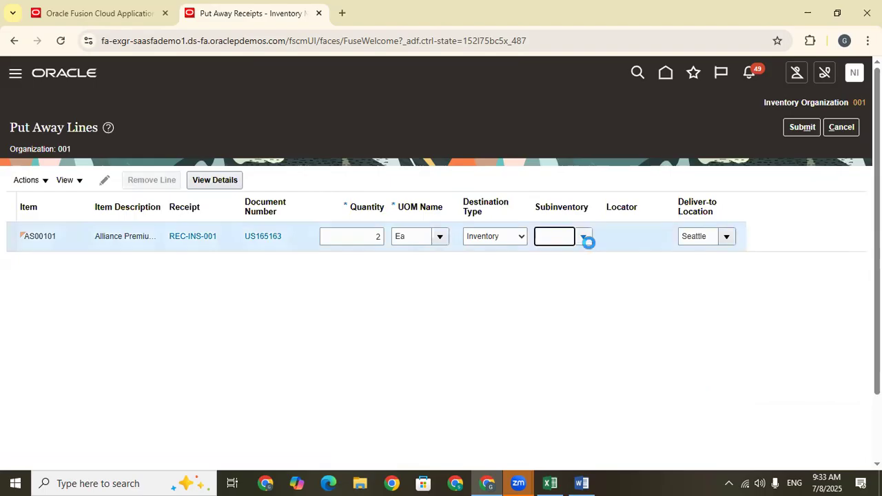
click(569, 414)
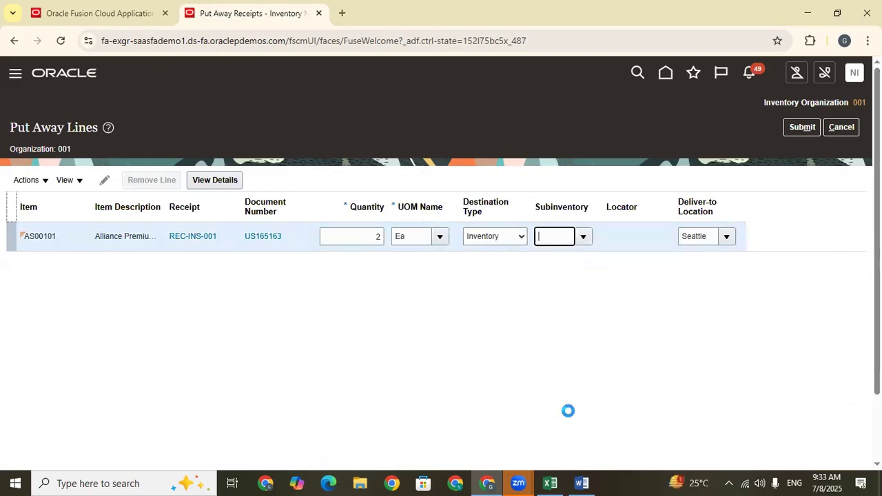
click(806, 129)
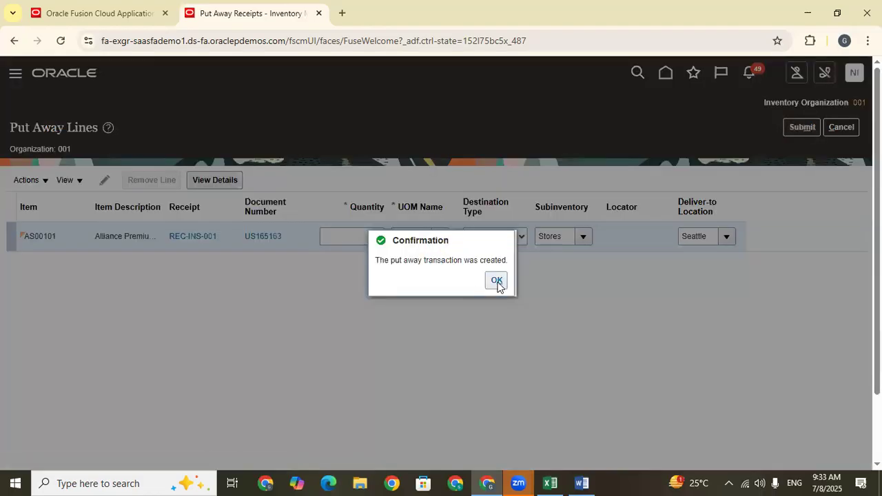
click(497, 279)
click(848, 137)
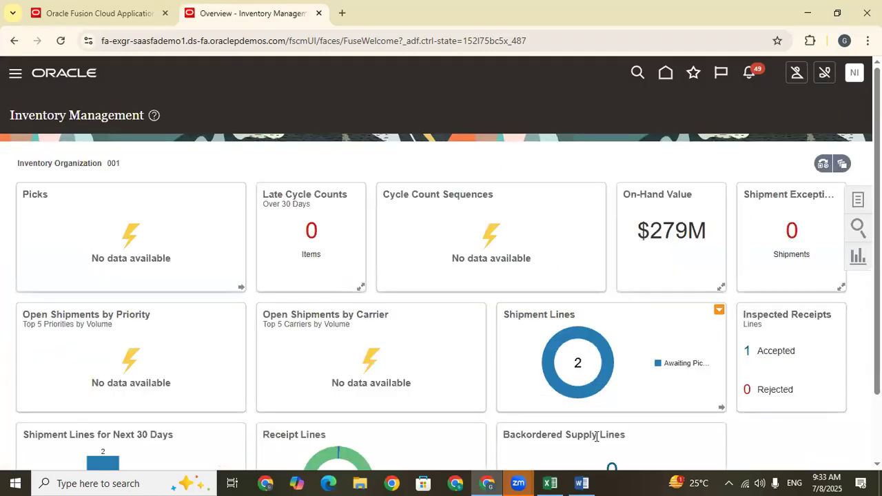
Switch to the Train Doc sheet in Excel and enter "Inspect Material" in D672 and "Put away the Process" in D673.
click(550, 483)
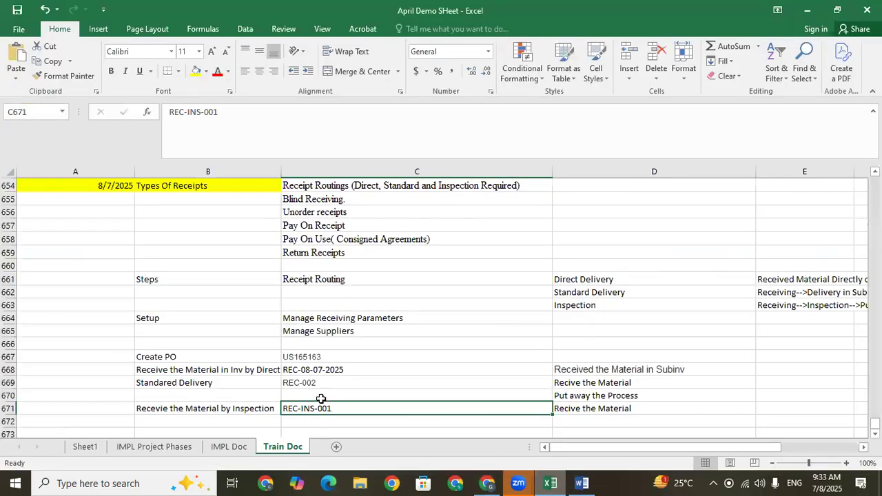
click(584, 418)
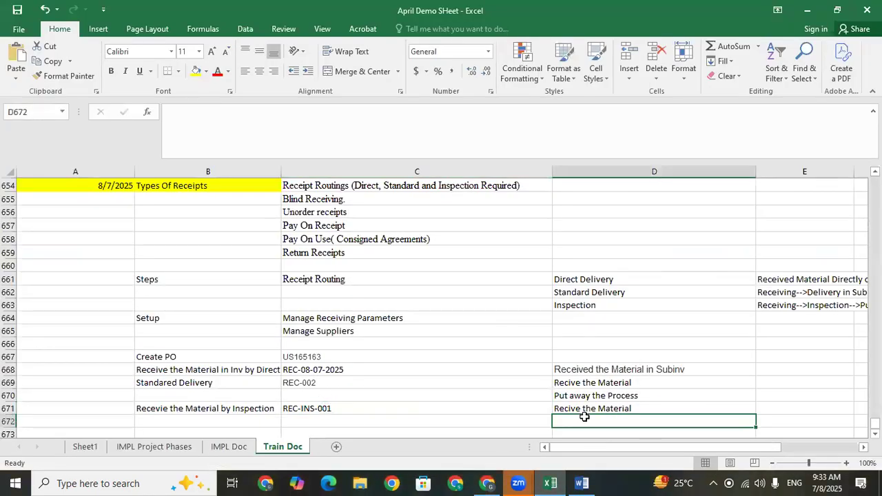
key(Caps_Lock)
text(Ins)
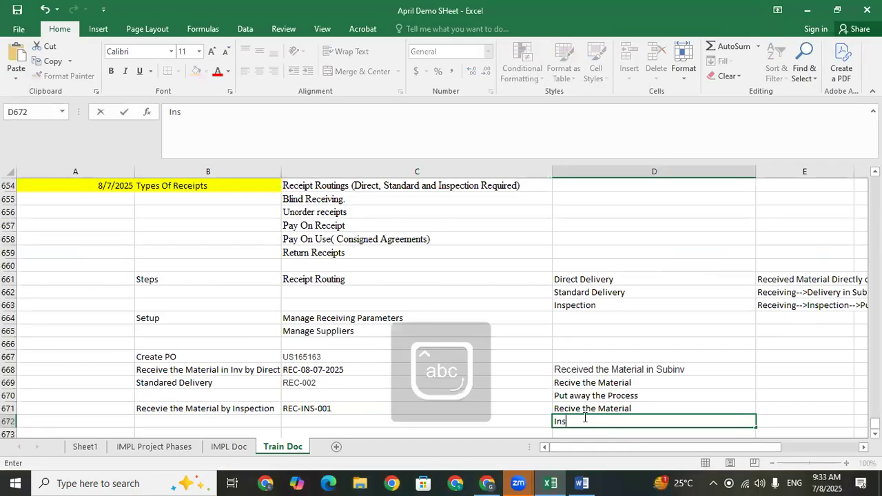
text(pect Material)
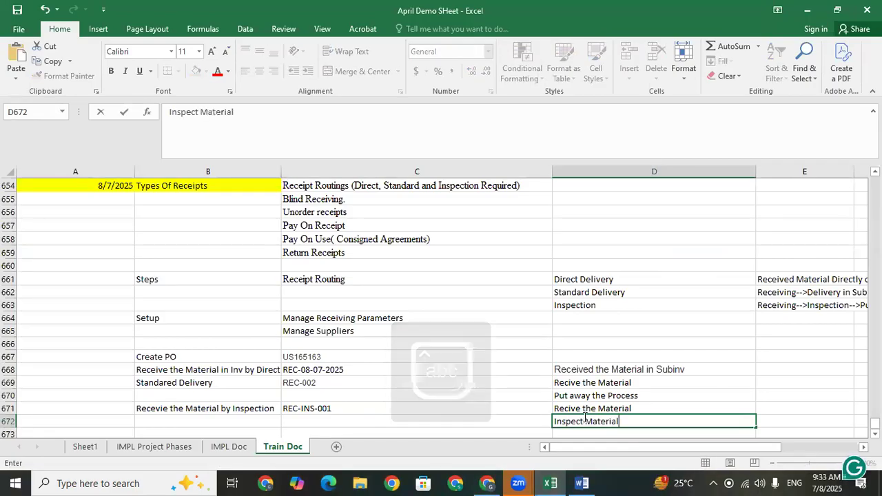
key(Return)
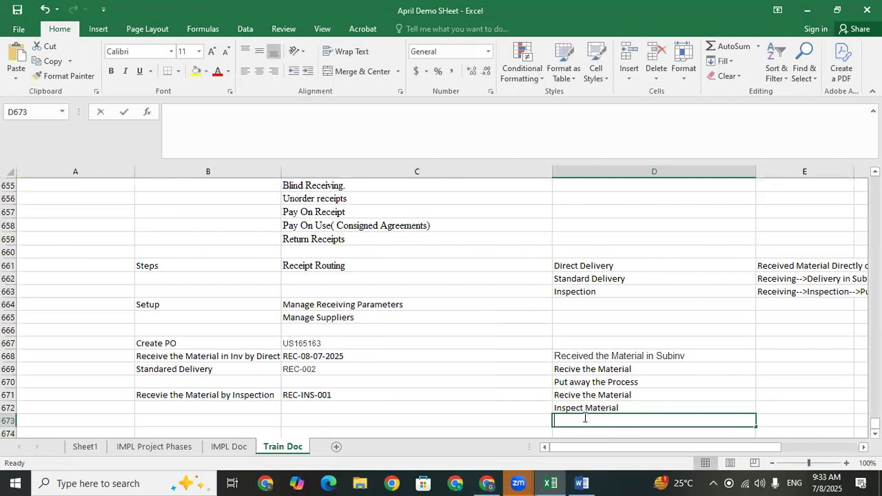
text(Put away the Process)
key(Return)
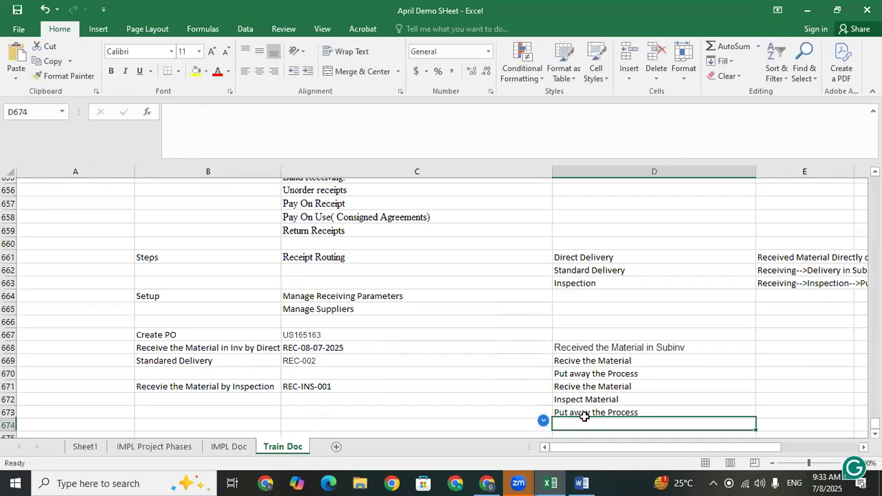
click(326, 382)
click(304, 407)
click(253, 418)
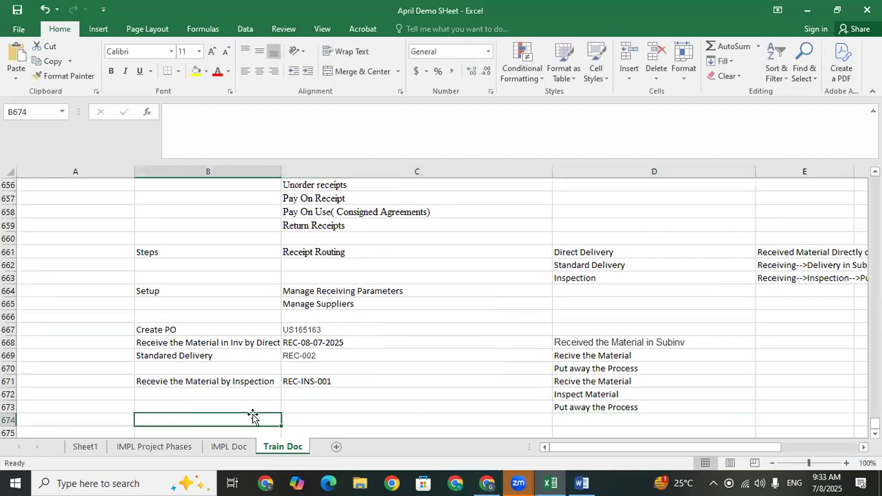
click(348, 408)
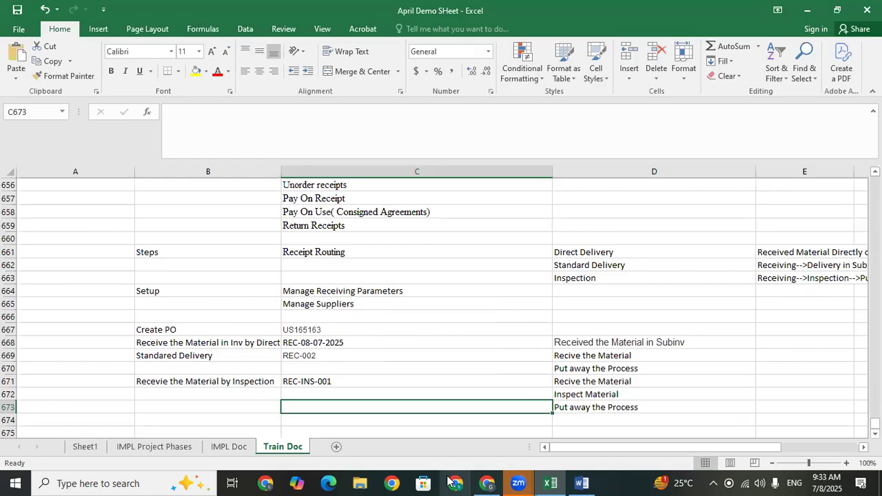
Switch back to Oracle Fusion, open Return Receipts from the Receipts tasks and search for receipt REC-INS-001.
click(552, 481)
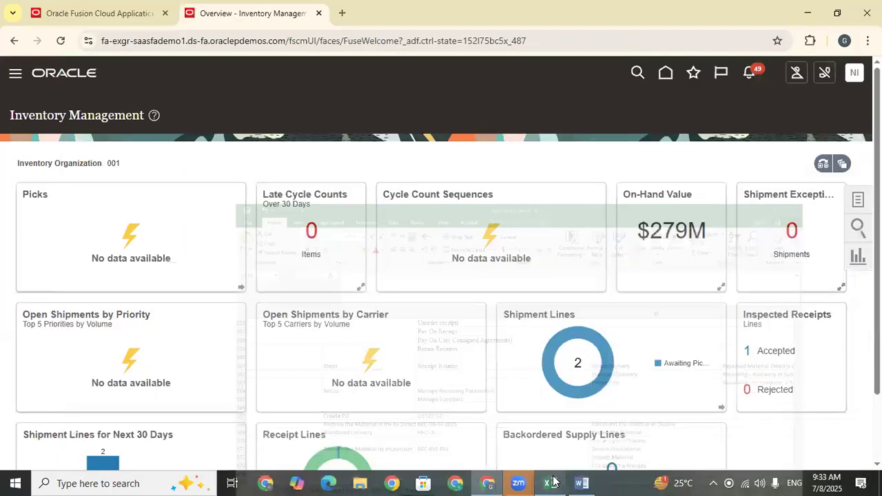
click(858, 199)
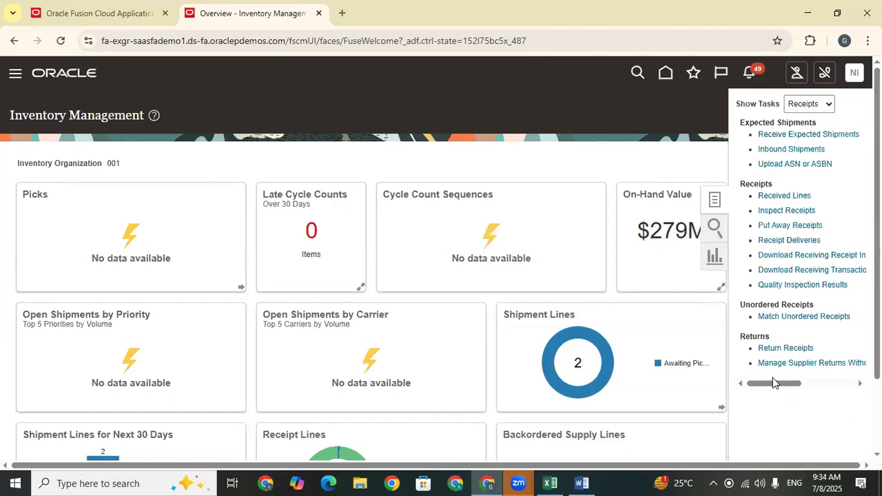
click(790, 349)
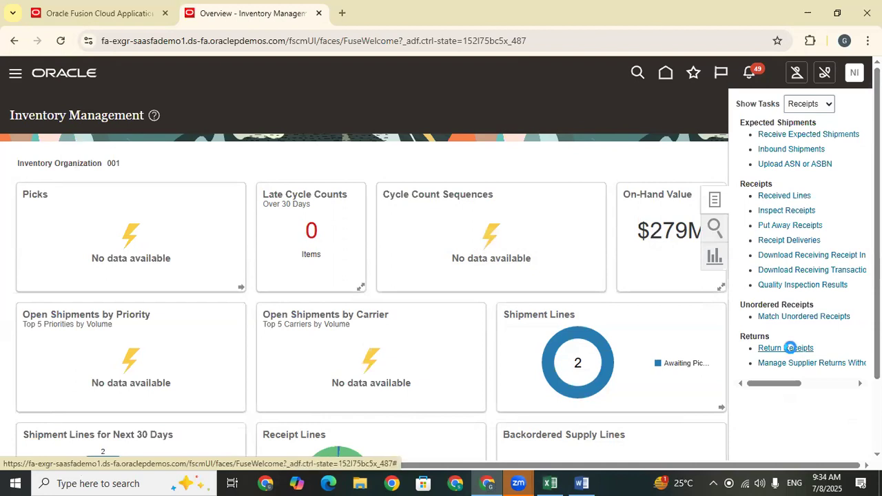
click(165, 213)
text(REC-INS-001)
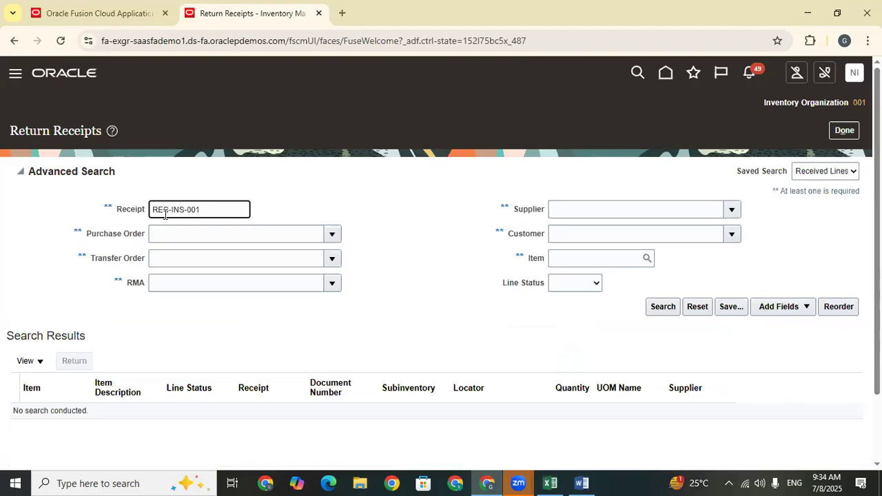
drag(202, 209, 152, 209)
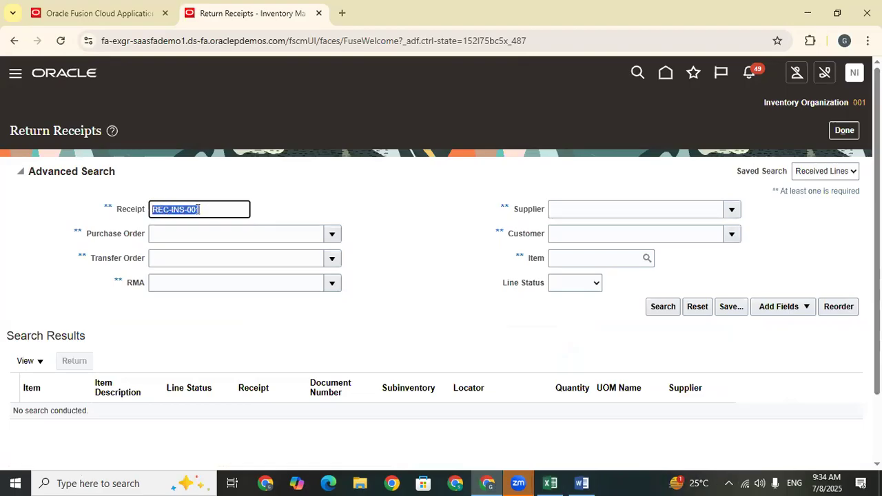
click(673, 309)
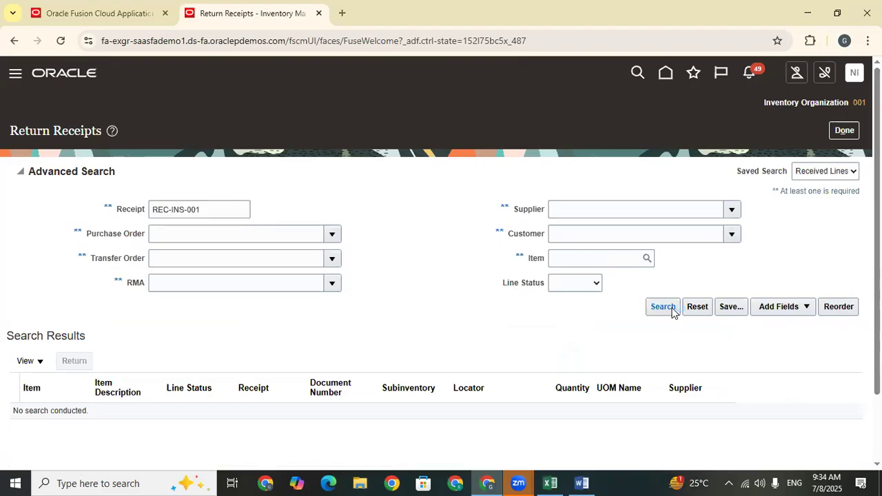
Open the delivered REC-INS-001 line for return and choose Supplier as its Return To destination.
click(465, 284)
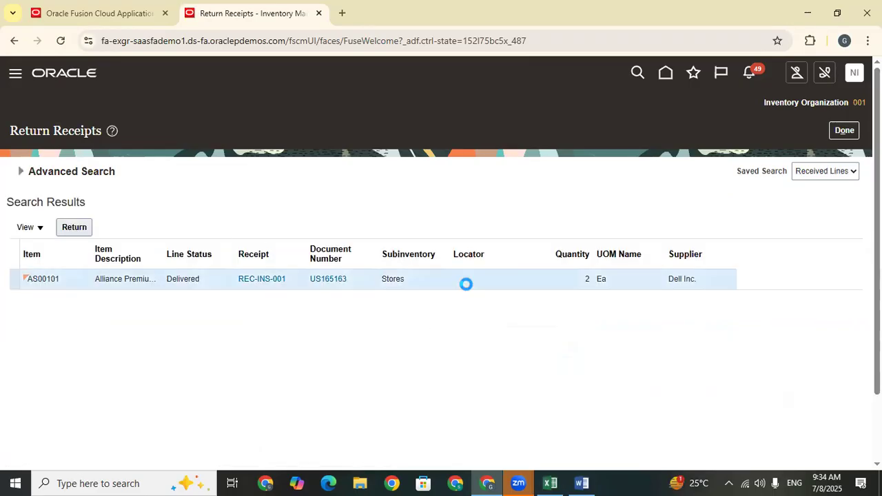
click(75, 228)
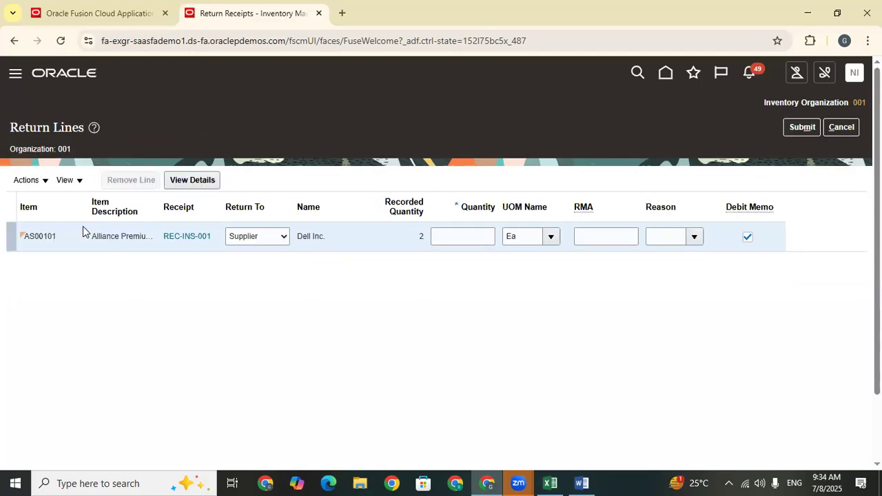
click(260, 236)
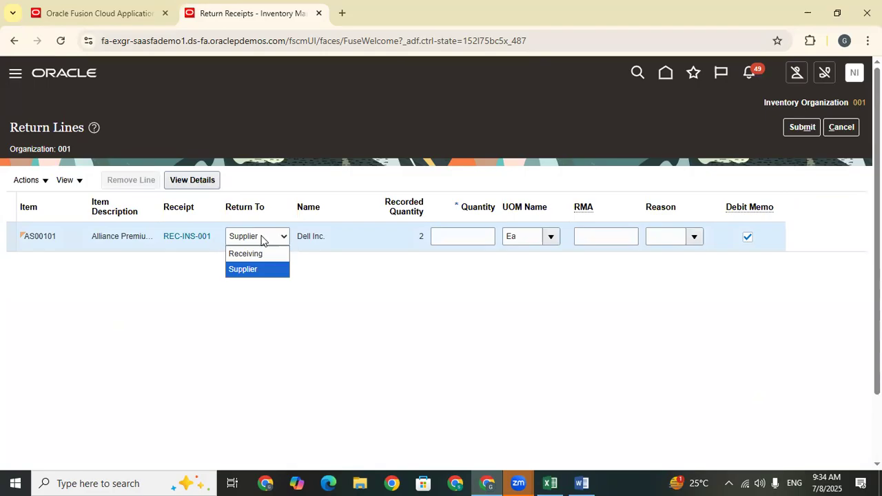
click(263, 272)
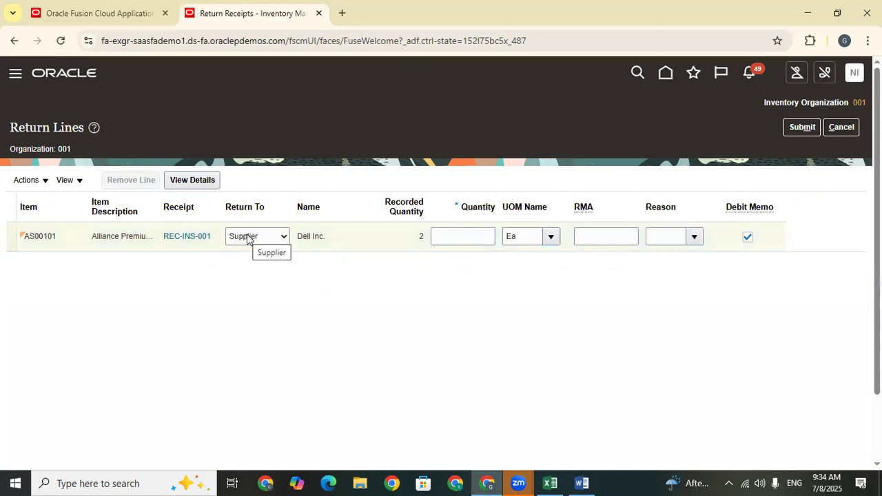
click(473, 237)
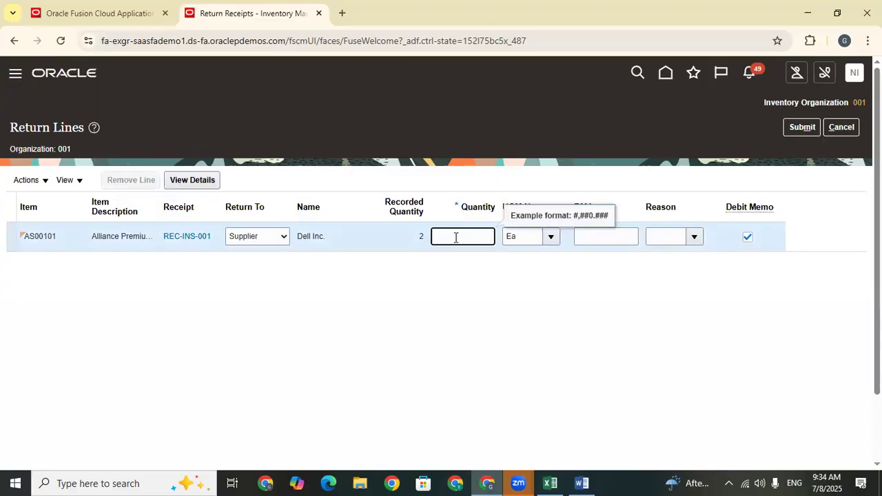
click(526, 296)
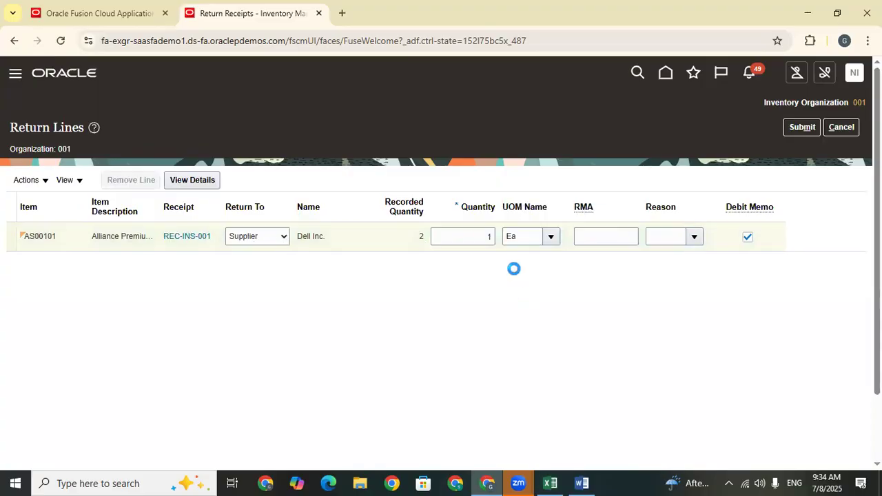
click(624, 283)
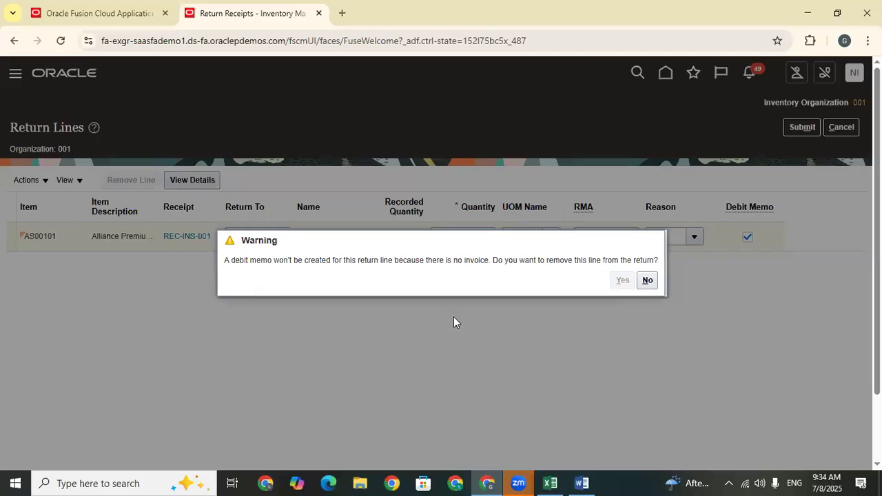
click(845, 130)
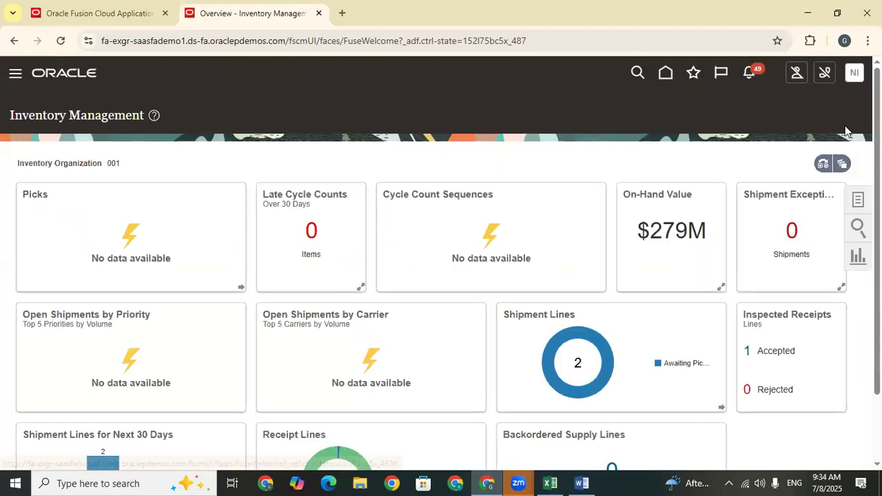
Reopen Return Receipts from the Receipts tasks and search for receipt REC-INS-001.
click(858, 204)
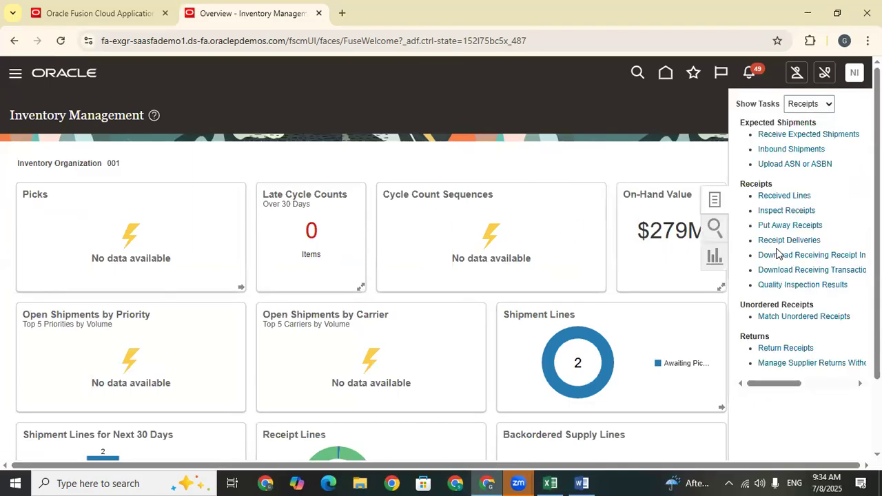
click(779, 348)
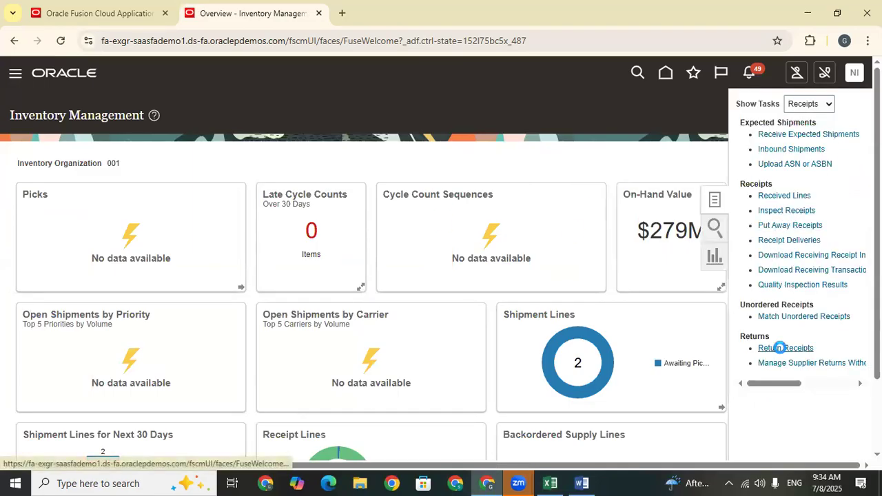
click(207, 209)
text(REC-INS-001)
click(662, 308)
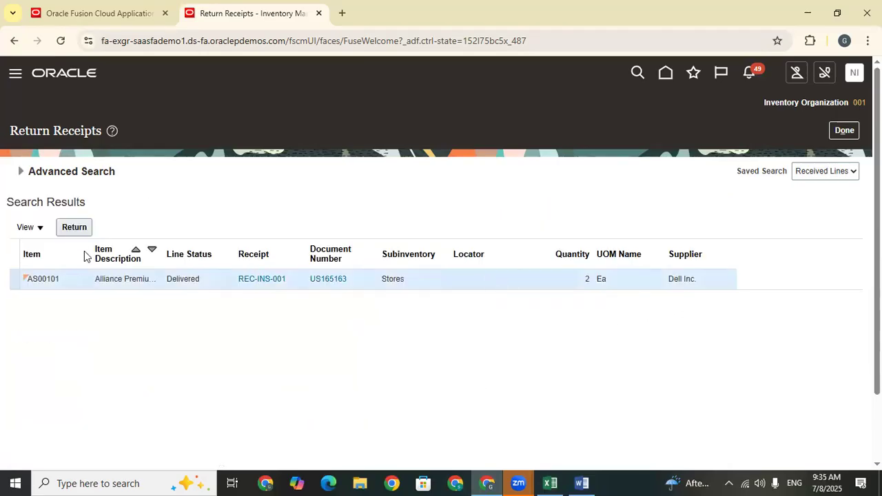
Open the REC-INS-001 line for return, enter quantity 1 and decline removing the line over the missing debit memo.
click(82, 233)
click(477, 237)
text(1)
click(535, 330)
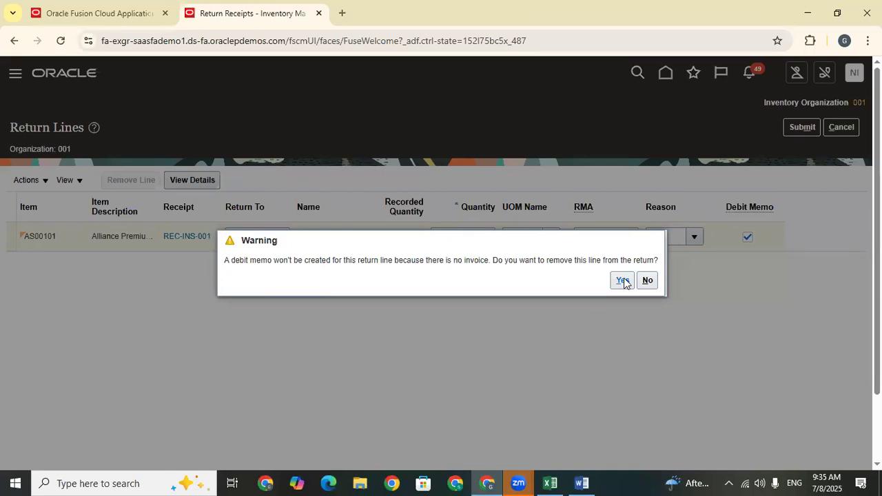
click(648, 280)
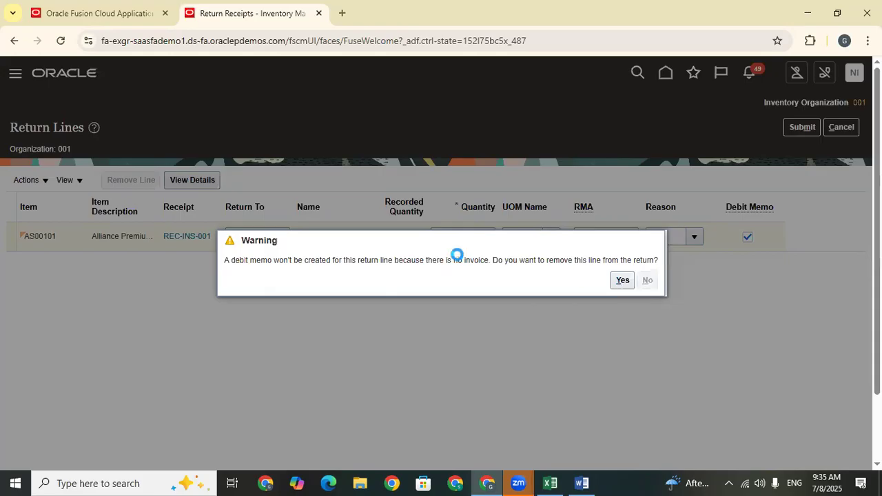
Set the return quantity to 2, submit the return to the supplier, acknowledge the confirmation and leave Return Receipts.
click(481, 237)
double_click(483, 234)
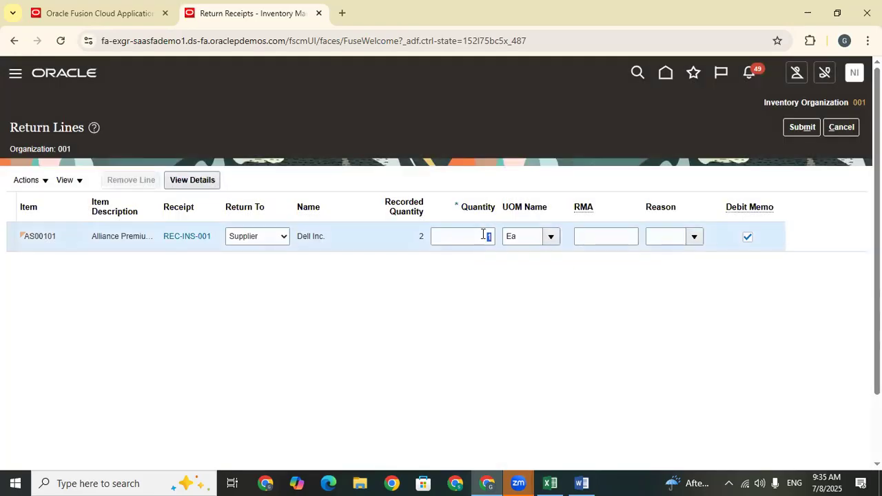
key(BackSpace)
text(2)
click(519, 307)
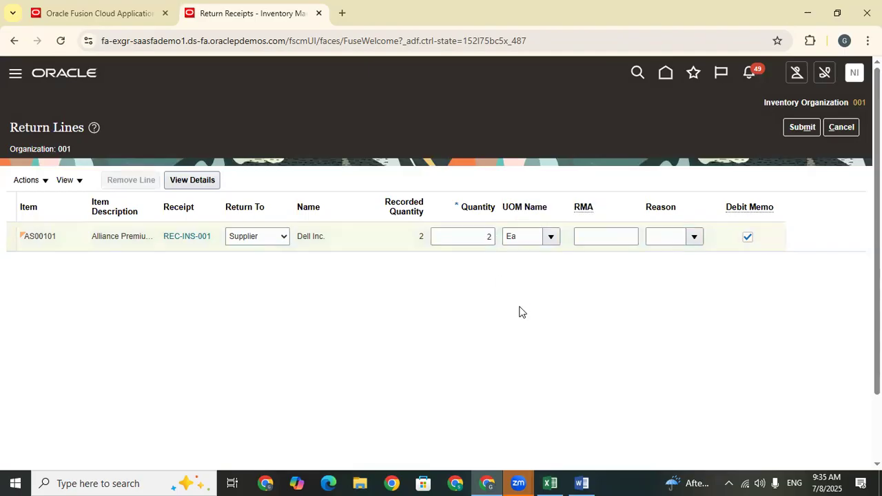
click(799, 127)
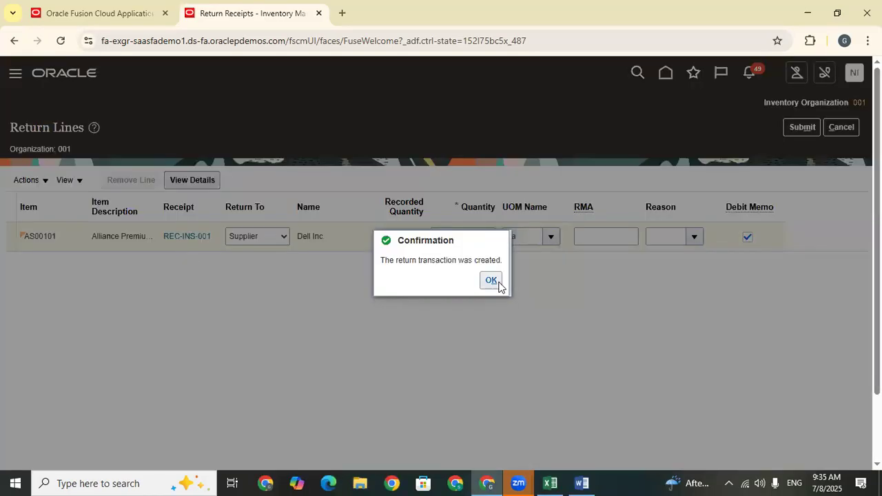
click(492, 279)
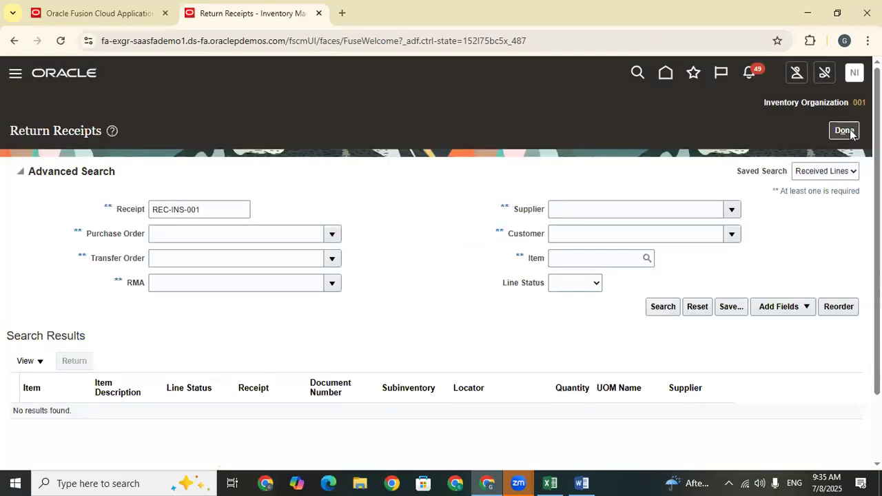
click(849, 132)
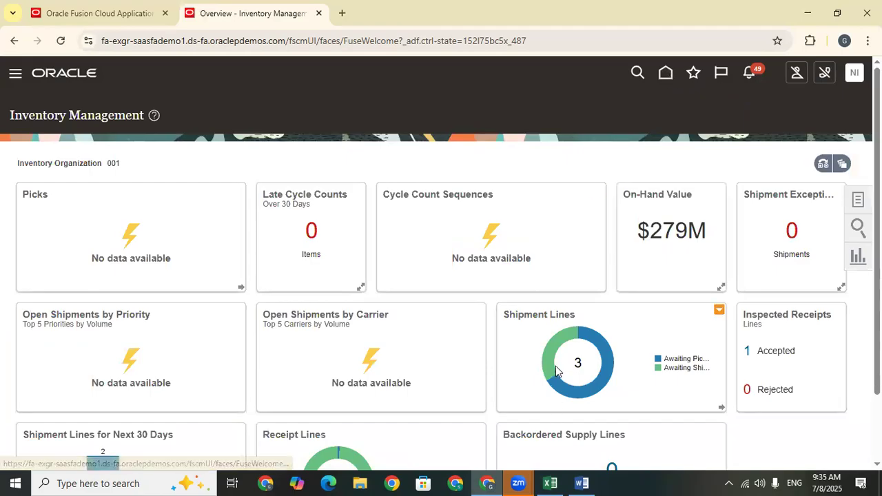
Return to the home page and open the Purchase Orders work area under Procurement.
click(663, 74)
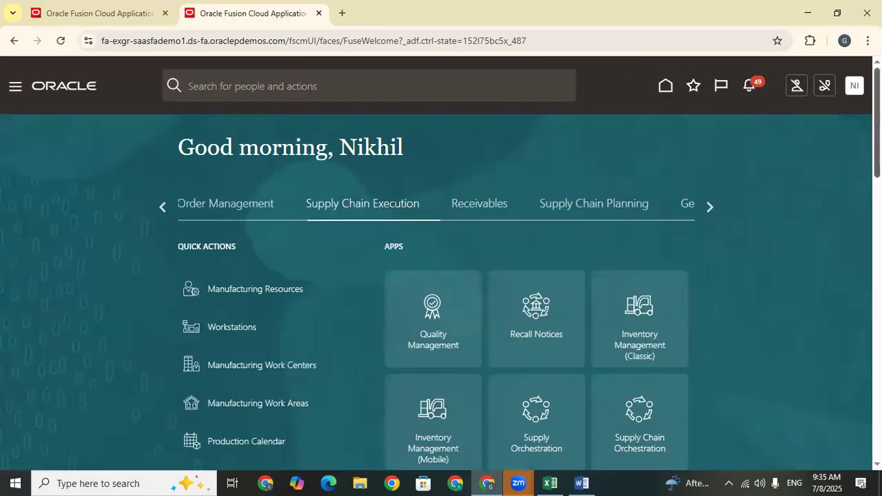
scroll(225, 148, down, 1)
click(163, 115)
click(163, 115)
click(162, 115)
click(161, 115)
click(162, 117)
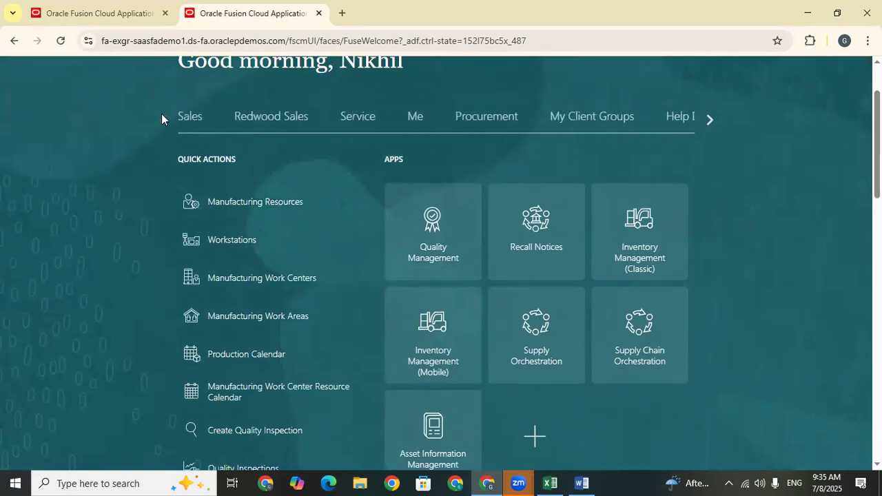
click(495, 124)
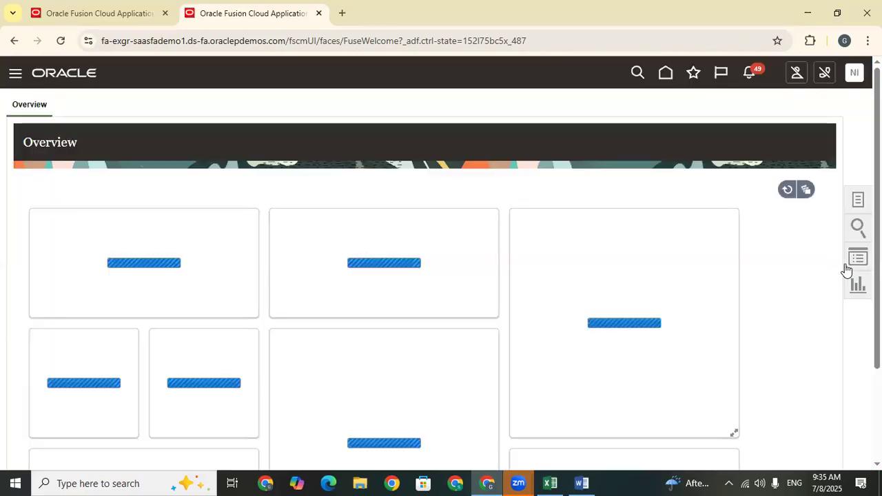
Switch to the Train Doc sheet in Excel and copy "Return Receipts" from C659 into B674.
click(549, 482)
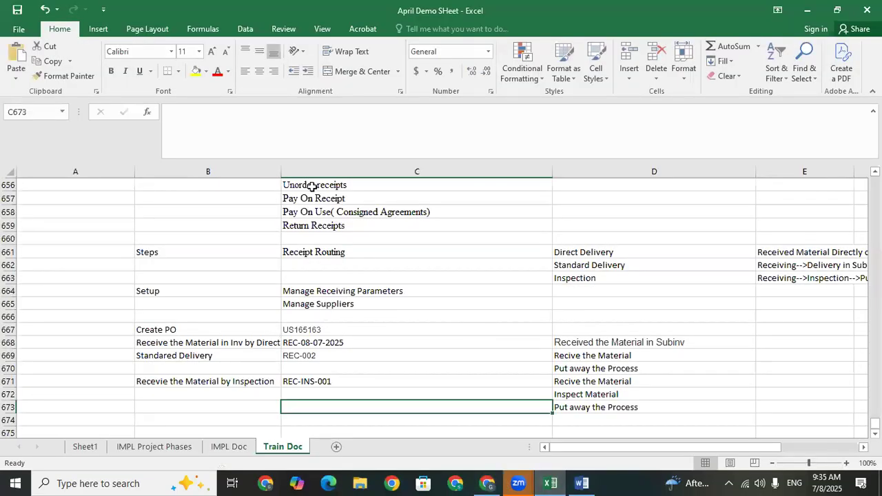
click(303, 225)
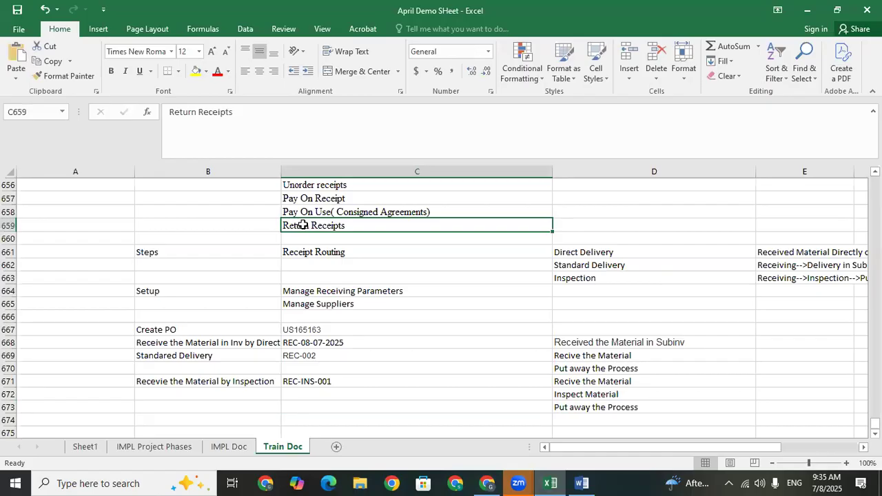
key(ctrl+c)
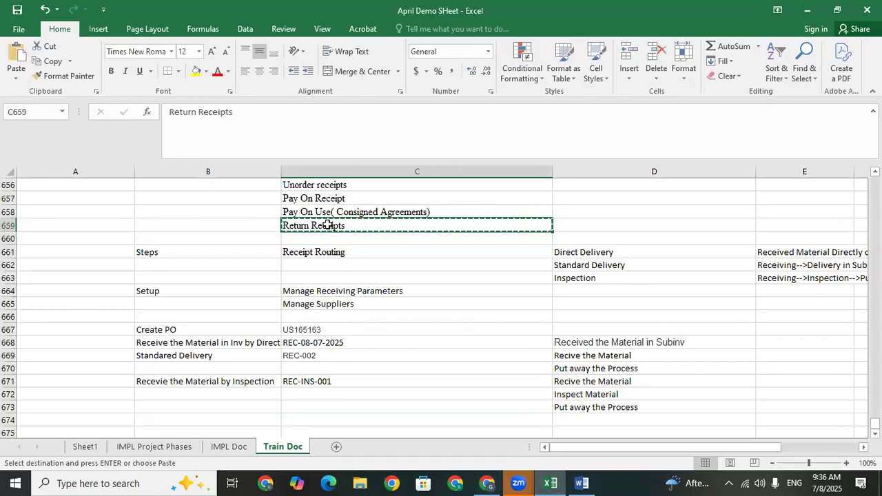
click(201, 398)
click(196, 419)
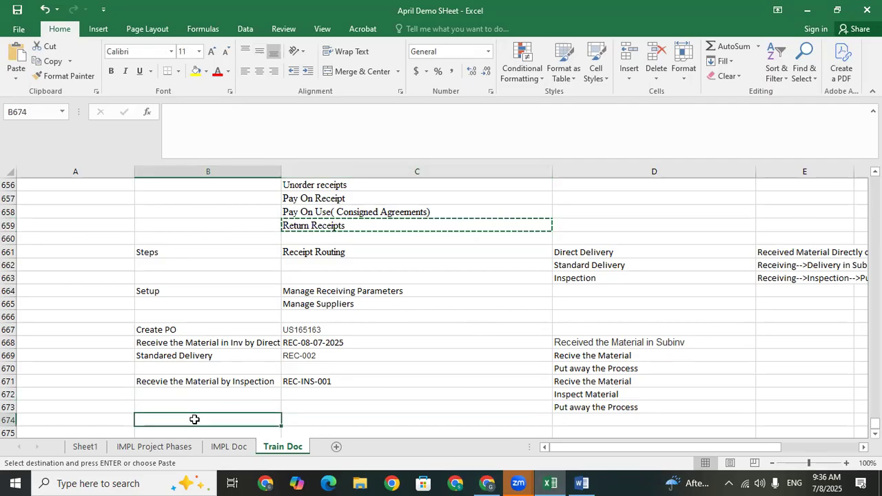
key(ctrl+v)
click(351, 425)
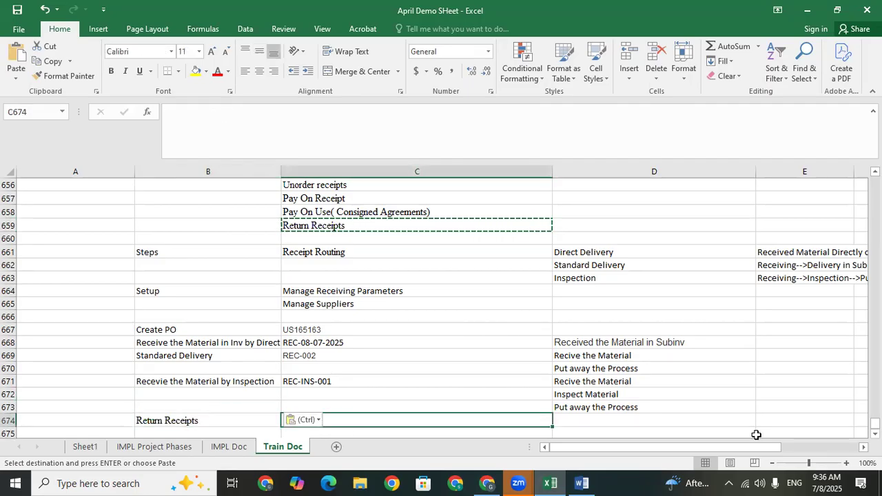
Switch back to Oracle Fusion and open Manage Orders from the Purchase Orders tasks.
click(518, 481)
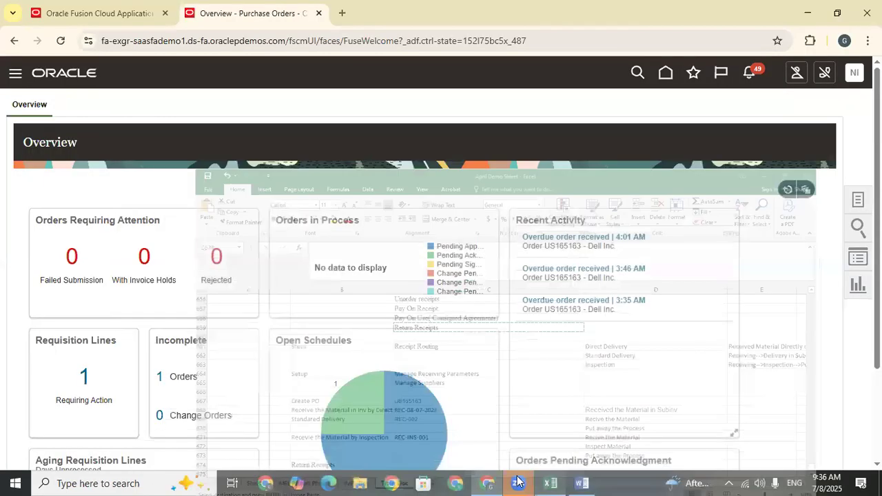
click(855, 199)
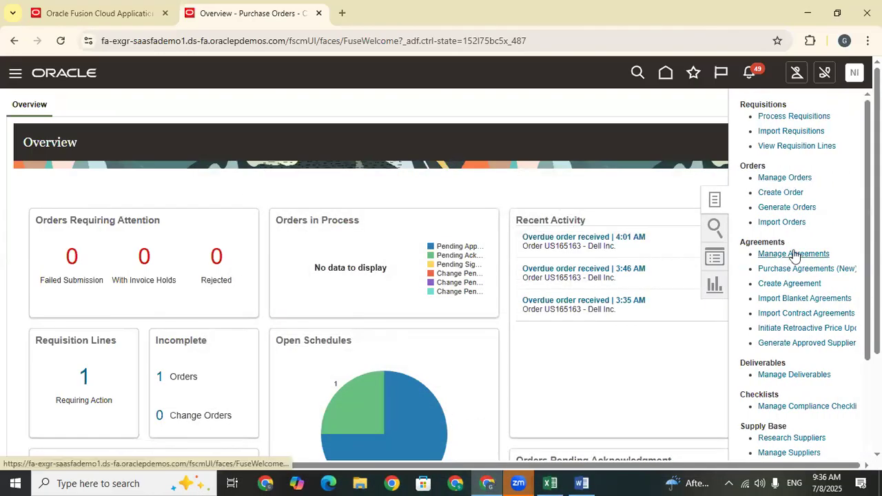
click(789, 179)
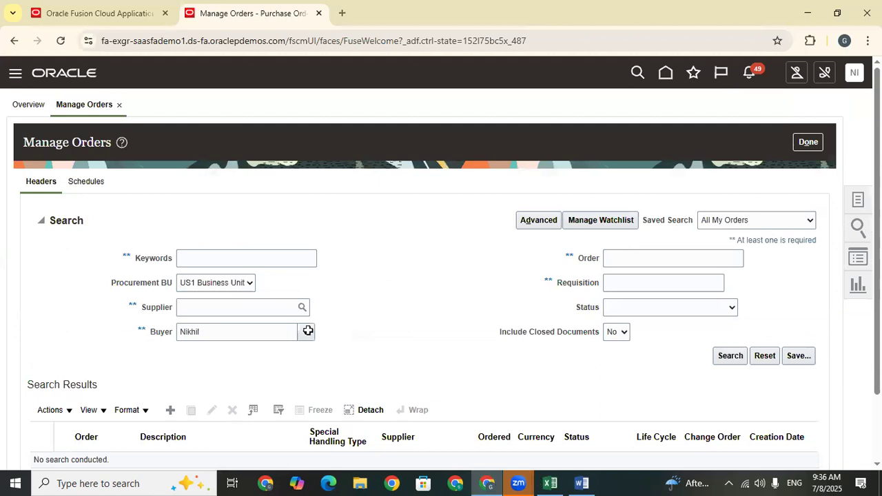
Copy the purchase order number from C667 in Excel into the Order search criterion, clear the Buyer and run the search.
key(alt+Tab)
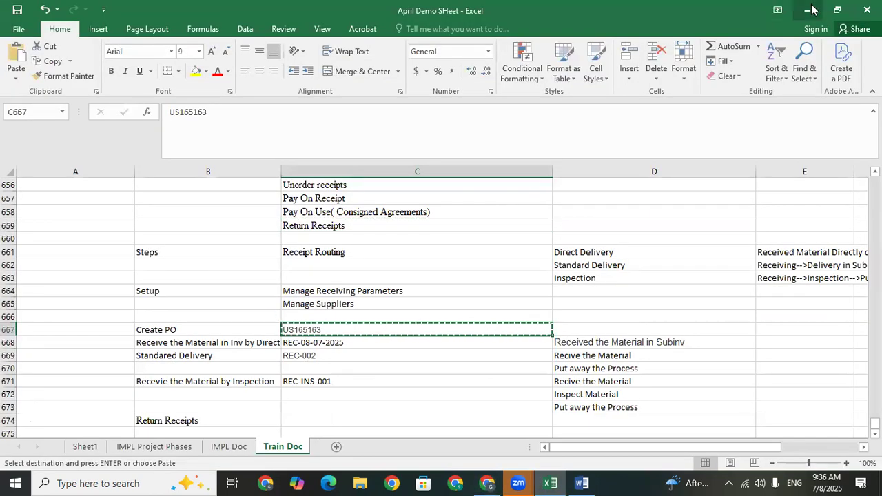
click(808, 10)
key(ctrl+v)
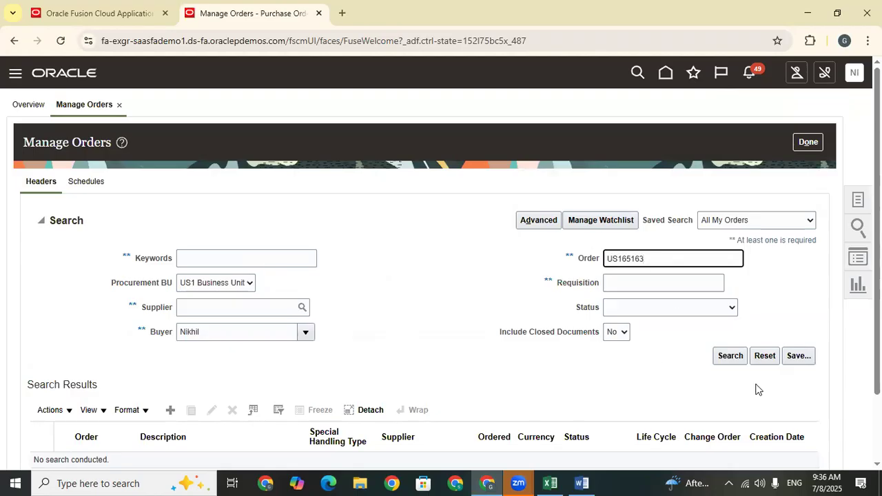
drag(227, 332, 112, 348)
key(BackSpace)
click(731, 356)
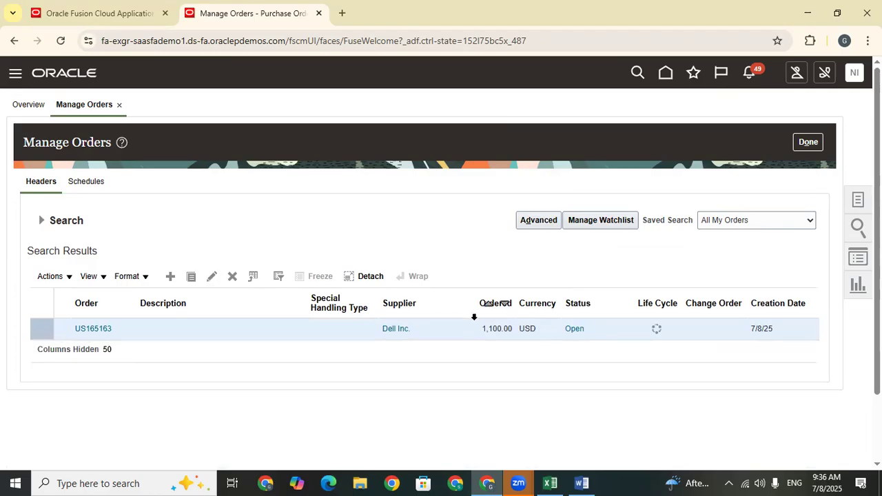
Open the purchase order's life cycle and check the returned, received and delivered amounts of its receipts, especially REC-INS-001.
click(88, 334)
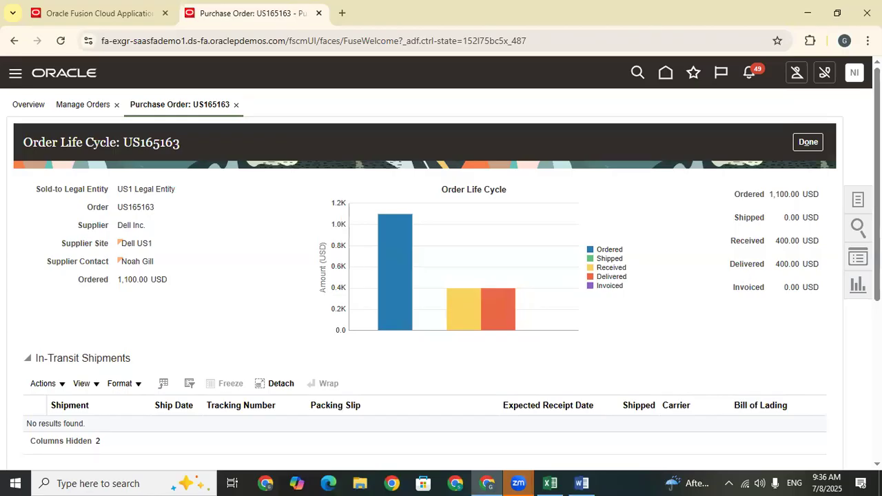
scroll(743, 271, down, 5)
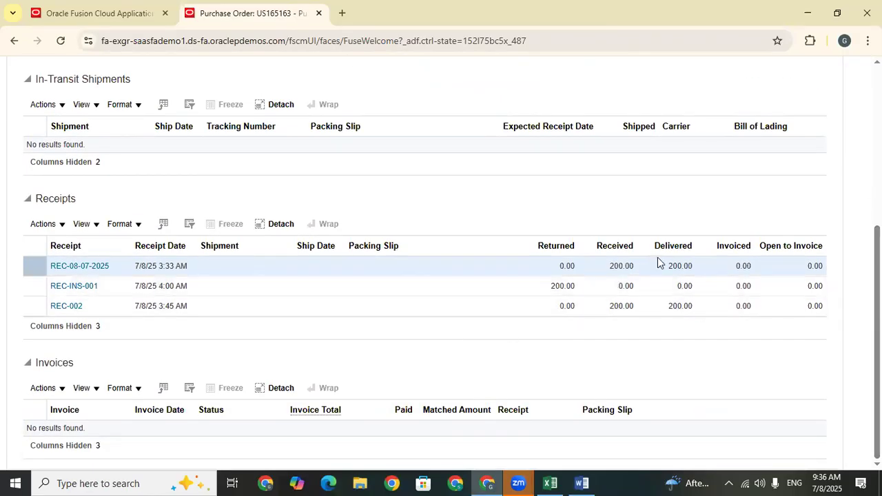
click(527, 283)
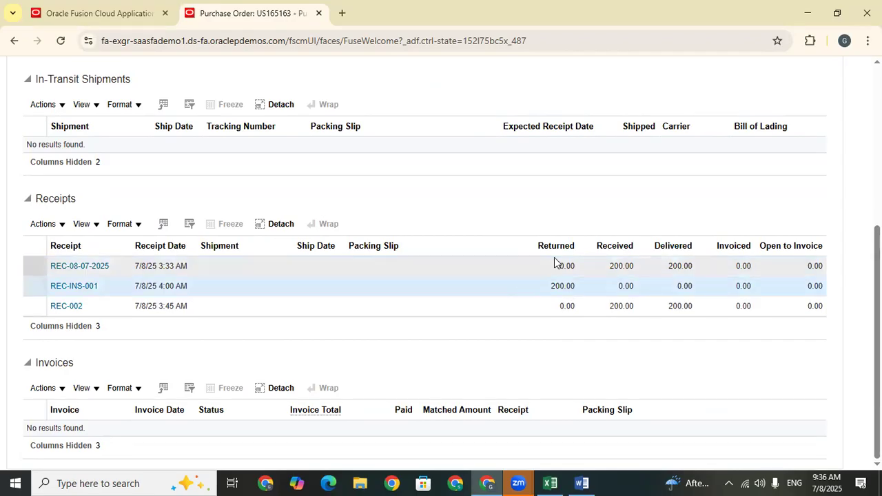
double_click(559, 286)
click(646, 269)
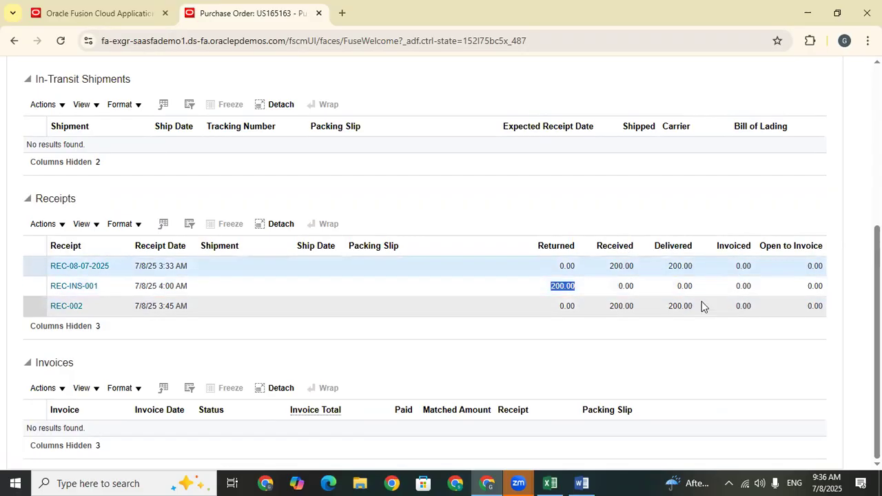
click(474, 363)
Open receipt REC-INS-001's transaction history, fully show its Receive and Accept transactions, and widen the Transaction Type column.
click(77, 285)
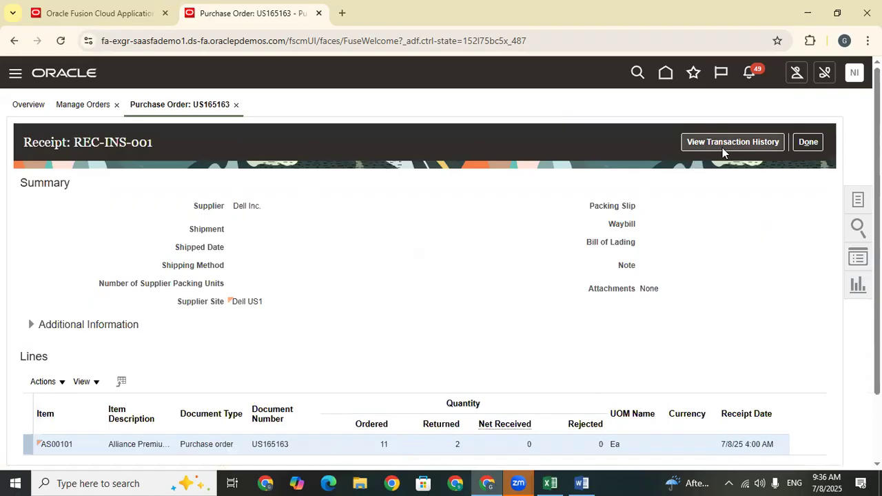
click(722, 145)
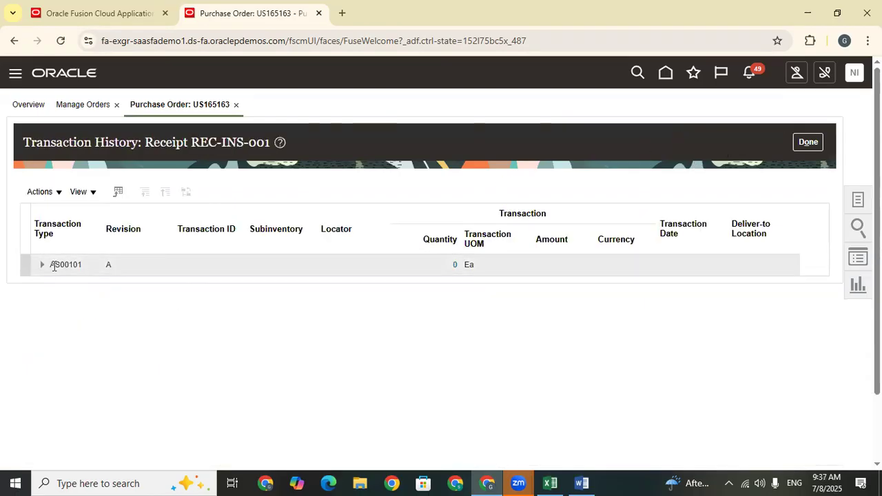
click(43, 269)
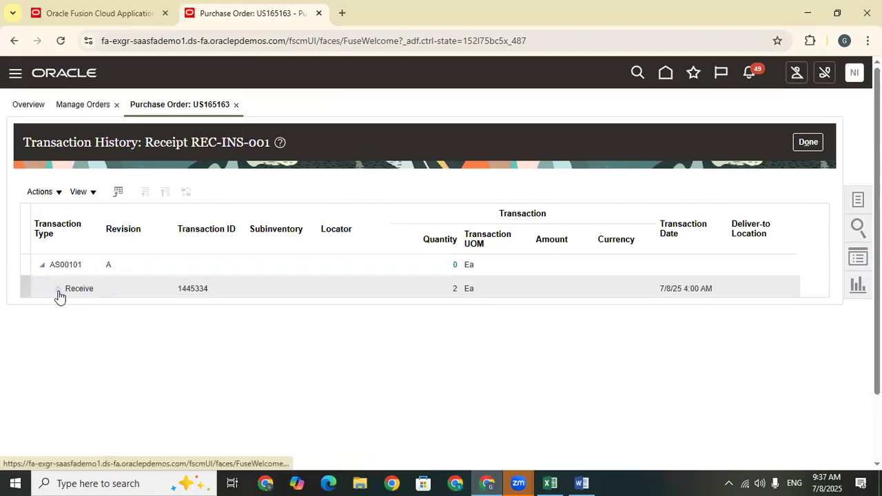
click(58, 290)
click(71, 310)
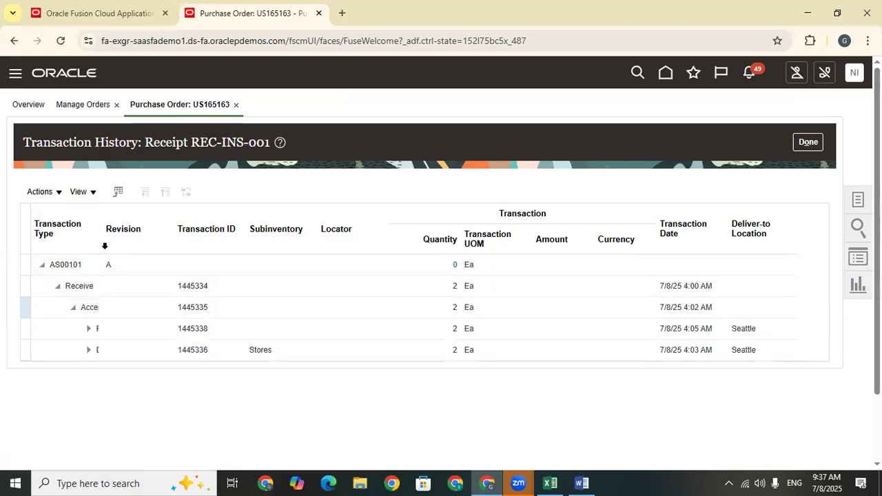
drag(103, 226, 157, 227)
Check the quantities of the Return to supplier and Deliver transactions, then close the transaction history.
click(166, 329)
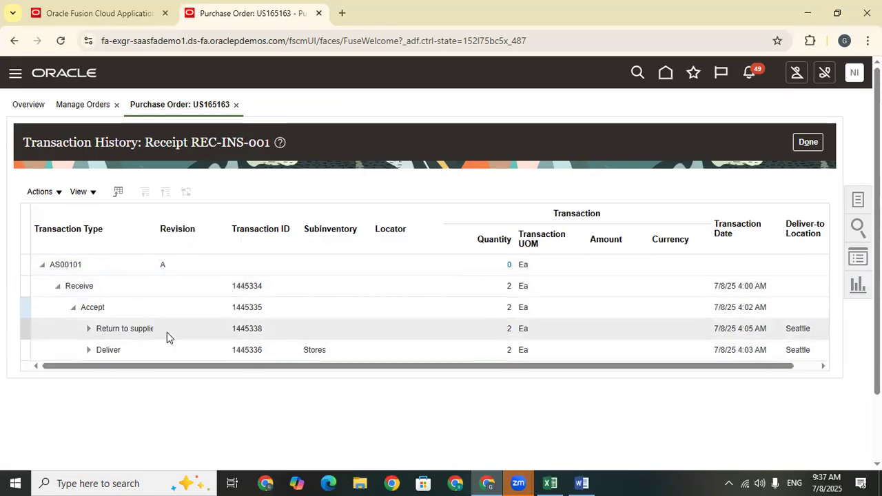
double_click(503, 334)
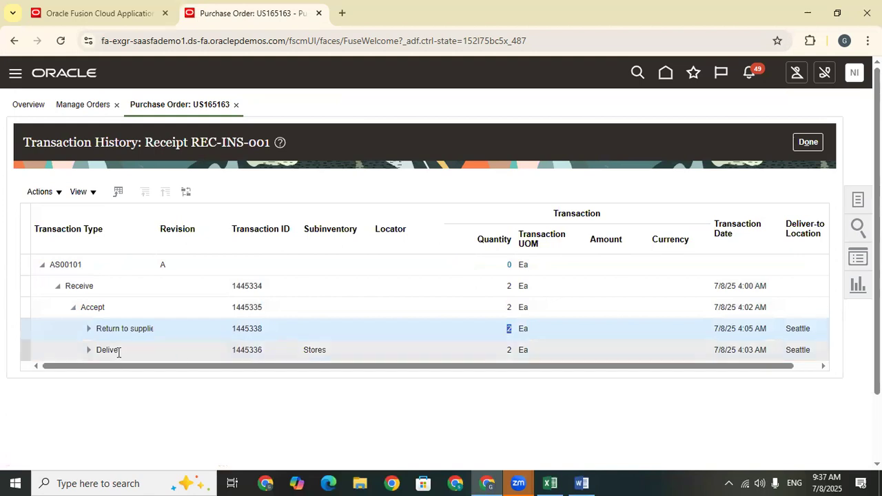
click(509, 348)
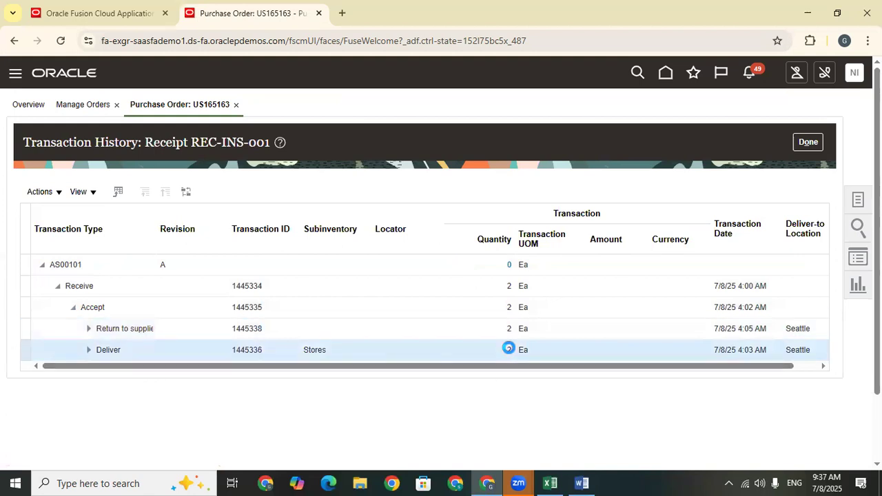
click(808, 142)
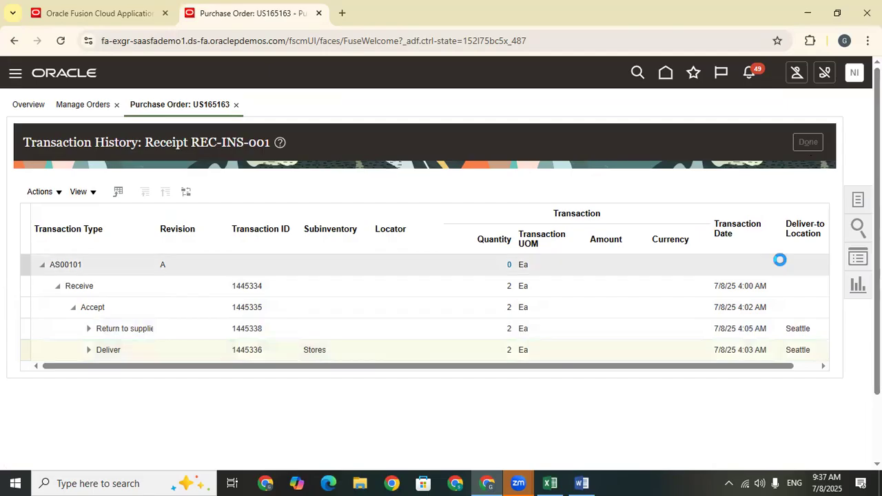
click(818, 141)
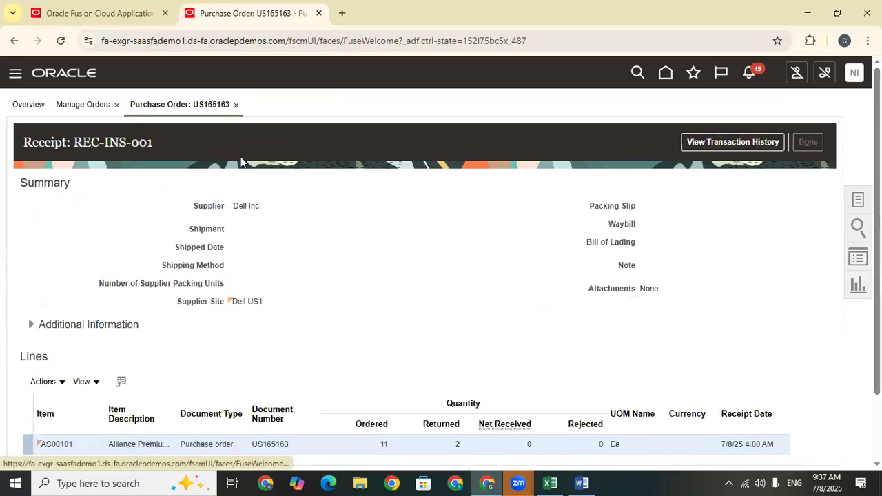
Switch to the Train Doc sheet in Excel and copy "Blind Receiving." from C655 into B675.
click(562, 482)
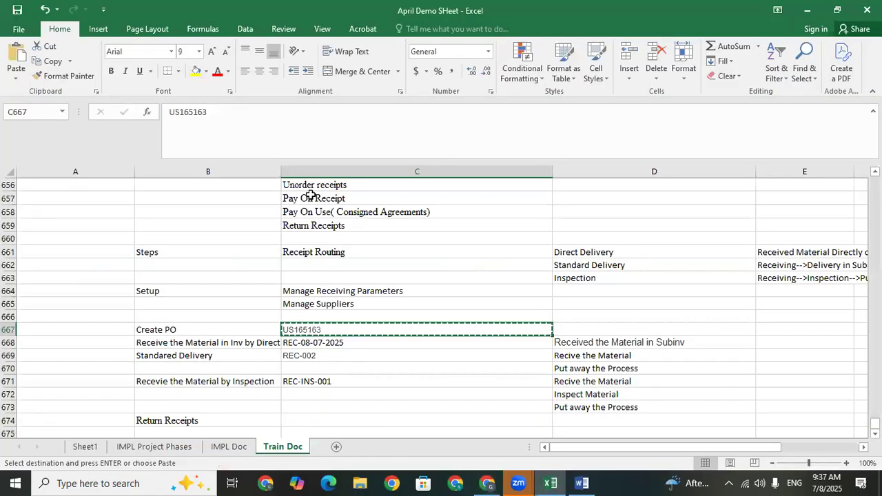
click(309, 188)
key(Up)
key(Up)
key(Up)
key(Down)
key(Down)
key(Down)
key(Down)
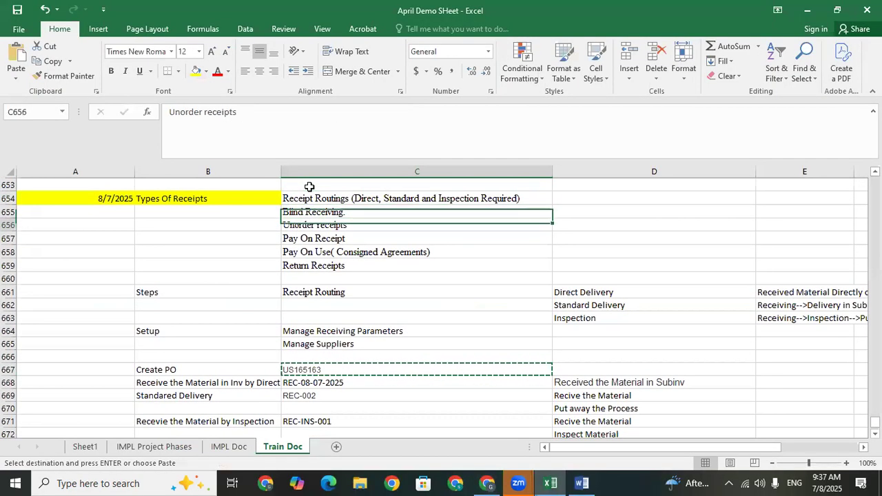
key(Up)
key(Up)
key(Down)
key(Down)
key(Up)
key(Up)
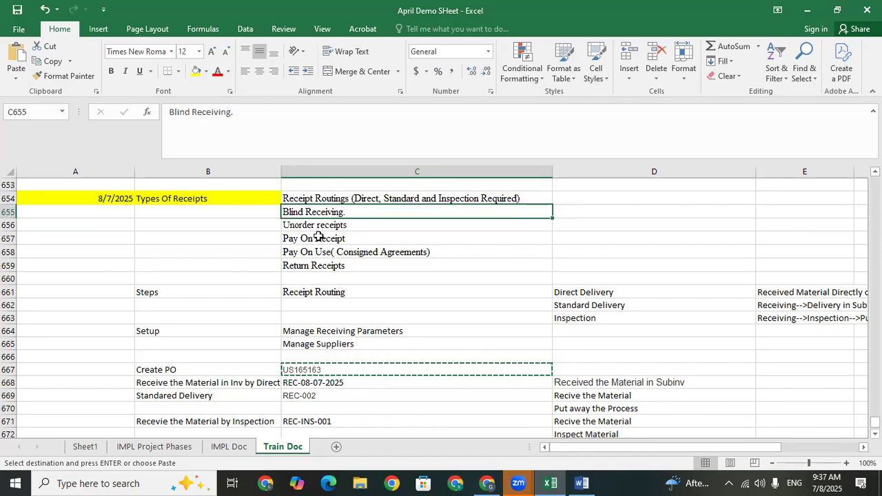
key(ctrl+c)
click(182, 372)
key(Down)
key(Down)
key(Down)
key(Down)
key(Down)
key(Down)
key(Down)
key(Down)
key(Down)
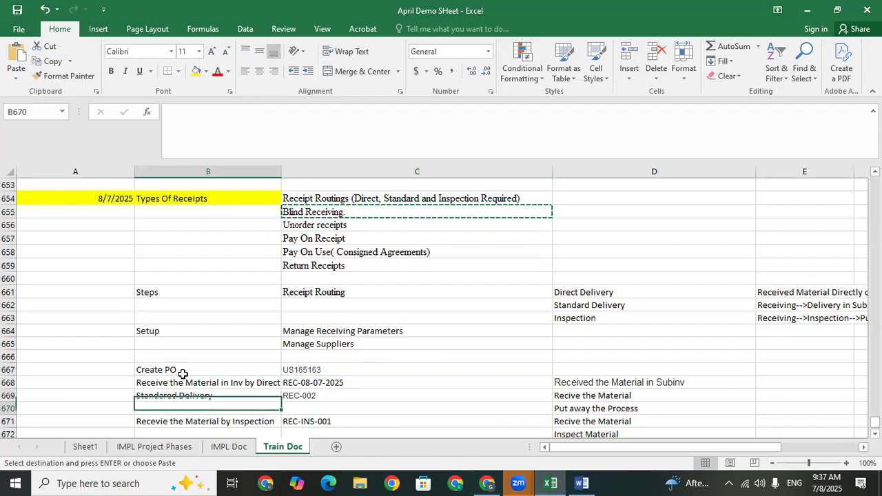
key(Up)
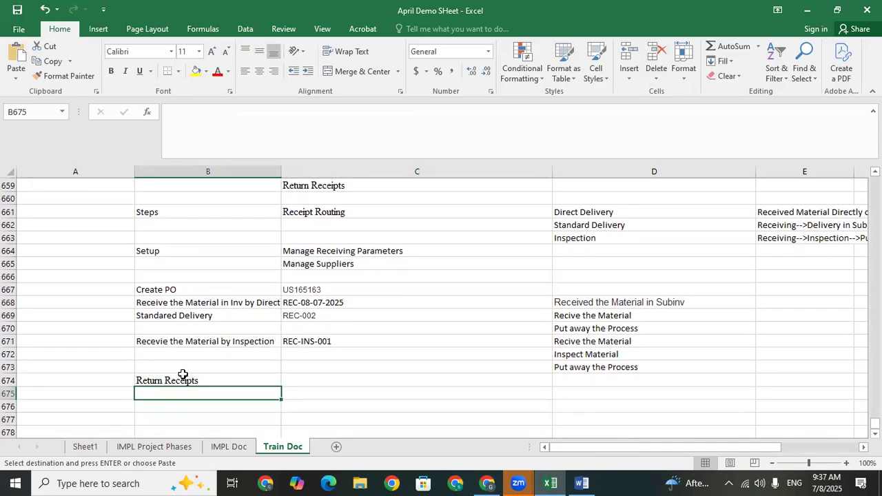
key(ctrl+v)
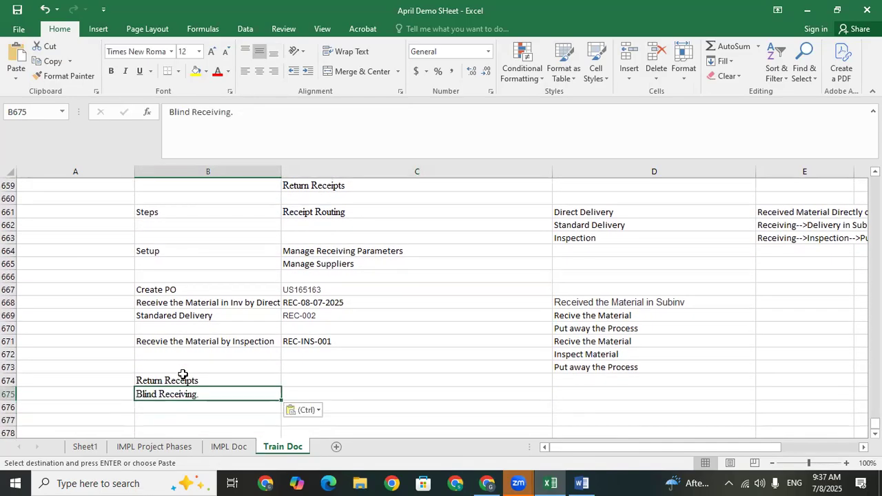
Switch back to Oracle Fusion, close the receipt and open Receive Expected Shipments from Inventory Management under Supply Chain Execution.
click(487, 483)
click(810, 142)
click(667, 74)
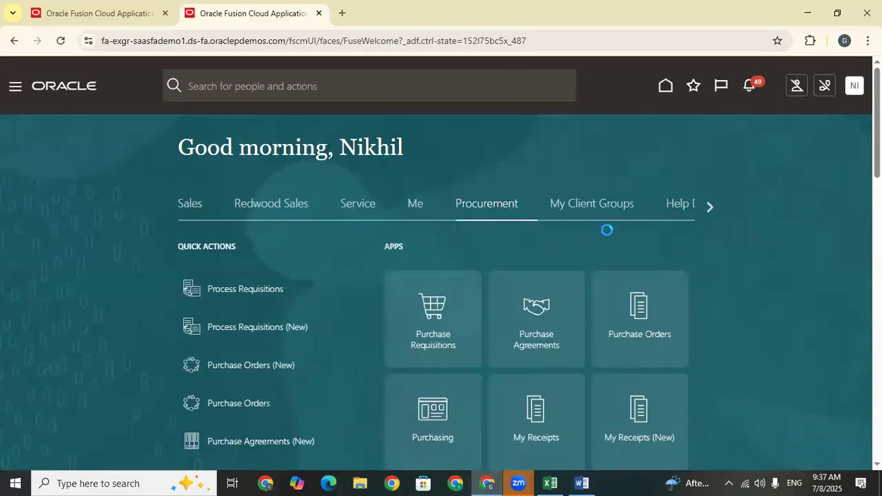
click(708, 203)
click(710, 202)
click(710, 203)
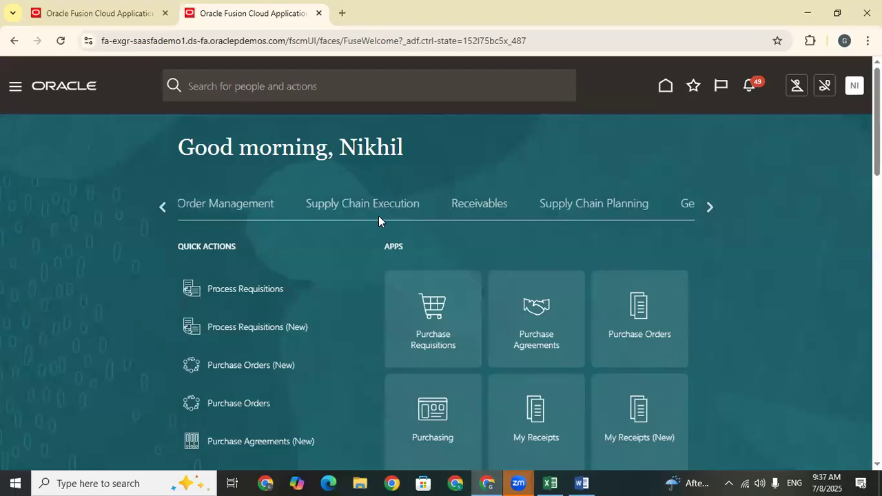
click(380, 216)
scroll(380, 216, down, 1)
click(650, 223)
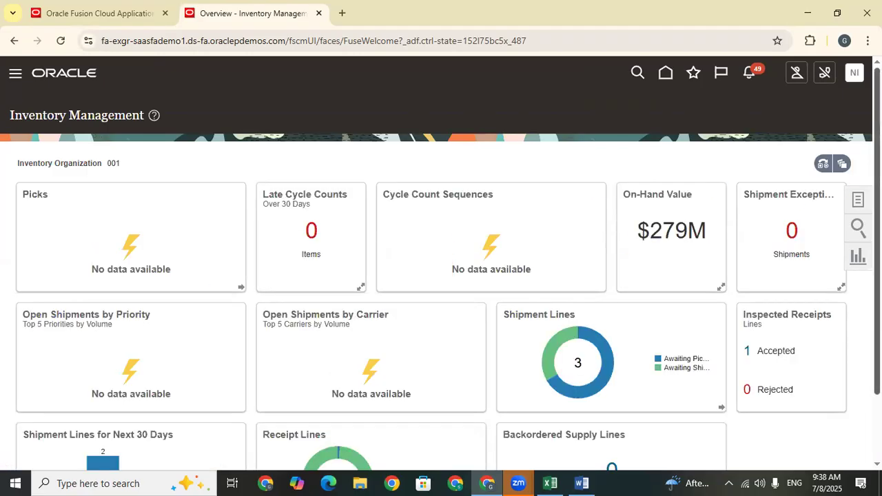
click(859, 199)
click(812, 134)
Copy the purchase order number from Excel into the Purchase Order criterion and search for its expected shipment lines.
click(213, 216)
key(ctrl+v)
key(BackSpace)
key(BackSpace)
key(BackSpace)
key(BackSpace)
key(BackSpace)
key(BackSpace)
key(BackSpace)
key(BackSpace)
key(BackSpace)
key(BackSpace)
key(BackSpace)
key(BackSpace)
key(BackSpace)
key(BackSpace)
key(BackSpace)
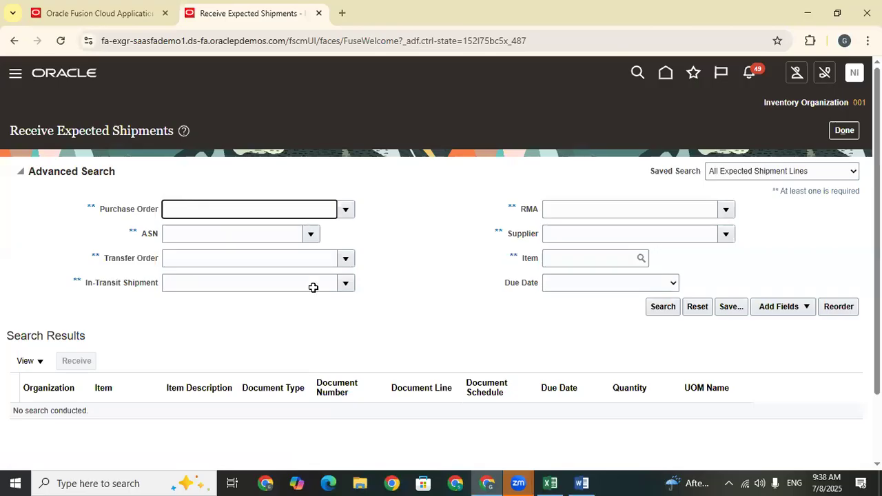
key(alt+Tab)
click(826, 6)
key(ctrl+v)
click(662, 307)
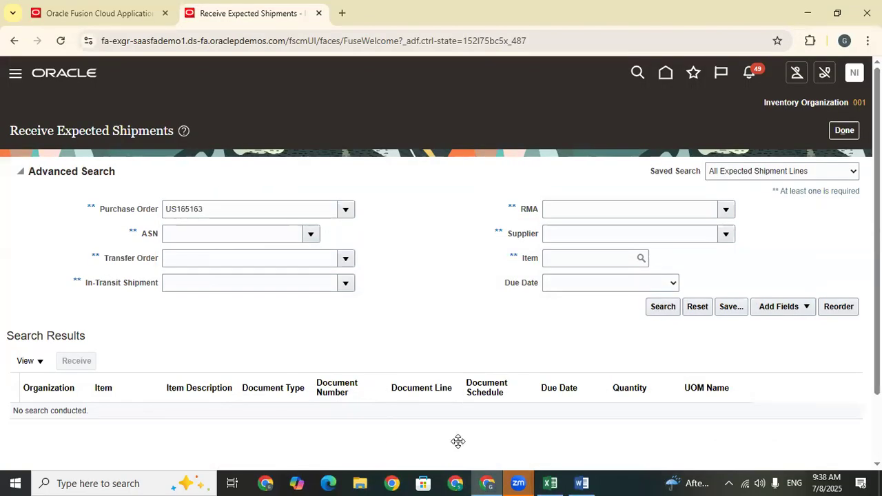
Start receiving the AS00101 line, fill its quantity using Show Receipt Quantity, then clear the quantity again.
click(77, 228)
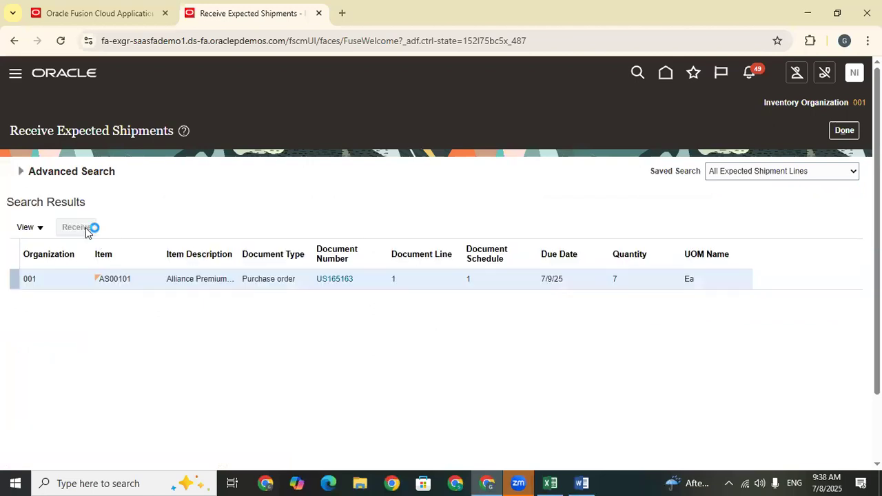
click(249, 238)
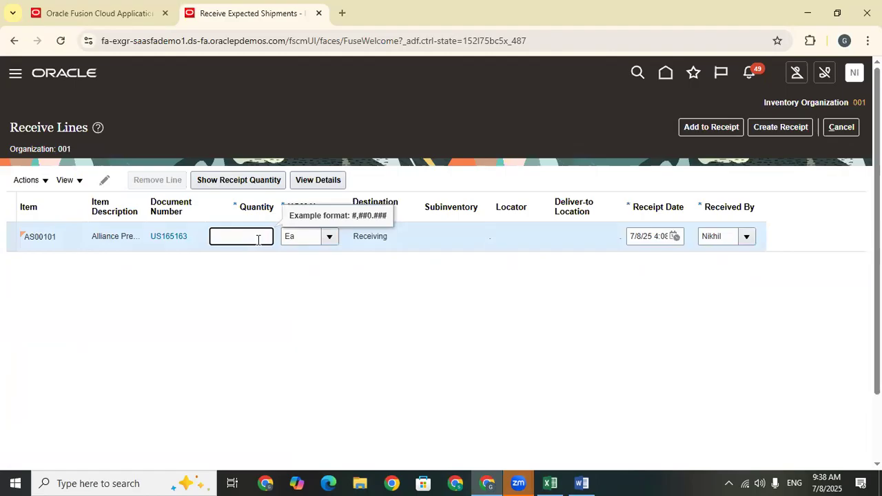
click(238, 177)
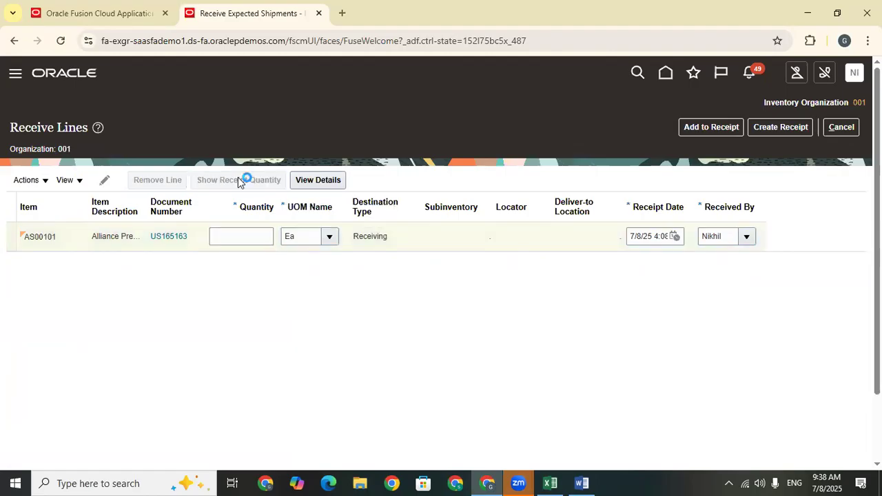
double_click(264, 236)
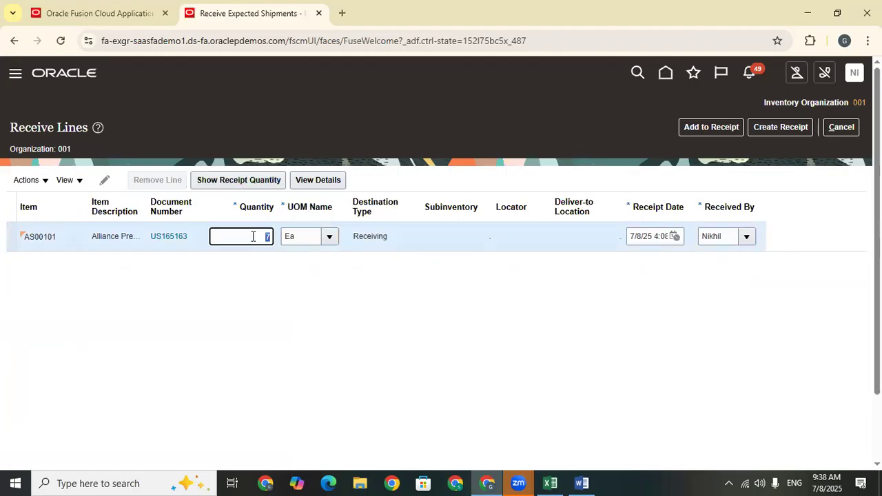
click(261, 311)
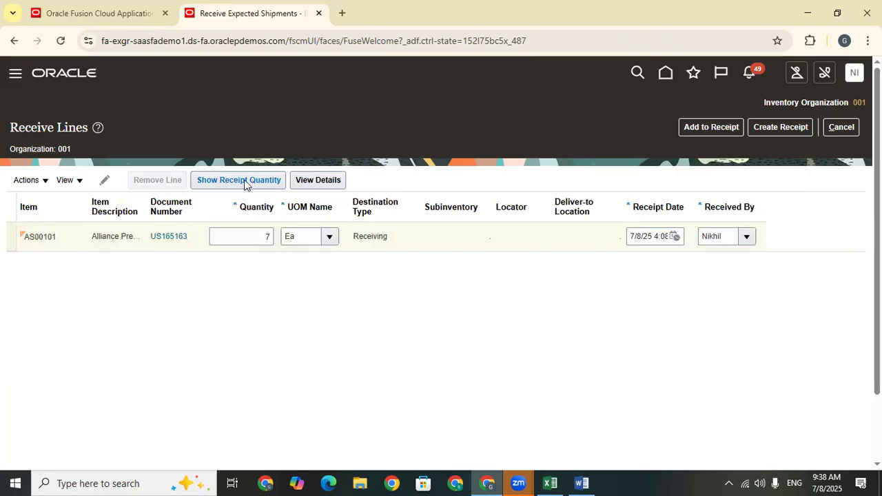
click(268, 237)
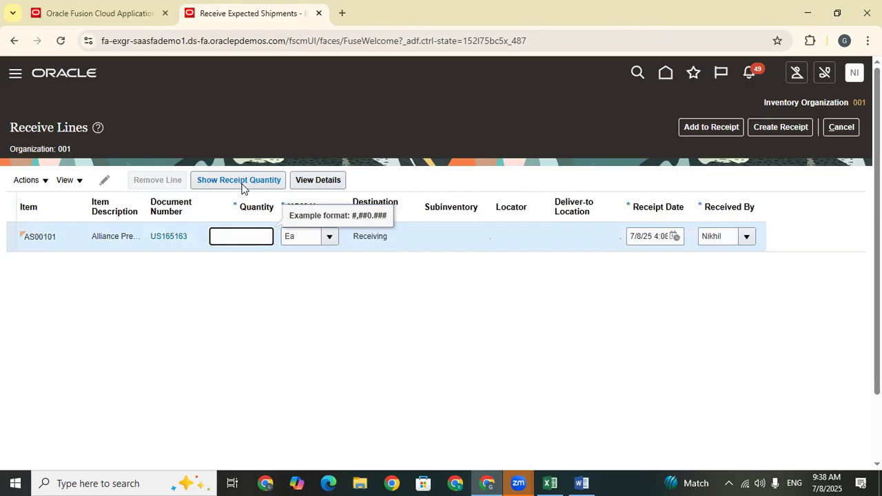
click(256, 325)
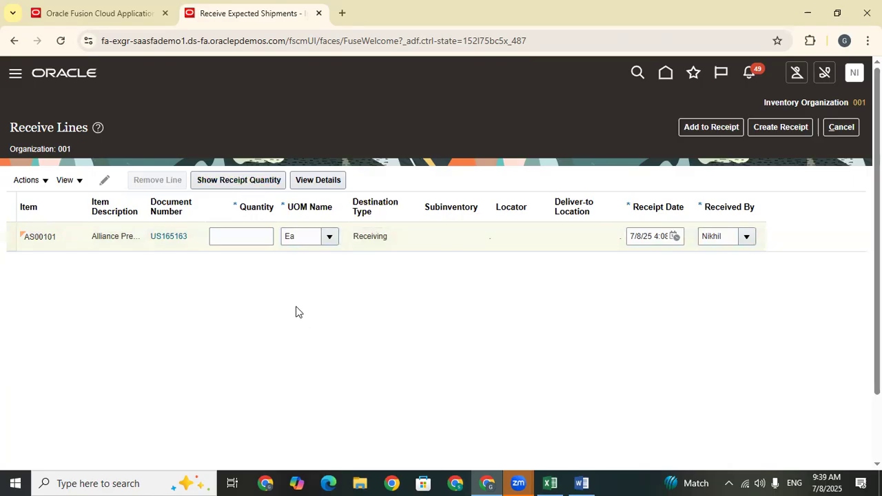
click(258, 239)
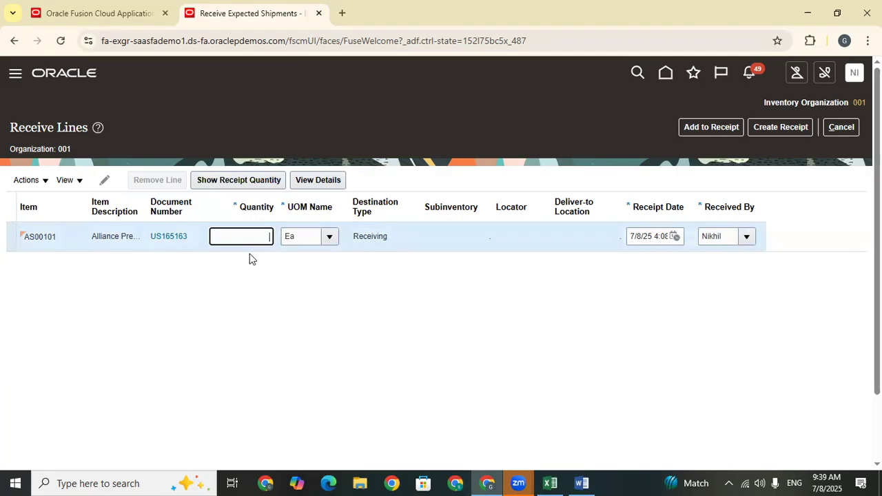
Leave the receipt unsaved and open Manage Receiving Parameters from the Receiving functional area in Setup and Maintenance.
click(855, 76)
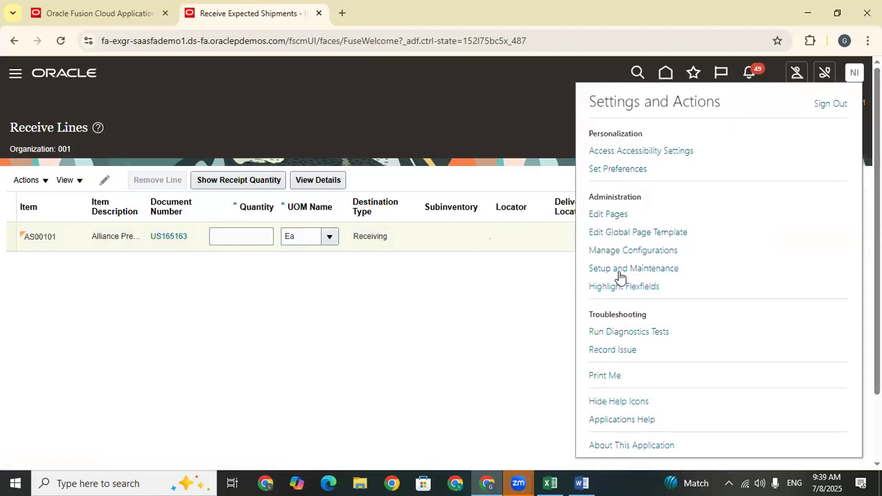
click(621, 269)
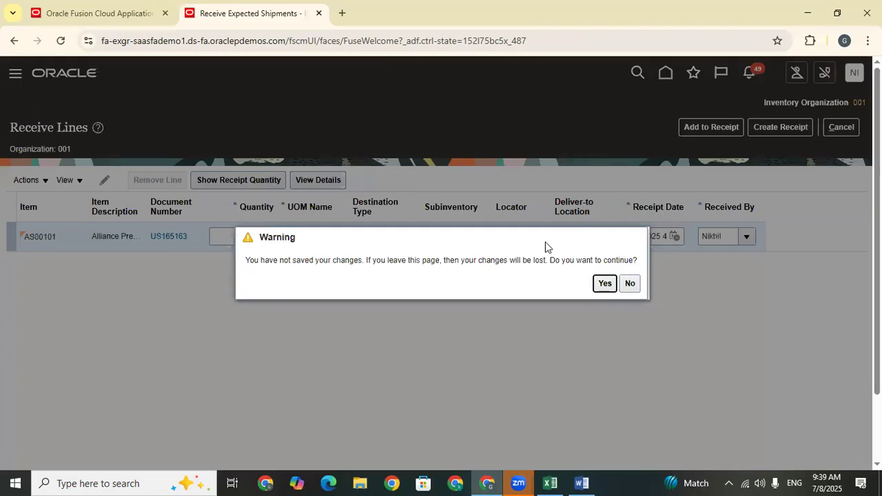
click(604, 284)
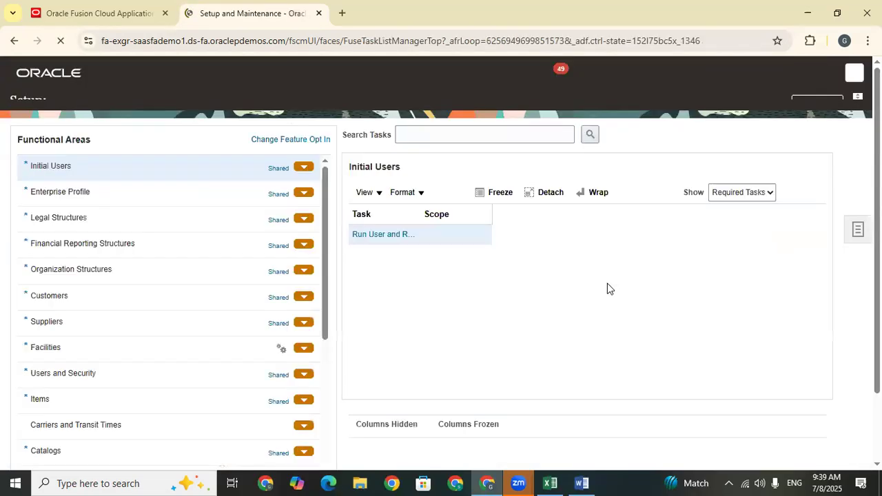
click(605, 284)
drag(321, 208, 329, 293)
click(82, 362)
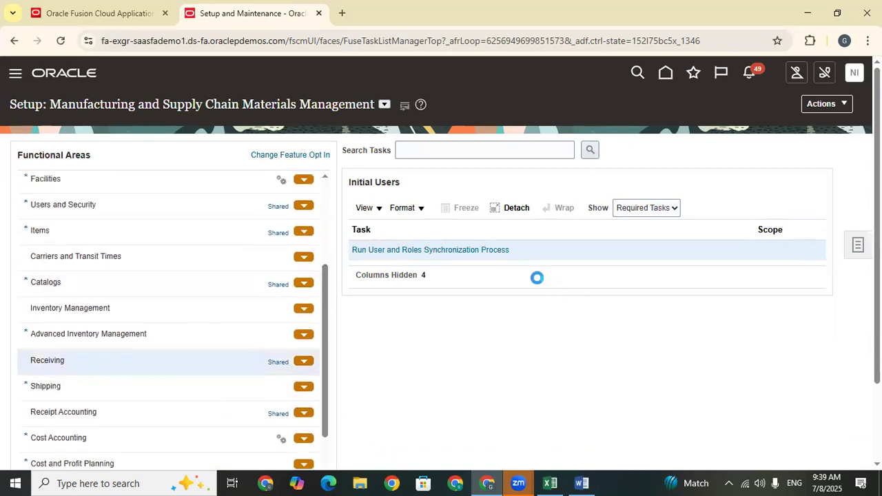
click(431, 329)
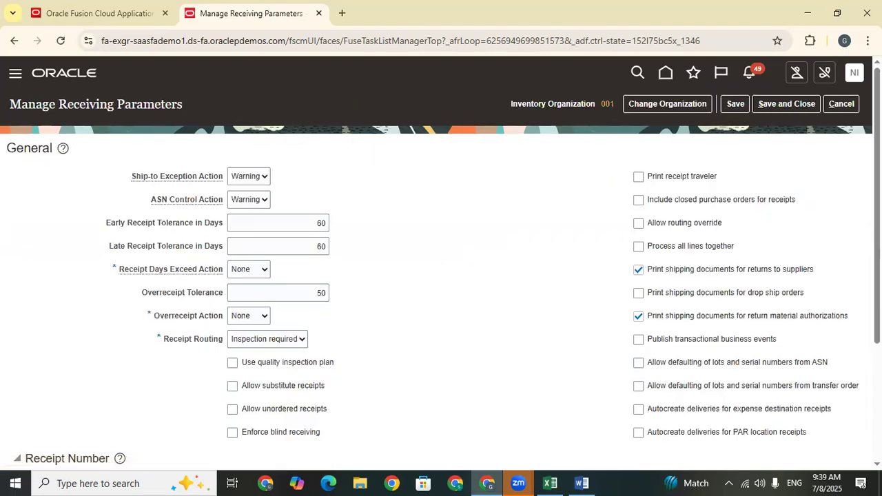
Enable Enforce blind receiving in the receiving parameters of inventory organization 001, then save and close the page.
scroll(441, 262, down, 3)
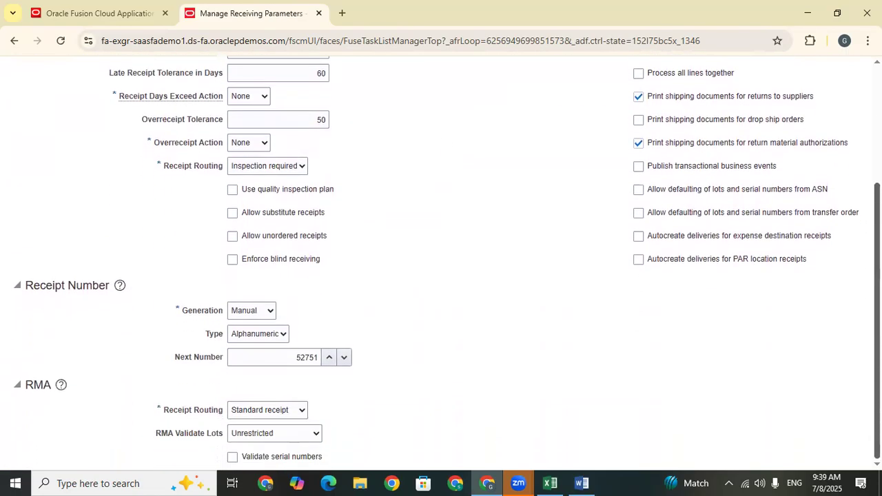
scroll(441, 262, up, 3)
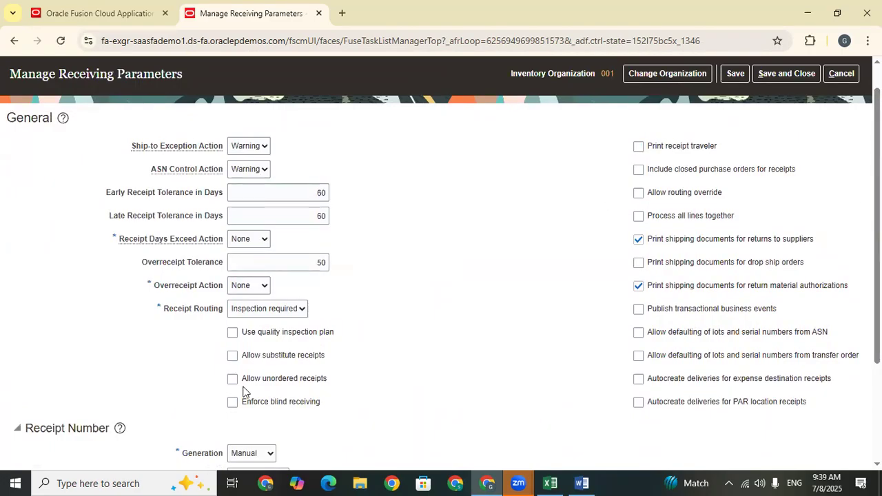
drag(320, 406, 242, 411)
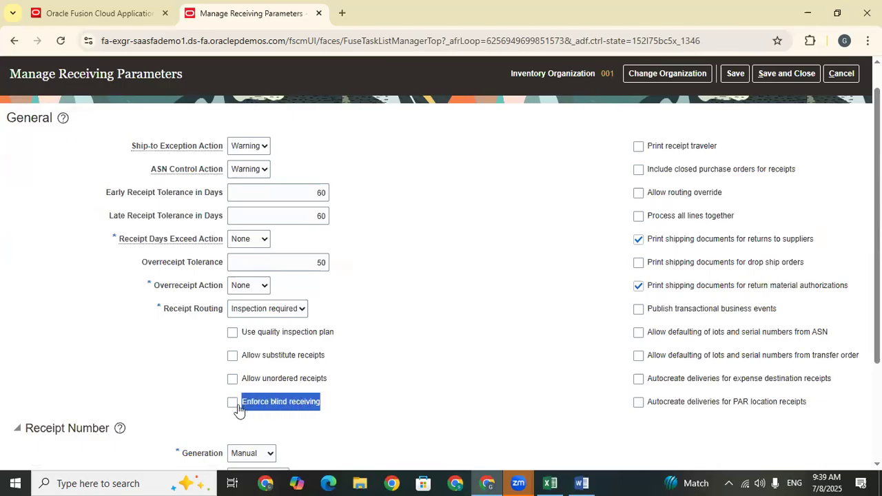
click(232, 406)
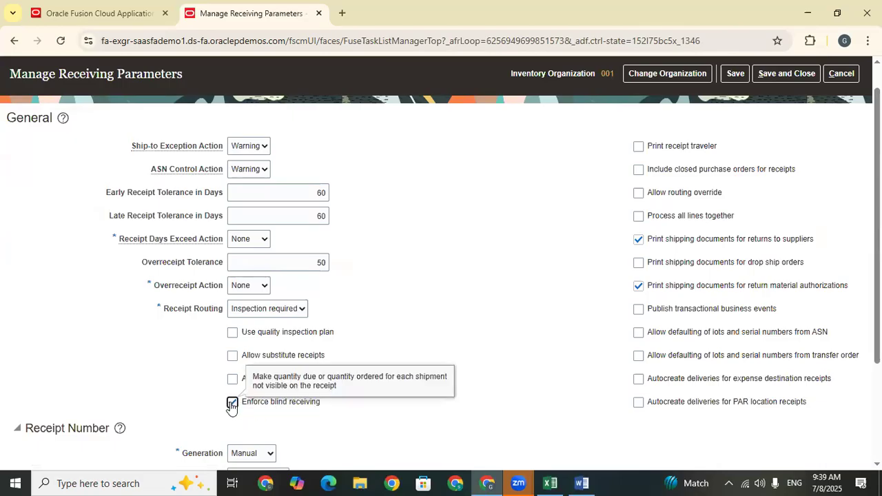
drag(328, 412, 243, 412)
click(326, 415)
click(775, 73)
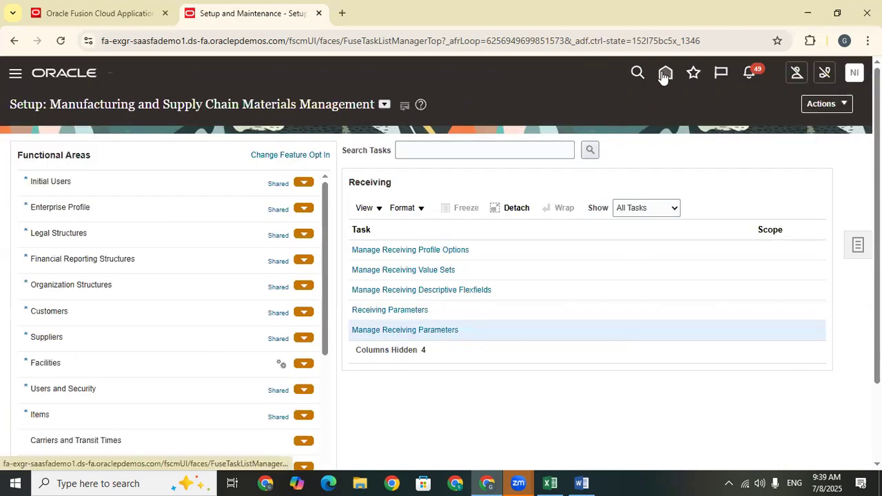
Return to the home page and open Receive Expected Shipments from Inventory Management (Classic).
click(664, 75)
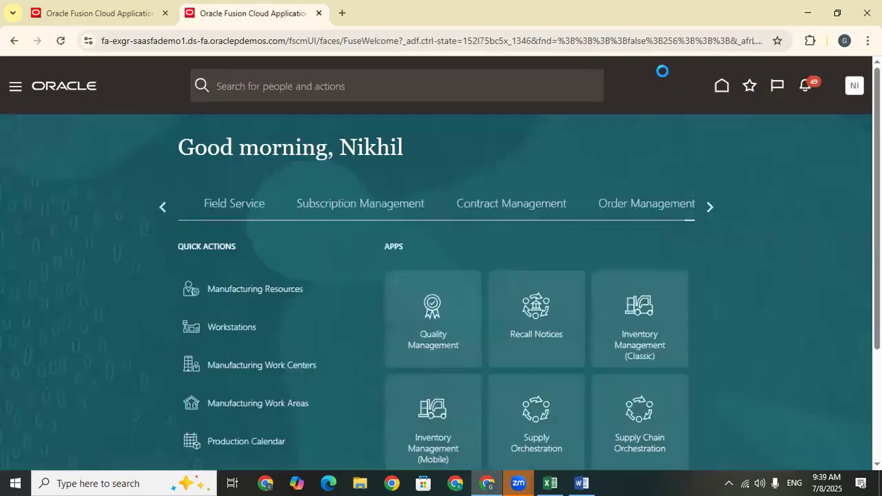
click(660, 310)
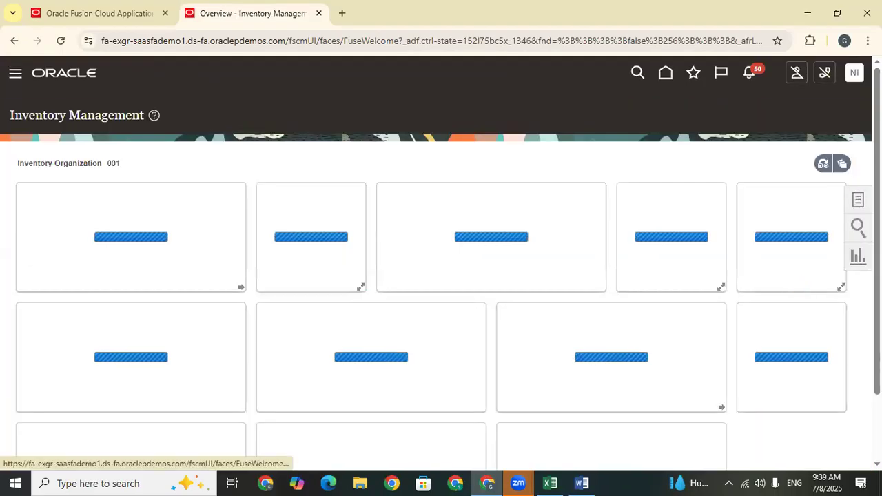
click(858, 199)
click(805, 134)
Paste the copied purchase order number into the Purchase Order criterion and search for its expected shipment lines.
click(191, 215)
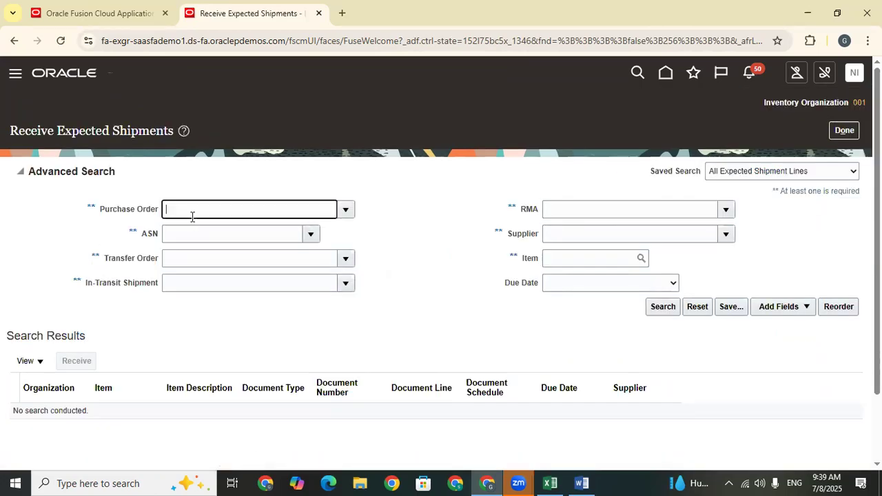
text(US165163)
click(664, 308)
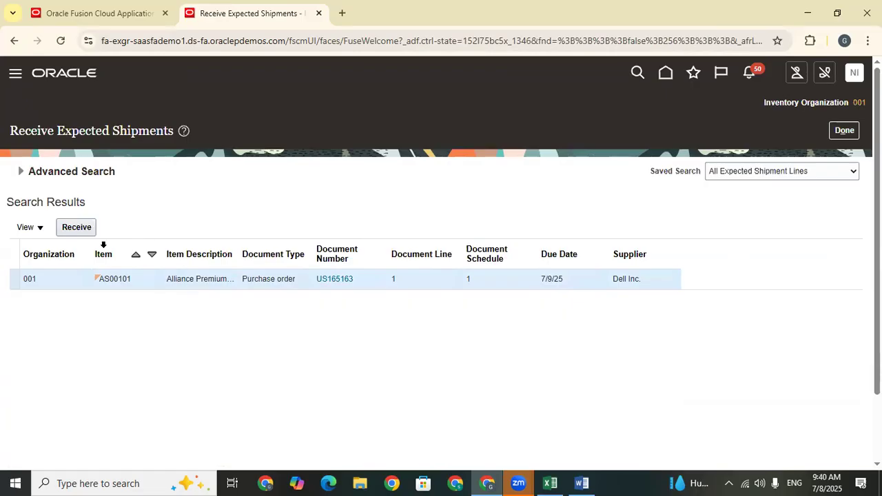
Start receiving the AS00101 line, try to fill its quantity using Show Receipt Quantity, then cancel and leave Receive Expected Shipments.
click(91, 228)
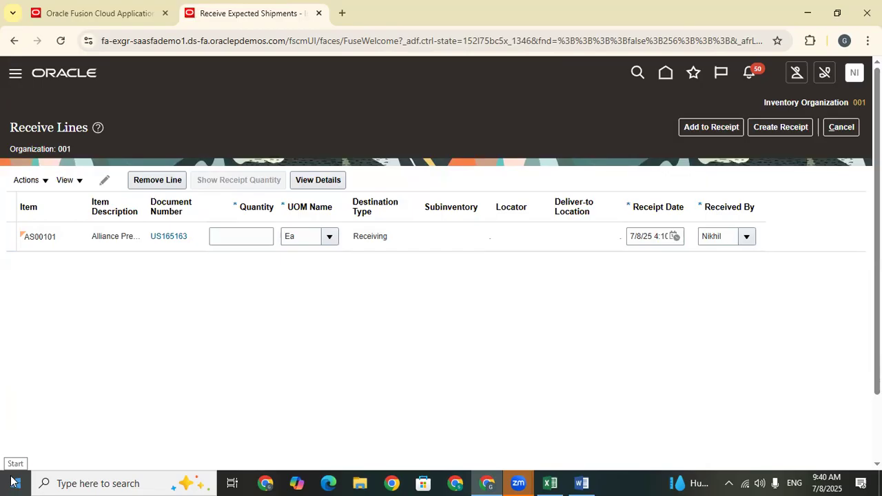
click(247, 236)
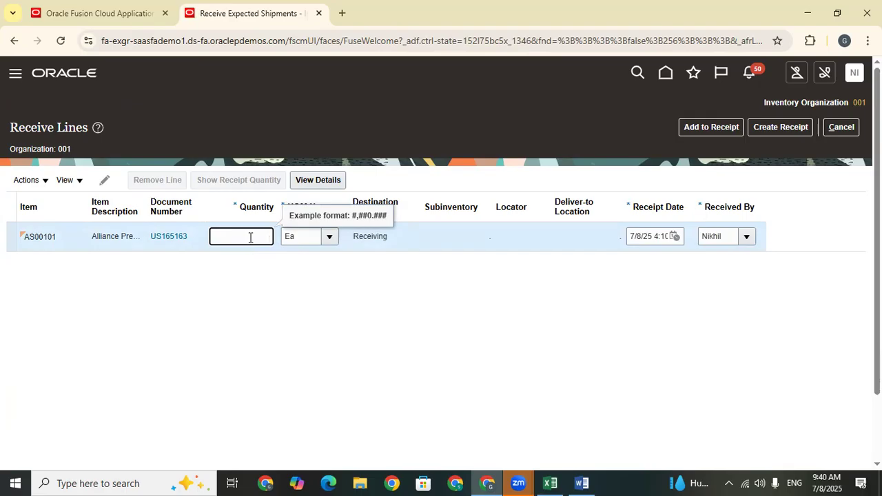
click(220, 183)
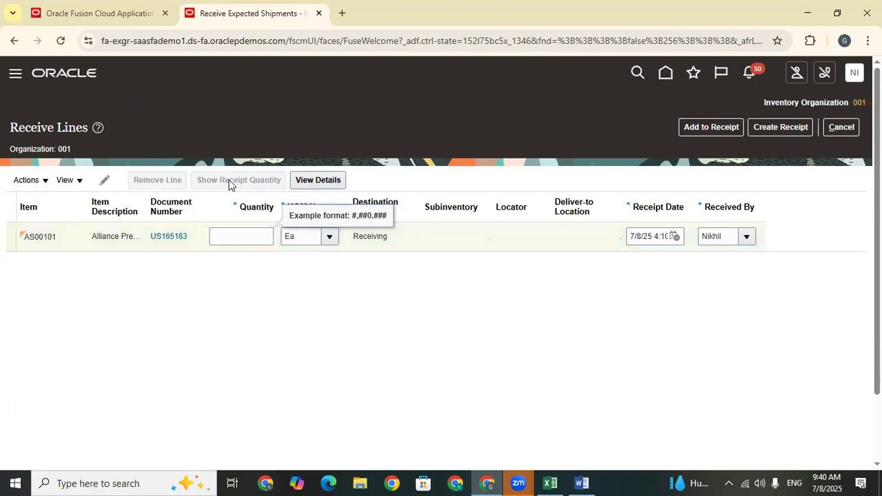
click(258, 240)
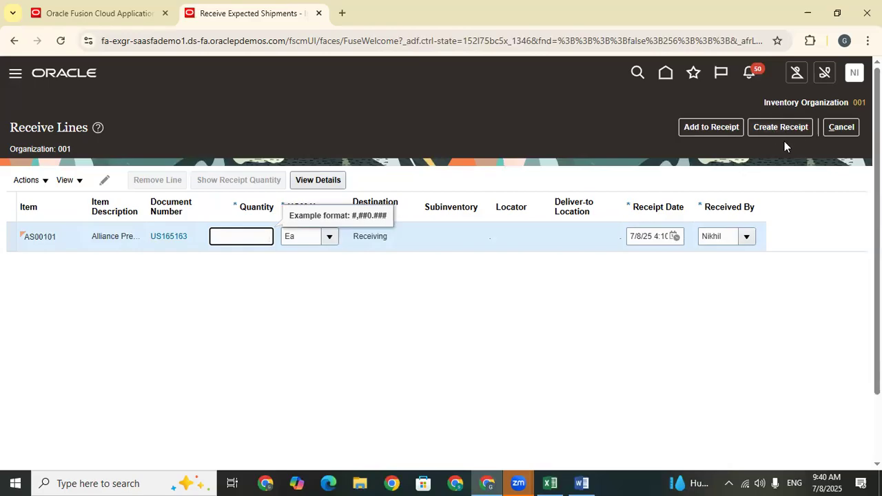
click(839, 129)
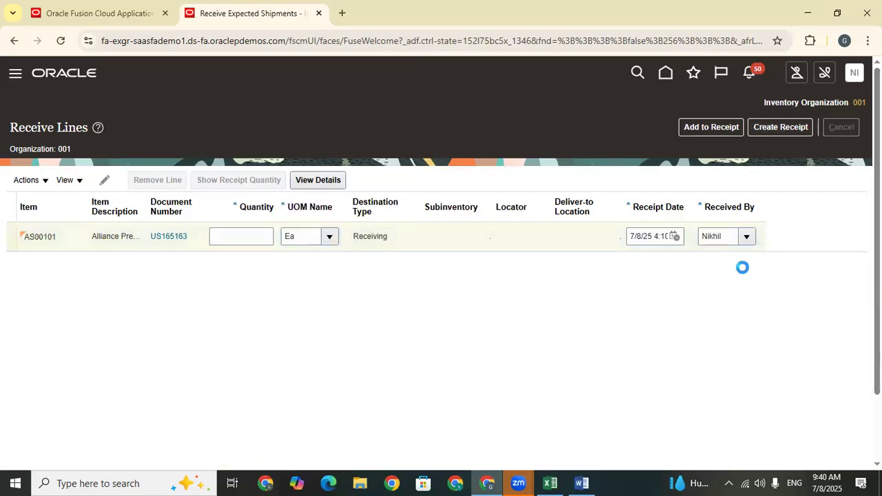
click(845, 130)
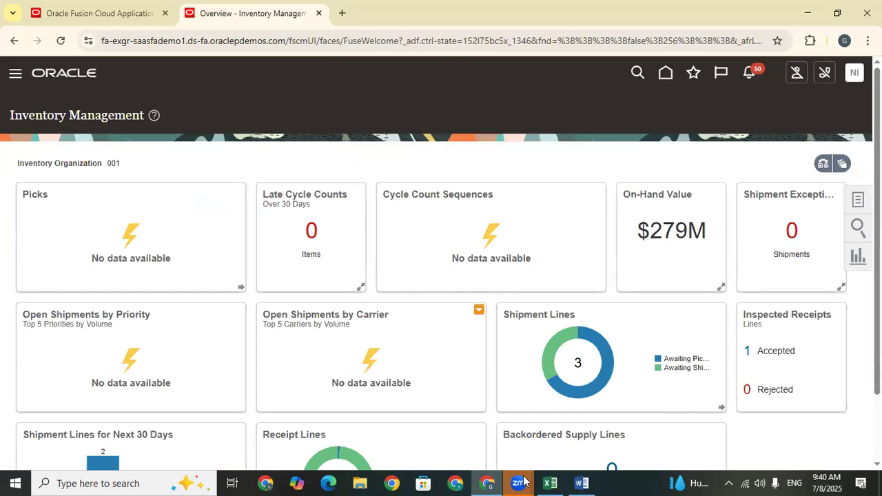
Switch to Excel and review the Types Of Receipts list from receipt routings to Pay On Use (Consigned Agreements).
click(556, 482)
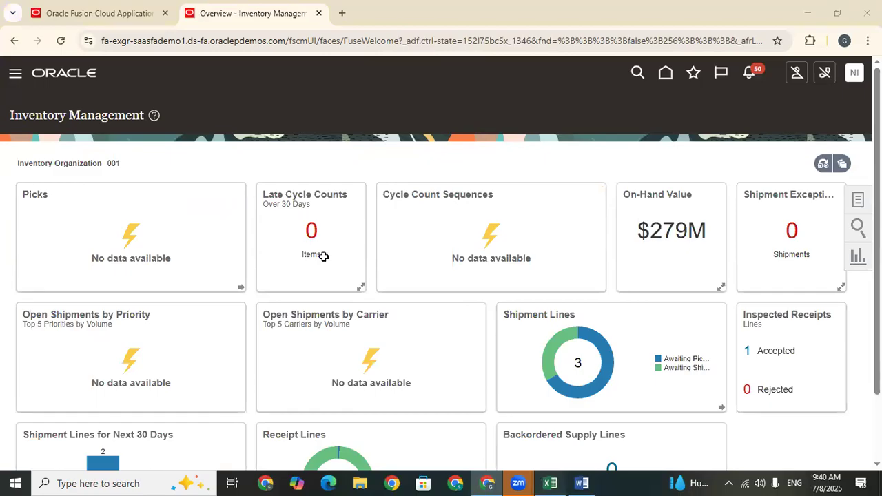
key(Up)
key(Up)
key(Up)
key(Up)
key(Up)
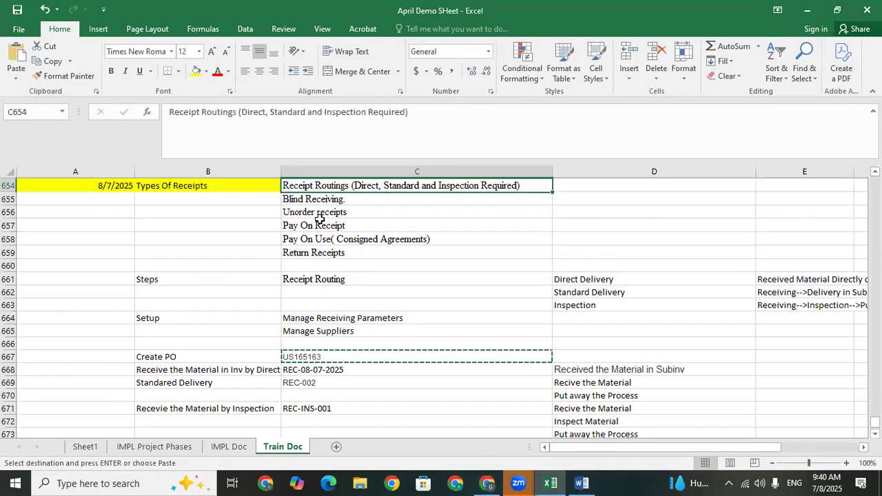
key(Up)
key(Up)
key(Down)
key(Down)
key(Down)
key(Down)
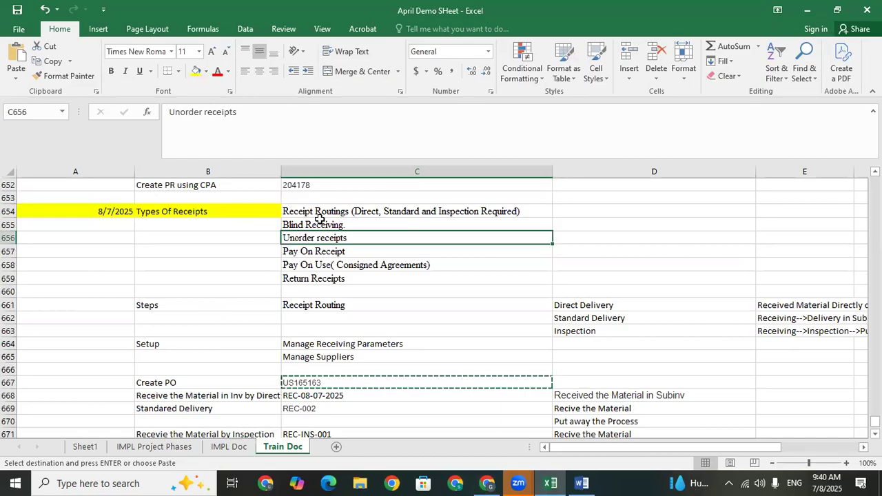
key(Down)
key(Down)
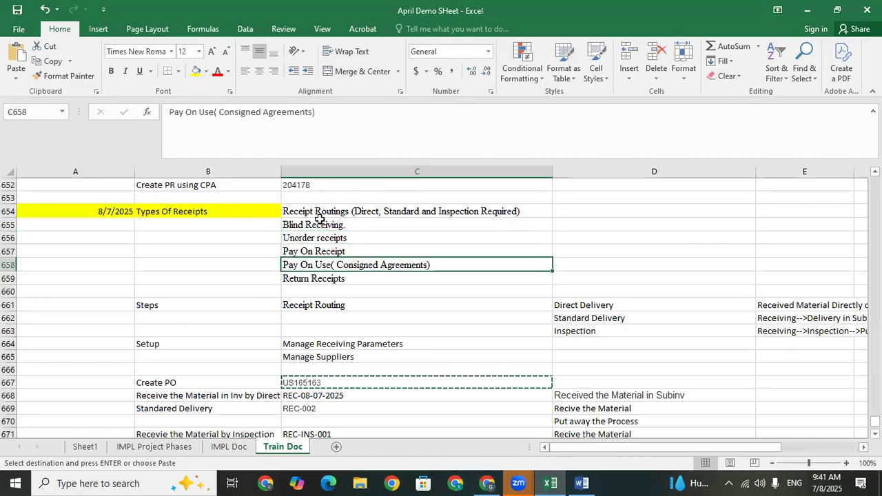
key(Up)
key(Up)
key(Down)
key(Down)
key(Up)
key(Up)
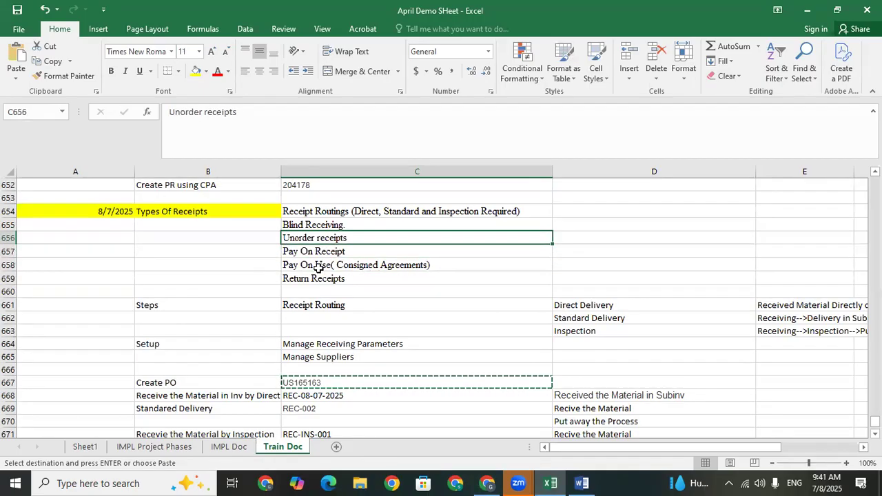
click(319, 268)
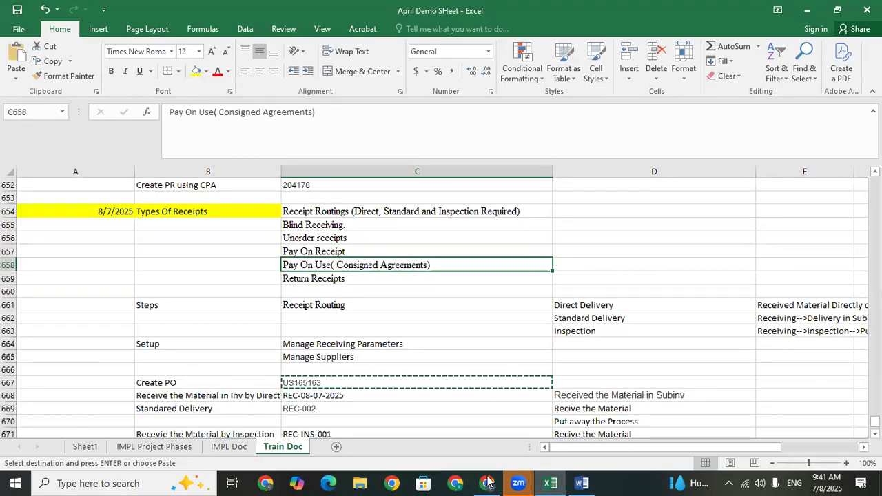